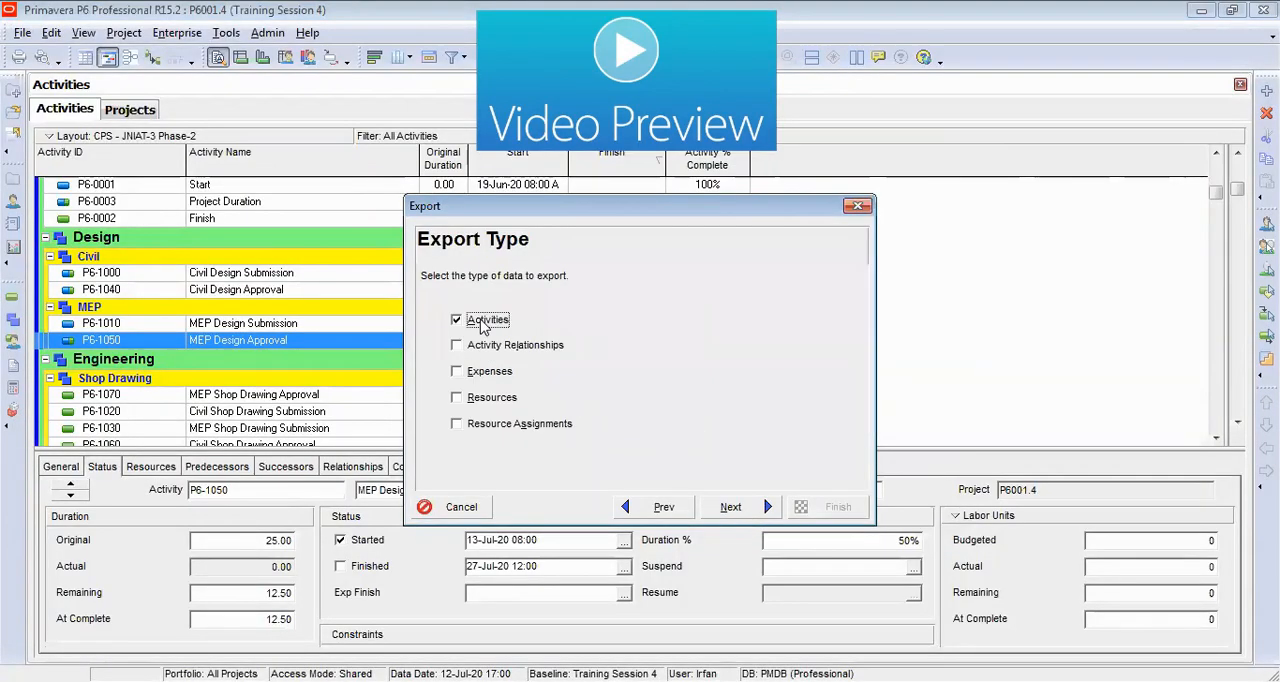
pyautogui.click(740, 507)
pyautogui.click(740, 507)
pyautogui.click(746, 443)
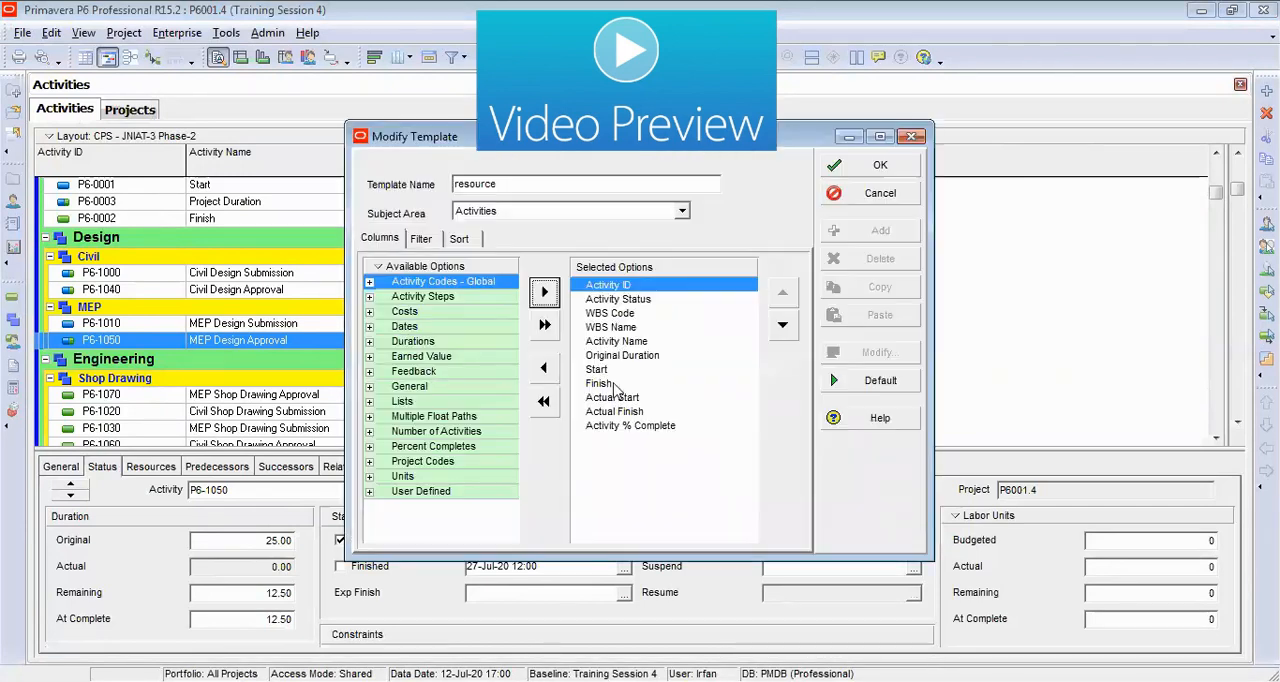
pyautogui.doubleClick(636, 368)
pyautogui.doubleClick(665, 369)
pyautogui.click(655, 398)
pyautogui.click(880, 165)
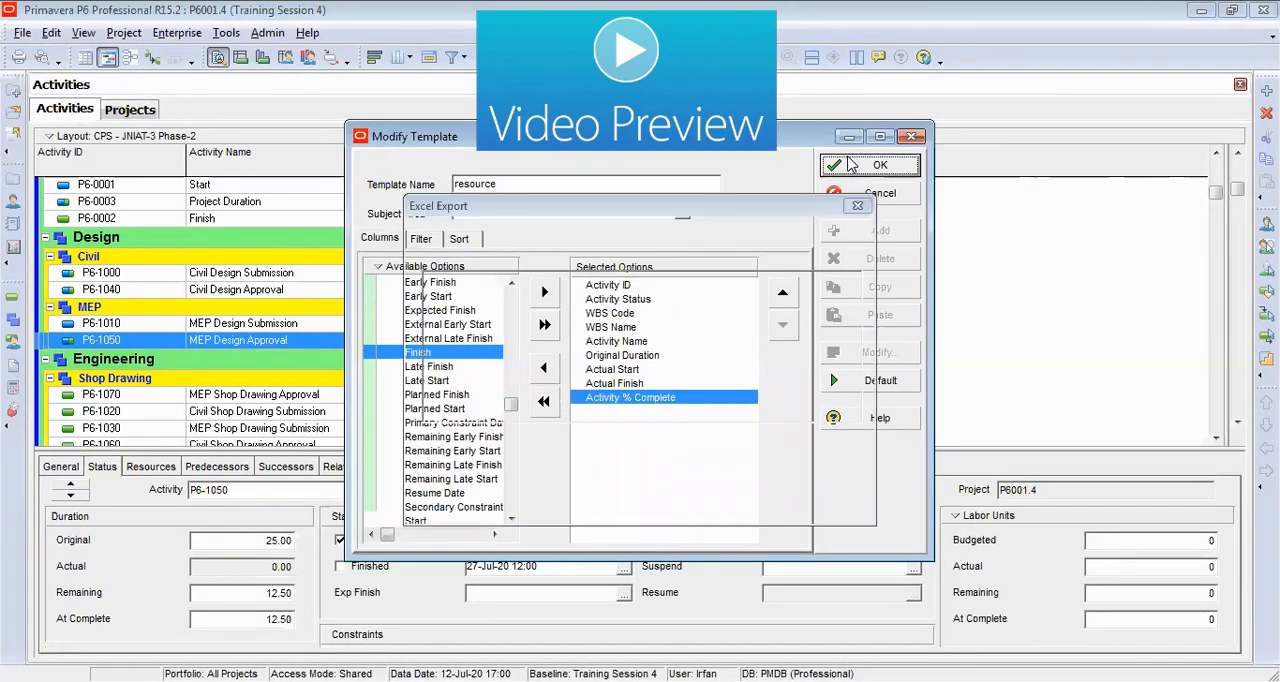
pyautogui.click(851, 451)
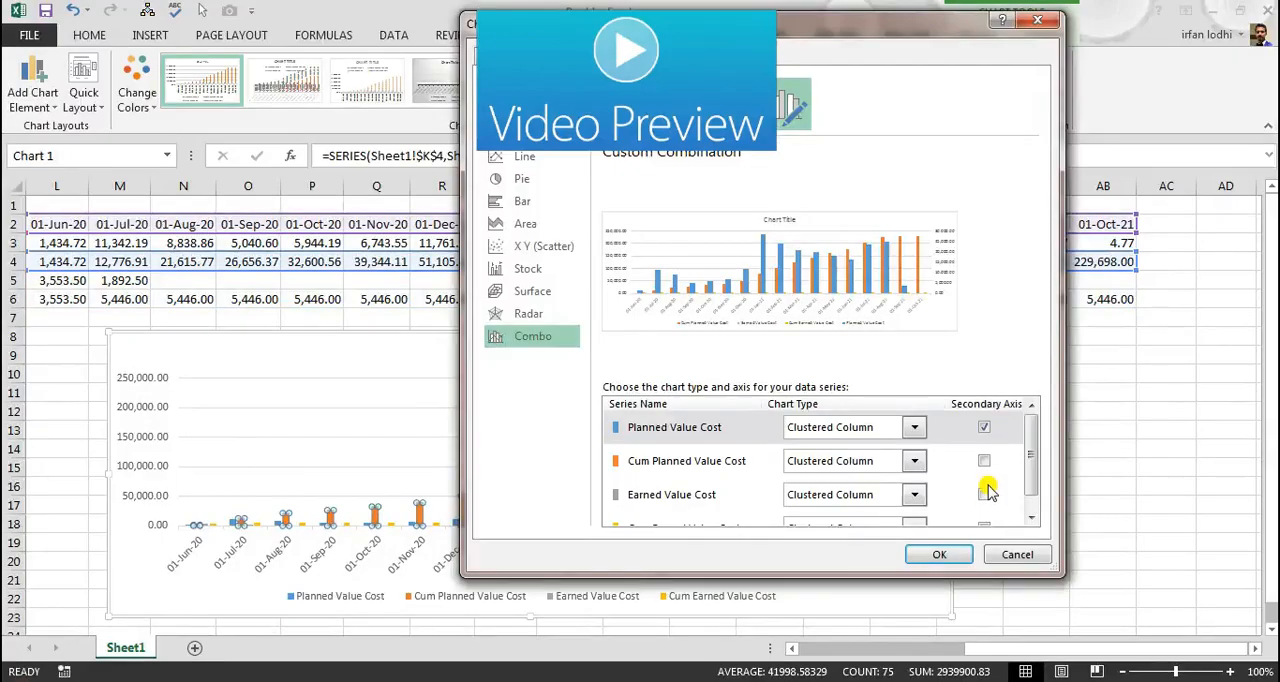
pyautogui.click(984, 494)
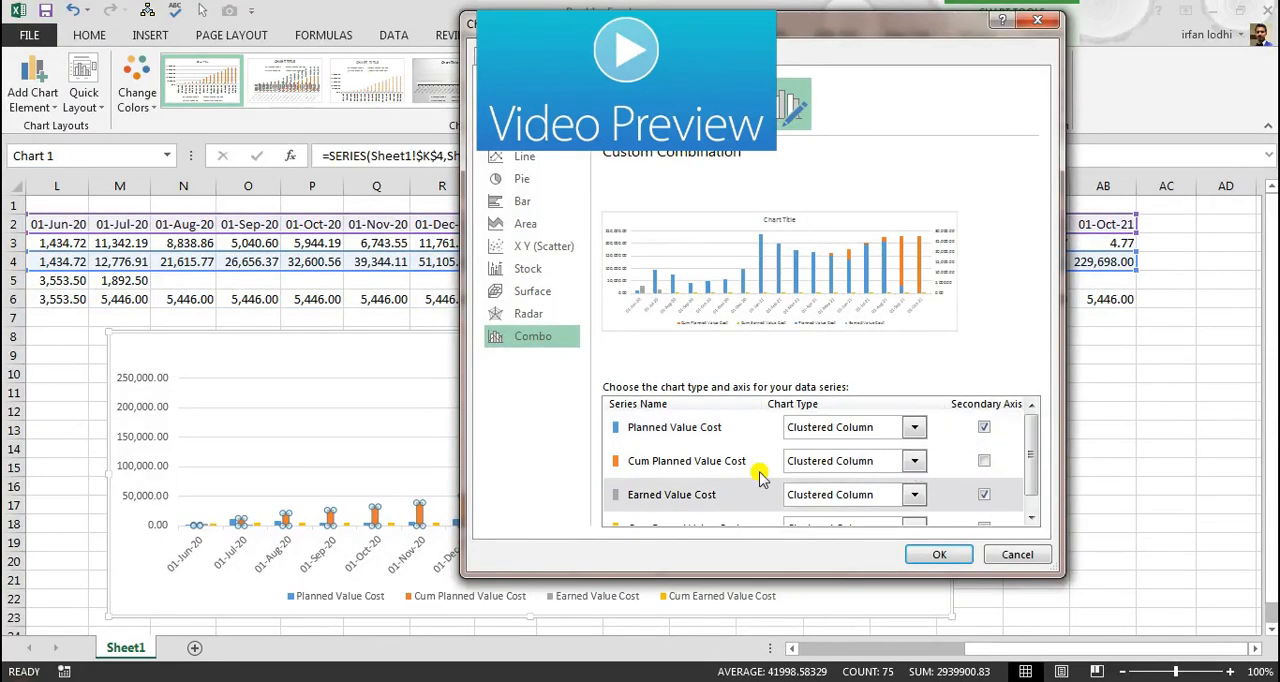
pyautogui.click(914, 461)
pyautogui.click(809, 285)
pyautogui.click(939, 554)
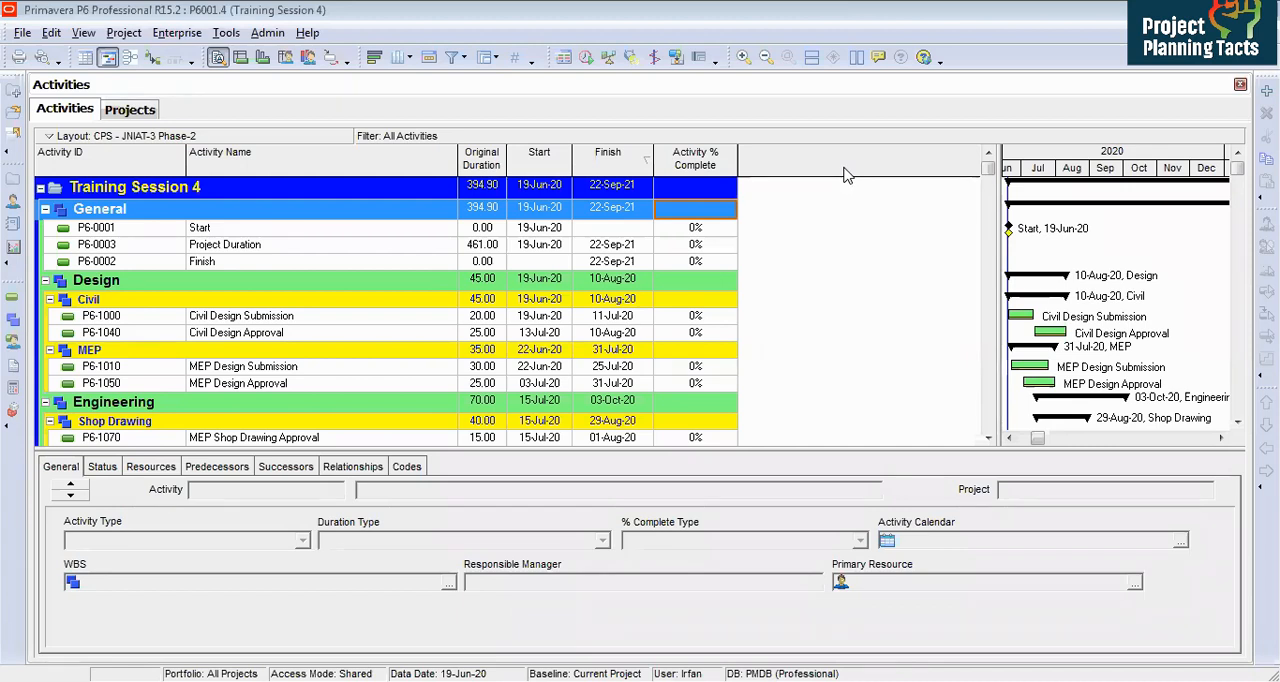
# Step: Open the Projects window and examine the Training Session 4 projects P6001.4 and P6001.4.0
pyautogui.click(150, 190)
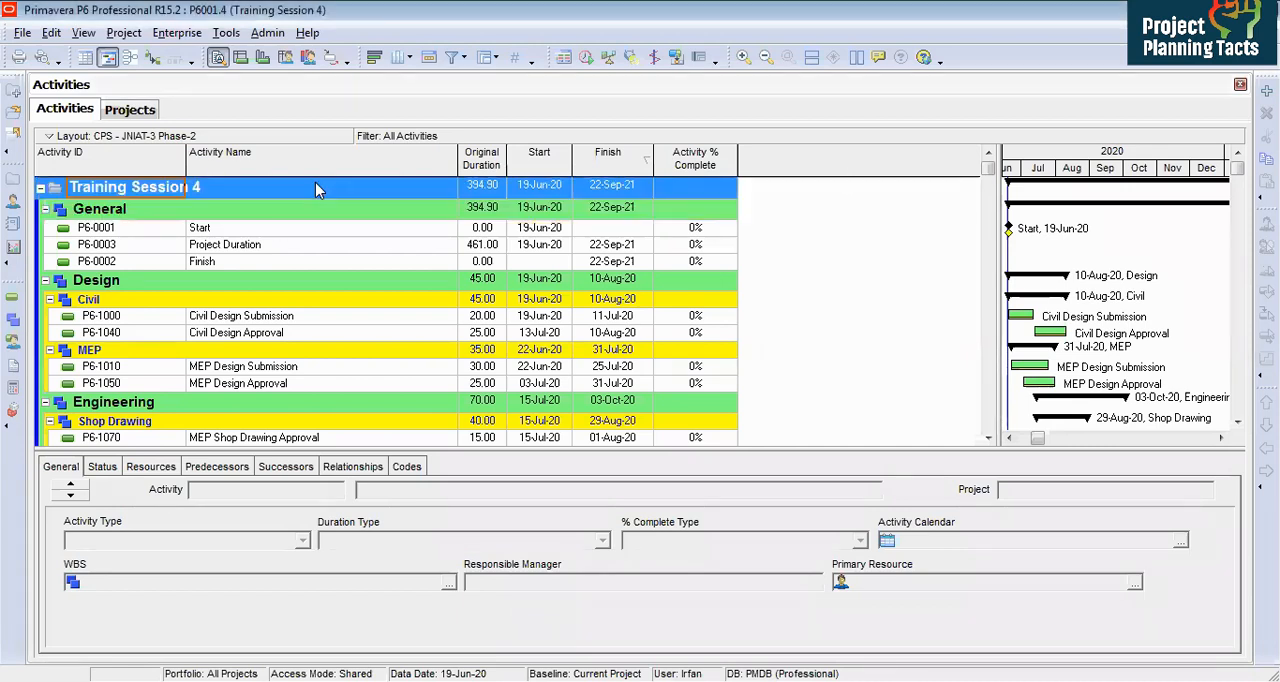
pyautogui.click(270, 227)
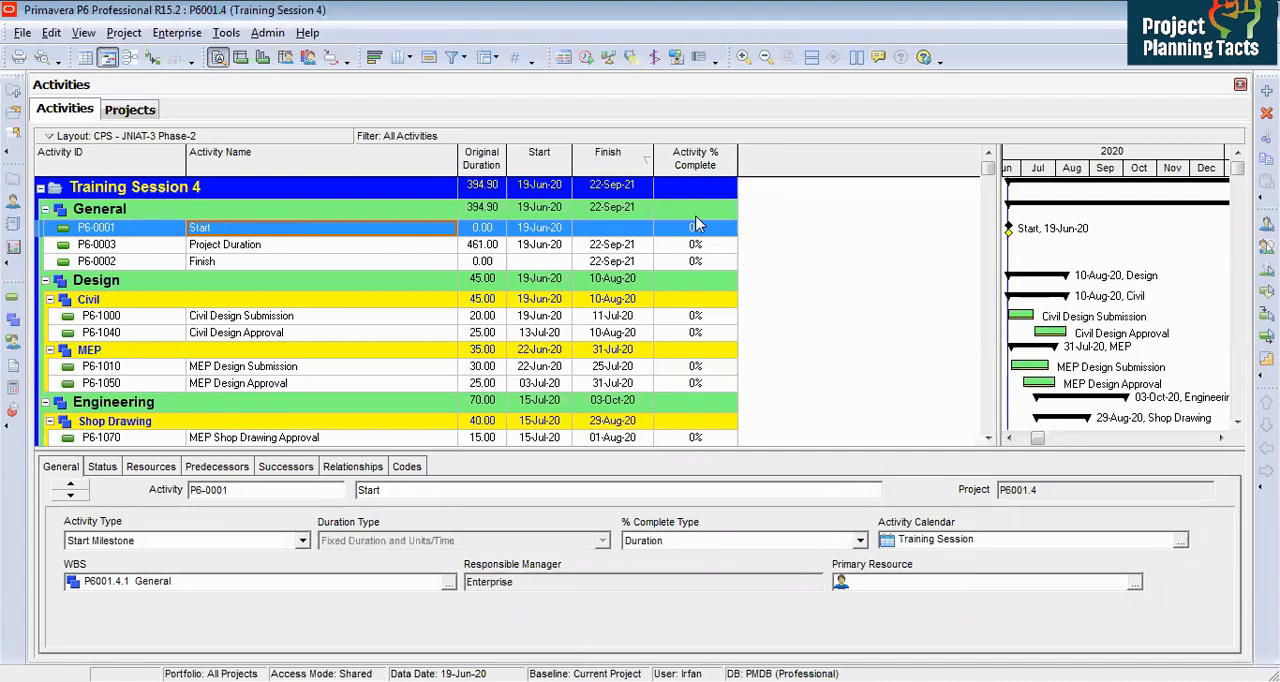
pyautogui.click(128, 190)
pyautogui.click(13, 185)
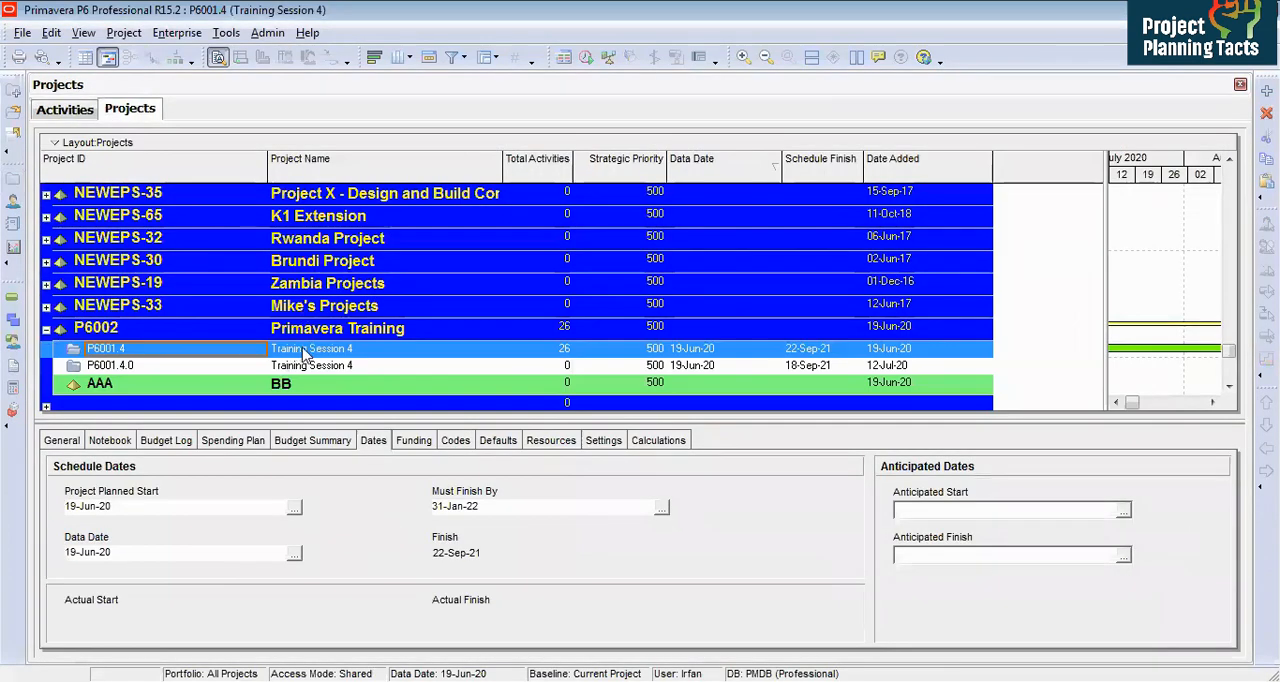
pyautogui.click(362, 350)
pyautogui.click(344, 350)
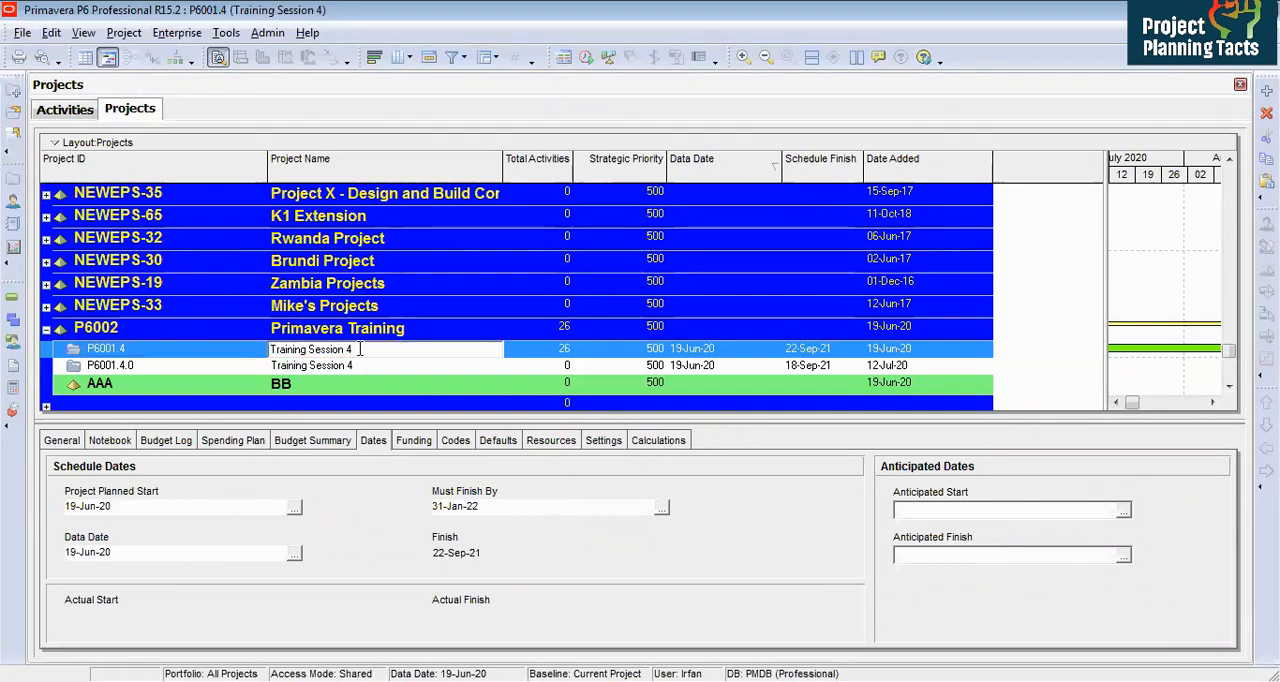
pyautogui.click(361, 367)
pyautogui.click(358, 350)
pyautogui.rightClick(358, 350)
pyautogui.press('Escape')
pyautogui.click(328, 338)
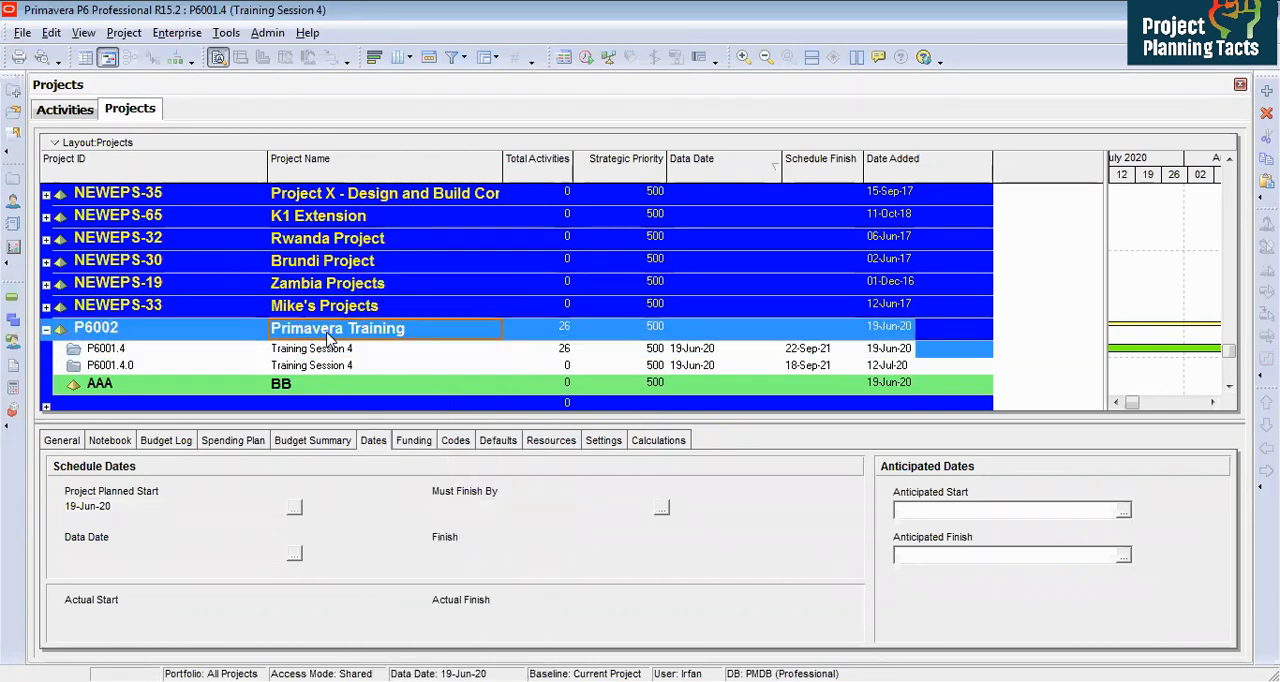
pyautogui.click(347, 365)
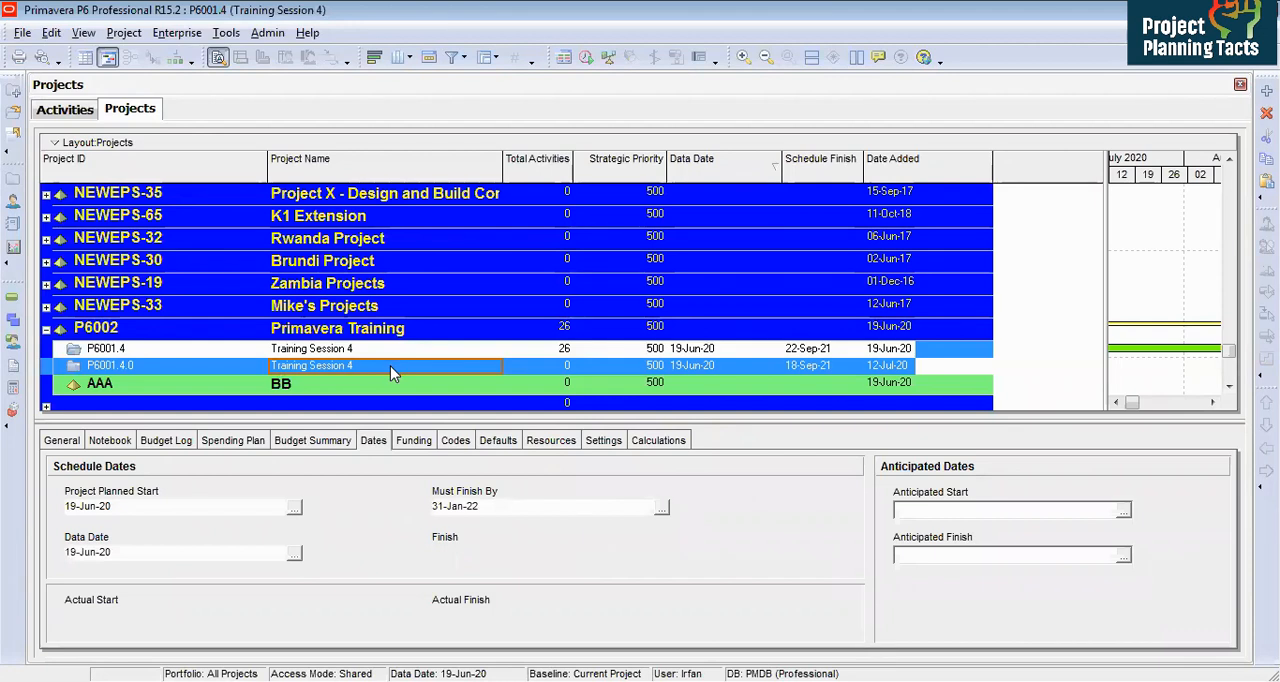
pyautogui.click(145, 368)
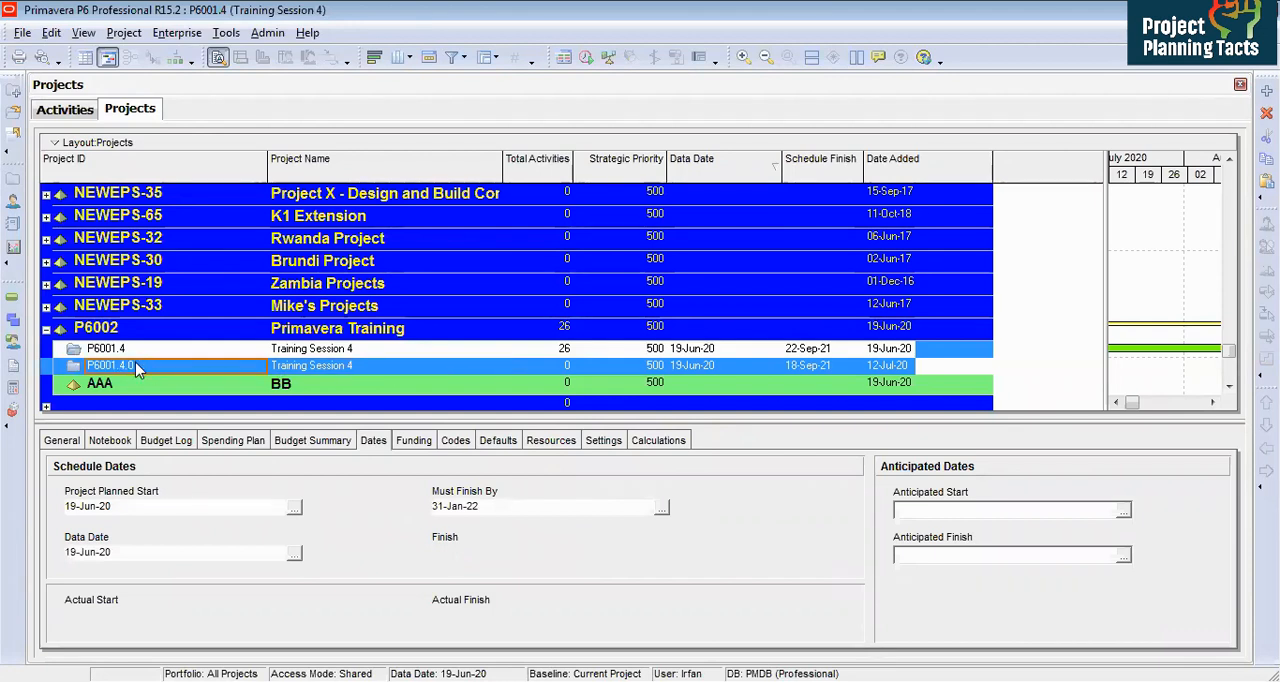
# Step: Reopen project P6001.4 in the Activities view and open the baseline maintenance dialog
pyautogui.click(326, 350)
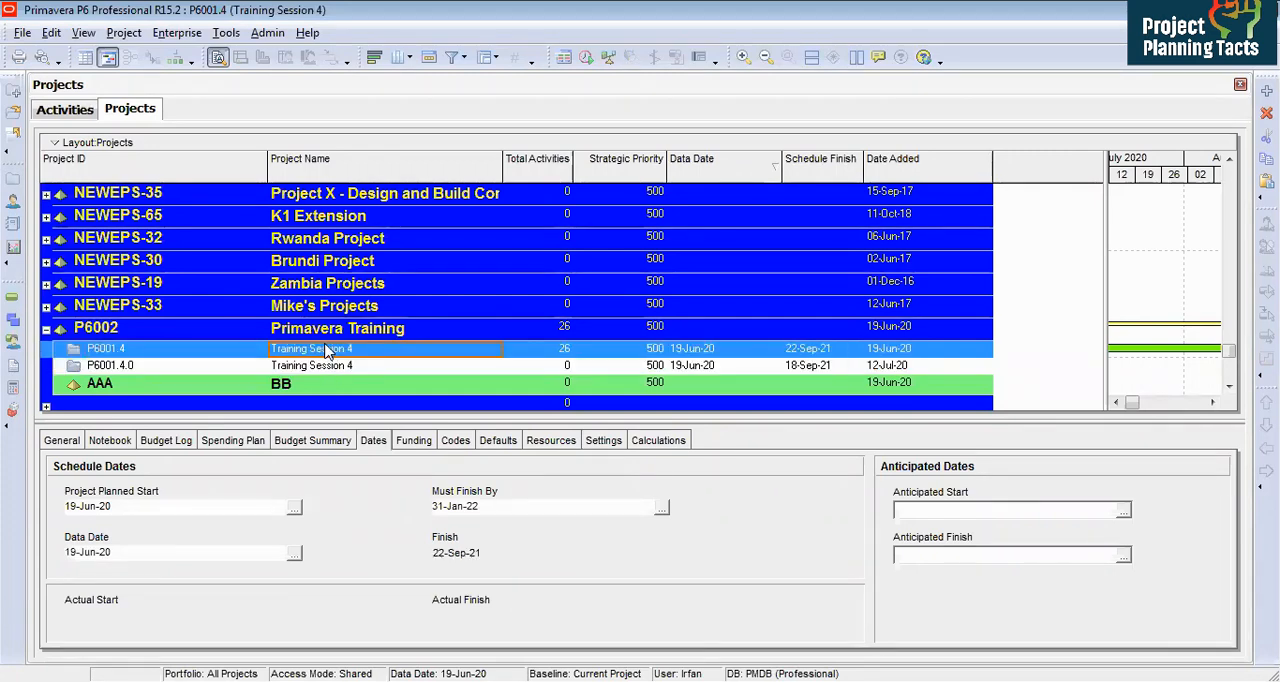
pyautogui.doubleClick(326, 350)
pyautogui.click(124, 33)
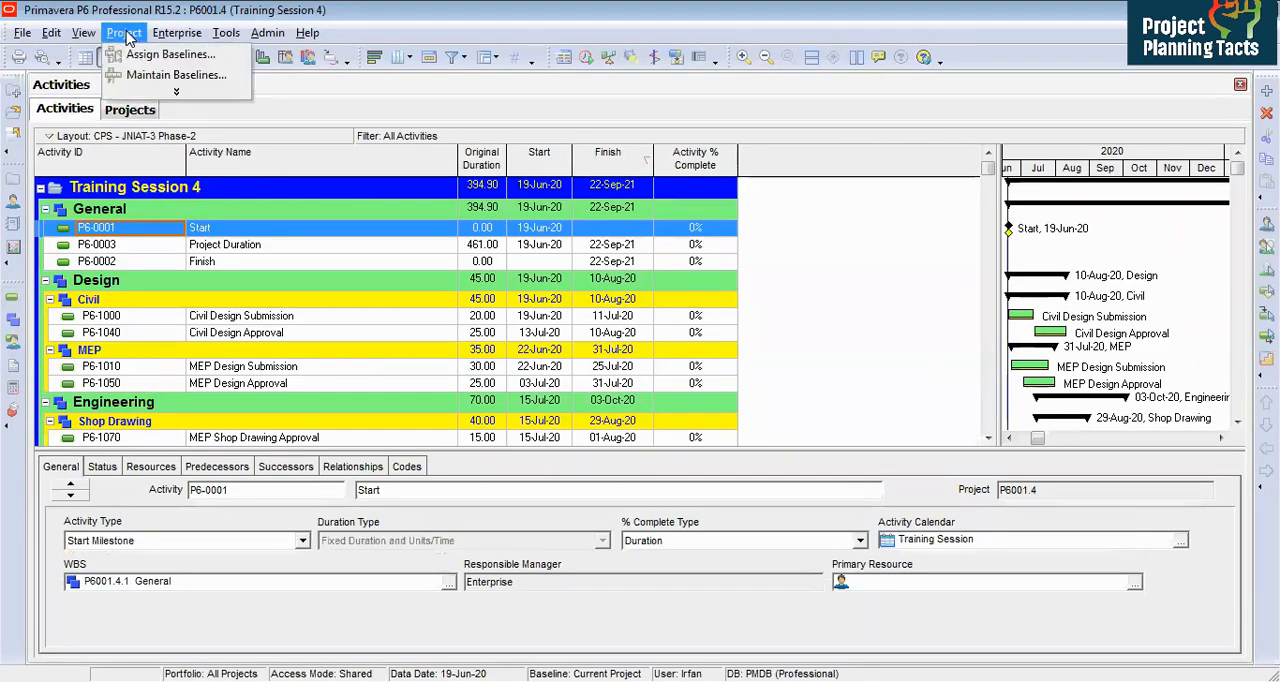
pyautogui.click(160, 78)
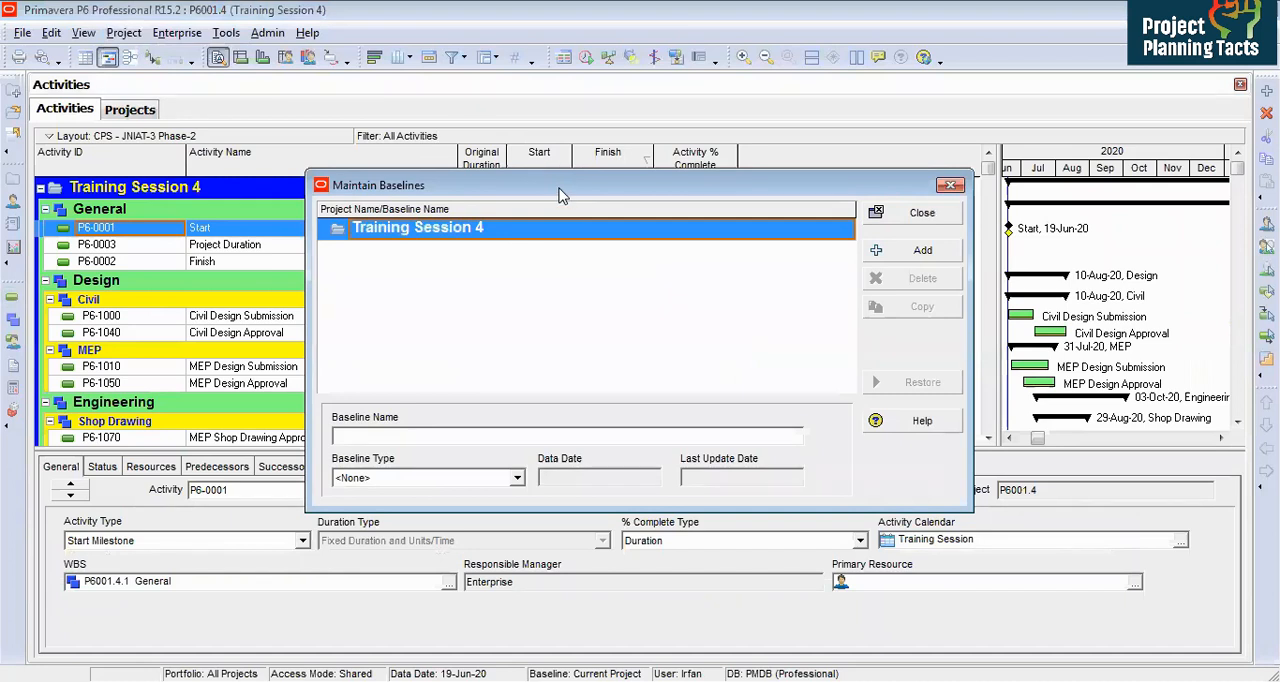
# Step: Add a new baseline by choosing to convert another project to a new baseline of the current project
pyautogui.moveTo(560, 195); pyautogui.dragTo(444, 170)
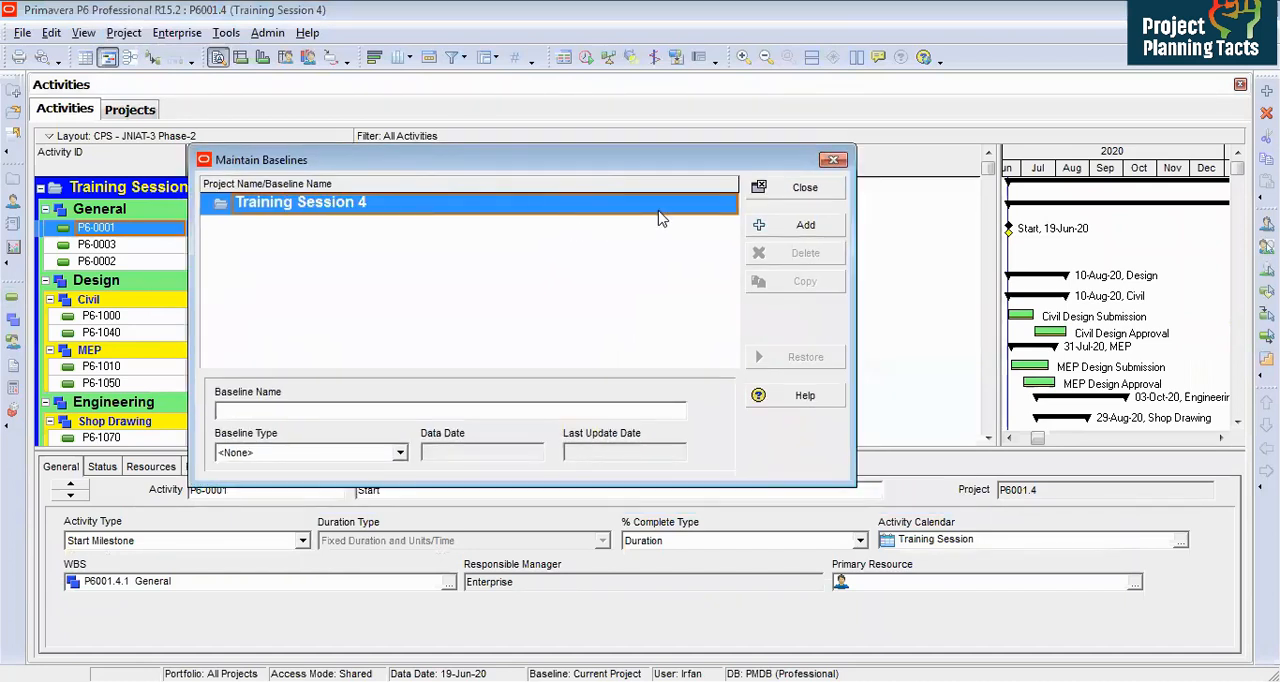
pyautogui.click(793, 233)
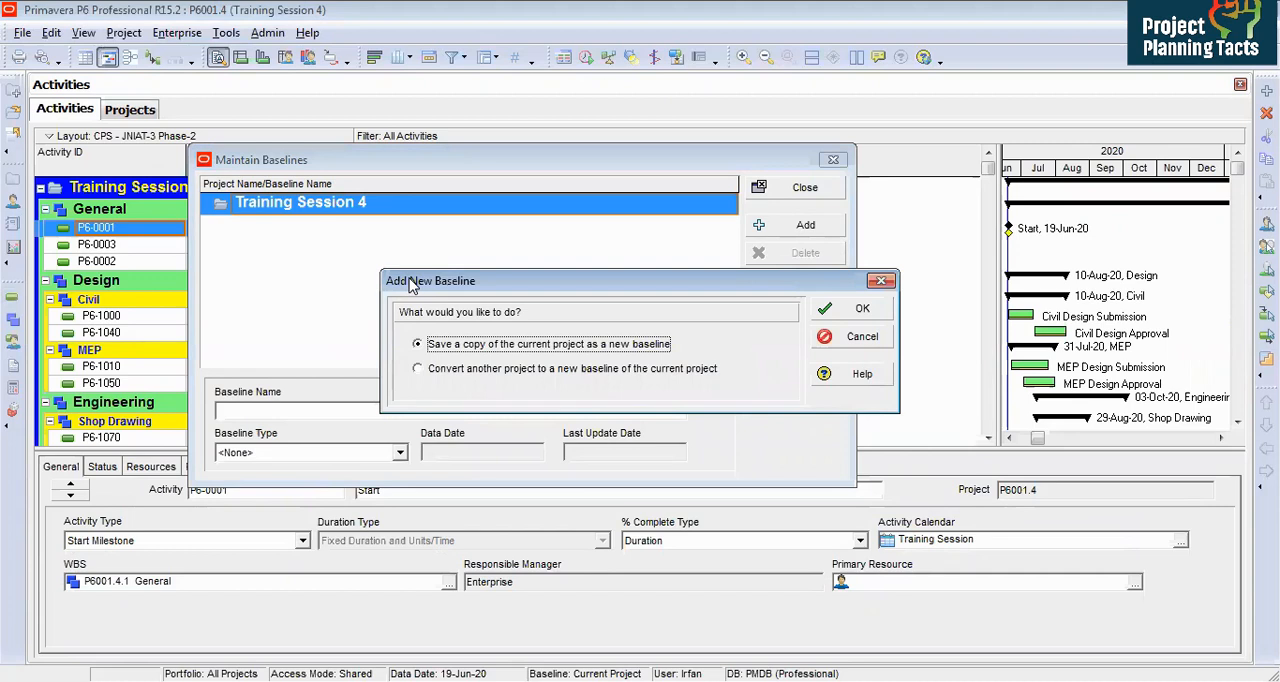
pyautogui.moveTo(416, 284); pyautogui.dragTo(328, 277)
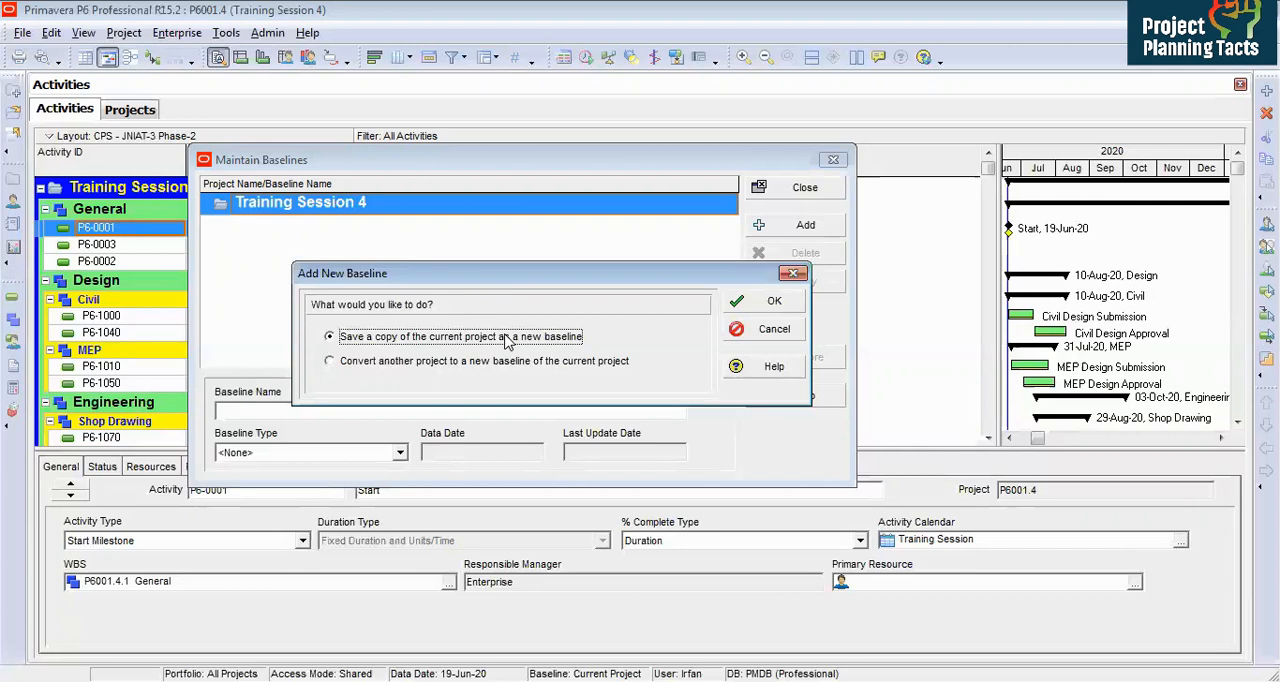
pyautogui.click(331, 362)
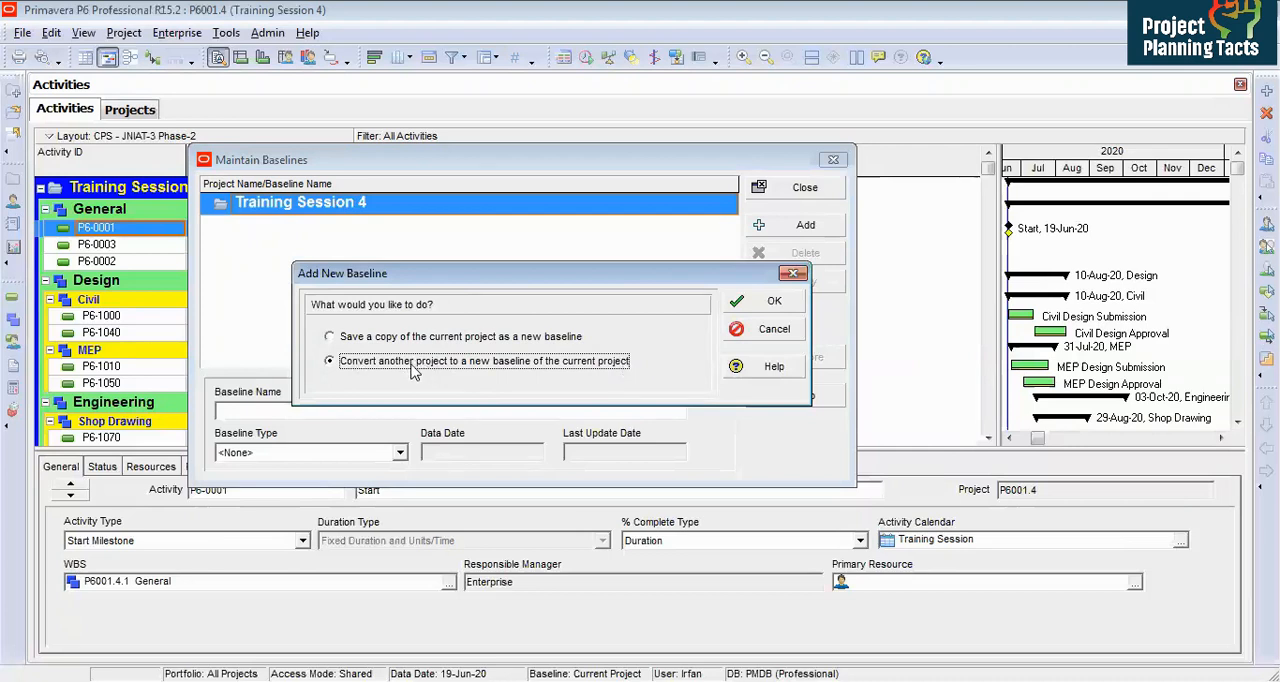
pyautogui.click(740, 306)
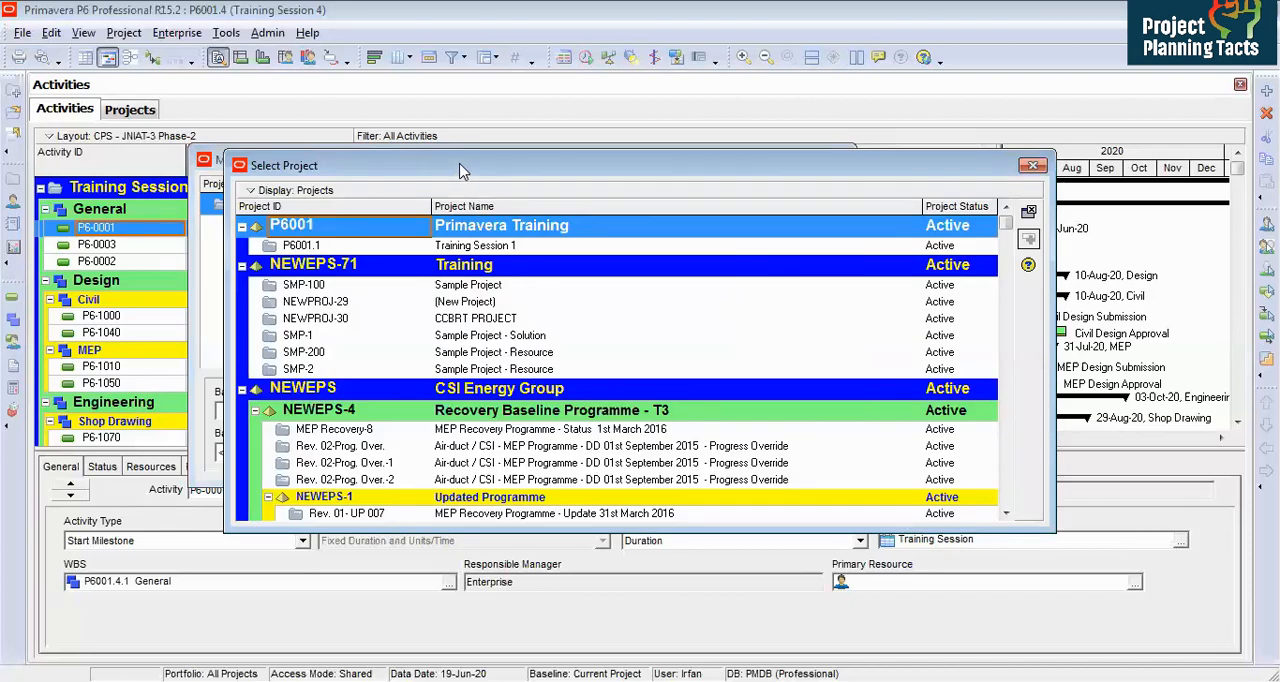
# Step: Select project P6001.4.0 as the project to convert into the baseline, then close the baselines dialog
pyautogui.moveTo(463, 172); pyautogui.dragTo(330, 147)
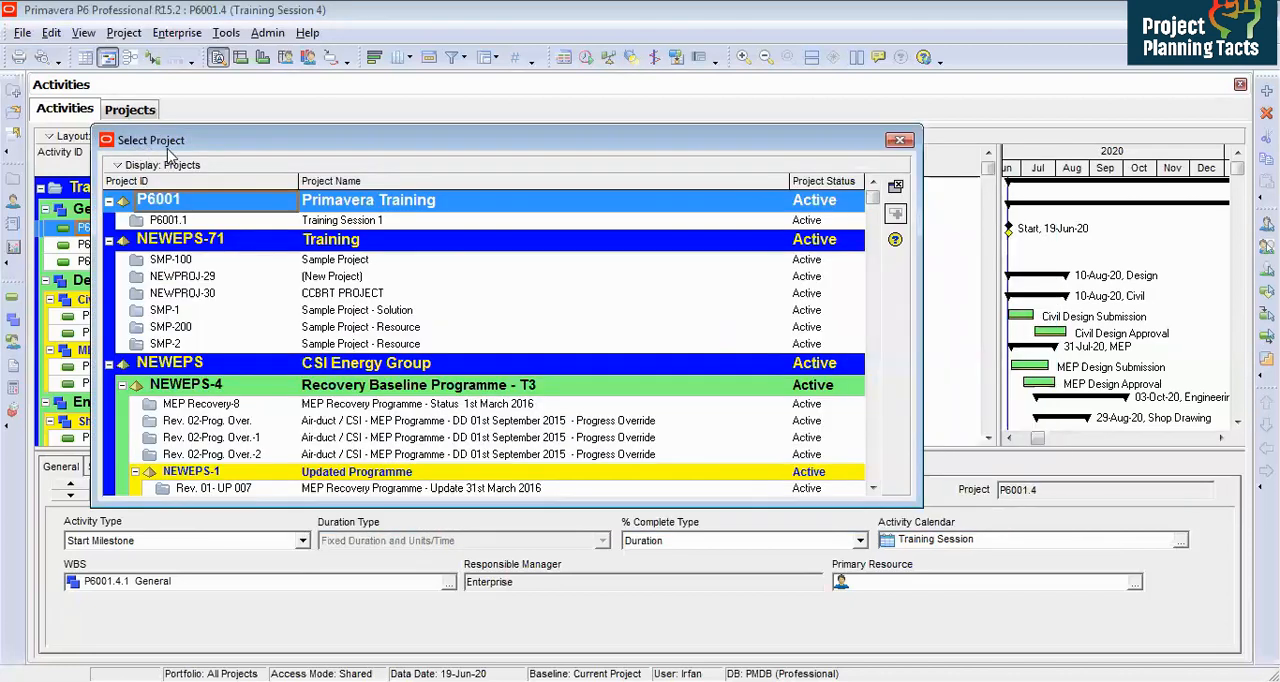
pyautogui.click(183, 224)
pyautogui.moveTo(872, 200); pyautogui.dragTo(877, 480)
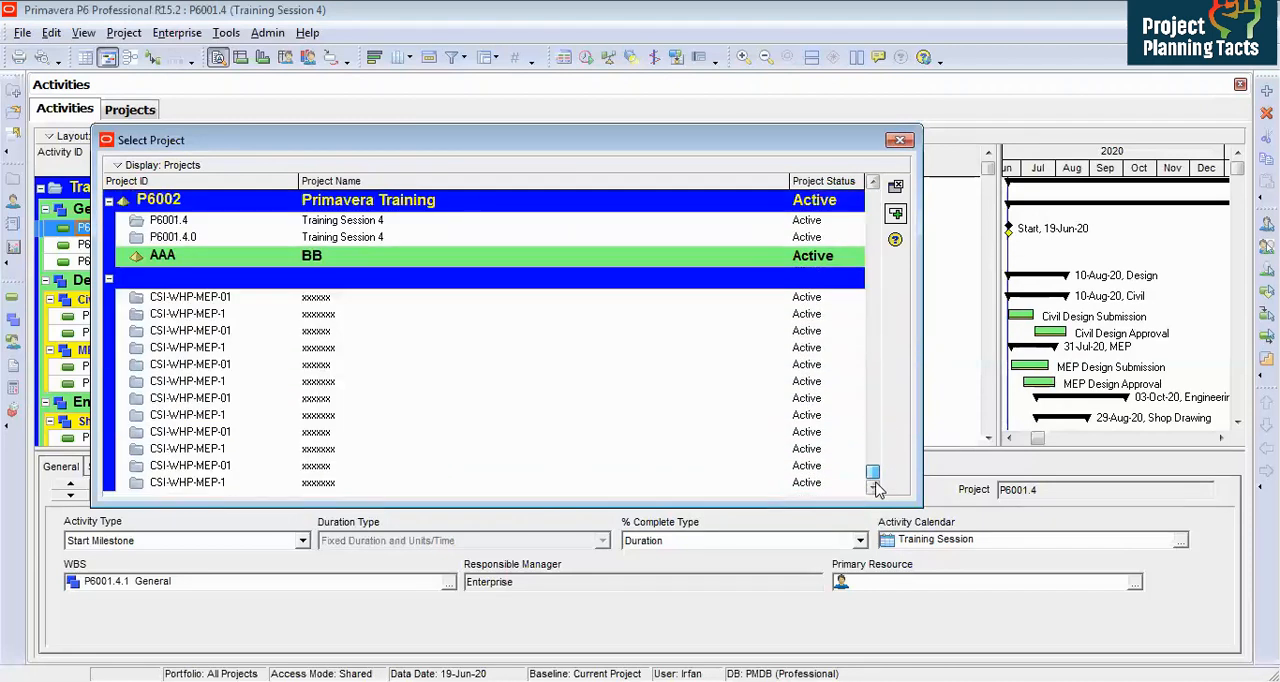
pyautogui.click(352, 240)
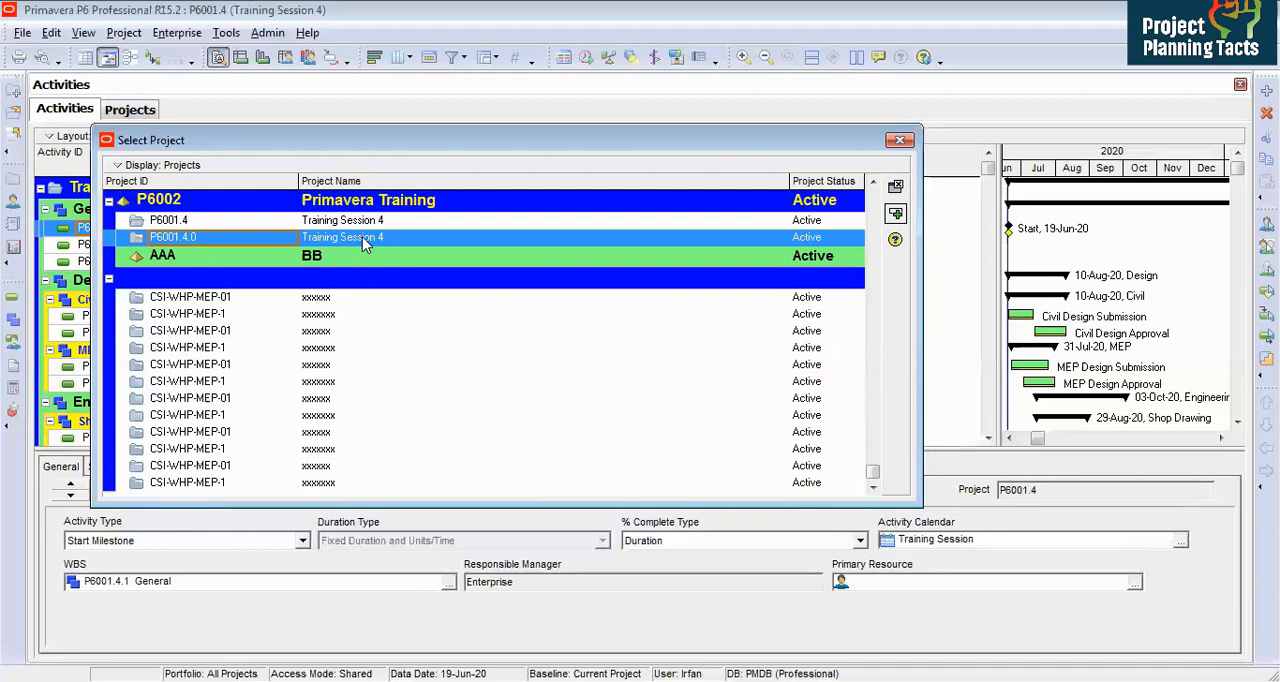
pyautogui.click(895, 215)
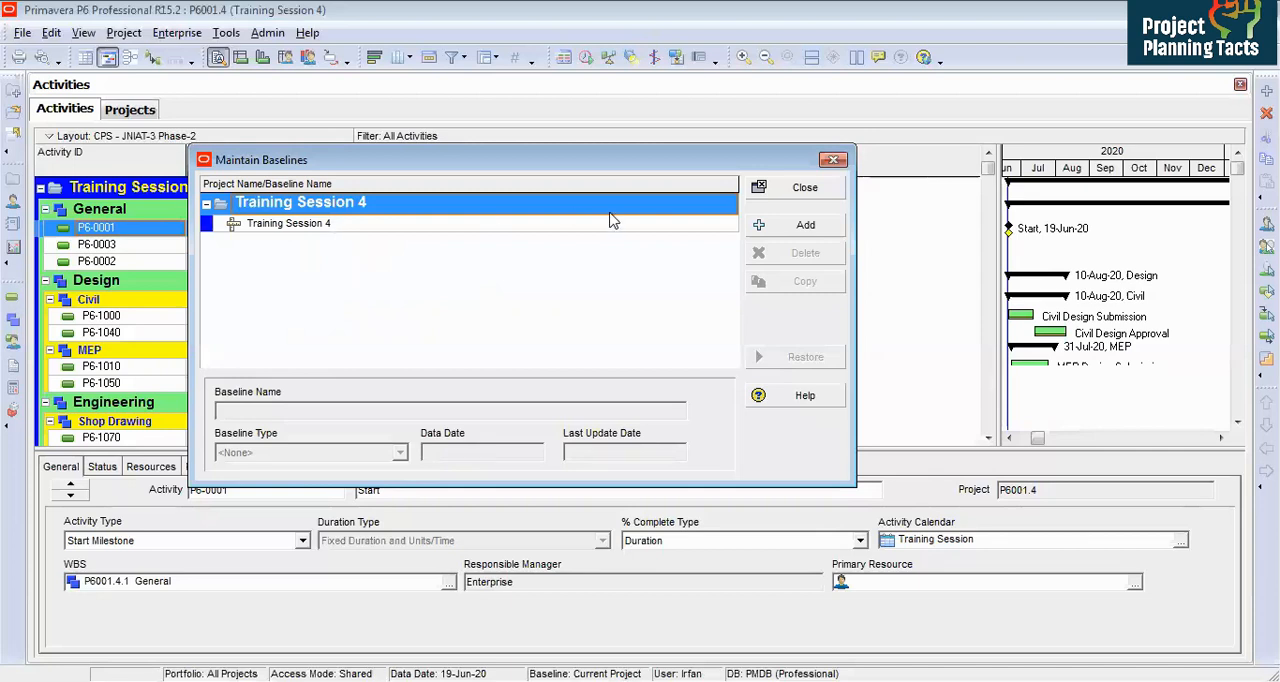
pyautogui.click(799, 190)
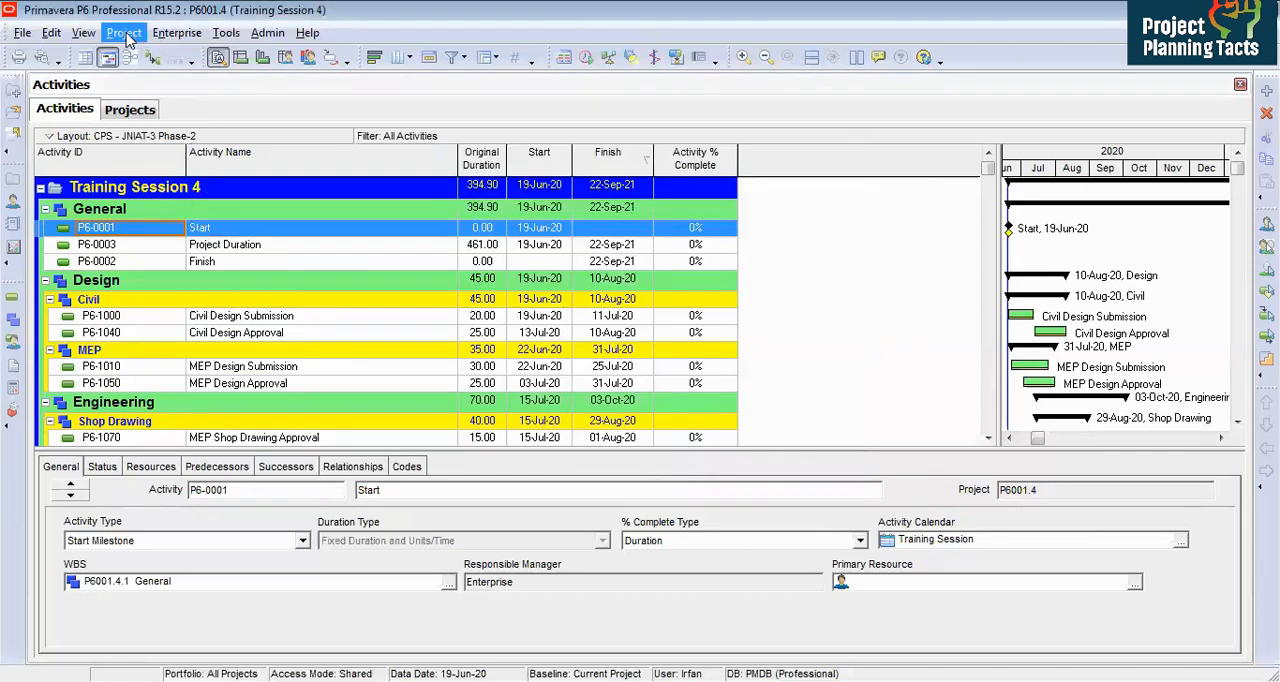
# Step: Assign Training Session 4 as both the project baseline and the primary user baseline
pyautogui.click(124, 33)
pyautogui.click(135, 54)
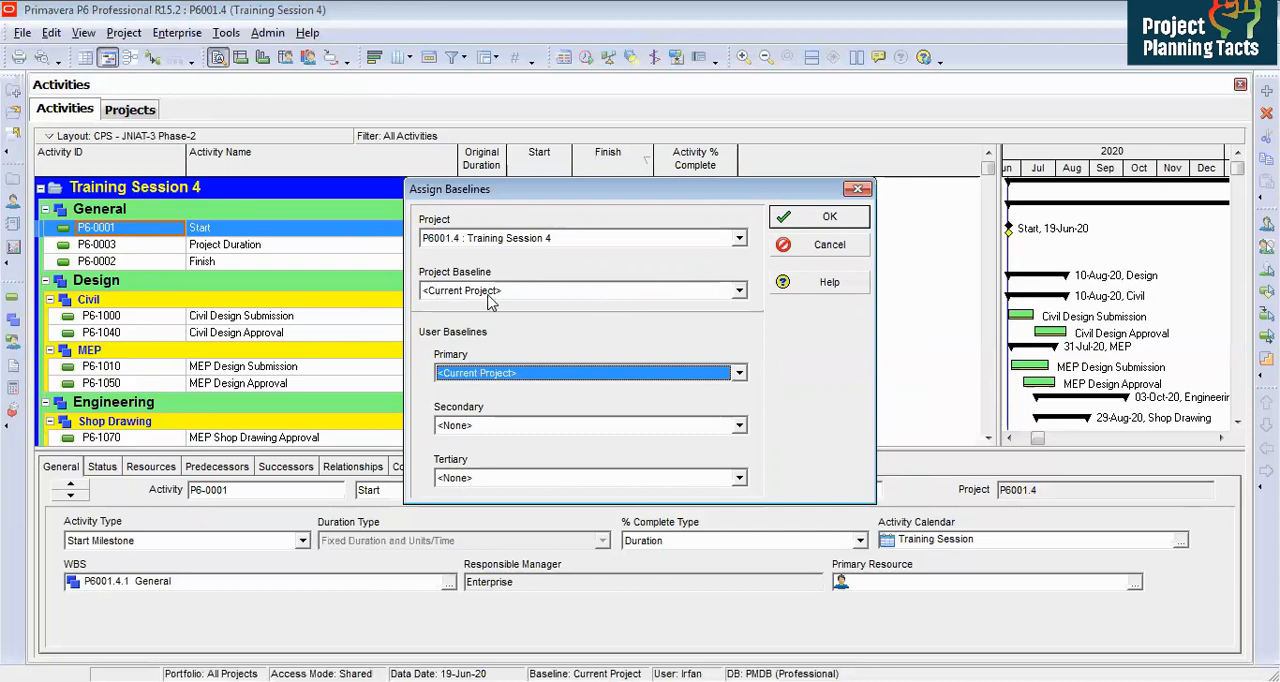
pyautogui.click(530, 290)
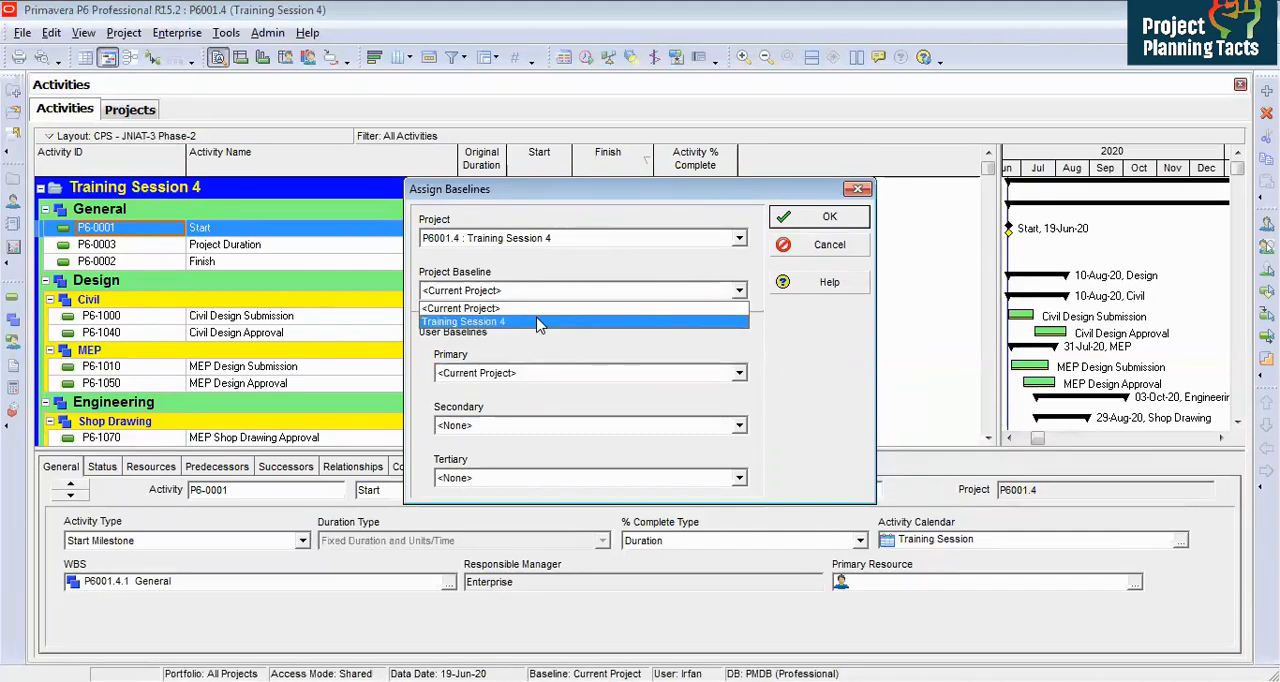
pyautogui.click(525, 323)
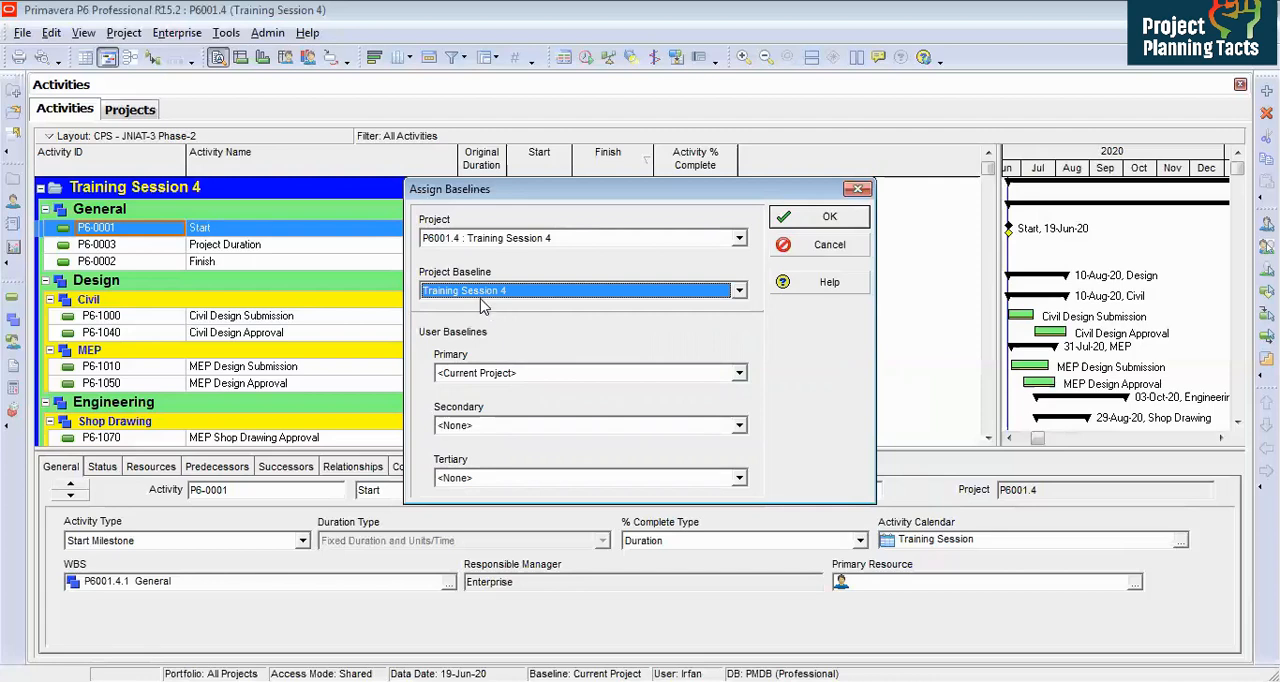
pyautogui.click(739, 373)
pyautogui.click(662, 400)
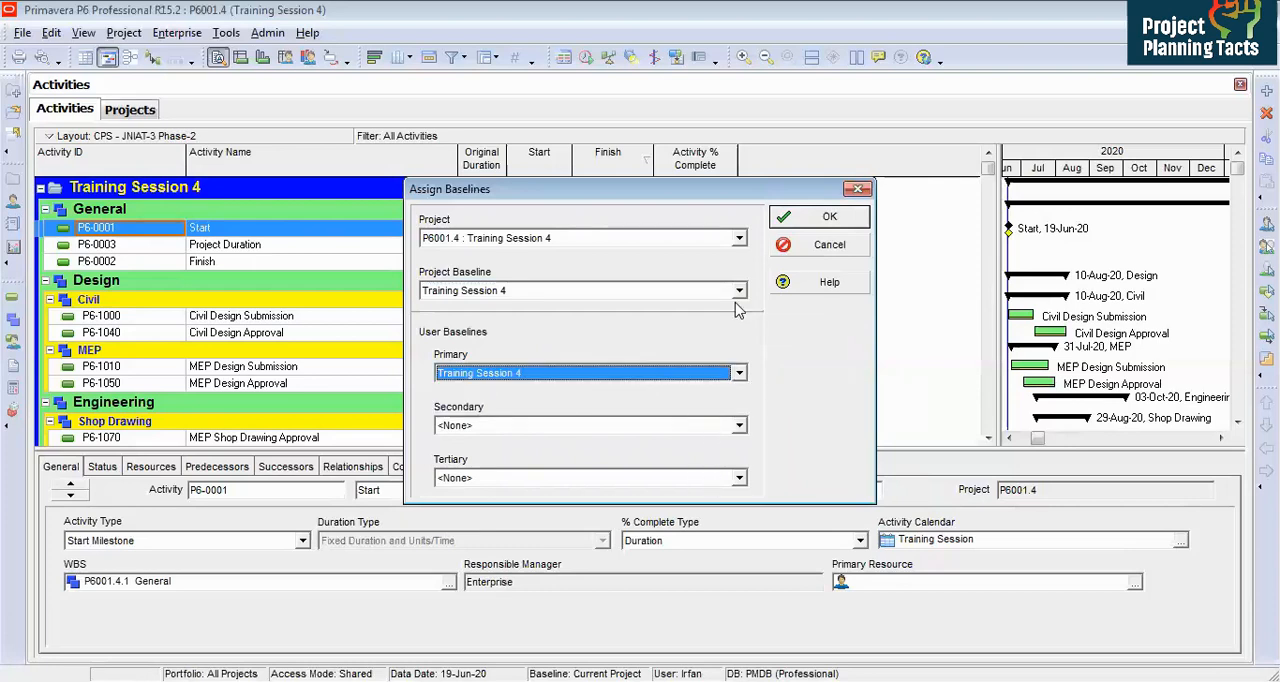
pyautogui.click(820, 218)
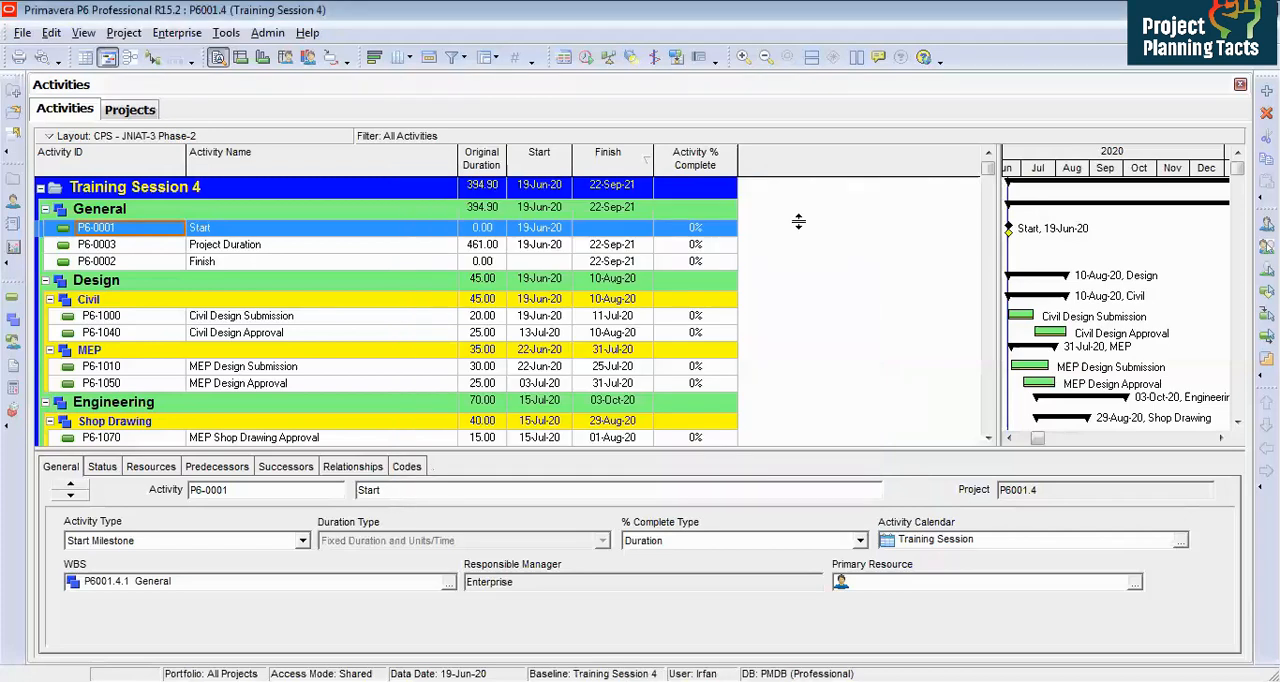
# Step: Add the BL Project Start and BL Project Finish columns after Original Duration and narrow both columns
pyautogui.rightClick(548, 190)
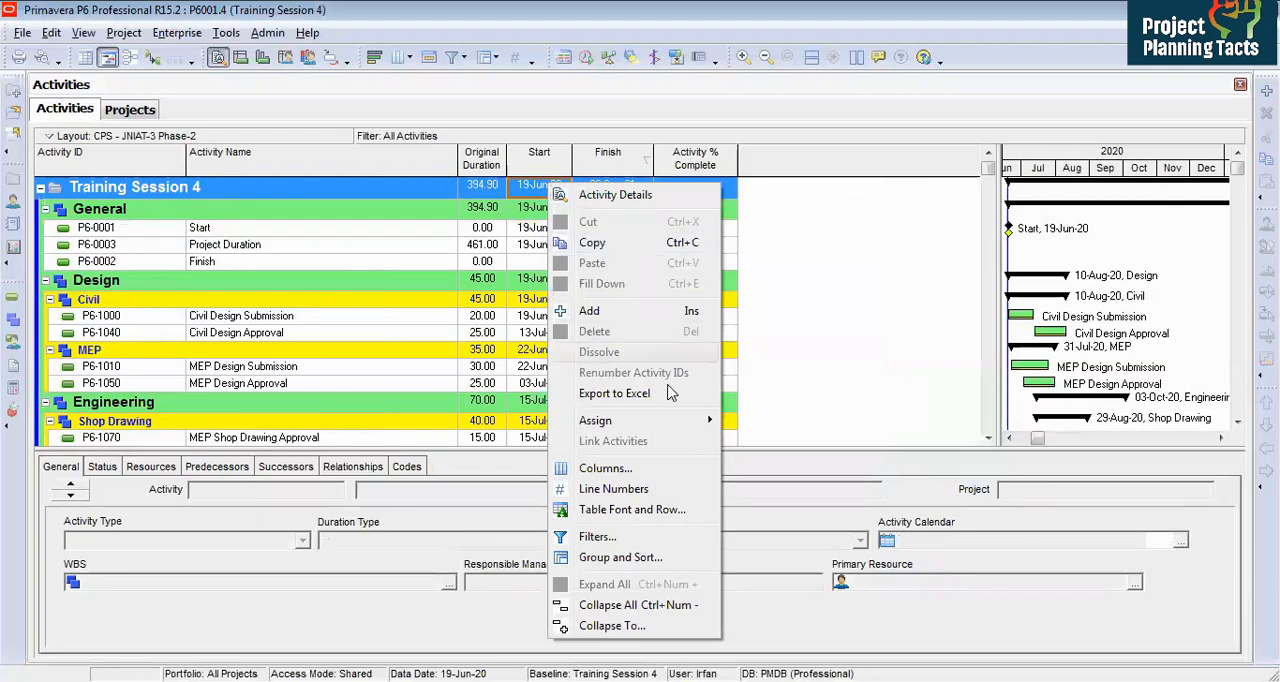
pyautogui.click(643, 468)
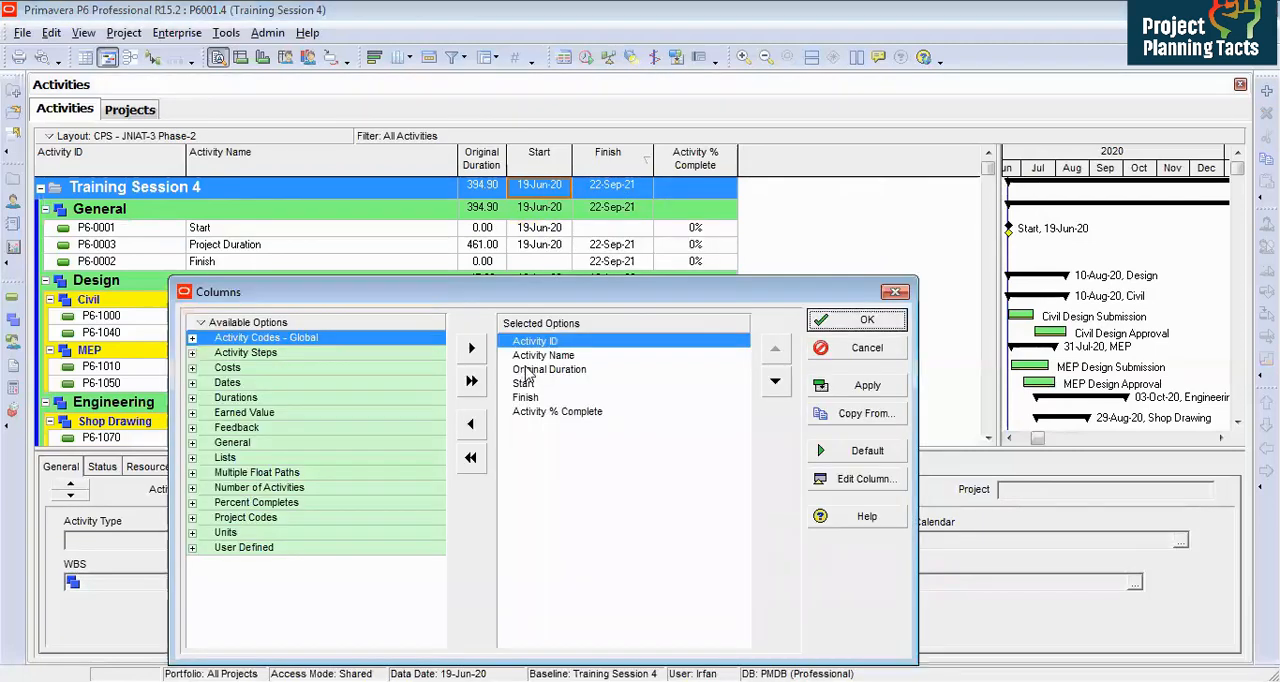
pyautogui.click(527, 370)
pyautogui.click(192, 383)
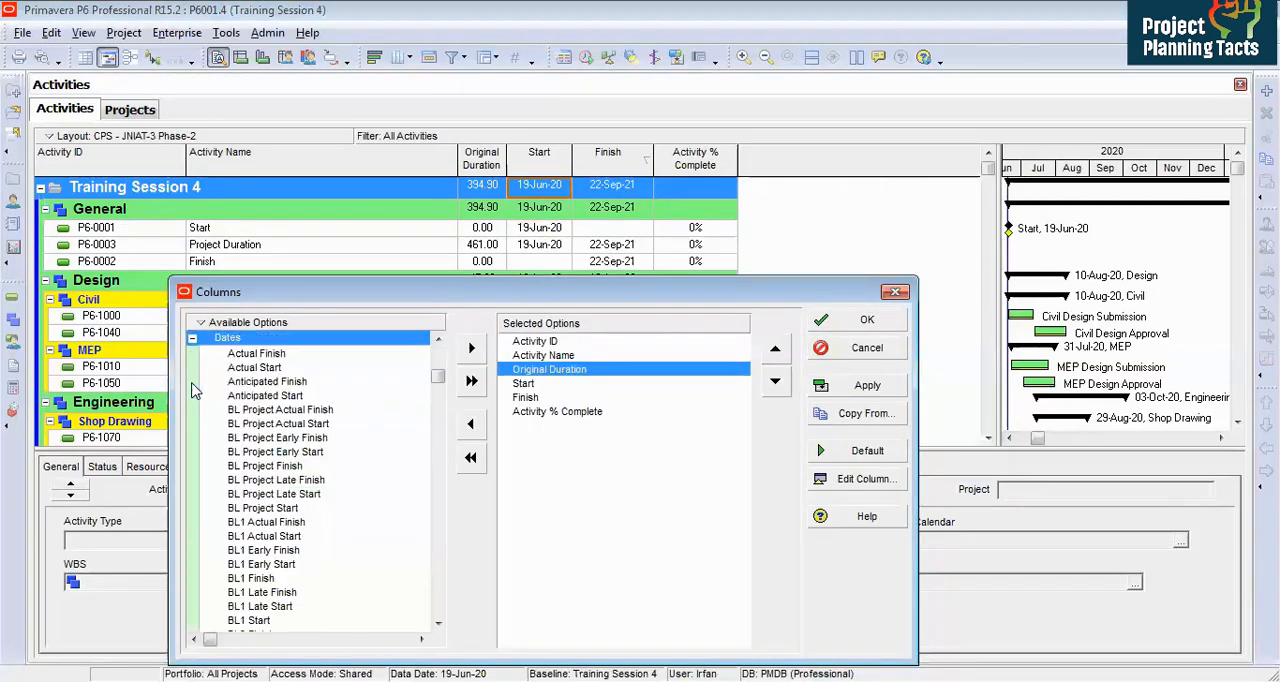
pyautogui.moveTo(300, 466); pyautogui.dragTo(530, 392)
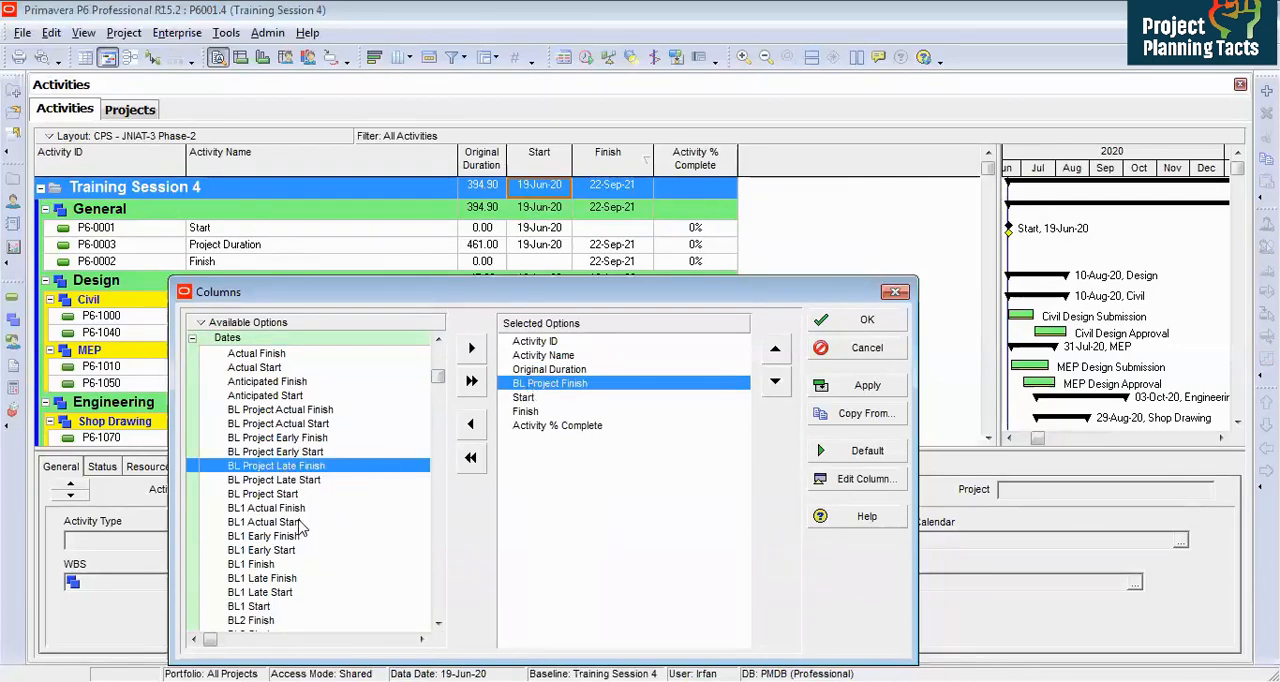
pyautogui.click(277, 494)
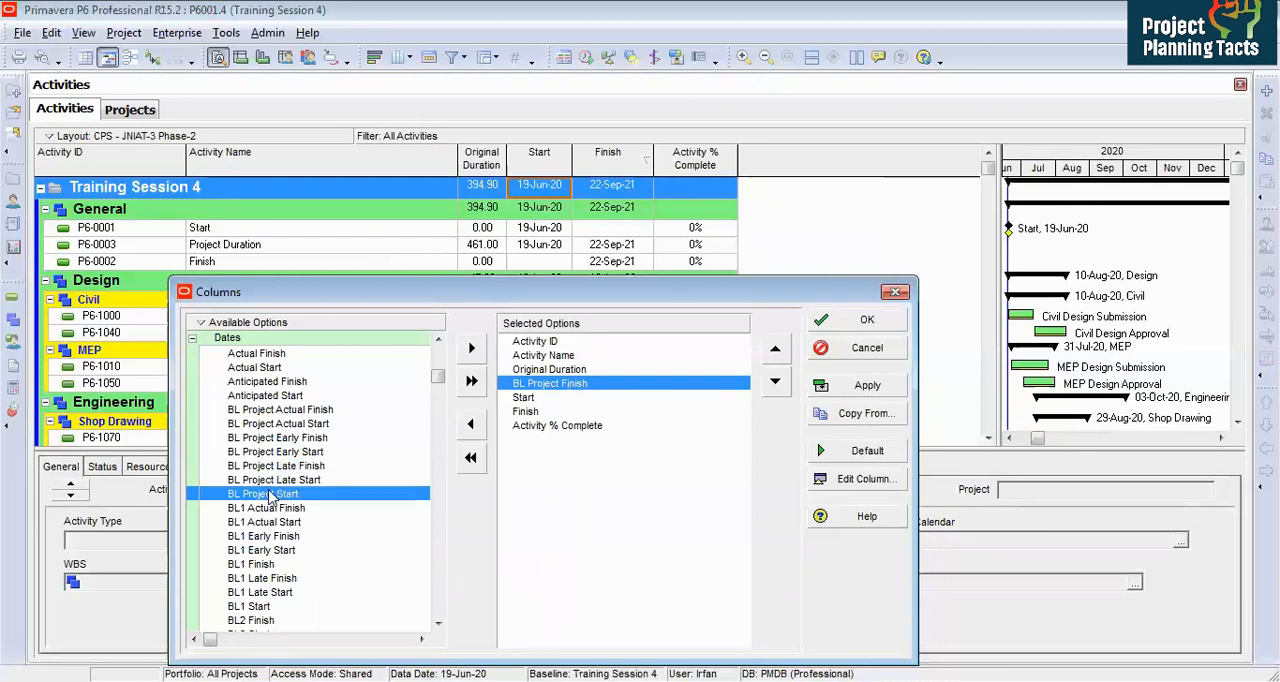
pyautogui.doubleClick(279, 496)
pyautogui.click(775, 348)
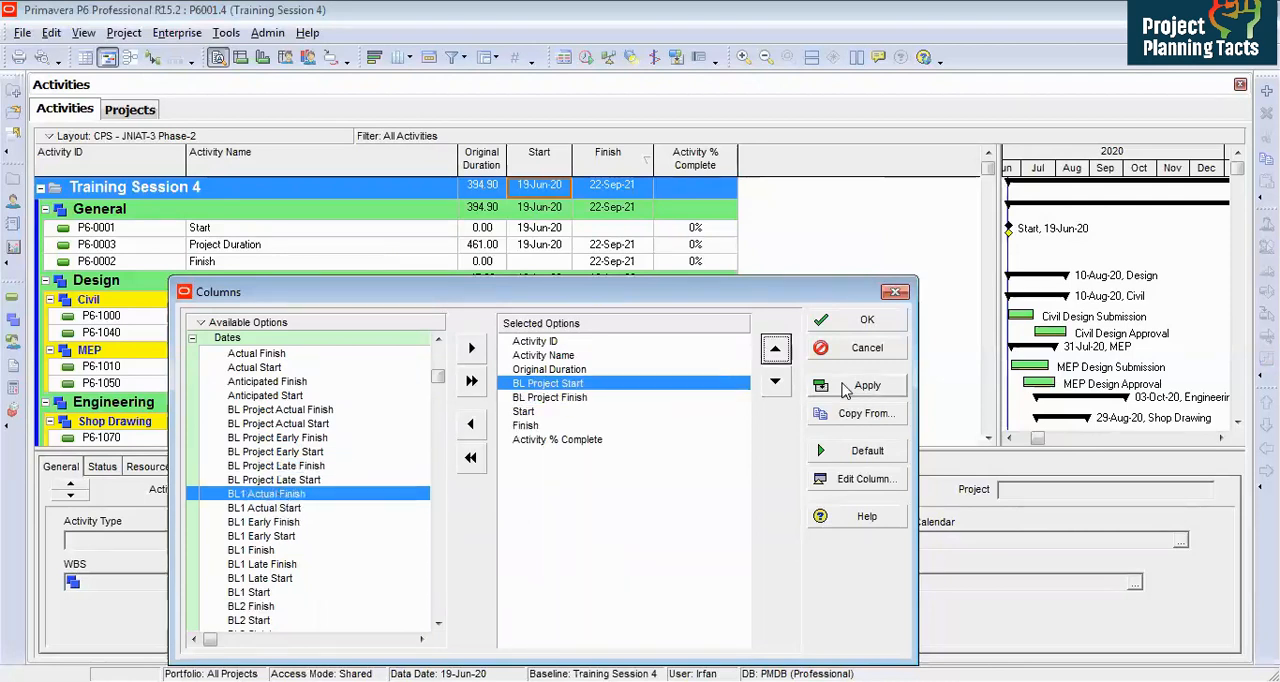
pyautogui.click(860, 385)
pyautogui.click(839, 327)
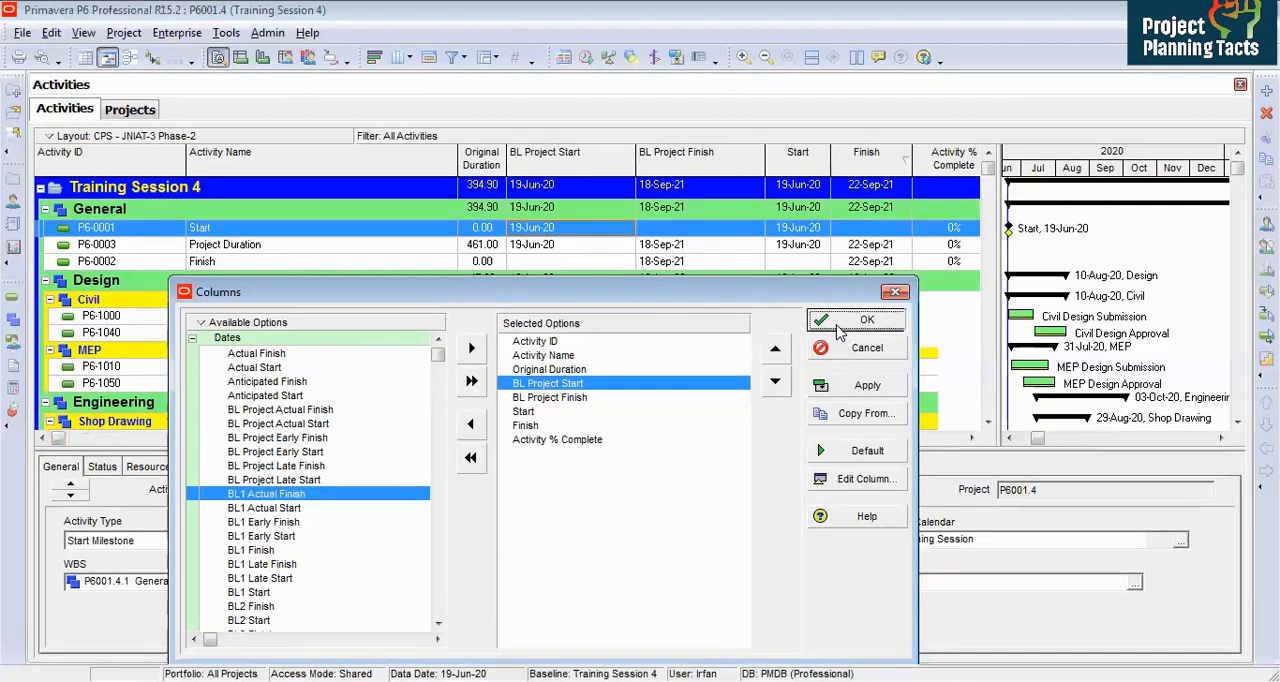
pyautogui.moveTo(635, 163); pyautogui.dragTo(570, 163)
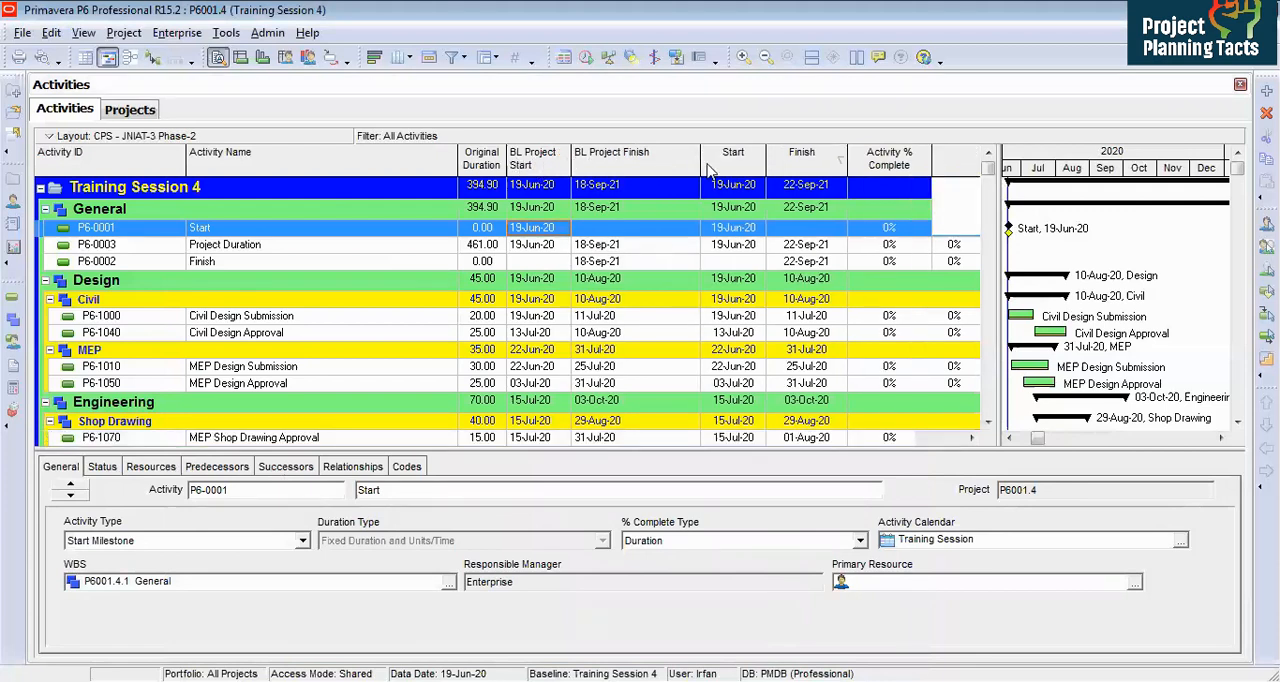
pyautogui.moveTo(700, 163); pyautogui.dragTo(630, 160)
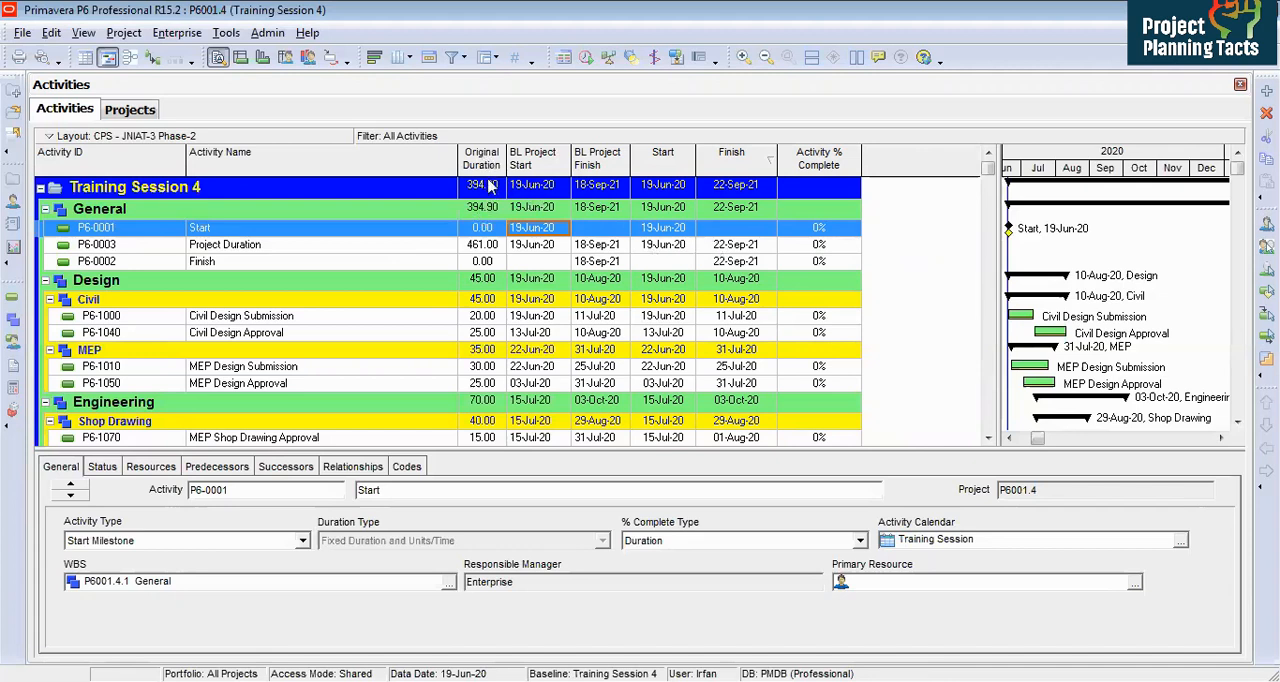
pyautogui.rightClick(550, 252)
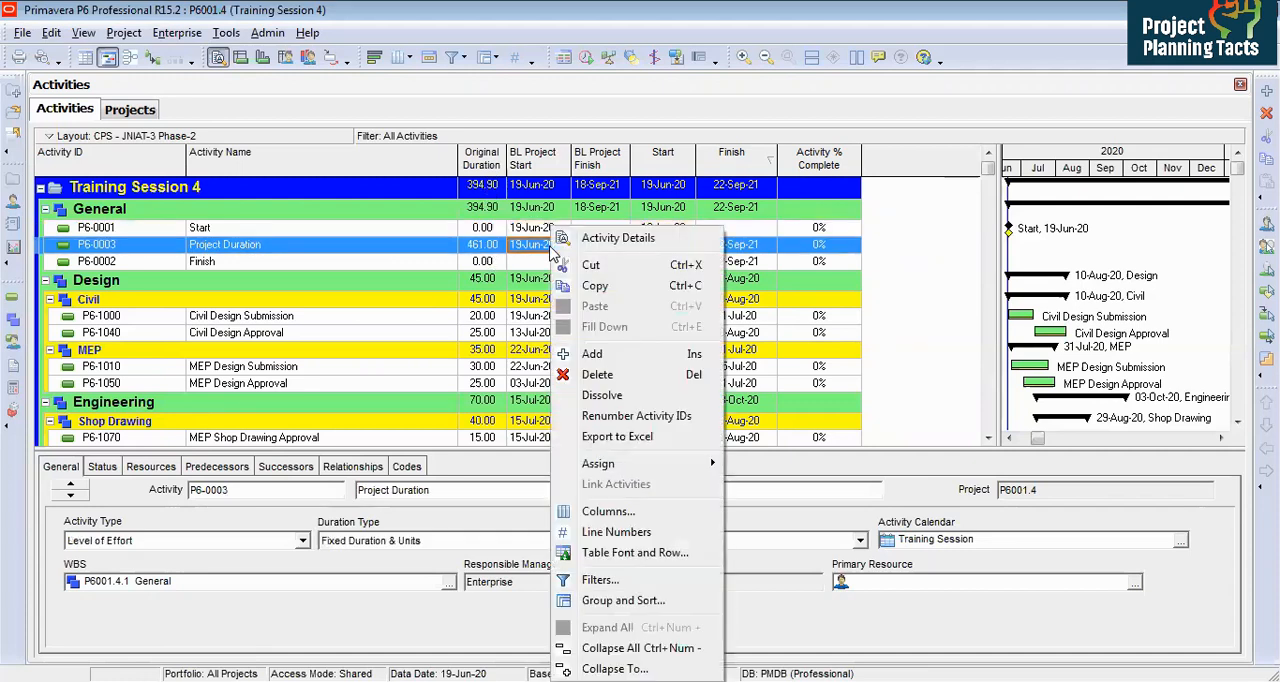
pyautogui.click(610, 512)
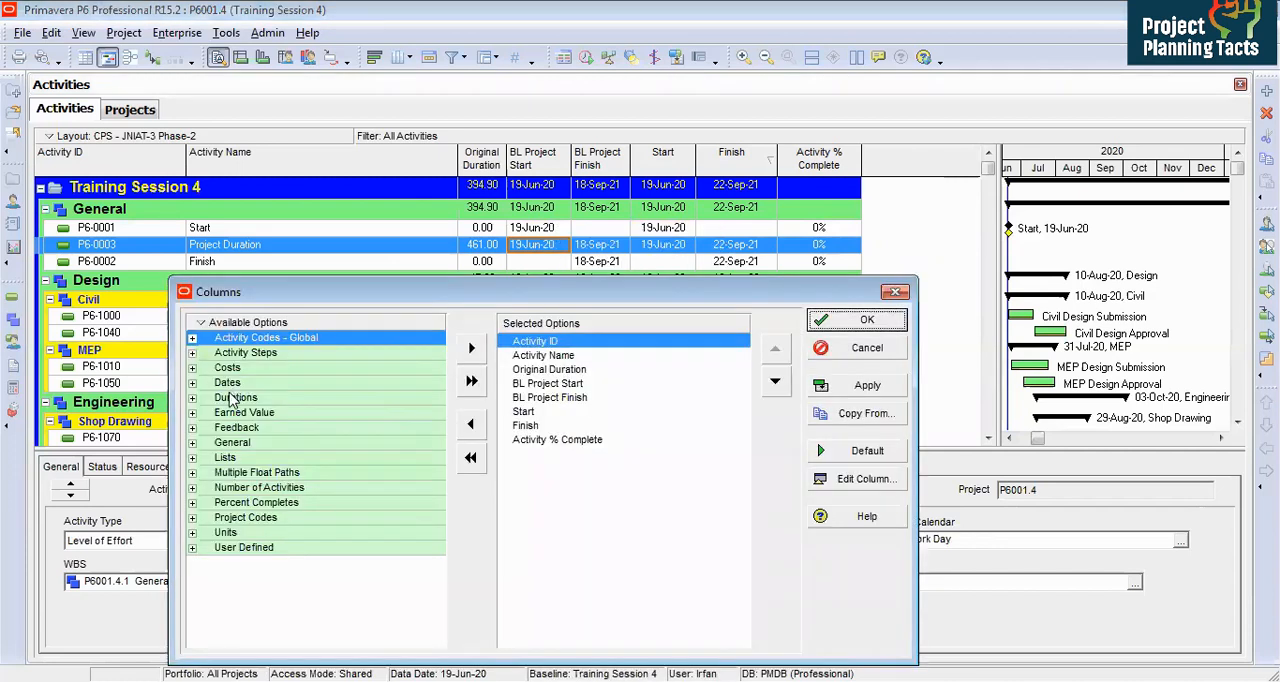
pyautogui.doubleClick(236, 397)
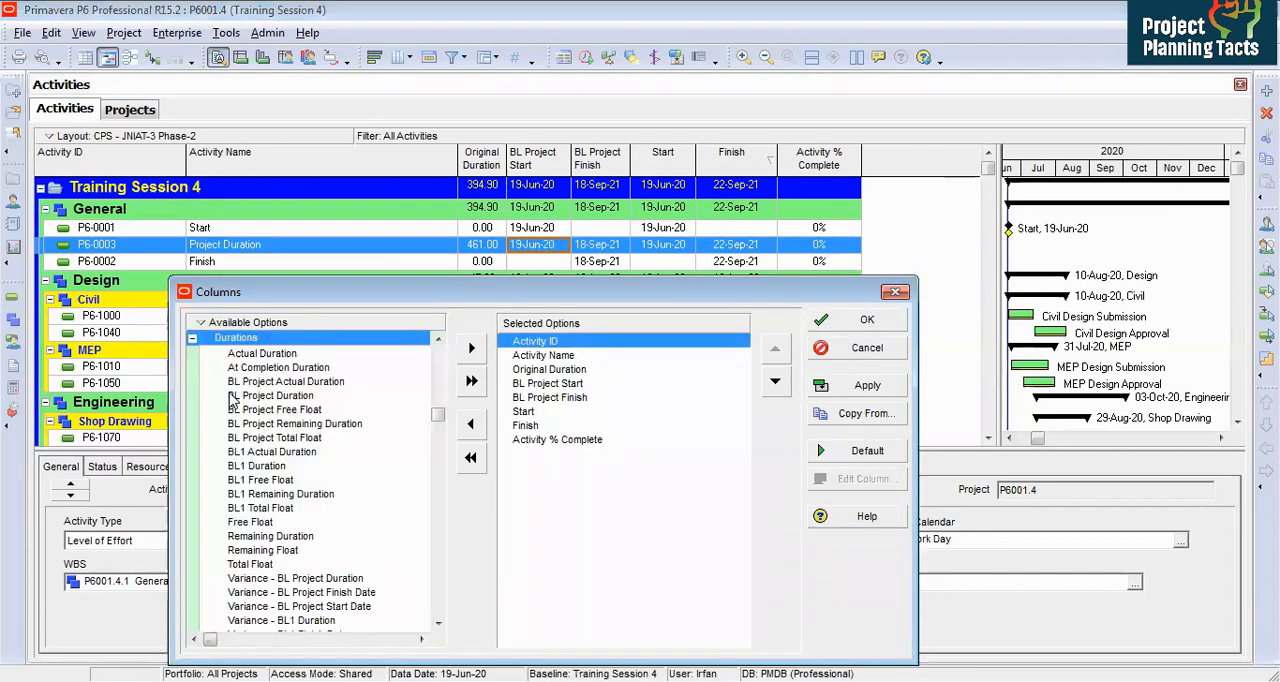
pyautogui.click(290, 396)
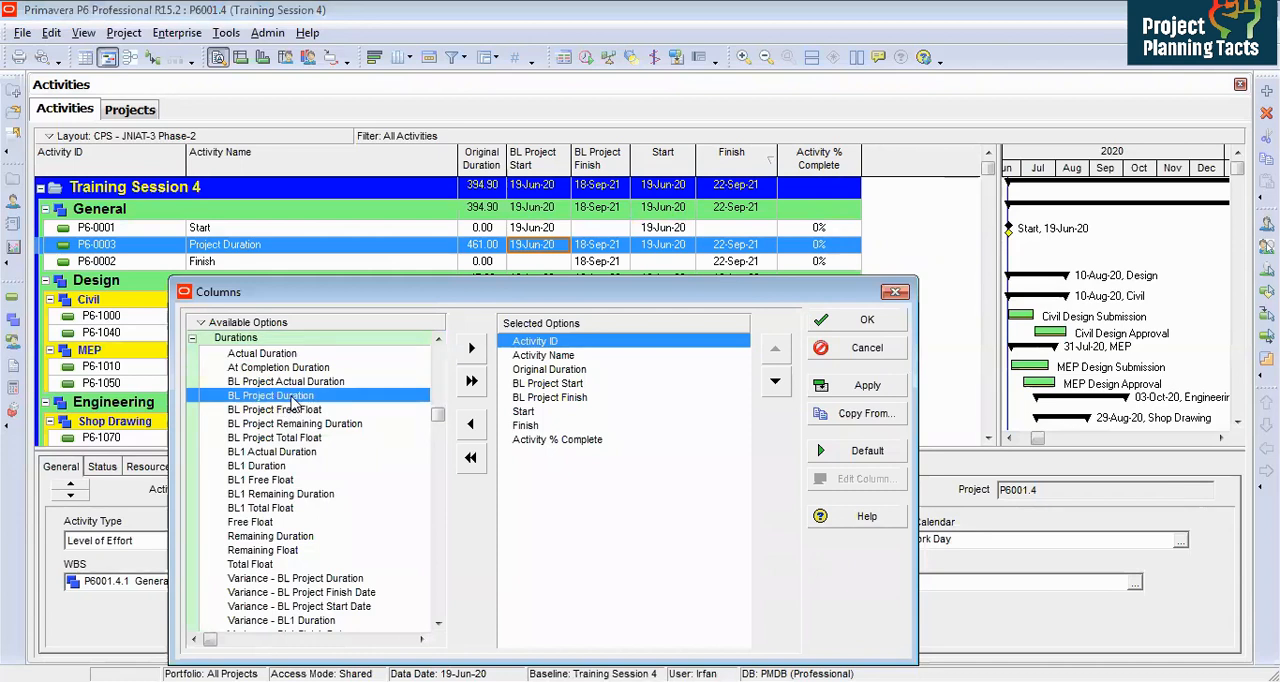
pyautogui.click(840, 321)
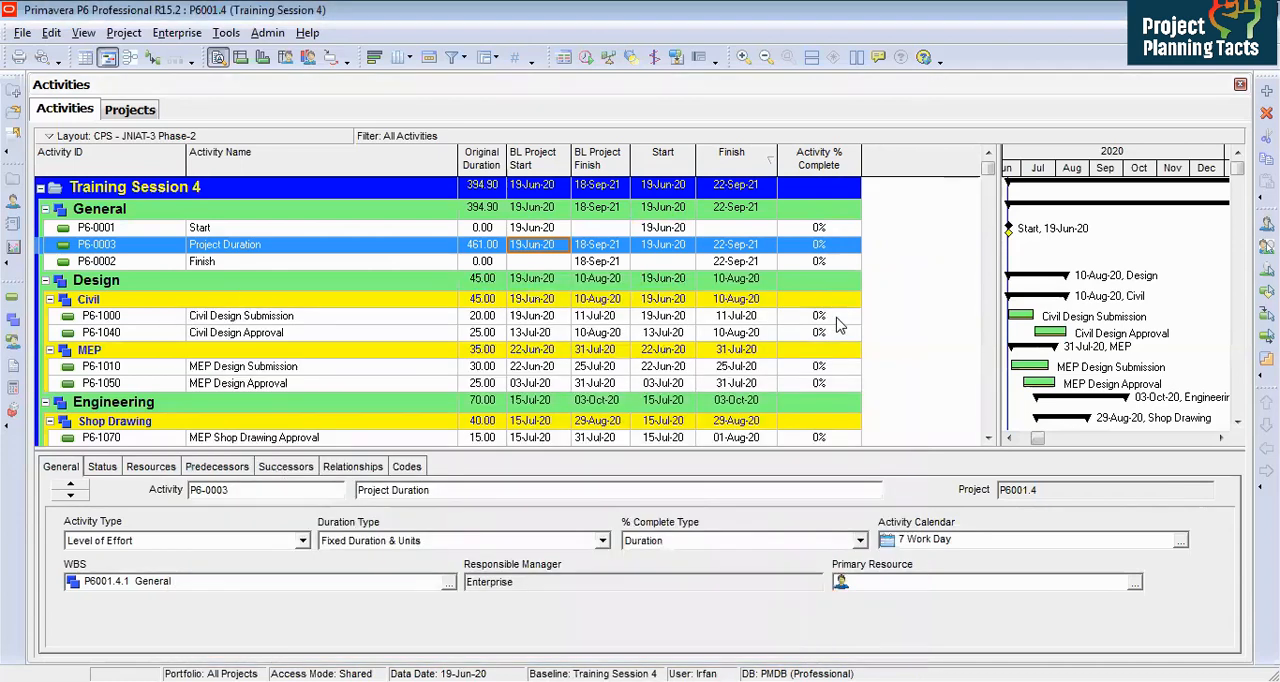
# Step: Mark the Start milestone P6-0001 as both started and finished in its status details
pyautogui.click(294, 228)
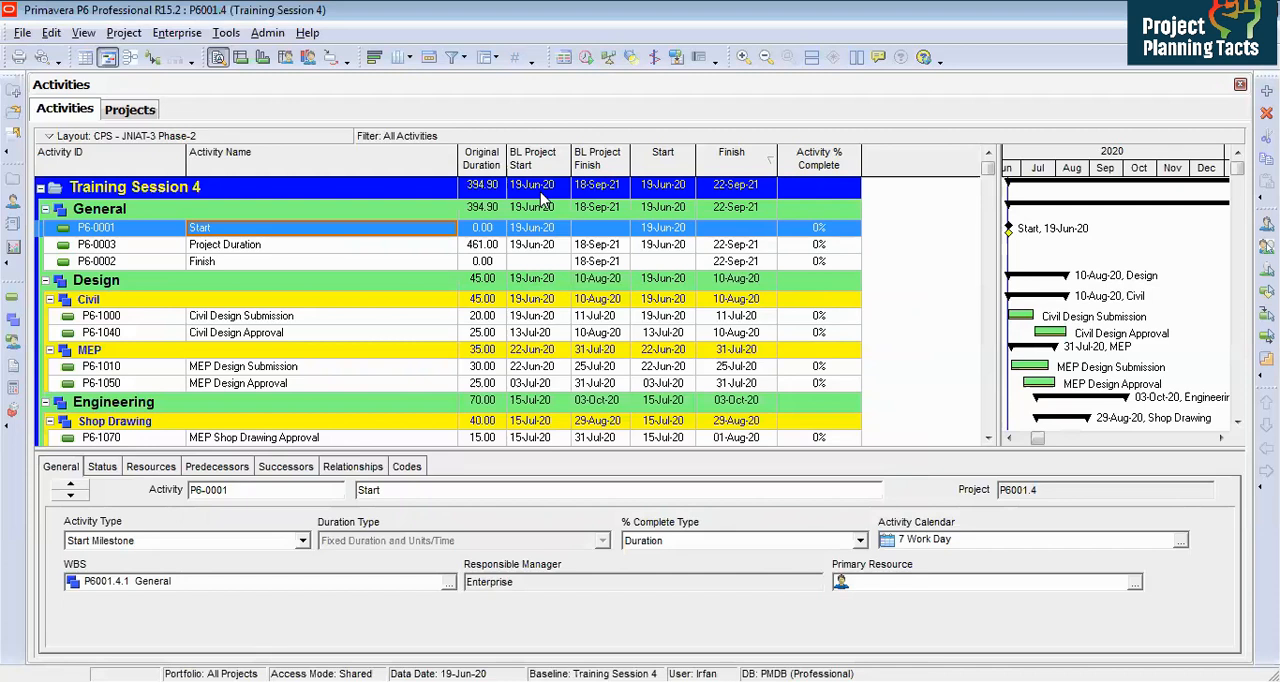
pyautogui.click(670, 229)
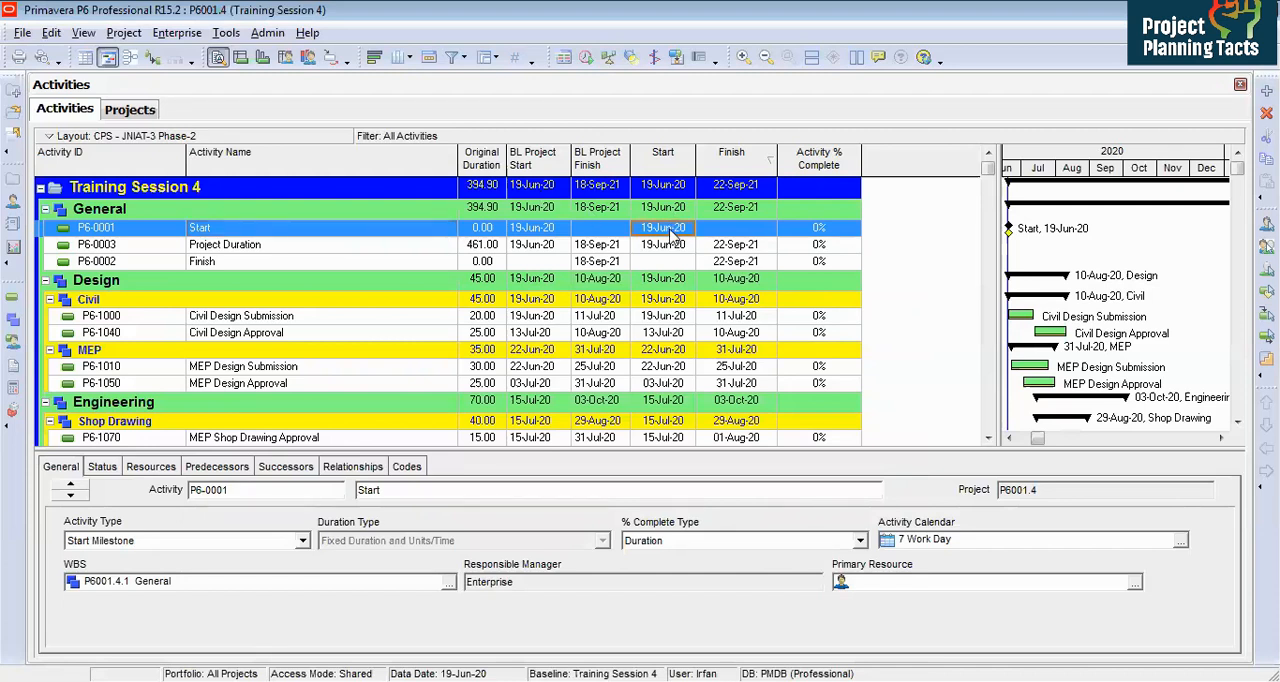
pyautogui.click(411, 232)
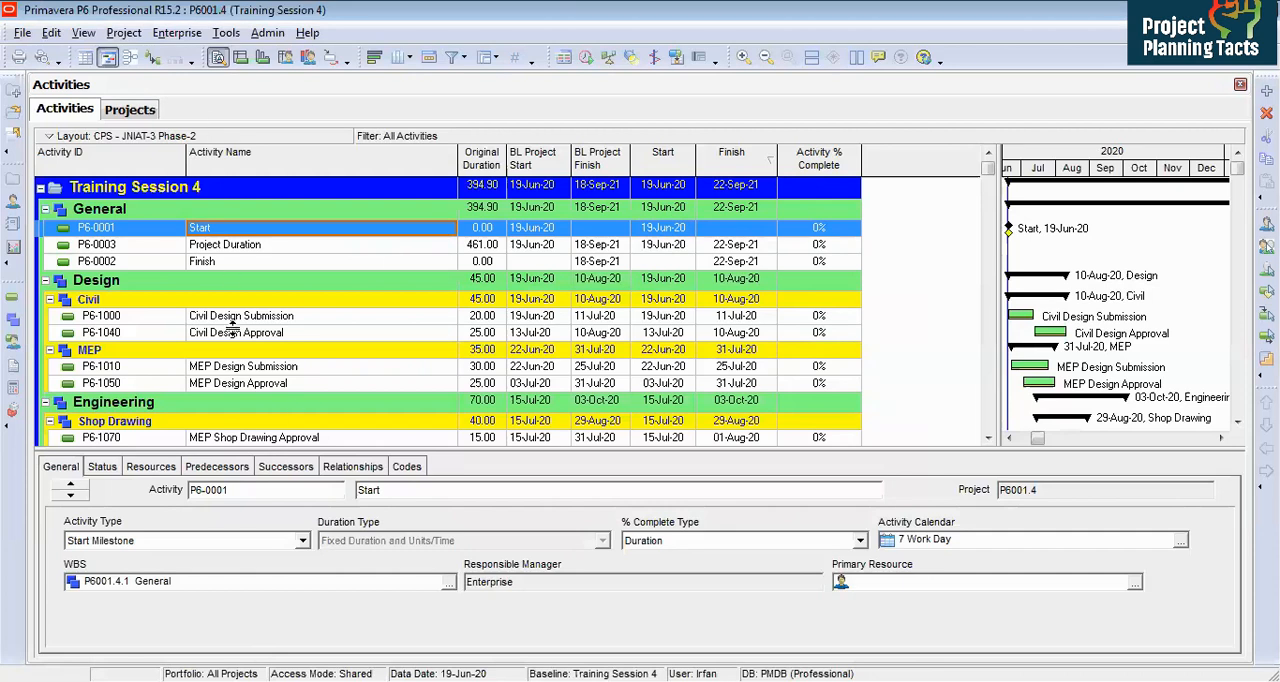
pyautogui.click(100, 470)
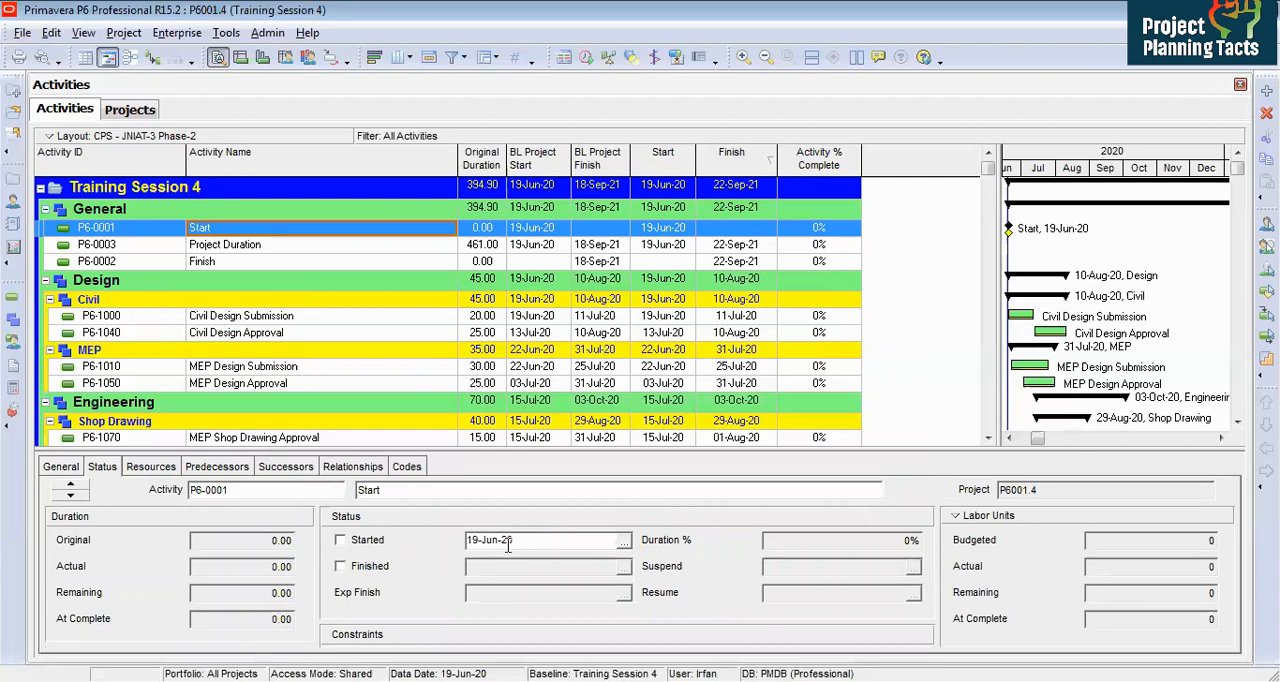
pyautogui.click(341, 541)
pyautogui.click(341, 541)
pyautogui.click(372, 567)
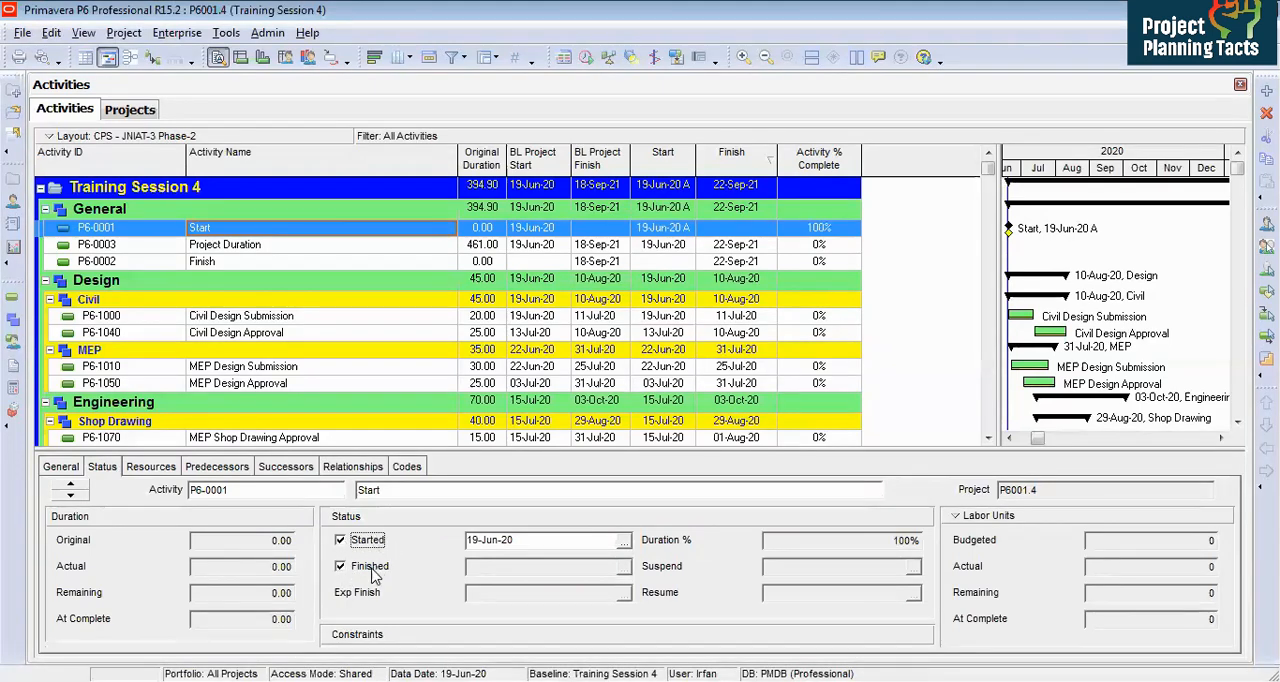
# Step: Mark activity P6-1000 Civil Design Submission as started, keeping its start date of 19-Jun-20
pyautogui.click(676, 229)
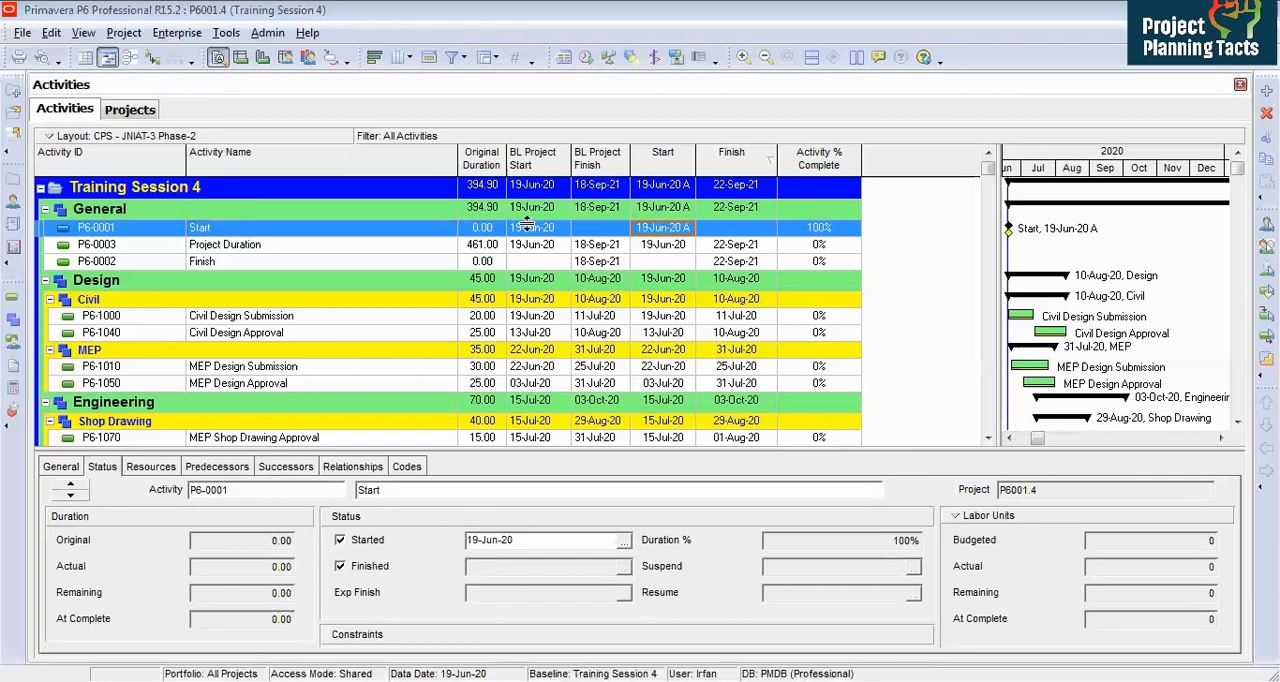
pyautogui.click(385, 246)
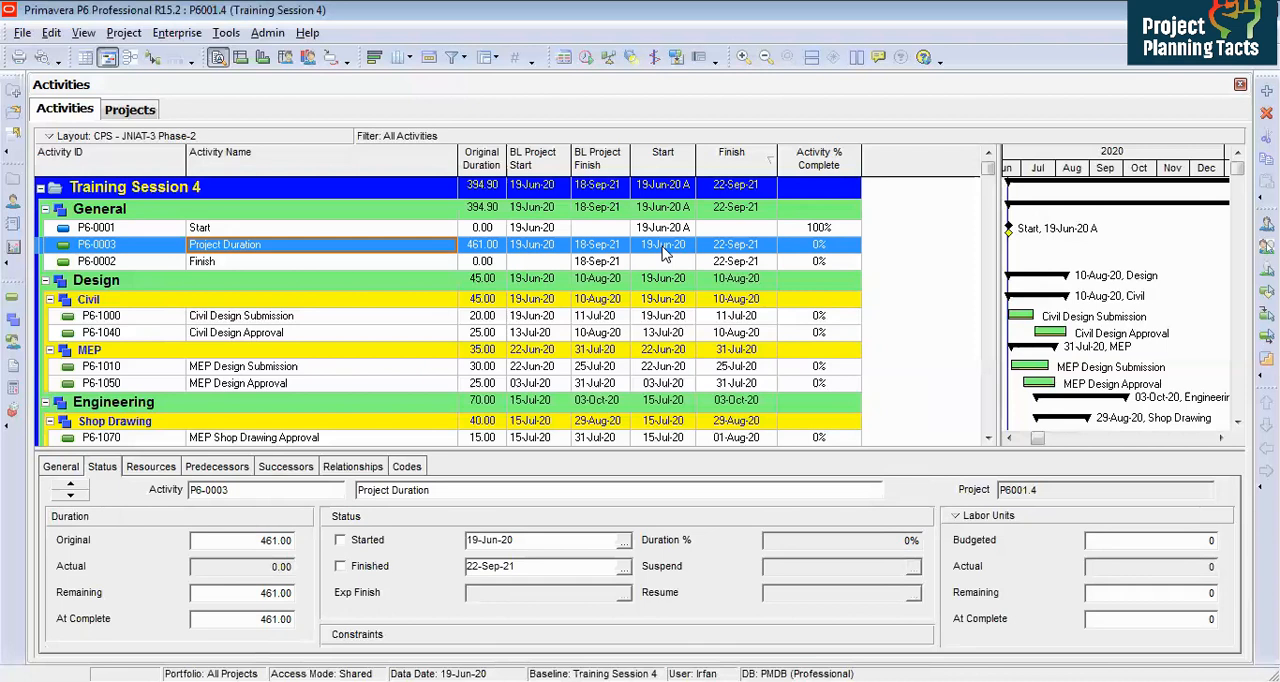
pyautogui.press('Down')
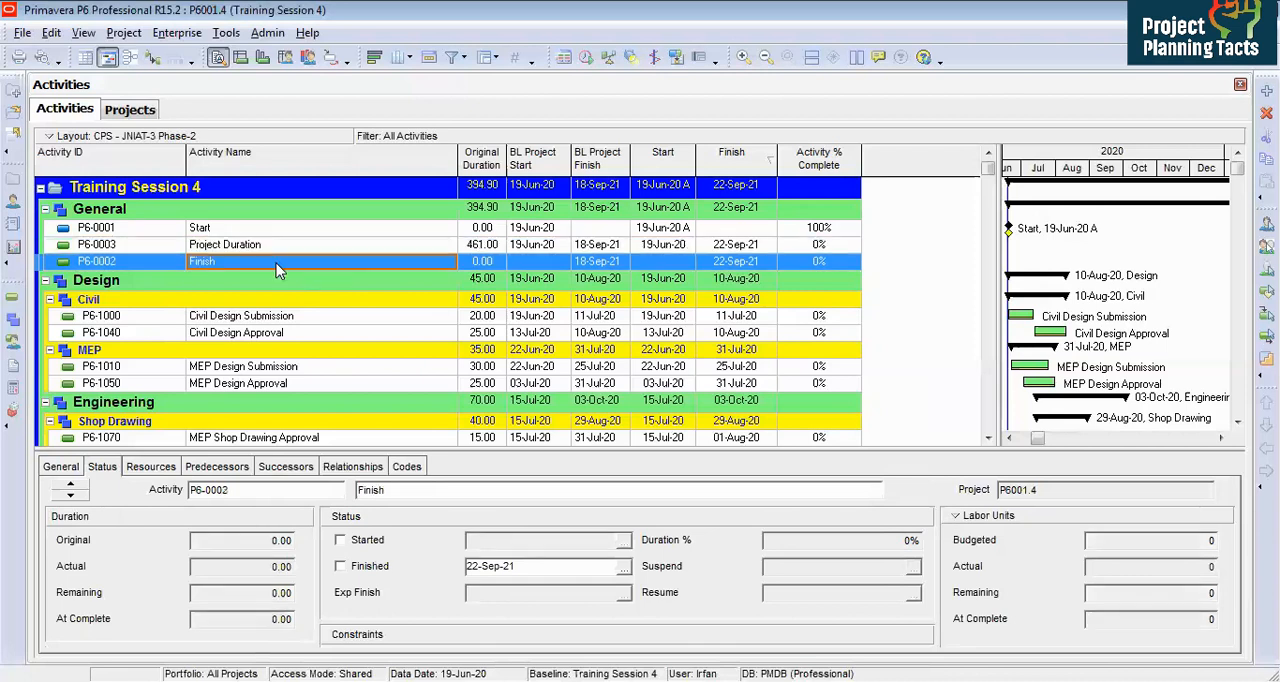
pyautogui.click(734, 264)
pyautogui.click(263, 319)
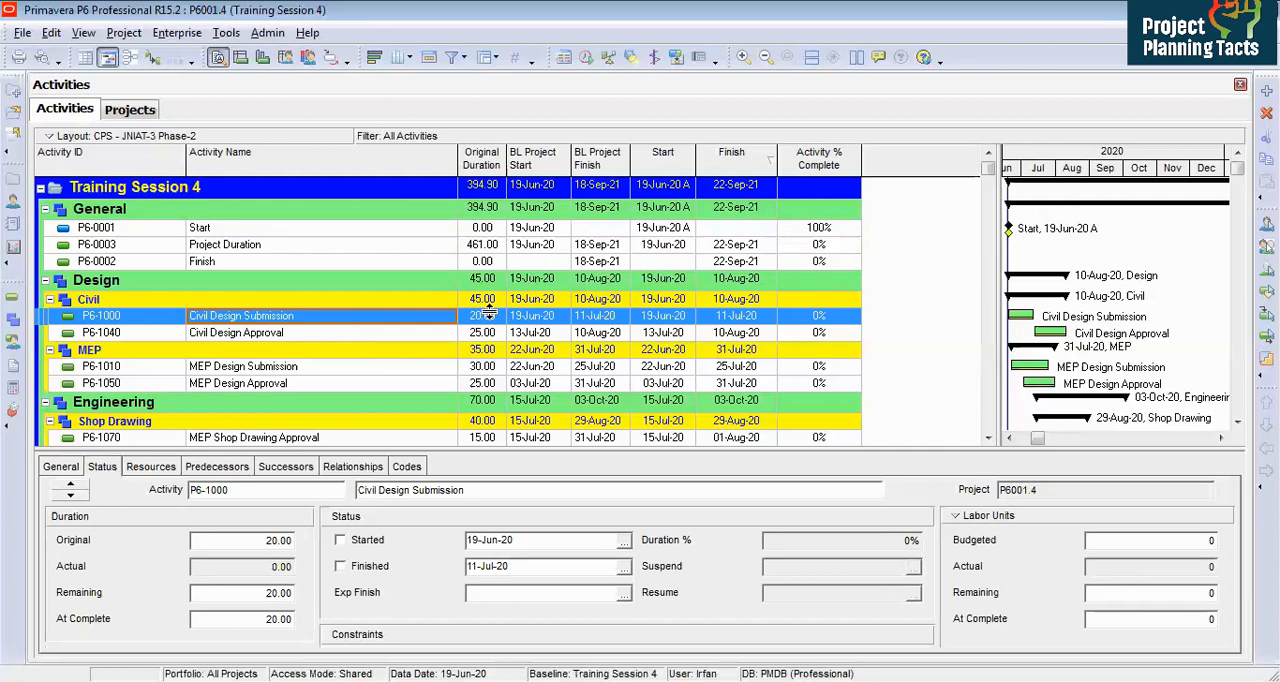
pyautogui.click(365, 541)
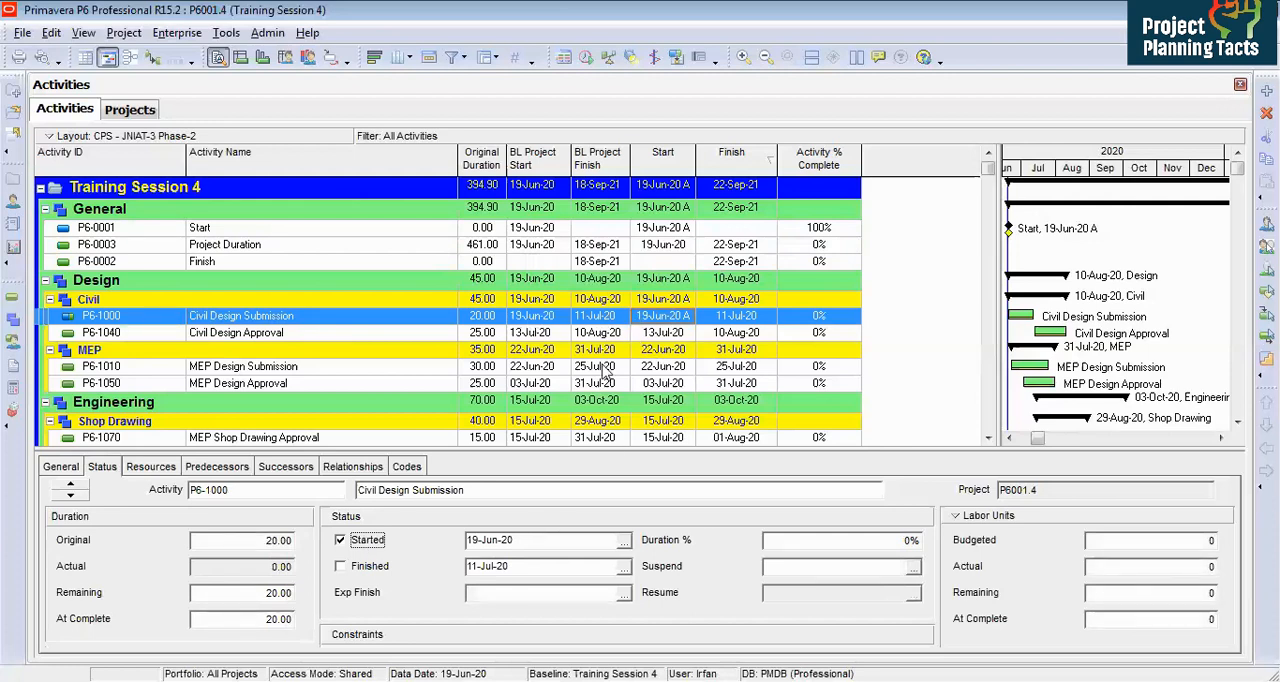
pyautogui.click(624, 540)
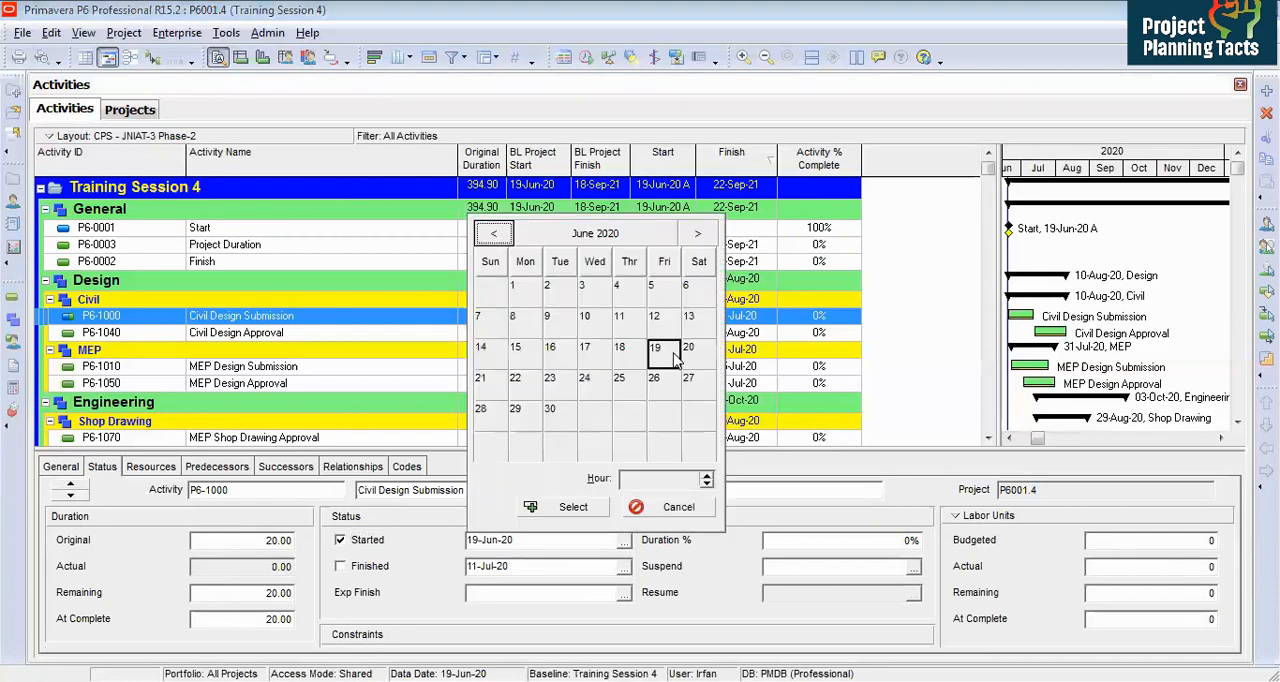
pyautogui.click(676, 507)
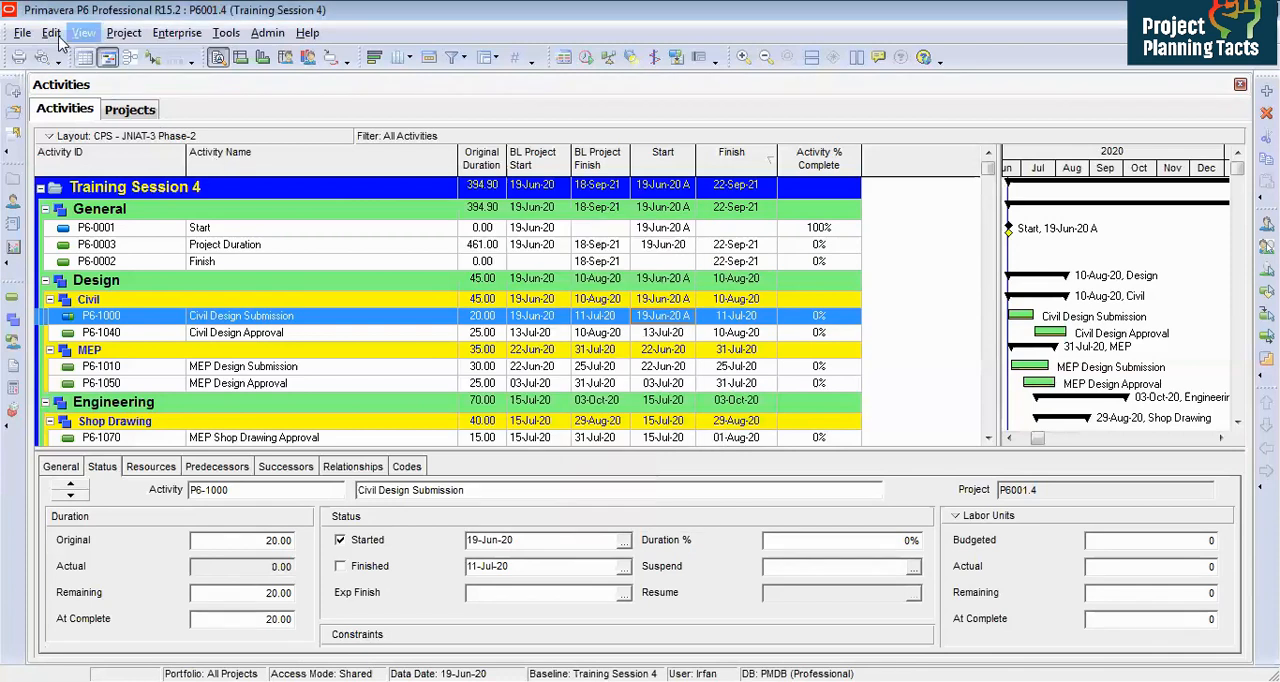
# Step: Change the user preference time format to 24 hour (13:30) so dates show hours and minutes
pyautogui.click(51, 33)
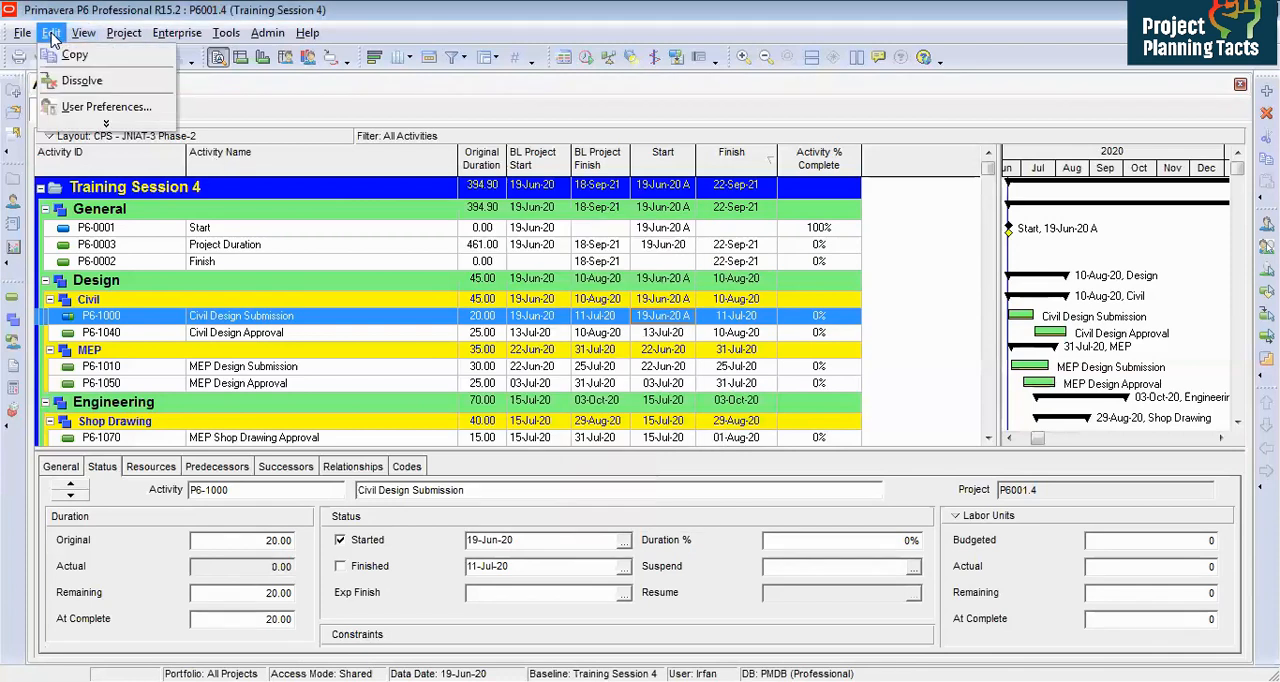
pyautogui.click(70, 107)
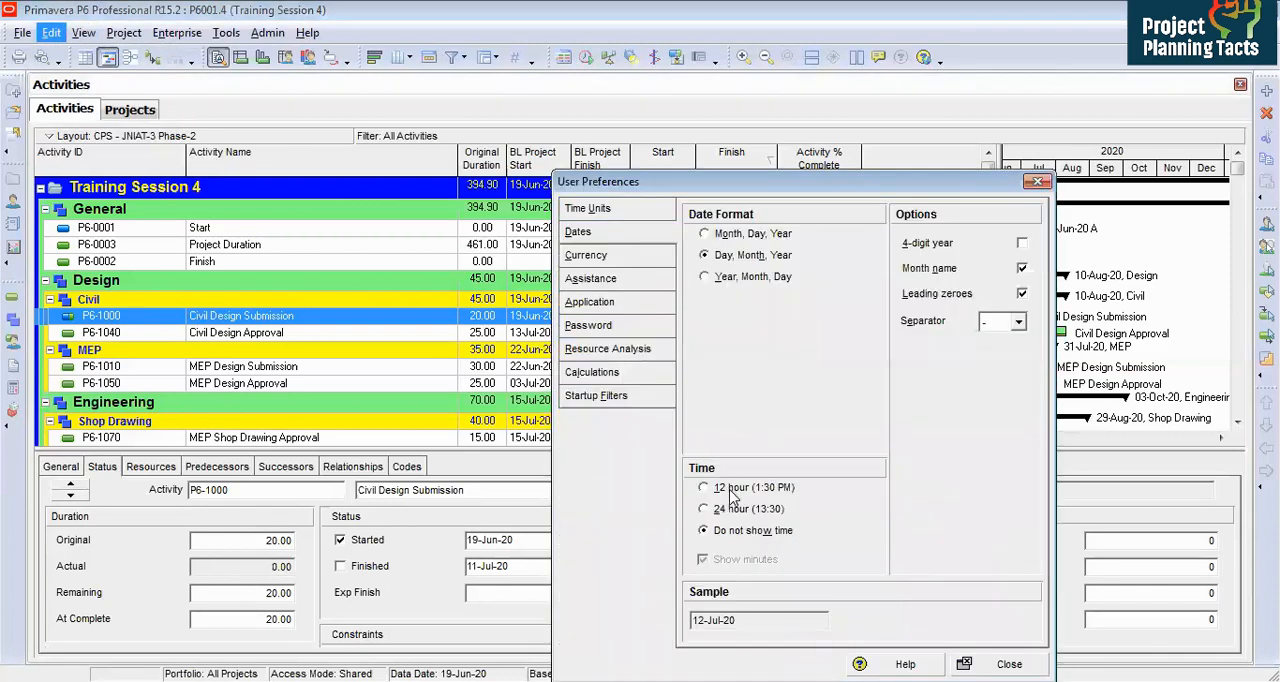
pyautogui.click(728, 509)
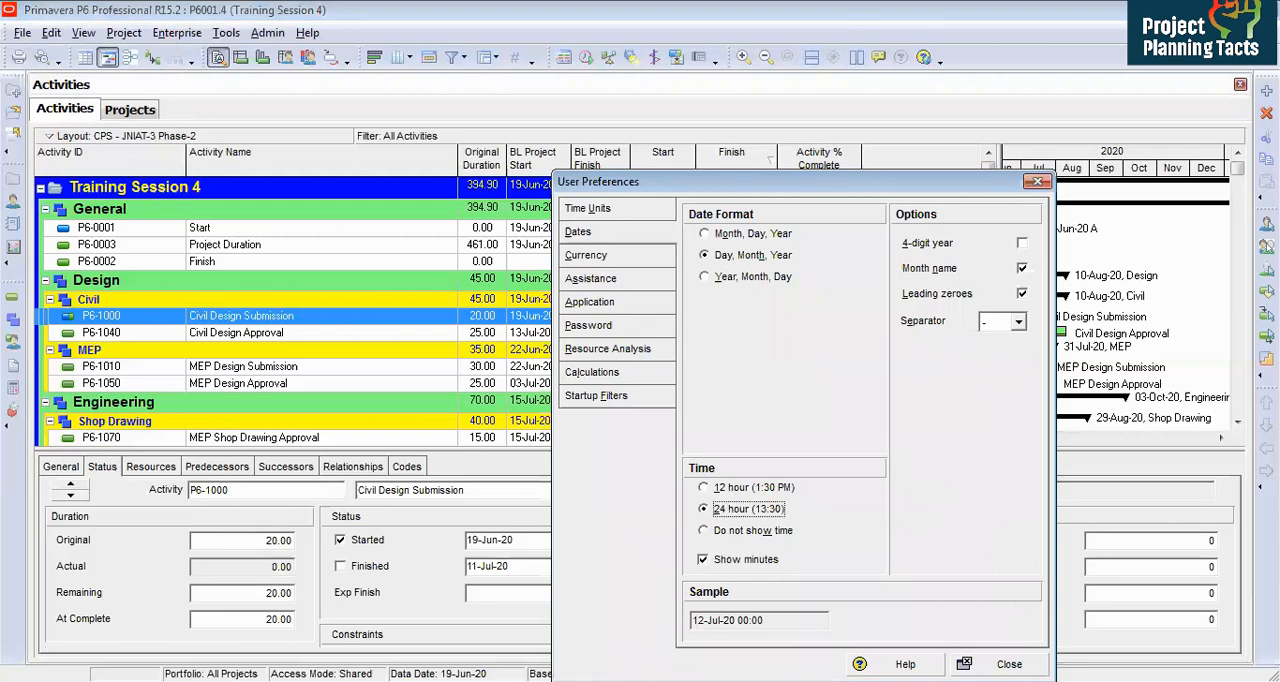
pyautogui.click(1008, 664)
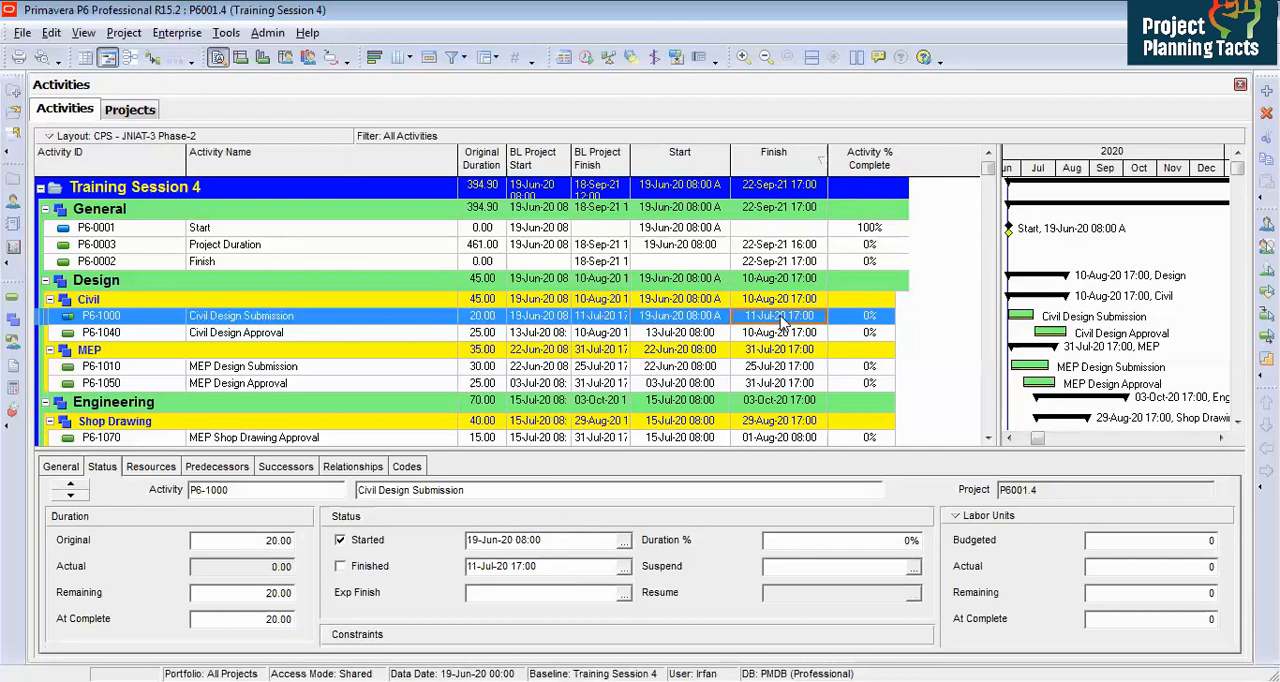
# Step: Set Civil Design Submission's duration percent complete to 50%
pyautogui.click(699, 320)
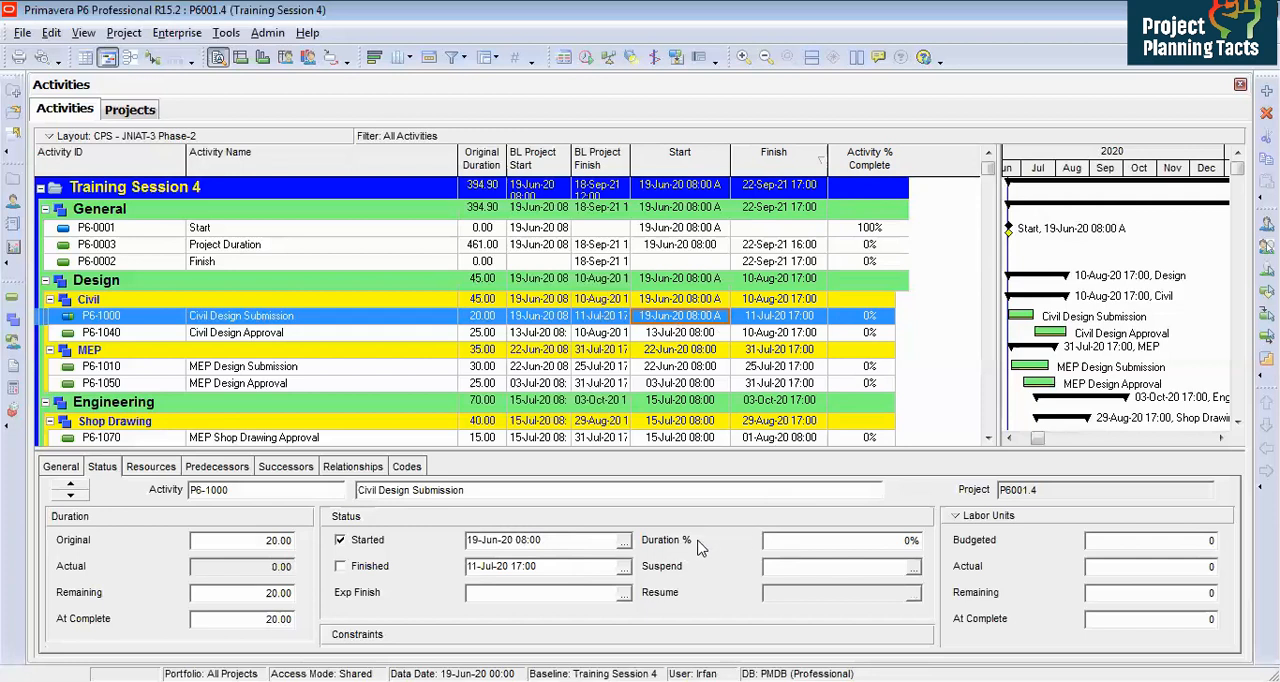
pyautogui.click(800, 541)
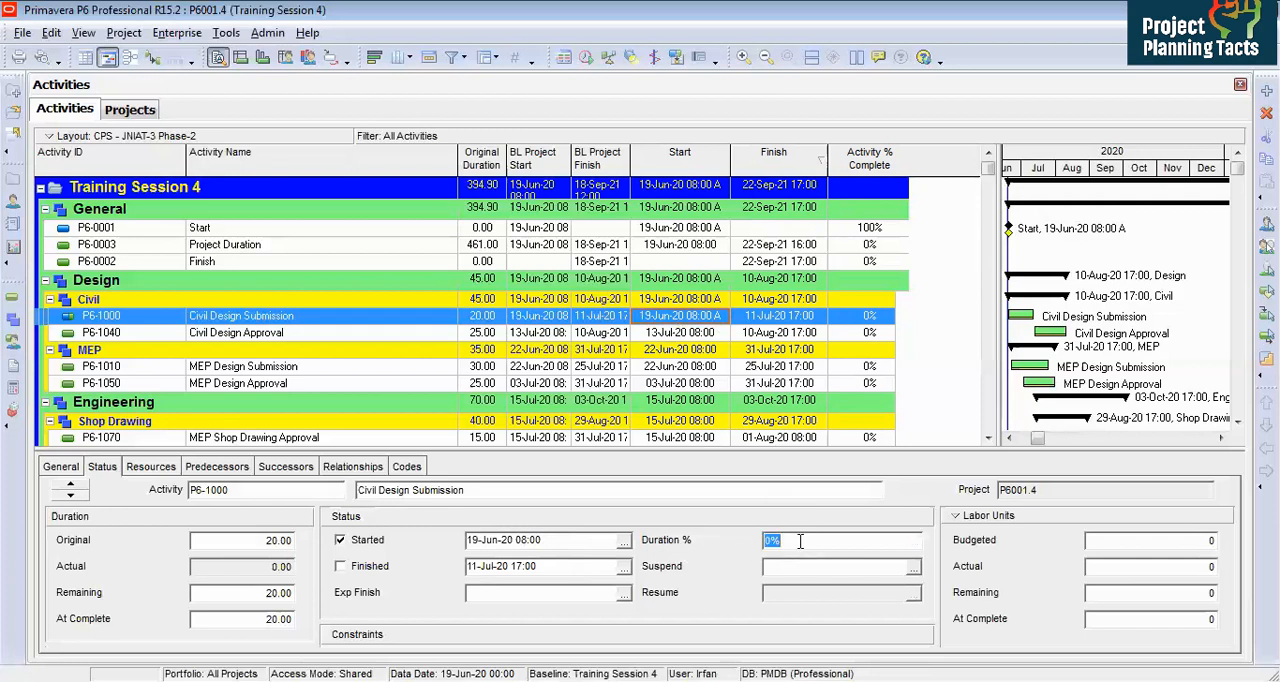
pyautogui.write('50')
pyautogui.press('Return')
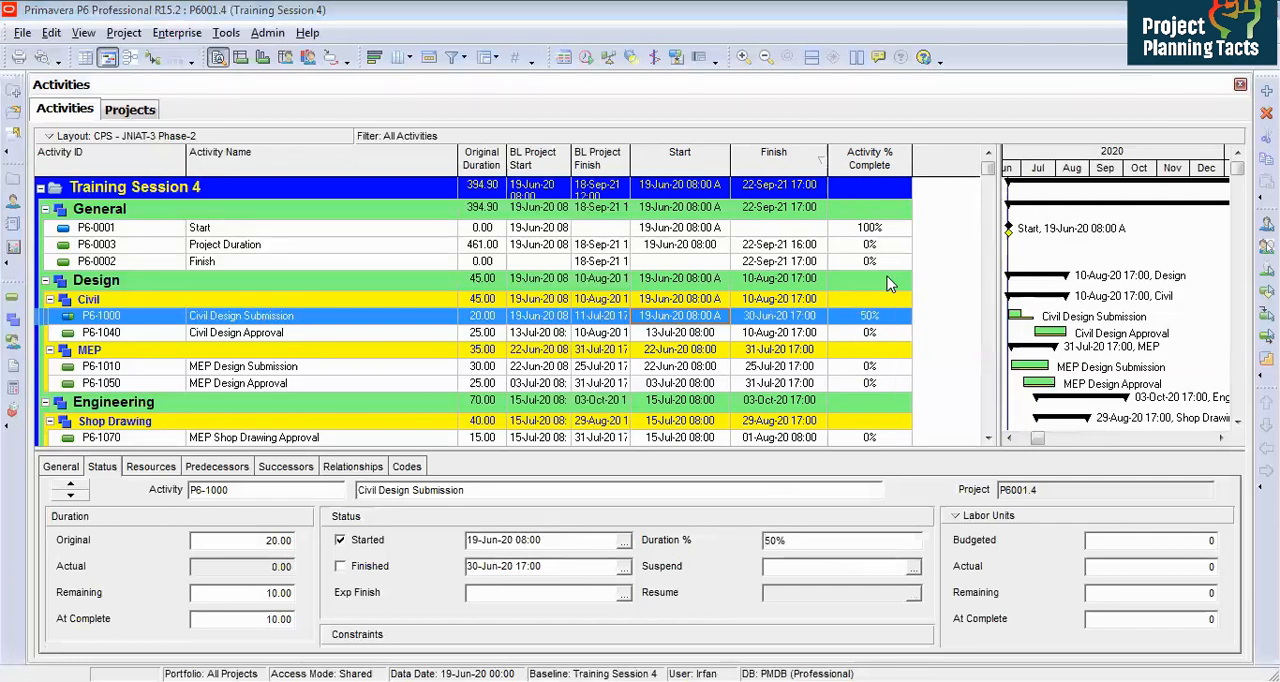
# Step: Mark activity P6-1040 Civil Design Approval as started
pyautogui.click(876, 322)
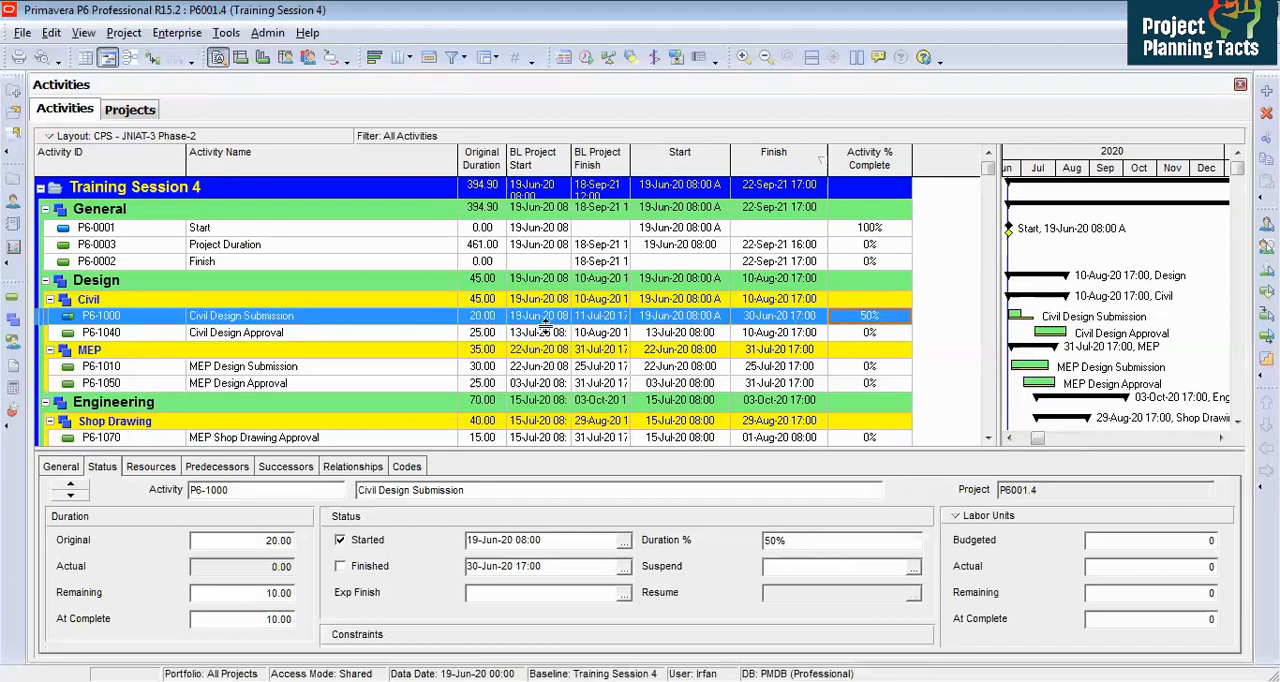
pyautogui.click(662, 325)
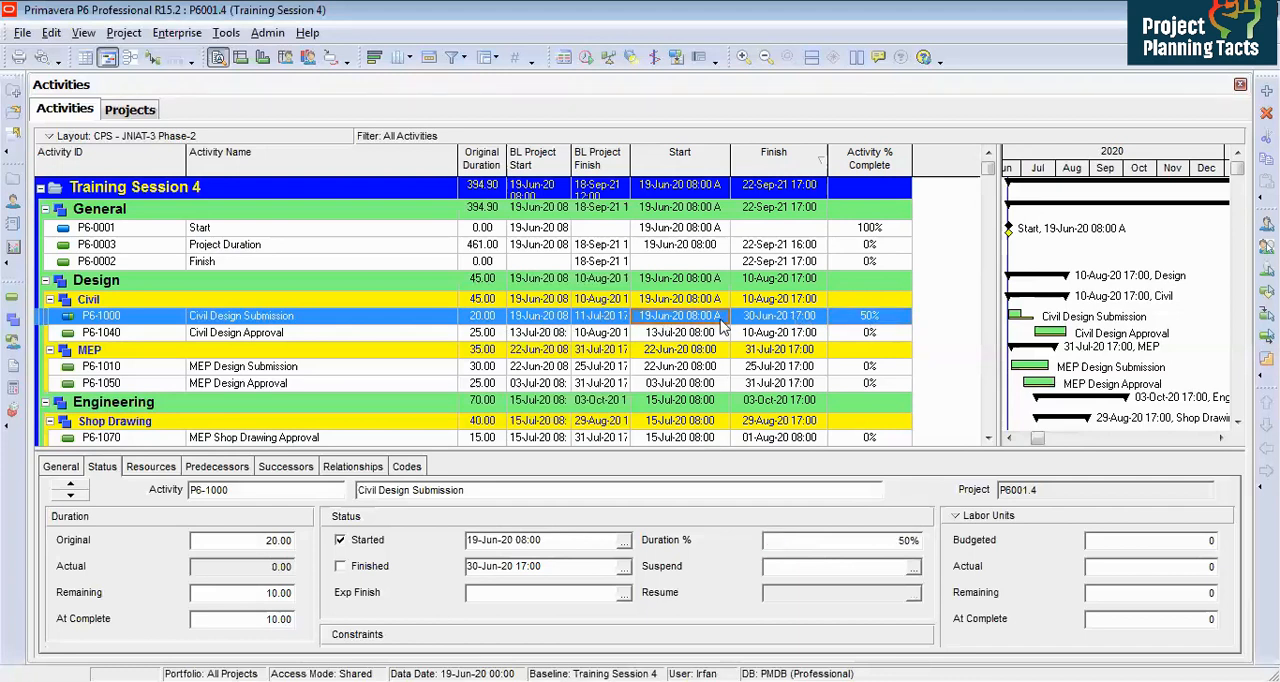
pyautogui.click(694, 334)
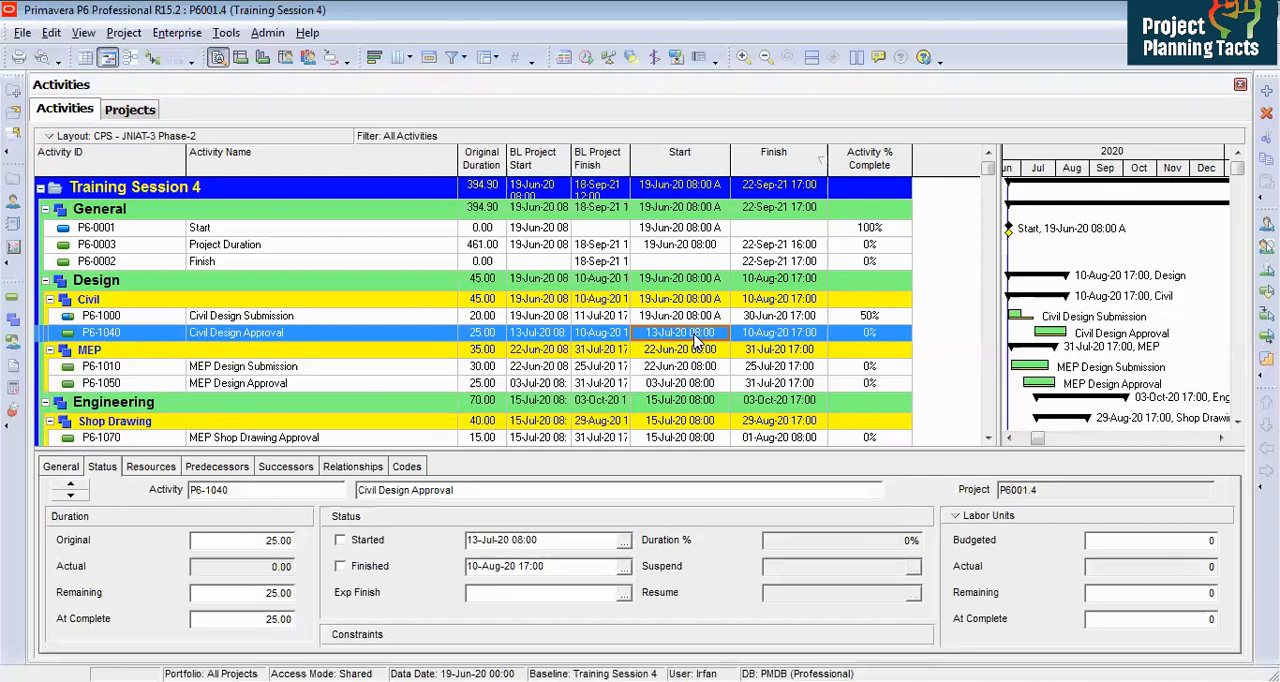
pyautogui.click(686, 318)
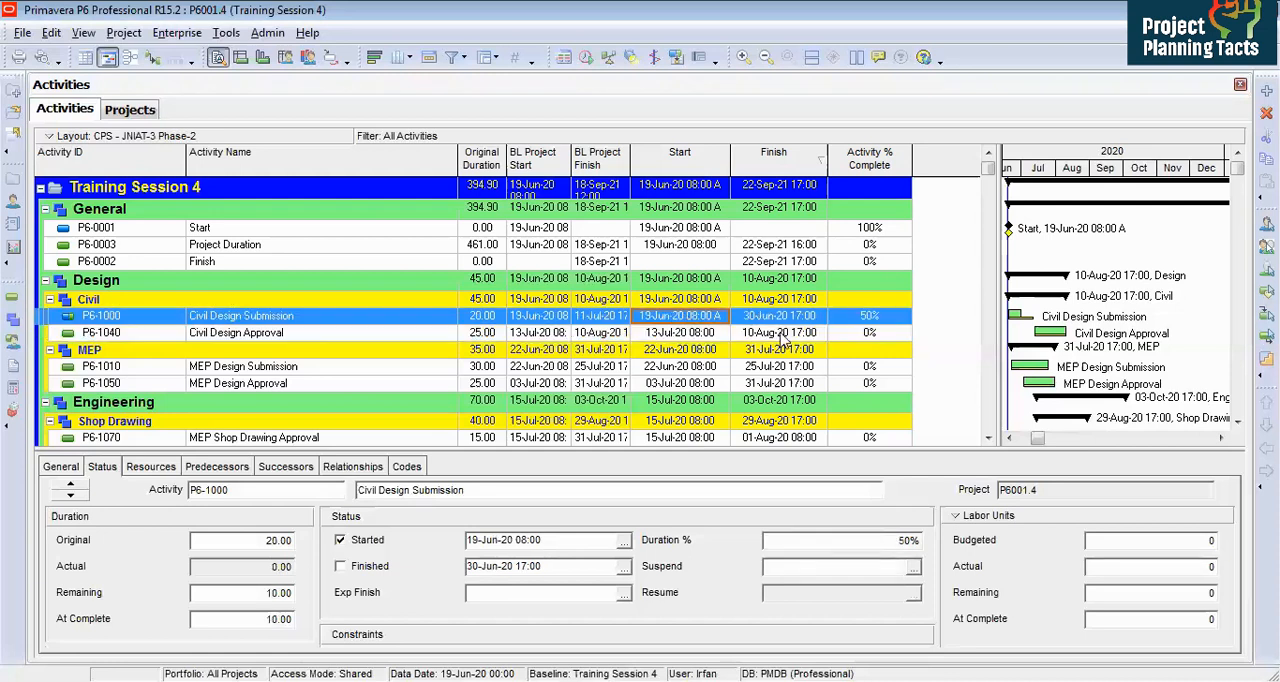
pyautogui.click(670, 337)
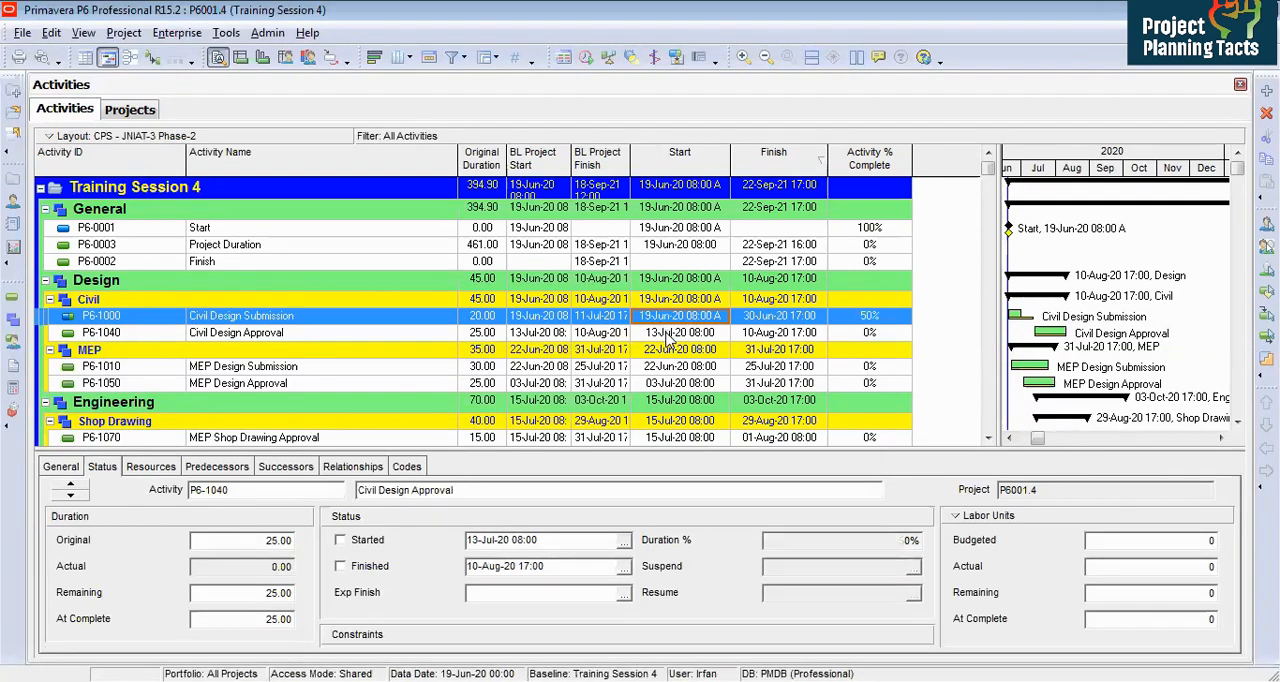
pyautogui.click(344, 541)
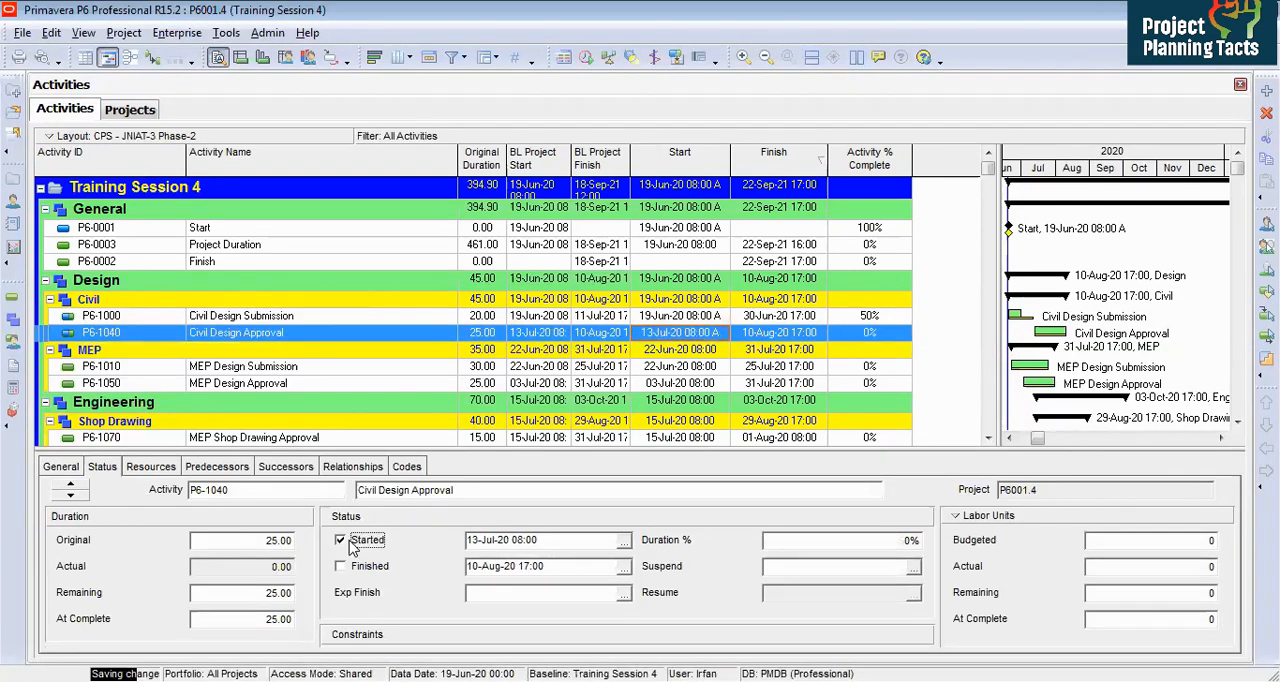
# Step: Set Civil Design Approval's actual start to 19-Jun-20 08:00 and its duration percent complete to 5%
pyautogui.click(623, 541)
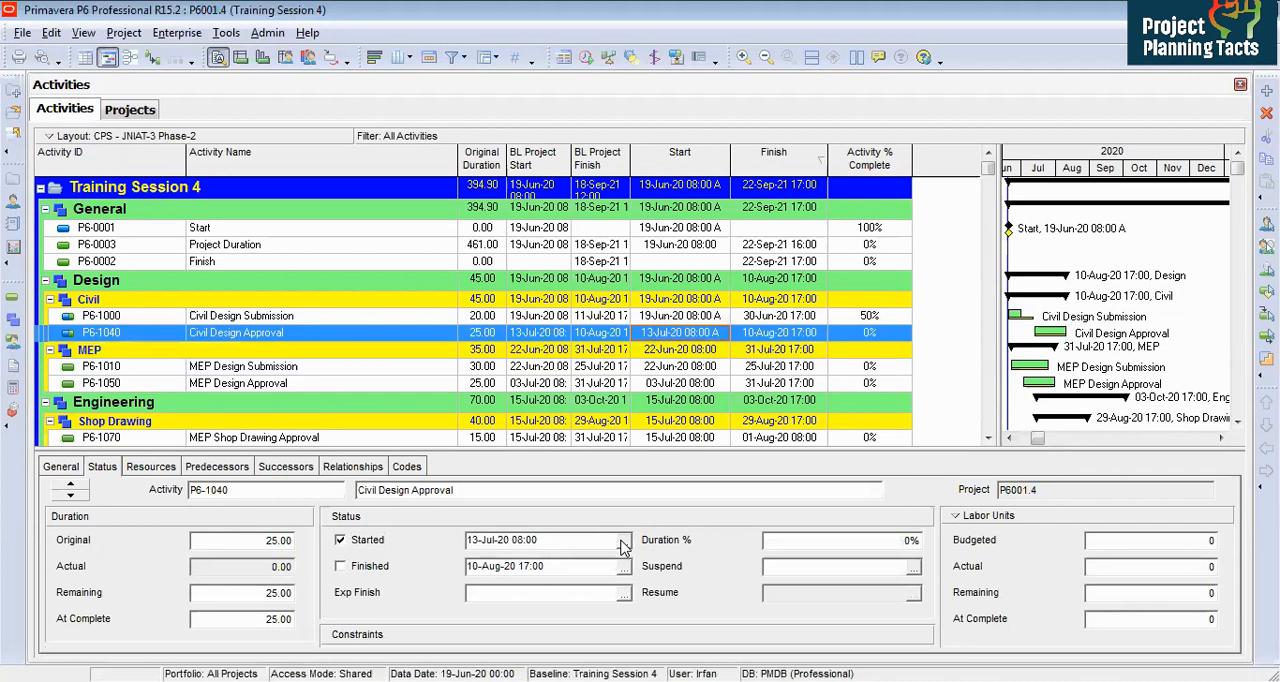
pyautogui.click(494, 234)
pyautogui.click(655, 348)
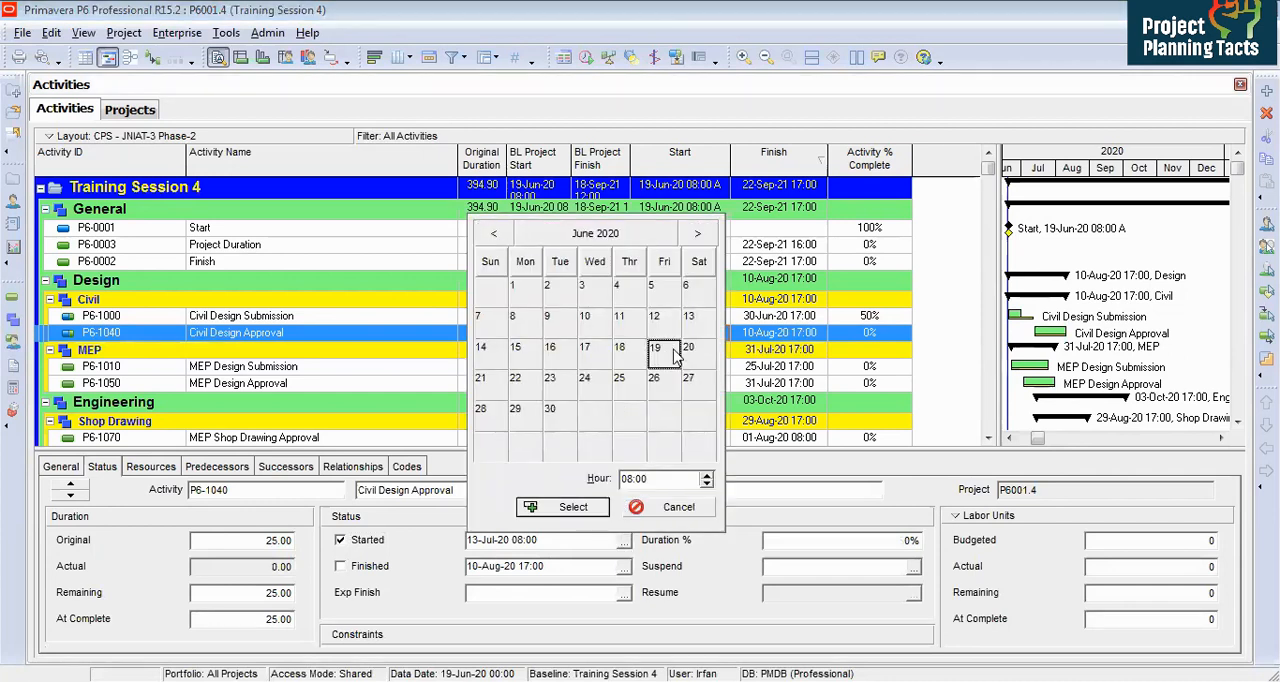
pyautogui.click(572, 507)
pyautogui.click(785, 540)
pyautogui.write('5')
pyautogui.press('Return')
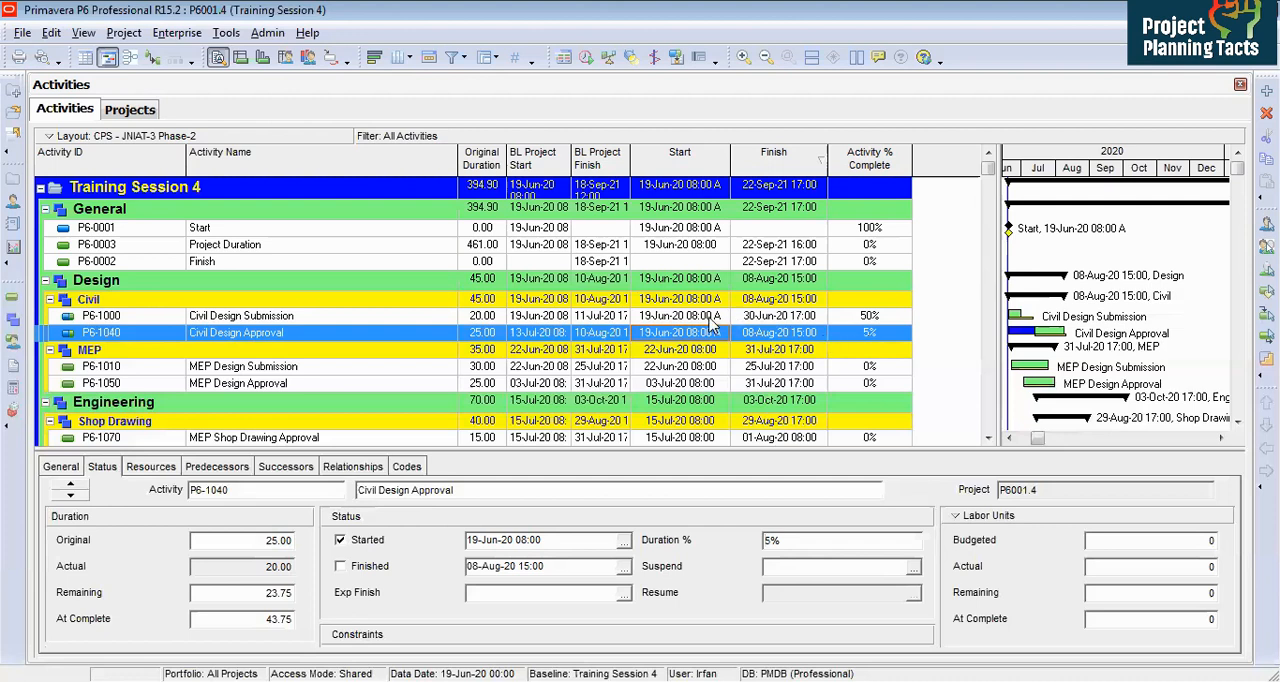
# Step: Mark MEP Design Submission as finished, with actual start 24-Jun-20 08:00 and actual finish 12-Jul-20 17:00
pyautogui.click(604, 368)
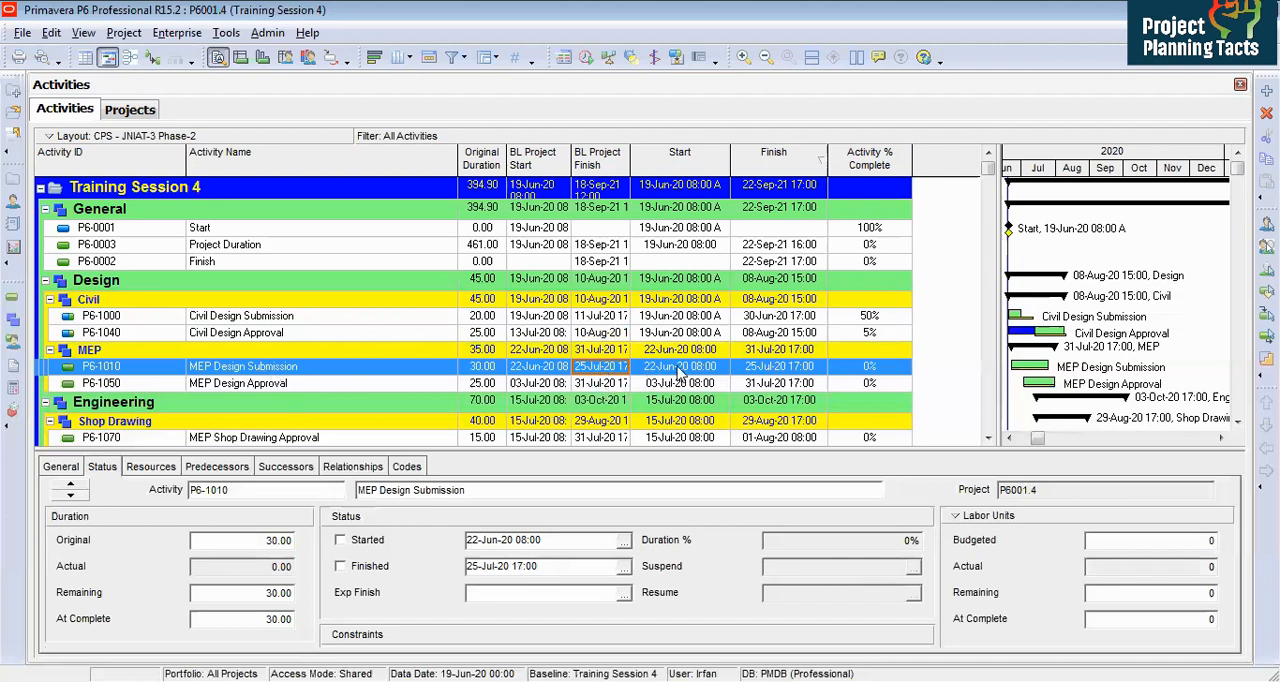
pyautogui.click(340, 566)
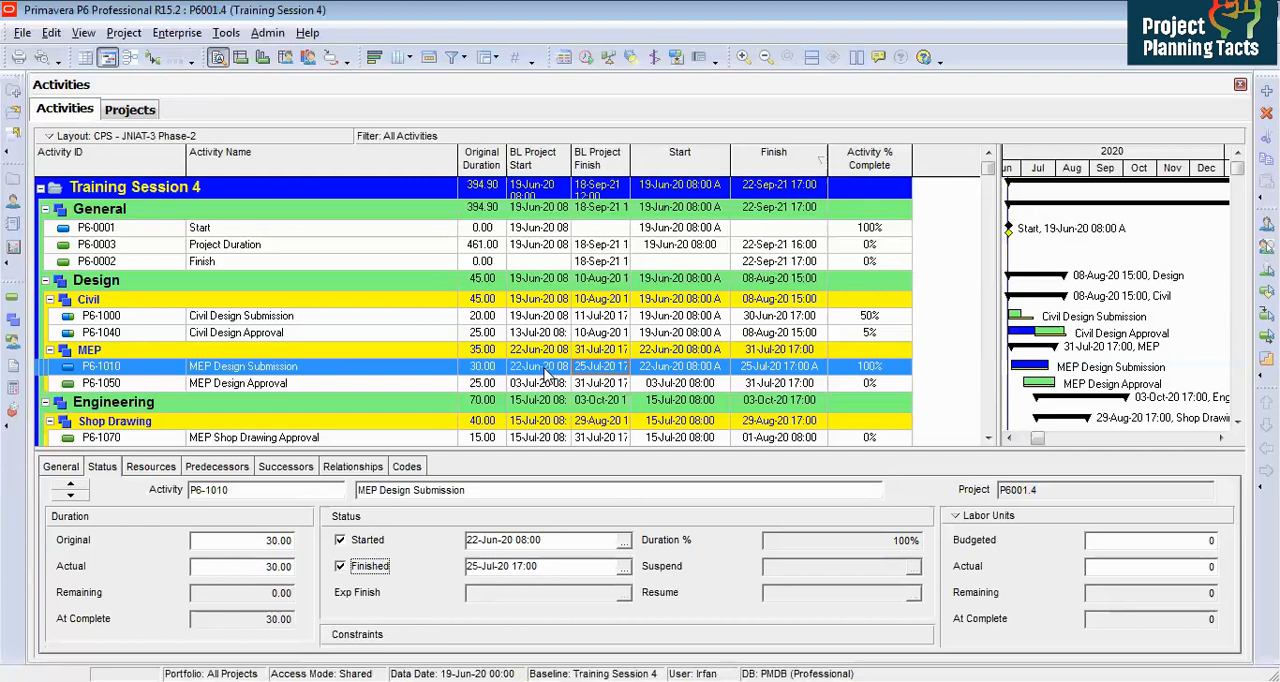
pyautogui.click(625, 541)
pyautogui.click(590, 392)
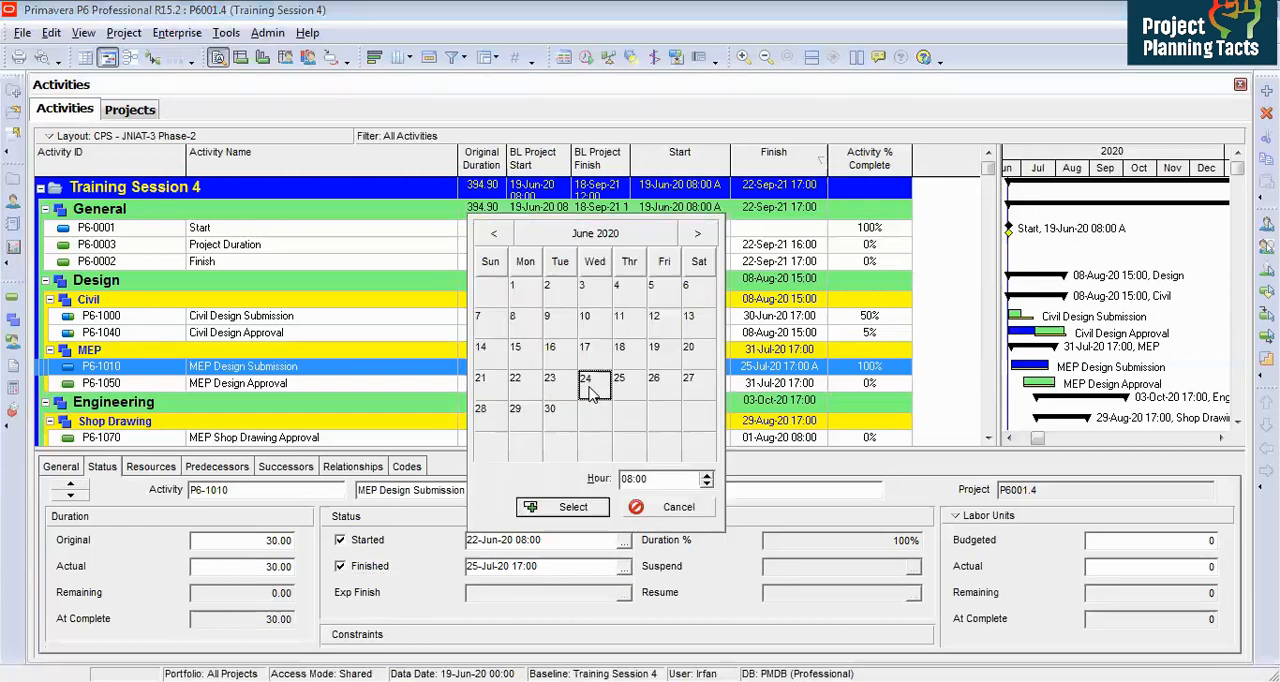
pyautogui.click(590, 511)
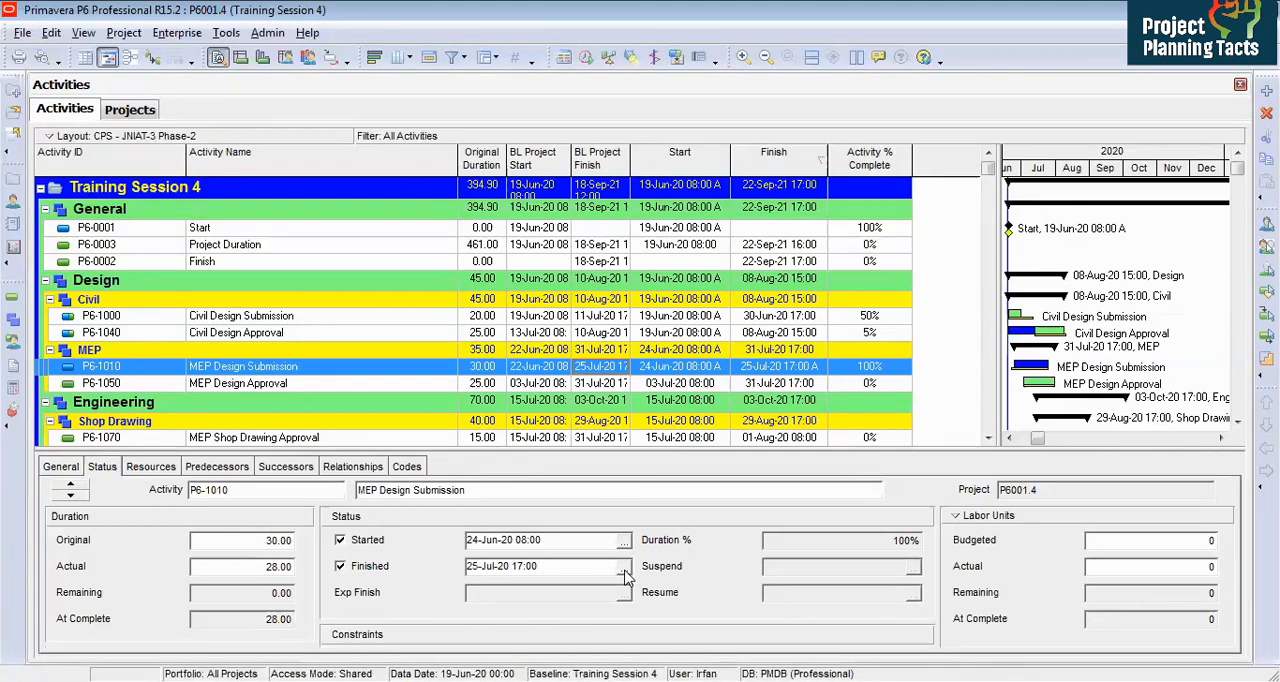
pyautogui.click(623, 566)
pyautogui.click(483, 374)
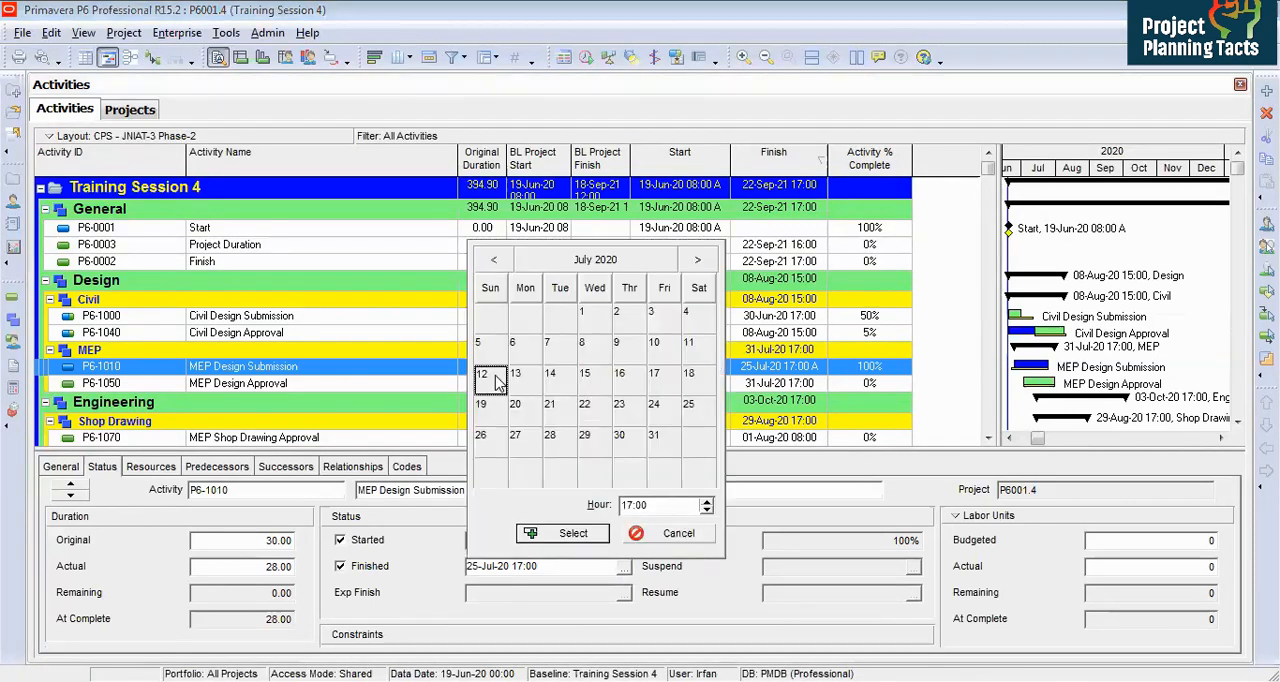
pyautogui.click(565, 533)
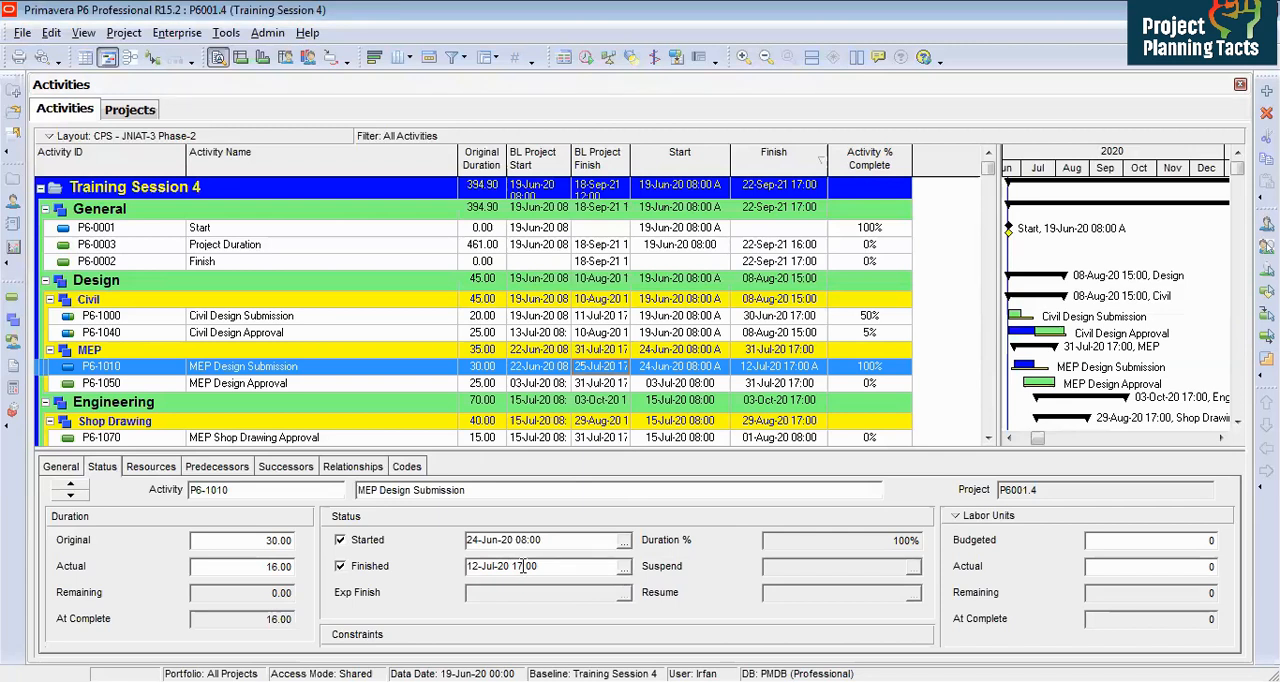
# Step: Schedule the project with the current data date set to 12-Jul-20 17:00
pyautogui.click(533, 316)
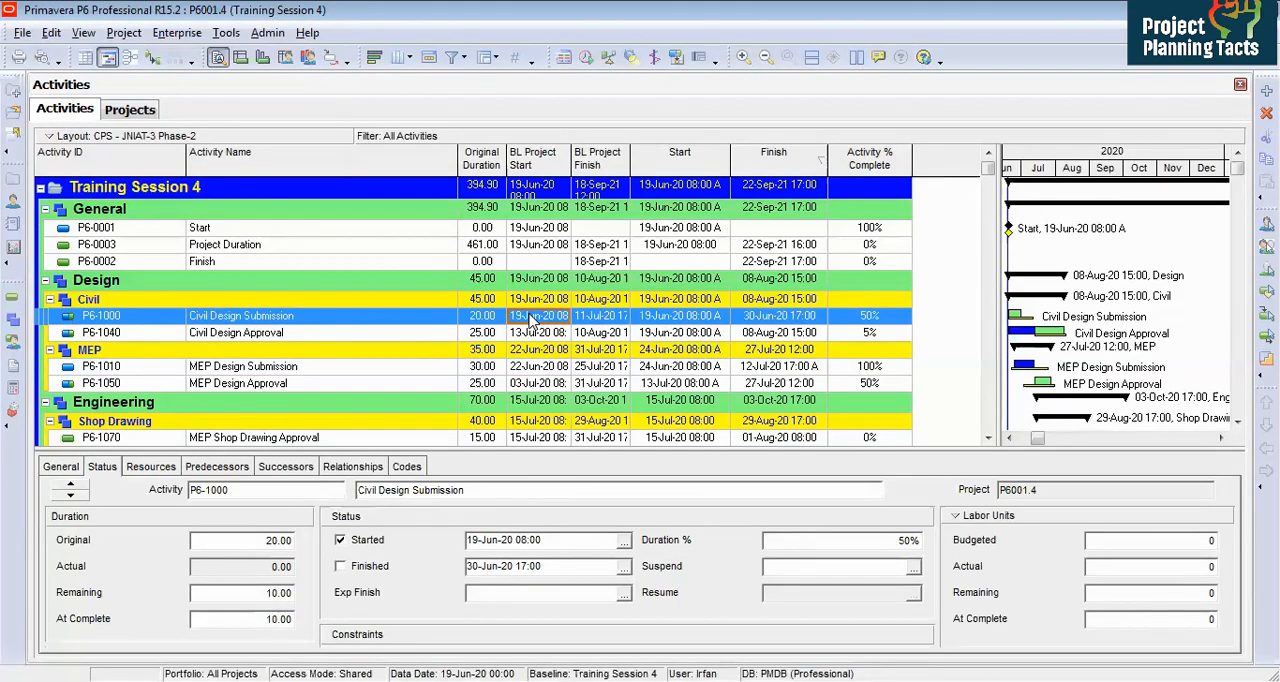
pyautogui.click(587, 58)
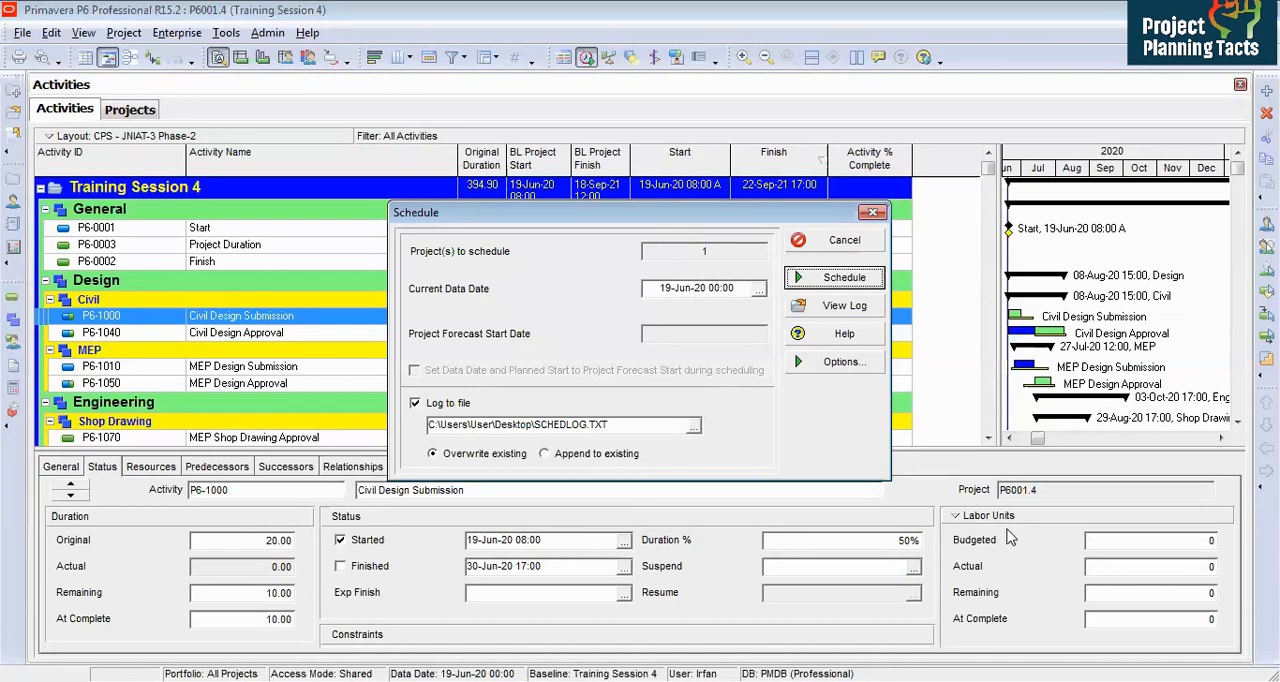
pyautogui.click(759, 288)
pyautogui.click(874, 321)
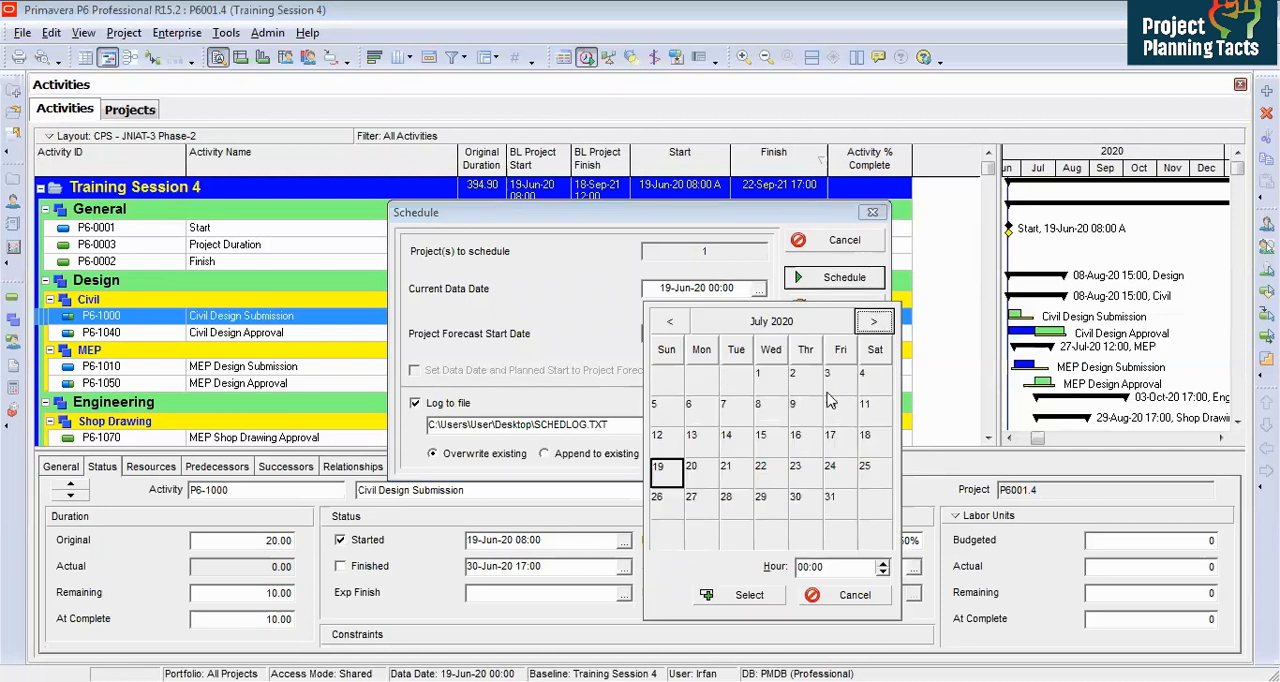
pyautogui.click(673, 446)
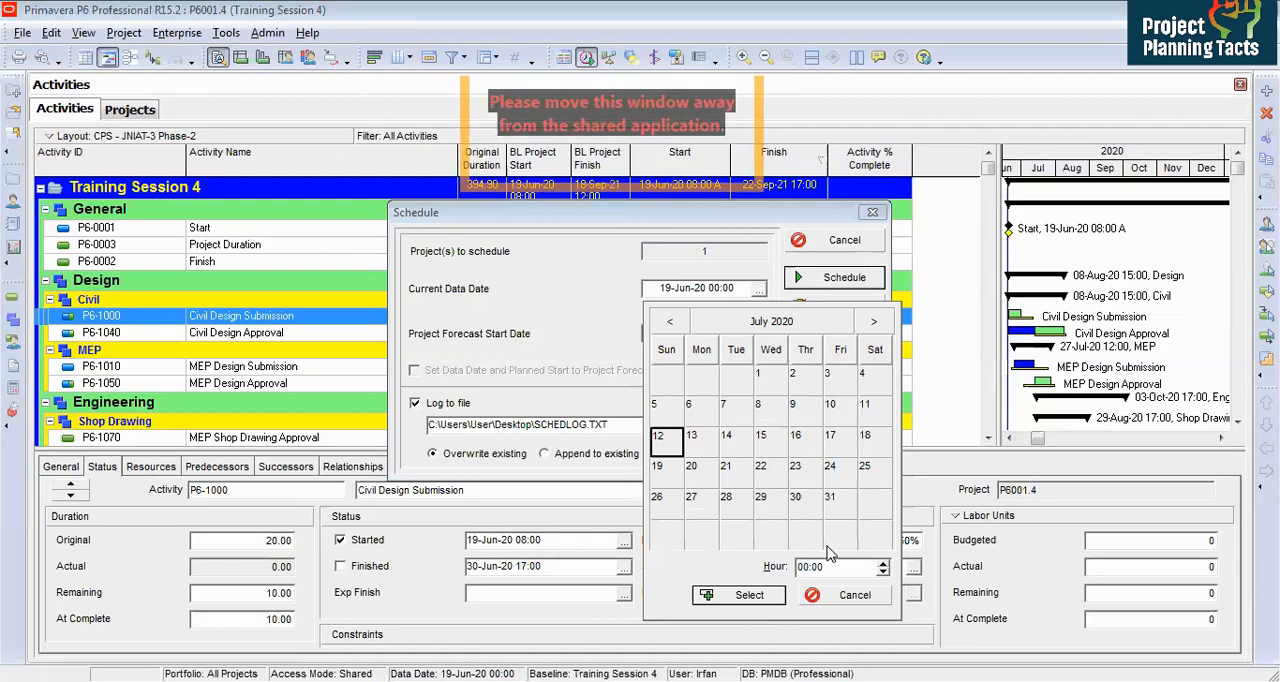
pyautogui.click(803, 566)
pyautogui.write('17')
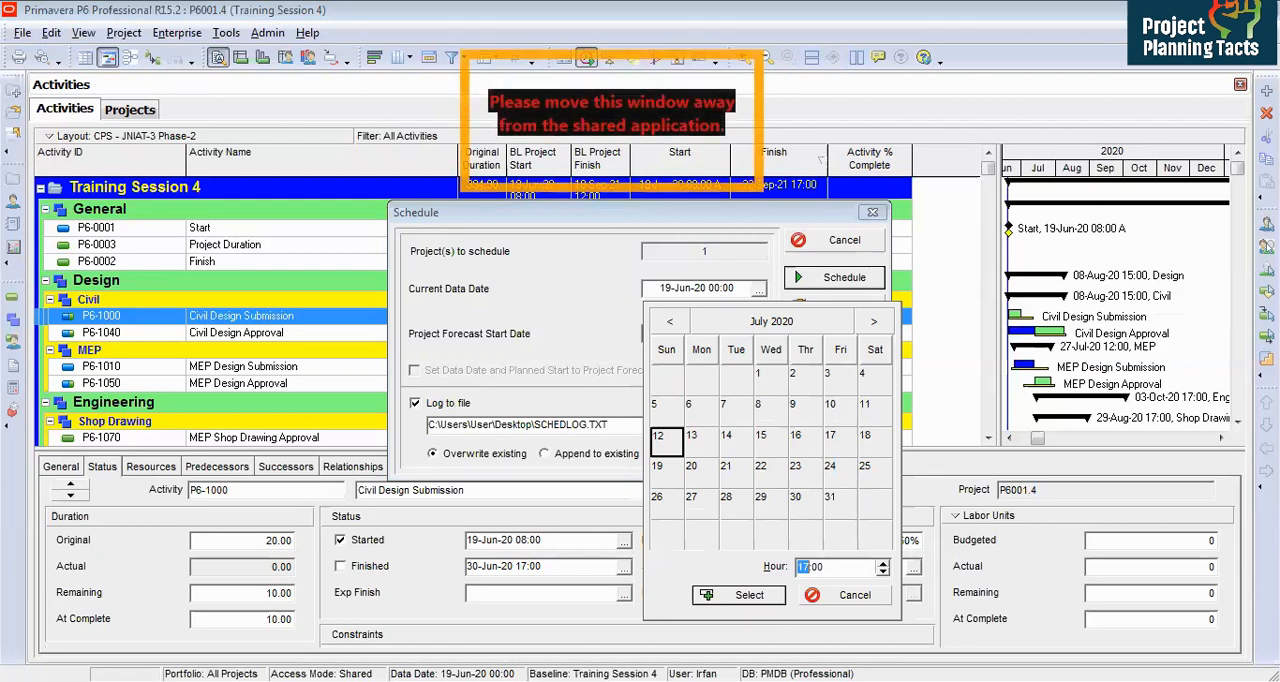
pyautogui.click(752, 595)
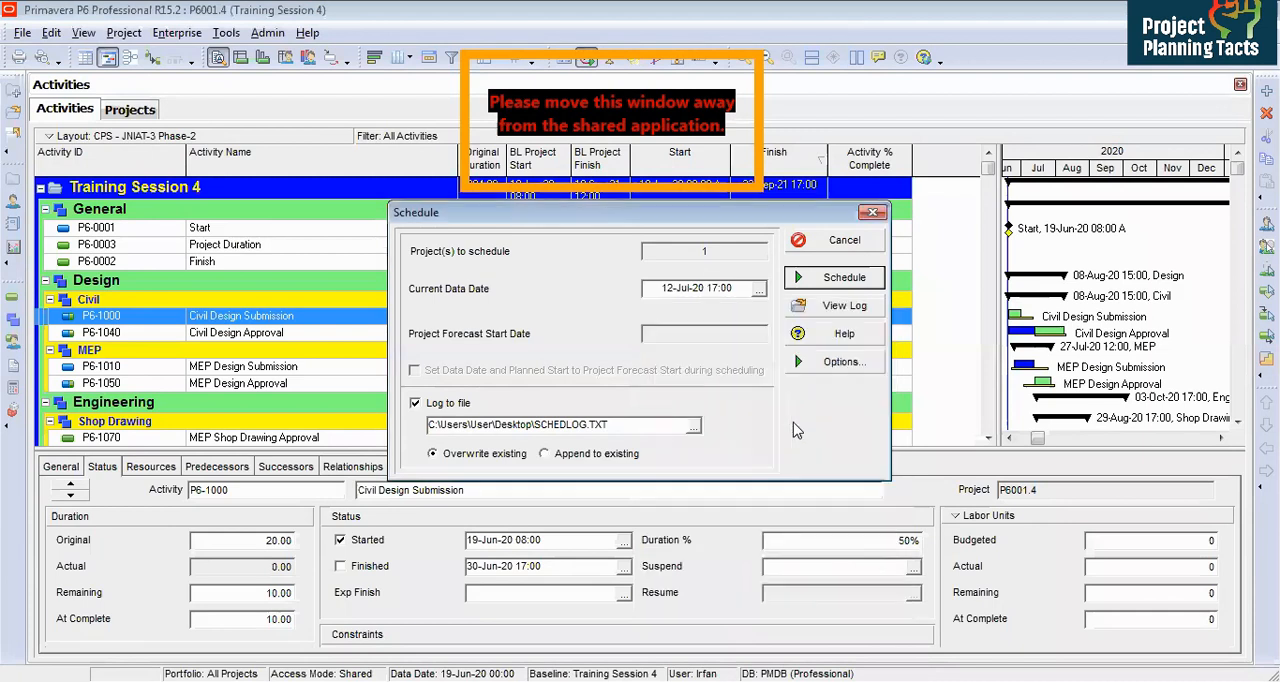
pyautogui.click(850, 368)
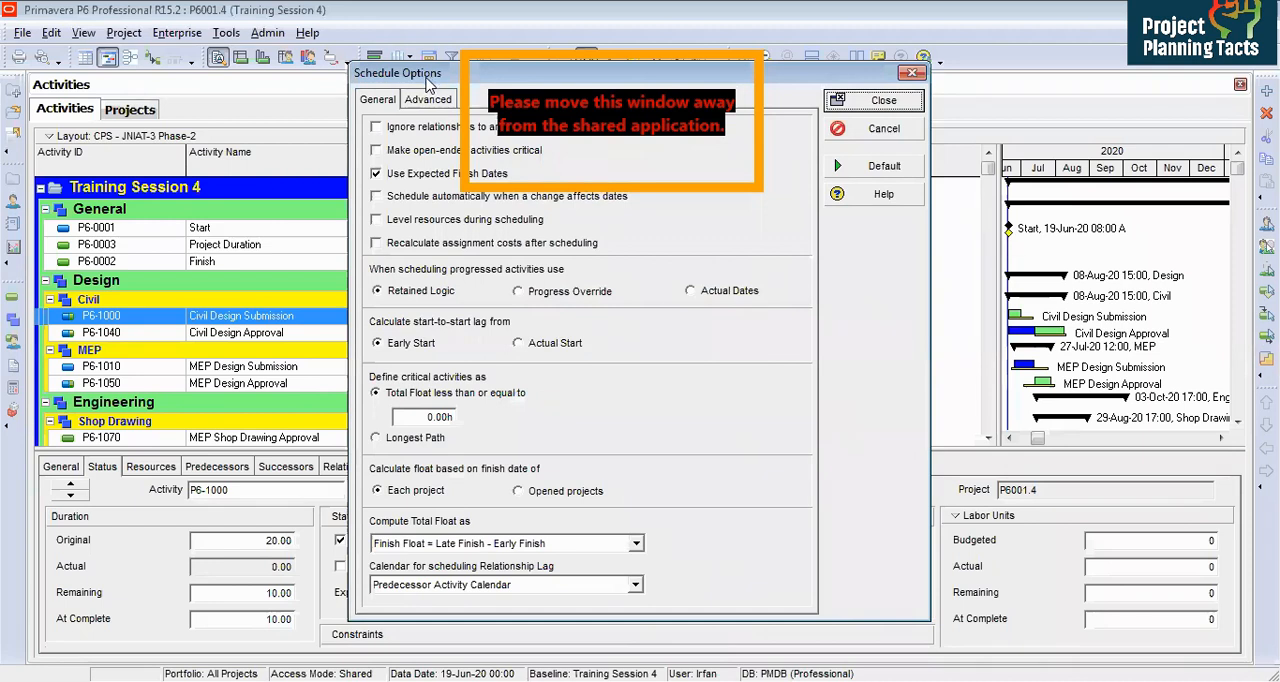
pyautogui.moveTo(428, 85); pyautogui.dragTo(412, 203)
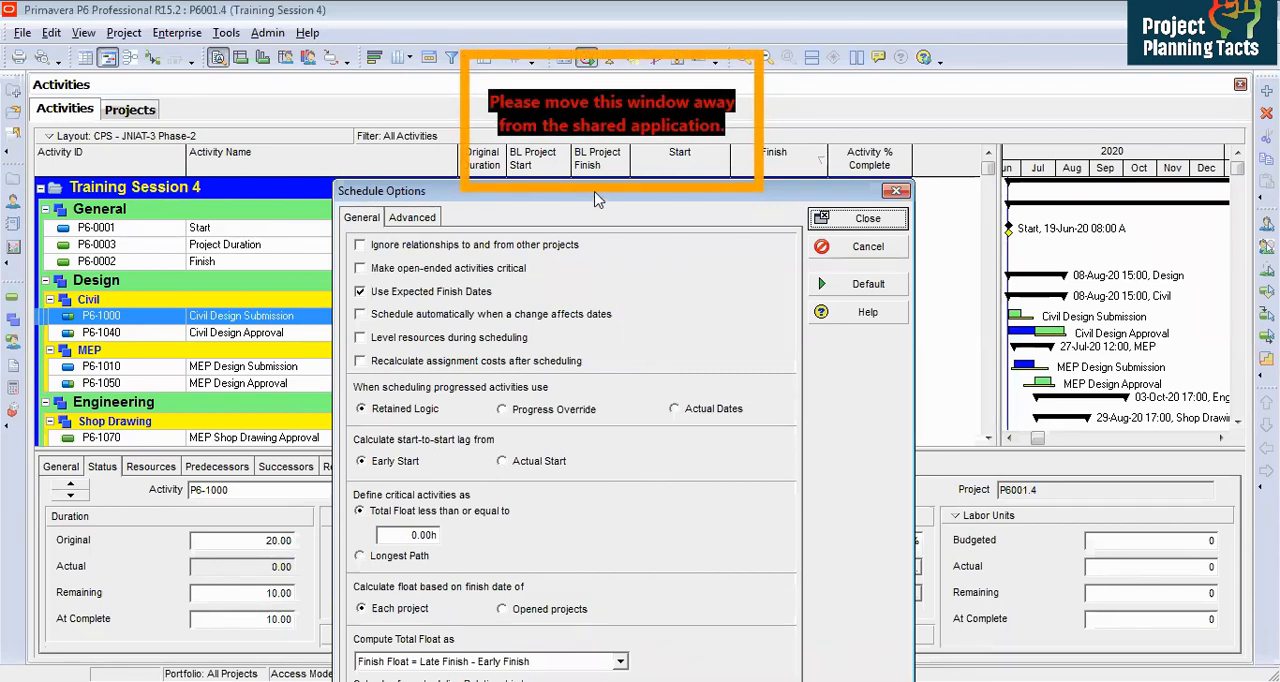
pyautogui.moveTo(600, 196); pyautogui.dragTo(589, 133)
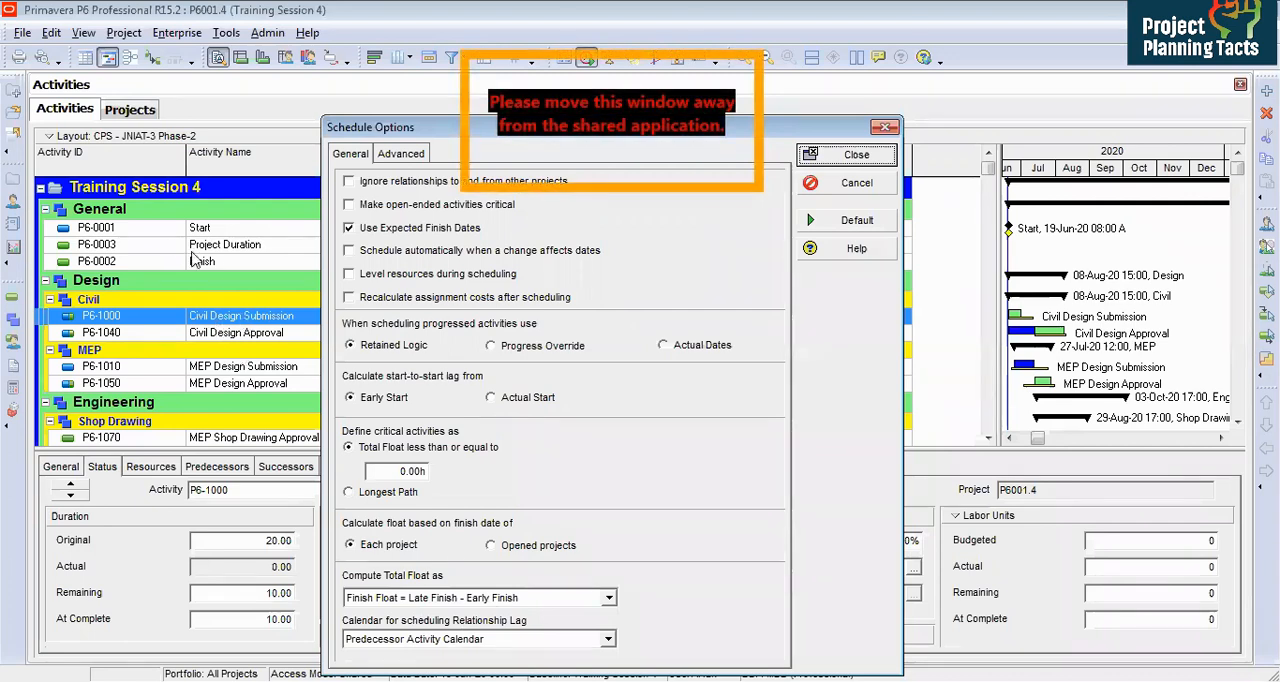
pyautogui.click(392, 160)
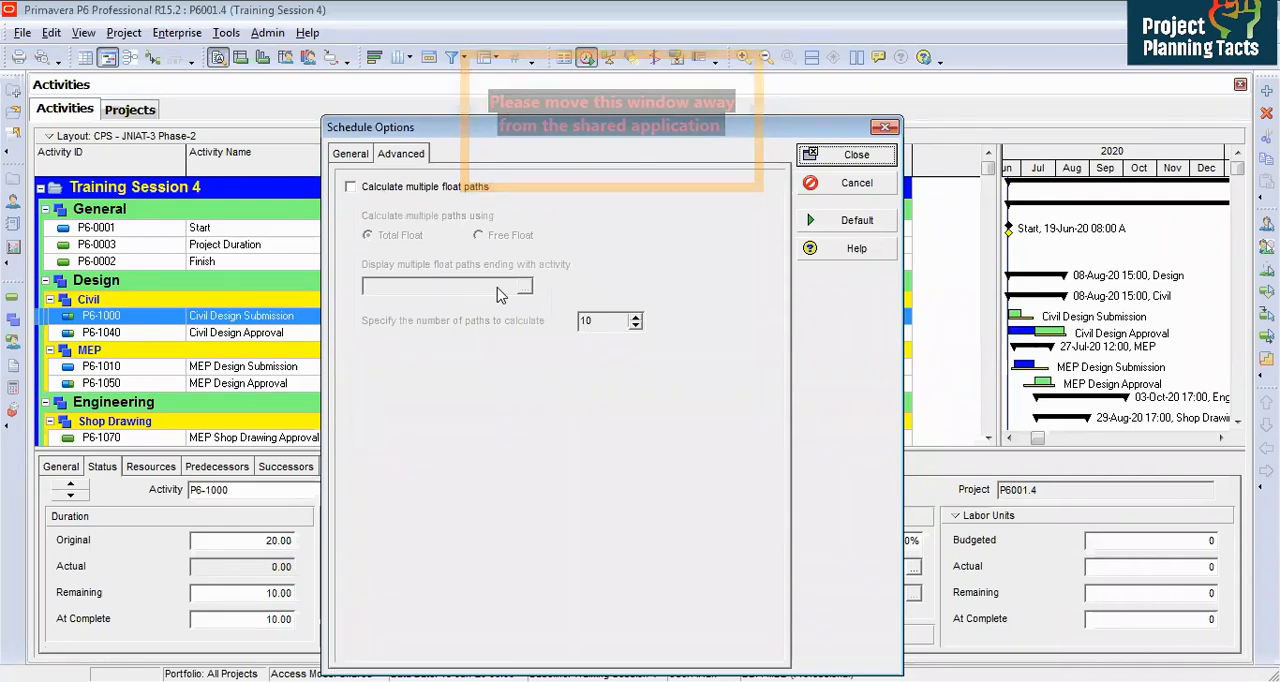
pyautogui.click(834, 157)
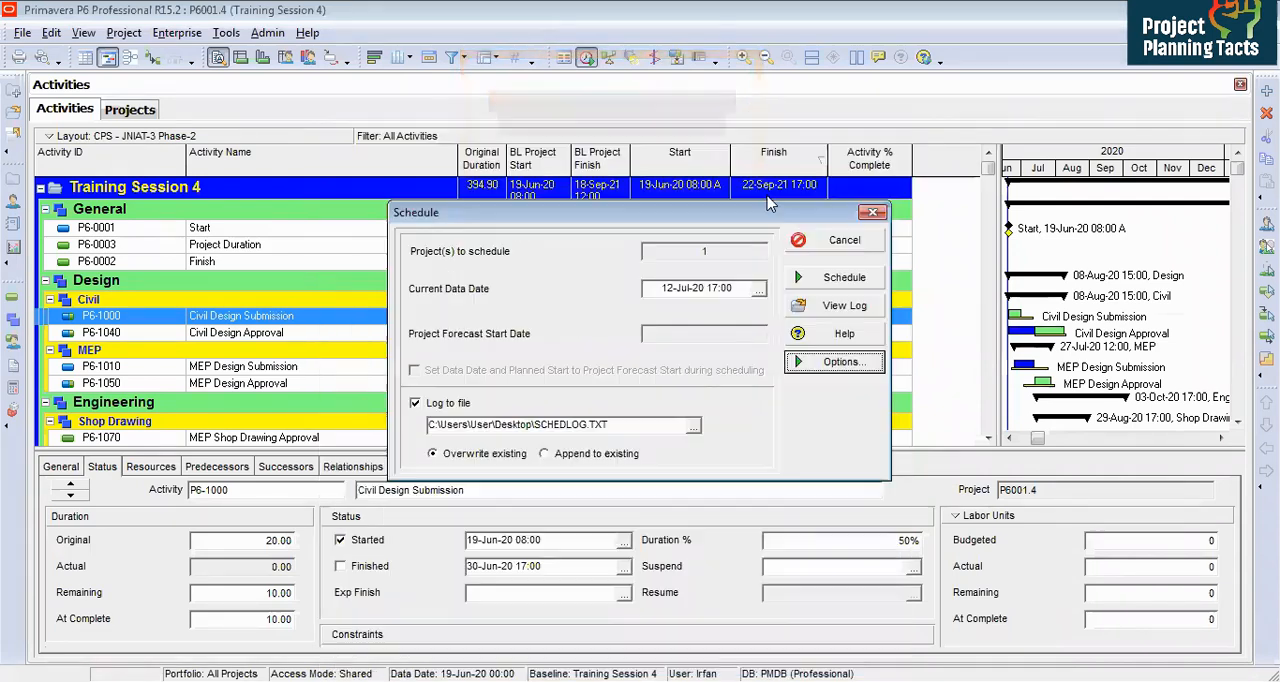
pyautogui.click(826, 288)
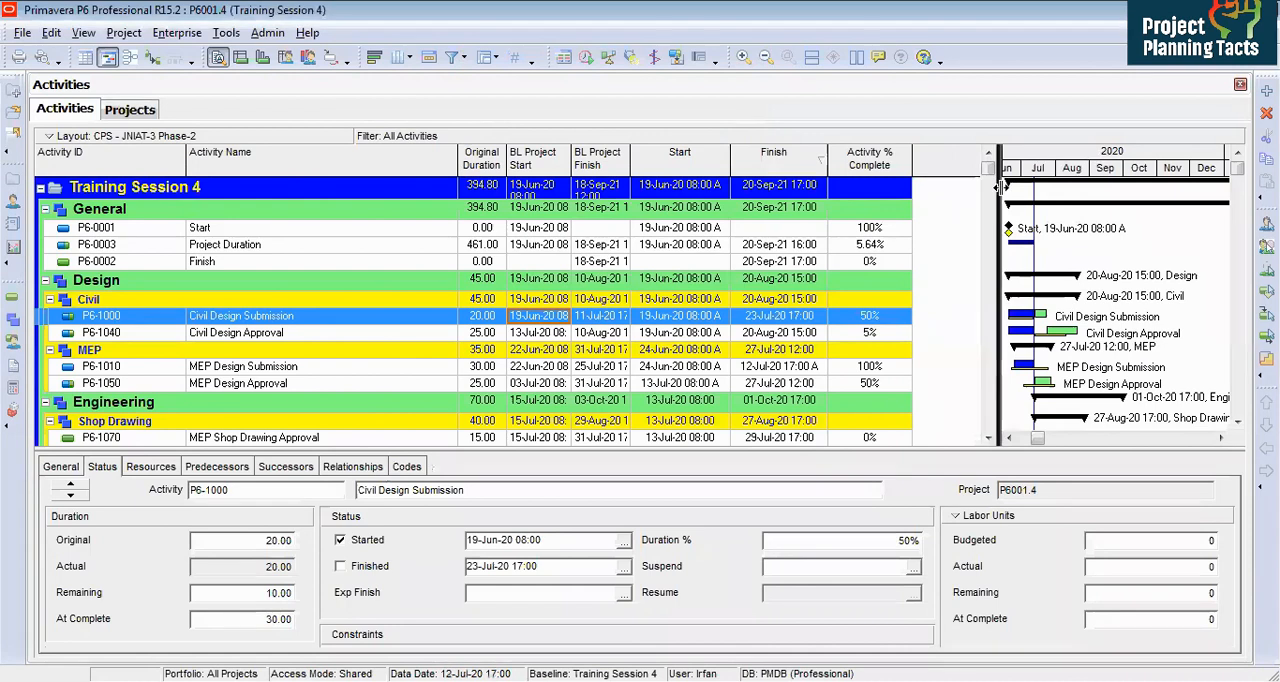
# Step: Set the Gantt chart timescale date interval to Week/Day 1
pyautogui.moveTo(999, 187); pyautogui.dragTo(927, 187)
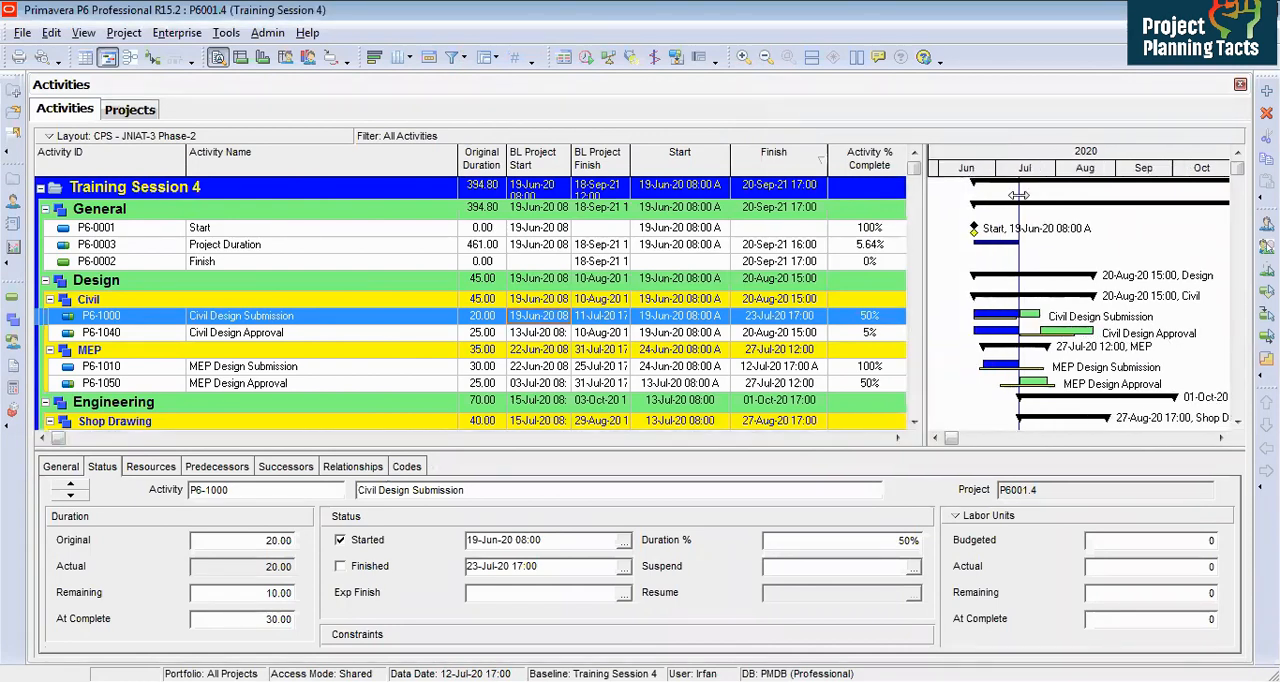
pyautogui.moveTo(1018, 195); pyautogui.dragTo(1055, 196)
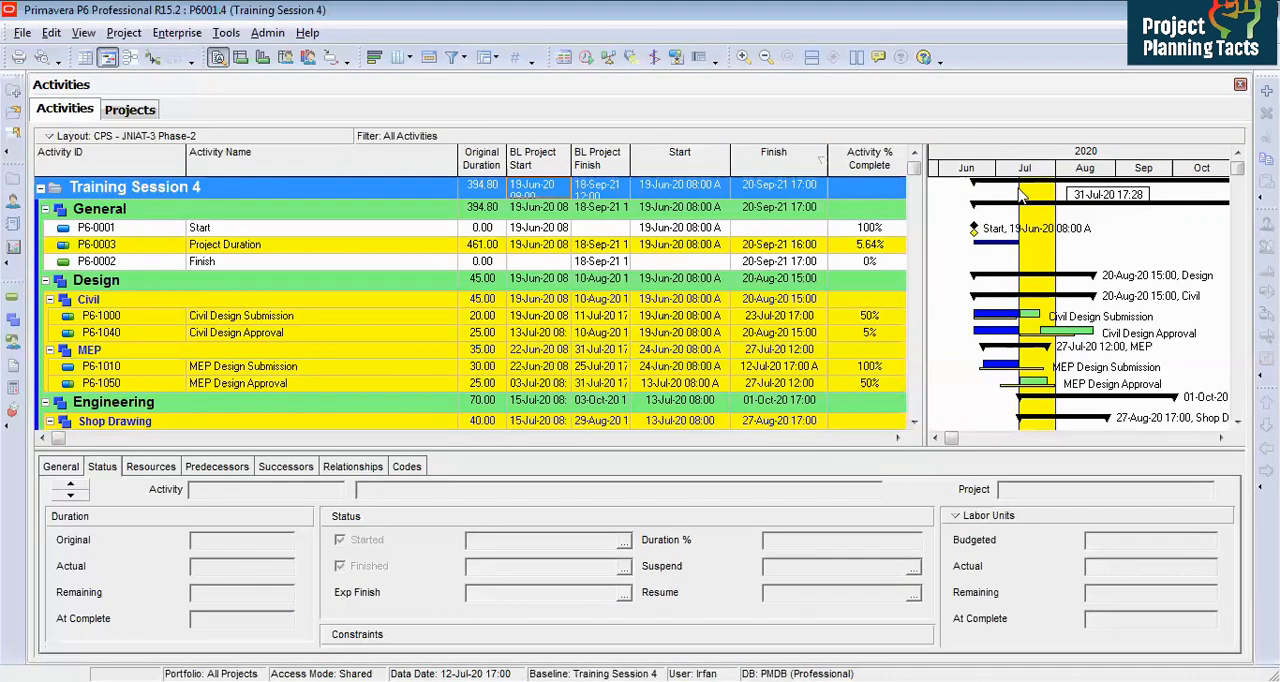
pyautogui.rightClick(1021, 196)
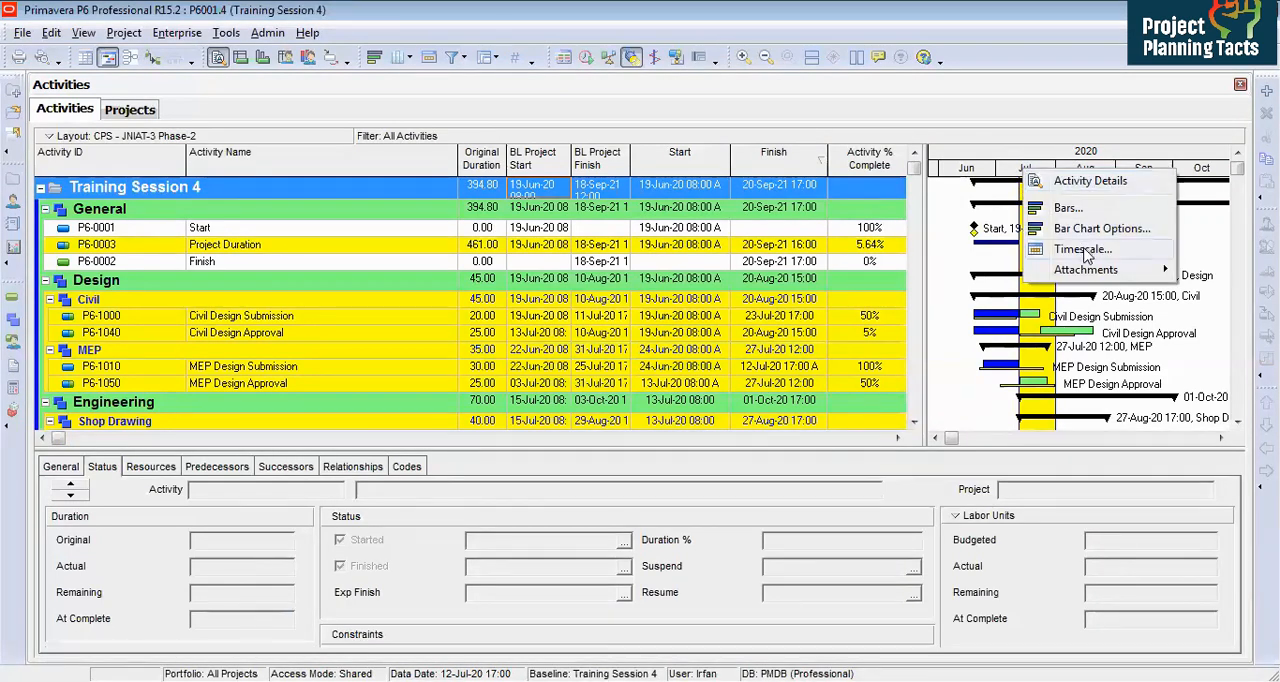
pyautogui.click(1086, 252)
pyautogui.click(645, 408)
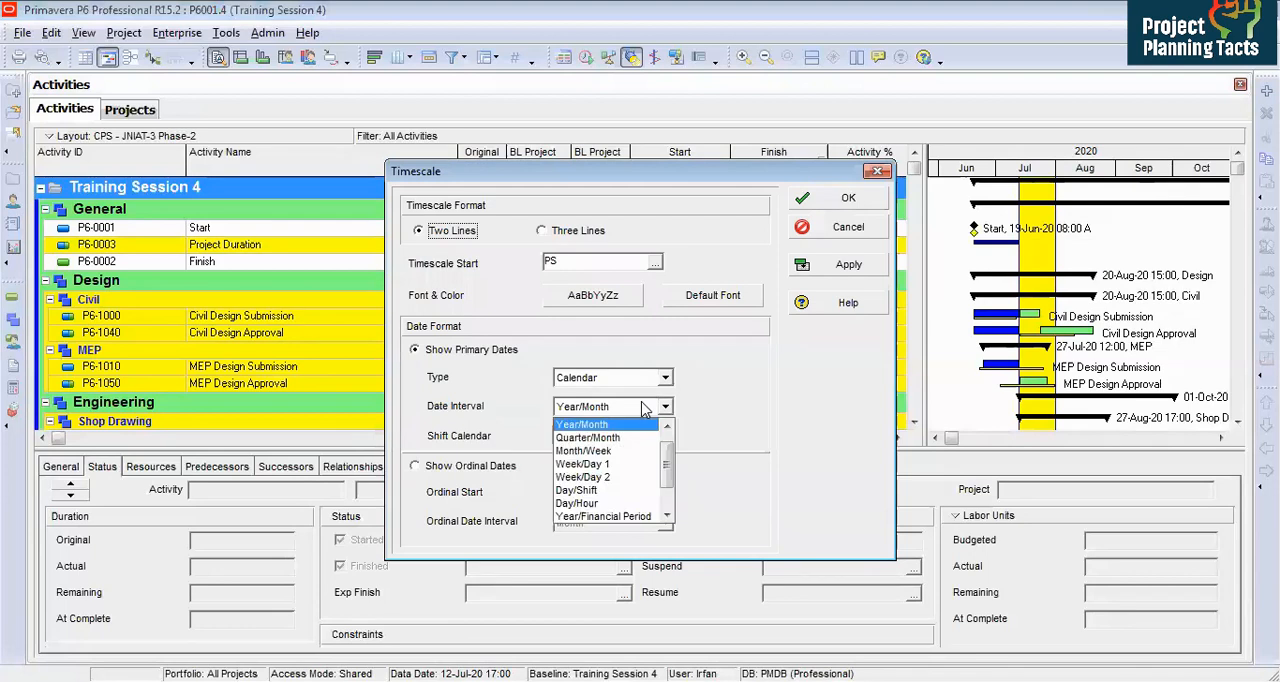
pyautogui.click(615, 464)
pyautogui.click(844, 265)
pyautogui.click(851, 200)
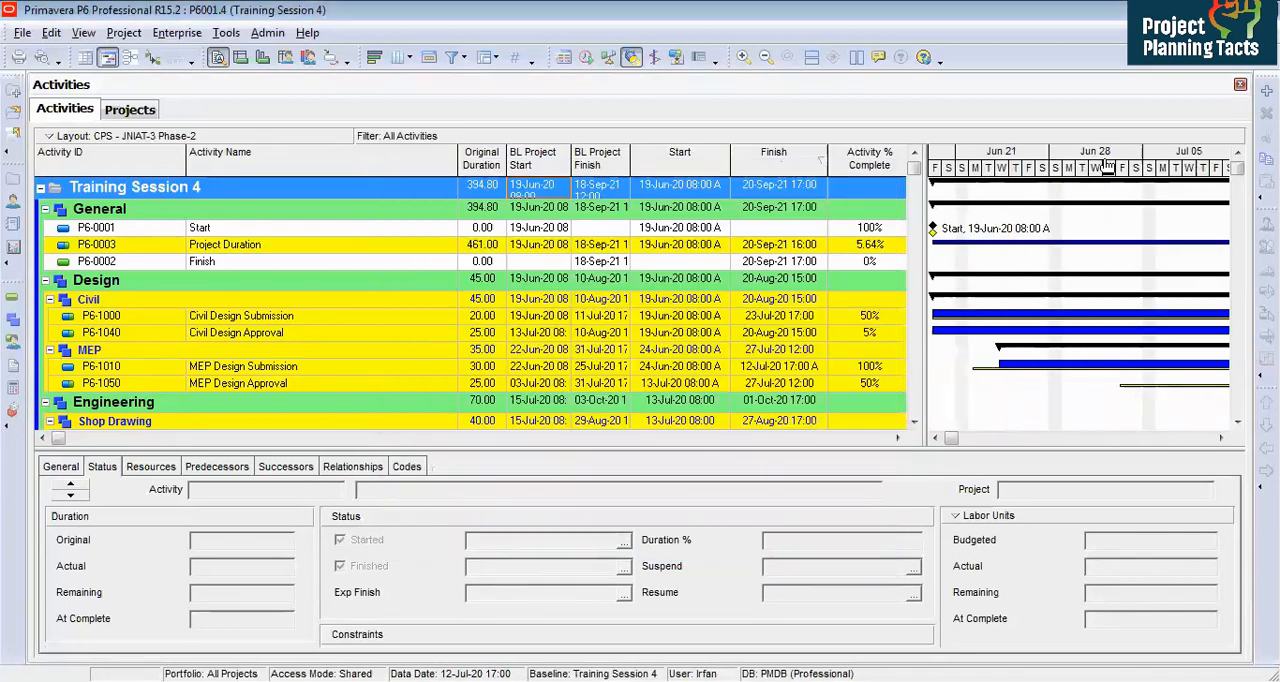
pyautogui.moveTo(1018, 162); pyautogui.dragTo(1087, 171)
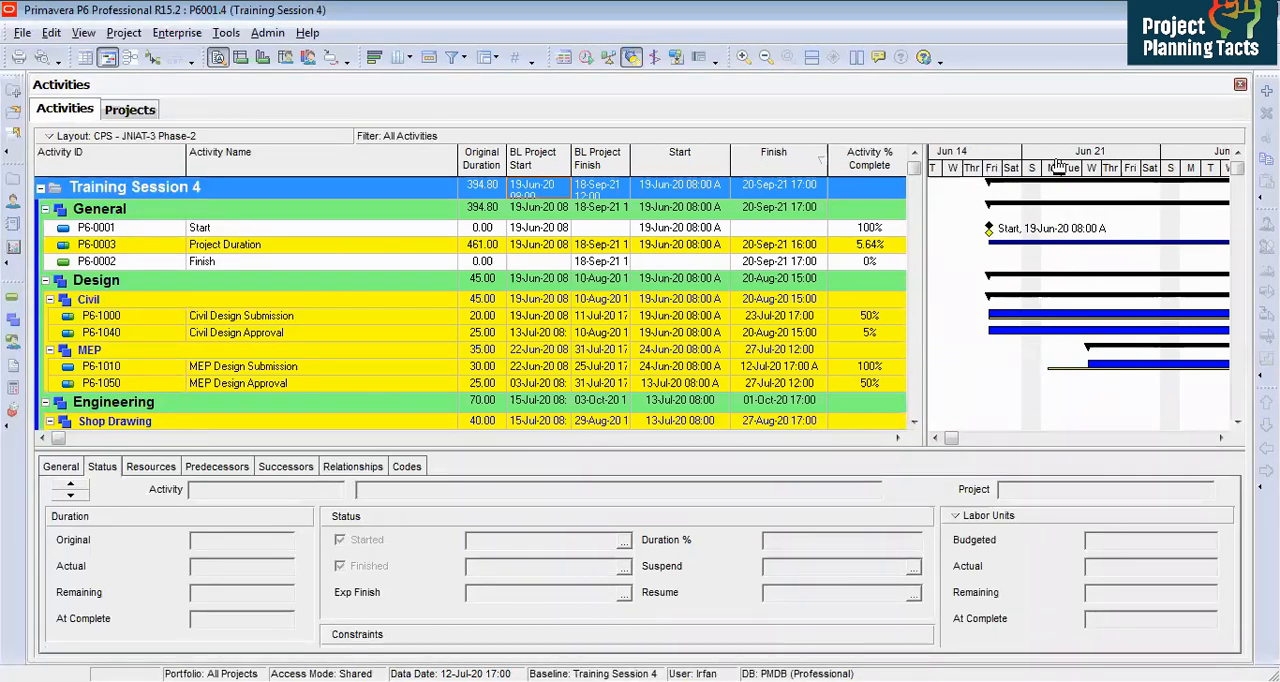
pyautogui.moveTo(1083, 157); pyautogui.dragTo(763, 182)
pyautogui.moveTo(1155, 172); pyautogui.dragTo(1172, 185)
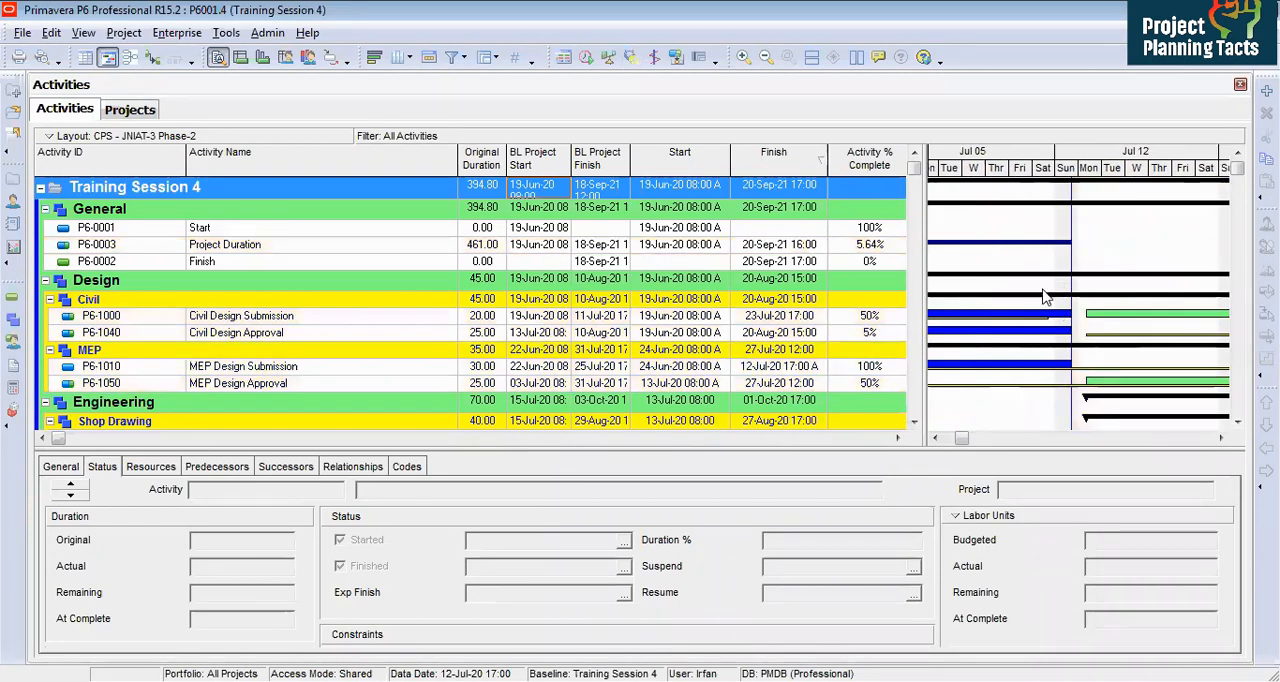
# Step: Examine the Gantt bars and dates of the progressed activities around the new data date
pyautogui.doubleClick(1036, 246)
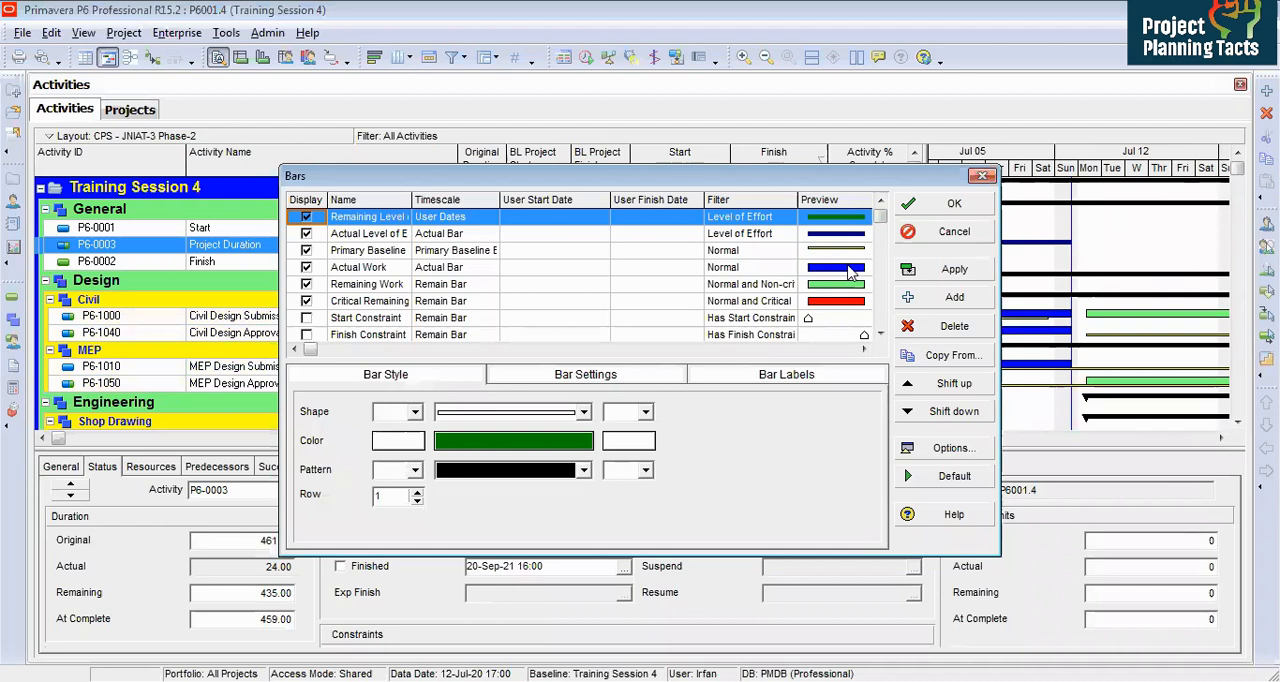
pyautogui.click(954, 203)
pyautogui.click(1112, 316)
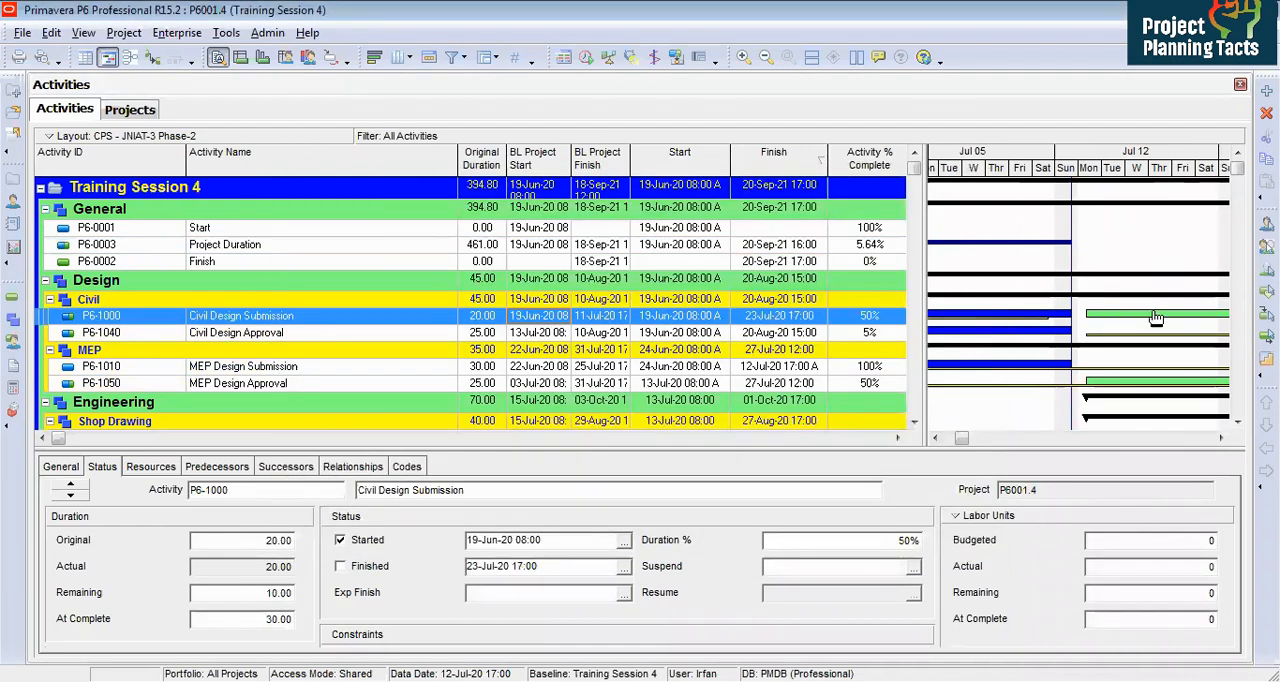
pyautogui.click(272, 368)
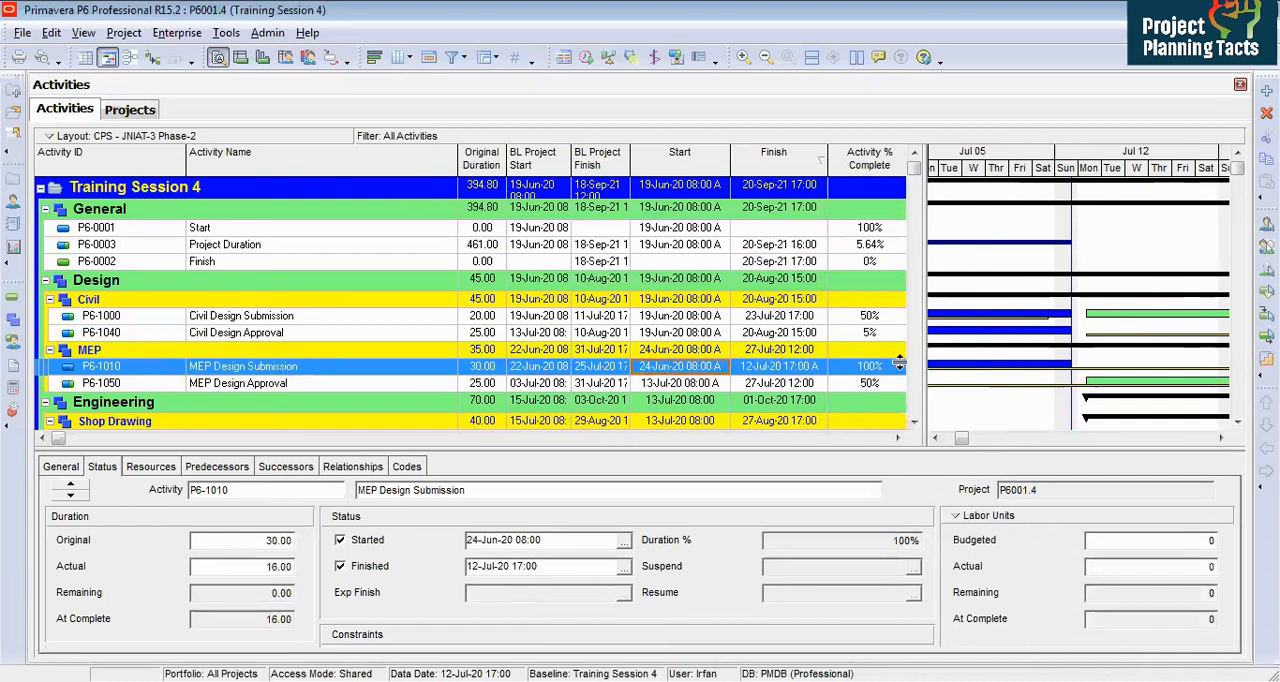
pyautogui.moveTo(1071, 366); pyautogui.dragTo(1088, 374)
pyautogui.click(1220, 439)
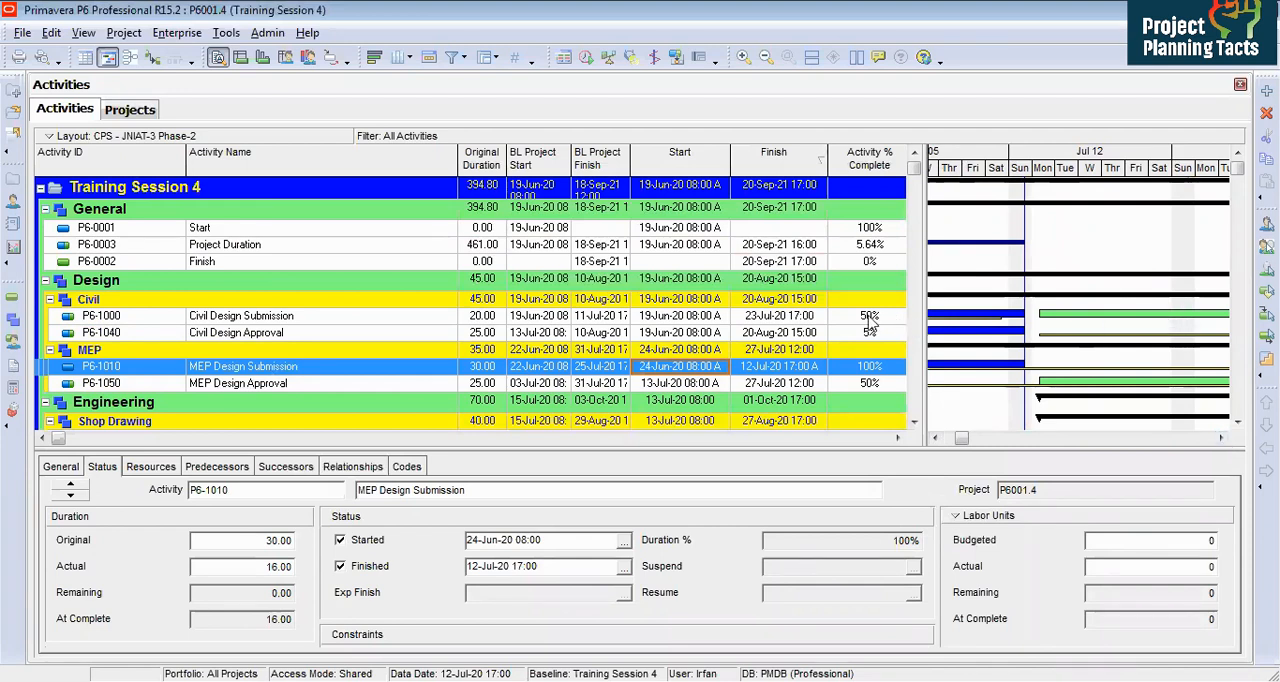
pyautogui.click(768, 318)
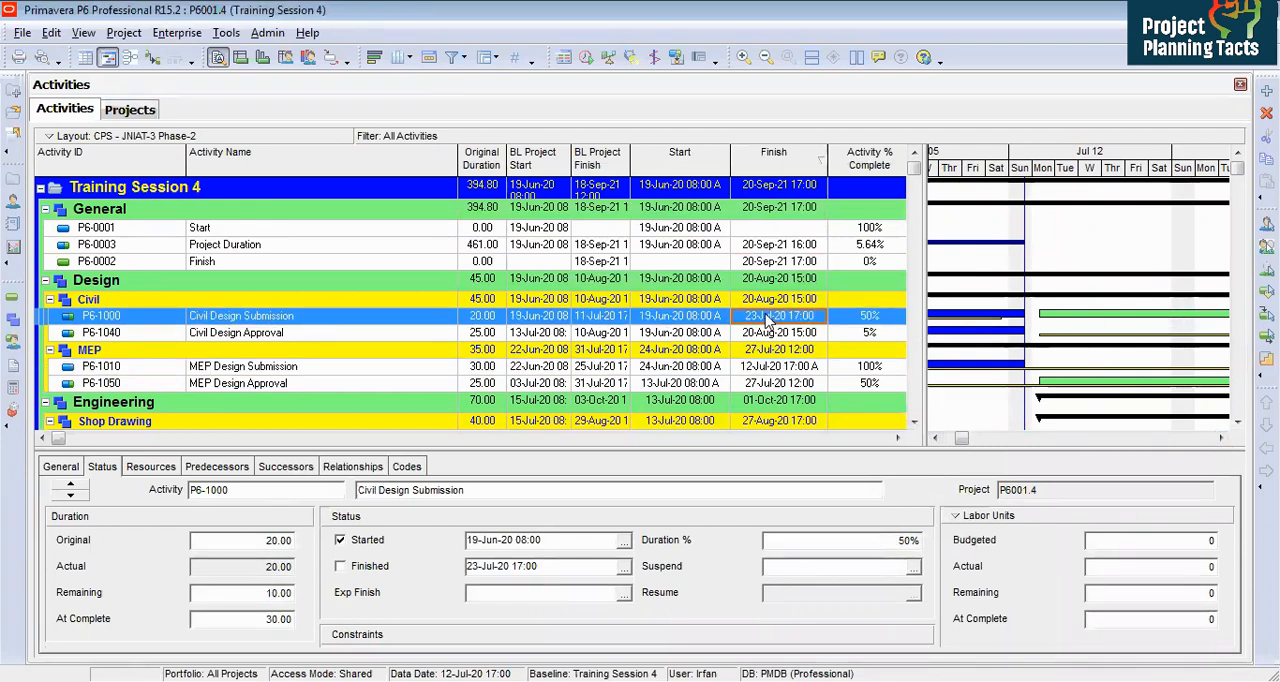
pyautogui.click(323, 335)
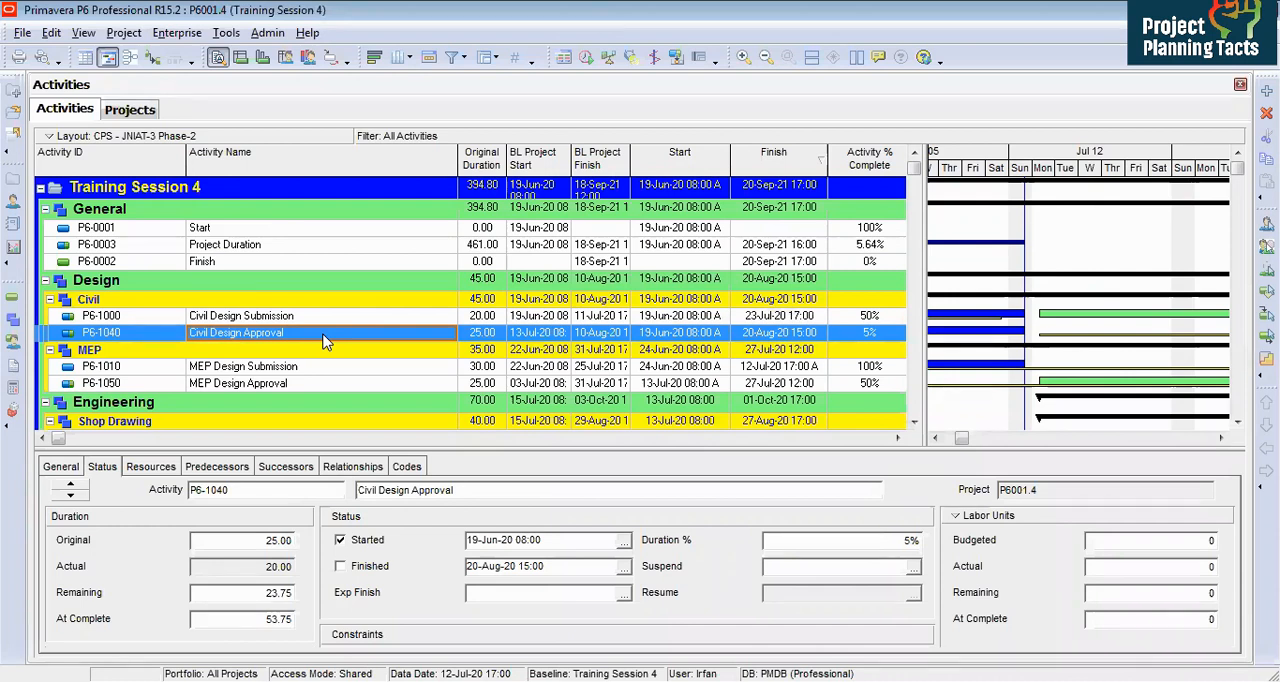
# Step: Hide the Gantt chart and add the Late Start and Late Finish columns to the activity table, locating them by searching for "late"
pyautogui.moveTo(921, 290); pyautogui.dragTo(1235, 266)
pyautogui.rightClick(1021, 225)
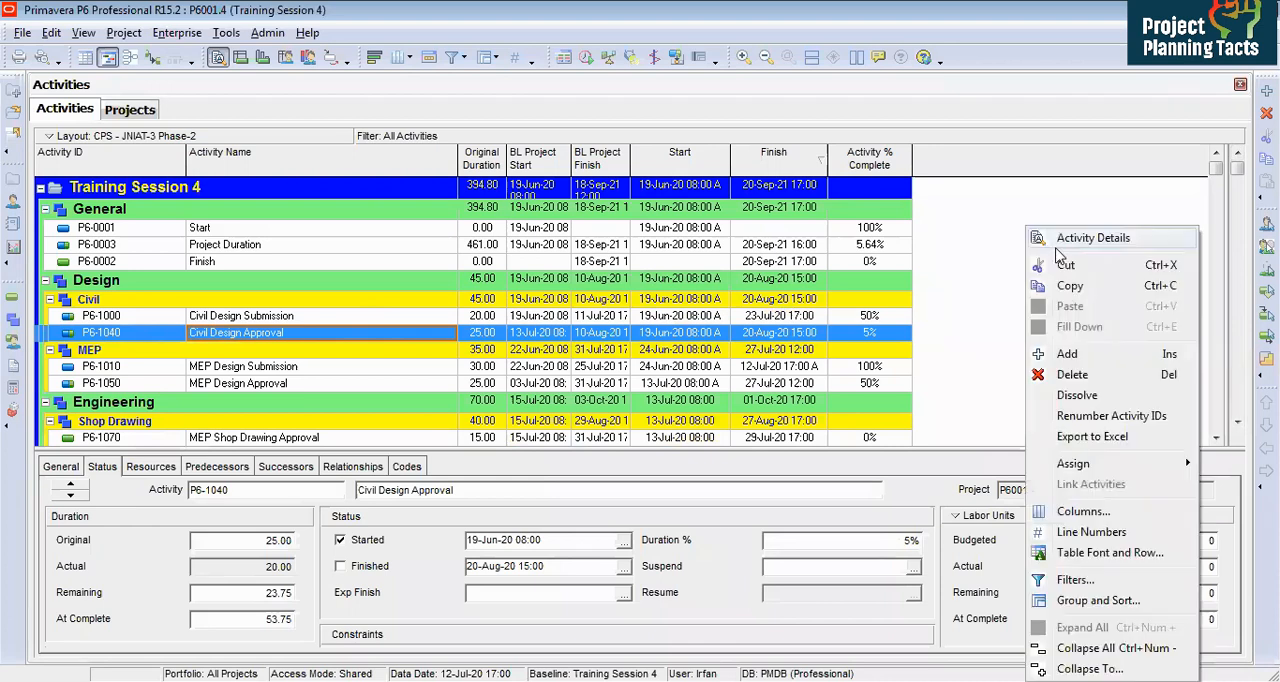
pyautogui.press('Escape')
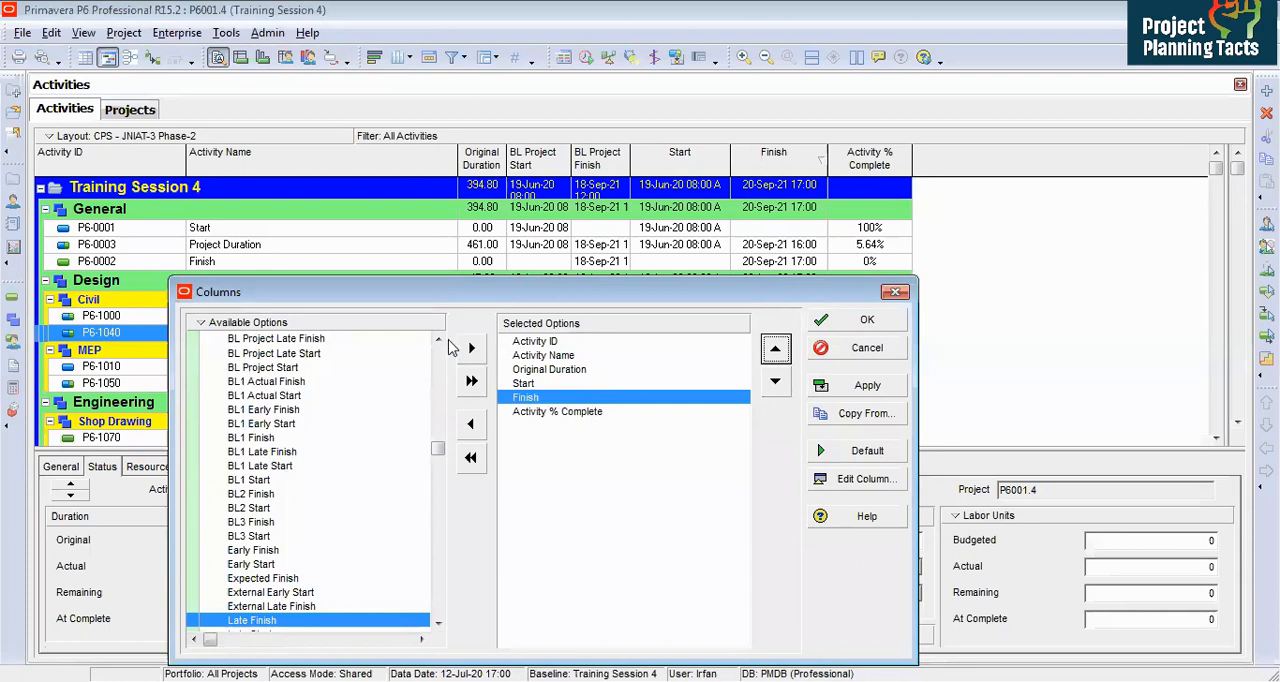
pyautogui.click(438, 340)
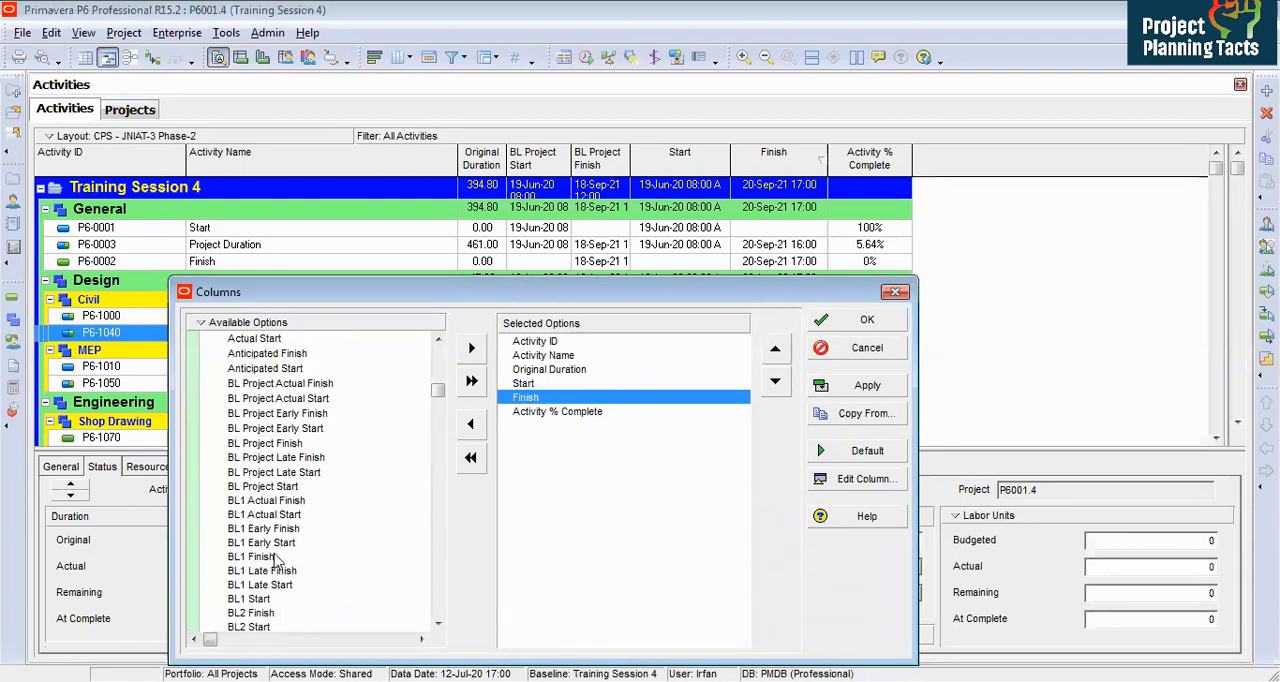
pyautogui.click(277, 557)
pyautogui.click(438, 622)
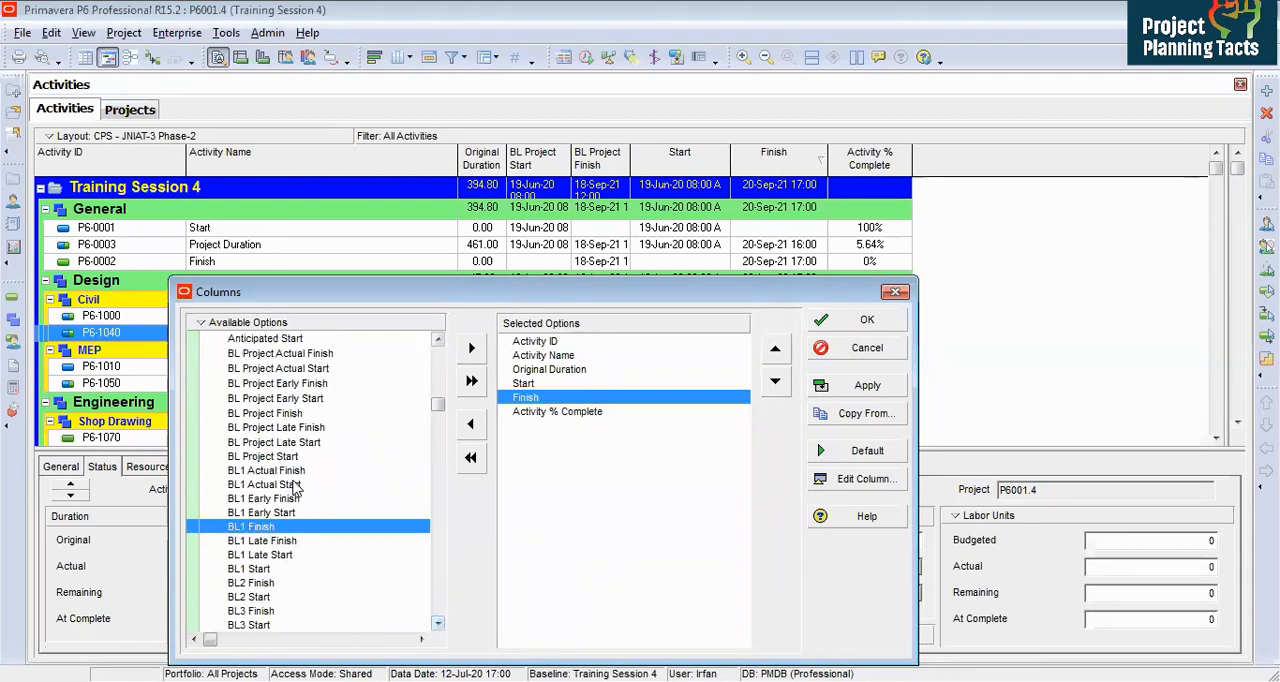
pyautogui.click(295, 485)
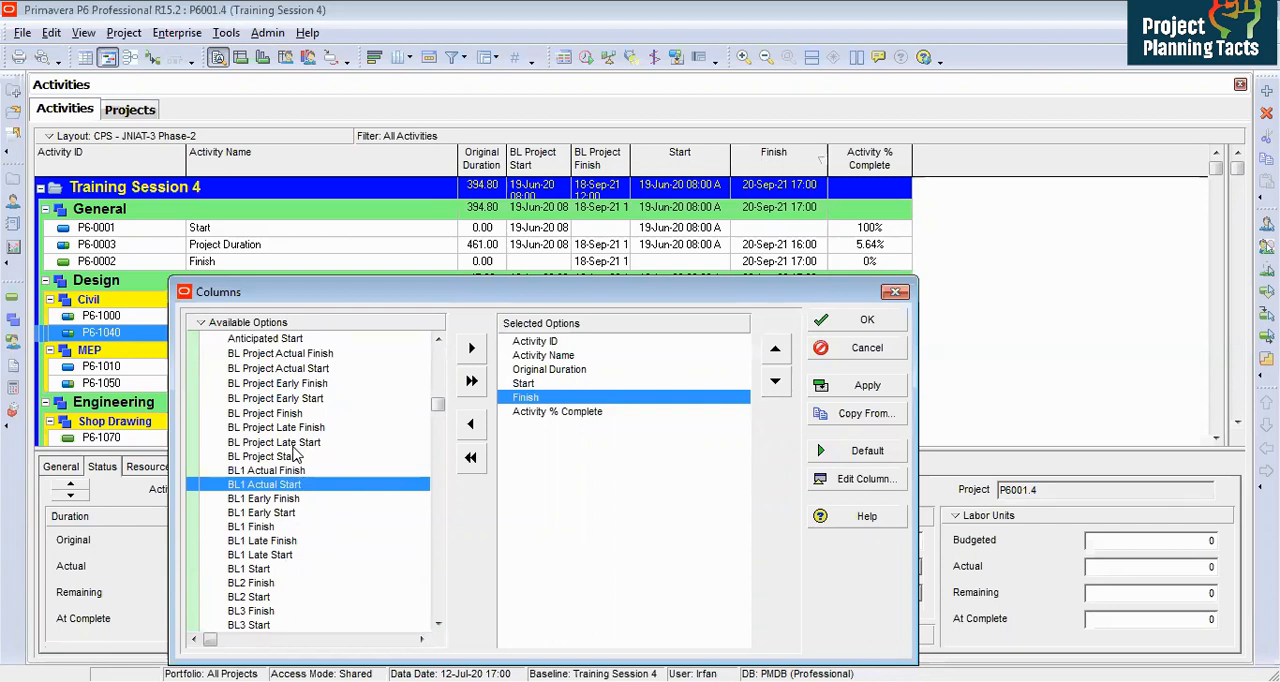
pyautogui.hotkey('ctrl', 'f')
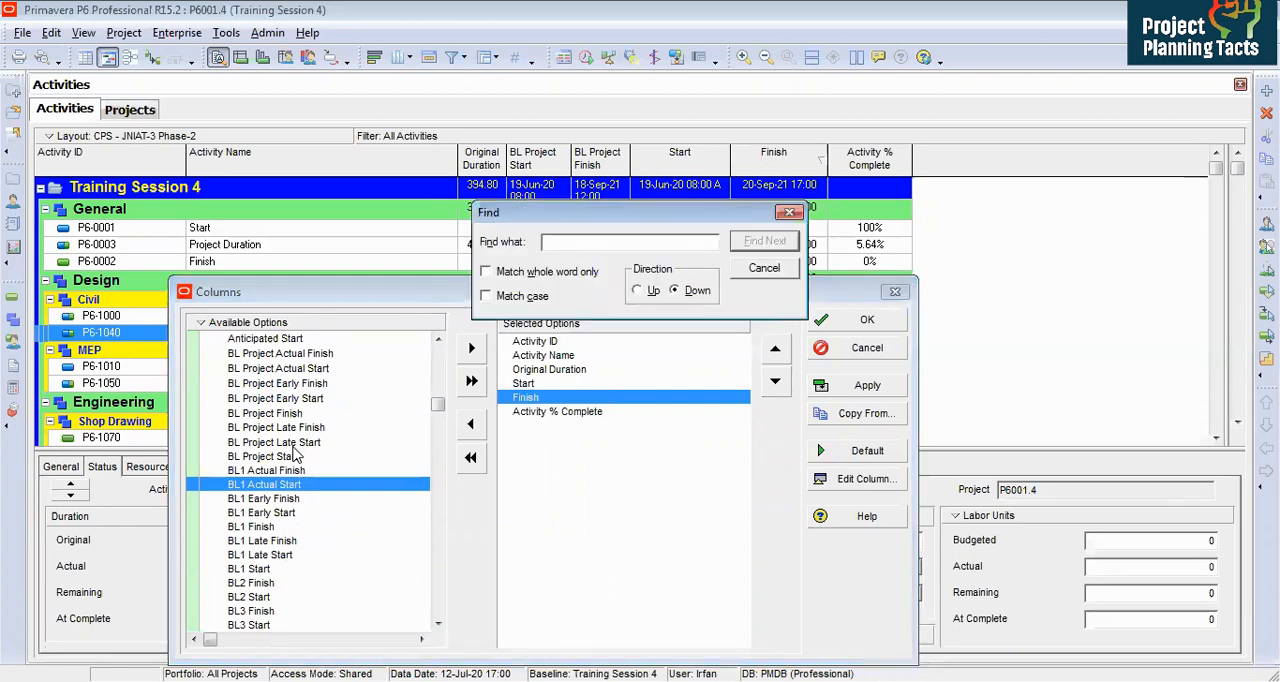
pyautogui.write('i')
pyautogui.press('Return')
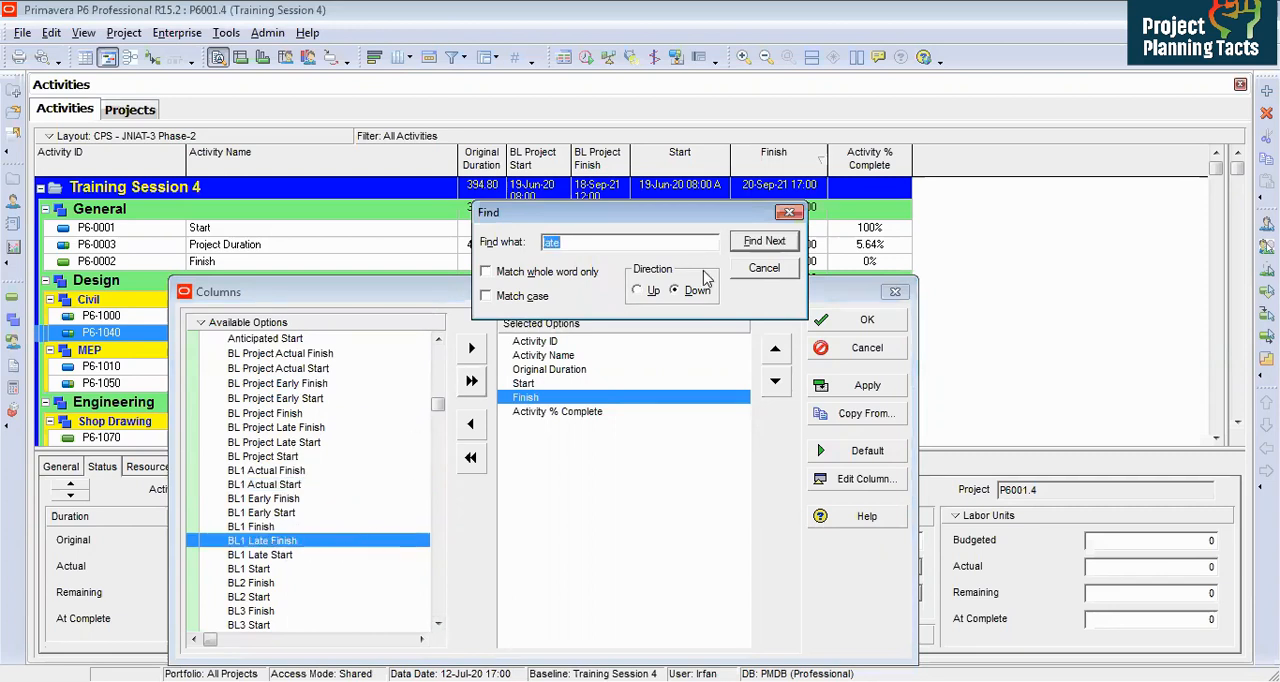
pyautogui.click(763, 243)
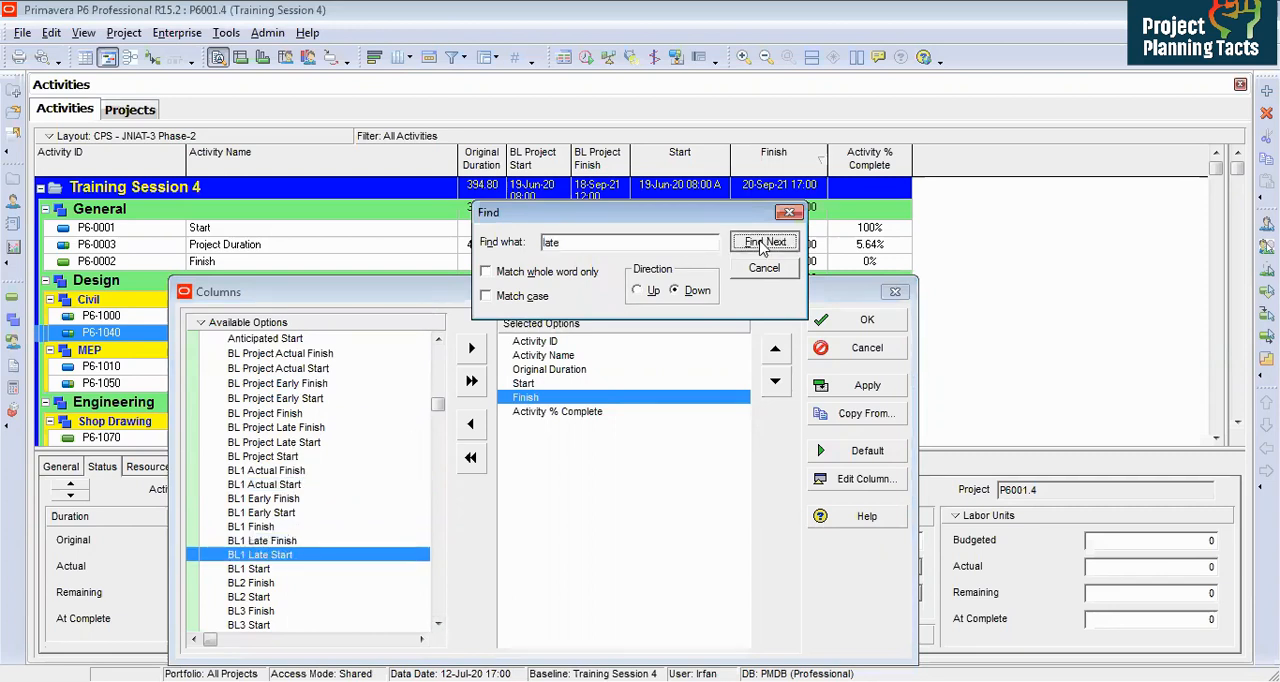
pyautogui.click(763, 245)
pyautogui.click(763, 246)
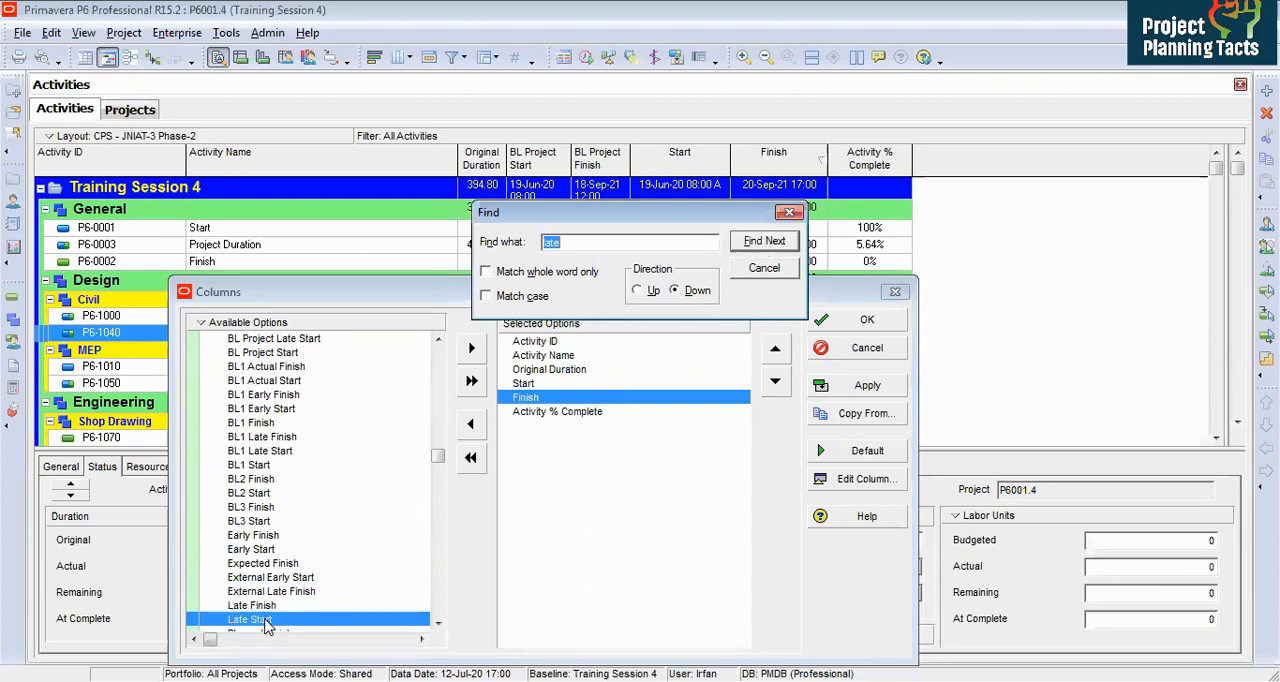
pyautogui.doubleClick(265, 621)
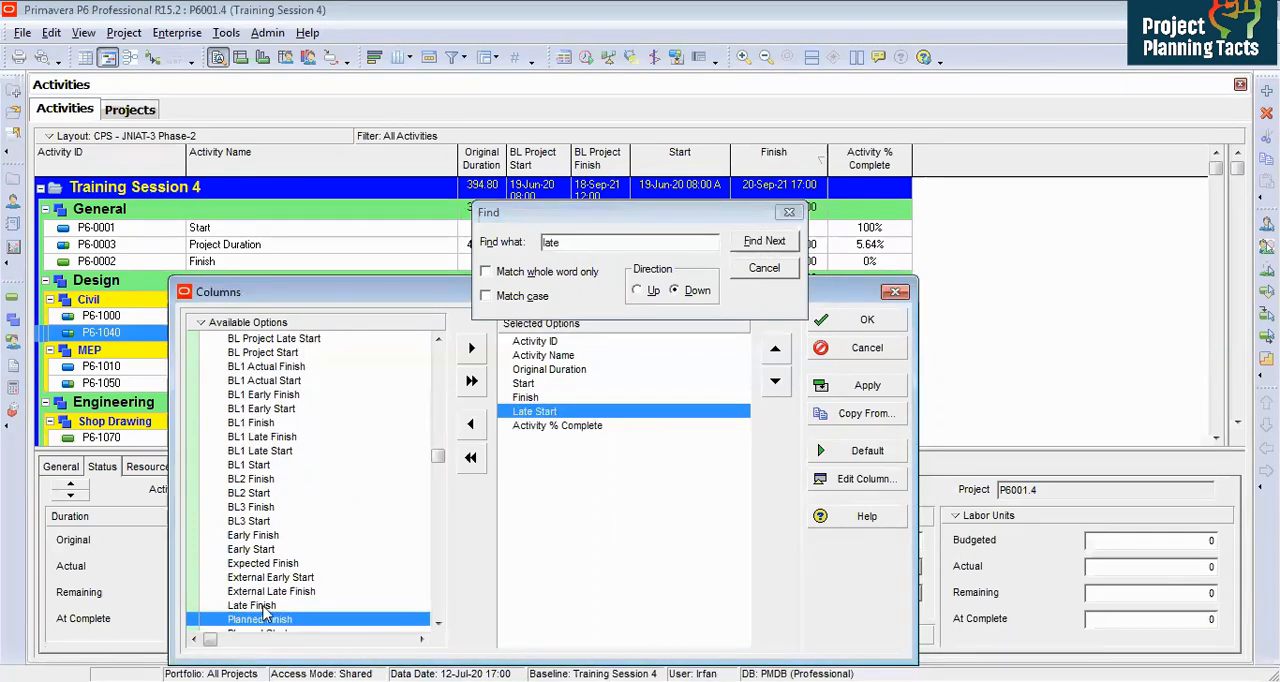
pyautogui.doubleClick(264, 607)
pyautogui.click(857, 385)
pyautogui.click(855, 348)
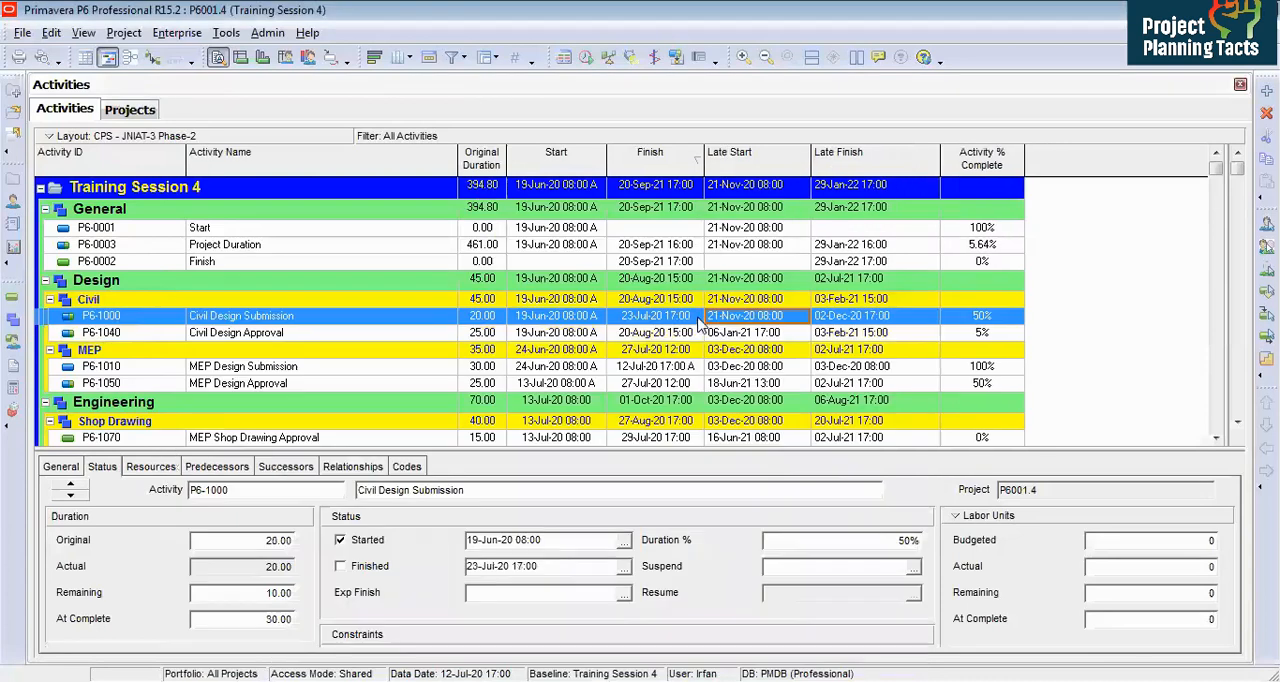
# Step: Add the Total Float column from the Durations options to the activity table
pyautogui.click(668, 323)
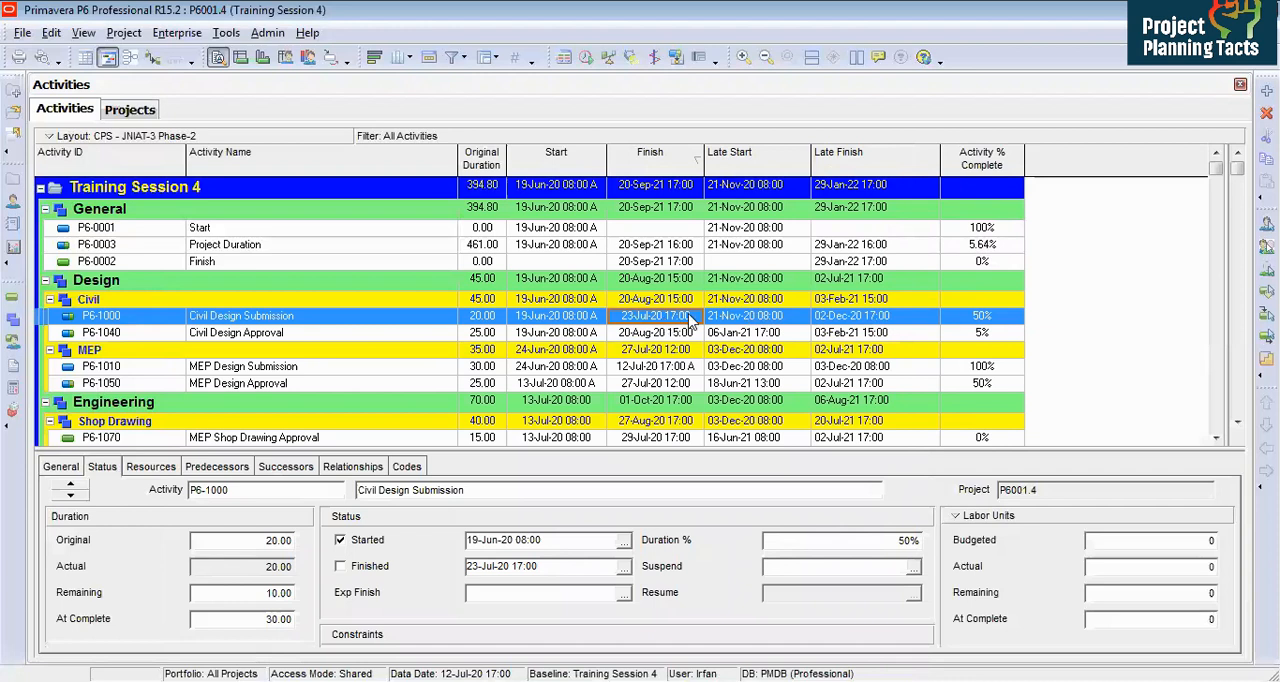
pyautogui.rightClick(836, 316)
pyautogui.click(893, 511)
pyautogui.click(538, 425)
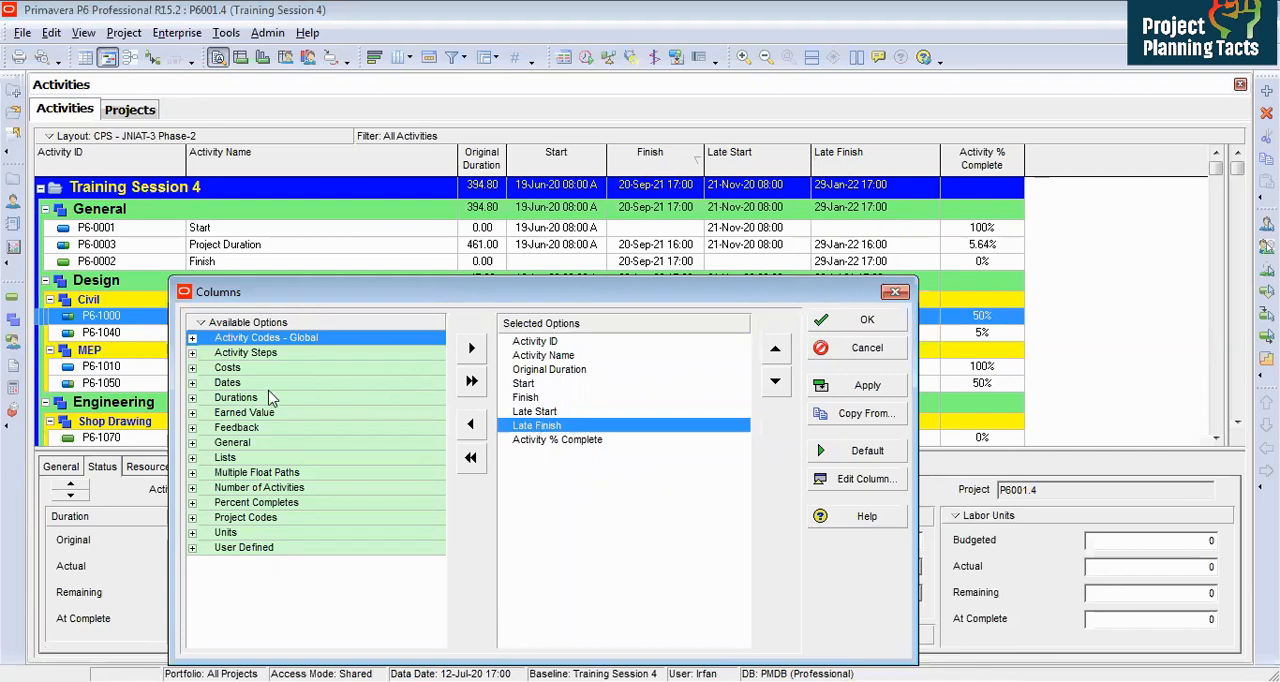
pyautogui.doubleClick(238, 398)
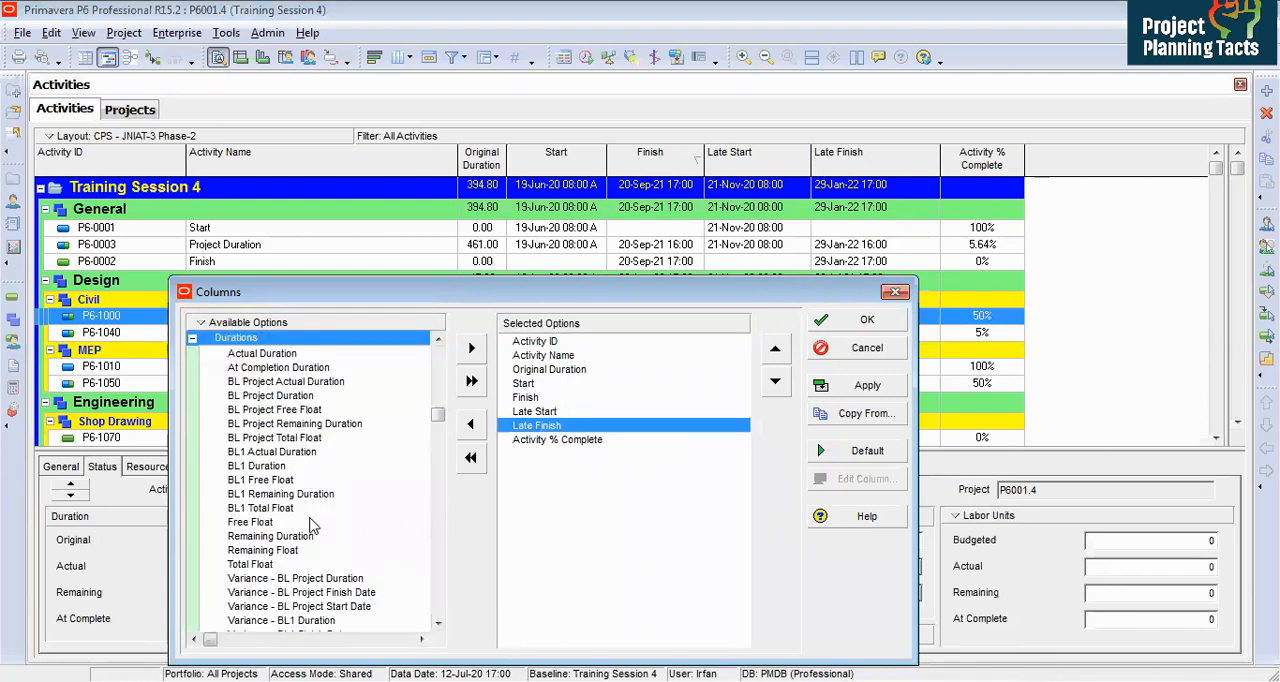
pyautogui.doubleClick(252, 564)
pyautogui.click(867, 319)
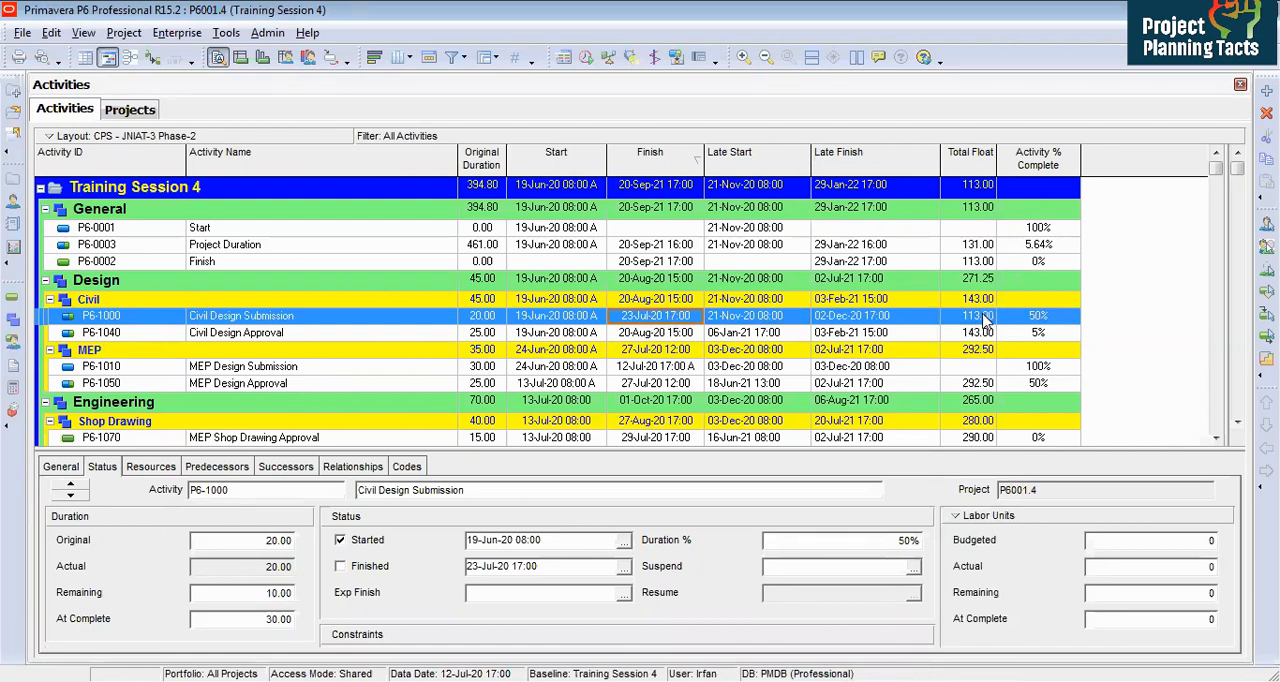
# Step: Set a Must Finish By date for project P6001.4 and reschedule the project
pyautogui.click(828, 318)
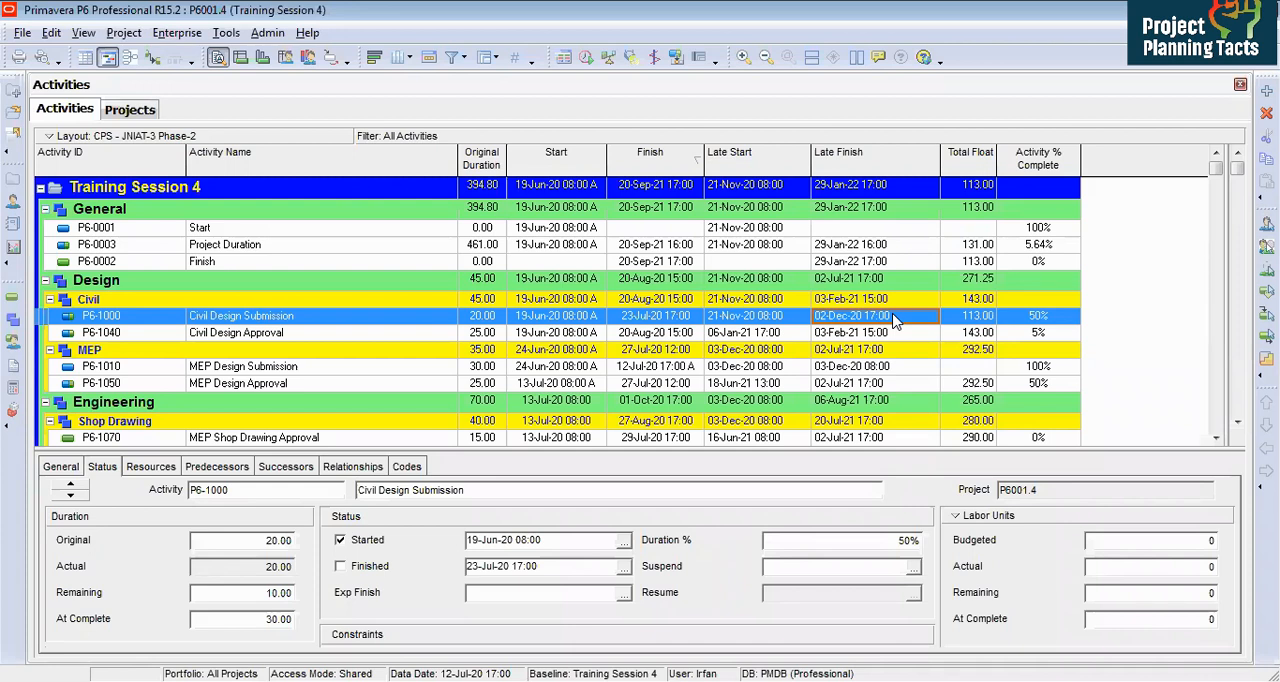
pyautogui.click(866, 183)
pyautogui.click(660, 185)
pyautogui.click(883, 188)
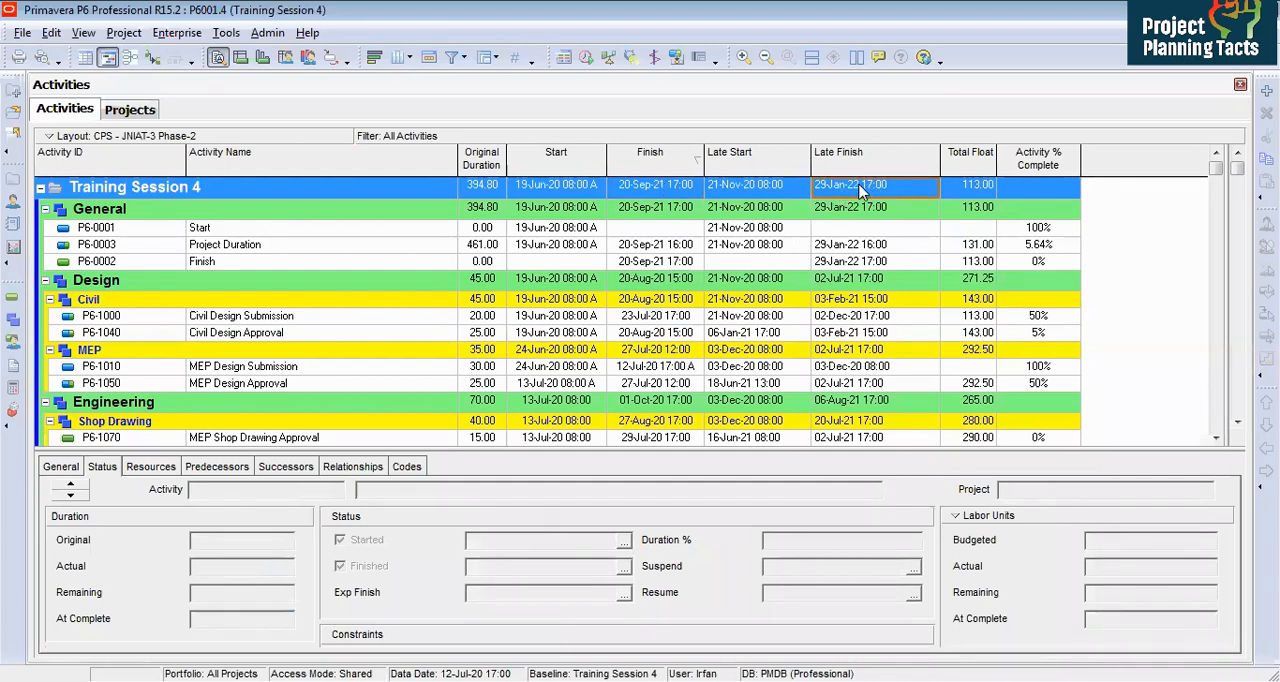
pyautogui.click(684, 190)
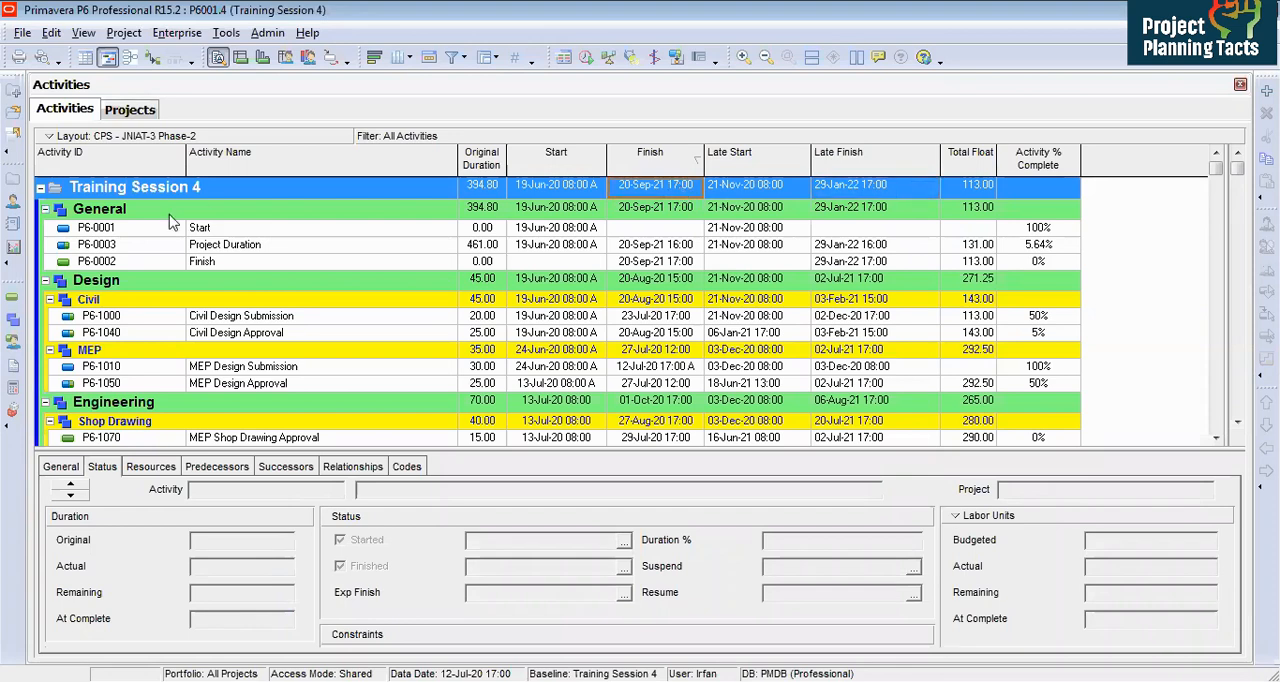
pyautogui.click(13, 184)
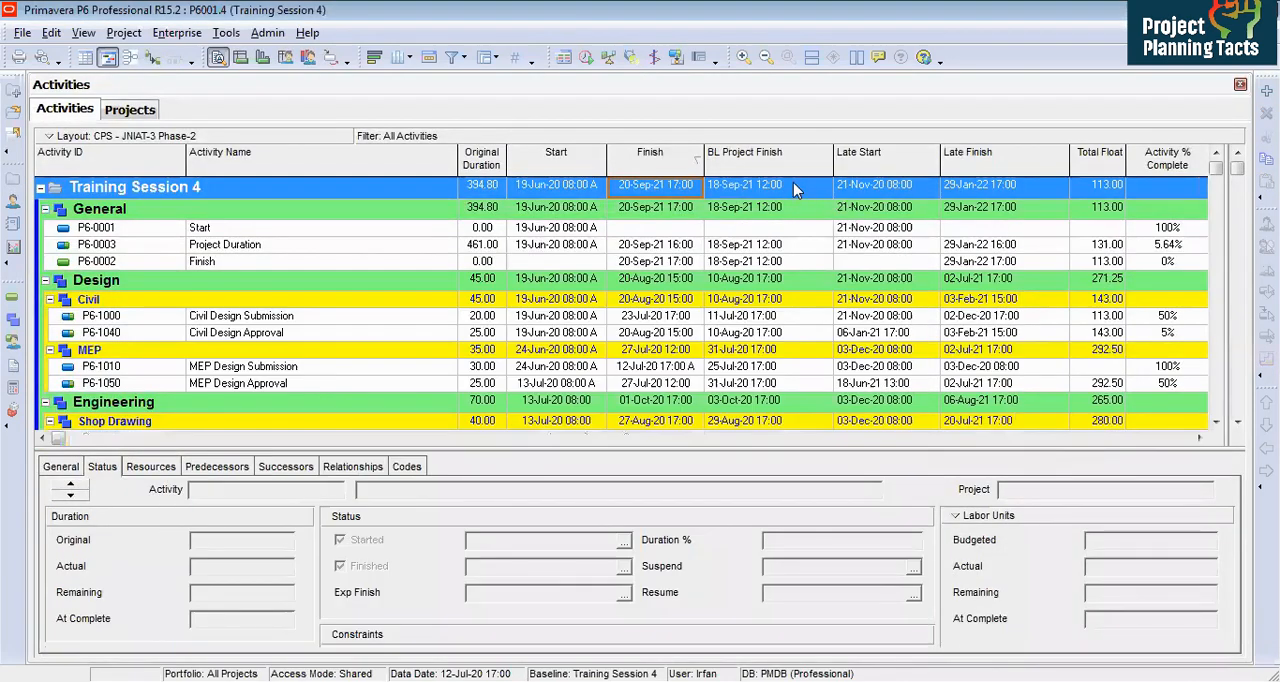
pyautogui.click(780, 186)
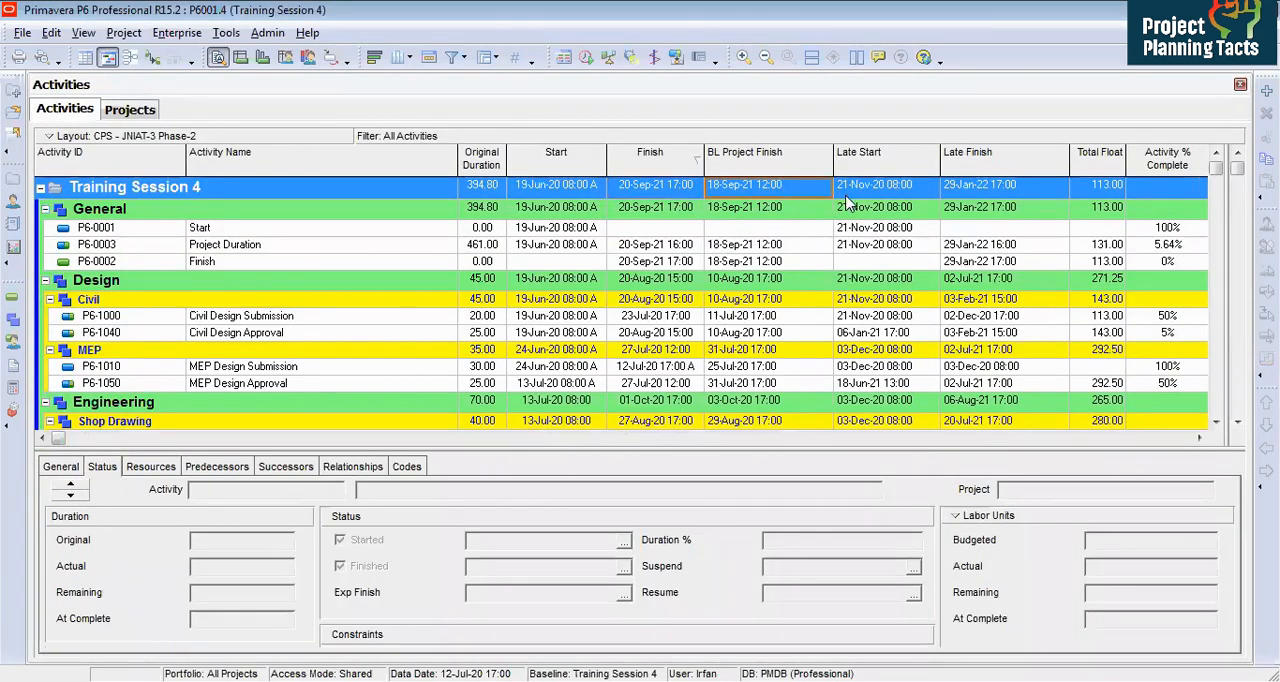
pyautogui.click(13, 316)
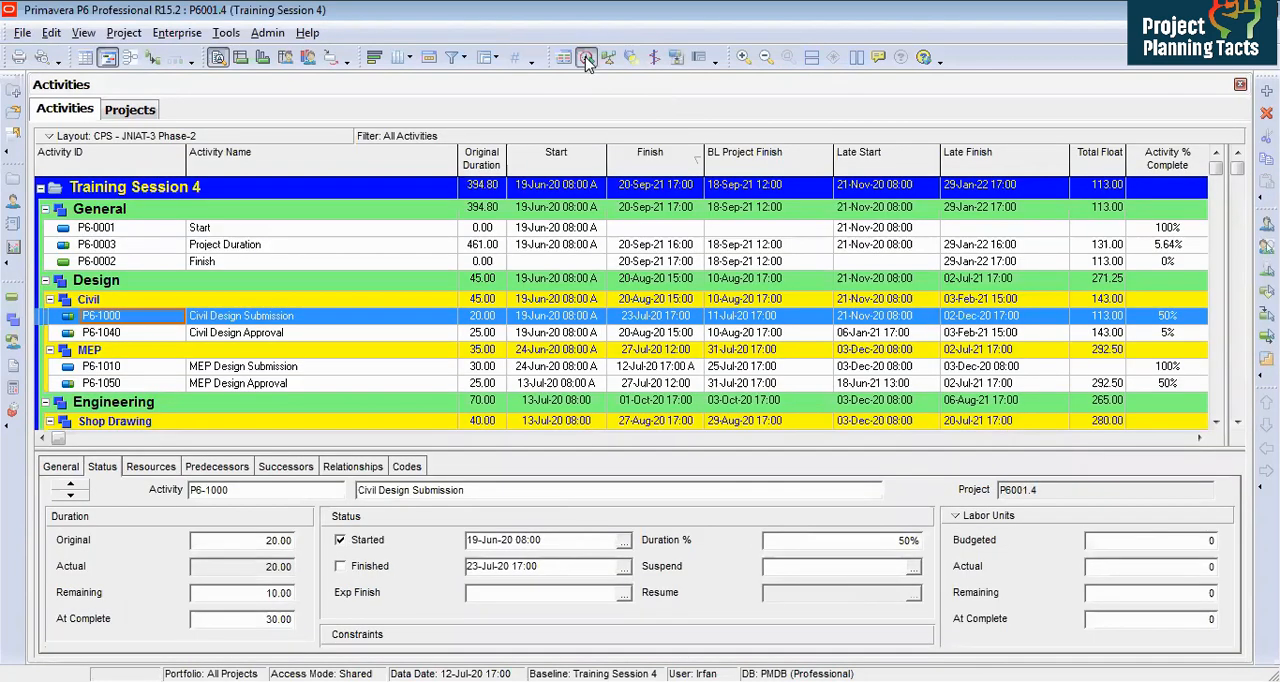
pyautogui.click(586, 58)
pyautogui.click(814, 200)
pyautogui.click(1108, 188)
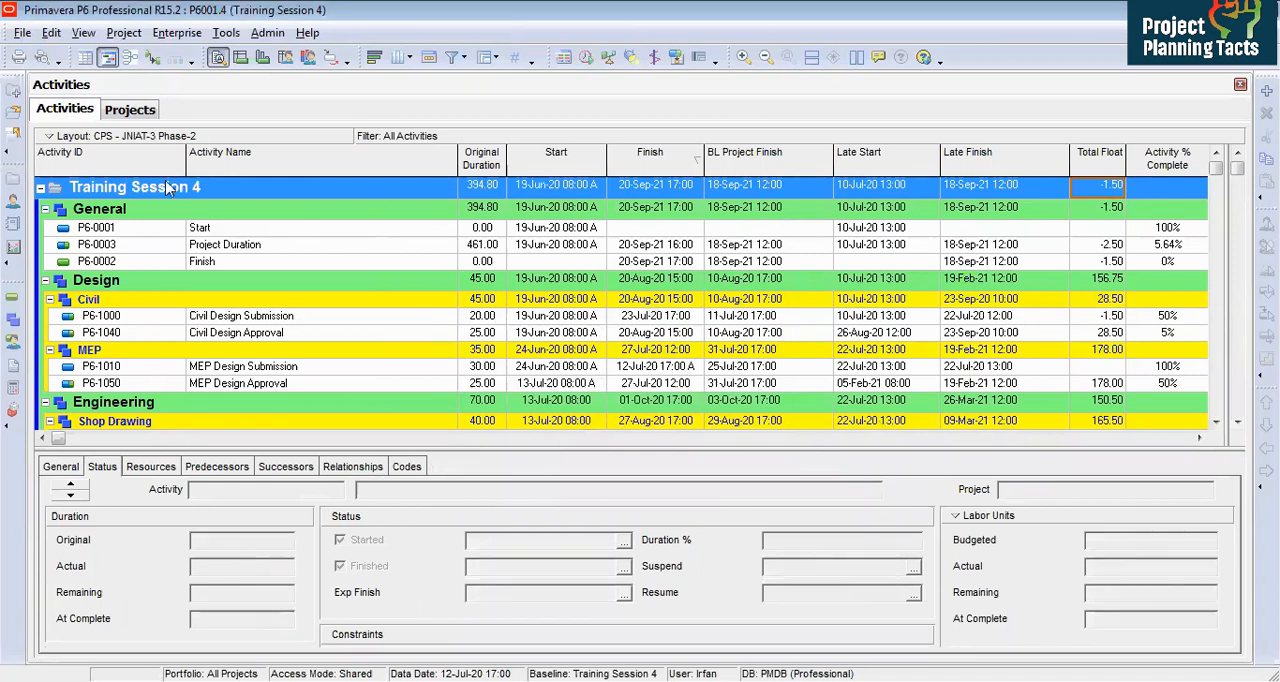
# Step: Set the project's Must Finish By date to 18-Sep-21 17:00 and reschedule with data date 12-Jul-20 17:00
pyautogui.click(13, 178)
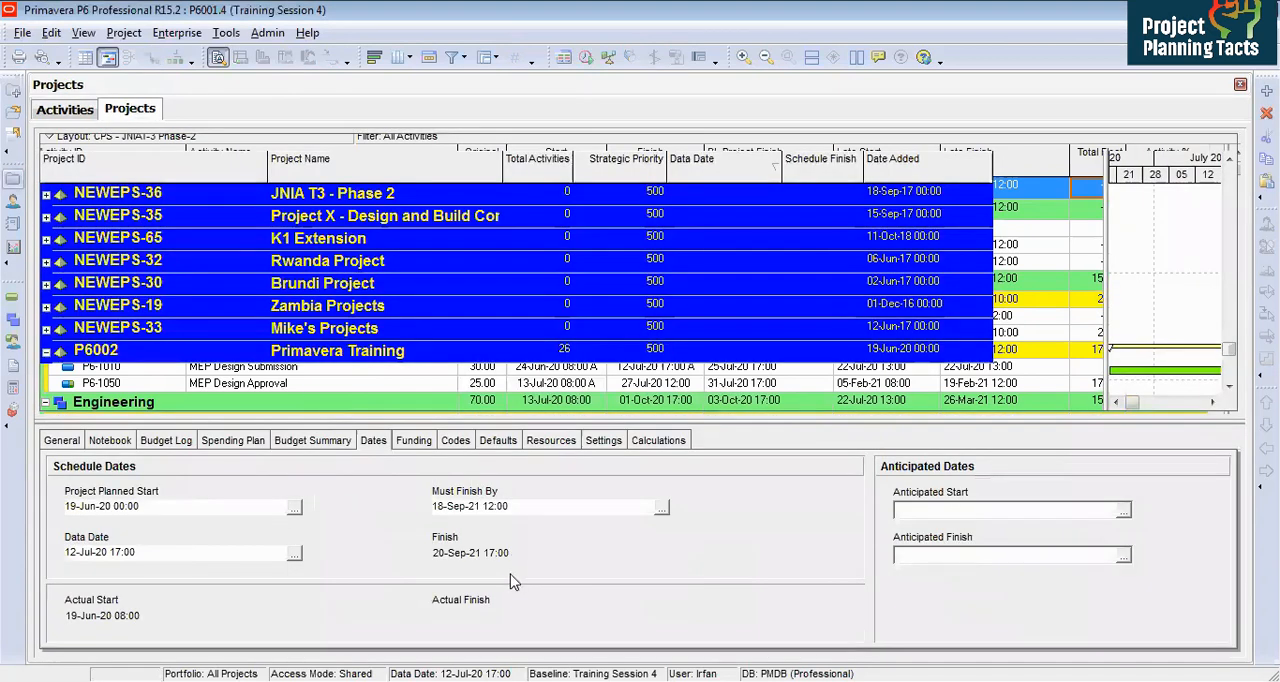
pyautogui.click(13, 299)
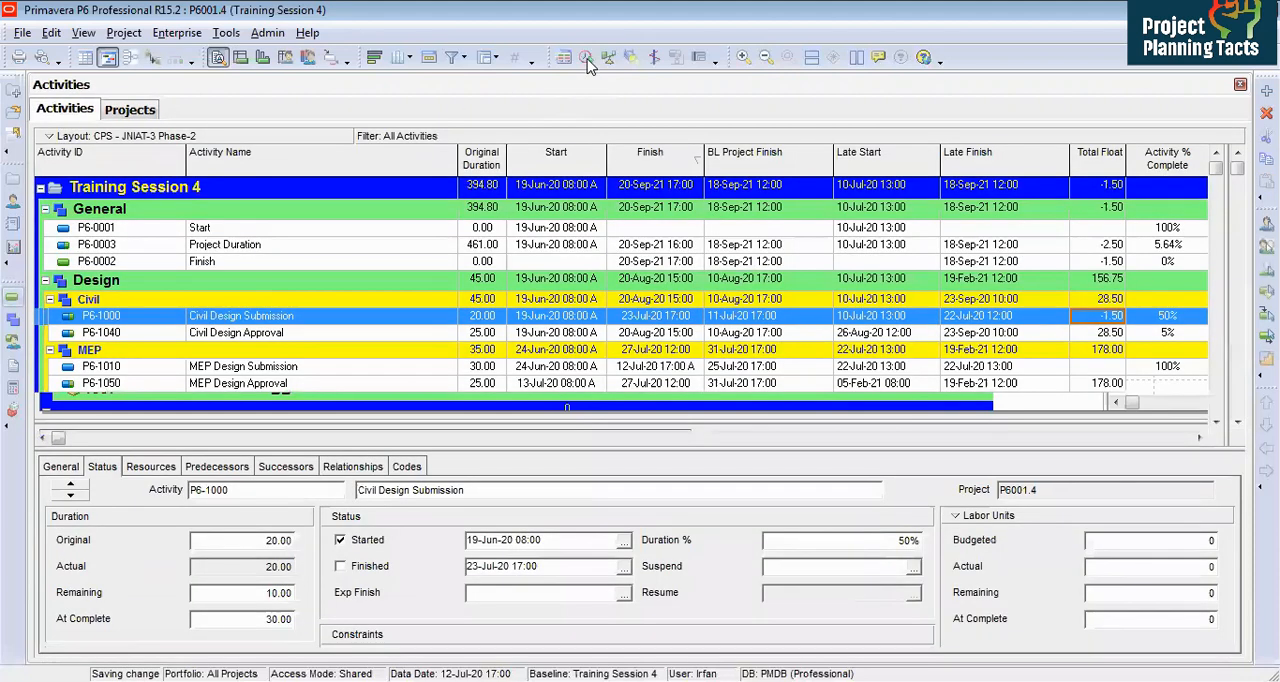
pyautogui.click(587, 59)
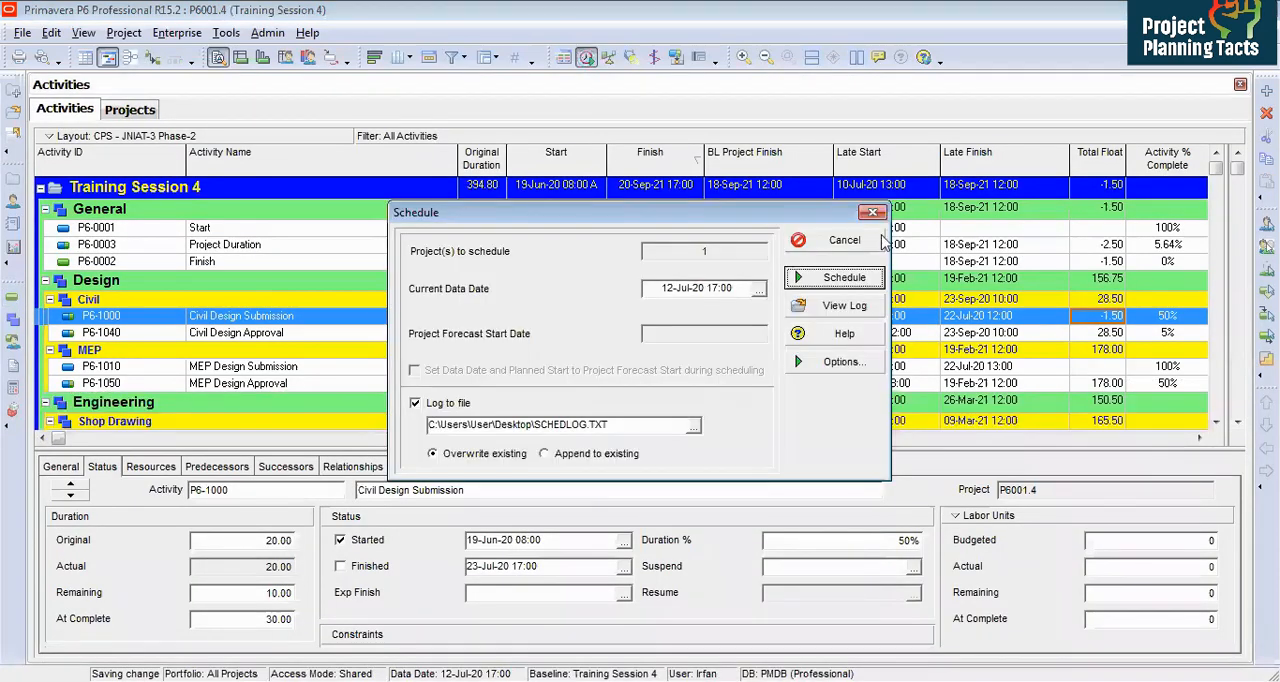
pyautogui.press('Return')
pyautogui.click(1100, 186)
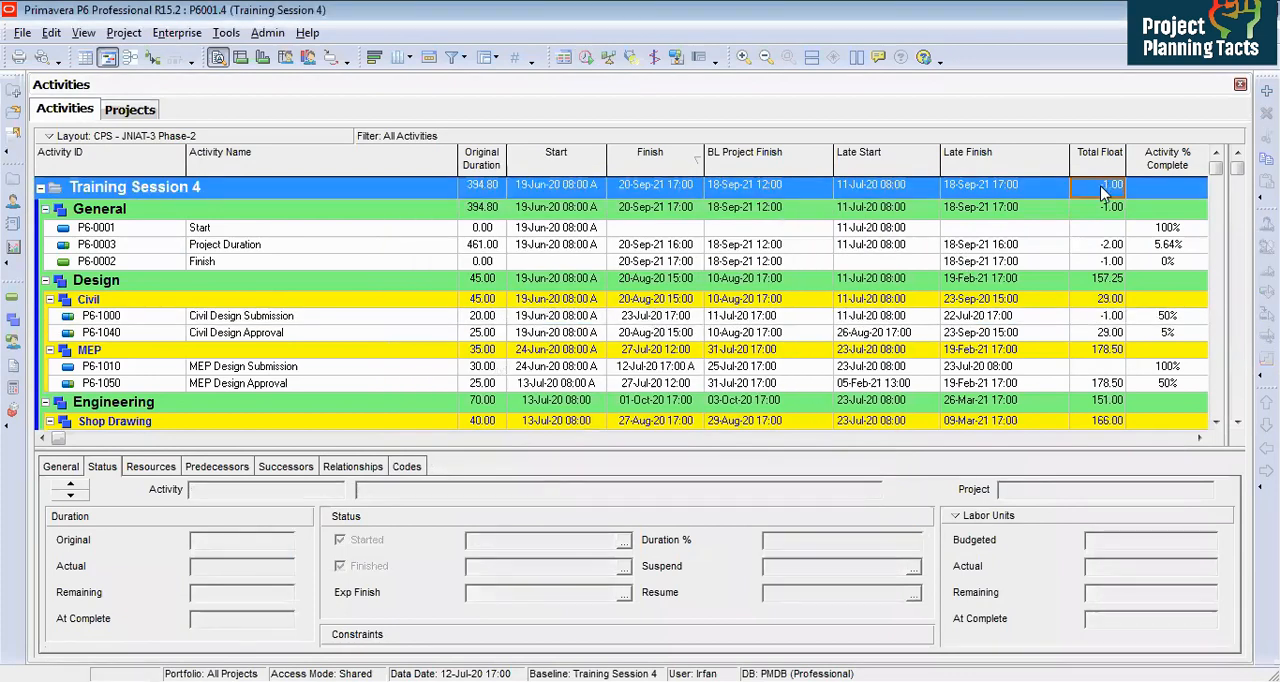
# Step: Add the BL Project Late Start and BL Project Late Finish columns and narrow the table columns to fit
pyautogui.moveTo(833, 155); pyautogui.dragTo(800, 160)
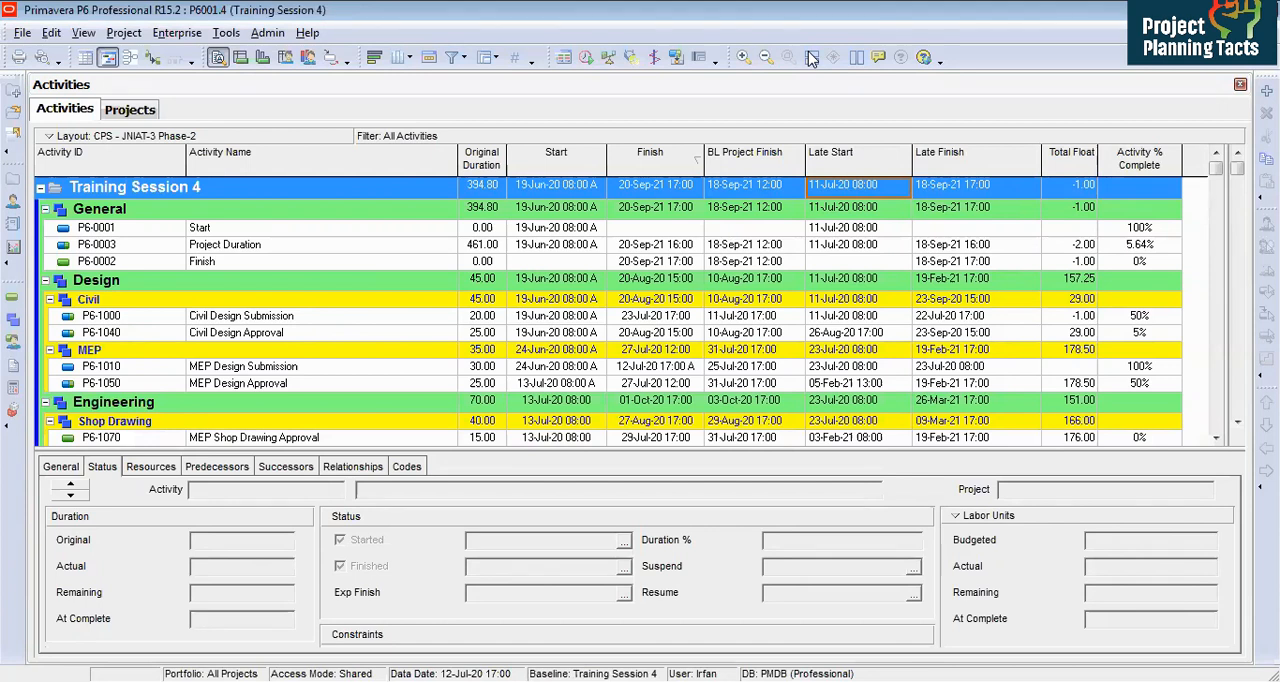
pyautogui.click(632, 316)
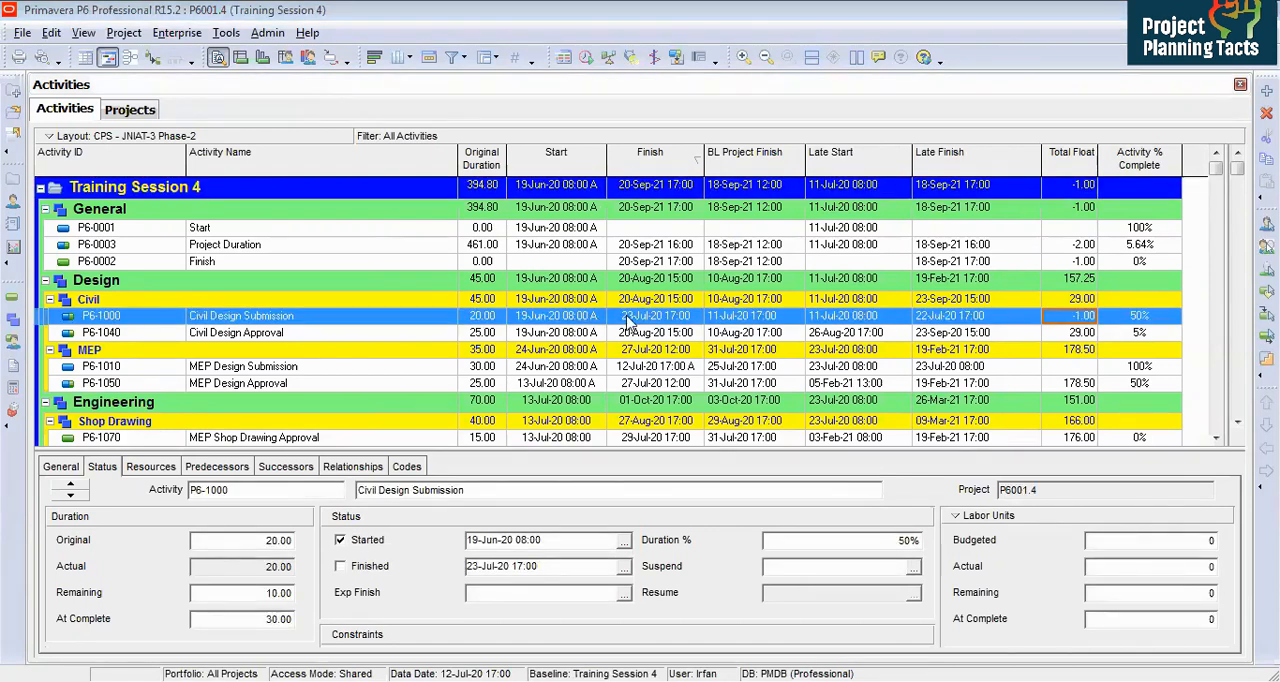
pyautogui.click(739, 320)
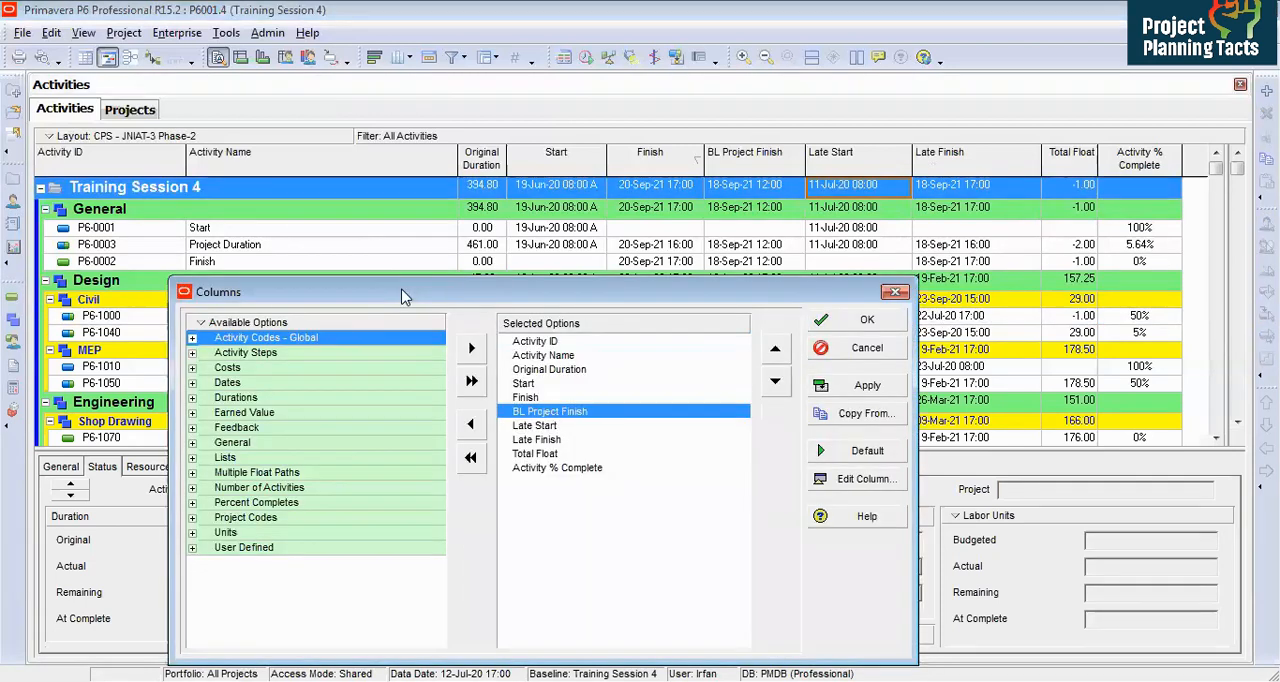
pyautogui.moveTo(402, 291); pyautogui.dragTo(430, 154)
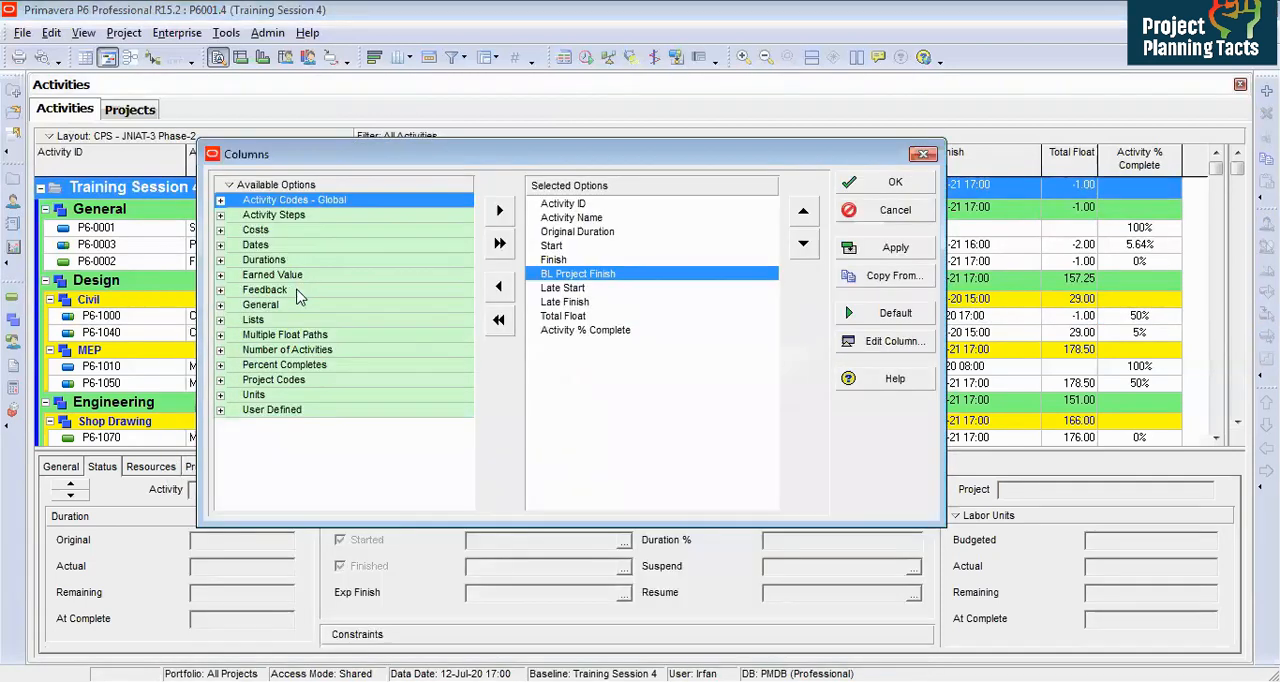
pyautogui.click(221, 246)
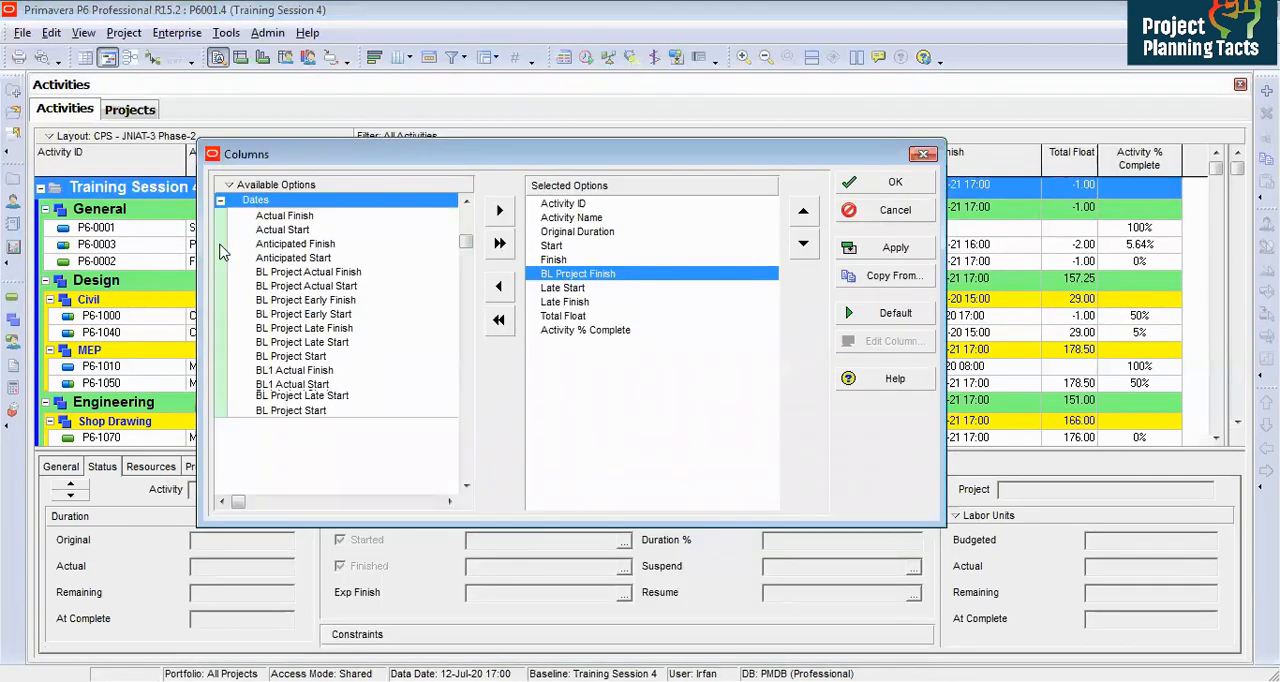
pyautogui.doubleClick(328, 344)
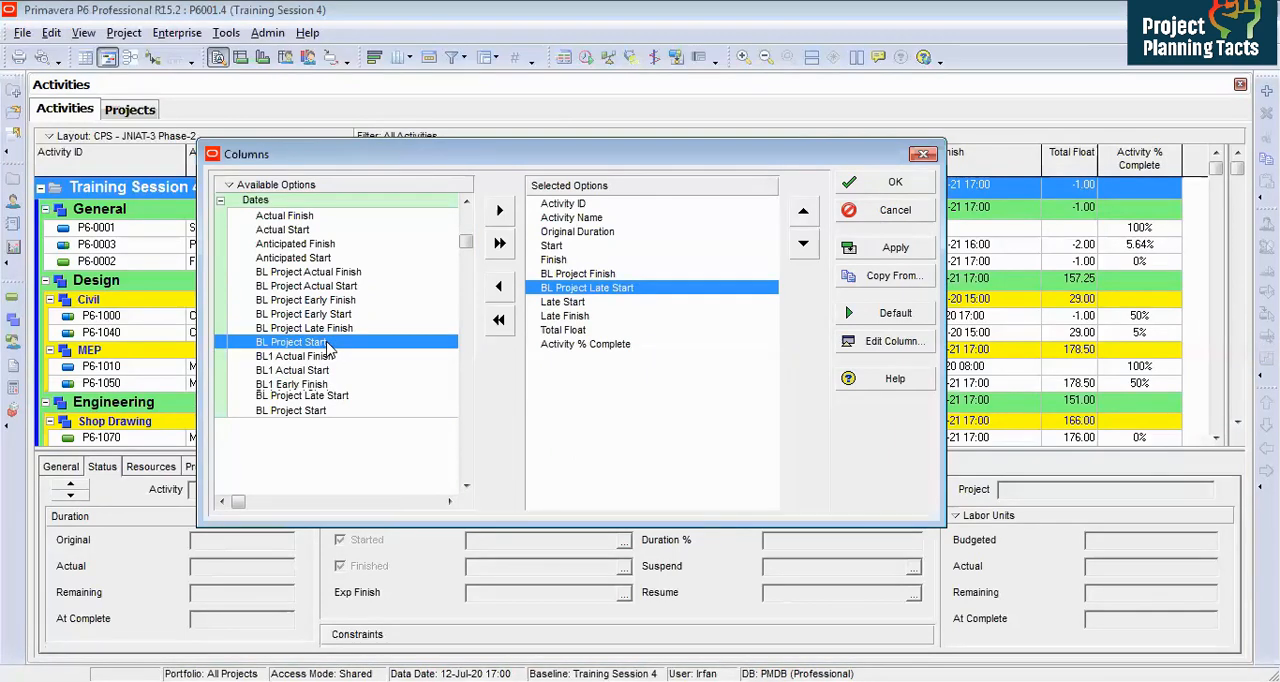
pyautogui.doubleClick(334, 330)
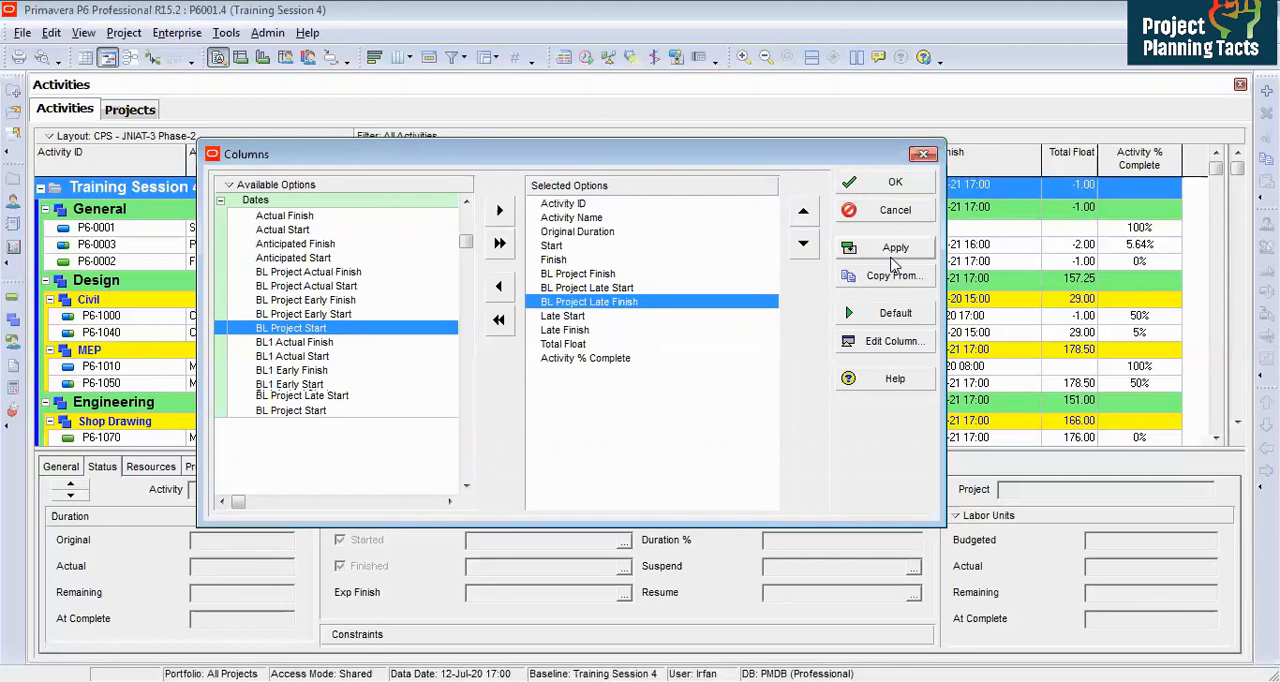
pyautogui.click(895, 182)
pyautogui.moveTo(1022, 169); pyautogui.dragTo(1022, 169)
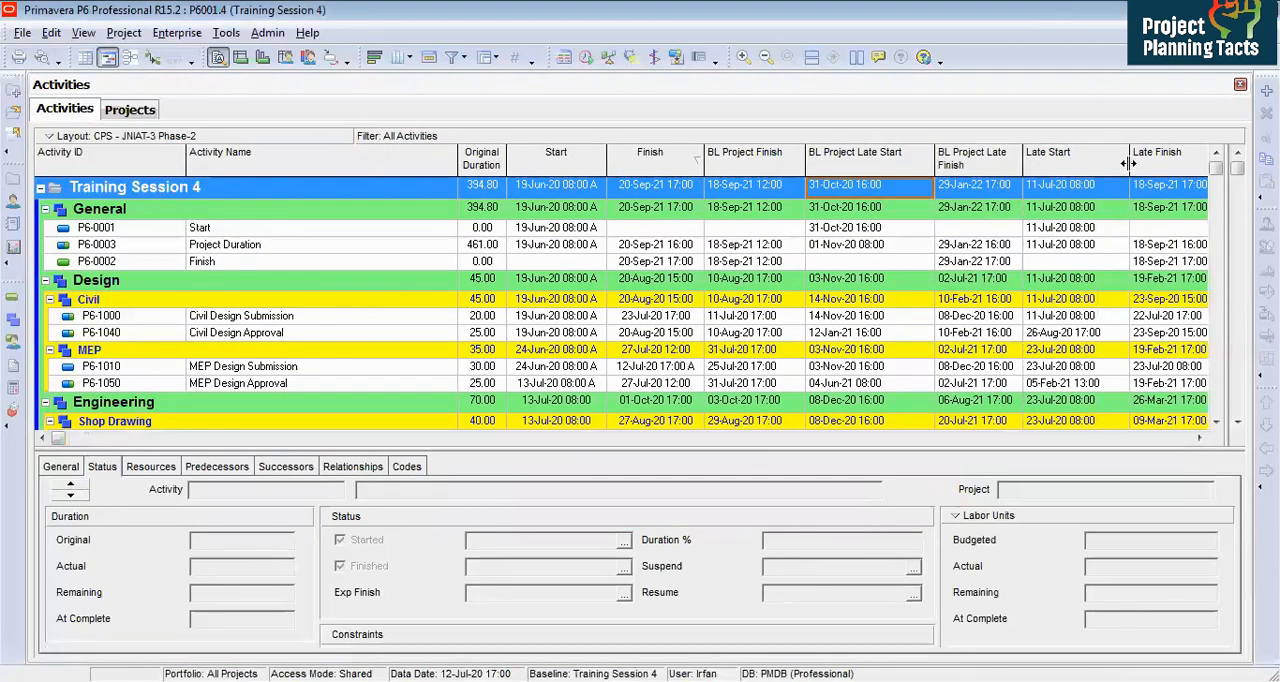
pyautogui.moveTo(935, 166); pyautogui.dragTo(895, 166)
pyautogui.click(833, 318)
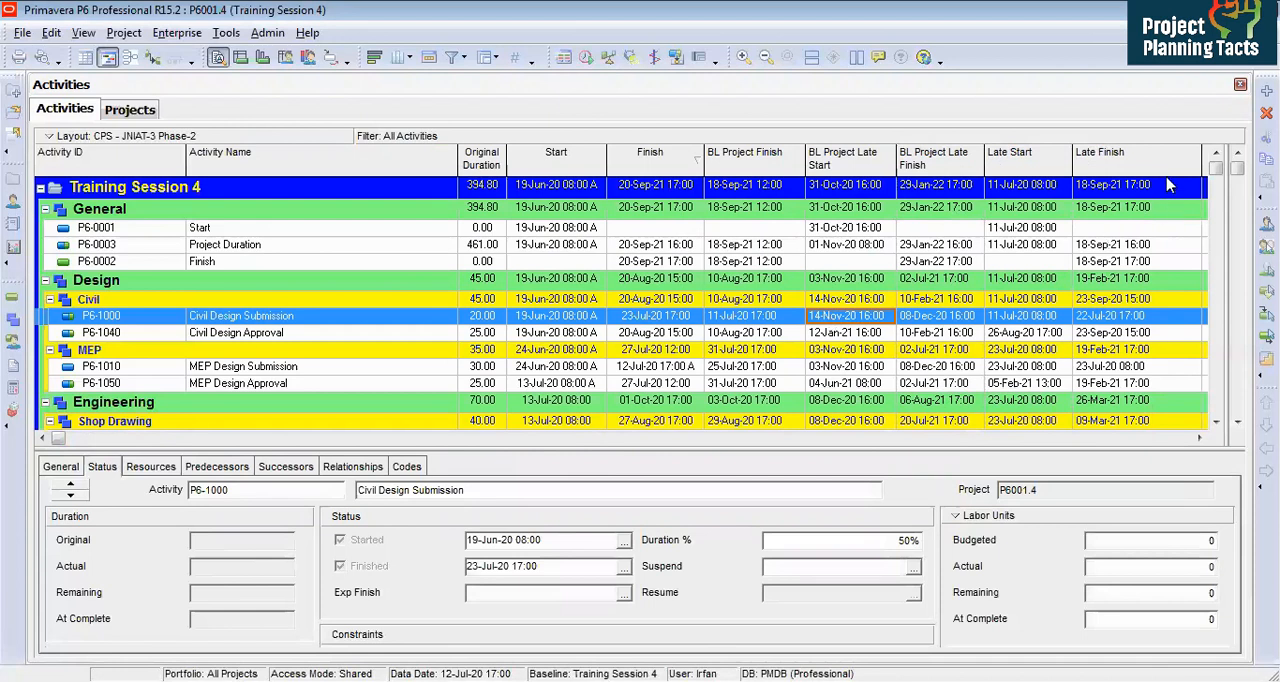
pyautogui.moveTo(1203, 159); pyautogui.dragTo(1158, 165)
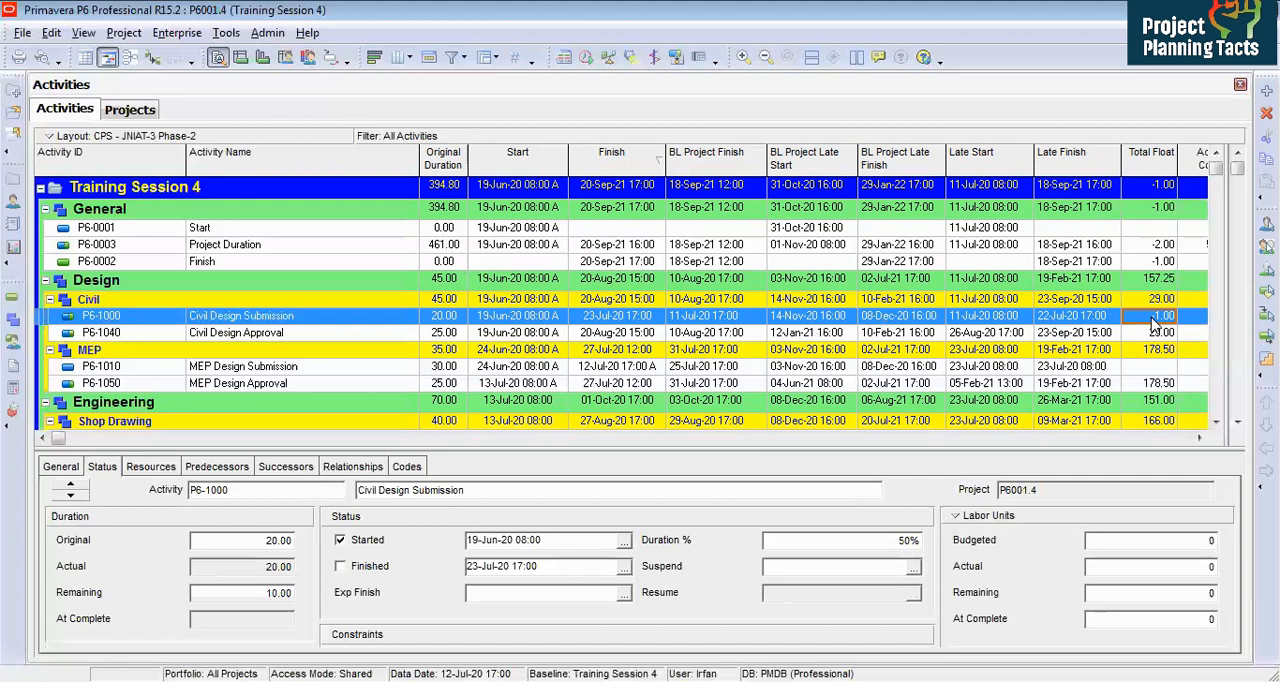
# Step: Compare the activities' late finish dates and total float against their baseline late dates
pyautogui.click(1064, 386)
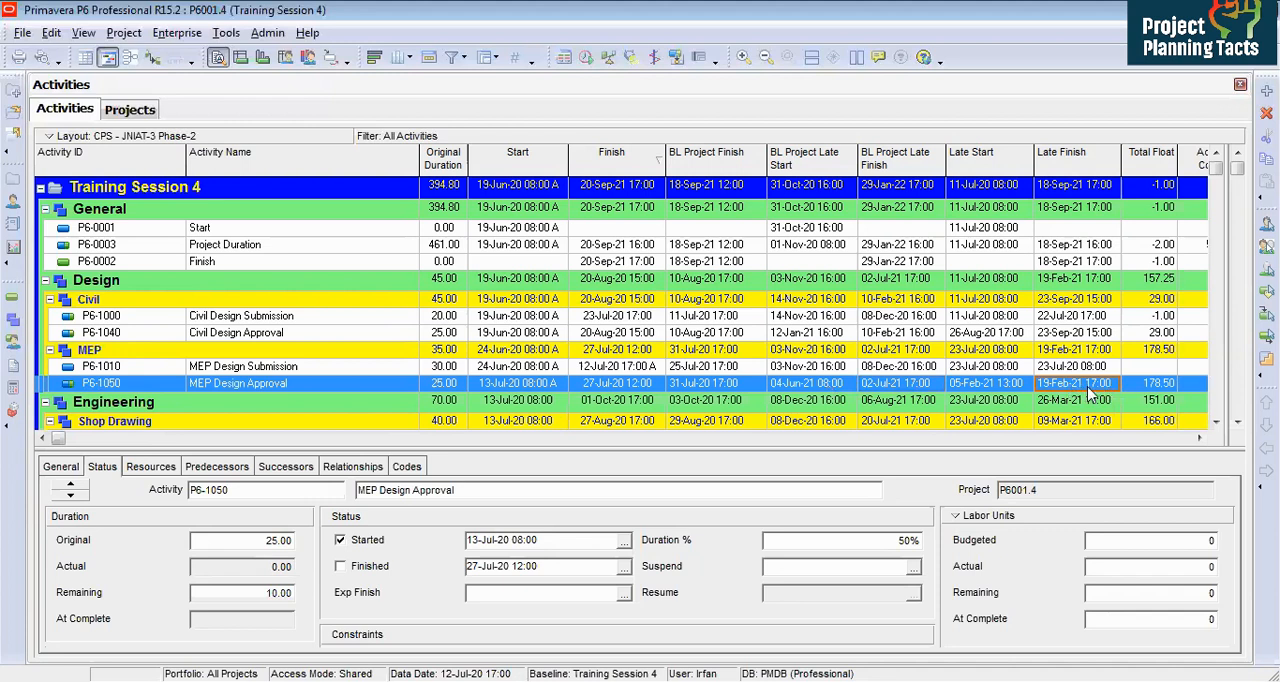
pyautogui.click(1157, 390)
pyautogui.click(1150, 336)
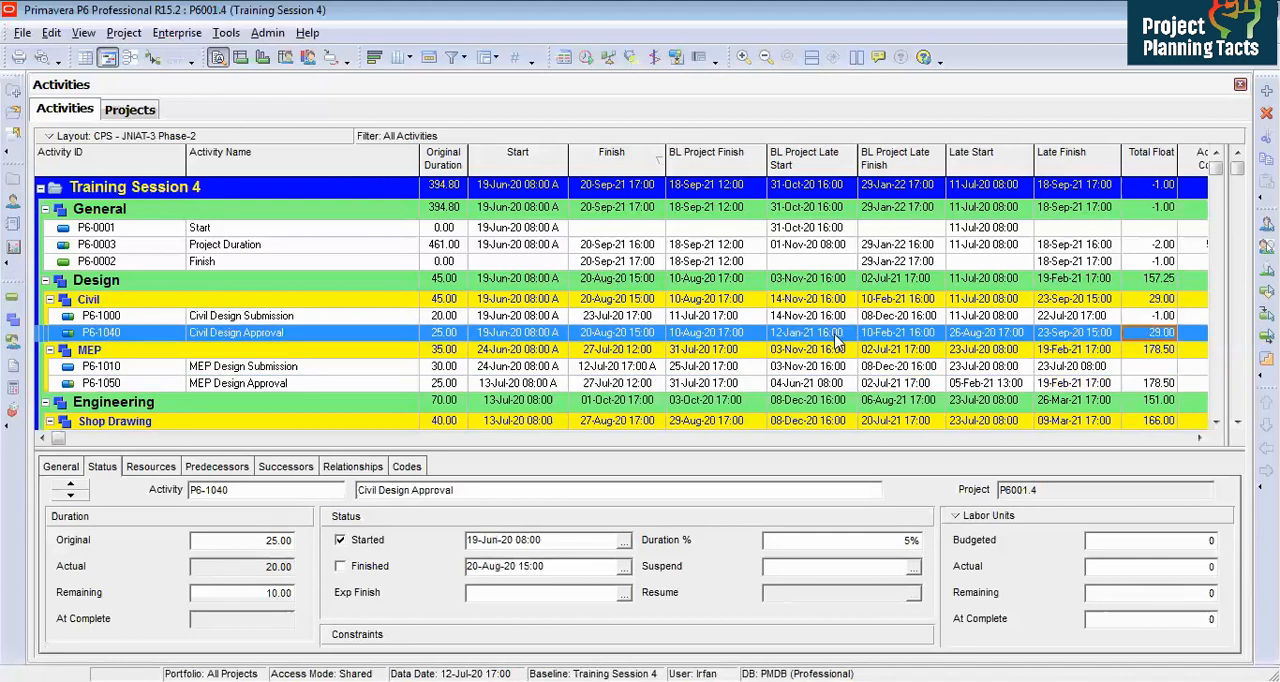
# Step: Reduce the activity table to Activity ID, Activity Name, Original Duration, Start, Finish and Activity % Complete columns
pyautogui.click(616, 316)
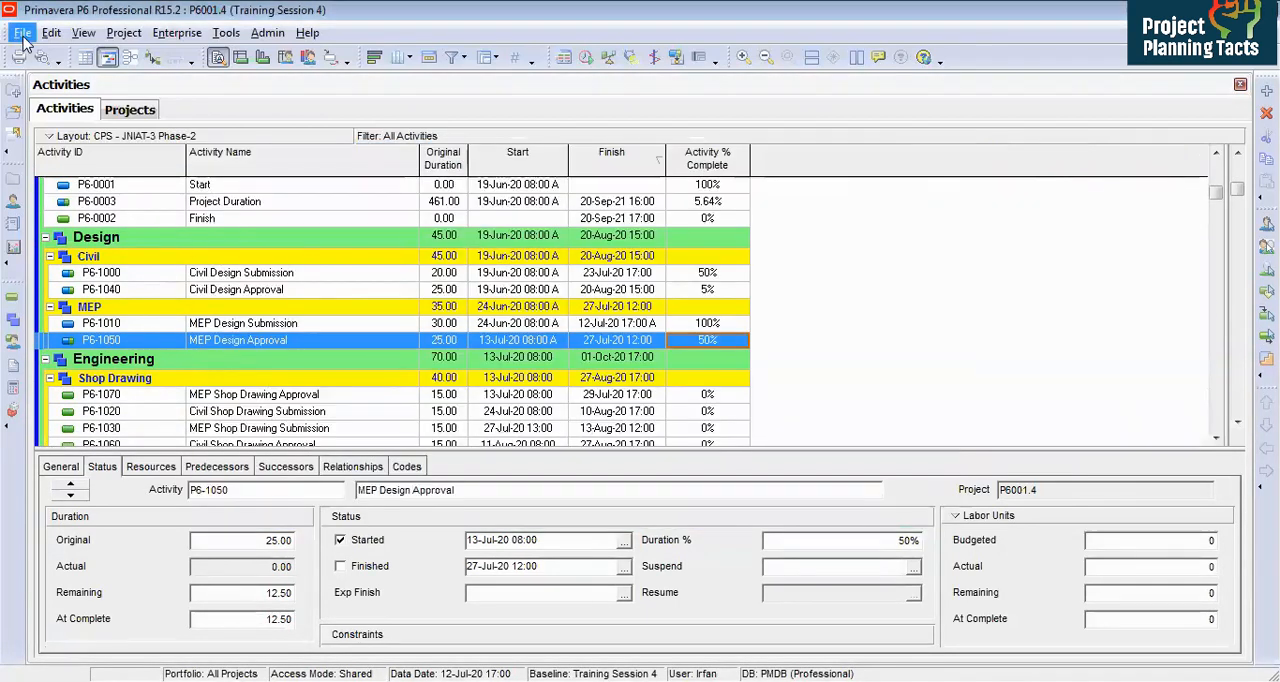
# Step: Start a spreadsheet export of Activities for the open project P6001.4
pyautogui.click(22, 33)
pyautogui.click(45, 100)
pyautogui.click(500, 386)
pyautogui.click(740, 508)
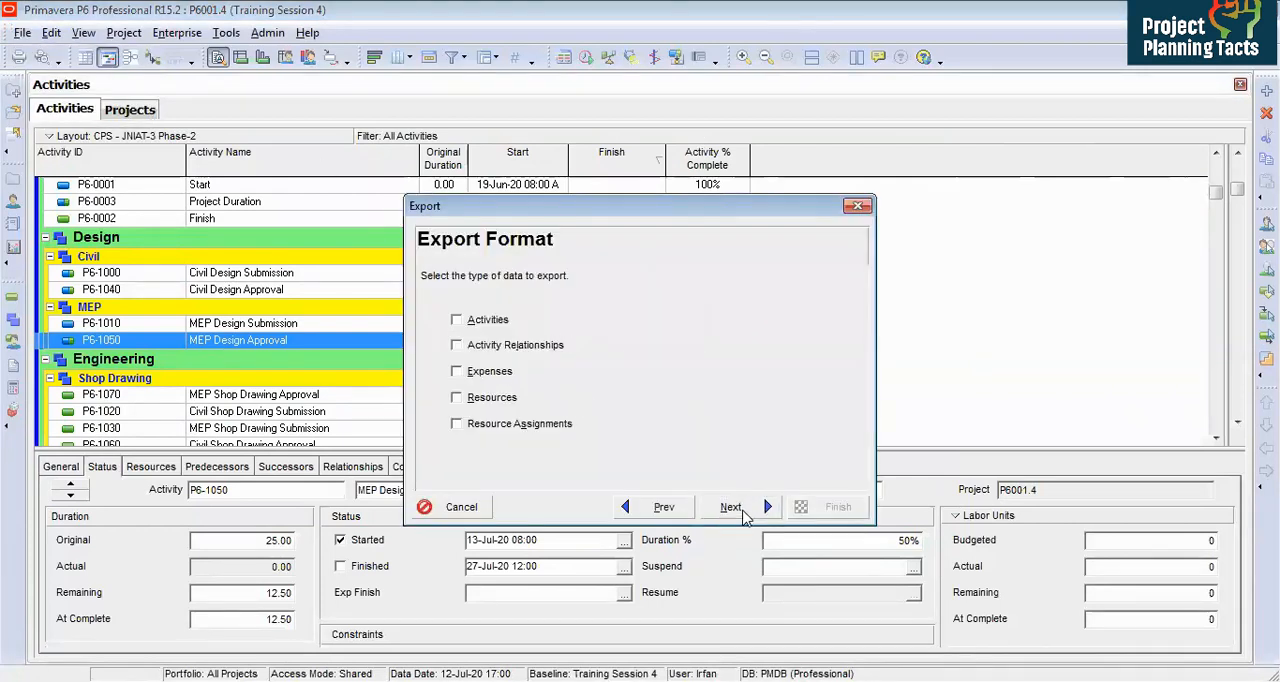
pyautogui.click(486, 322)
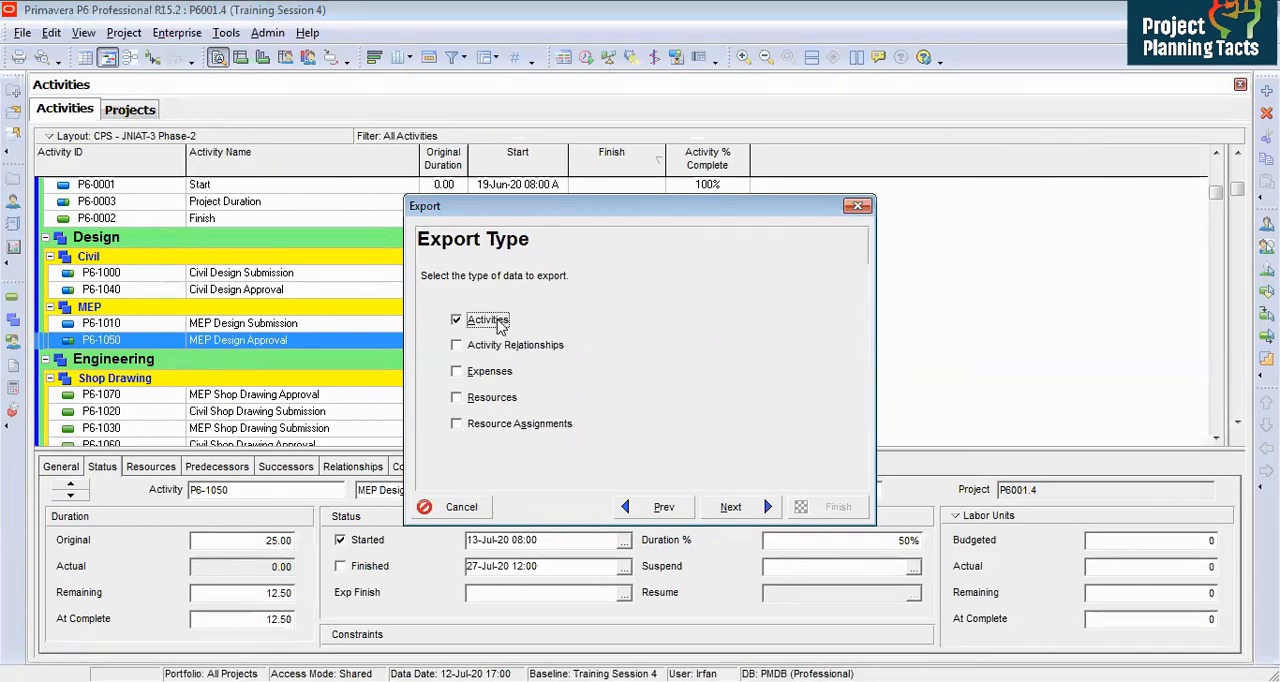
pyautogui.click(734, 508)
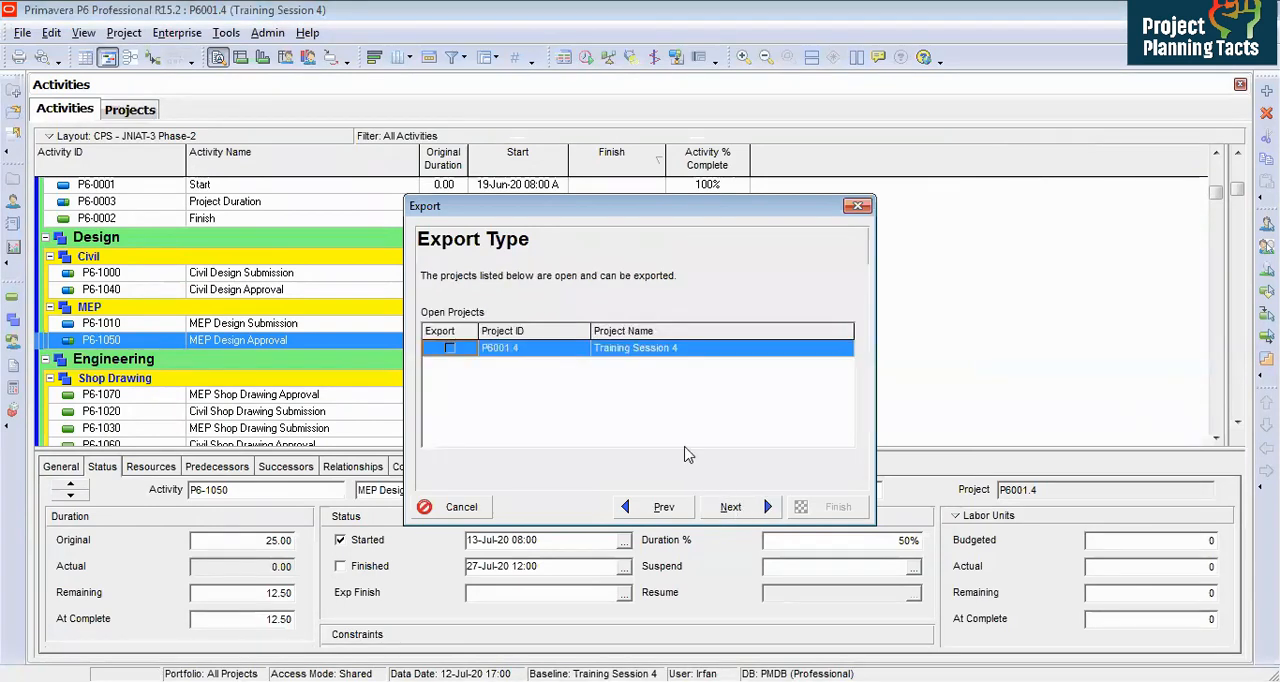
pyautogui.click(746, 510)
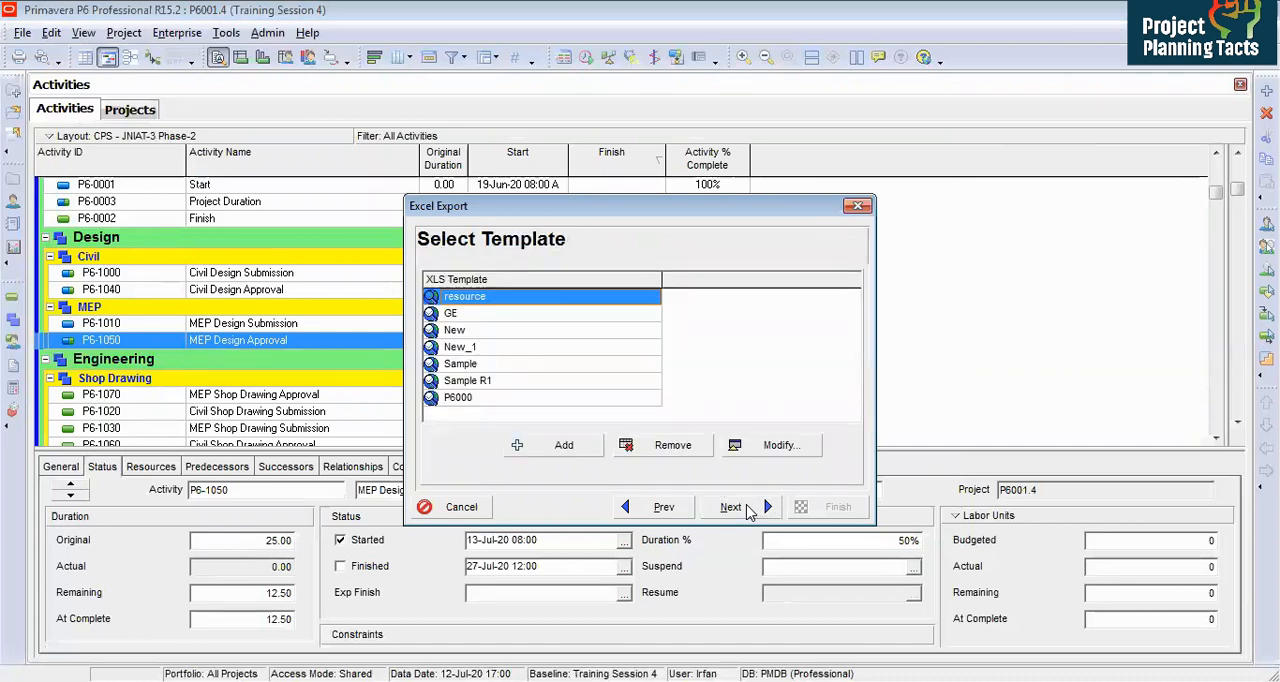
# Step: Modify the resource export template, removing Start and Finish from its selected columns
pyautogui.click(750, 449)
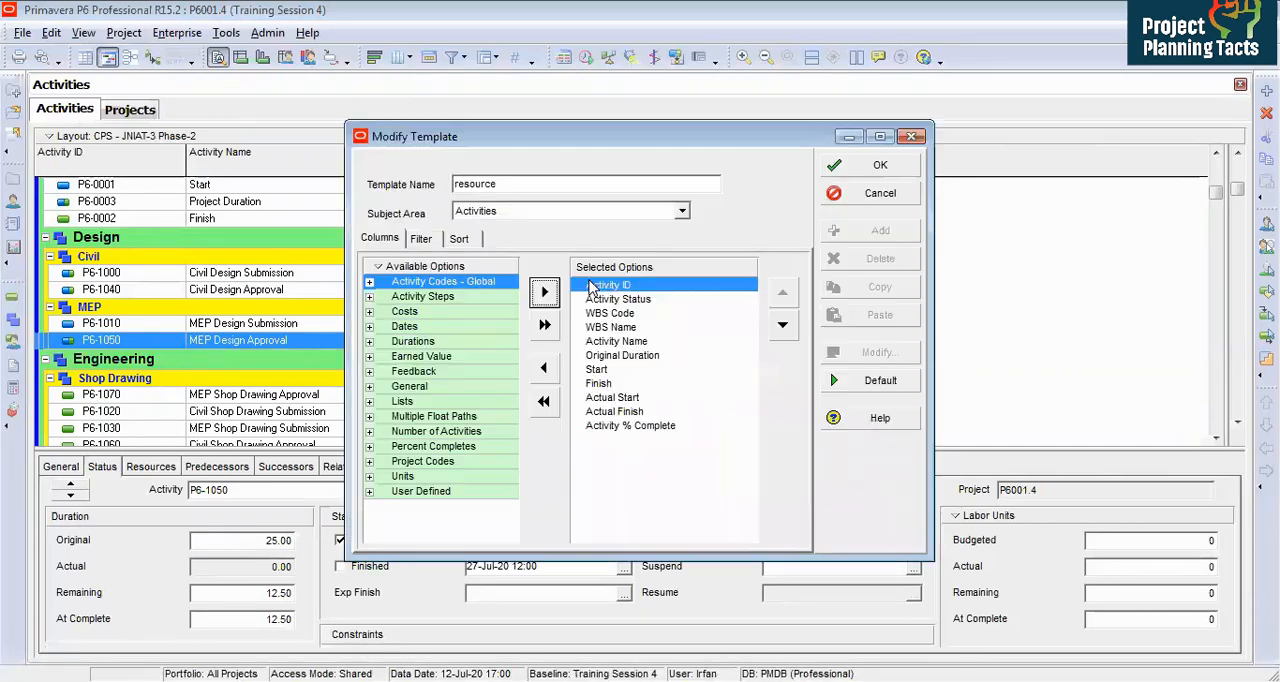
pyautogui.click(616, 372)
pyautogui.doubleClick(616, 372)
pyautogui.doubleClick(616, 372)
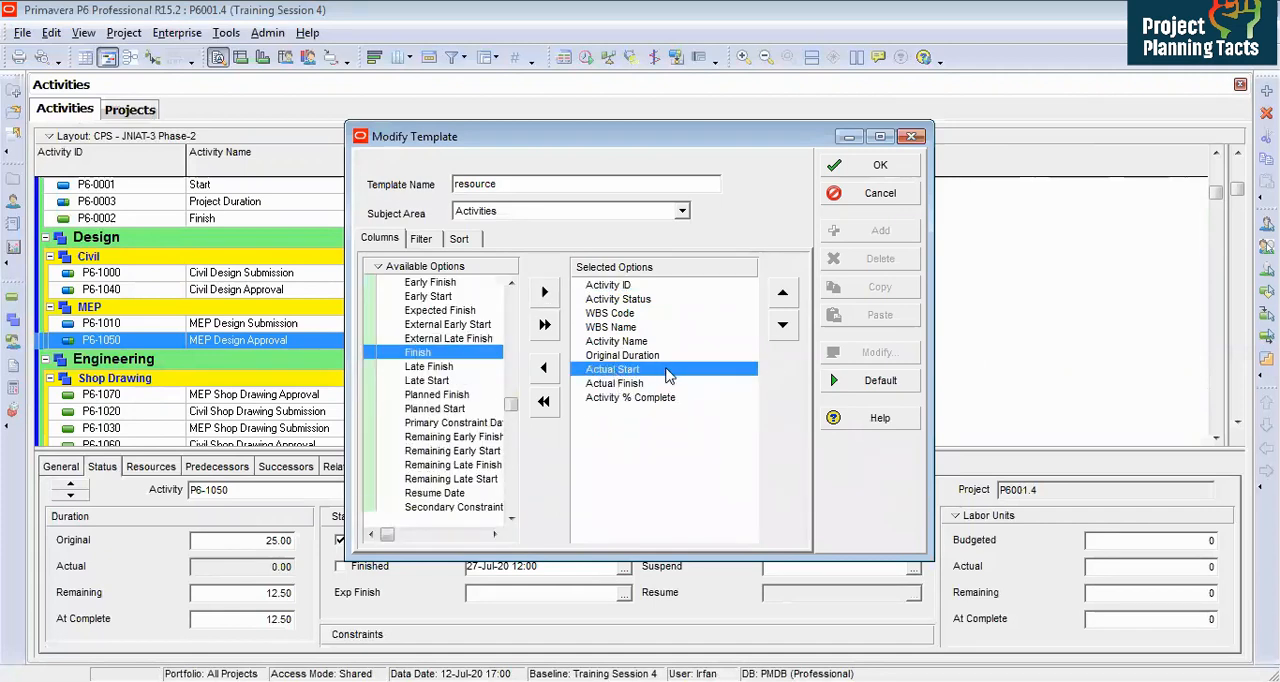
pyautogui.click(645, 385)
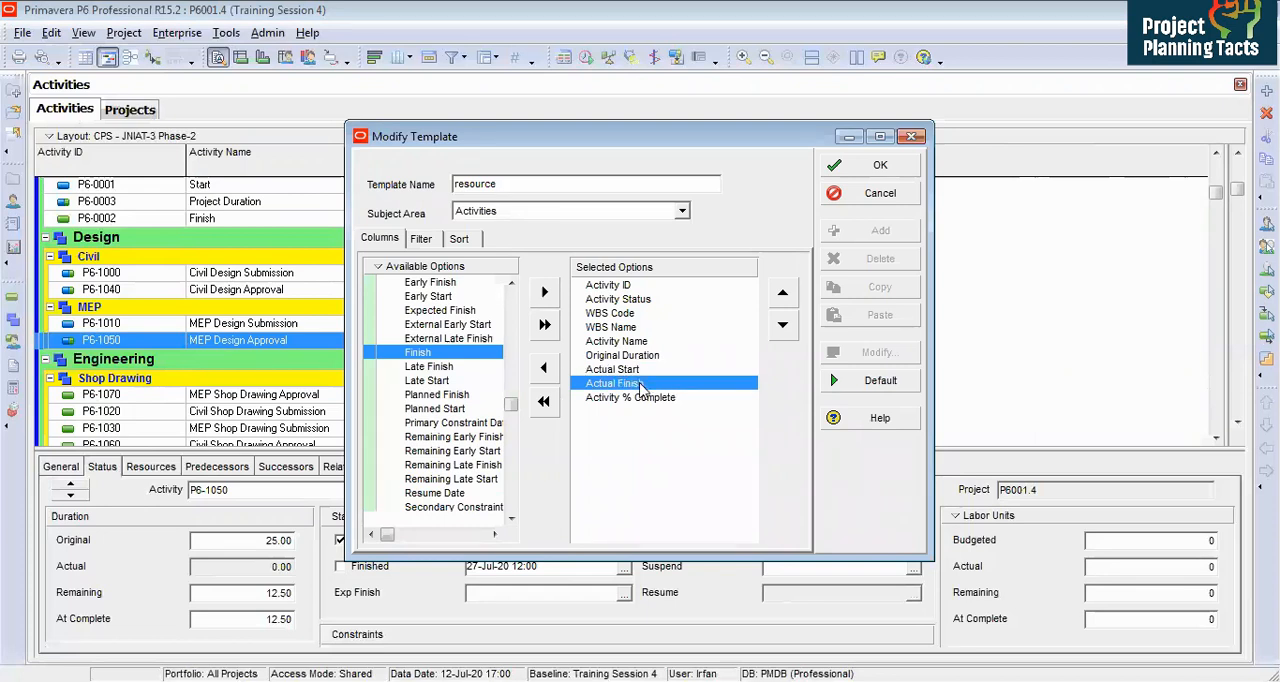
pyautogui.click(657, 398)
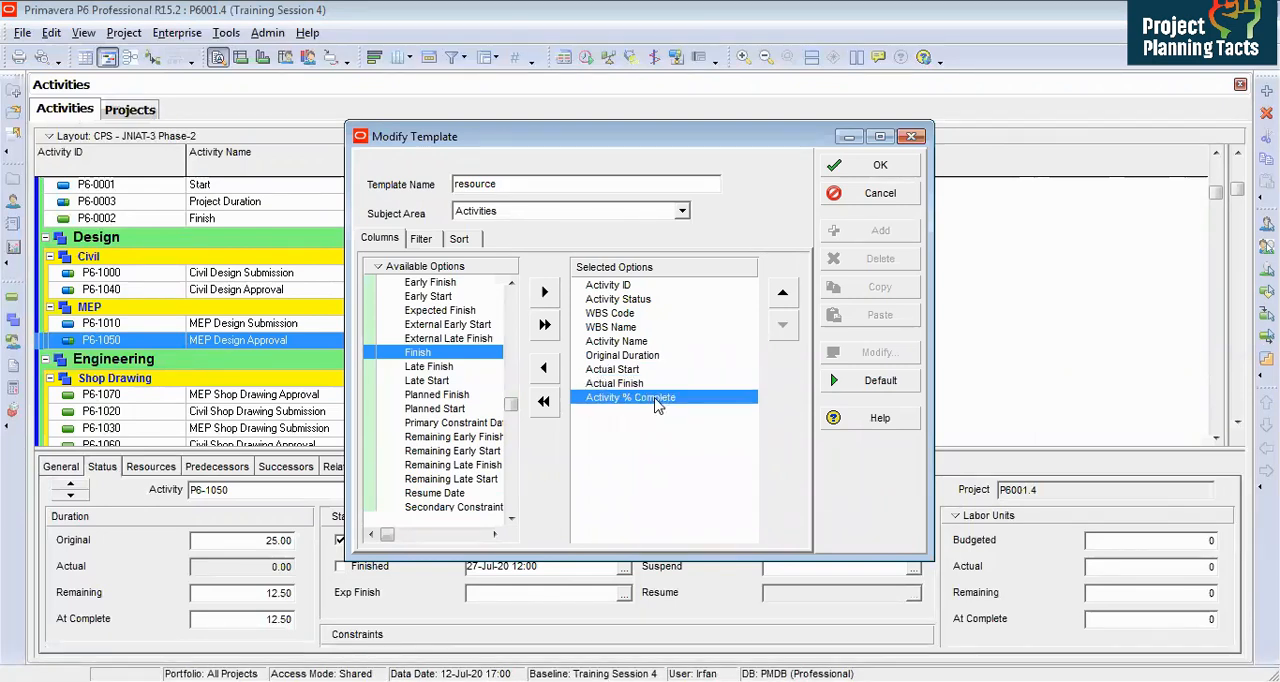
pyautogui.click(853, 165)
# Step: Save the export as P6001.4-Activities in the Excel folder and finish the export
pyautogui.click(730, 507)
pyautogui.click(750, 336)
pyautogui.click(746, 338)
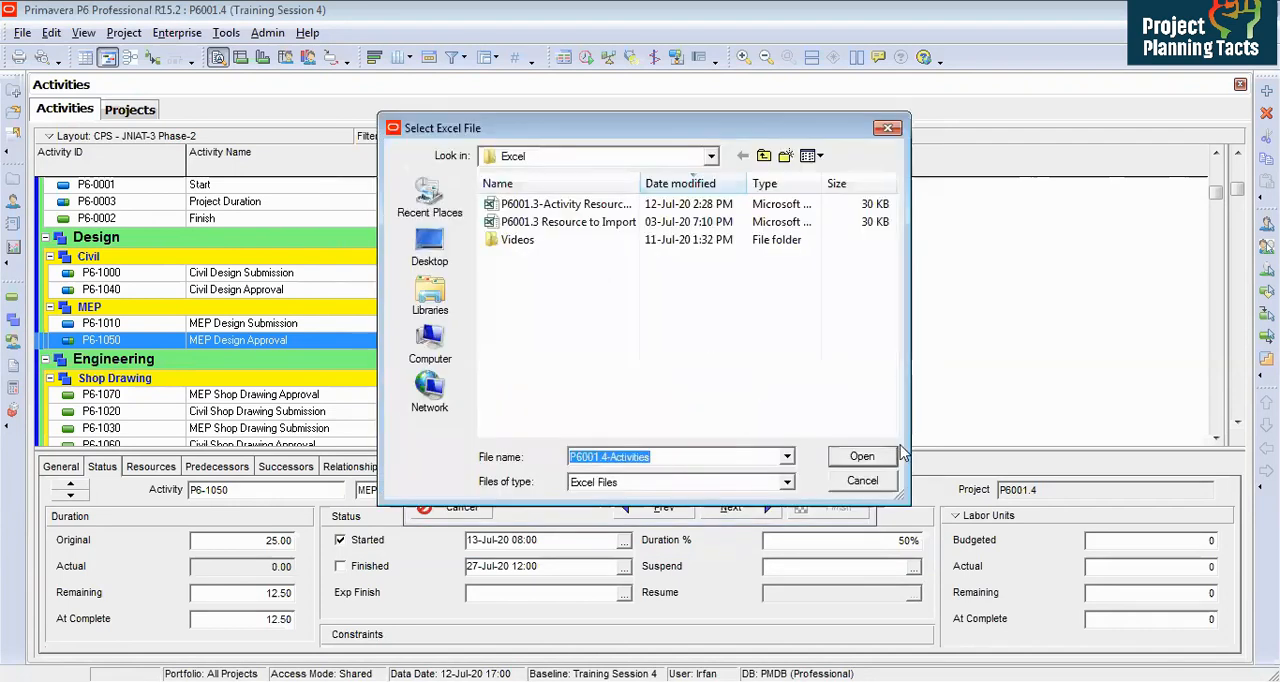
pyautogui.click(862, 456)
pyautogui.click(740, 507)
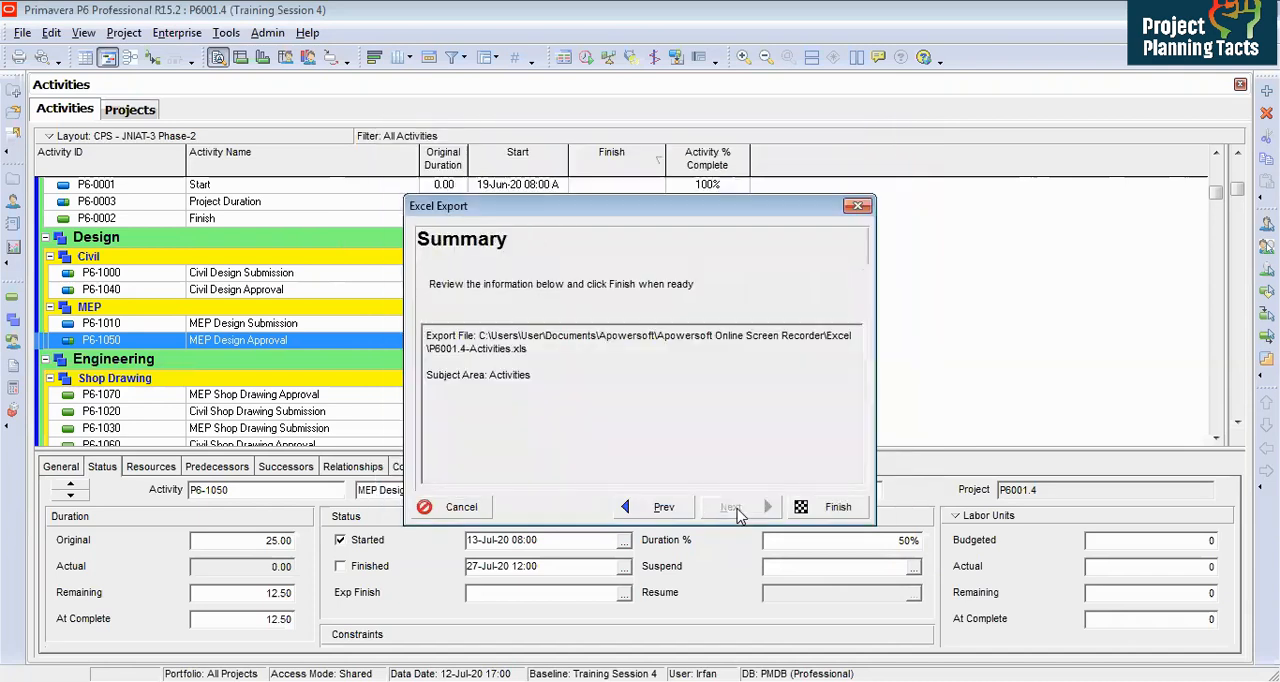
pyautogui.click(835, 507)
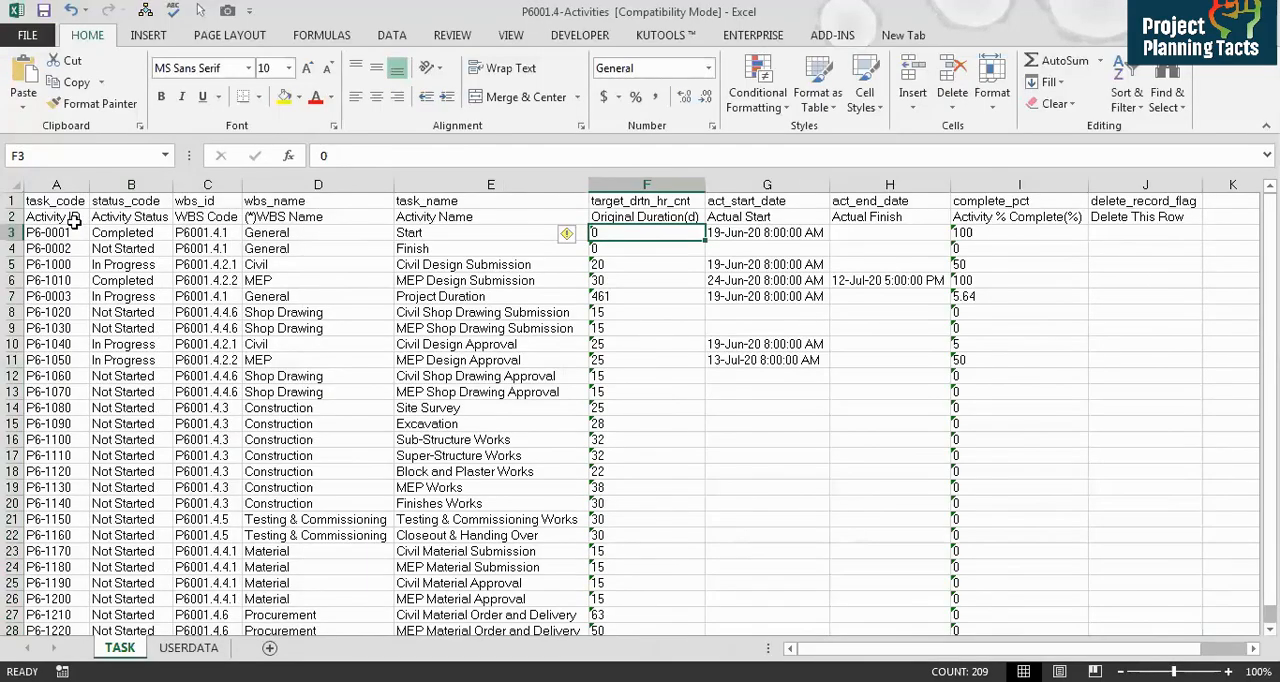
# Step: Review the exported sheet's column headers and activity progress values
pyautogui.click(73, 220)
pyautogui.click(155, 216)
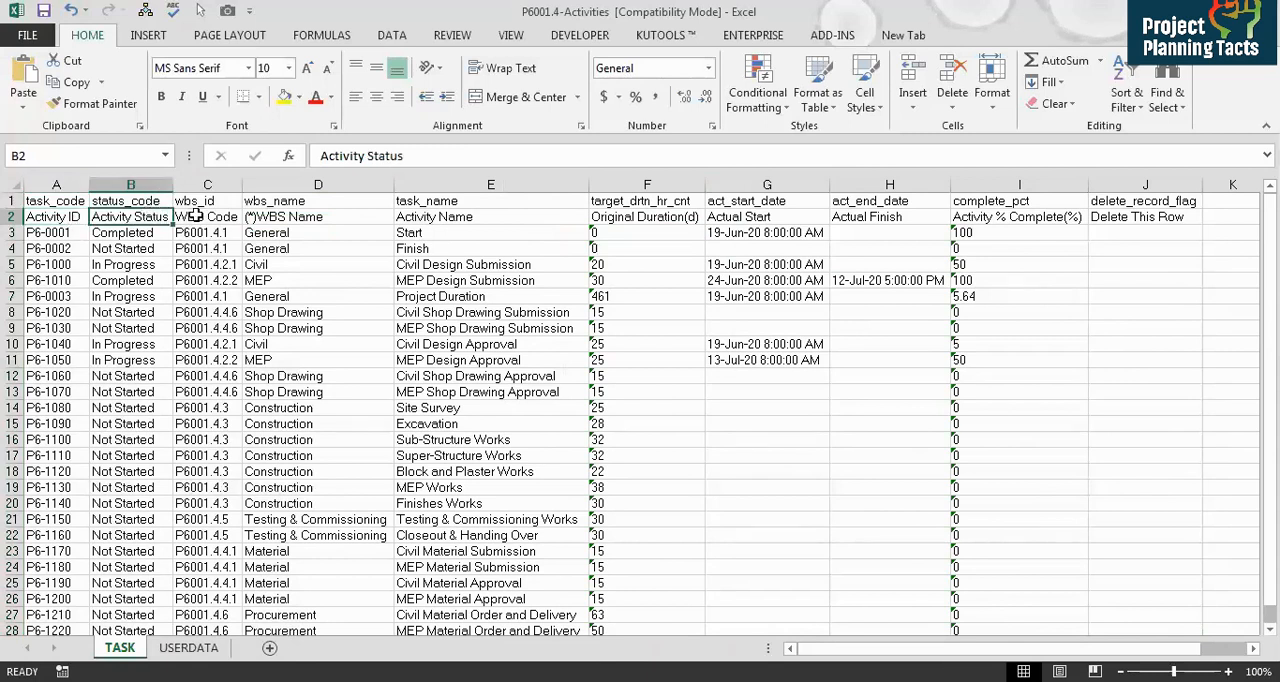
pyautogui.click(201, 216)
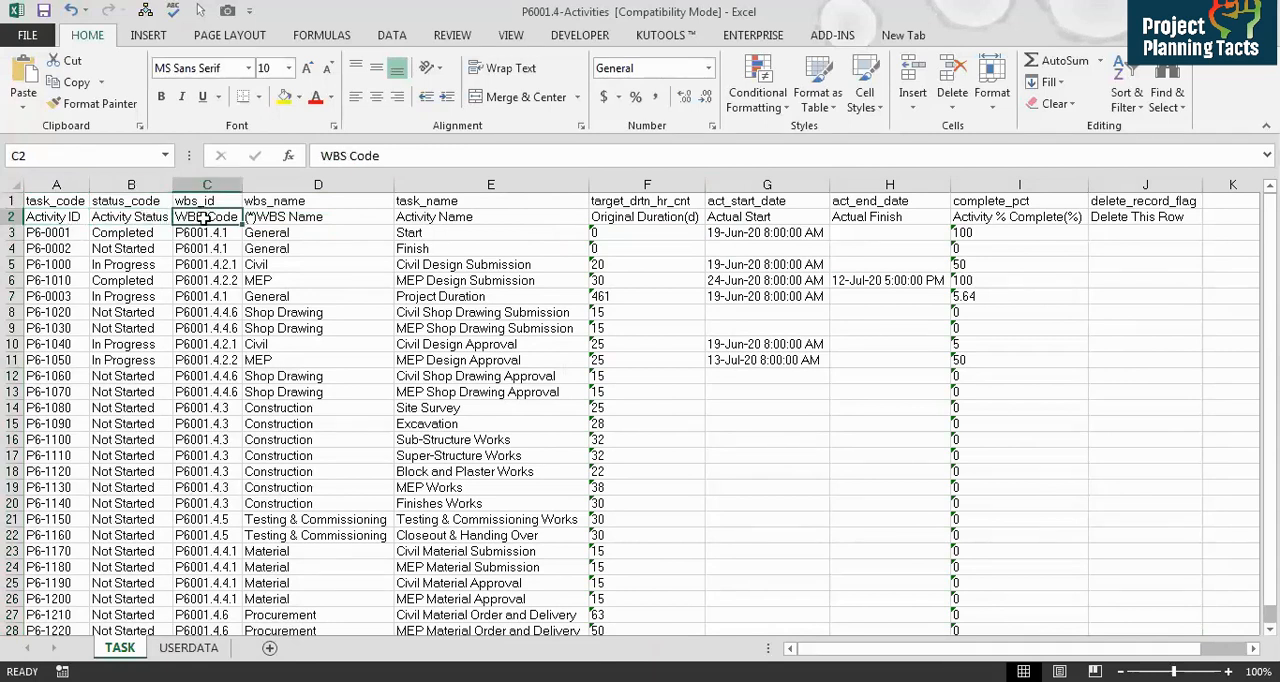
pyautogui.click(334, 215)
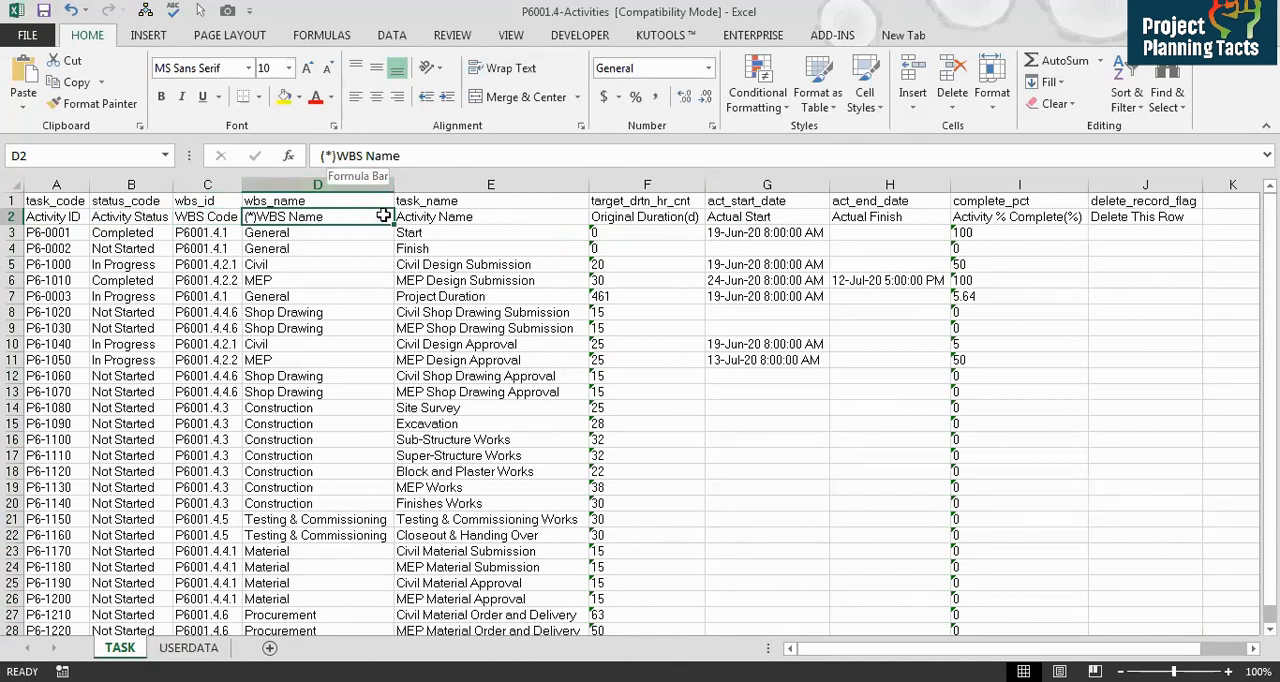
pyautogui.click(464, 216)
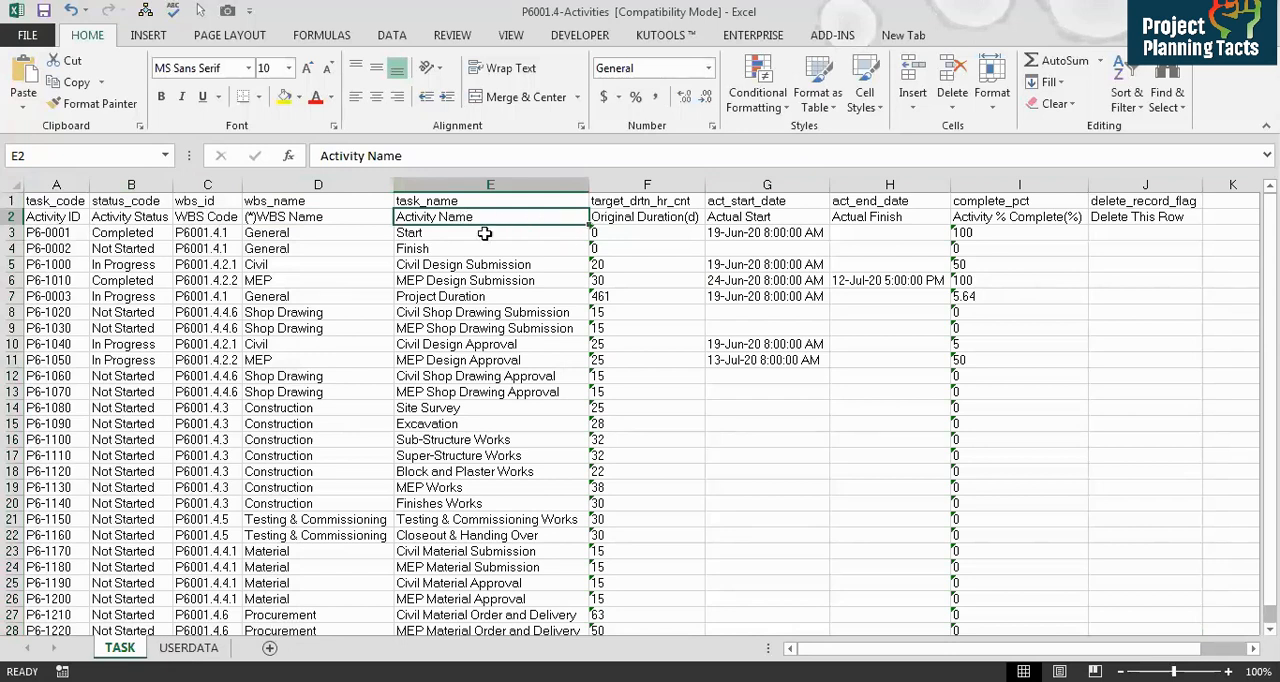
pyautogui.click(484, 233)
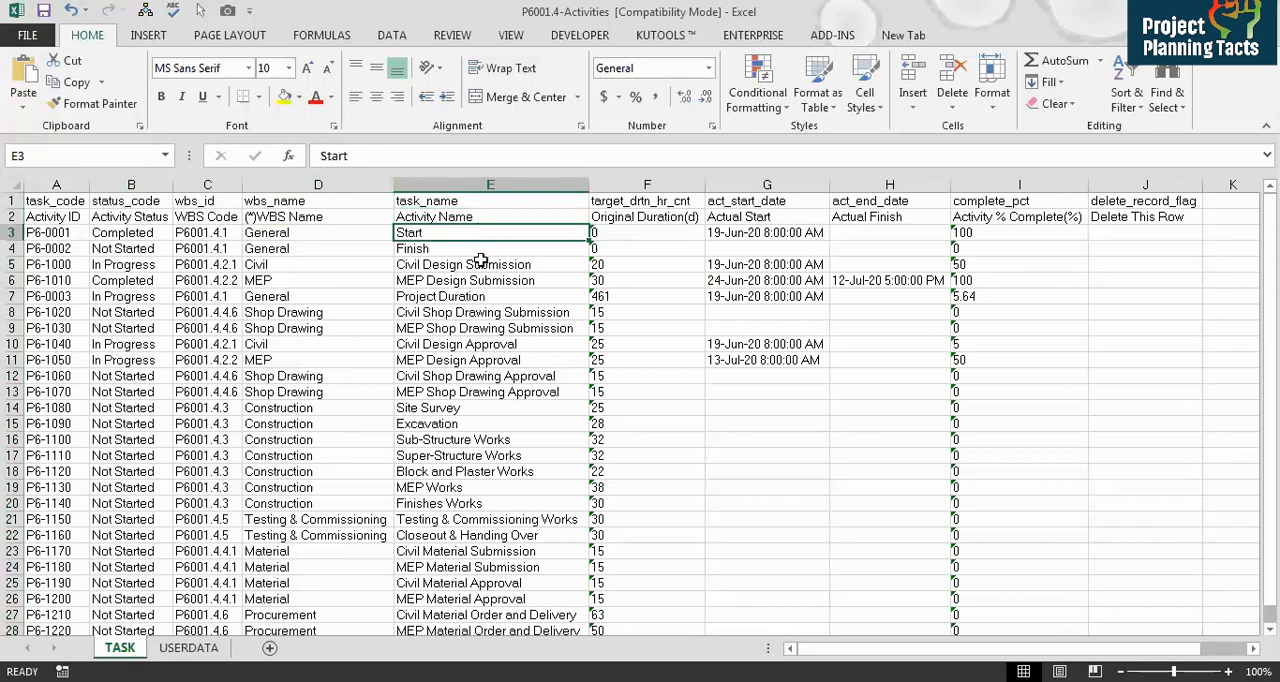
pyautogui.click(650, 218)
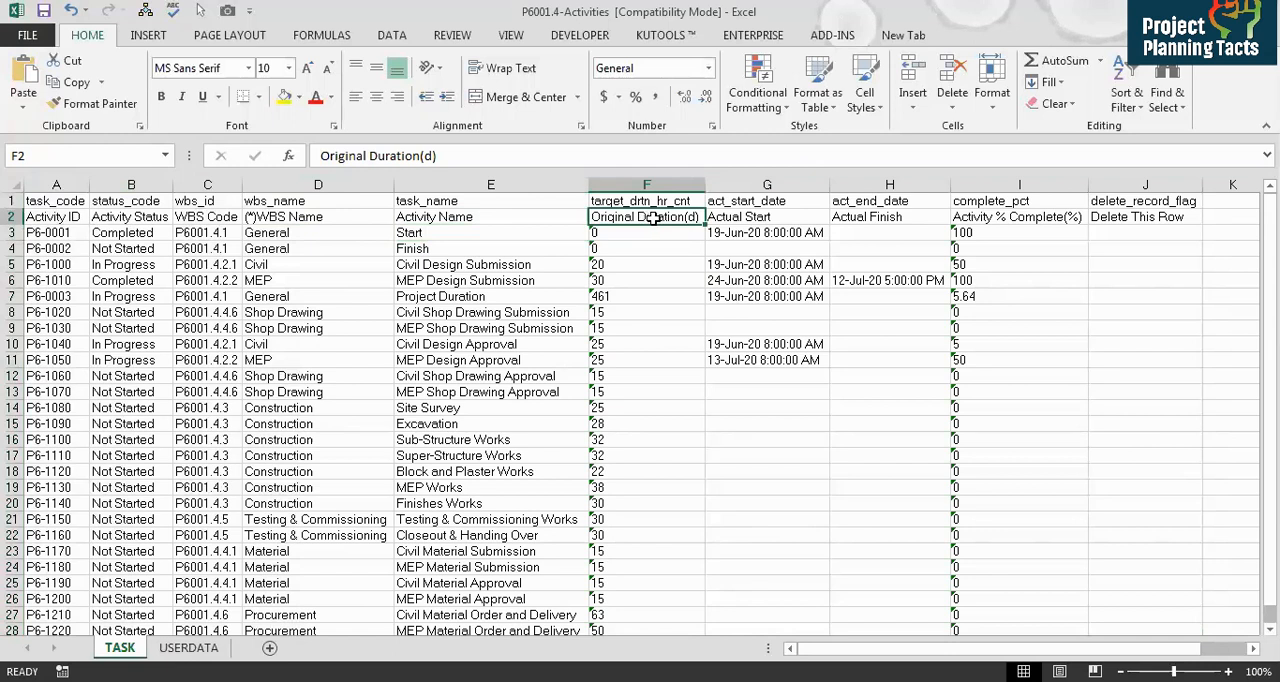
pyautogui.click(738, 218)
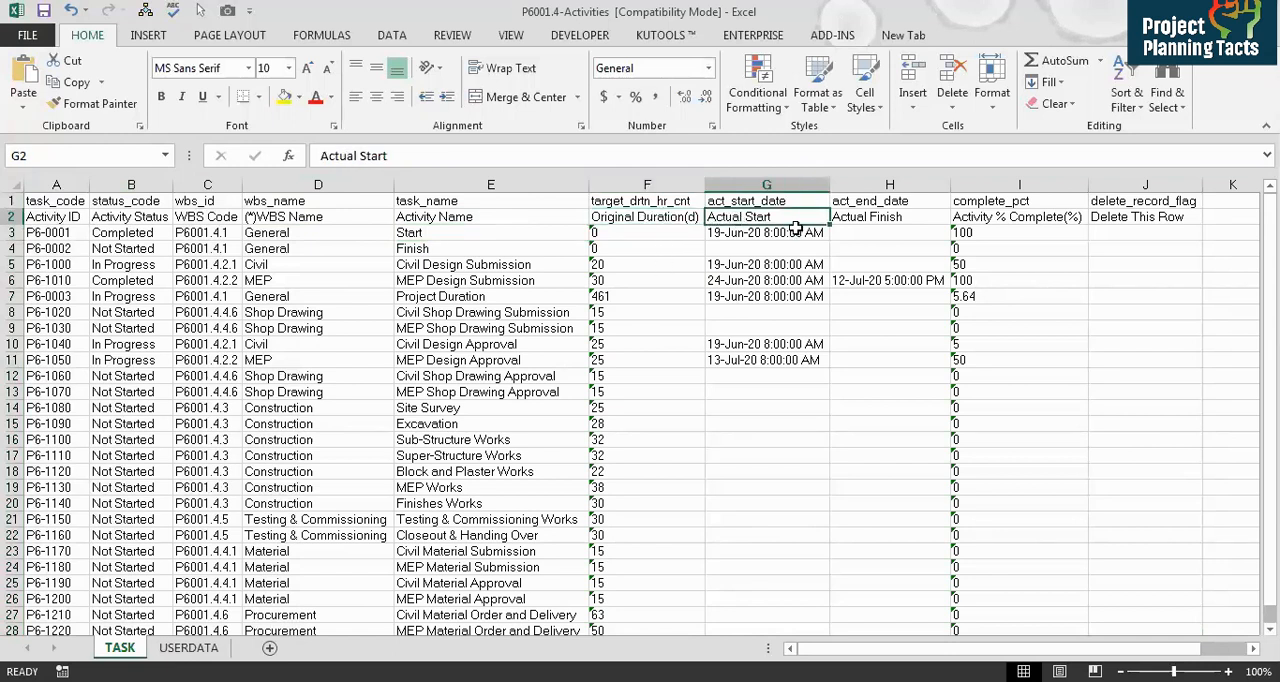
pyautogui.click(874, 219)
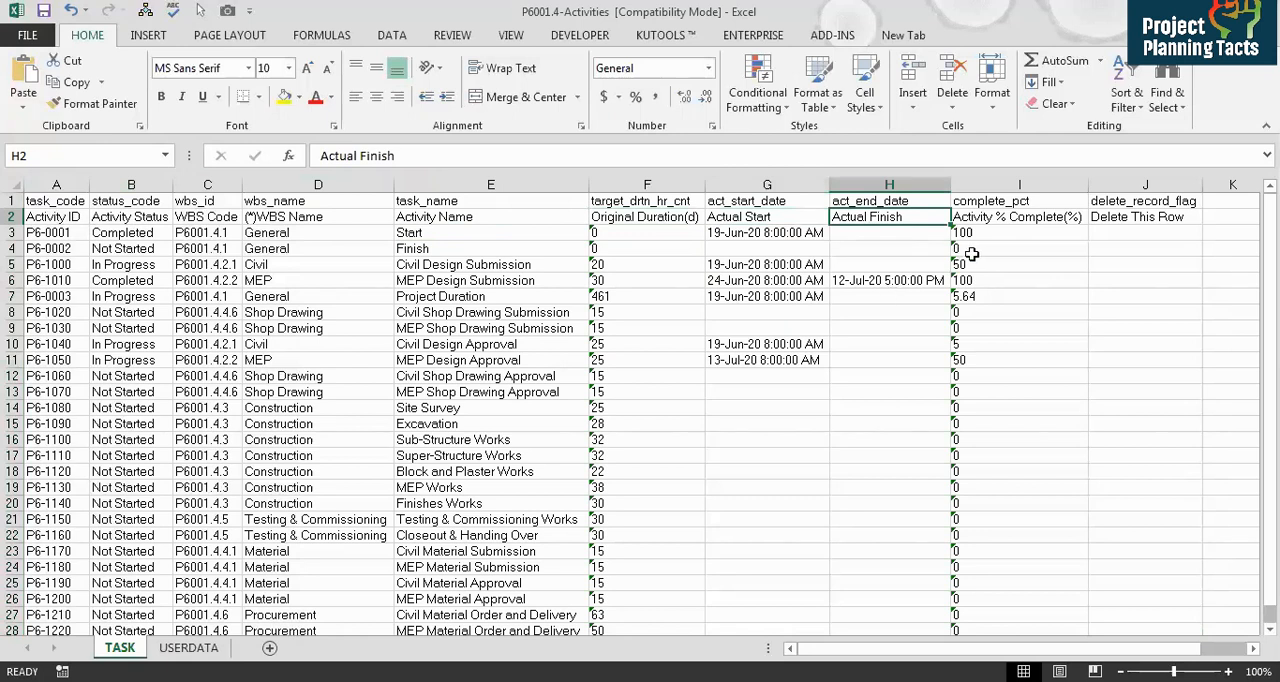
pyautogui.click(992, 220)
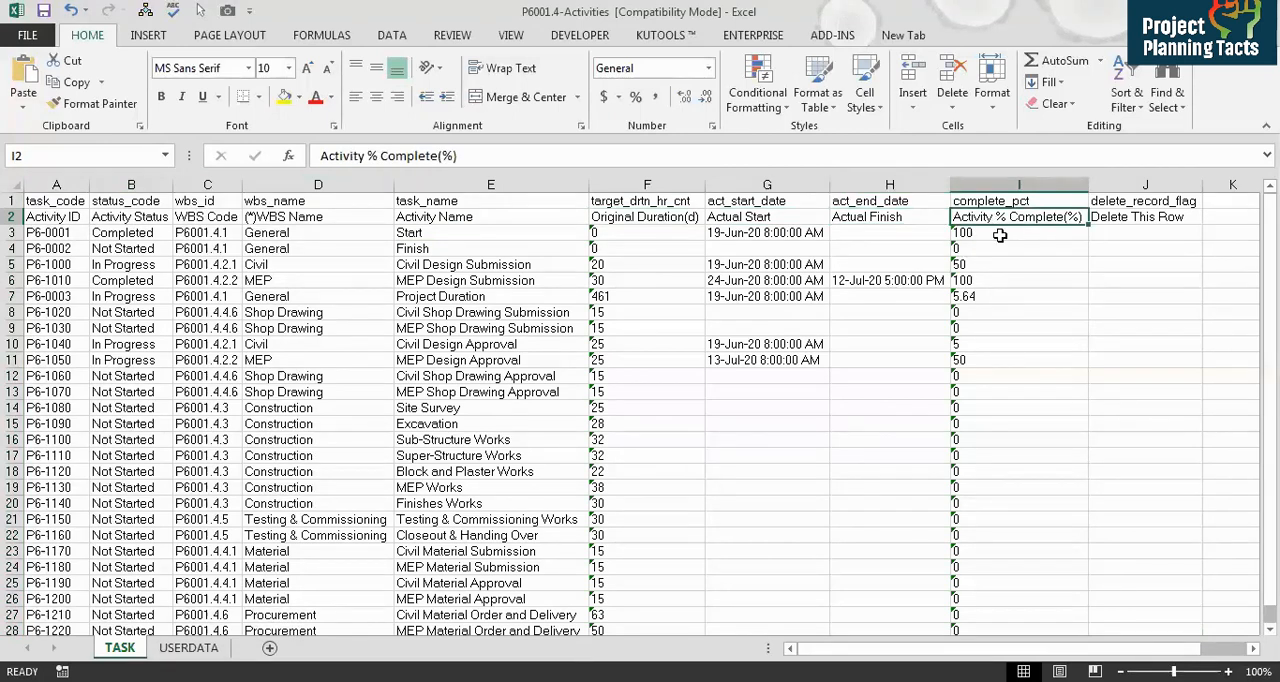
pyautogui.click(1004, 298)
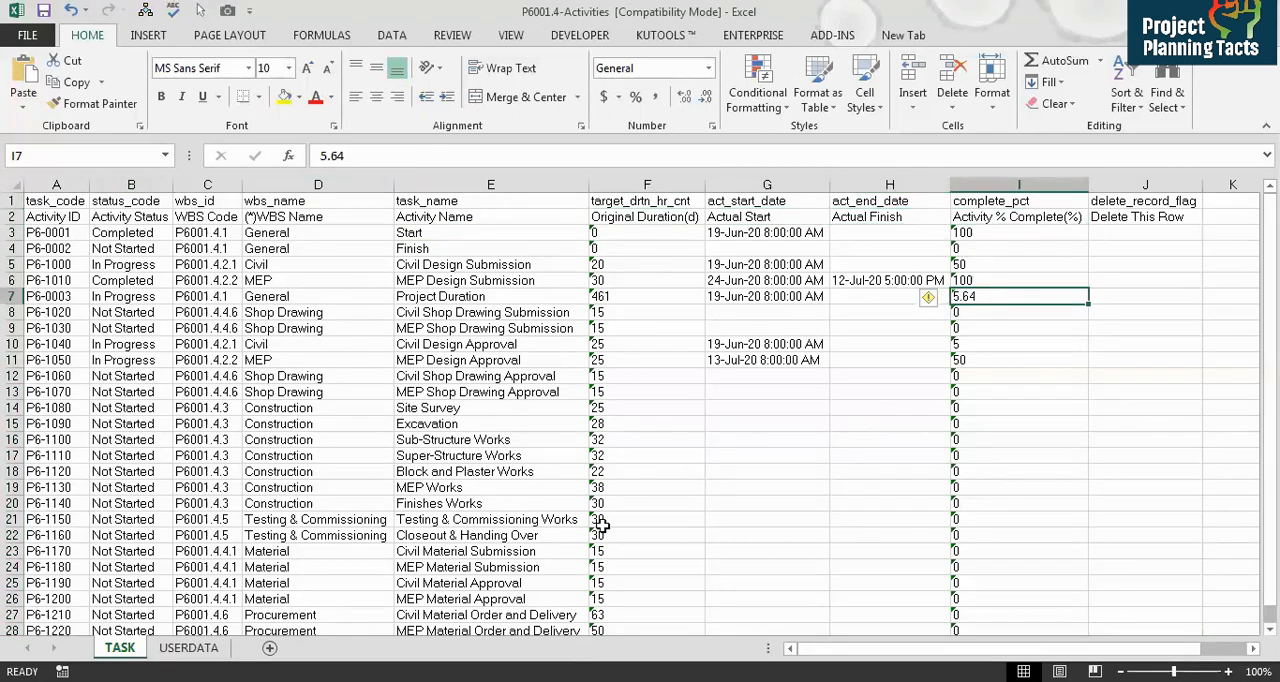
pyautogui.click(458, 360)
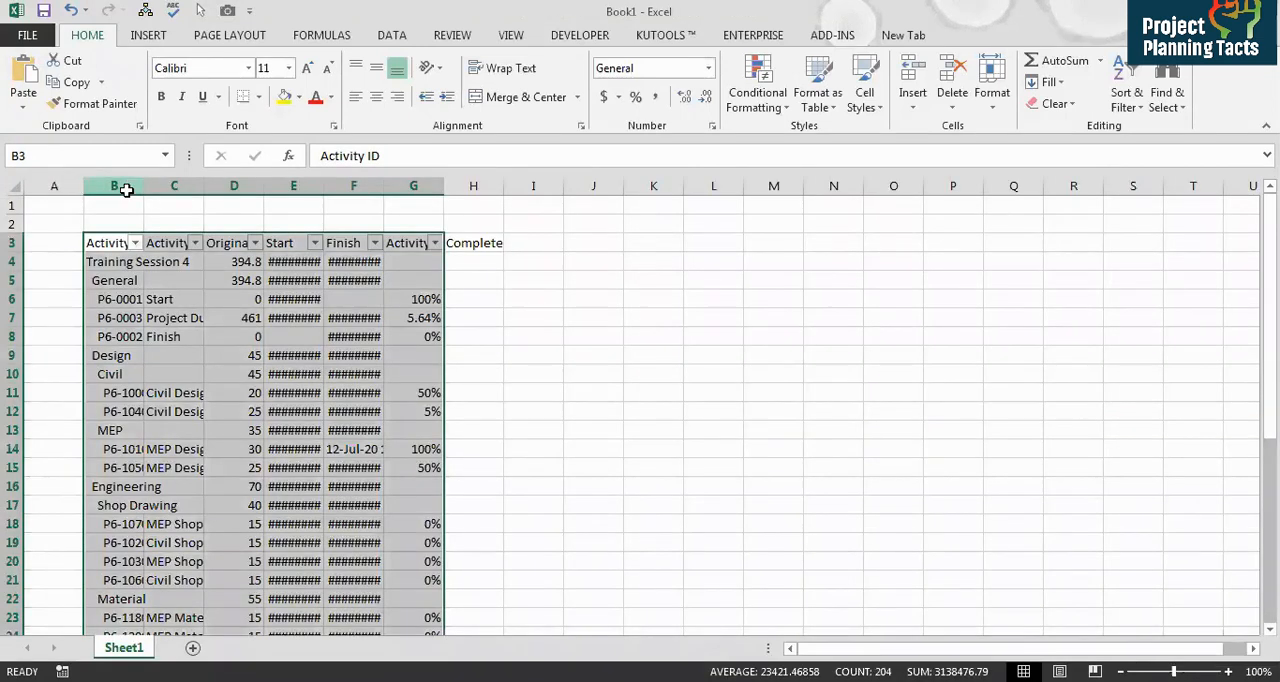
# Step: Widen the columns of the pasted activity table in Book1 to show their contents
pyautogui.moveTo(126, 188); pyautogui.dragTo(155, 187)
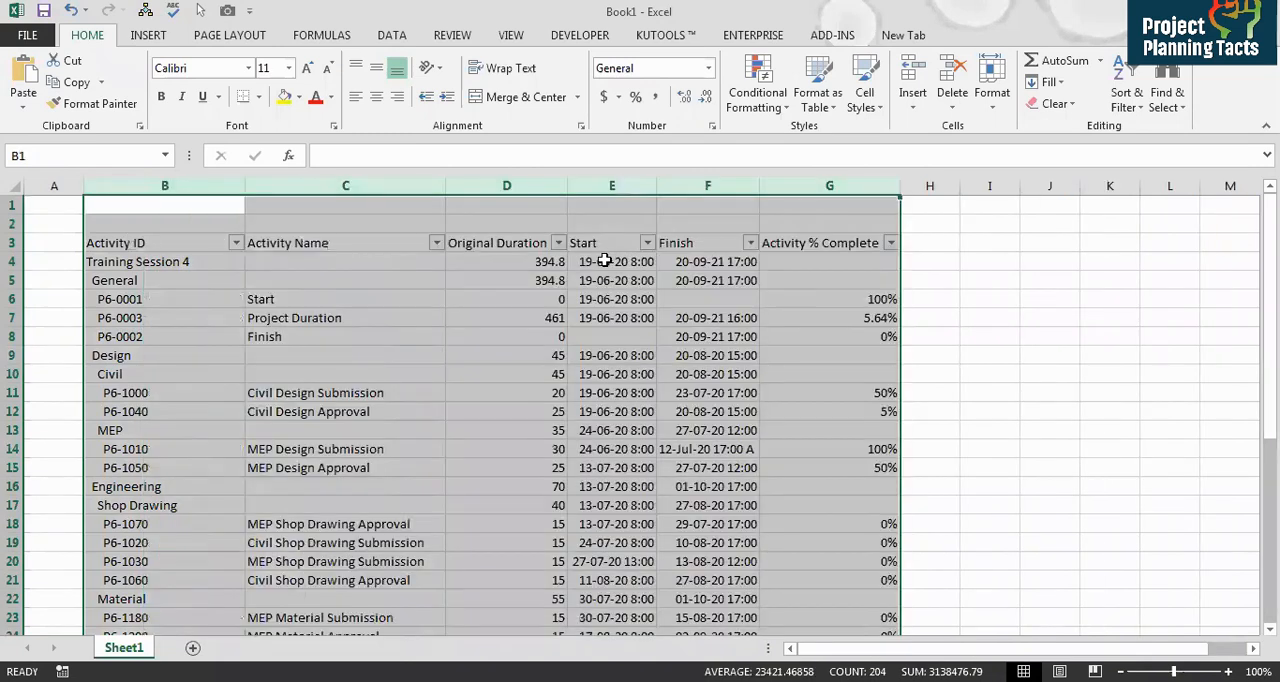
pyautogui.click(603, 261)
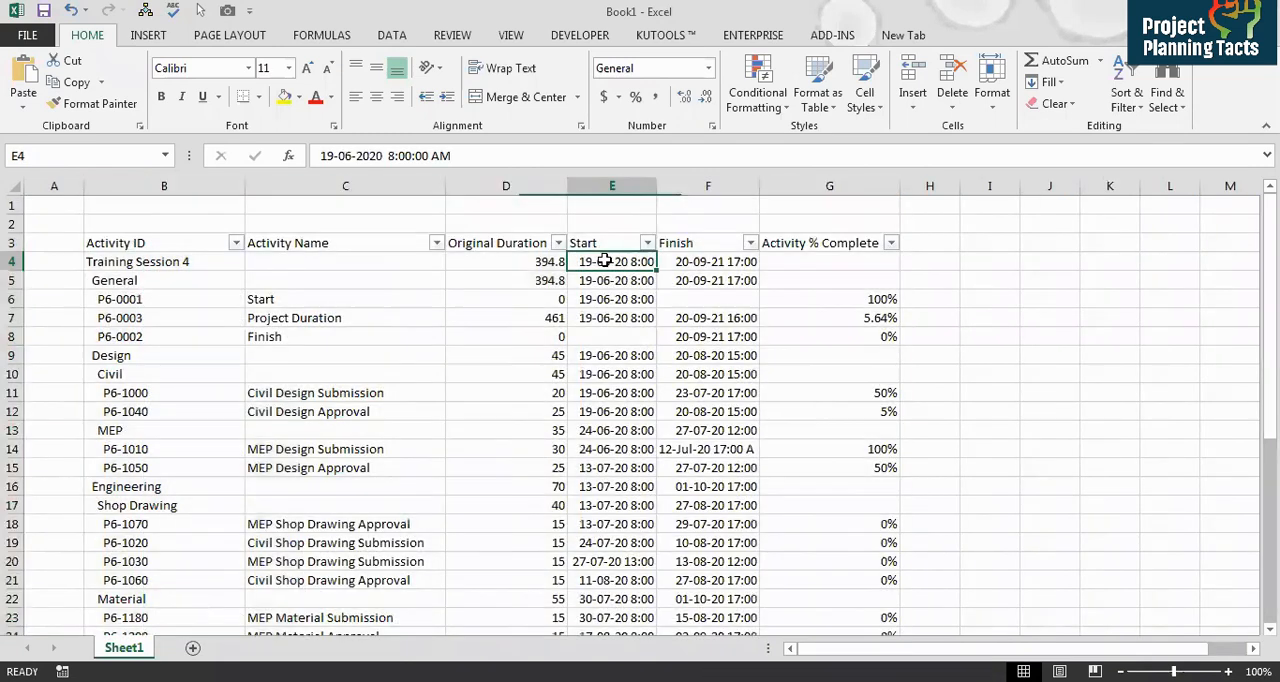
# Step: Set MEP Shop Drawing Approval's Activity % Complete to 20%
pyautogui.click(314, 393)
pyautogui.press('Down')
pyautogui.press('Down')
pyautogui.press('Down')
pyautogui.press('Down')
pyautogui.press('Down')
pyautogui.press('Down')
pyautogui.press('Down')
pyautogui.press('Down')
pyautogui.press('Down')
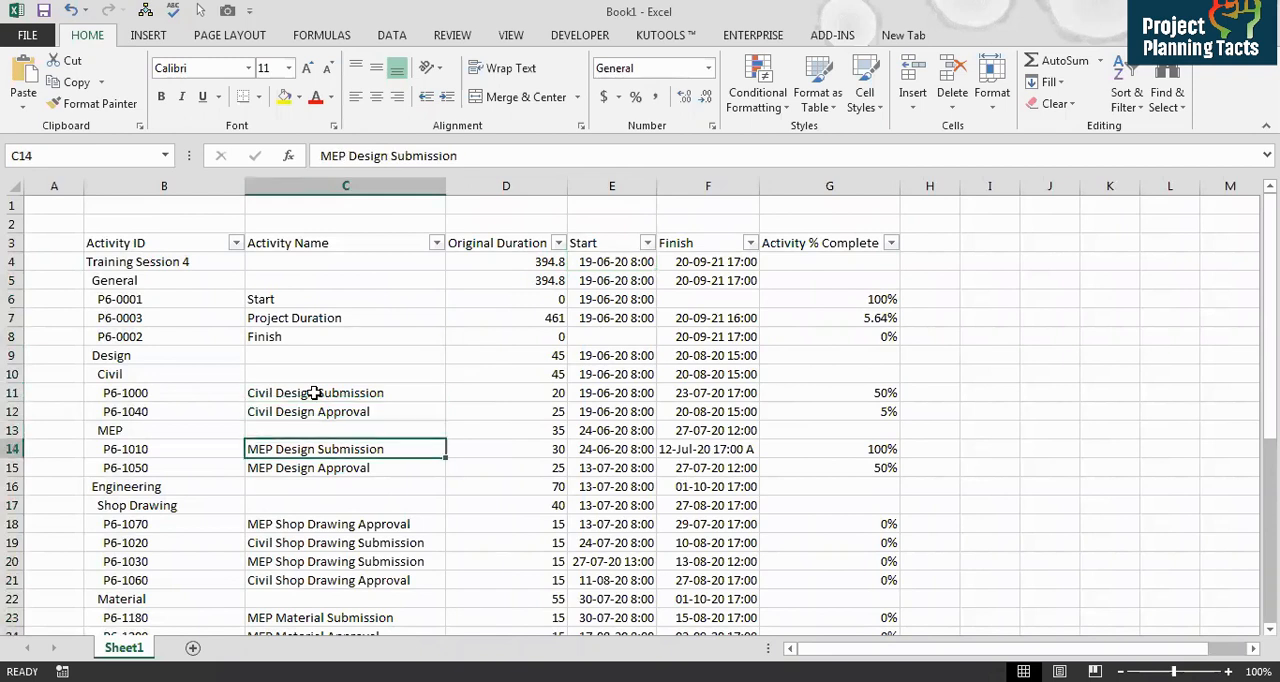
pyautogui.press('Down')
pyautogui.press('Down')
pyautogui.press('Up')
pyautogui.press('Up')
pyautogui.press('Up')
pyautogui.press('Up')
pyautogui.hotkey('shift', 'Down')
pyautogui.hotkey('shift', 'Down')
pyautogui.hotkey('shift', 'Down')
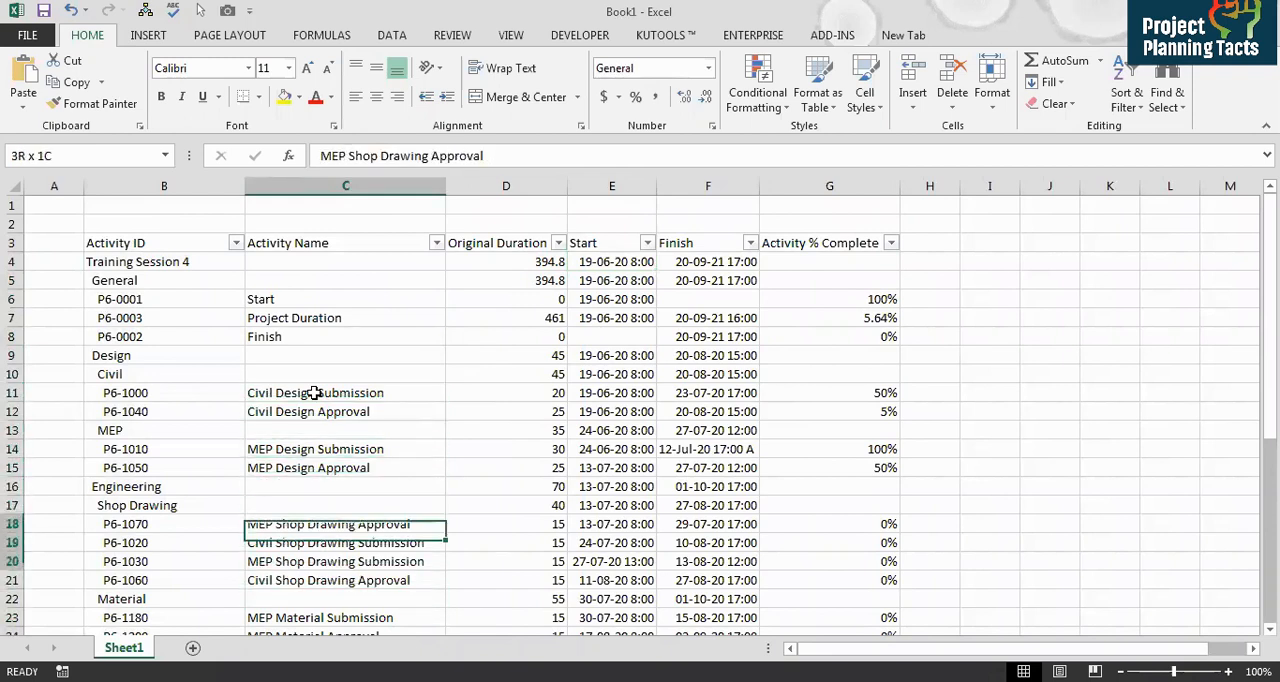
pyautogui.press('Right')
pyautogui.press('Right')
pyautogui.press('Right')
pyautogui.press('Right')
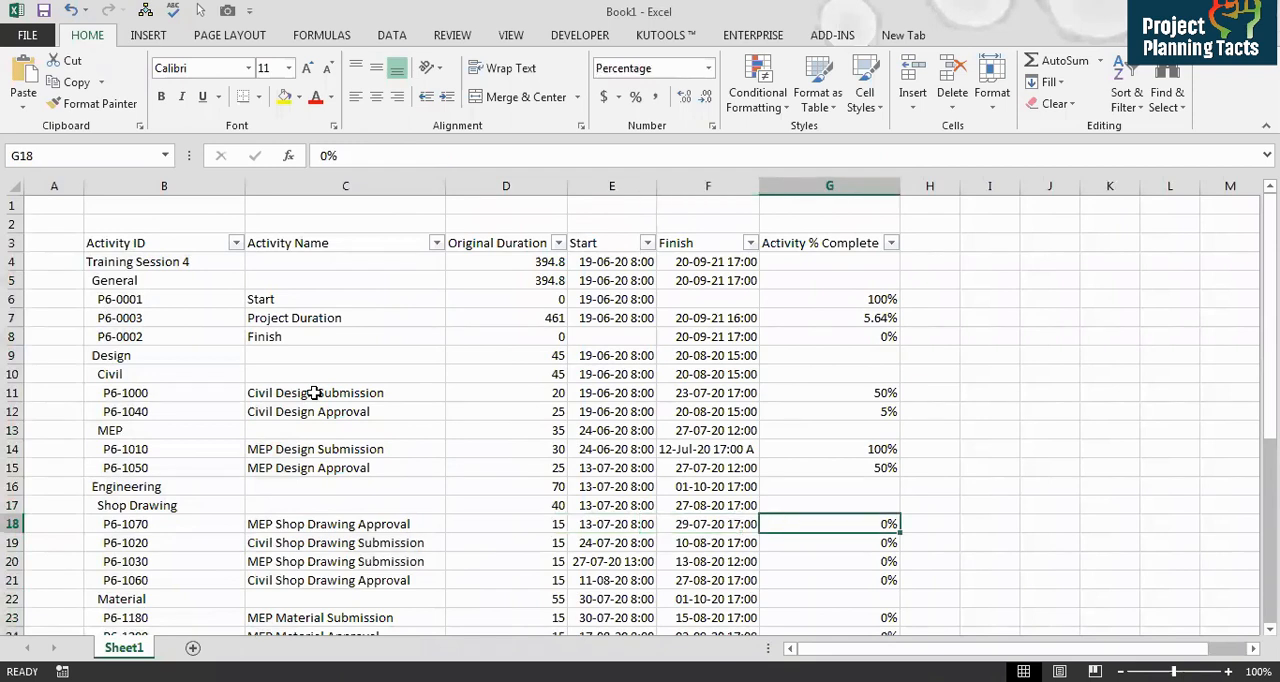
pyautogui.press('Left')
pyautogui.press('Left')
pyautogui.press('Left')
pyautogui.press('Left')
pyautogui.press('Right')
pyautogui.press('Right')
pyautogui.press('Right')
pyautogui.press('Right')
pyautogui.write('20')
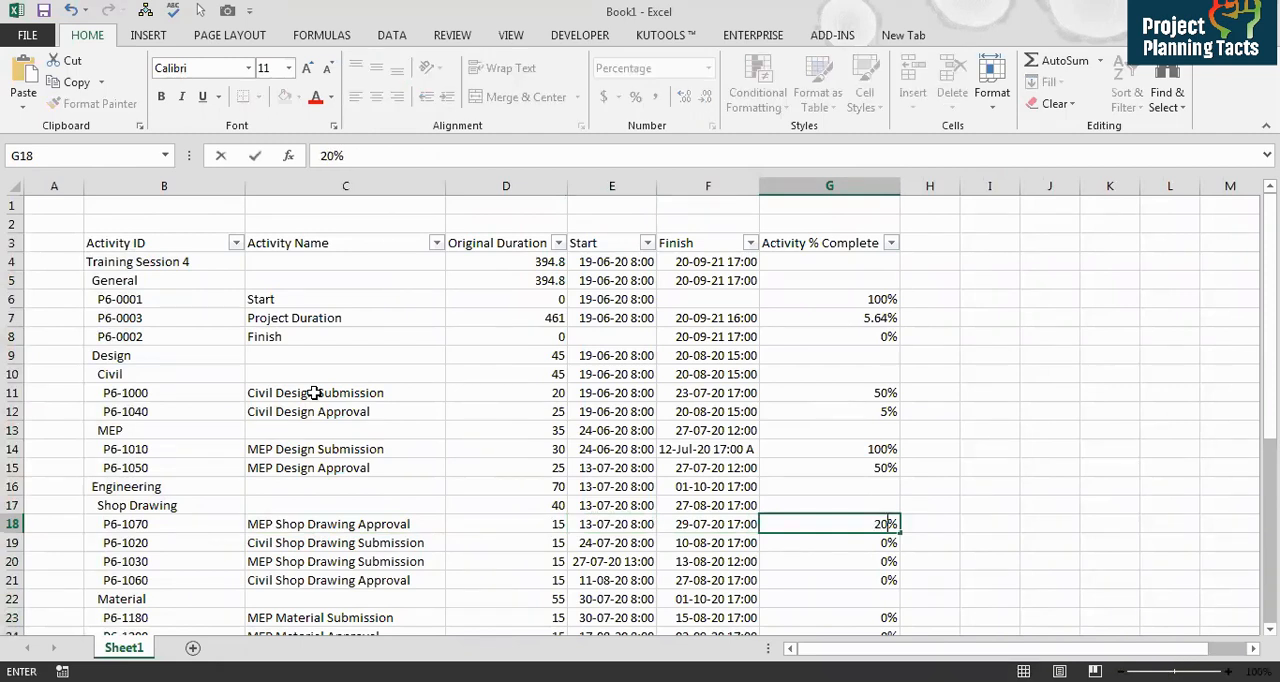
pyautogui.press('Return')
# Step: Set Civil Shop Drawing Submission's Activity % Complete to 5%
pyautogui.press('Left')
pyautogui.press('Left')
pyautogui.press('Left')
pyautogui.press('Left')
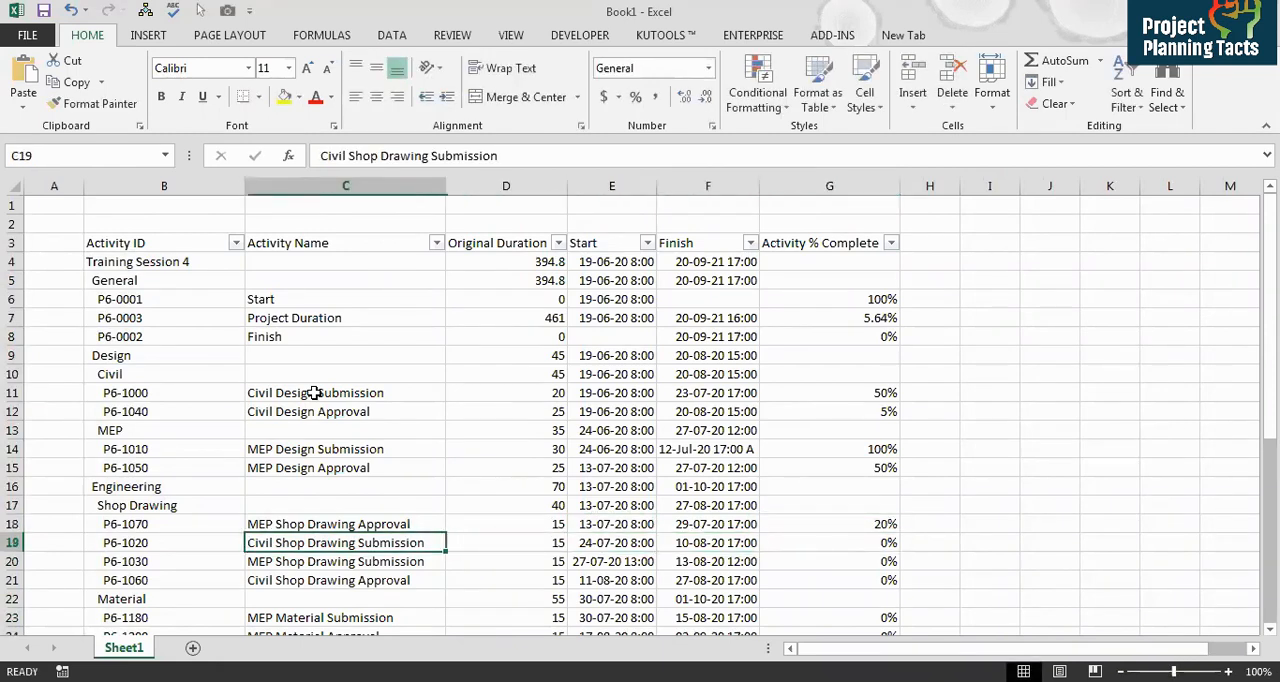
pyautogui.press('Right')
pyautogui.press('Right')
pyautogui.press('Right')
pyautogui.press('Right')
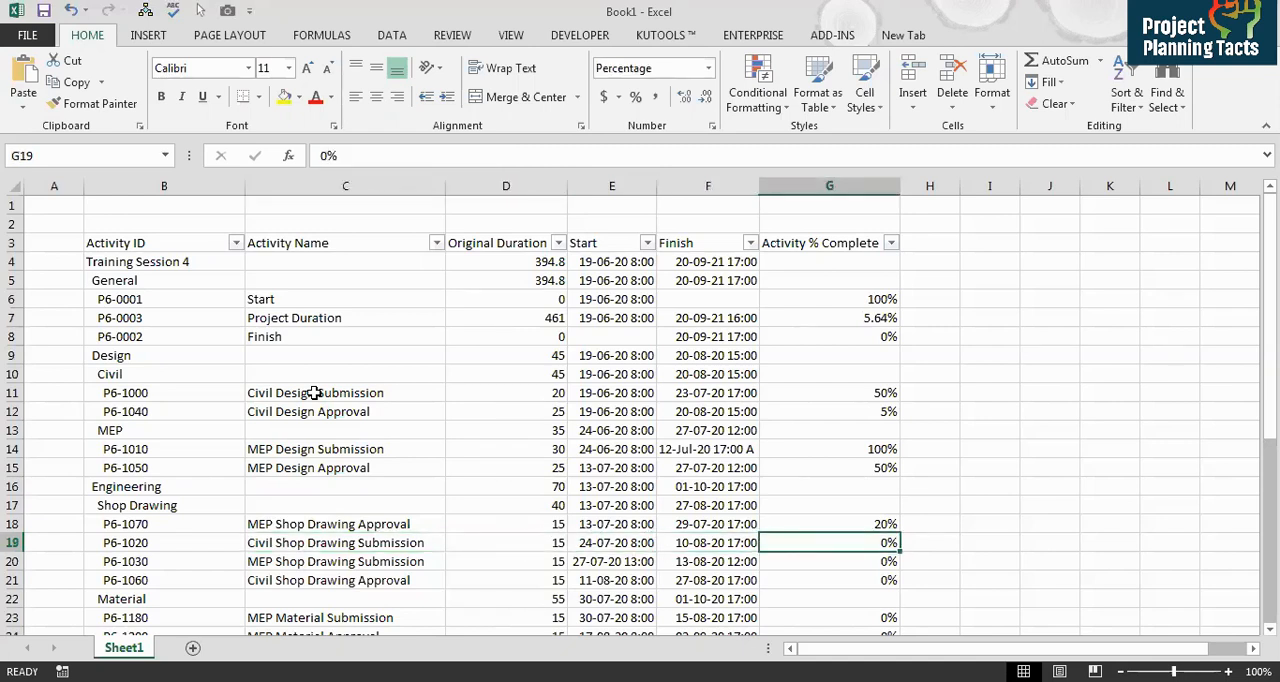
pyautogui.write('5')
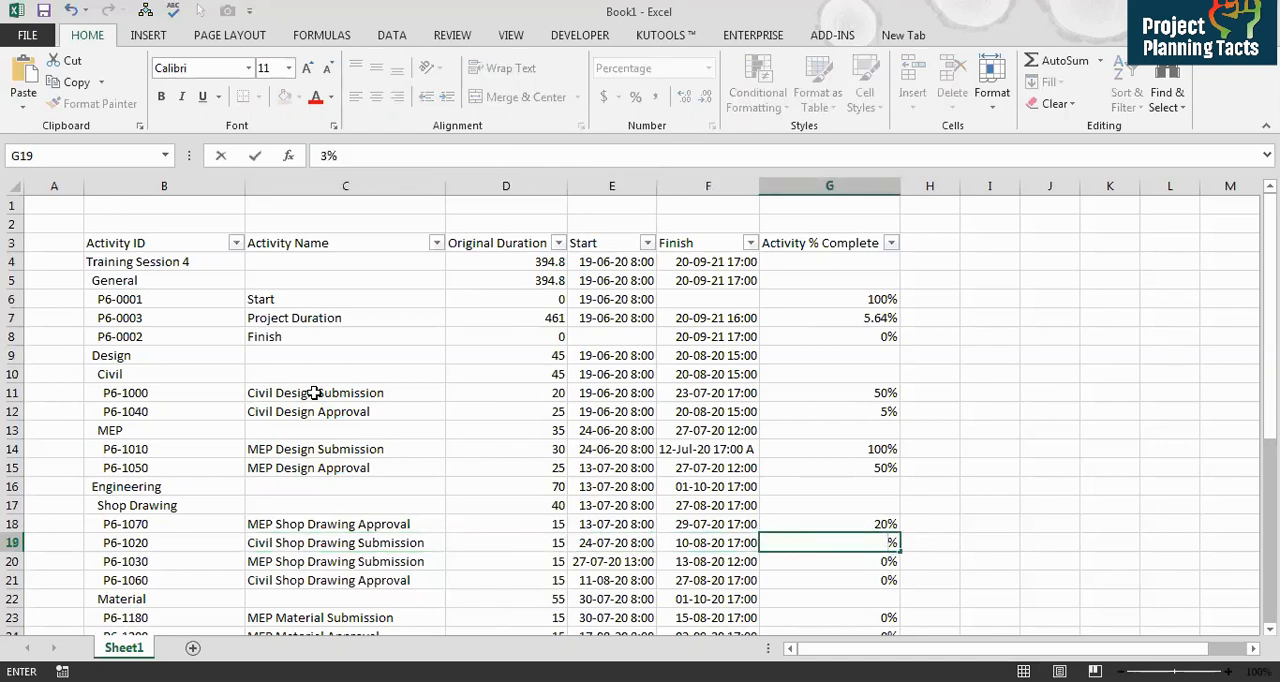
pyautogui.press('Return')
# Step: Set MEP Shop Drawing Submission's Activity % Complete to 50%
pyautogui.press('Up')
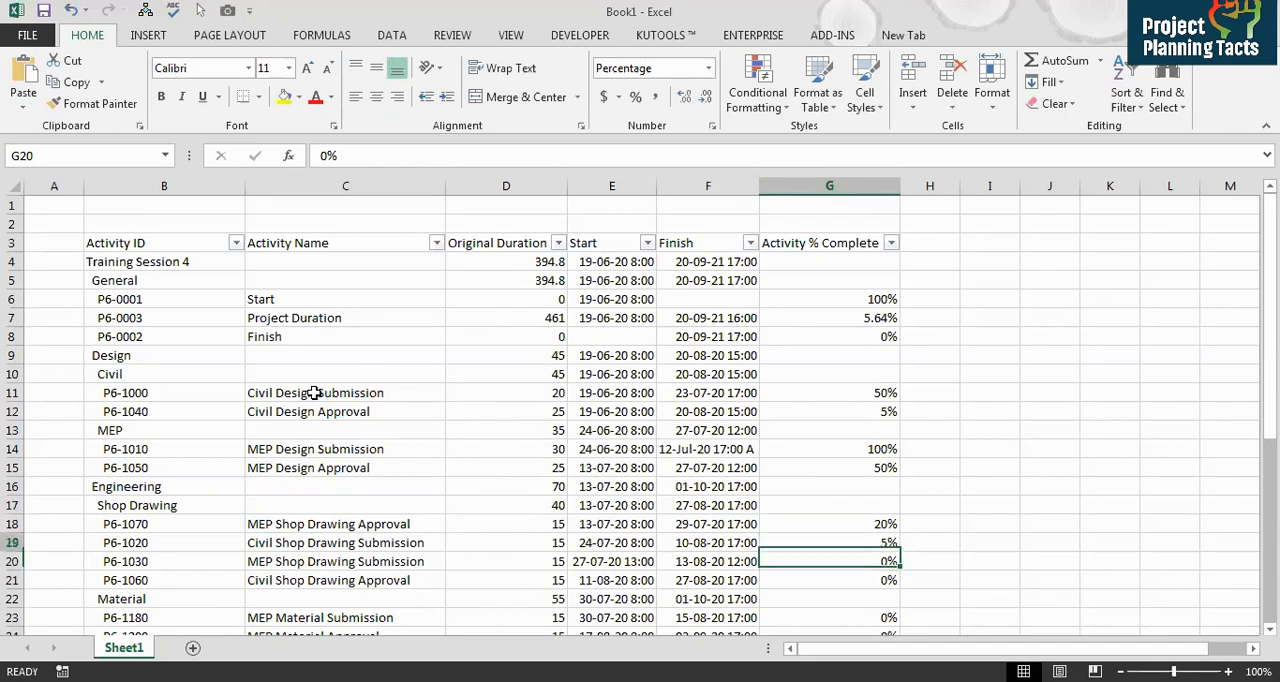
pyautogui.press('Left')
pyautogui.press('Left')
pyautogui.press('Left')
pyautogui.press('Left')
pyautogui.press('Down')
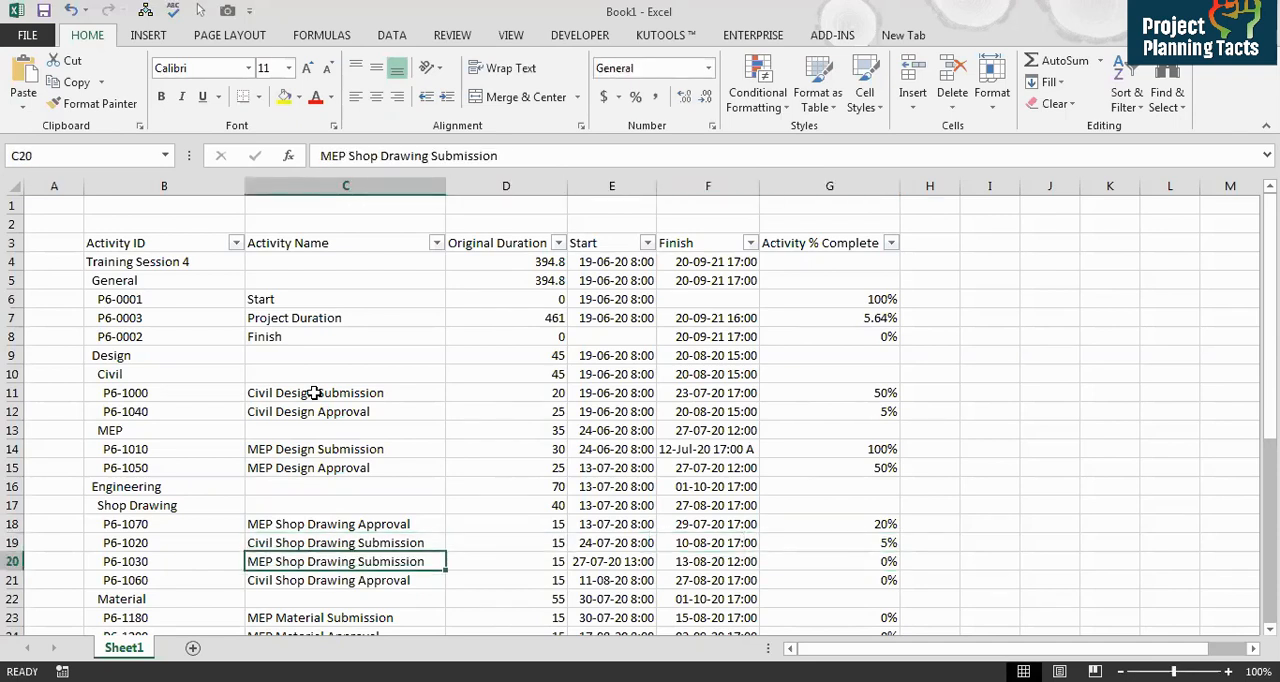
pyautogui.press('Right')
pyautogui.press('Right')
pyautogui.press('Right')
pyautogui.press('Right')
pyautogui.write('0')
pyautogui.hotkey('ctrl', 'Return')
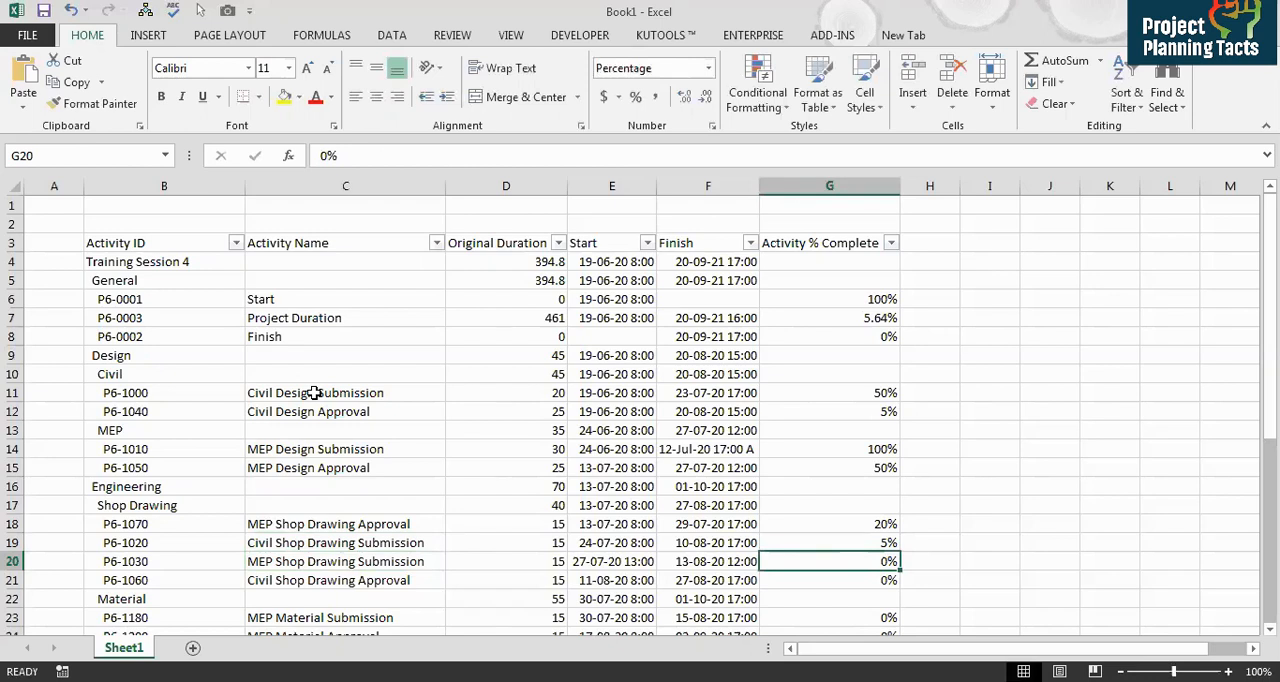
pyautogui.write('50')
pyautogui.press('Return')
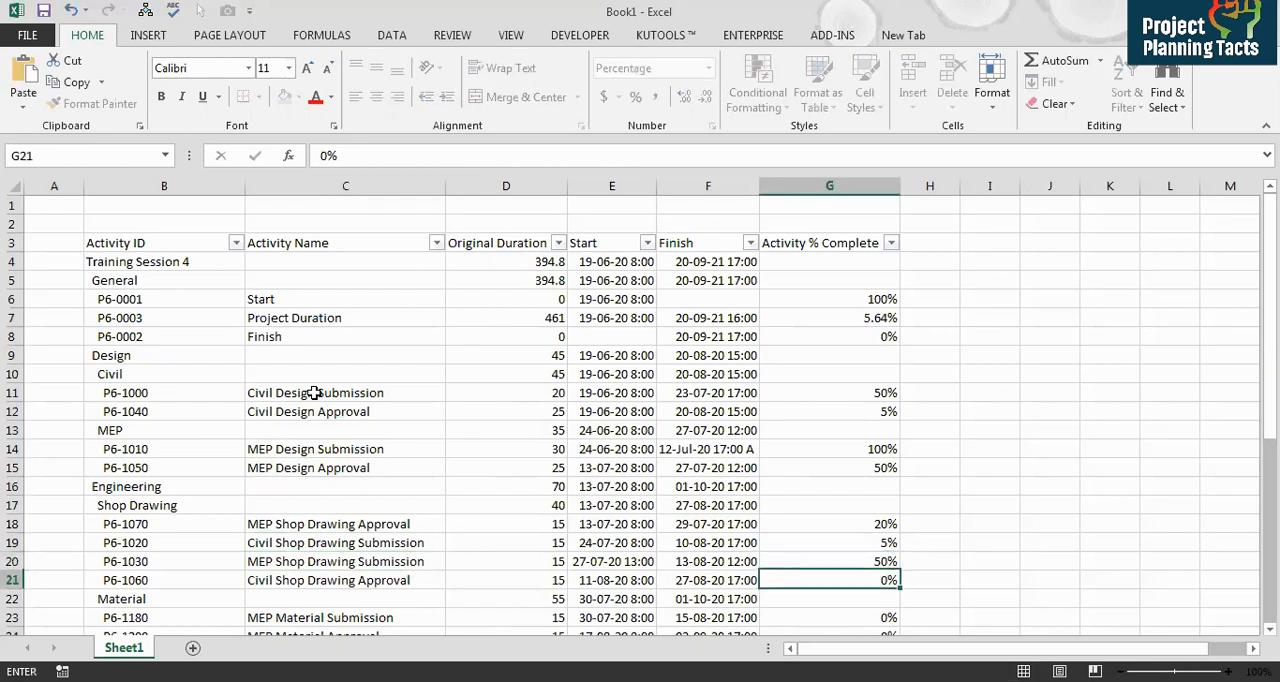
# Step: Set Civil Shop Drawing Approval's Activity % Complete to 1%
pyautogui.press('Left')
pyautogui.press('Left')
pyautogui.press('Left')
pyautogui.press('Left')
pyautogui.press('Right')
pyautogui.press('Right')
pyautogui.press('Right')
pyautogui.press('Right')
pyautogui.press('Right')
pyautogui.press('Left')
pyautogui.write('1')
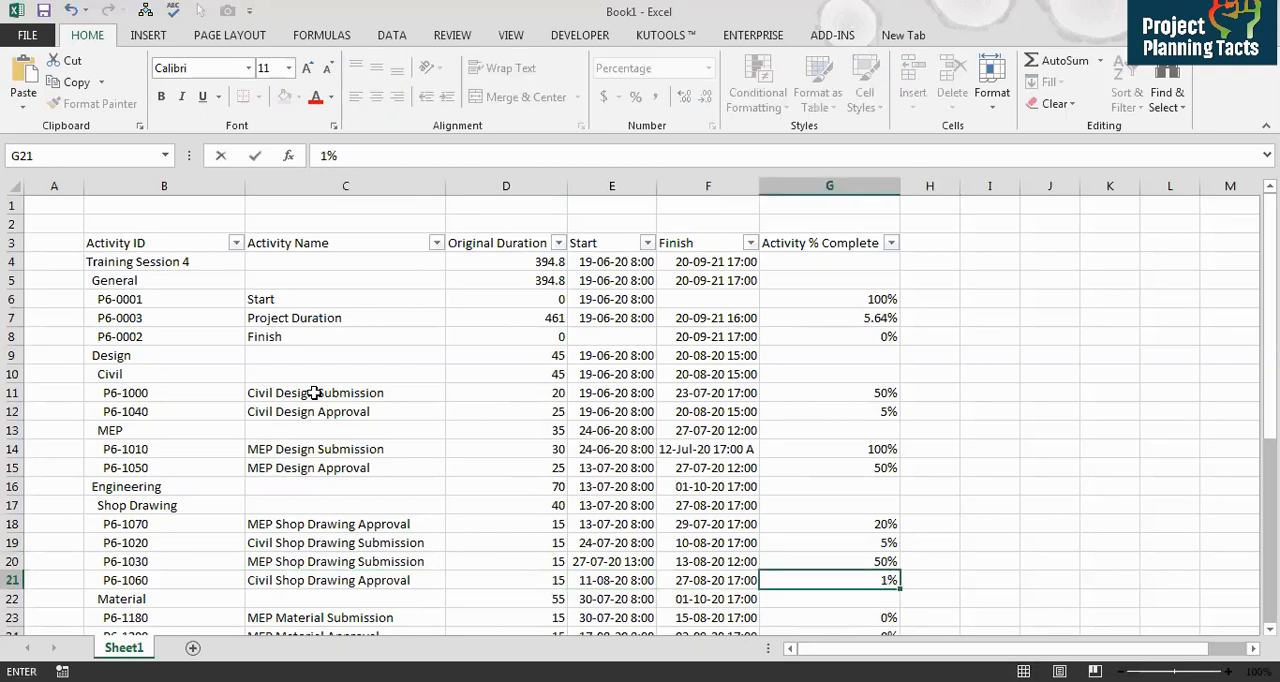
pyautogui.press('Return')
# Step: Review the four Shop Drawing activity rows and their start and finish dates
pyautogui.press('Up')
pyautogui.hotkey('shift', 'Left')
pyautogui.hotkey('shift', 'Left')
pyautogui.hotkey('shift', 'Left')
pyautogui.hotkey('shift', 'Left')
pyautogui.hotkey('shift', 'Left')
pyautogui.hotkey('shift', 'Up')
pyautogui.hotkey('shift', 'Up')
pyautogui.hotkey('shift', 'Up')
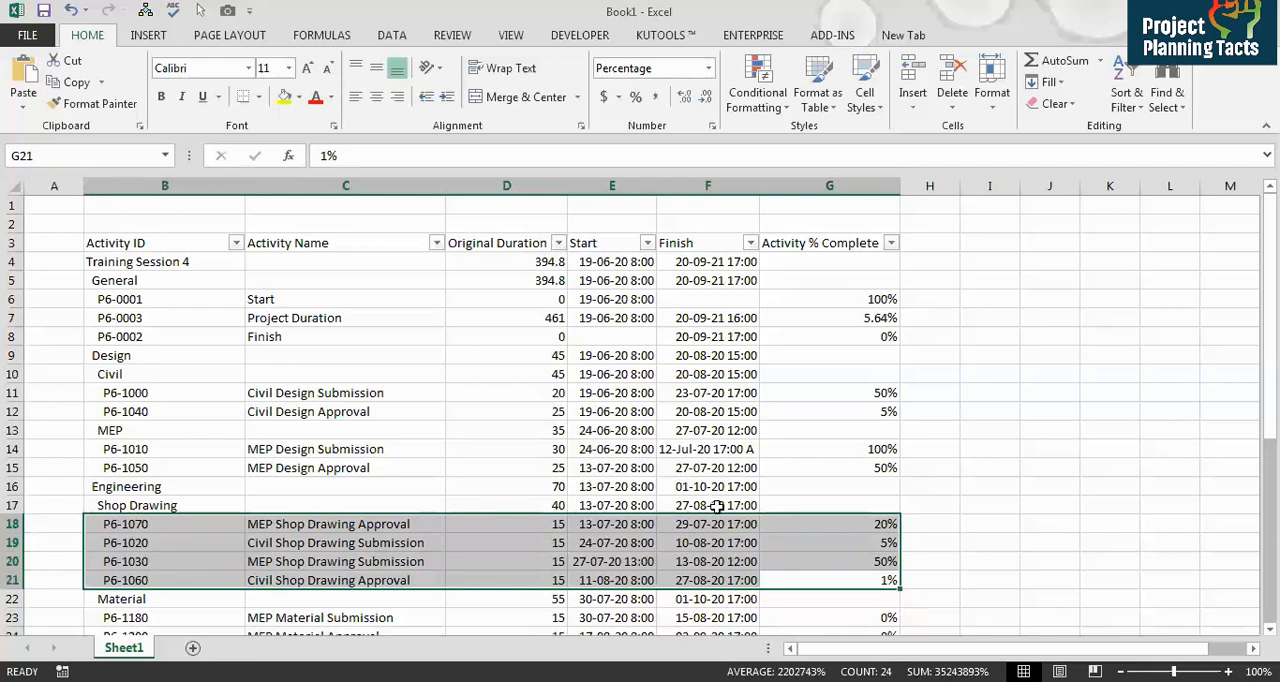
pyautogui.click(620, 524)
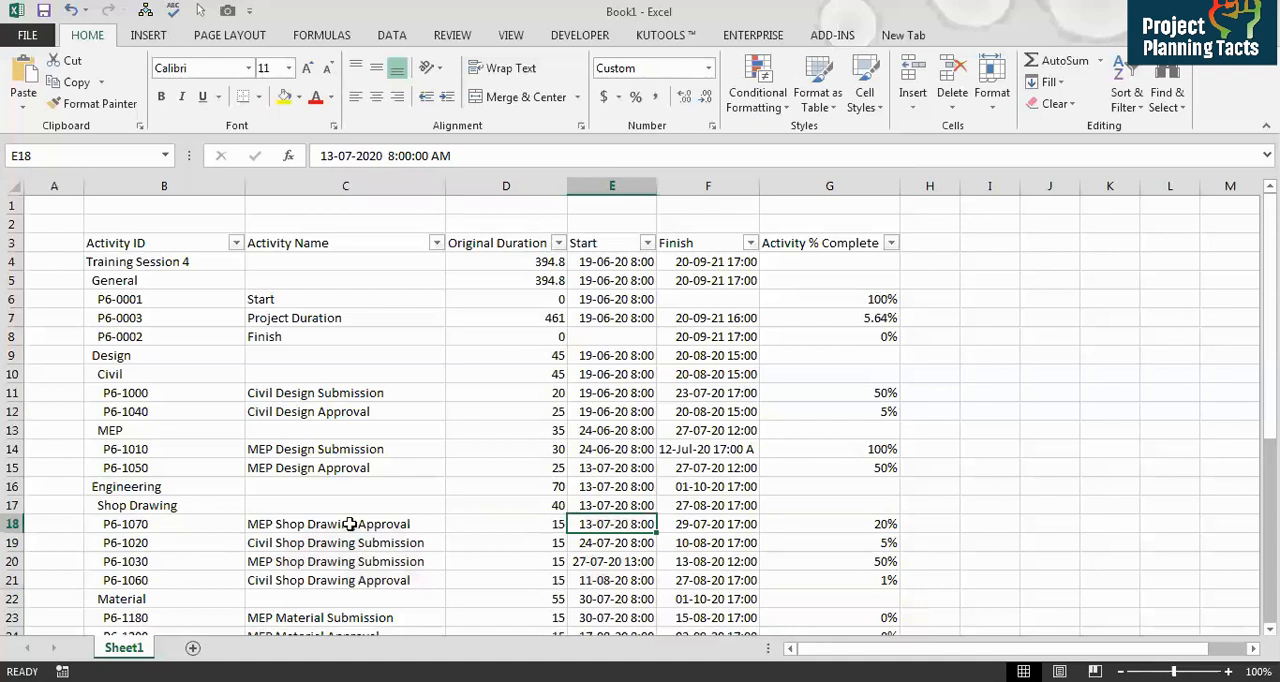
# Step: Change MEP Shop Drawing Submission's Start to 27-06-2020 8:00 AM
pyautogui.click(292, 560)
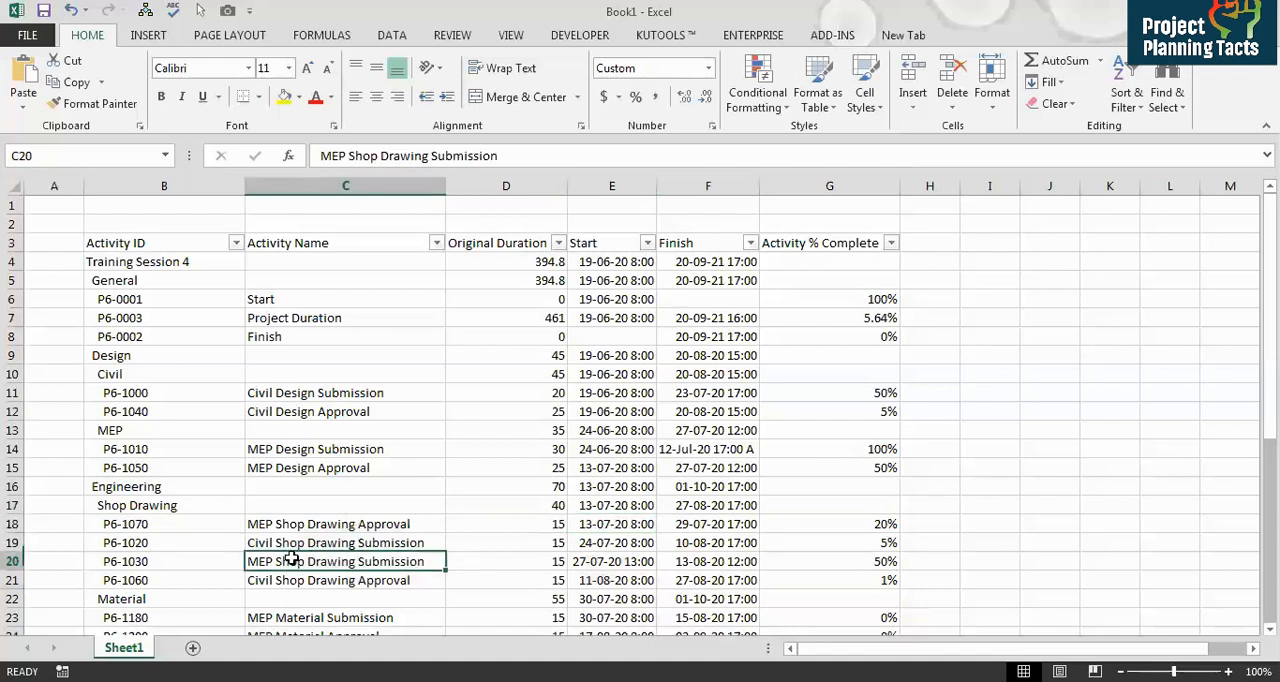
pyautogui.click(612, 563)
pyautogui.click(351, 157)
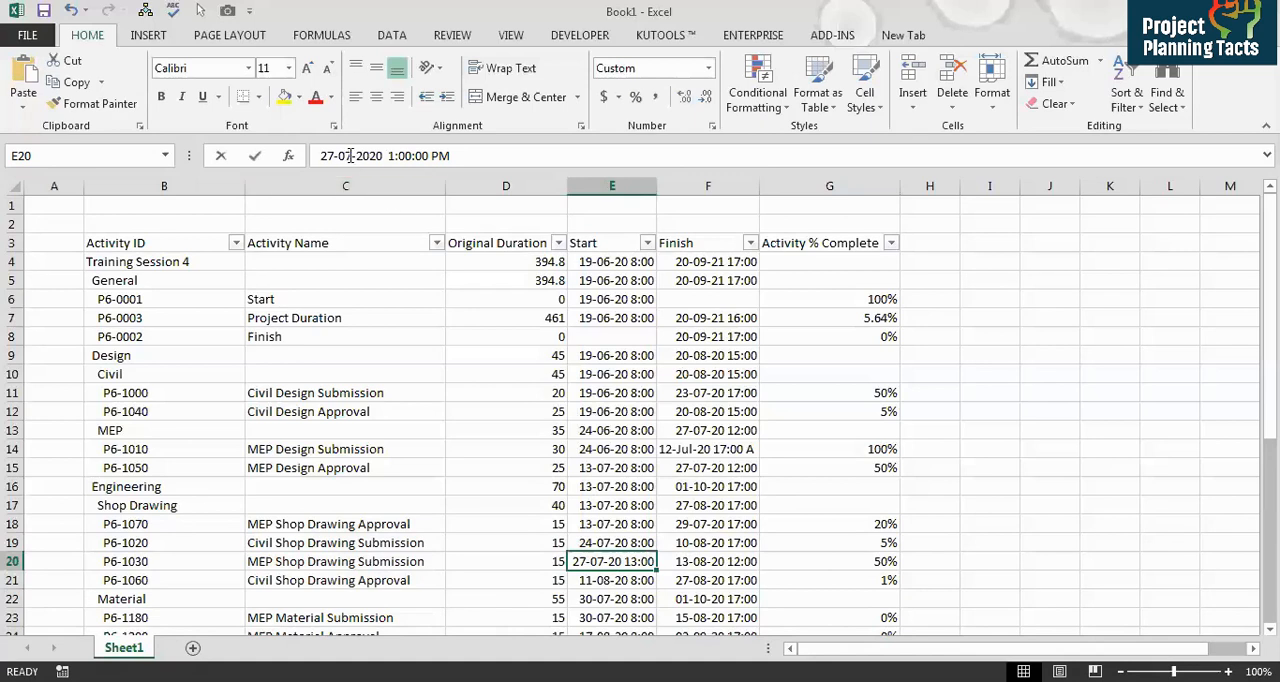
pyautogui.press('Delete')
pyautogui.write('6')
pyautogui.press('Return')
pyautogui.press('Up')
pyautogui.click(395, 156)
pyautogui.press('BackSpace')
pyautogui.write('0 8')
pyautogui.press('Return')
pyautogui.press('Up')
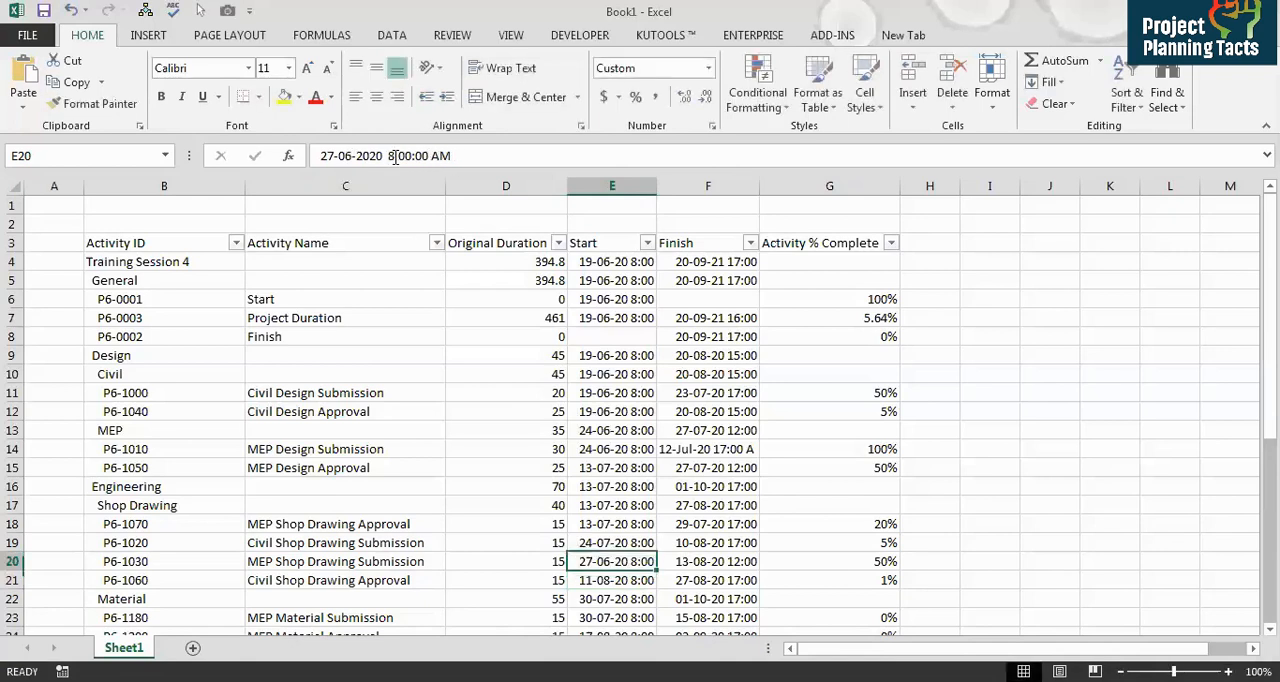
# Step: Change MEP Shop Drawing Approval's Start to 28-06-2020 8:00 AM
pyautogui.press('Up')
pyautogui.press('Up')
pyautogui.moveTo(352, 156); pyautogui.dragTo(323, 156)
pyautogui.write('28-6-2')
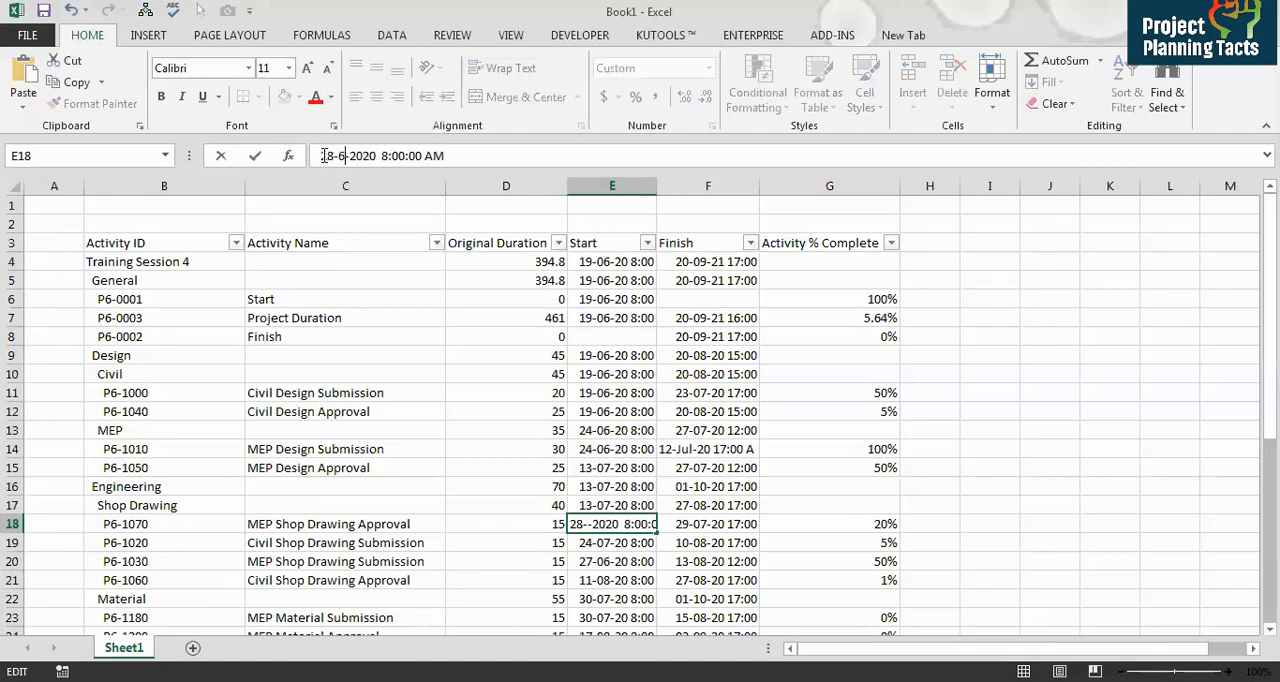
pyautogui.press('Return')
pyautogui.press('Down')
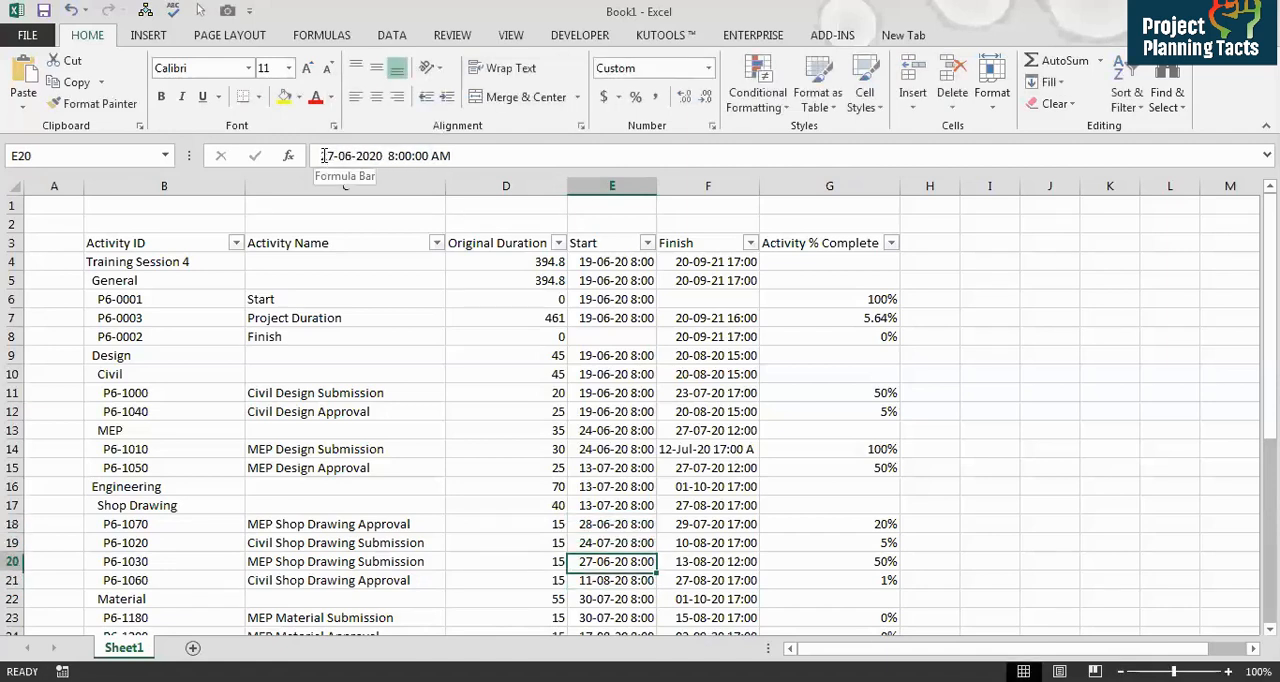
# Step: Set MEP Shop Drawing Submission's Activity % Complete to 100%
pyautogui.press('Left')
pyautogui.press('Left')
pyautogui.press('Right')
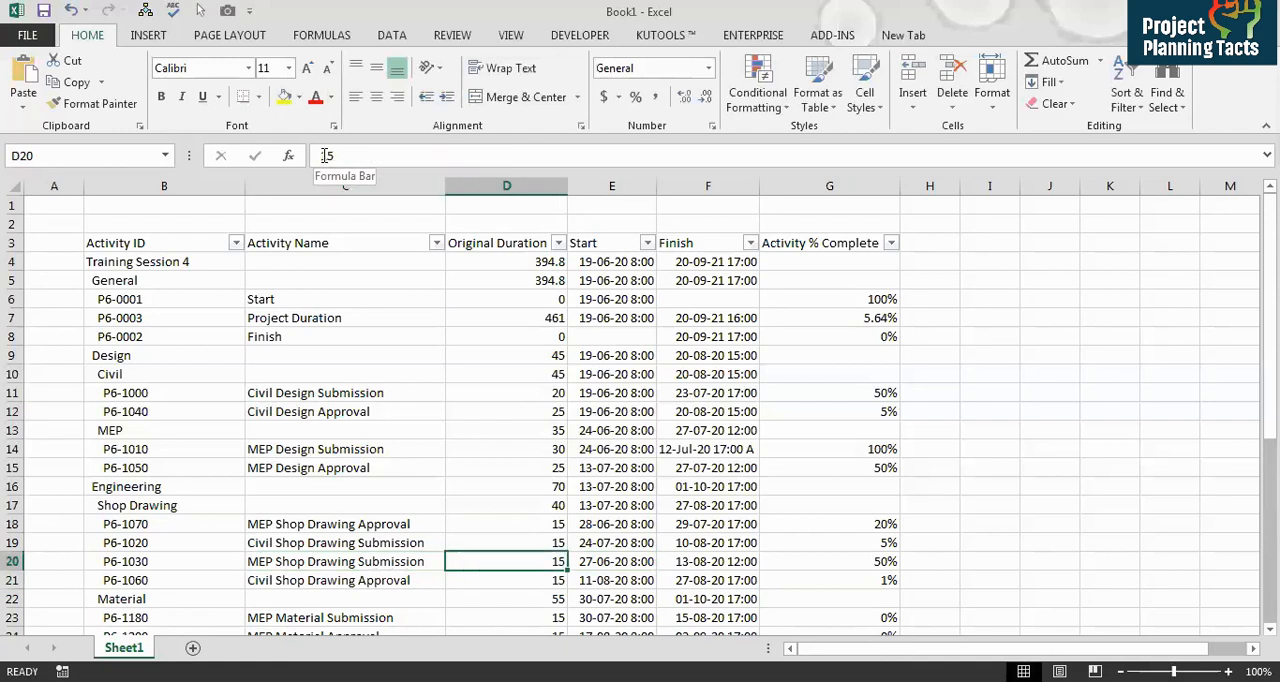
pyautogui.press('Right')
pyautogui.press('Right')
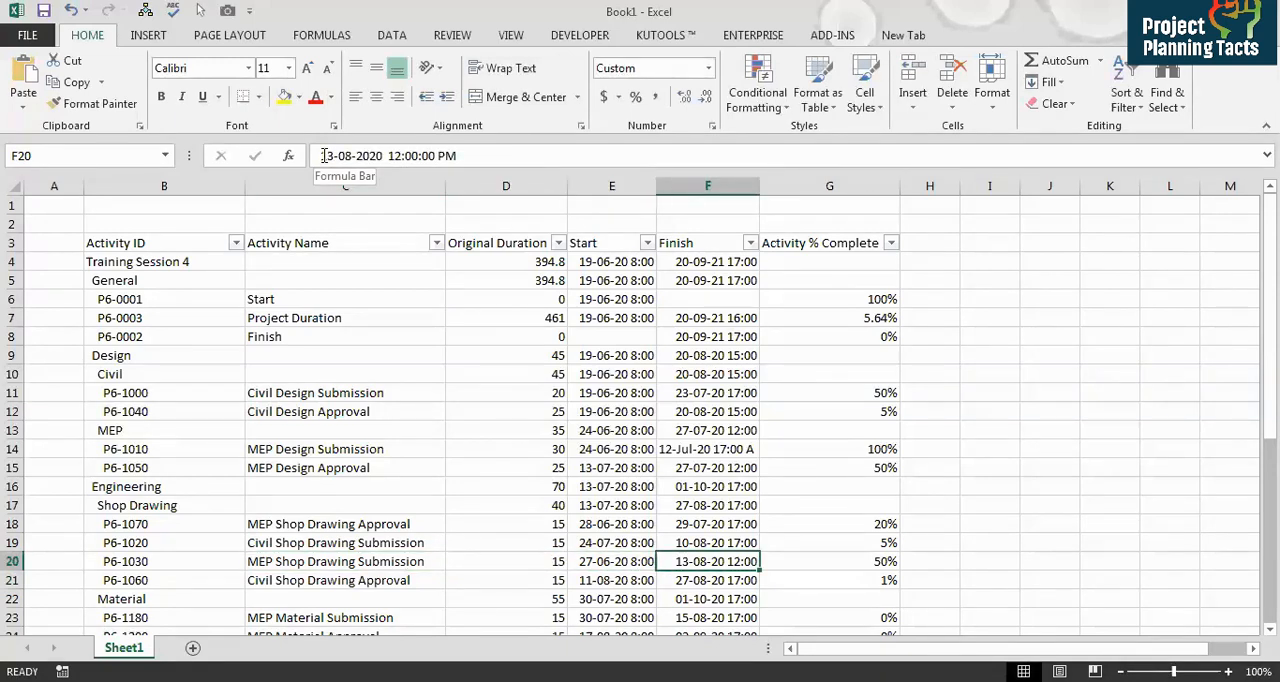
pyautogui.press('Right')
pyautogui.write('10')
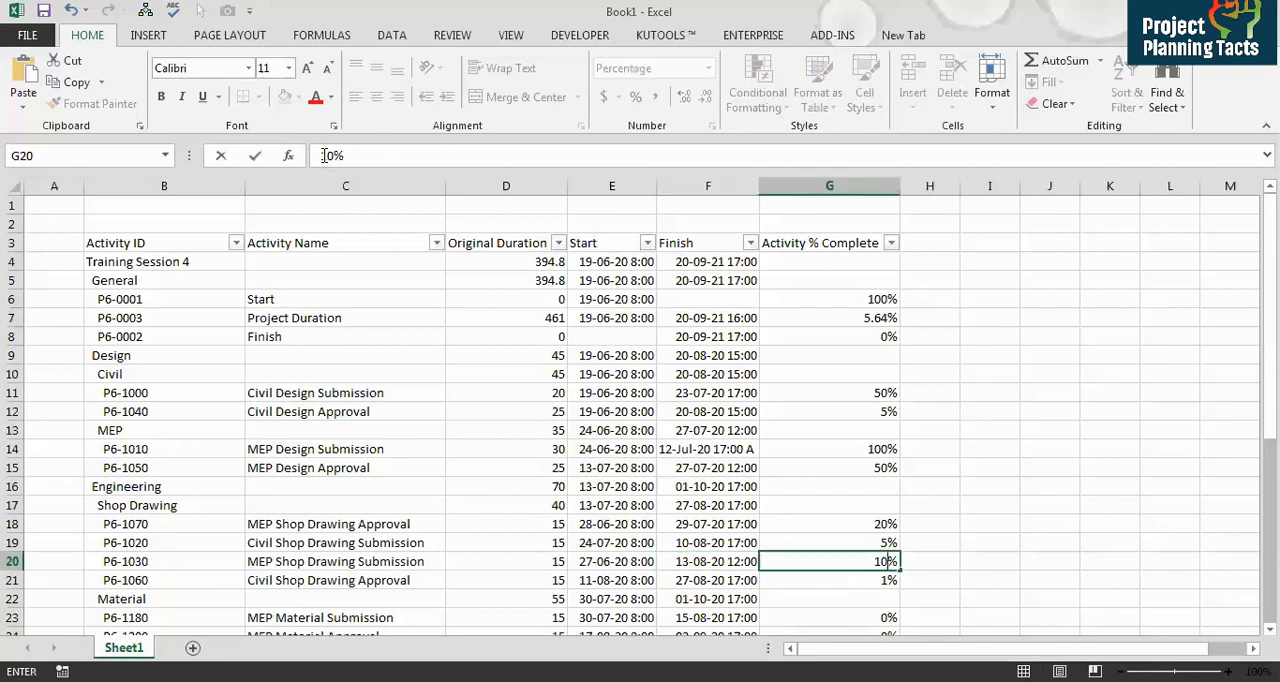
pyautogui.write('0')
pyautogui.press('Return')
pyautogui.press('Up')
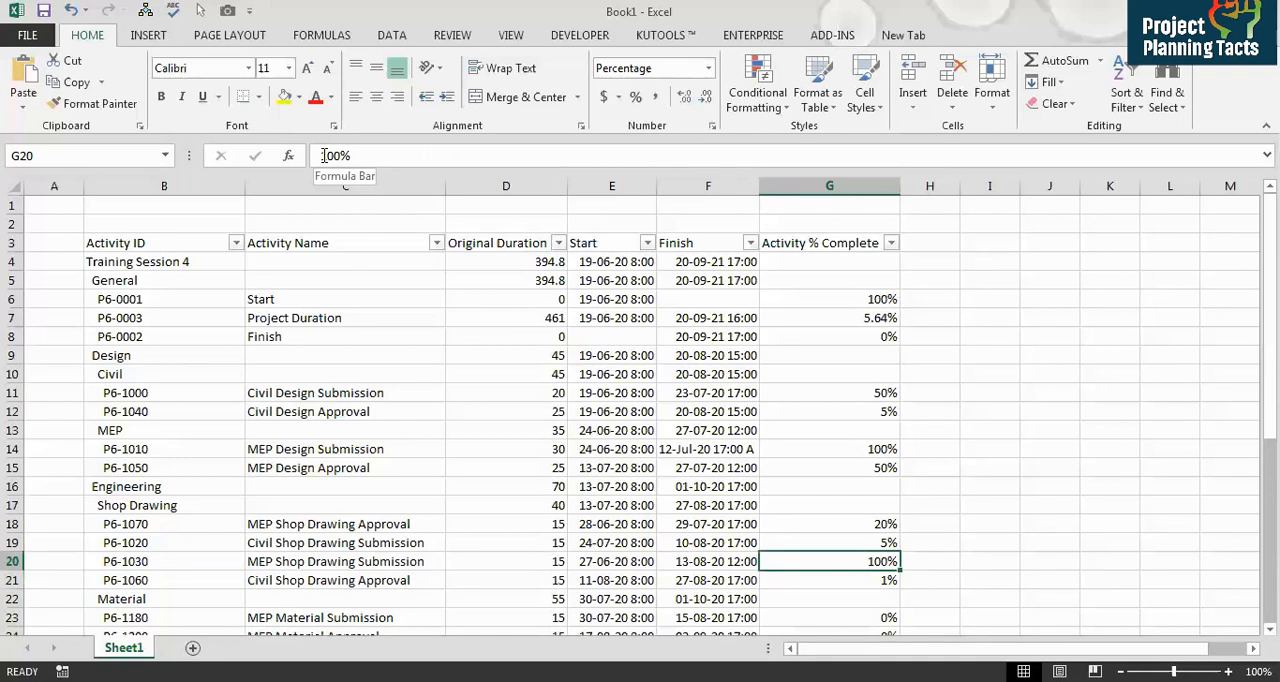
# Step: Change MEP Shop Drawing Submission's Finish to 01-07-2020 5:00 PM
pyautogui.press('Left')
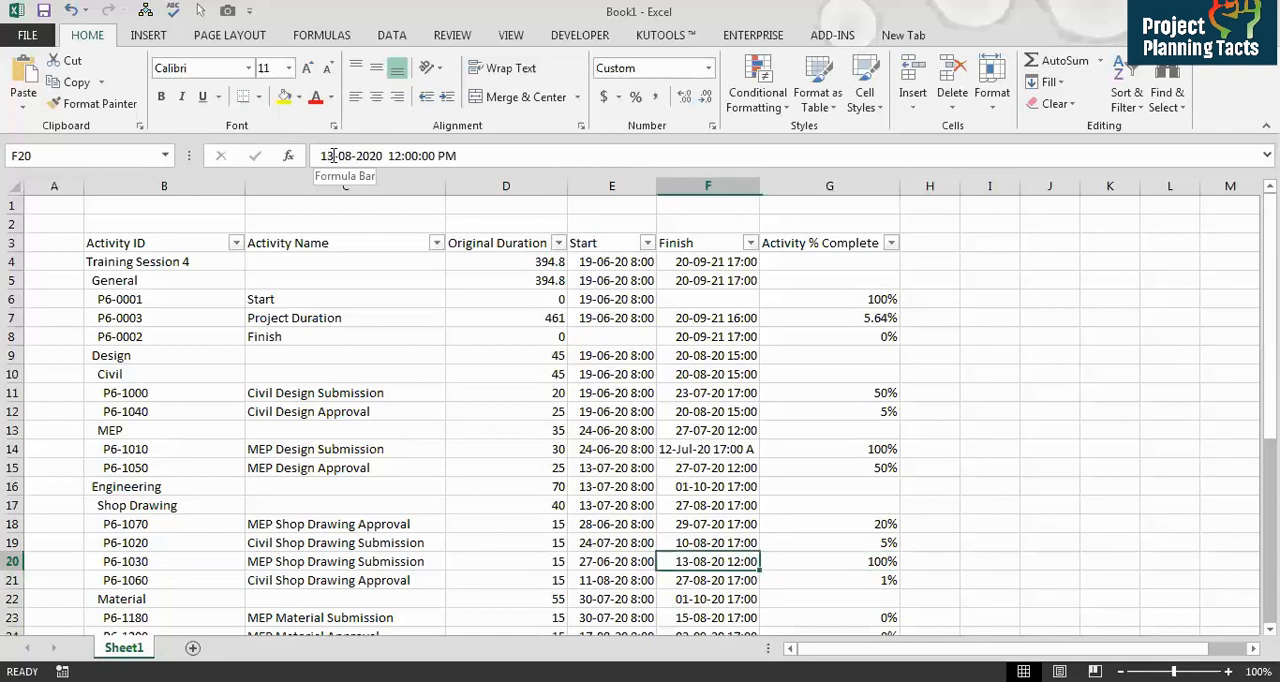
pyautogui.click(333, 156)
pyautogui.press('BackSpace')
pyautogui.press('BackSpace')
pyautogui.write('01')
pyautogui.press('Right')
pyautogui.press('Right')
pyautogui.hotkey('shift', 'Right')
pyautogui.write('7')
pyautogui.press('Right')
pyautogui.press('Right')
pyautogui.press('Right')
pyautogui.press('Right')
pyautogui.press('Right')
pyautogui.press('Right')
pyautogui.hotkey('shift', 'Right')
pyautogui.hotkey('shift', 'Right')
pyautogui.write('05')
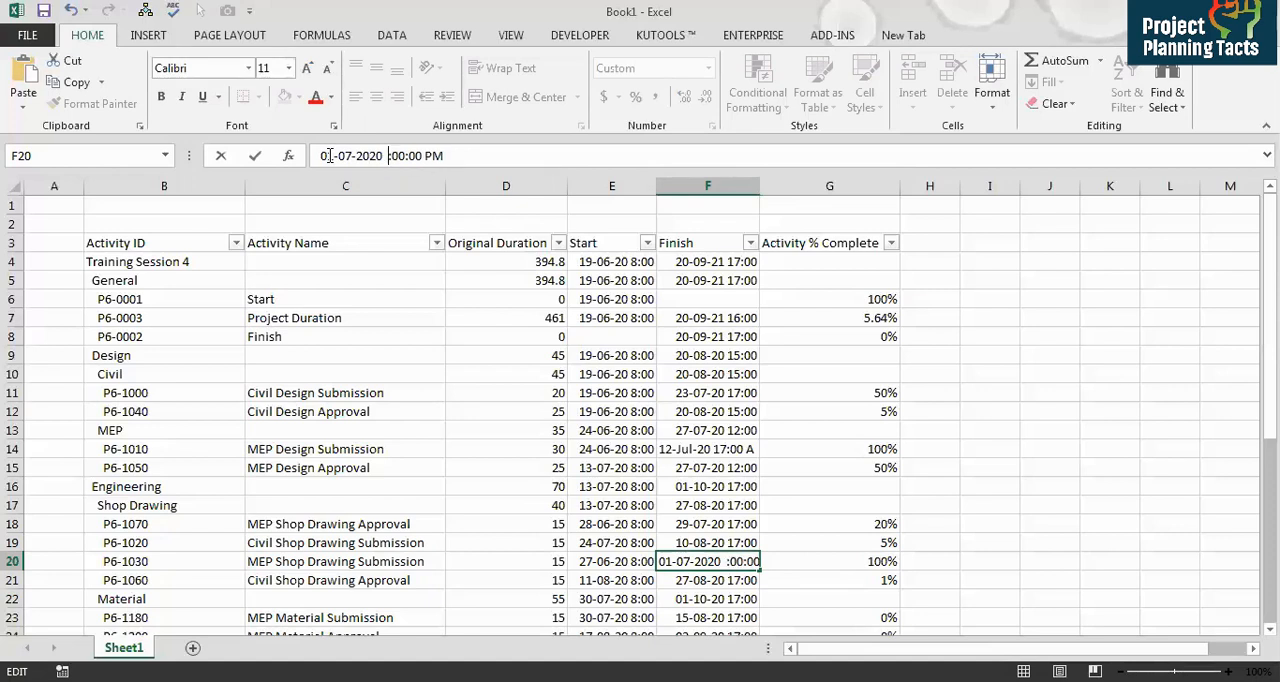
pyautogui.hotkey('ctrl', 'Return')
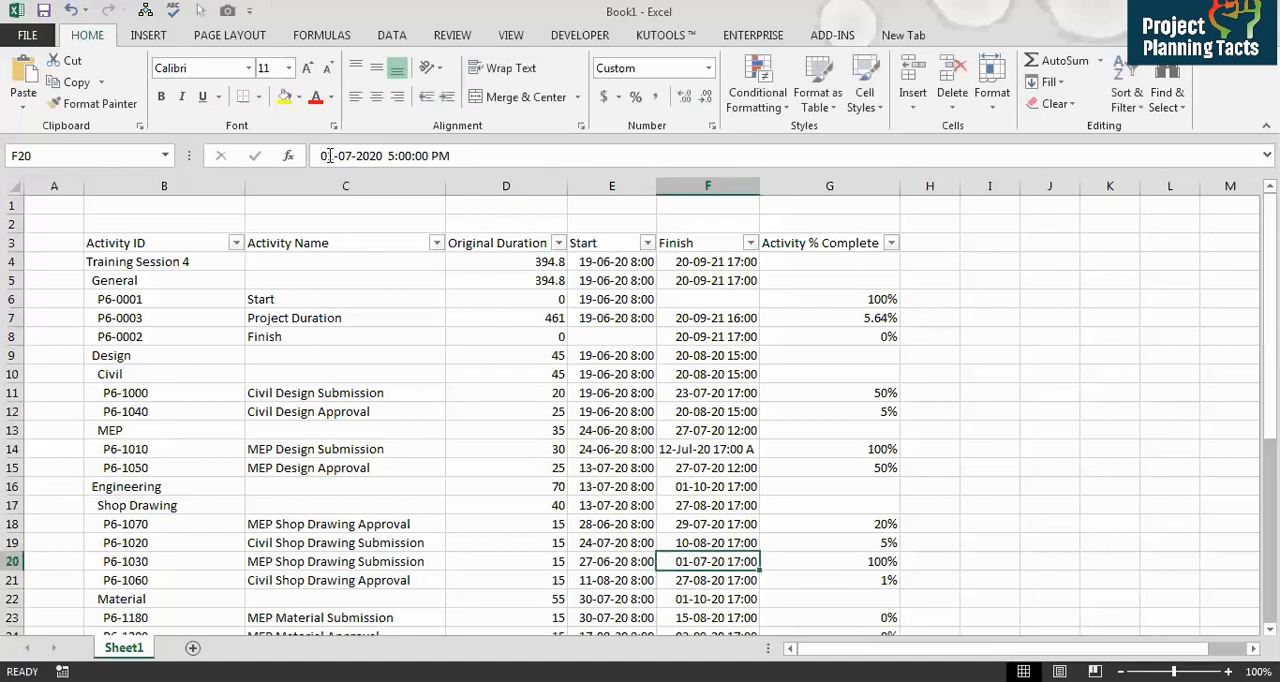
# Step: Change Civil Shop Drawing Submission's Start to 24-06-2020 8:00 AM
pyautogui.press('Left')
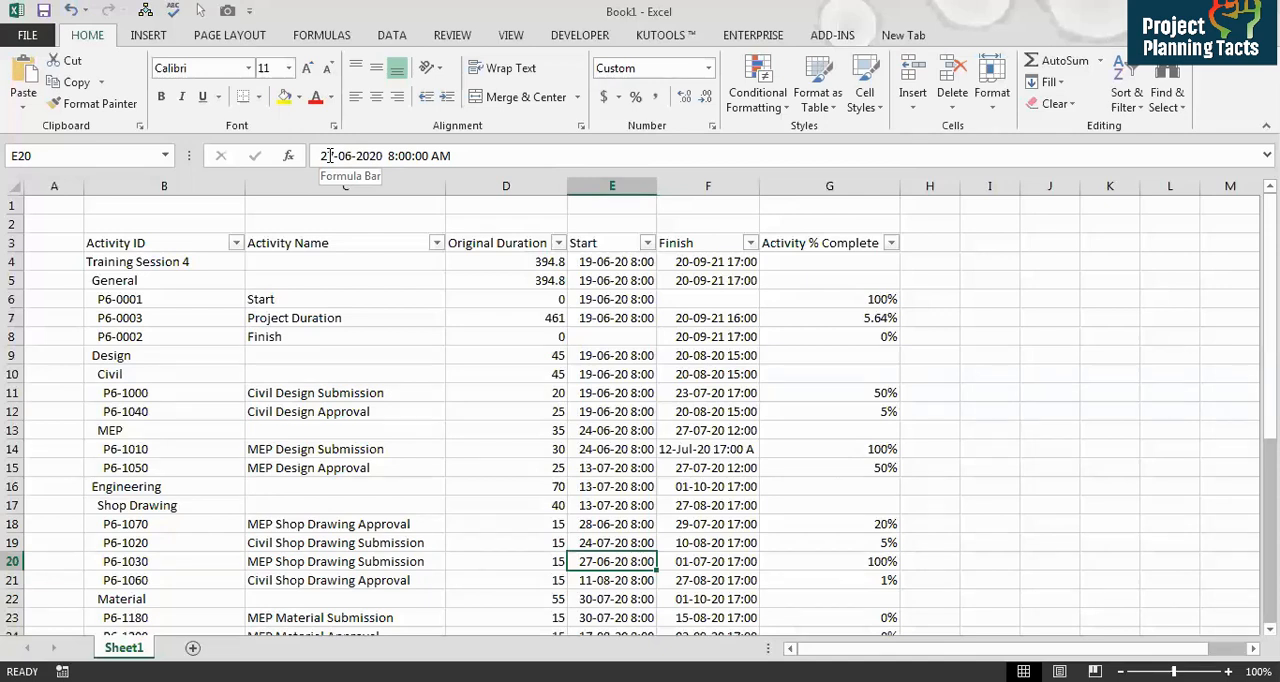
pyautogui.press('Up')
pyautogui.press('Up')
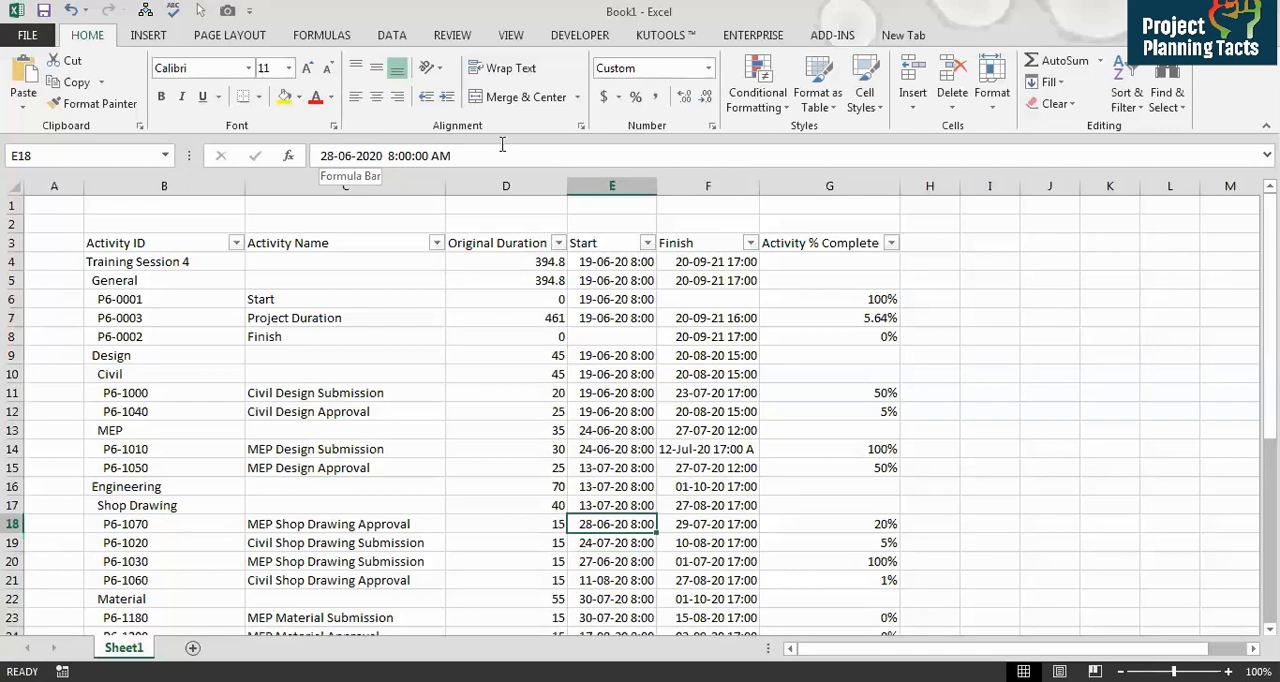
pyautogui.click(860, 542)
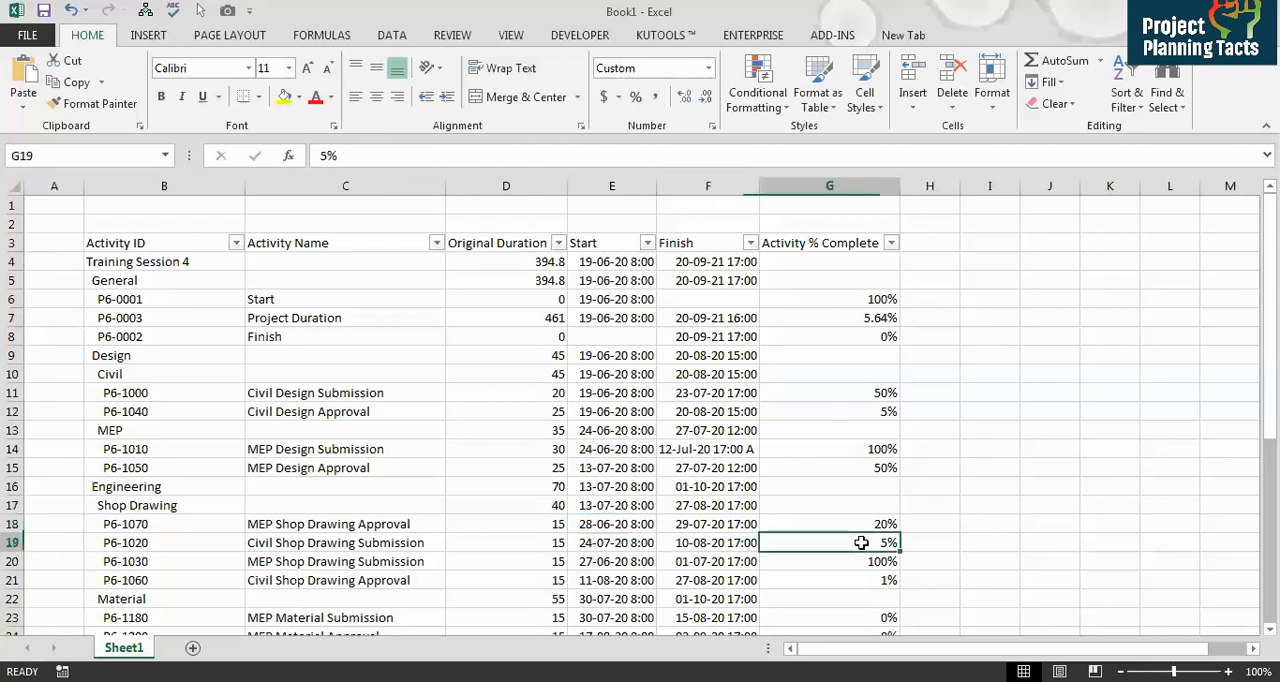
pyautogui.click(720, 543)
pyautogui.click(610, 545)
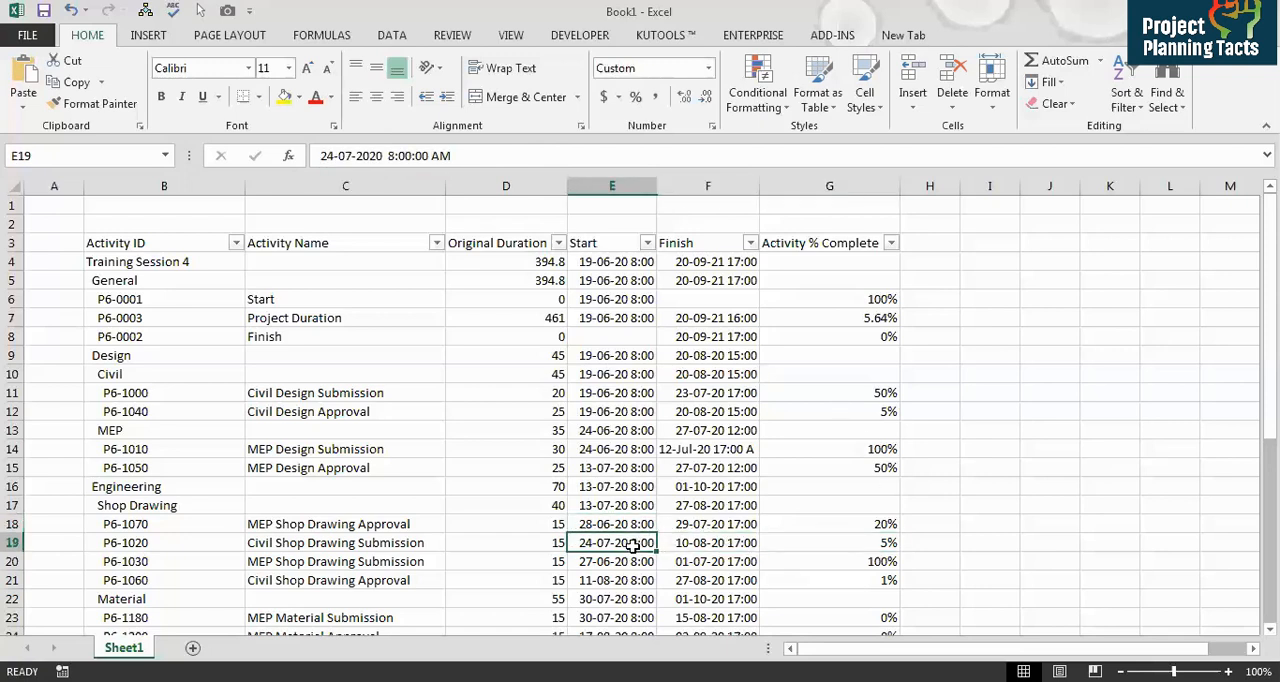
pyautogui.click(349, 156)
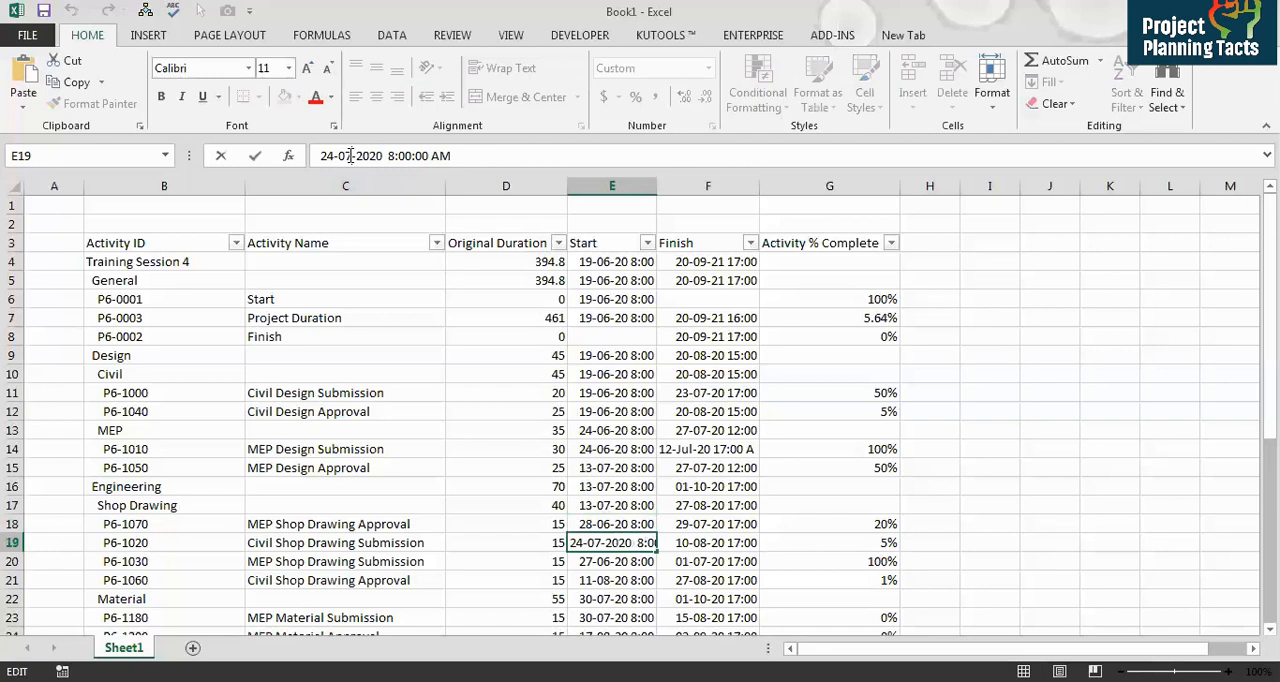
pyautogui.write('6')
pyautogui.press('Return')
pyautogui.press('Up')
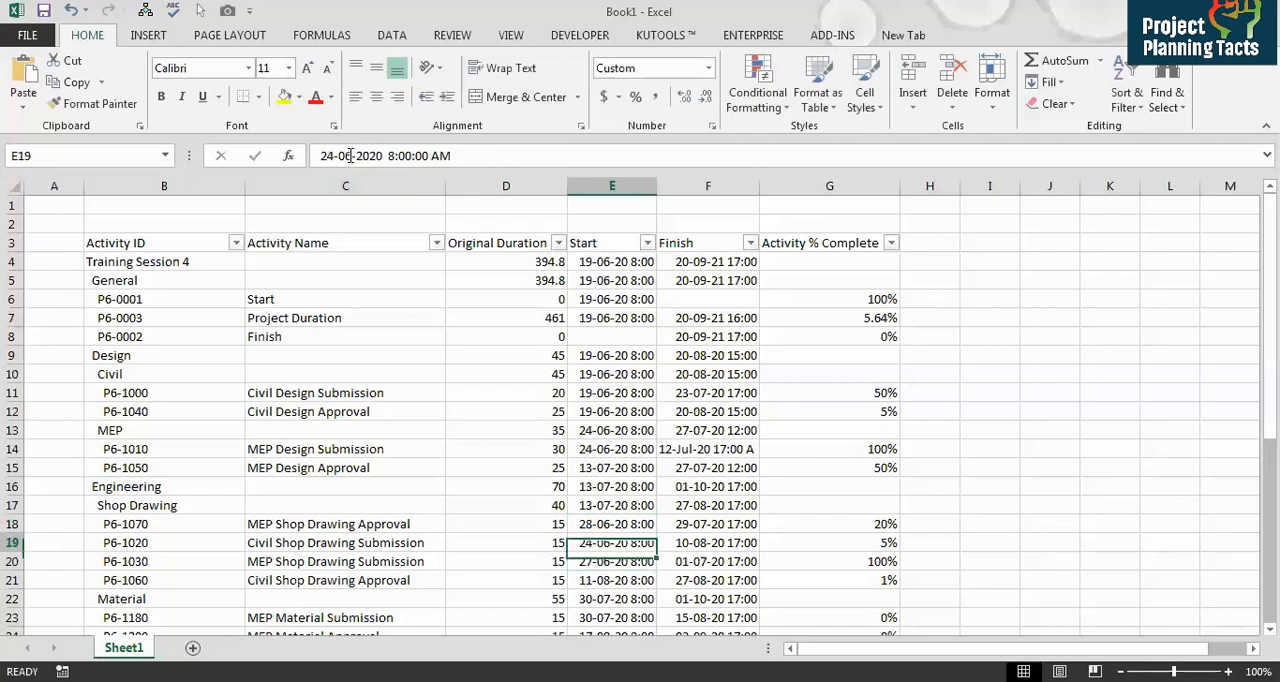
# Step: Change Civil Shop Drawing Approval's Start to 25-06-2020 8:00 AM
pyautogui.press('Down')
pyautogui.press('Down')
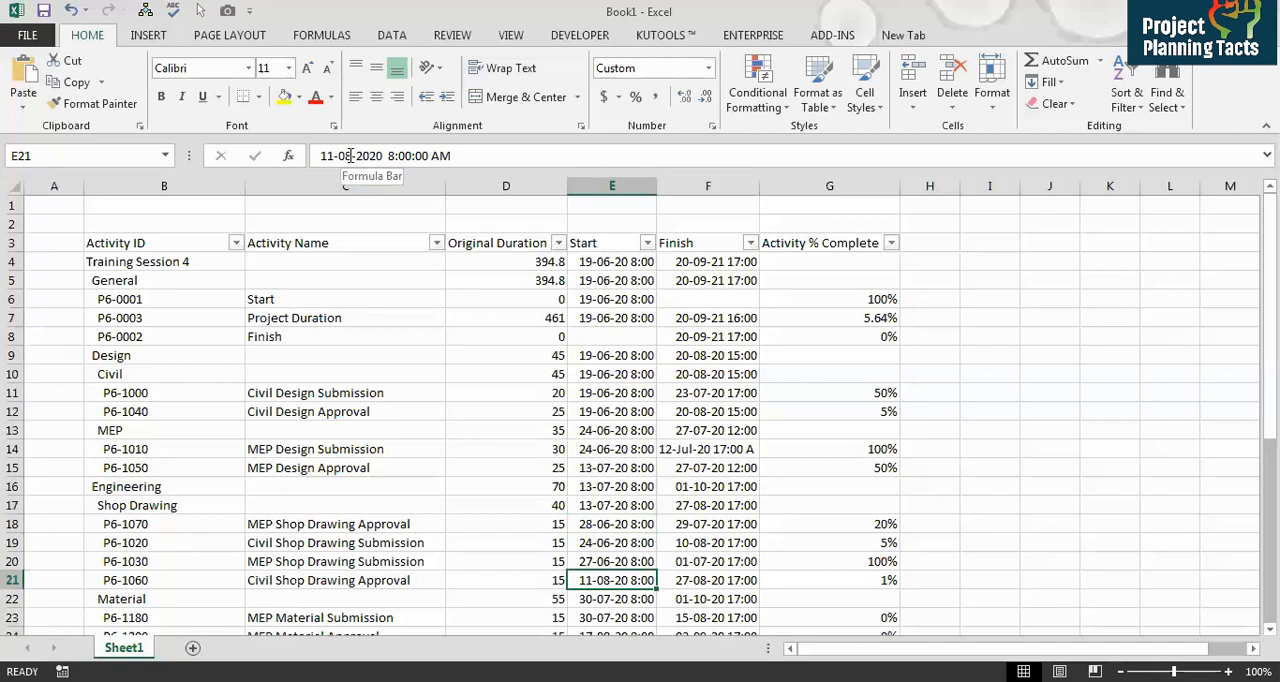
pyautogui.click(336, 155)
pyautogui.press('BackSpace')
pyautogui.press('Return')
# Step: In the P6001.4-Activities TASK sheet, add a column M formula =VLOOKUP(A3,[Book1]Sheet1!$B$18:$G$21,6,0) filled down for all activities
pyautogui.press('Up')
pyautogui.press('Up')
pyautogui.press('Up')
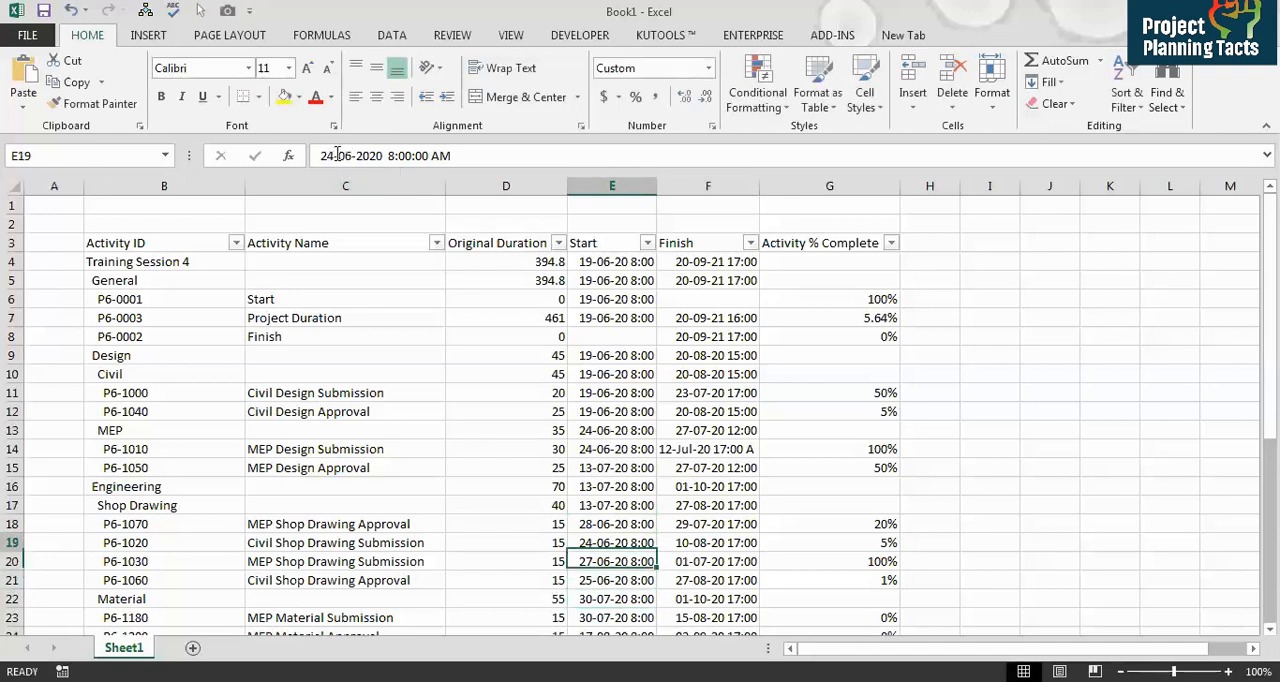
pyautogui.press('Up')
pyautogui.press('Left')
pyautogui.press('Left')
pyautogui.press('Left')
pyautogui.hotkey('shift', 'Right')
pyautogui.hotkey('shift', 'Right')
pyautogui.hotkey('shift', 'Right')
pyautogui.hotkey('shift', 'Right')
pyautogui.hotkey('shift', 'Right')
pyautogui.hotkey('shift', 'Right')
pyautogui.hotkey('shift', 'Down')
pyautogui.hotkey('shift', 'Left')
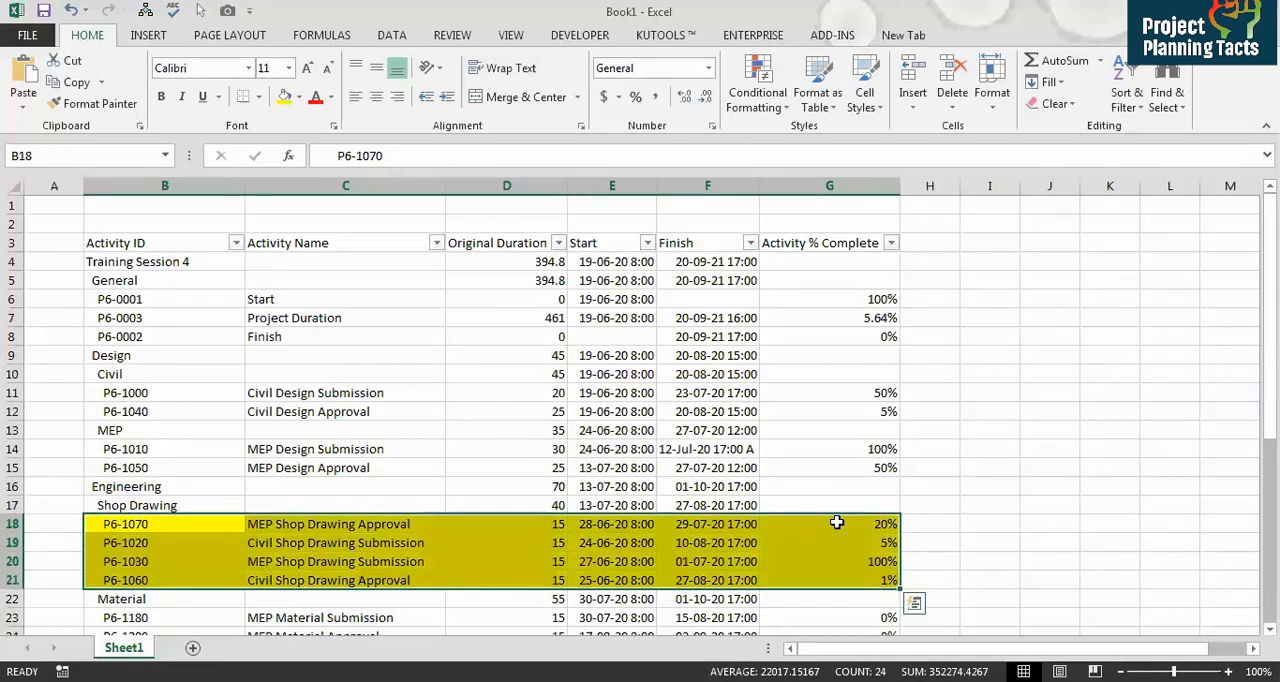
pyautogui.click(837, 523)
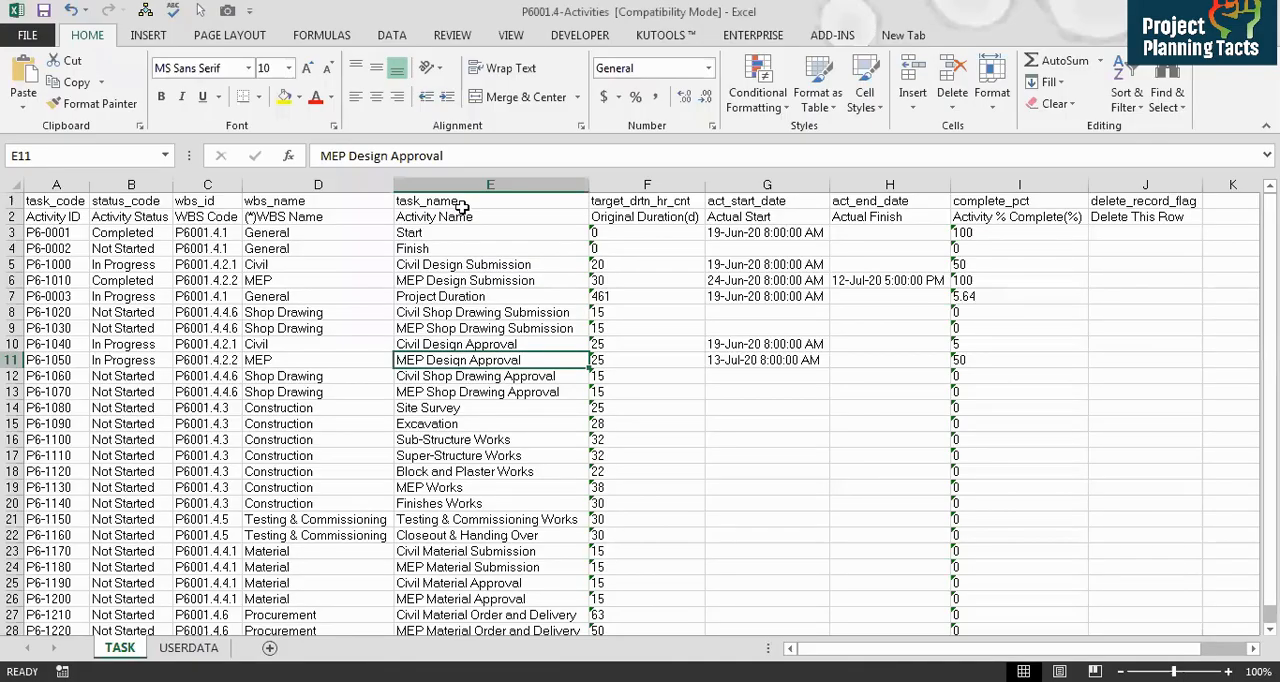
pyautogui.hotkey('ctrl', 'Up')
pyautogui.press('Down')
pyautogui.press('Right')
pyautogui.press('Right')
pyautogui.press('Right')
pyautogui.press('Right')
pyautogui.press('Right')
pyautogui.press('Right')
pyautogui.press('Right')
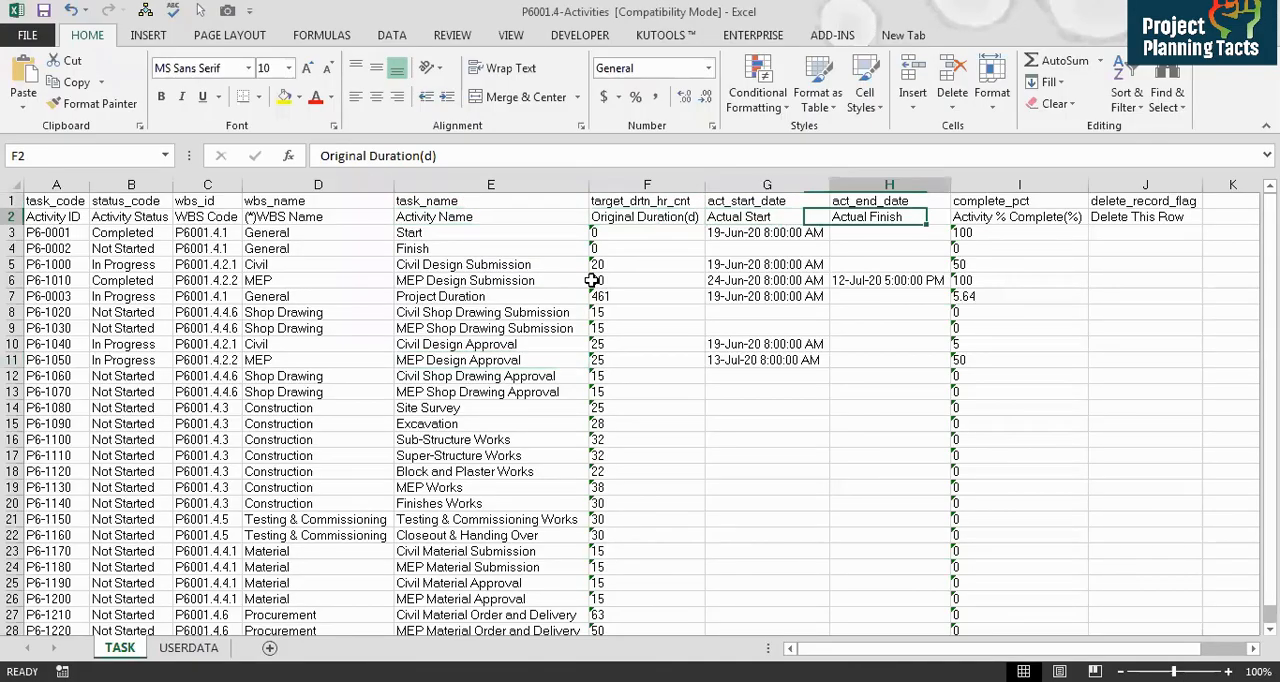
pyautogui.press('Right')
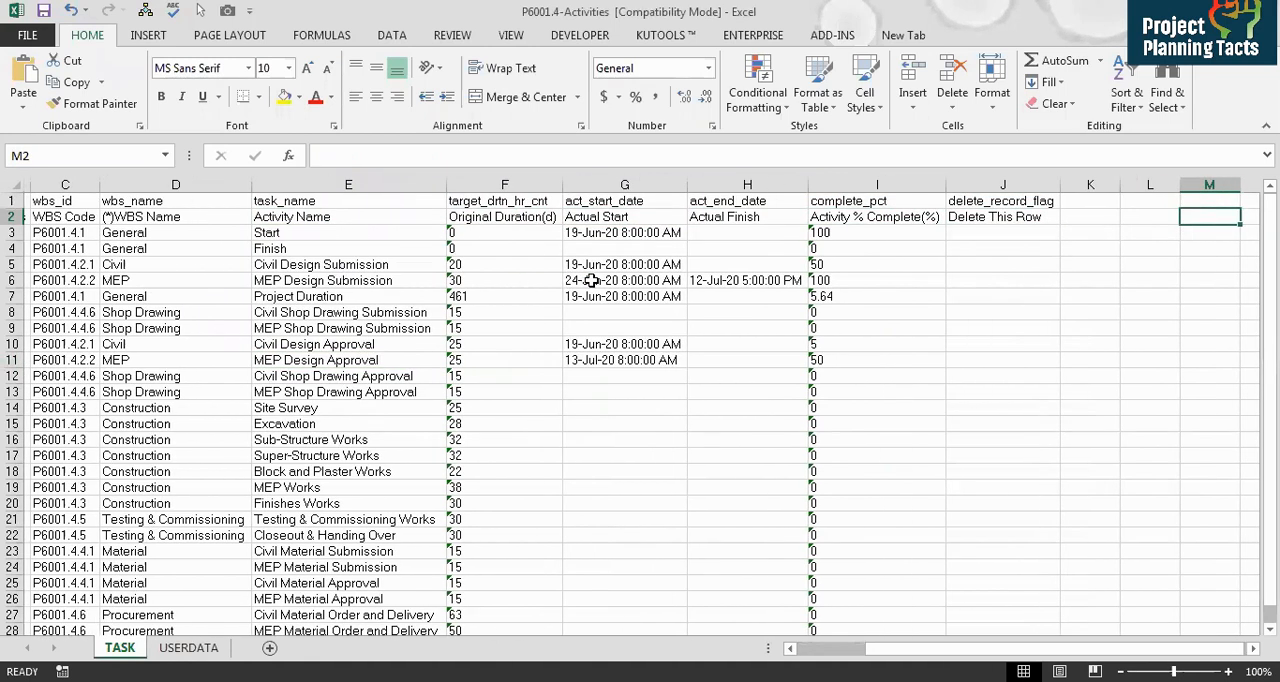
pyautogui.press('Down')
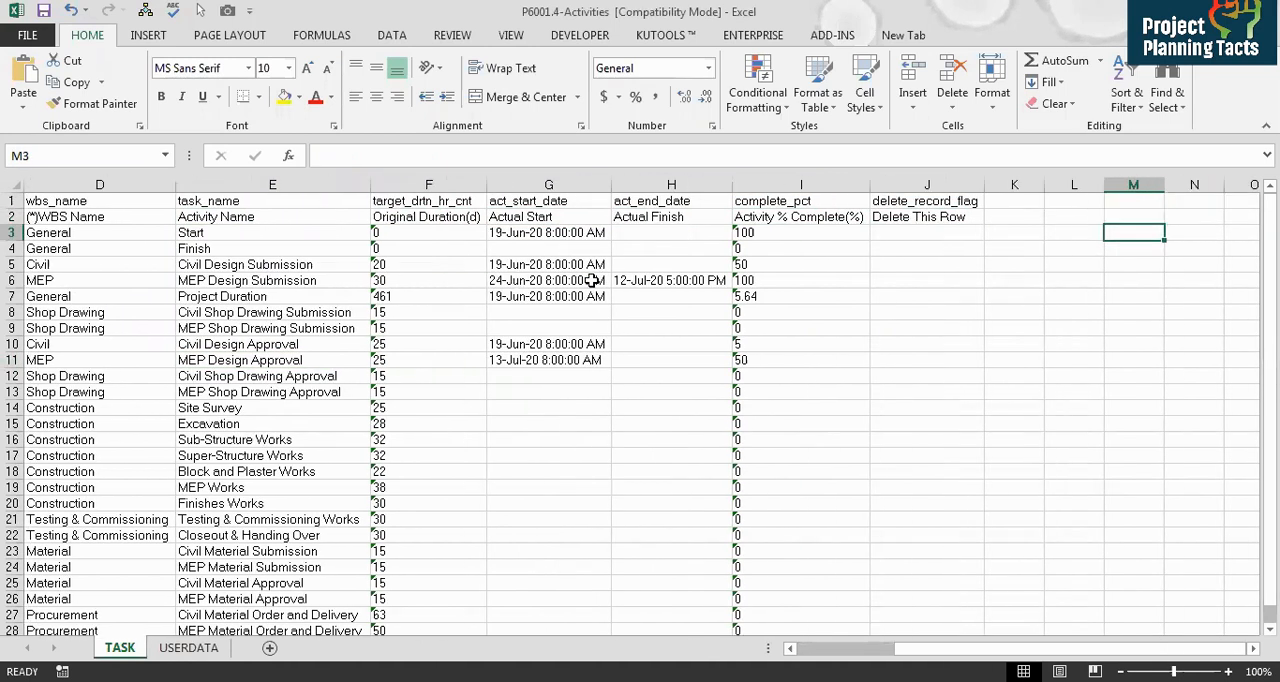
pyautogui.write('=vl')
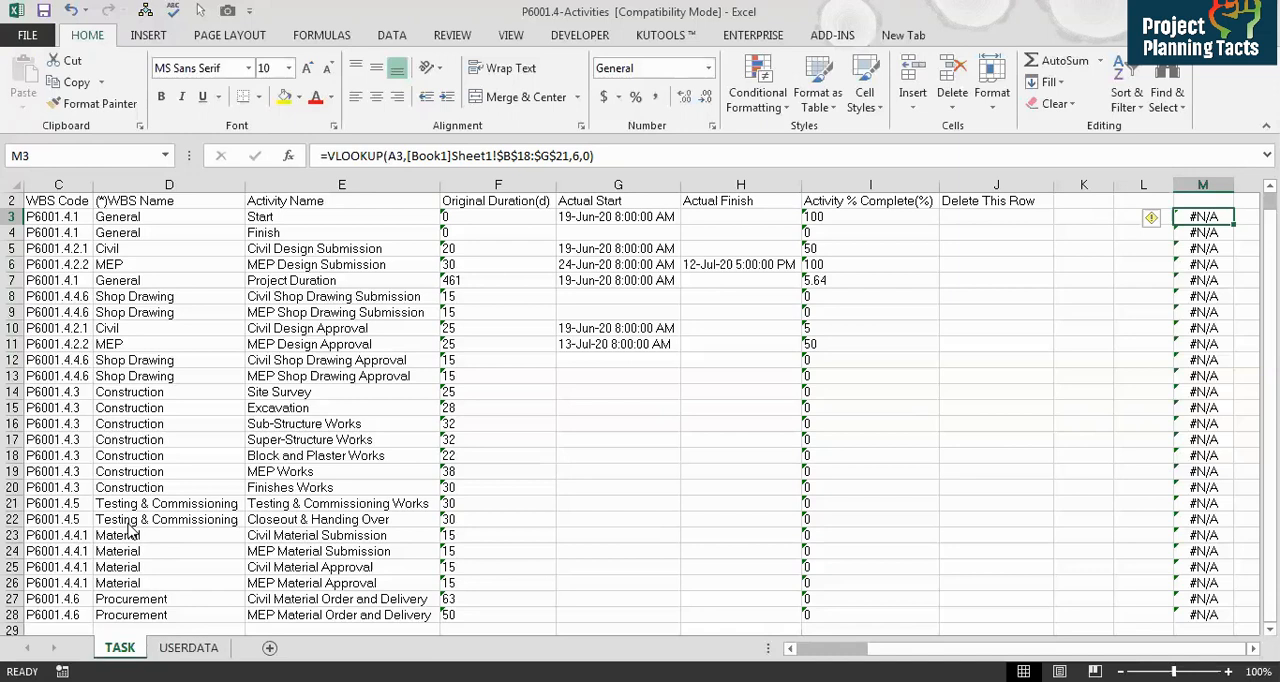
pyautogui.press('Down')
pyautogui.press('Down')
pyautogui.press('Down')
pyautogui.press('Down')
pyautogui.press('Down')
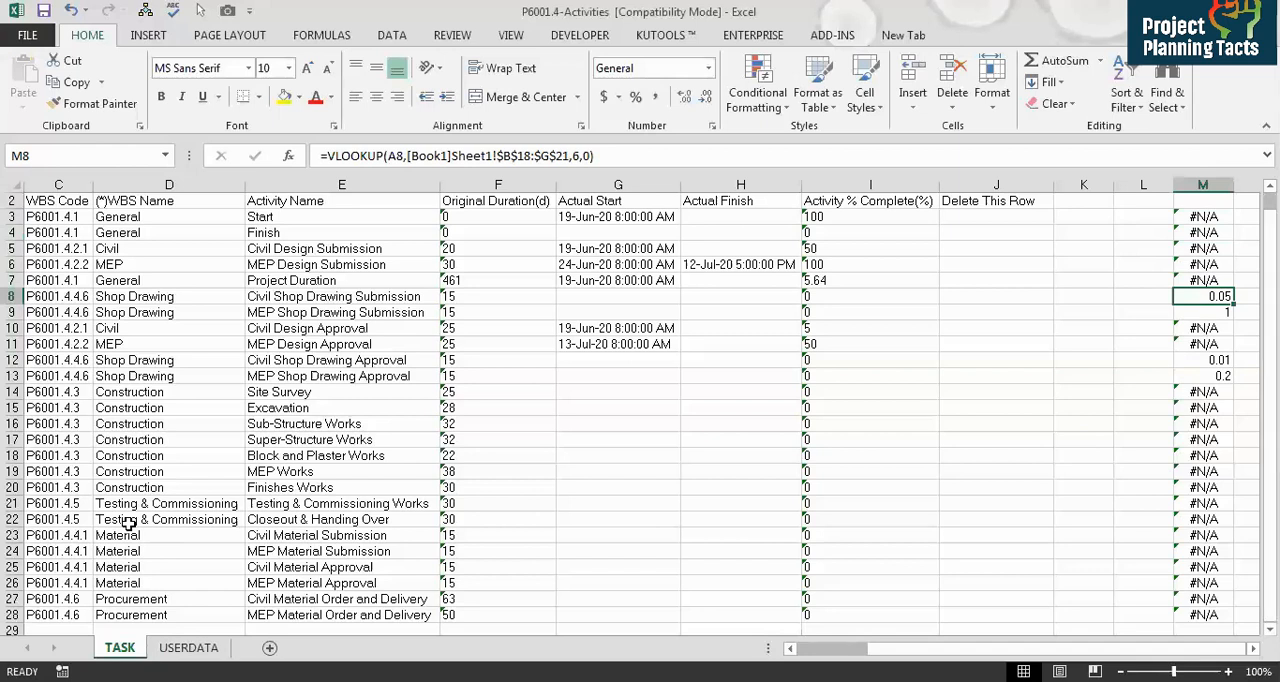
pyautogui.hotkey('ctrl', 'Left')
pyautogui.press('Up')
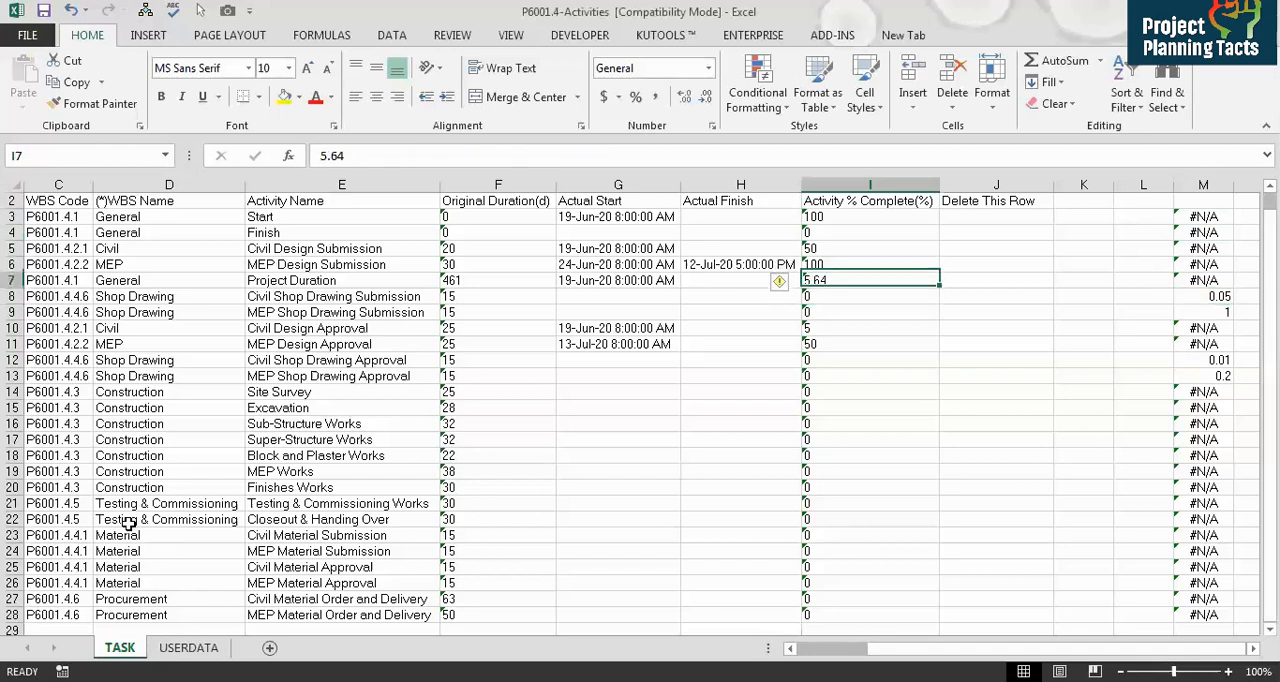
# Step: Append *100 to the column M VLOOKUP formula and copy it down to all activity rows
pyautogui.press('Right')
pyautogui.press('Right')
pyautogui.press('Right')
pyautogui.press('Right')
pyautogui.press('Up')
pyautogui.press('Up')
pyautogui.press('Up')
pyautogui.press('Up')
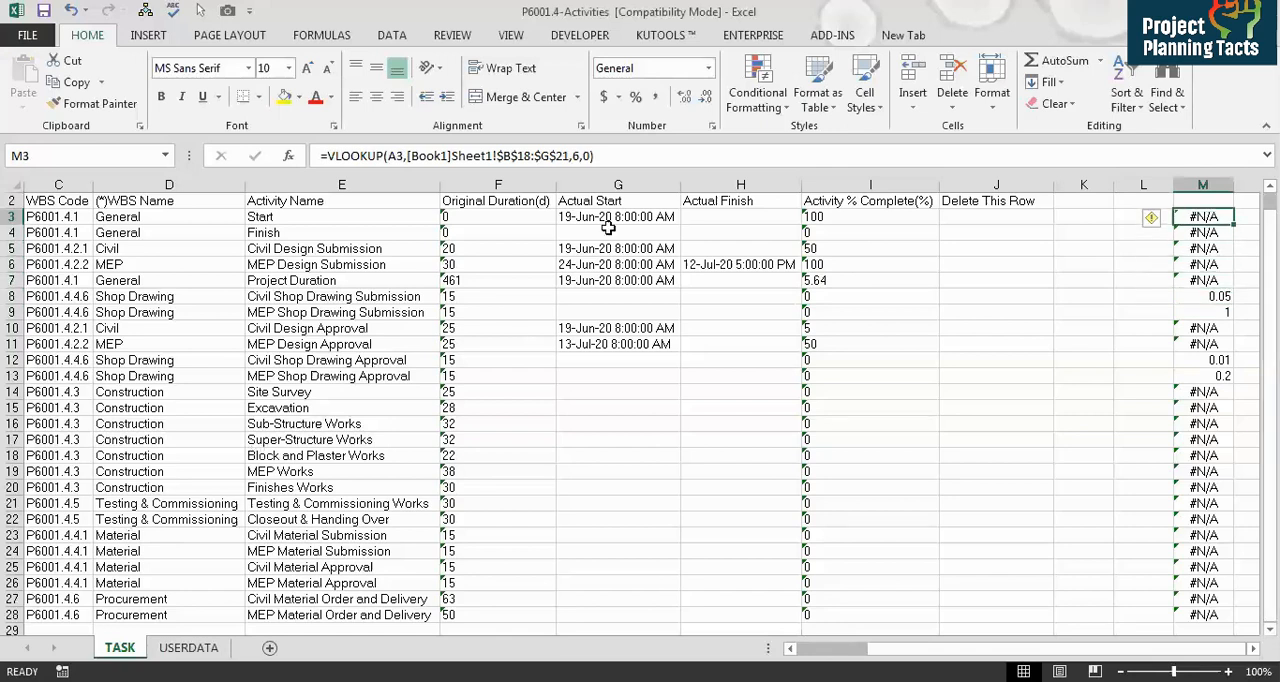
pyautogui.click(628, 158)
pyautogui.write('*100')
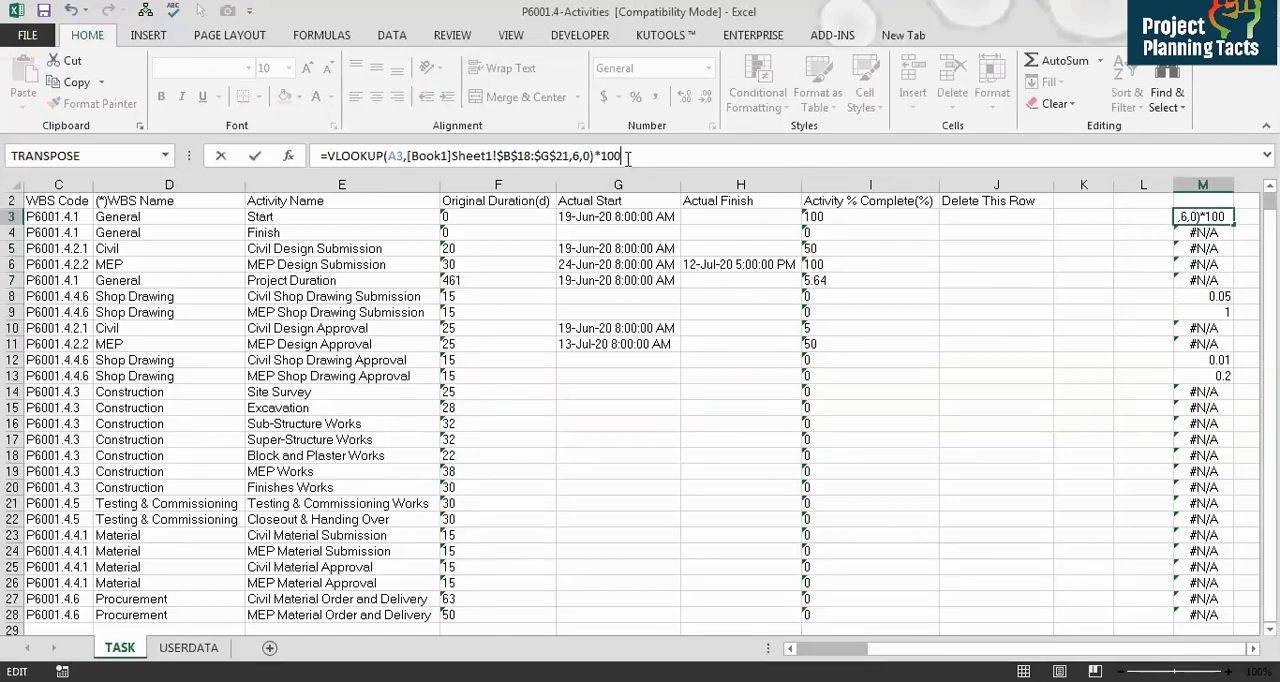
pyautogui.hotkey('ctrl', 'Return')
pyautogui.hotkey('ctrl', 'c')
pyautogui.hotkey('ctrl', 'shift', 'Down')
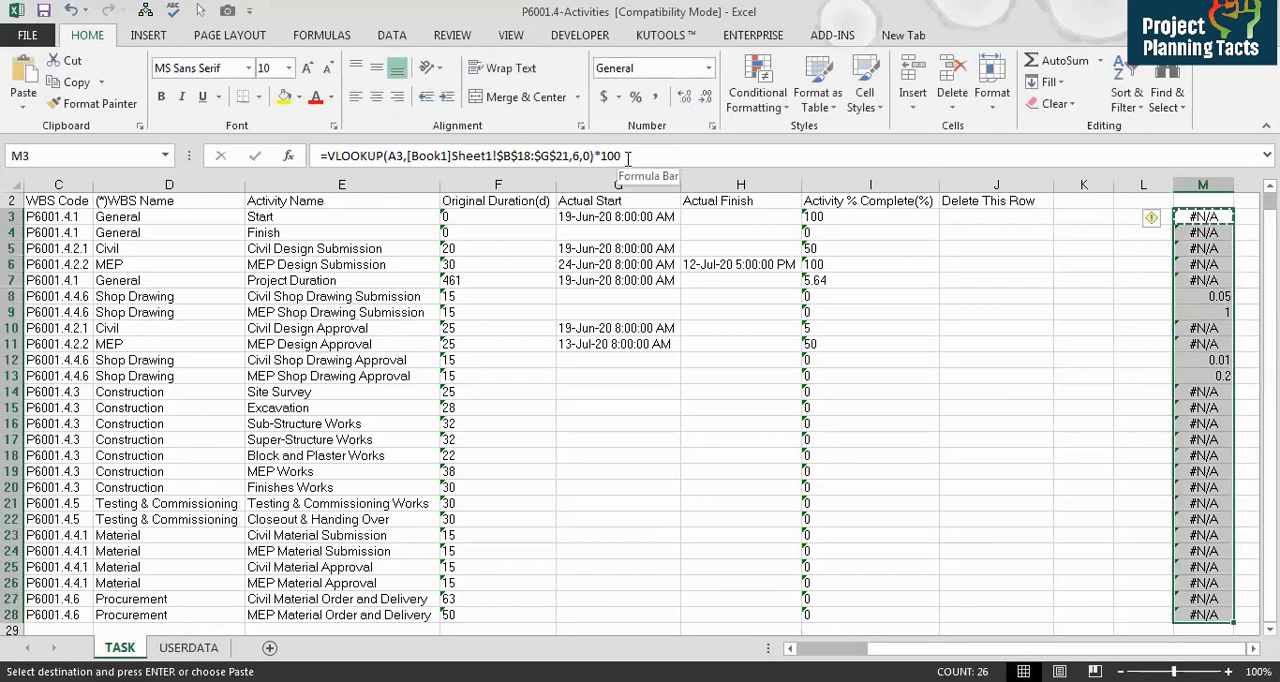
pyautogui.hotkey('ctrl', 'v')
pyautogui.press('Escape')
# Step: Extend the AutoFilter on the header row to cover columns K through M
pyautogui.press('Down')
pyautogui.press('Down')
pyautogui.press('Down')
pyautogui.press('Down')
pyautogui.press('Down')
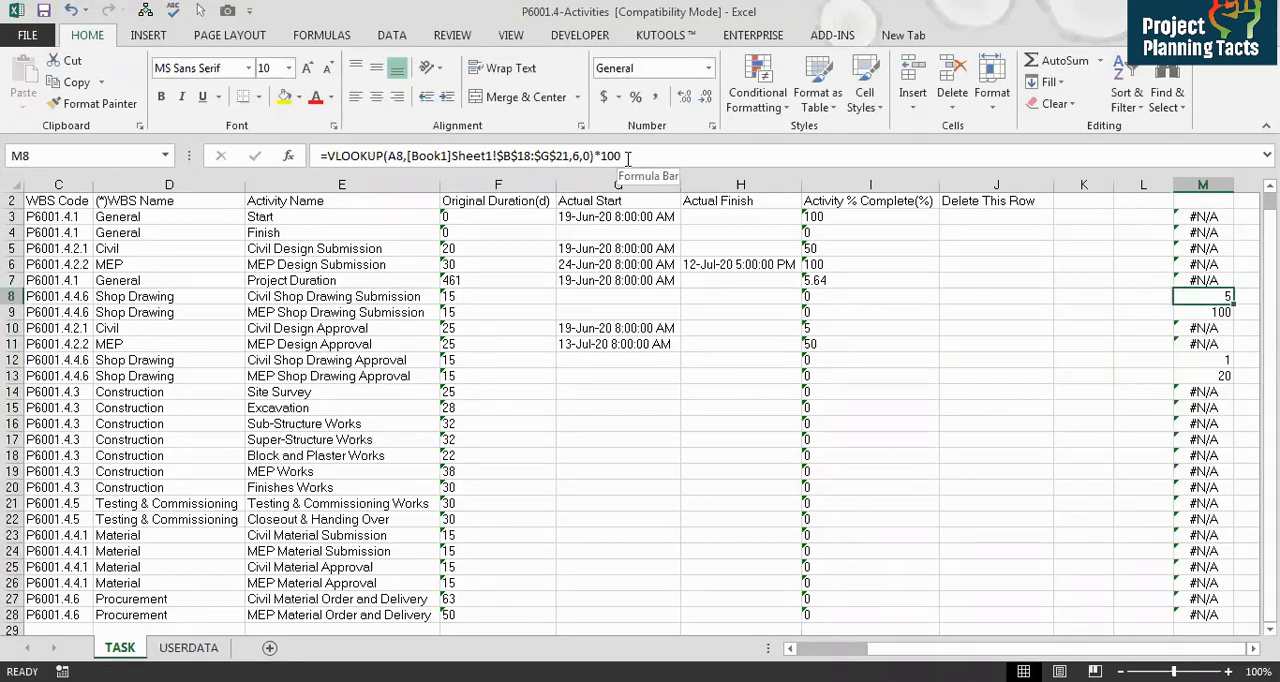
pyautogui.press('Left')
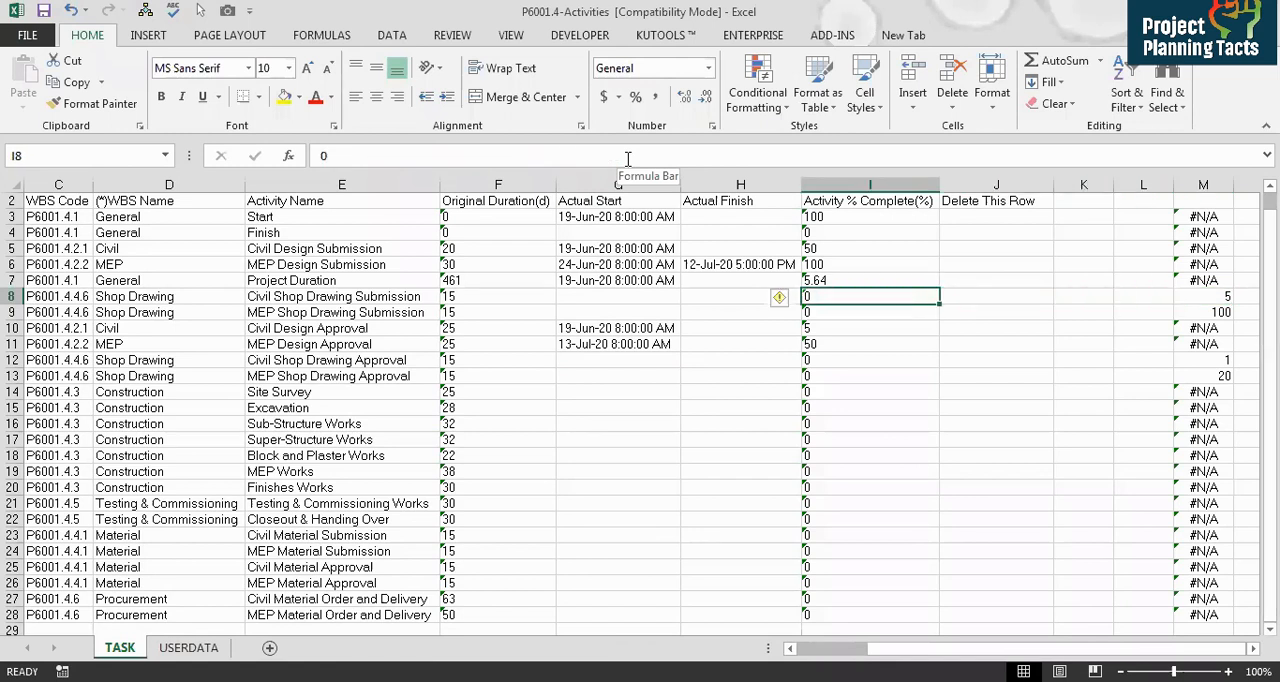
pyautogui.press('Right')
pyautogui.press('Right')
pyautogui.press('Right')
pyautogui.press('Right')
pyautogui.press('Up')
pyautogui.press('Up')
pyautogui.press('Up')
pyautogui.press('Up')
pyautogui.press('Up')
pyautogui.press('Up')
pyautogui.press('Up')
pyautogui.press('Down')
pyautogui.hotkey('shift', 'Left')
pyautogui.hotkey('shift', 'Left')
pyautogui.hotkey('shift', 'Left')
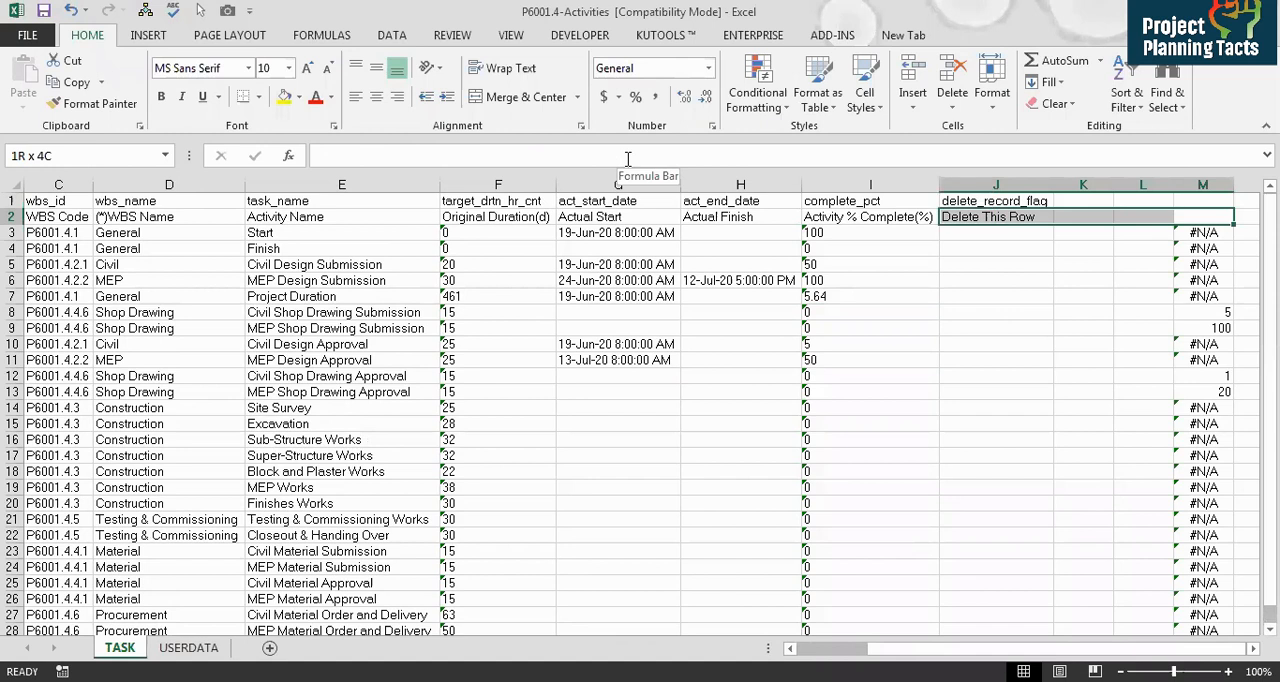
pyautogui.hotkey('ctrl', 'a')
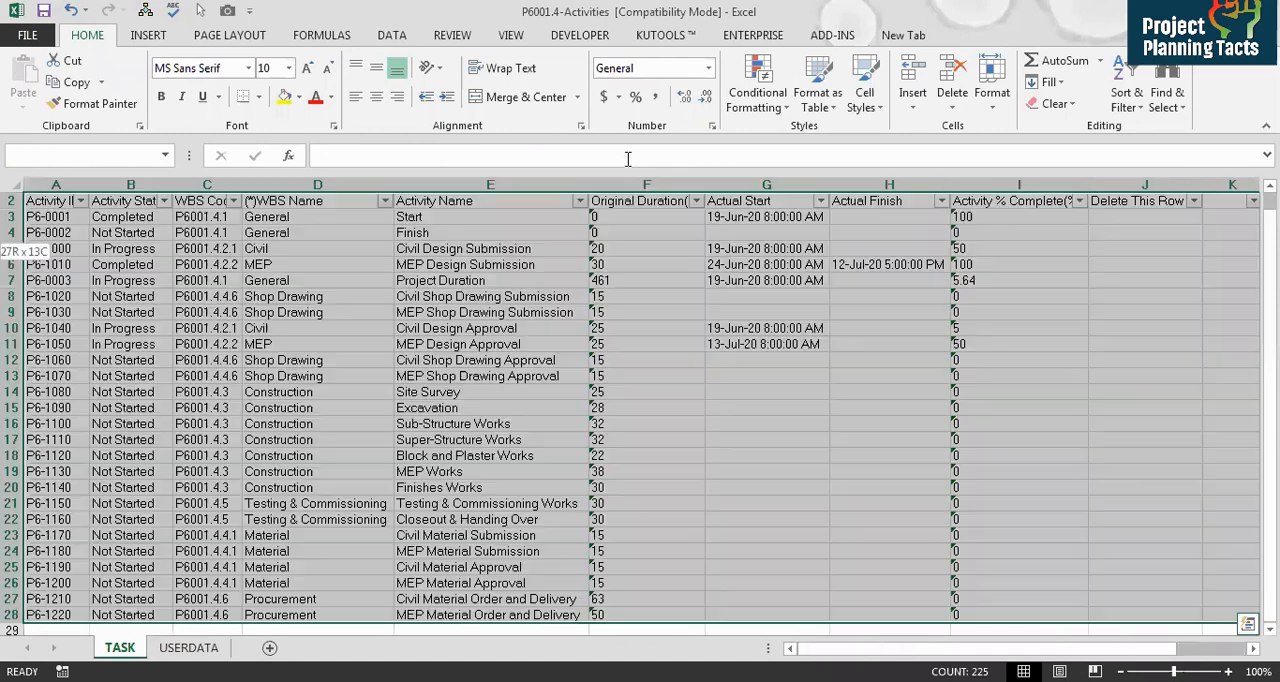
pyautogui.hotkey('ctrl', 'shift', 'l')
pyautogui.press('Up')
pyautogui.press('Right')
pyautogui.press('Left')
pyautogui.press('Down')
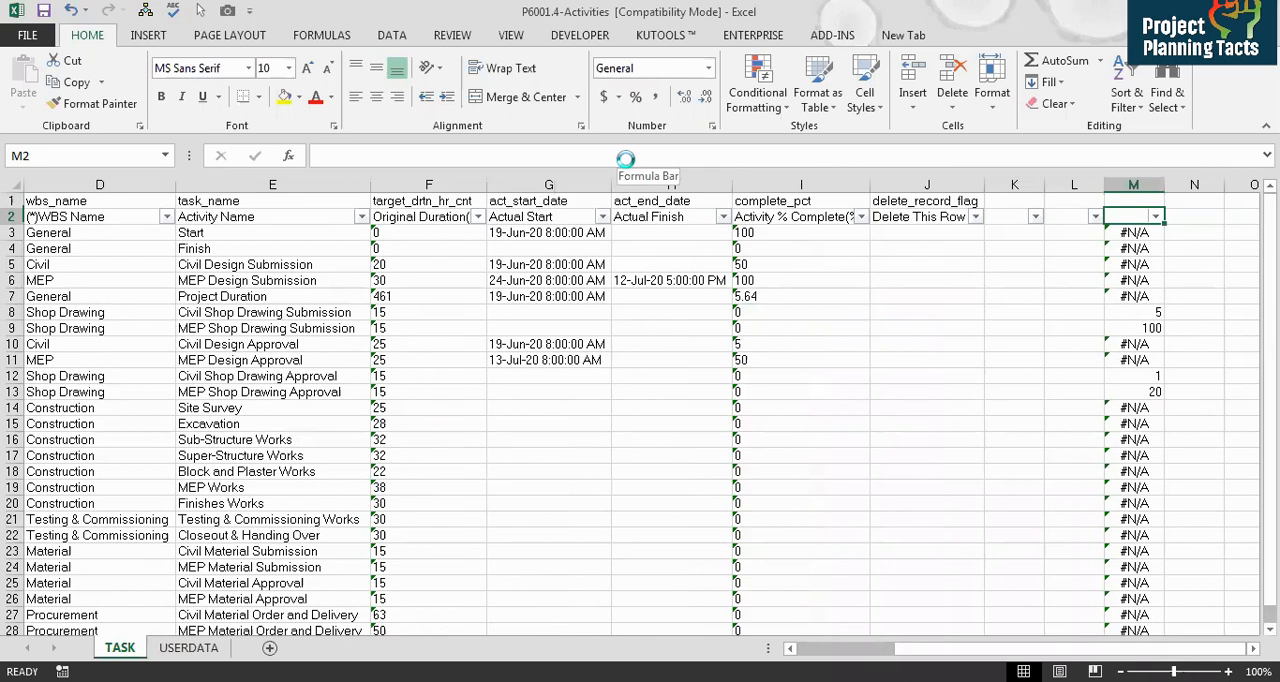
# Step: Filter column M to show only the #N/A rows
pyautogui.hotkey('alt', 'Down')
pyautogui.press('Down')
pyautogui.press('Down')
pyautogui.press('Down')
pyautogui.press('Down')
pyautogui.press('Down')
pyautogui.press('Down')
pyautogui.press('Down')
pyautogui.press('space')
pyautogui.press('Down')
pyautogui.press('Down')
pyautogui.press('Down')
pyautogui.press('Down')
pyautogui.press('Down')
pyautogui.press('space')
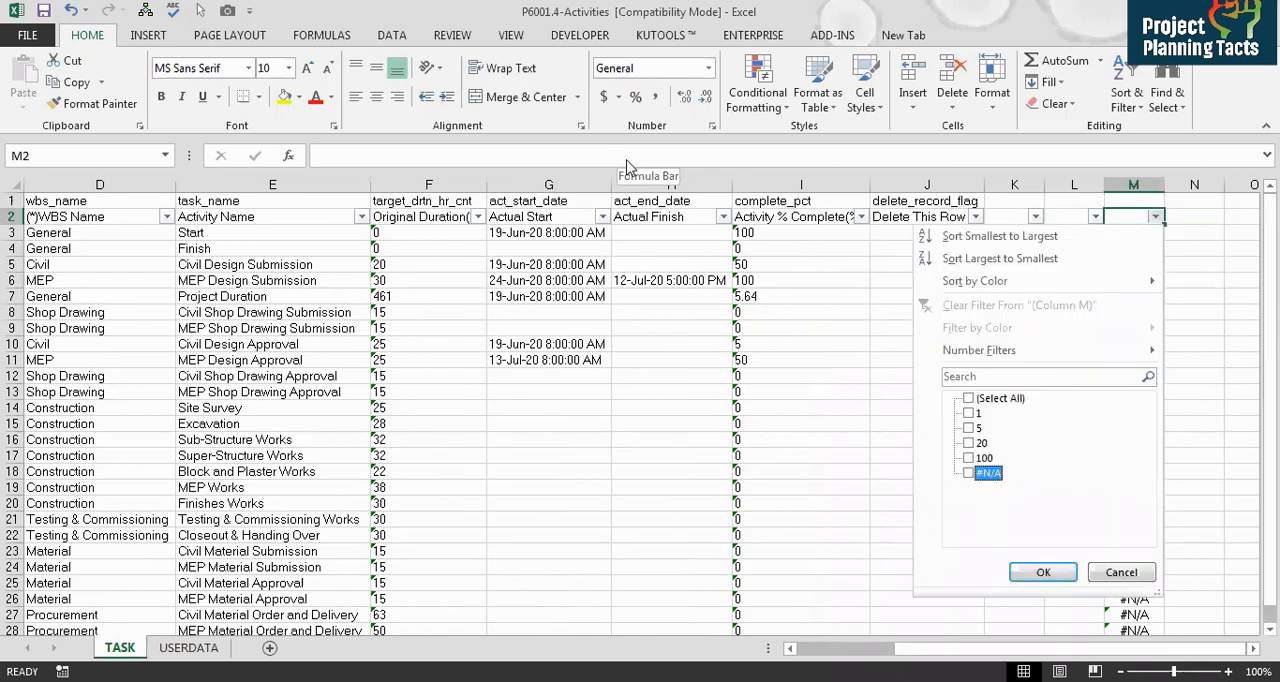
pyautogui.press('Return')
# Step: Delete all visible #N/A activity rows
pyautogui.press('Down')
pyautogui.hotkey('shift', 'space')
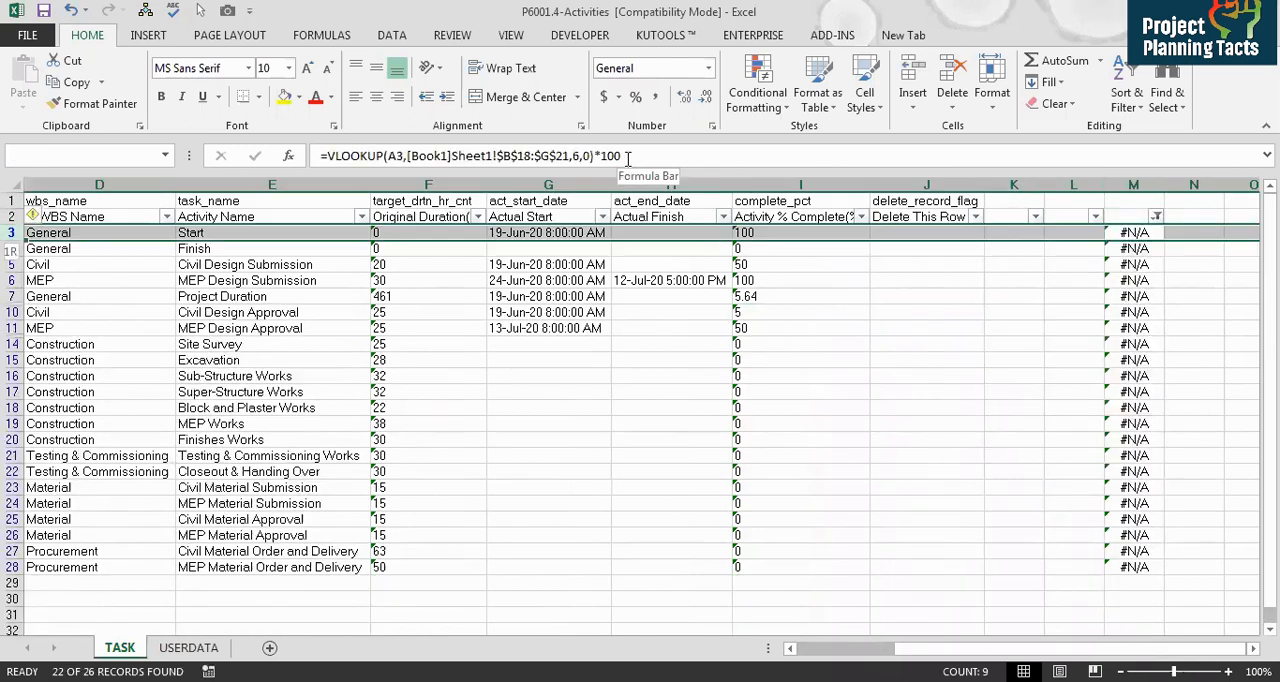
pyautogui.hotkey('ctrl', 'shift', 'Down')
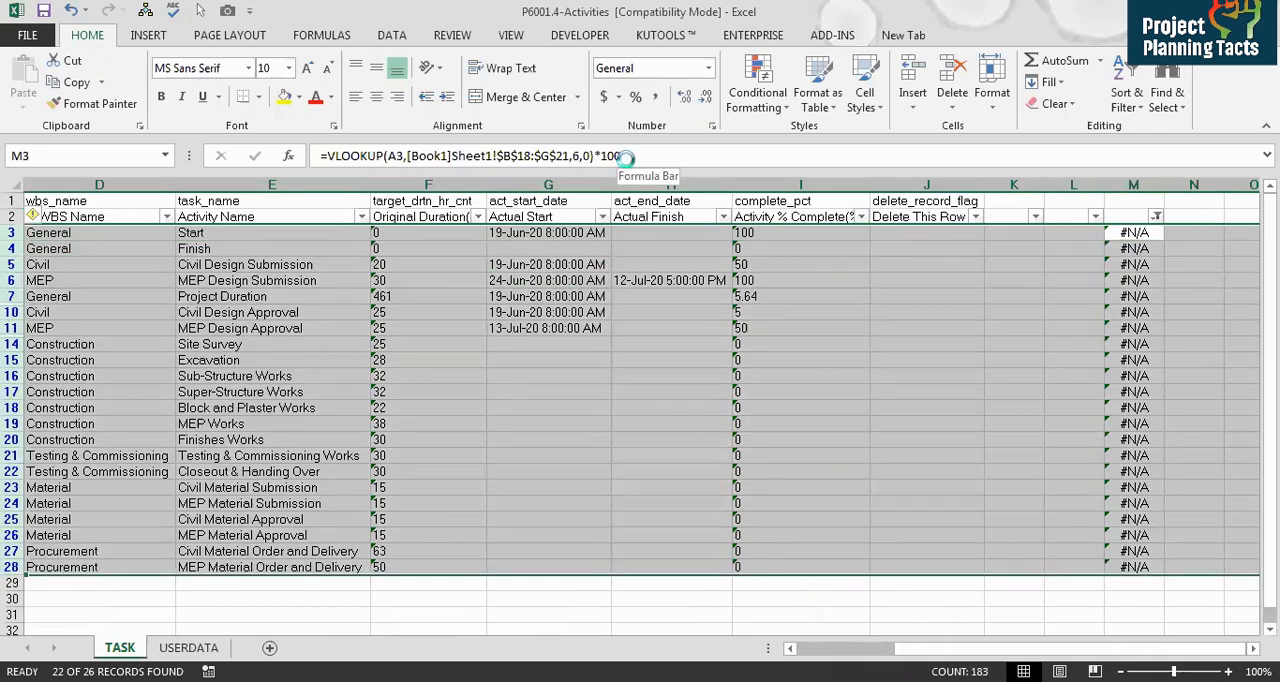
pyautogui.hotkey('ctrl', '-')
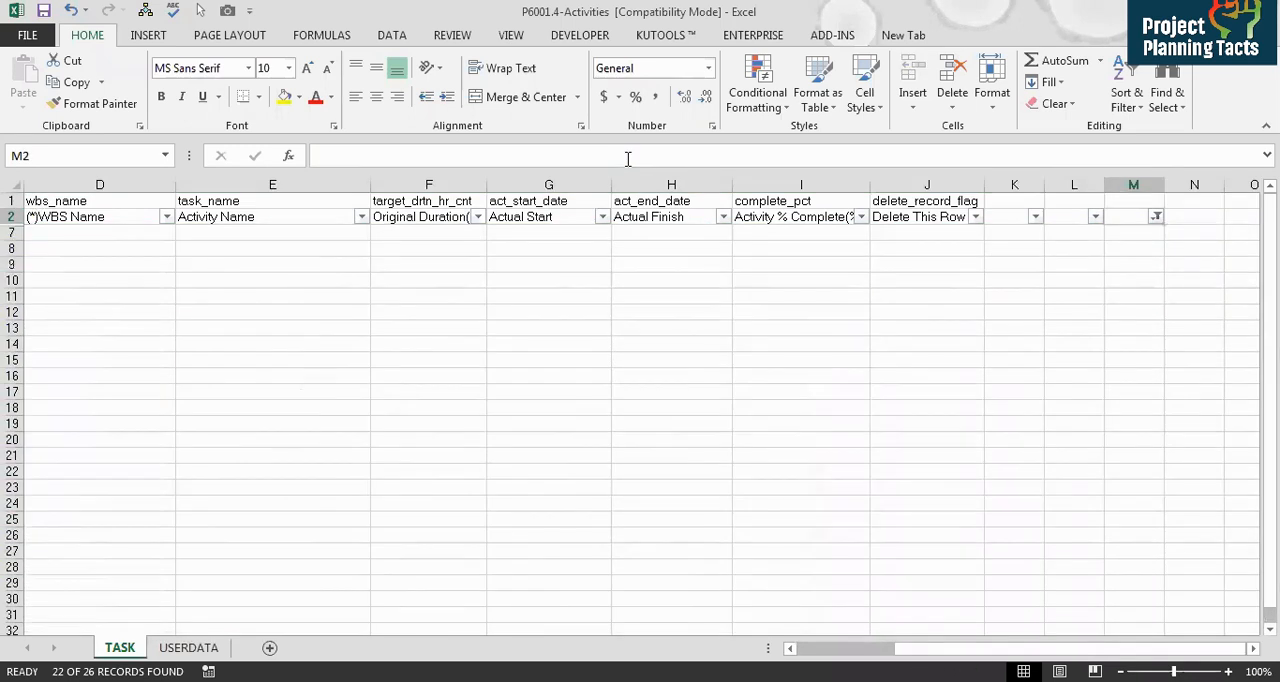
# Step: Clear the column M filter to show the remaining Shop Drawing activities
pyautogui.hotkey('alt', 'Down')
pyautogui.press('c')
pyautogui.press('Down')
pyautogui.press('Left')
pyautogui.press('Right')
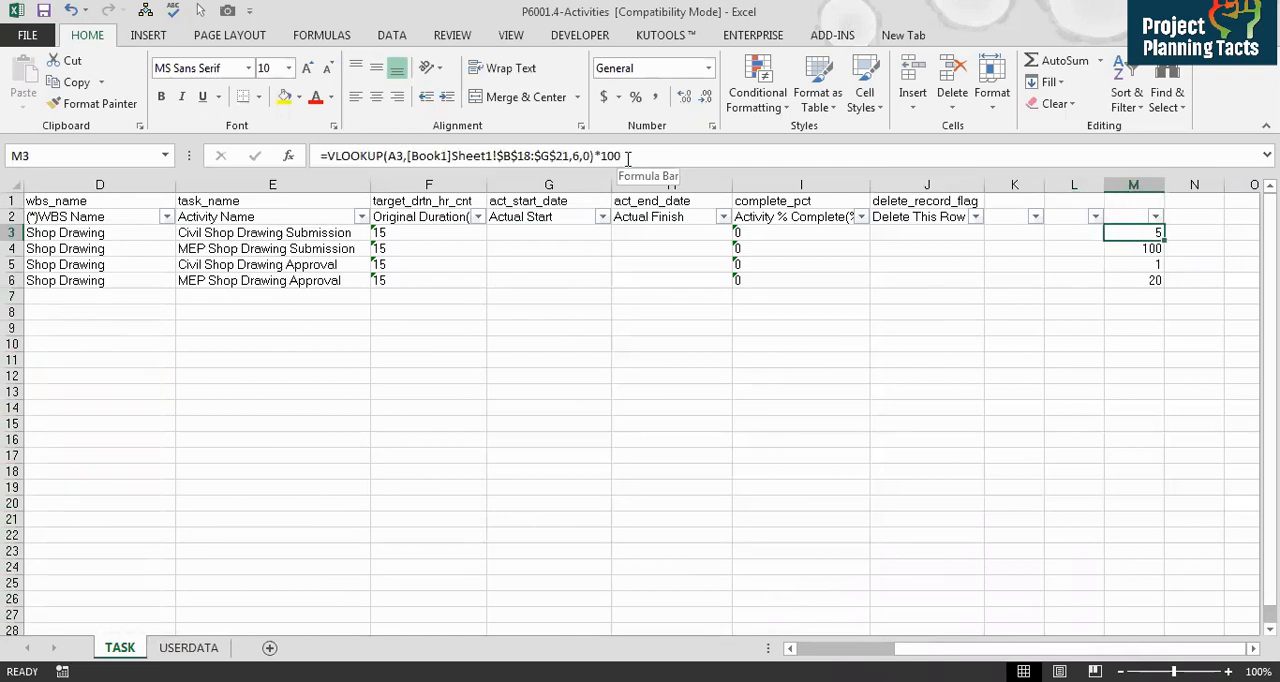
# Step: Copy the column M percent values into Activity % Complete for the four Shop Drawing activities
pyautogui.hotkey('ctrl', 'shift', 'Down')
pyautogui.hotkey('ctrl', 'c')
pyautogui.hotkey('ctrl', 'v')
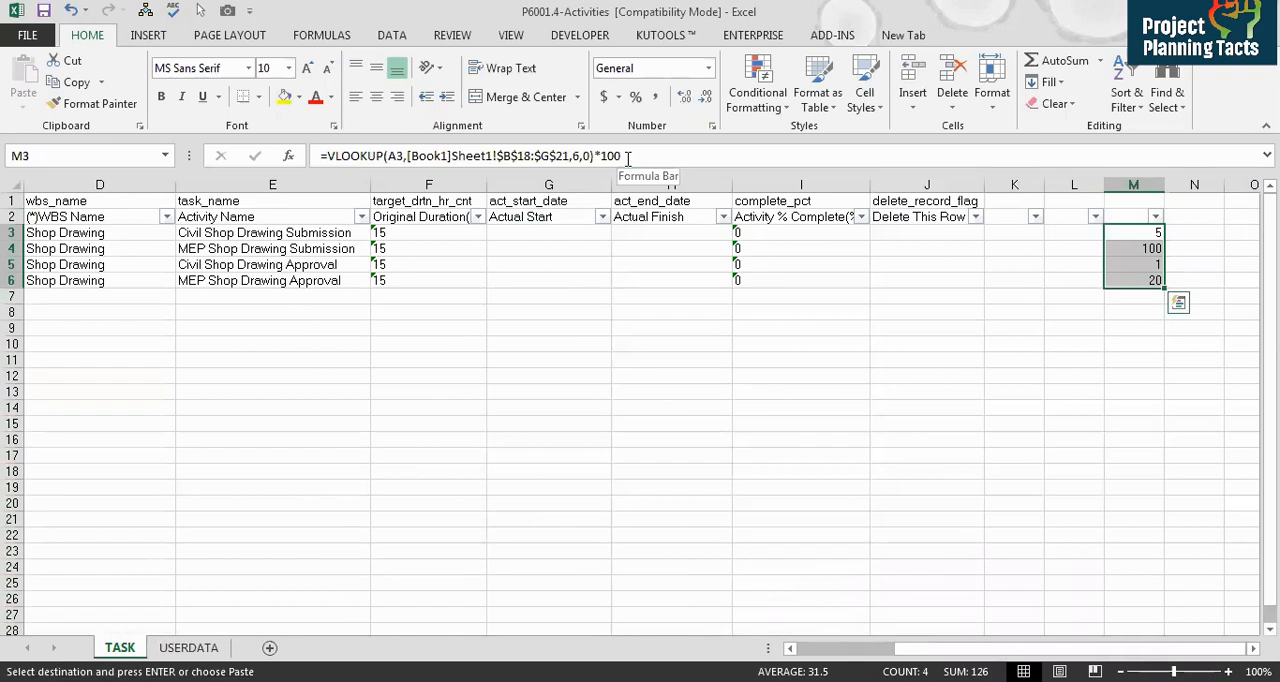
pyautogui.press('Left')
pyautogui.press('Left')
pyautogui.press('Left')
pyautogui.press('Left')
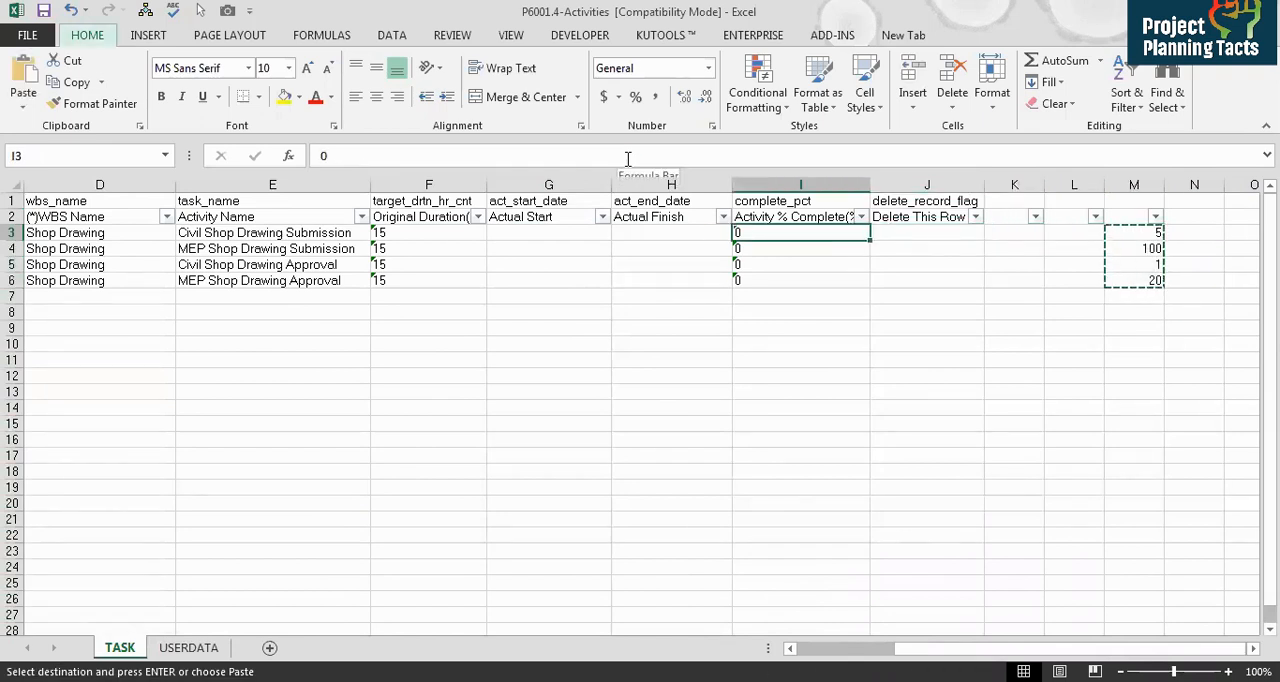
pyautogui.hotkey('ctrl', 'v')
pyautogui.press('Right')
pyautogui.press('Right')
pyautogui.press('Right')
pyautogui.press('Right')
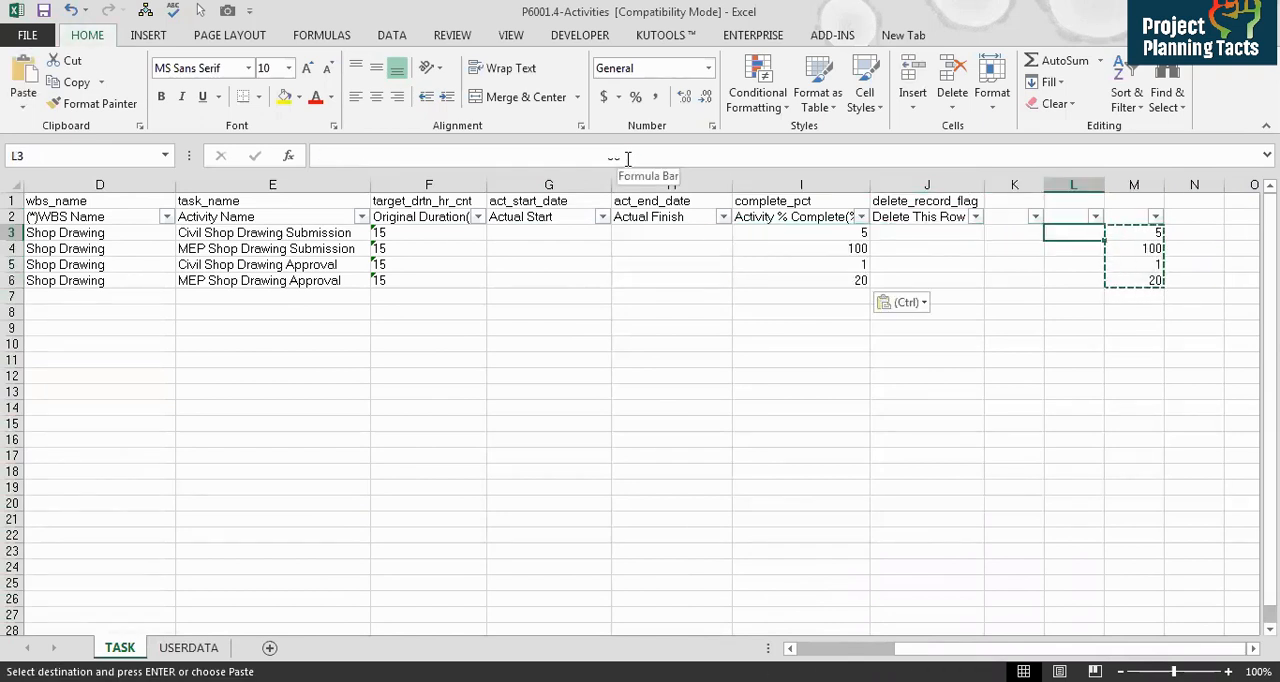
pyautogui.press('Escape')
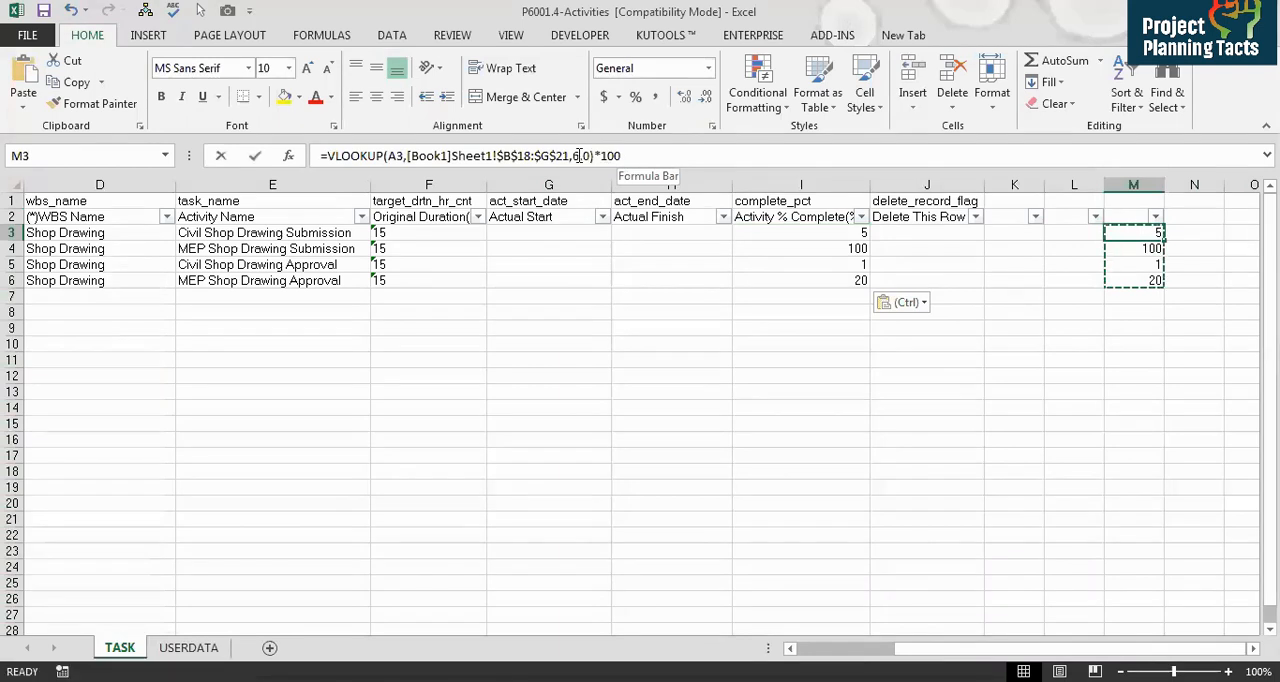
# Step: Change the column M formula's column index to 4 and copy it to all four activity rows
pyautogui.click(578, 155)
pyautogui.press('BackSpace')
pyautogui.write('4')
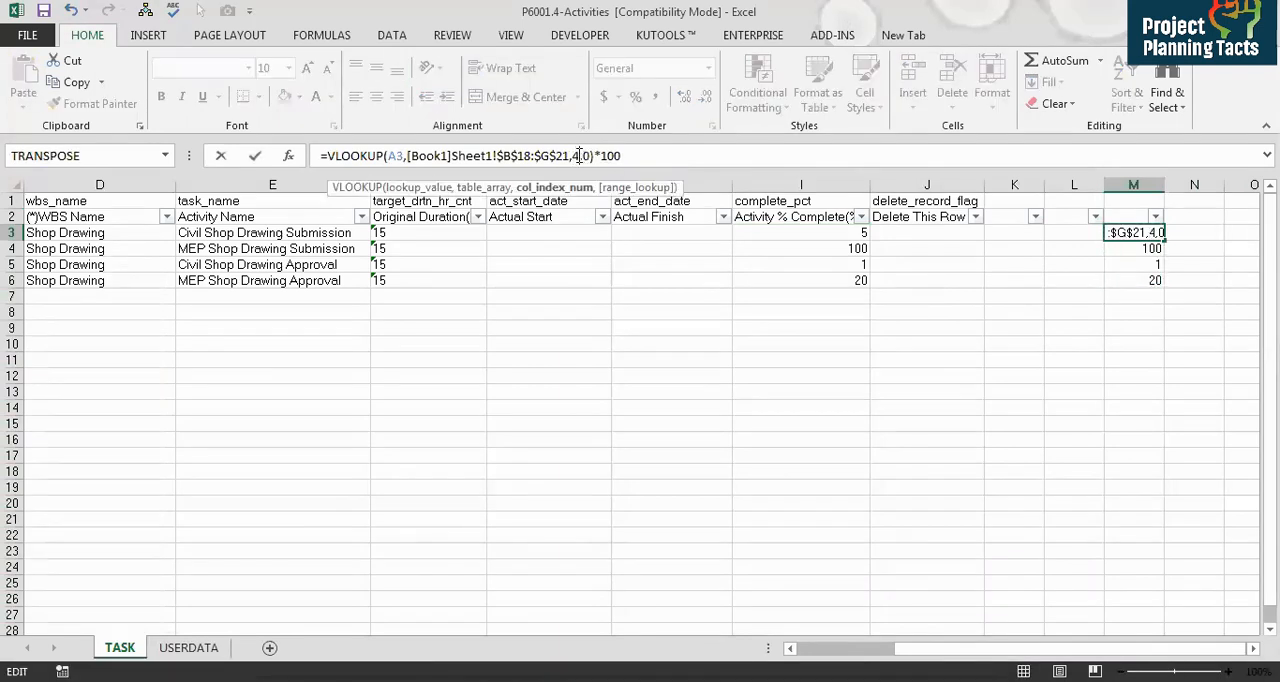
pyautogui.press('Return')
pyautogui.press('Up')
pyautogui.hotkey('ctrl', 'c')
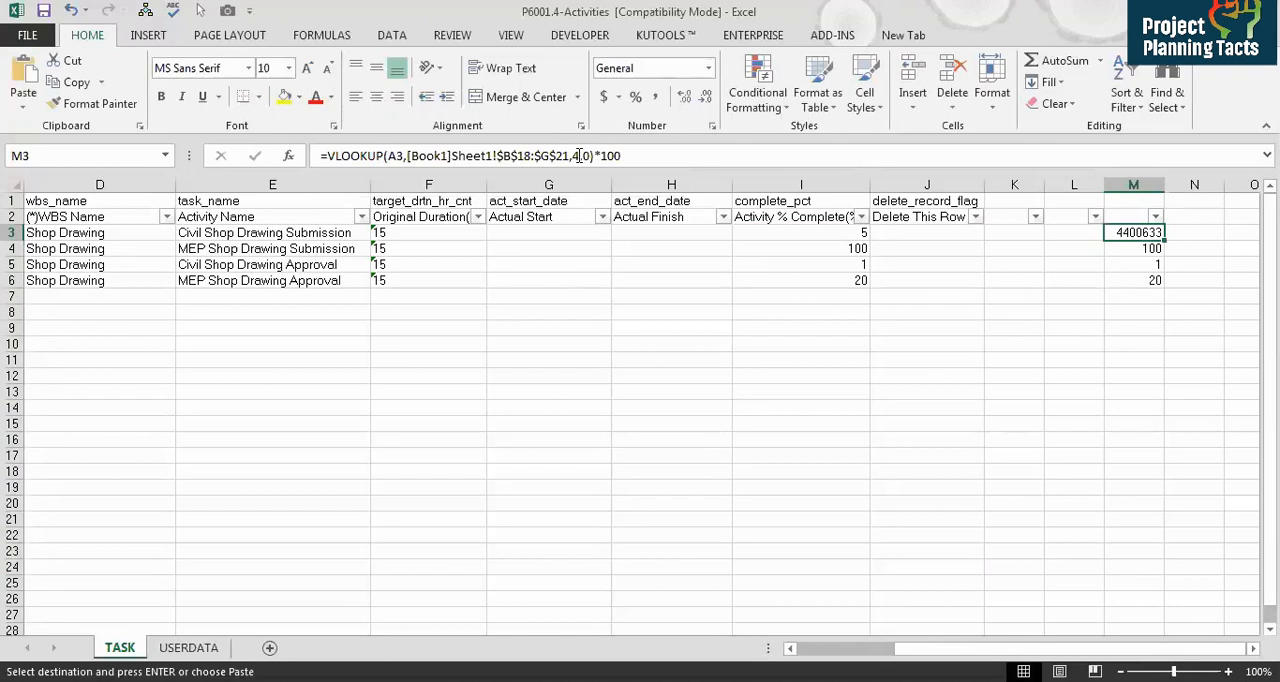
pyautogui.hotkey('shift', 'Down')
pyautogui.hotkey('shift', 'Down')
pyautogui.hotkey('shift', 'Down')
pyautogui.hotkey('ctrl', 'v')
pyautogui.press('Escape')
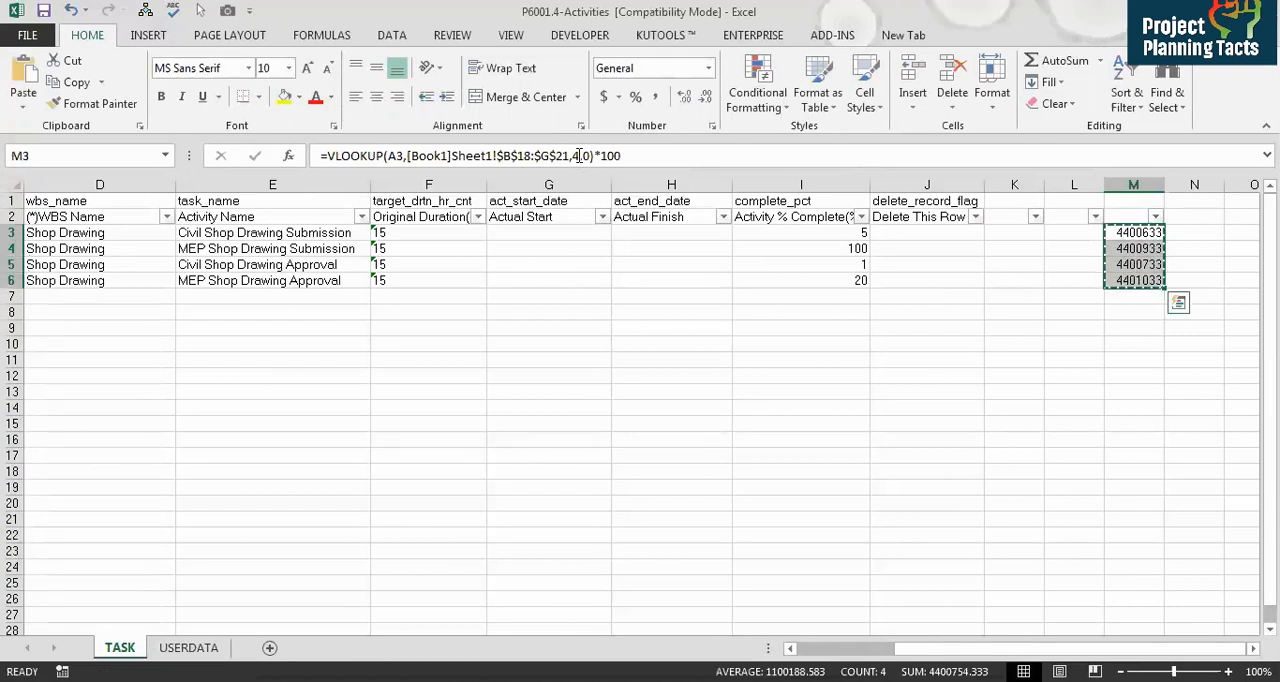
# Step: Paste the column M results into the Actual Start cells of the four activities
pyautogui.hotkey('ctrl', 'c')
pyautogui.press('Left')
pyautogui.press('Left')
pyautogui.press('Left')
pyautogui.press('Left')
pyautogui.press('Left')
pyautogui.press('Left')
pyautogui.press('Return')
# Step: Apply a custom date format to the Actual Start cells G3:G6
pyautogui.moveTo(578, 234); pyautogui.dragTo(578, 281)
pyautogui.hotkey('ctrl', '1')
pyautogui.click(515, 316)
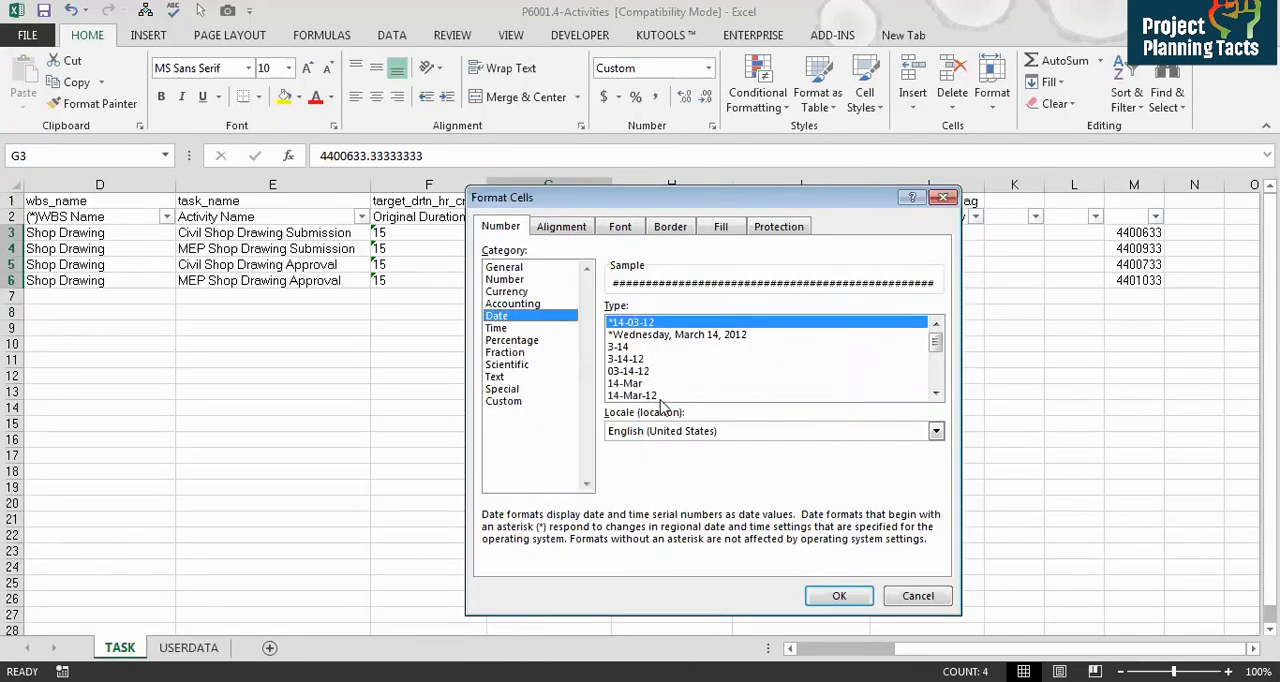
pyautogui.click(503, 401)
pyautogui.press('Return')
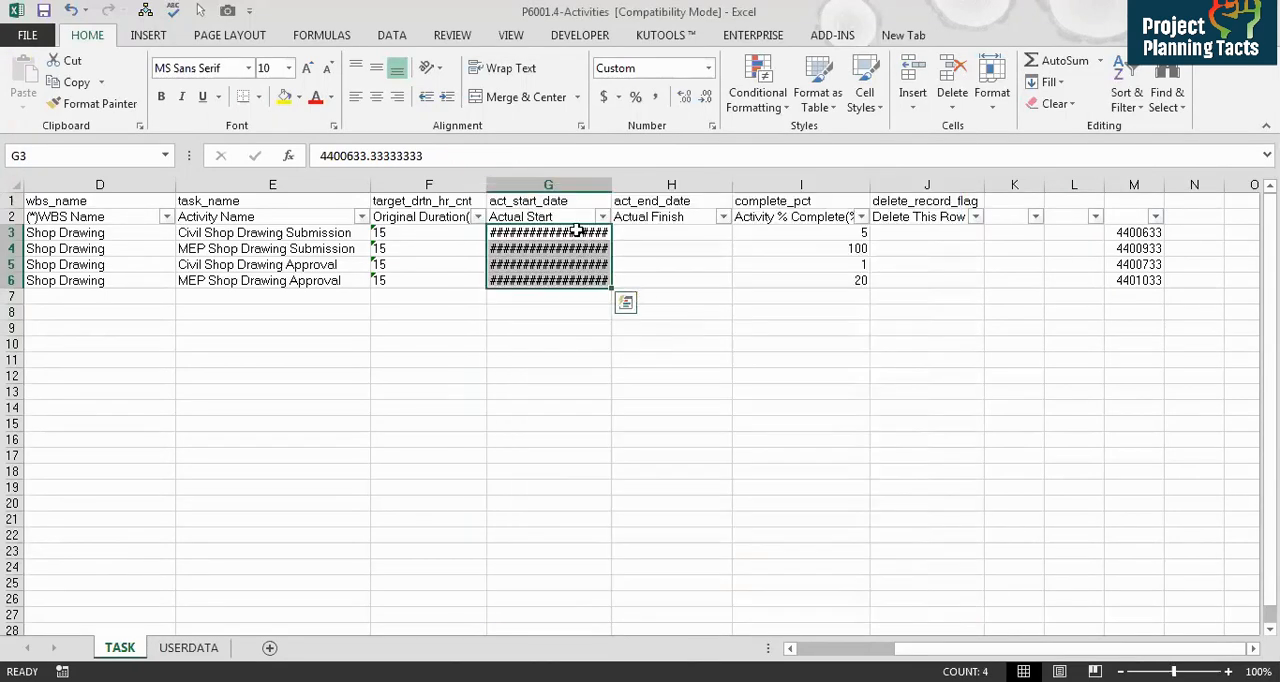
# Step: Replace *100 with /100 in the column M formula and fill it down the four rows
pyautogui.click(1128, 233)
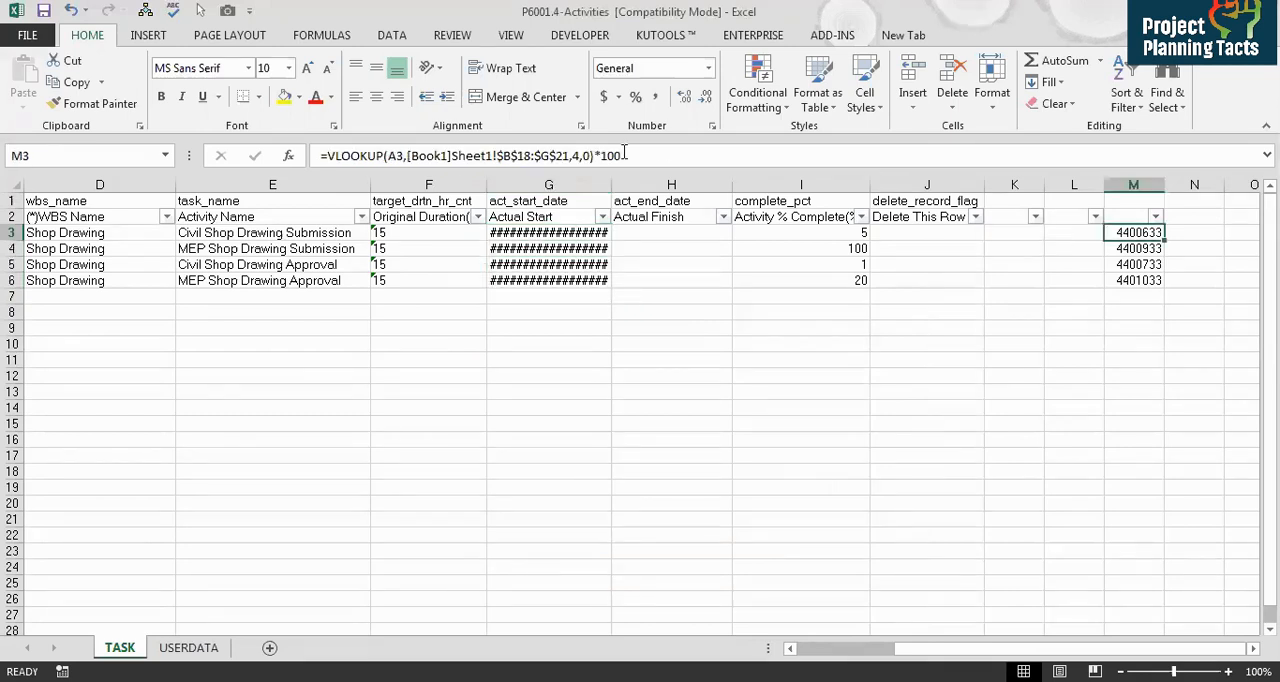
pyautogui.click(557, 234)
pyautogui.moveTo(557, 234); pyautogui.dragTo(566, 280)
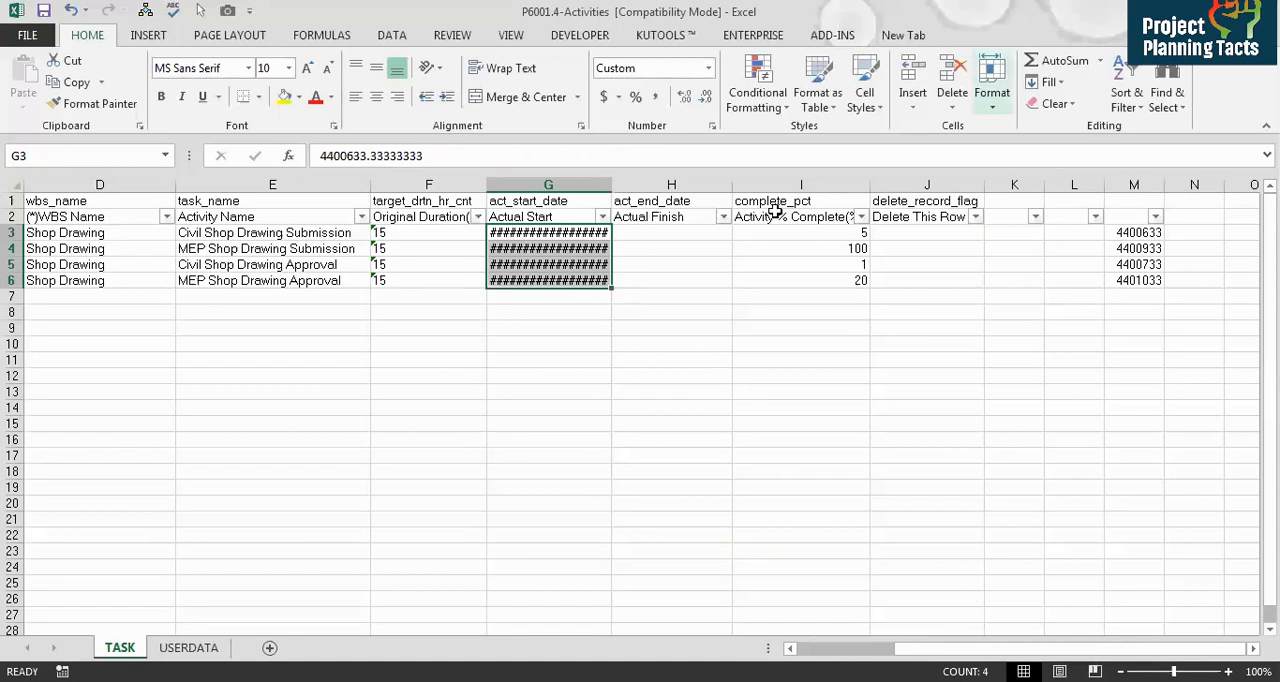
pyautogui.click(1124, 232)
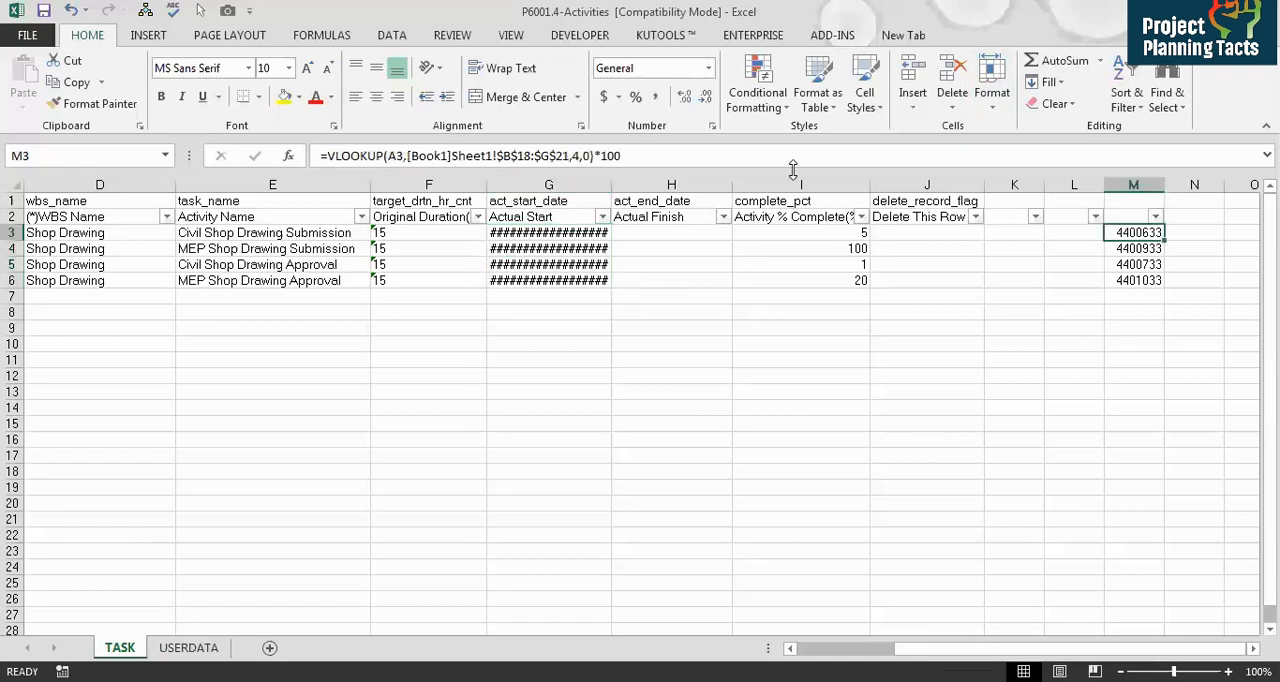
pyautogui.click(604, 156)
pyautogui.press('BackSpace')
pyautogui.write('/')
pyautogui.press('Return')
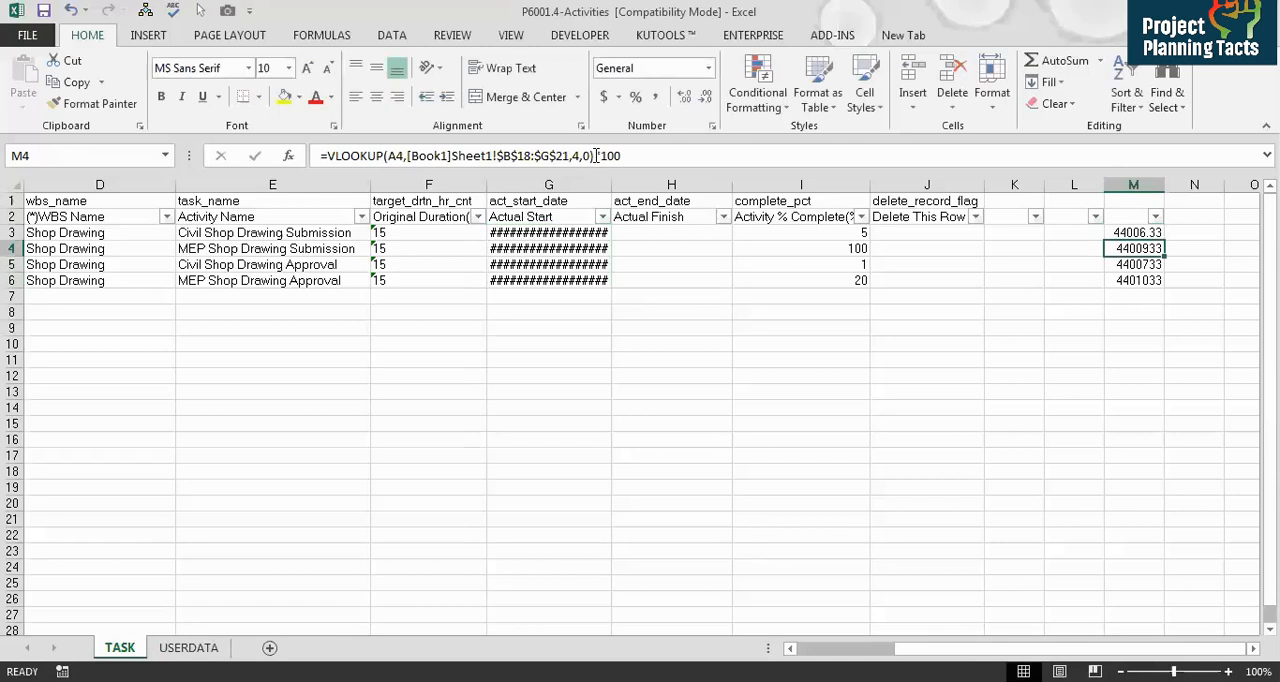
pyautogui.press('Up')
pyautogui.hotkey('ctrl', 'shift', 'Down')
pyautogui.hotkey('ctrl', 'd')
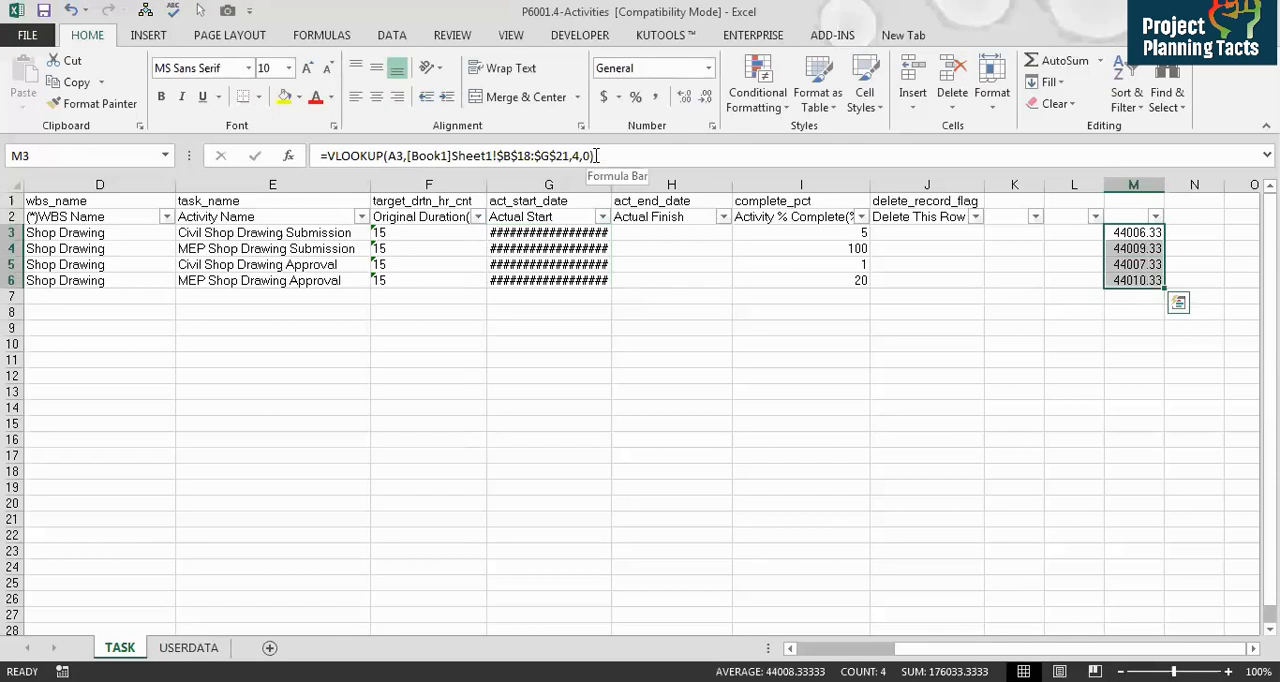
# Step: Paste the column M results as values into Actual Start for the four activities
pyautogui.hotkey('ctrl', 'c')
pyautogui.press('Left')
pyautogui.press('Left')
pyautogui.press('Left')
pyautogui.press('Left')
pyautogui.press('Left')
pyautogui.press('Left')
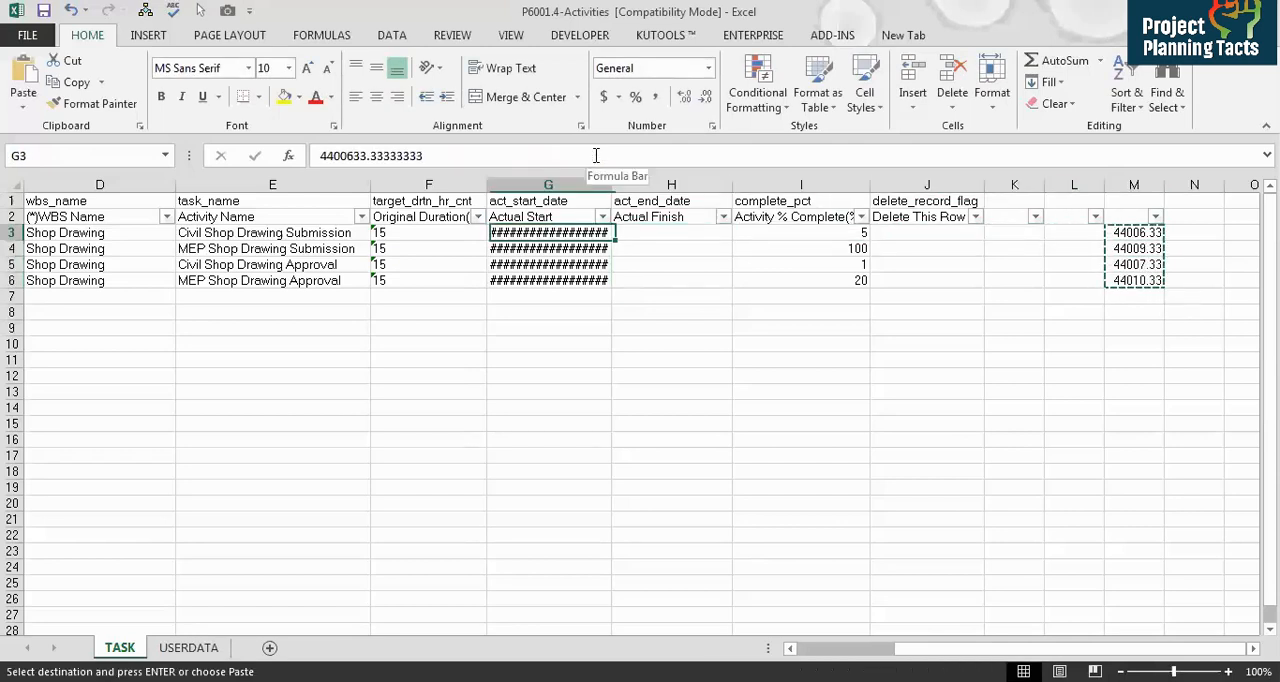
pyautogui.hotkey('alt', 'h')
pyautogui.press('v')
pyautogui.press('v')
# Step: Change the column M lookup column index to 5 and fill it down the four rows
pyautogui.hotkey('ctrl', 'Right')
pyautogui.hotkey('ctrl', 'Right')
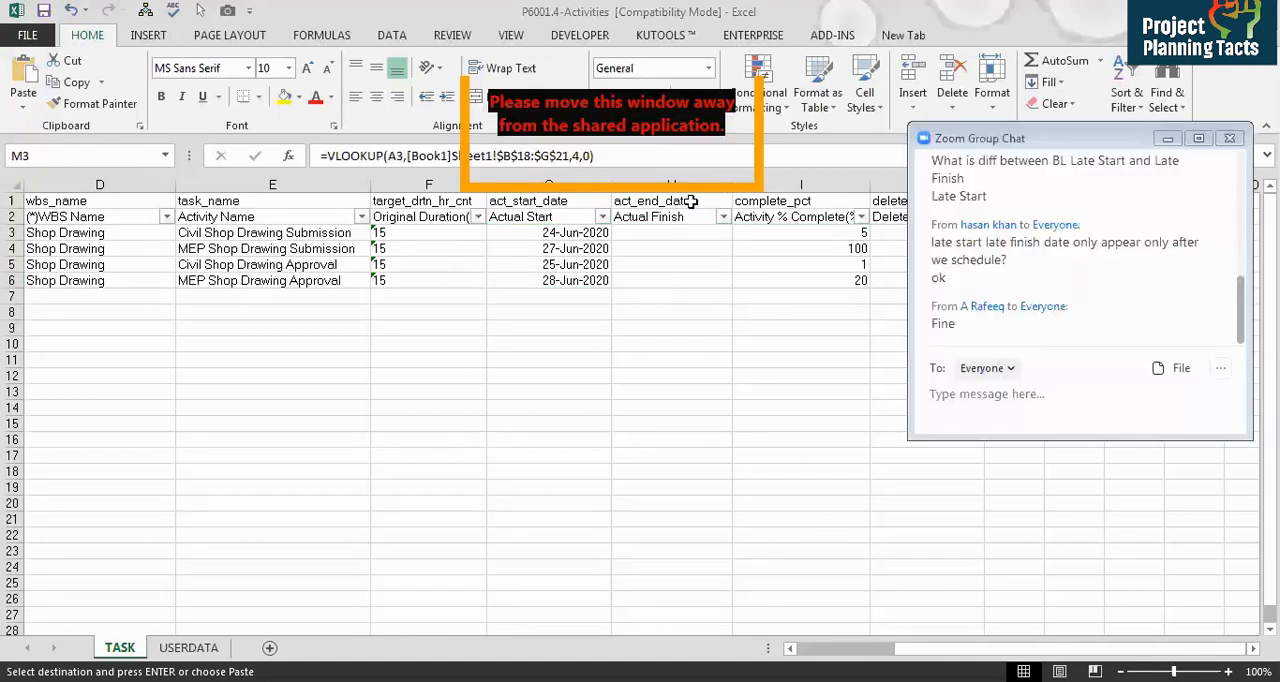
pyautogui.click(684, 157)
pyautogui.press('Left')
pyautogui.press('Left')
pyautogui.press('Left')
pyautogui.press('BackSpace')
pyautogui.write('5')
pyautogui.press('Return')
pyautogui.press('Up')
pyautogui.hotkey('shift', 'Down')
pyautogui.hotkey('shift', 'Down')
pyautogui.hotkey('shift', 'Down')
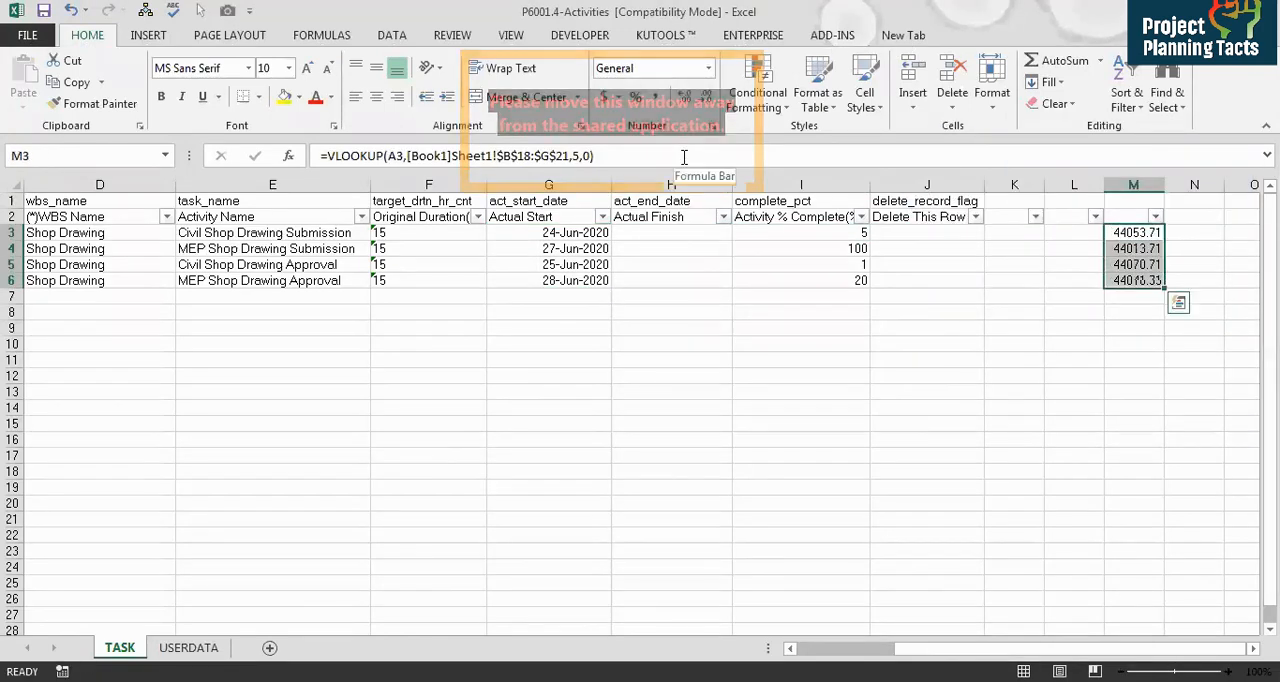
pyautogui.hotkey('ctrl', 'd')
# Step: Paste the column M results as values into Actual Finish for the four activities
pyautogui.hotkey('ctrl', 'c')
pyautogui.press('Left')
pyautogui.press('Left')
pyautogui.press('Left')
pyautogui.press('Left')
pyautogui.press('Left')
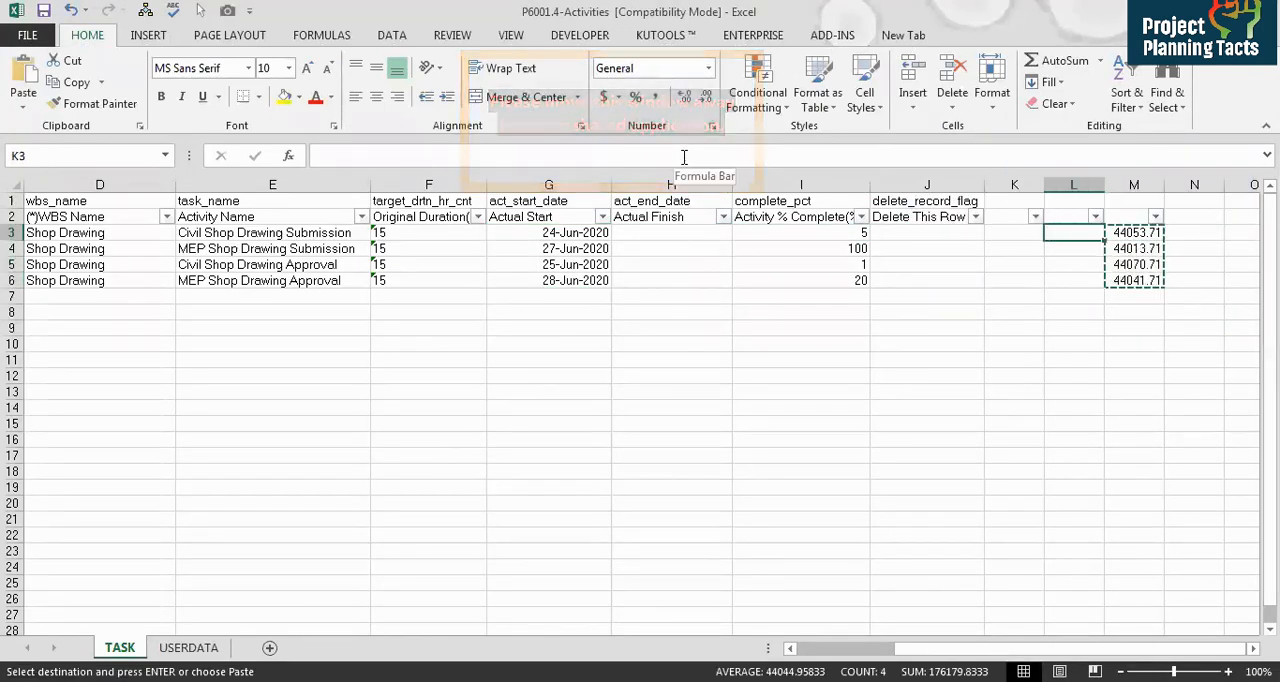
pyautogui.press('alt')
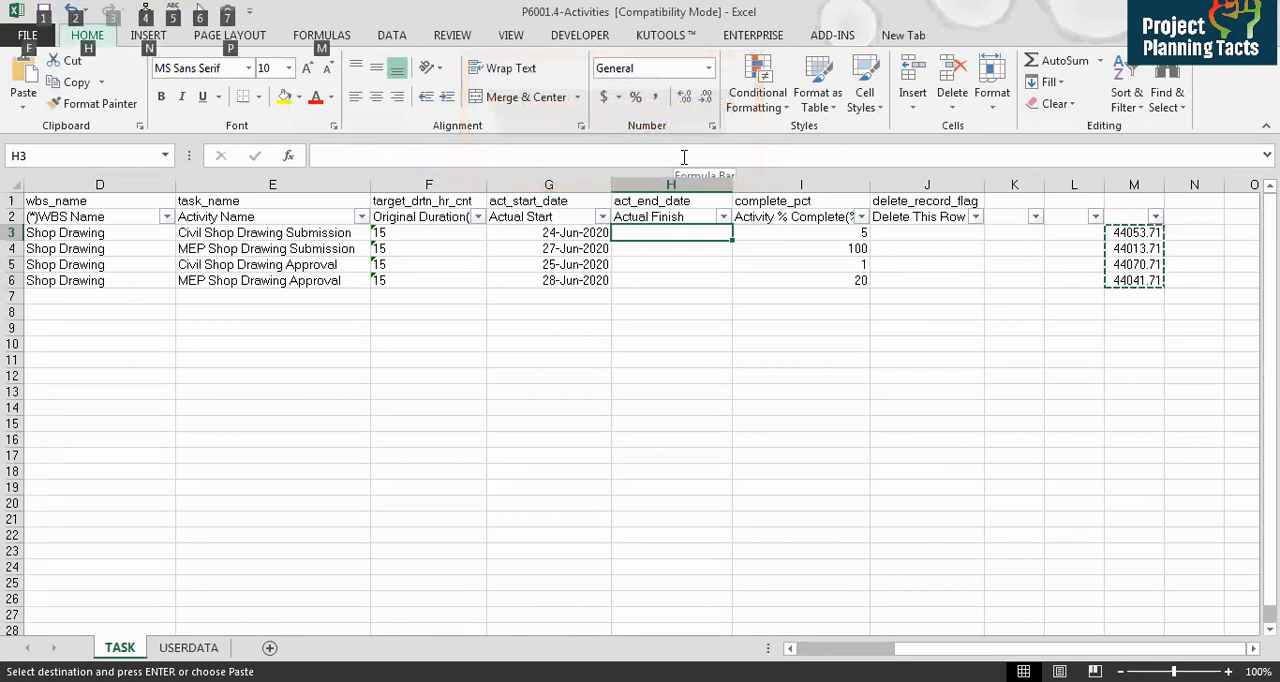
pyautogui.press('h')
pyautogui.press('v')
pyautogui.press('v')
pyautogui.press('Escape')
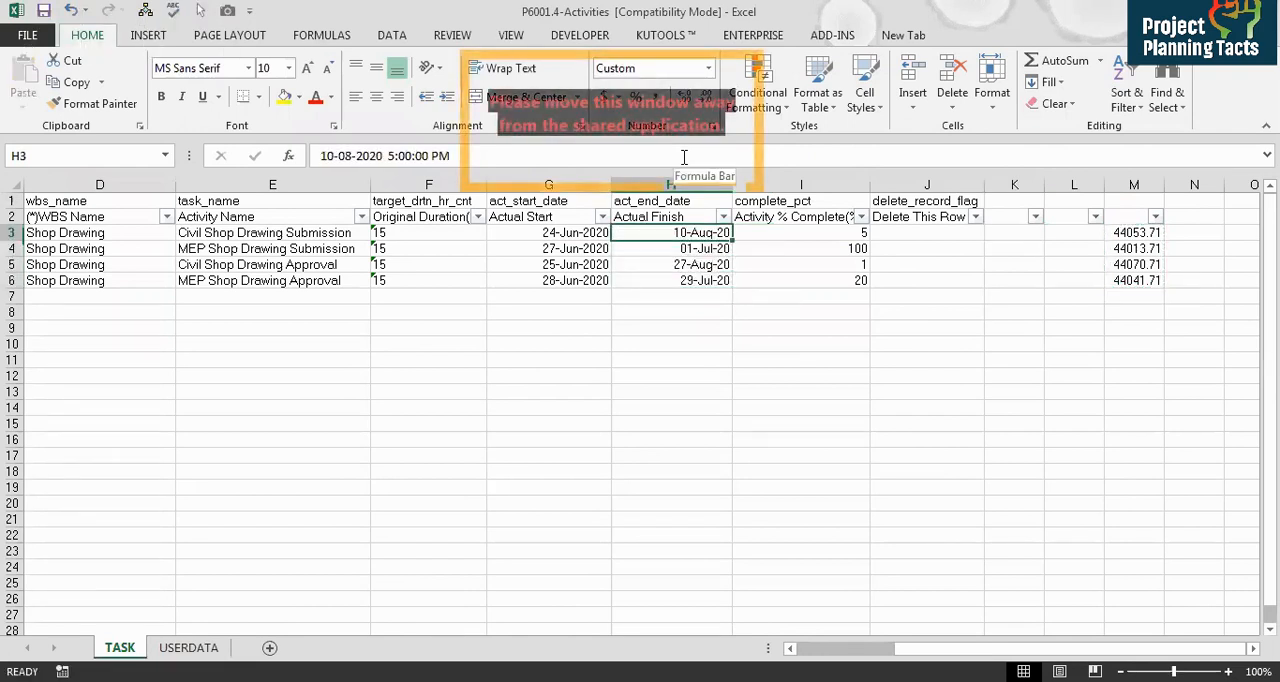
# Step: Review the updated Actual Finish and Activity % Complete values of the four activities
pyautogui.press('Right')
pyautogui.press('Down')
pyautogui.press('Down')
pyautogui.press('Down')
pyautogui.press('Up')
pyautogui.press('Up')
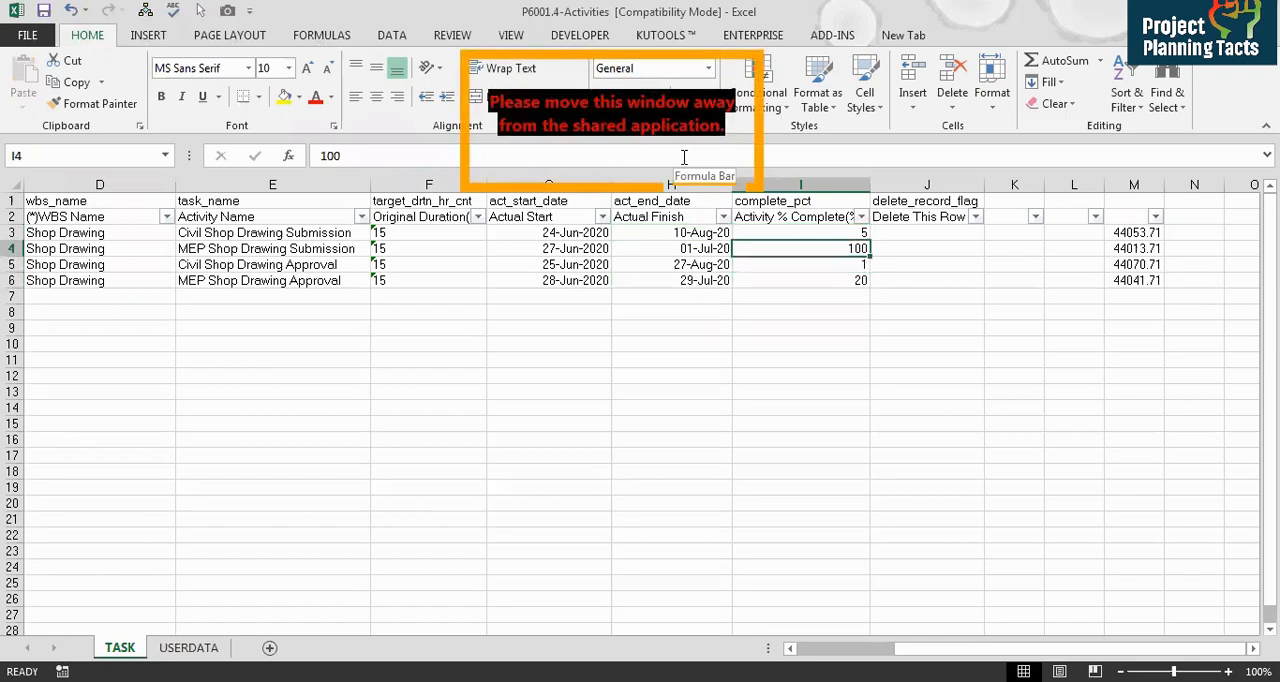
pyautogui.press('Up')
pyautogui.press('Left')
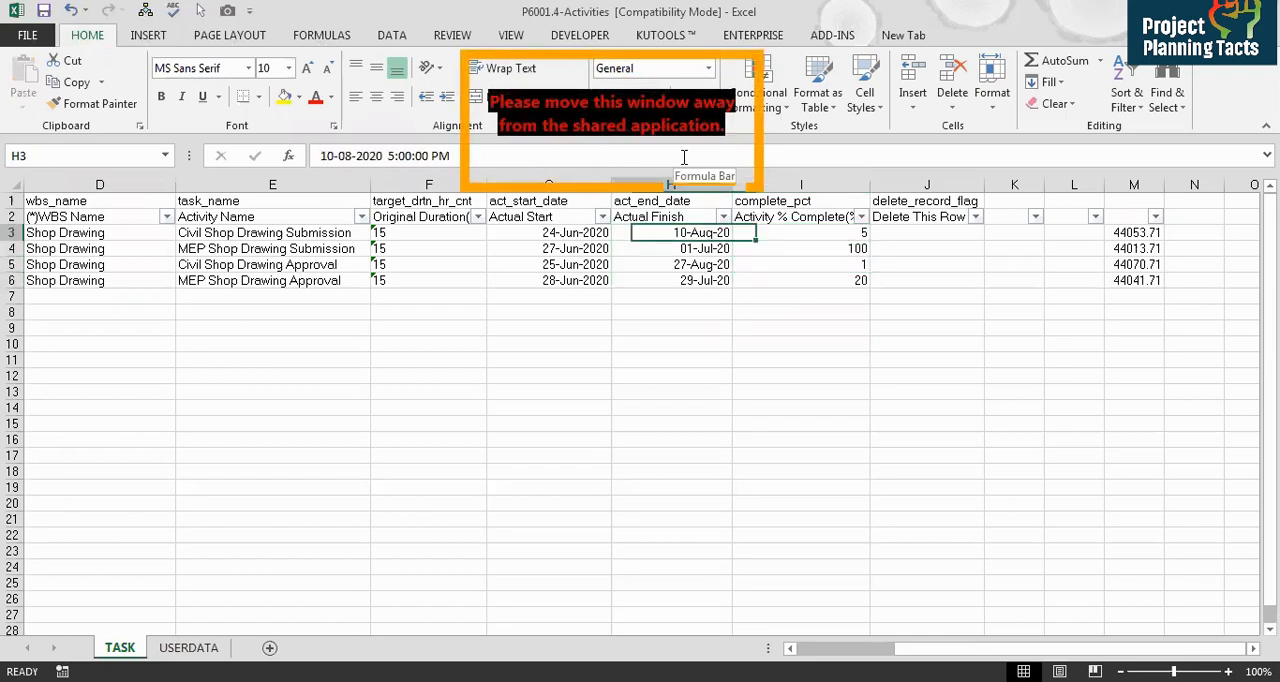
# Step: Clear the Actual Finish dates of the three activities that are not complete, keeping only P6-1030's finish
pyautogui.press('Delete')
pyautogui.press('Down')
pyautogui.press('Down')
pyautogui.press('Delete')
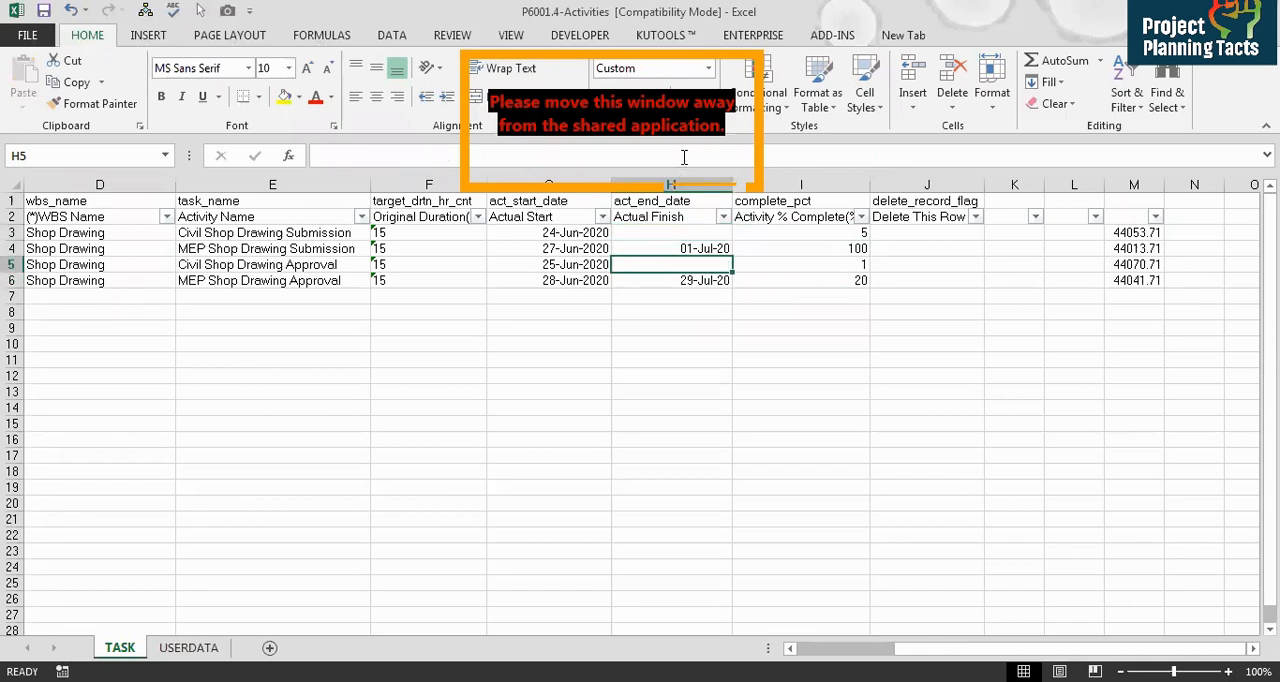
pyautogui.press('Down')
pyautogui.press('Delete')
pyautogui.press('Up')
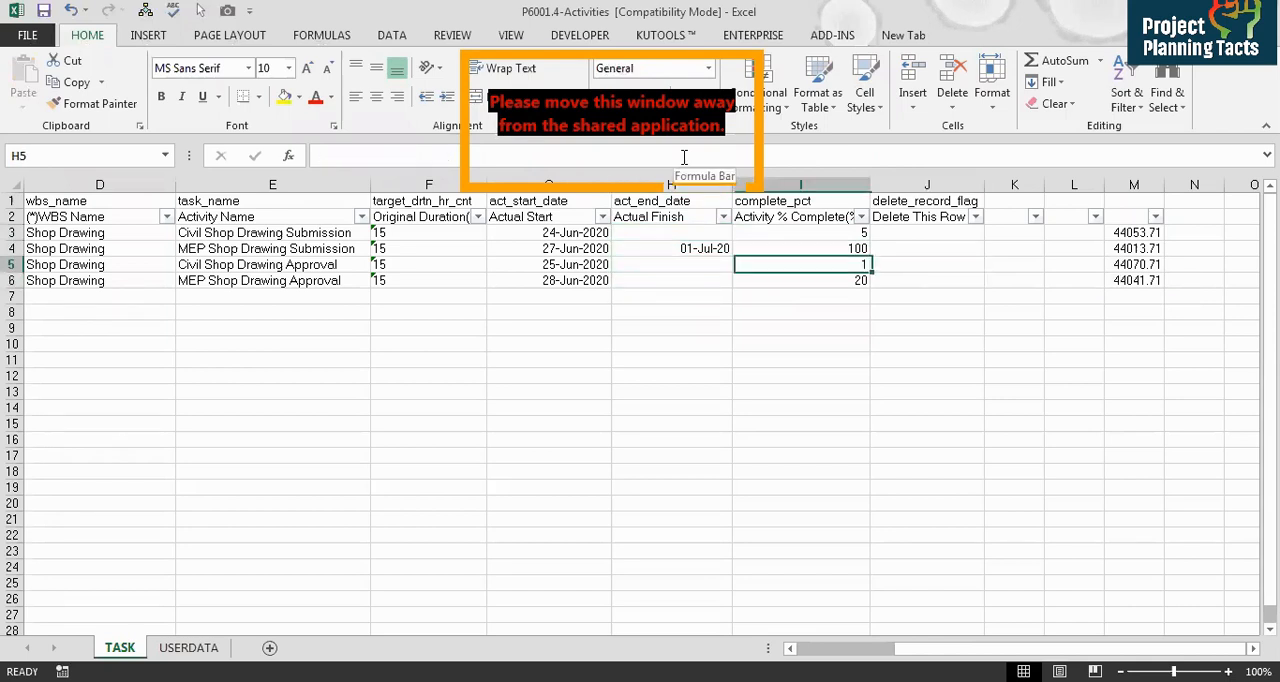
pyautogui.press('Up')
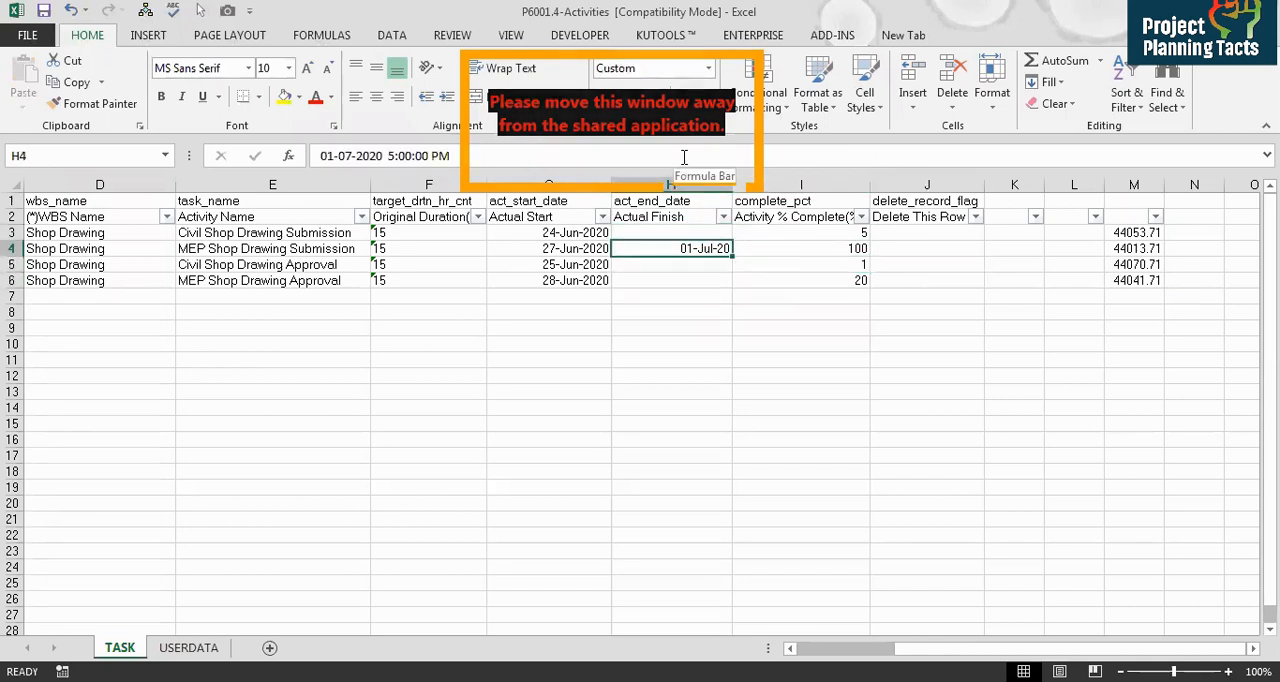
# Step: Select and delete the helper lookup formulas in column M for the four activities
pyautogui.press('Right')
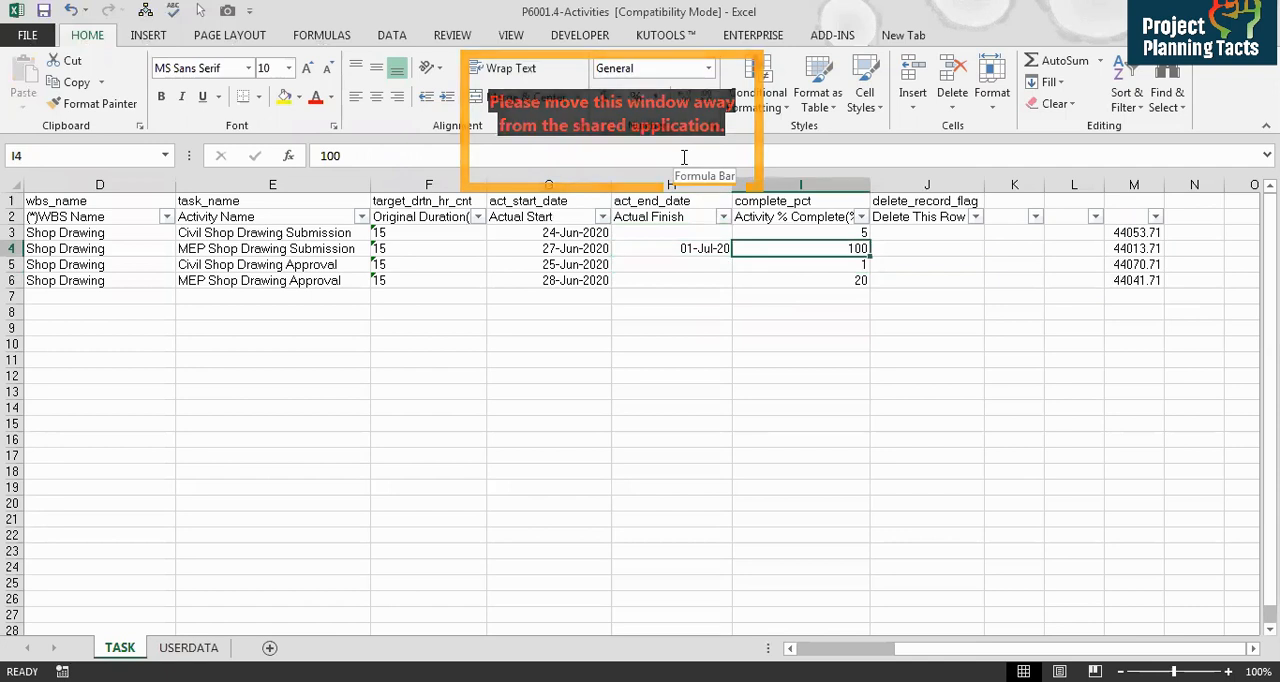
pyautogui.press('Right')
pyautogui.press('Right')
pyautogui.press('Right')
pyautogui.press('Up')
pyautogui.hotkey('shift', 'Down')
pyautogui.hotkey('shift', 'Down')
pyautogui.hotkey('shift', 'Down')
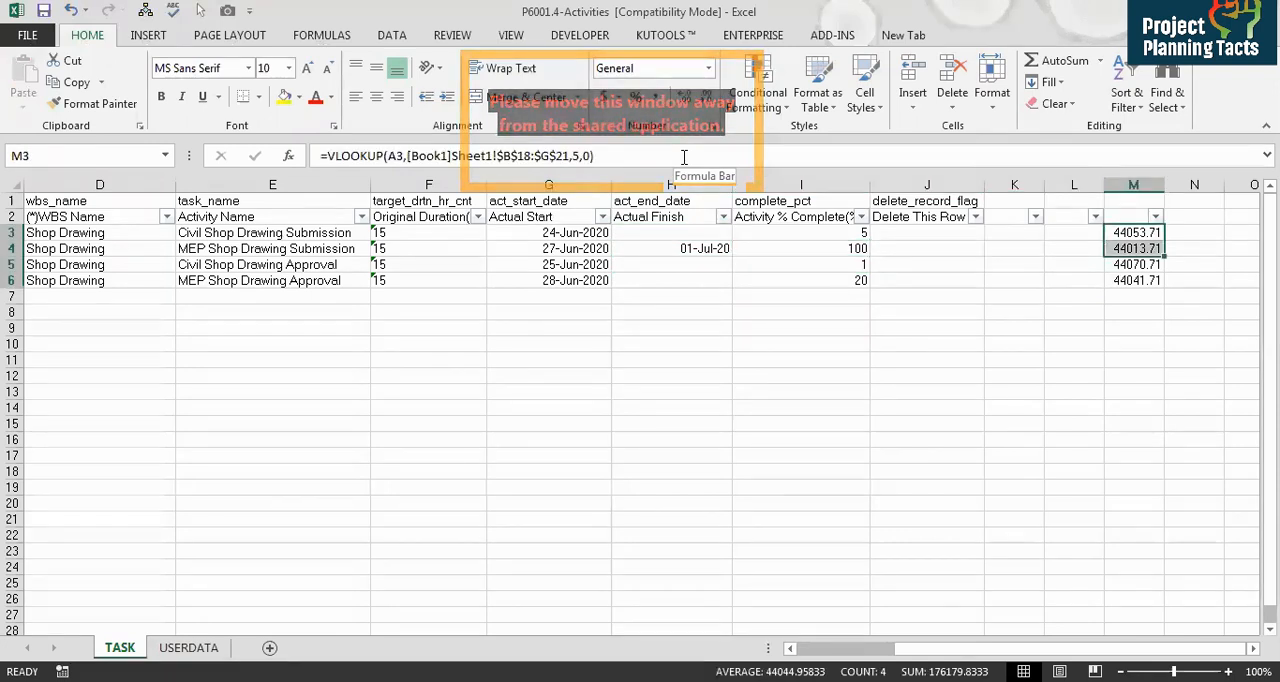
pyautogui.press('Delete')
# Step: Set the Activity Status of P6-1020 to In Progress
pyautogui.press('Left')
pyautogui.press('Left')
pyautogui.press('Left')
pyautogui.press('Left')
pyautogui.press('Left')
pyautogui.press('Left')
pyautogui.press('Left')
pyautogui.press('Left')
pyautogui.press('Left')
pyautogui.press('Left')
pyautogui.press('Left')
pyautogui.press('Left')
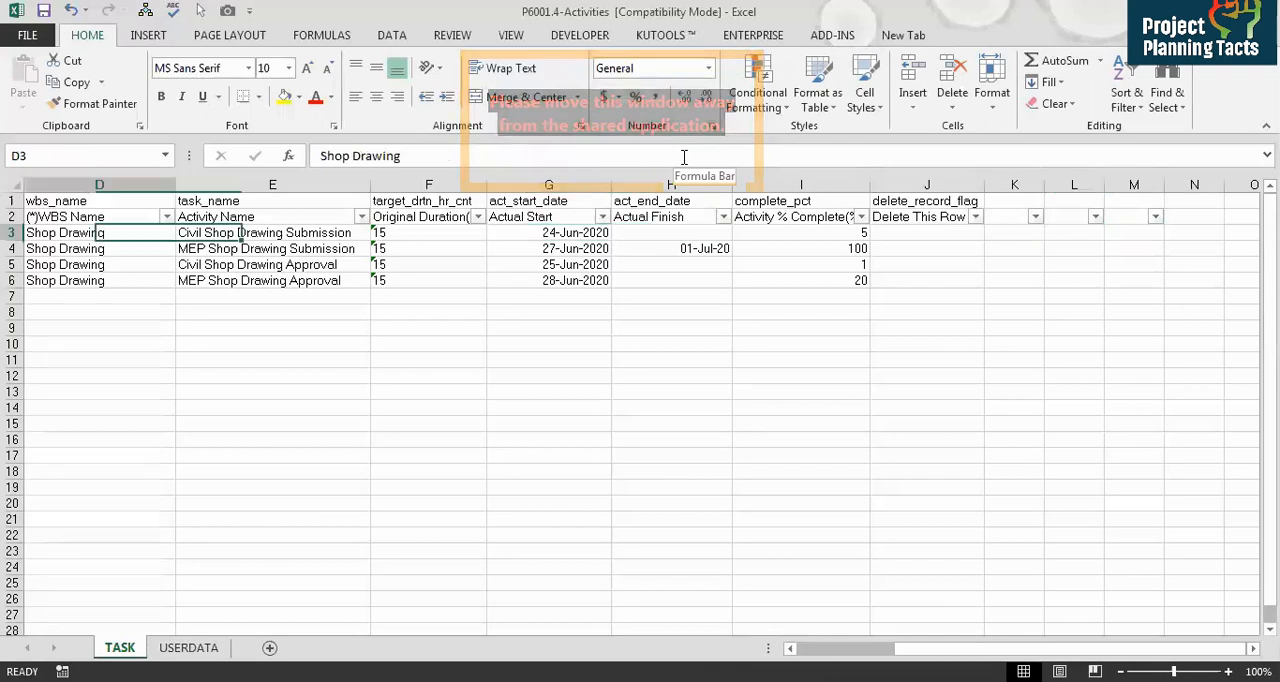
pyautogui.press('Right')
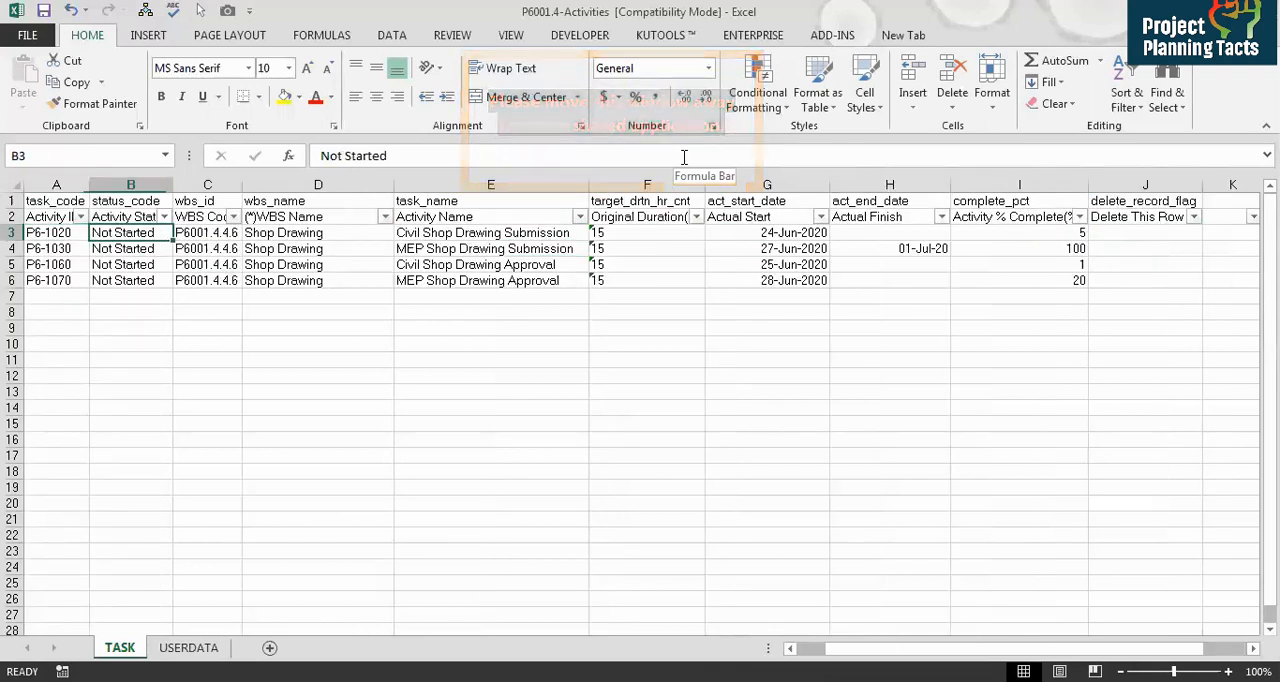
pyautogui.write('In P')
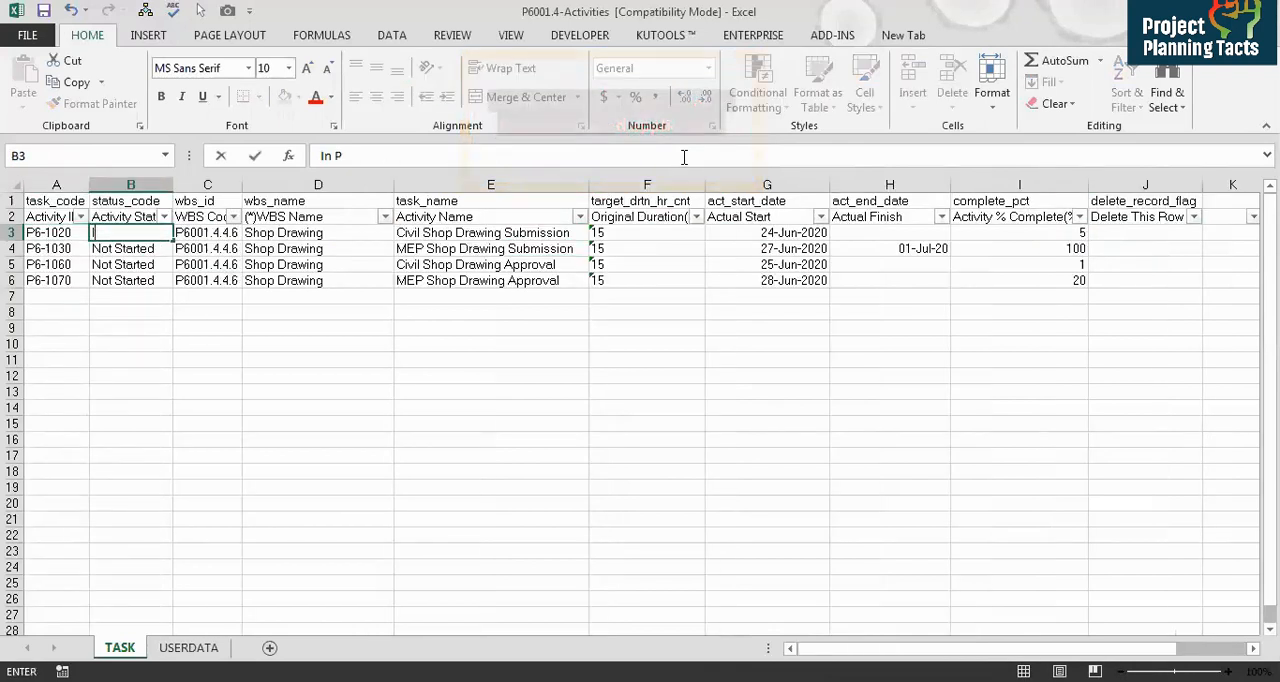
pyautogui.write('rogress')
pyautogui.press('Return')
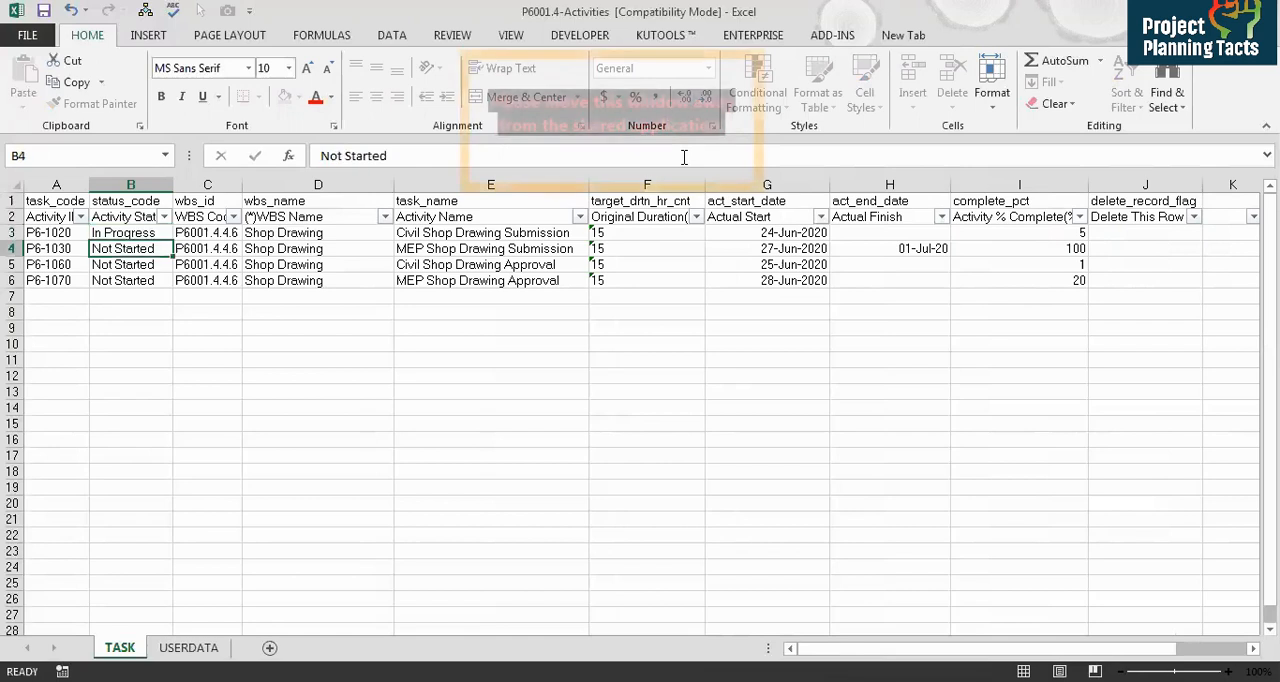
# Step: Copy the In Progress status to activities P6-1060 and P6-1070
pyautogui.press('Up')
pyautogui.hotkey('ctrl', 'c')
pyautogui.press('Down')
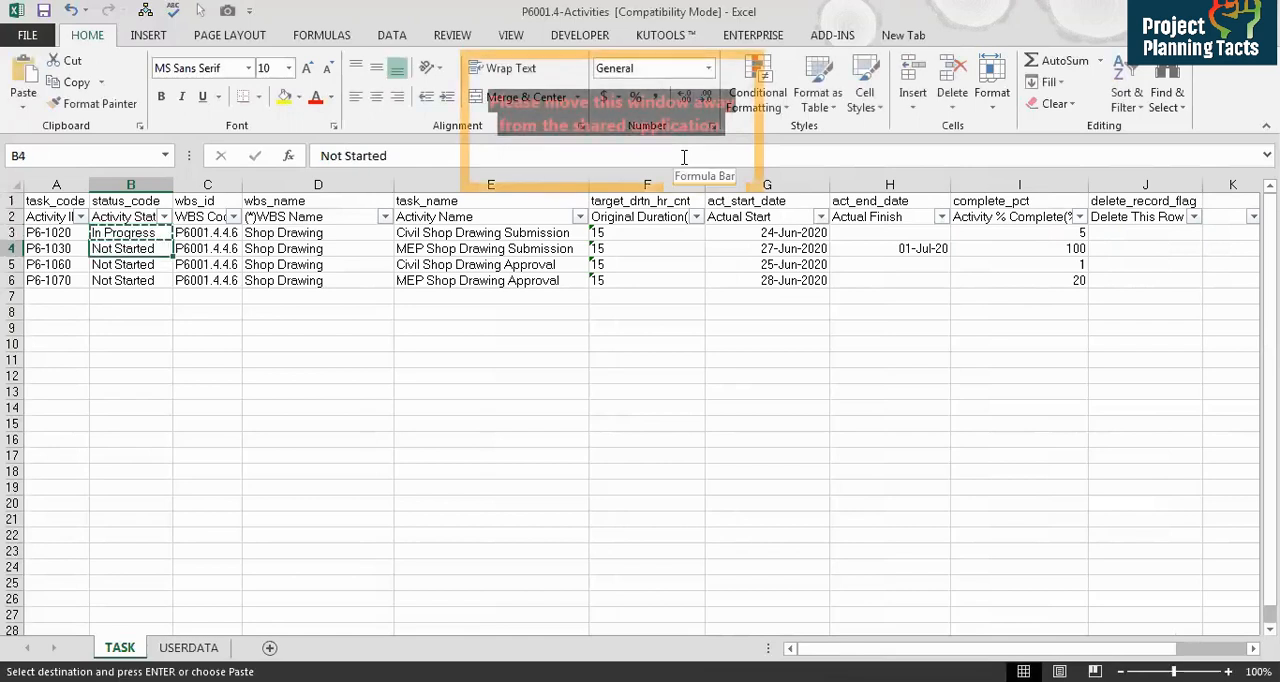
pyautogui.press('Down')
pyautogui.hotkey('shift', 'Down')
pyautogui.hotkey('ctrl', 'v')
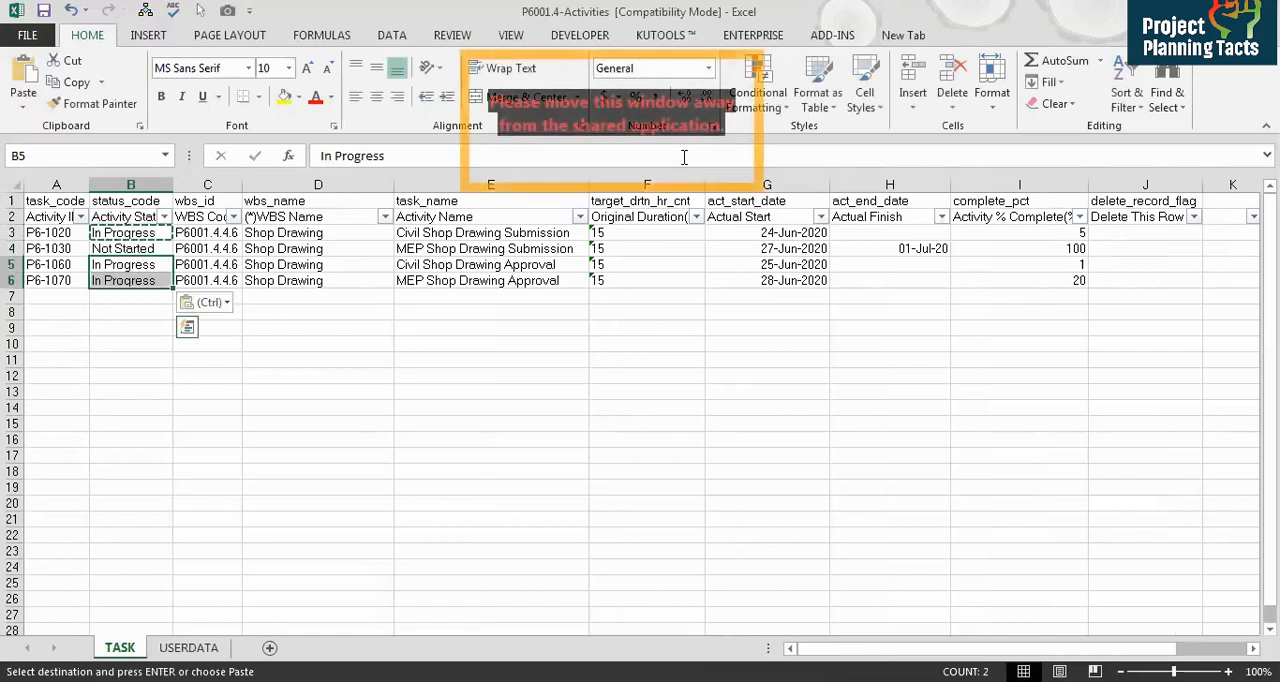
# Step: Set the Activity Status of P6-1030 to Completed
pyautogui.press('Right')
pyautogui.press('Right')
pyautogui.press('Right')
pyautogui.press('Right')
pyautogui.press('Right')
pyautogui.press('Right')
pyautogui.press('Left')
pyautogui.press('Left')
pyautogui.press('Left')
pyautogui.press('Left')
pyautogui.press('Left')
pyautogui.press('Up')
pyautogui.press('Left')
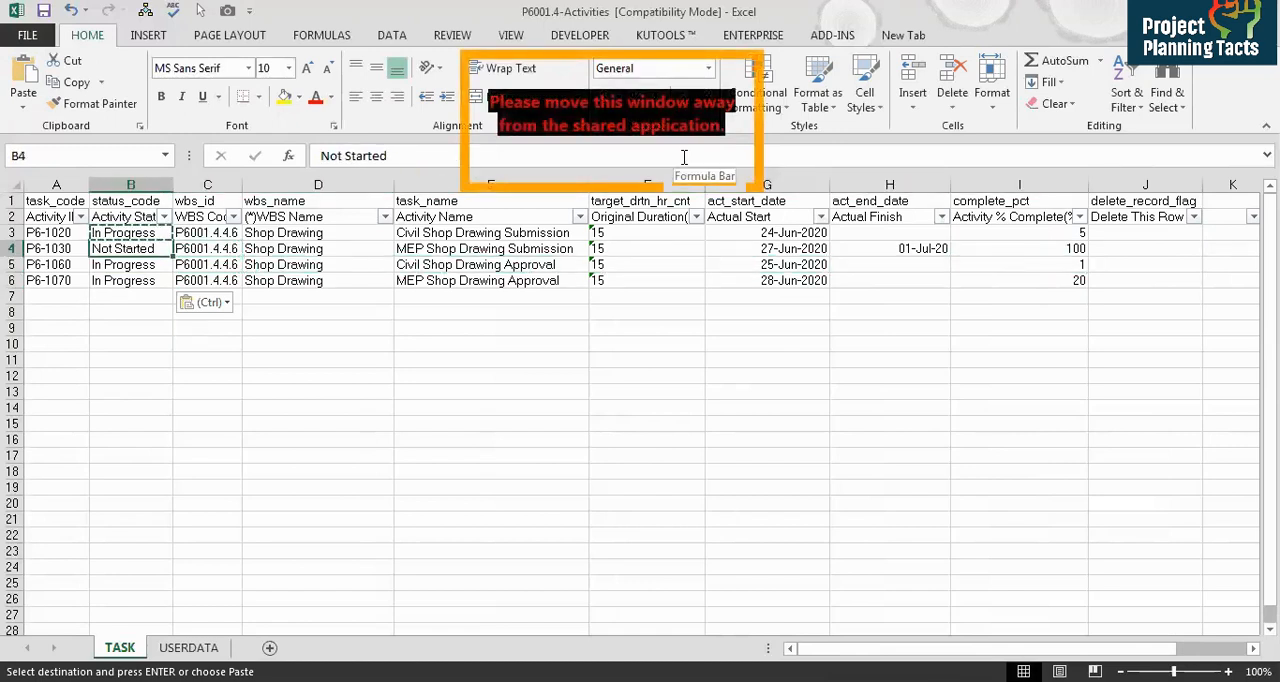
pyautogui.write('Completed')
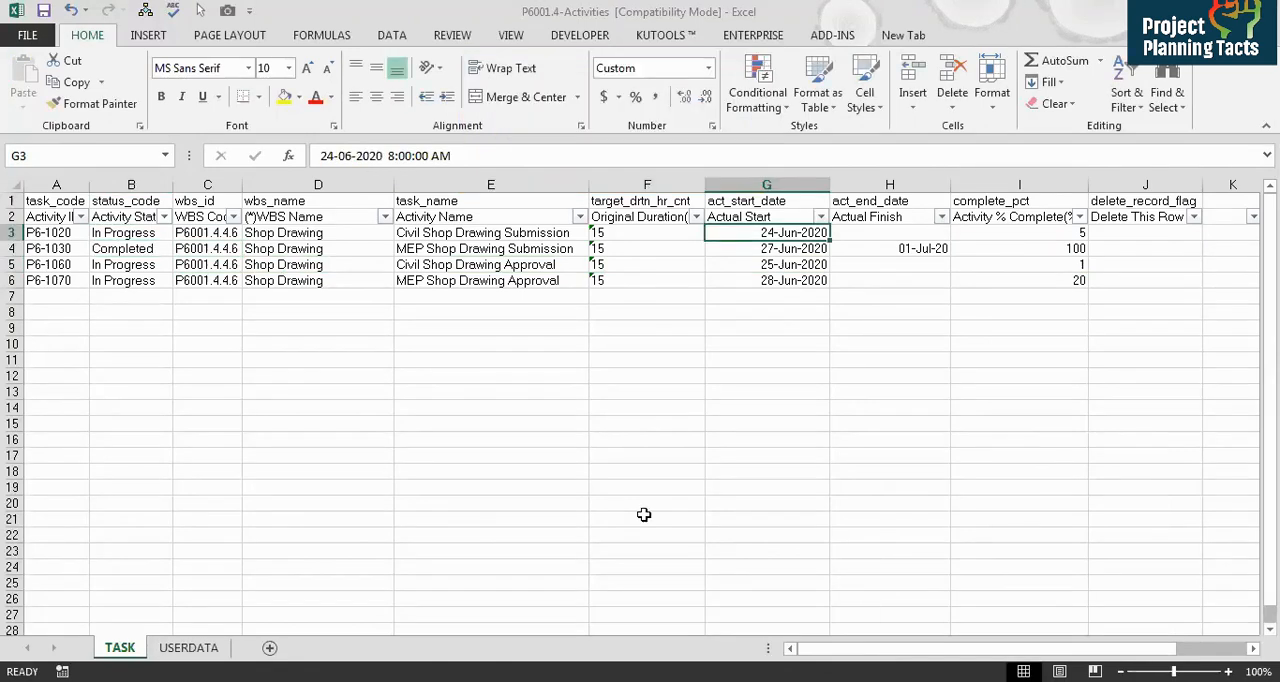
# Step: Review the activity names, actual dates, percent complete and statuses of the four activities
pyautogui.click(435, 222)
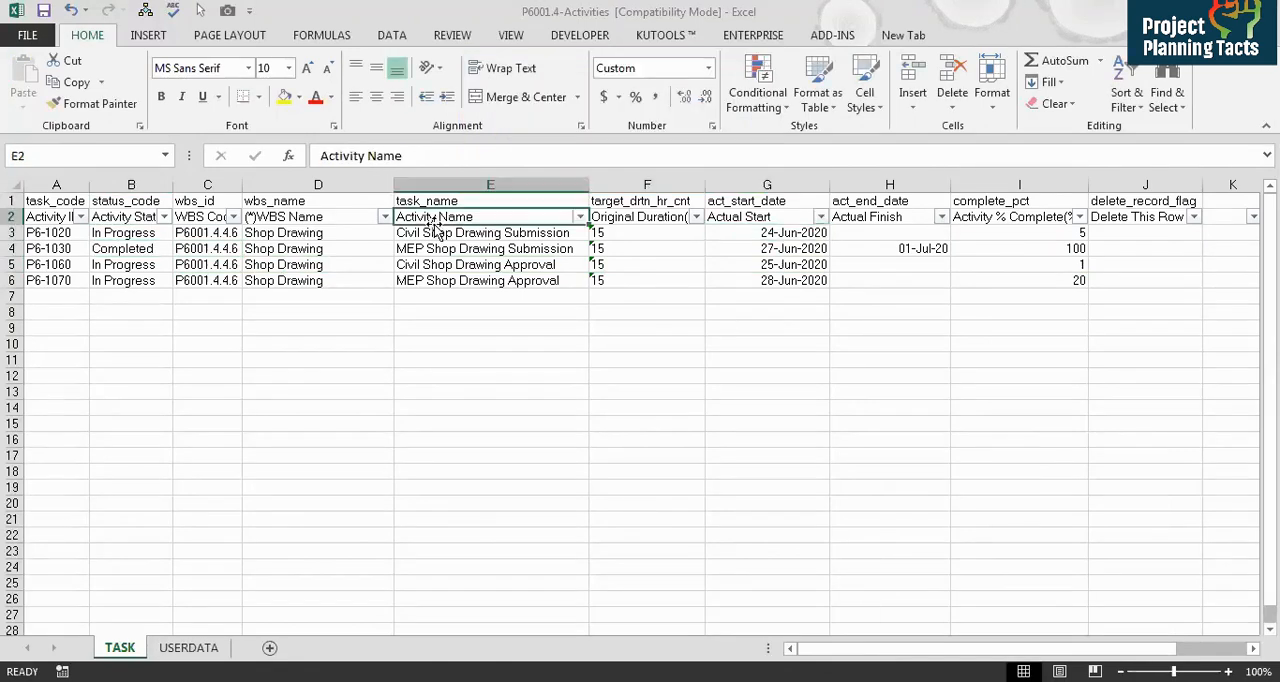
pyautogui.moveTo(422, 233); pyautogui.dragTo(435, 281)
pyautogui.moveTo(758, 234); pyautogui.dragTo(765, 275)
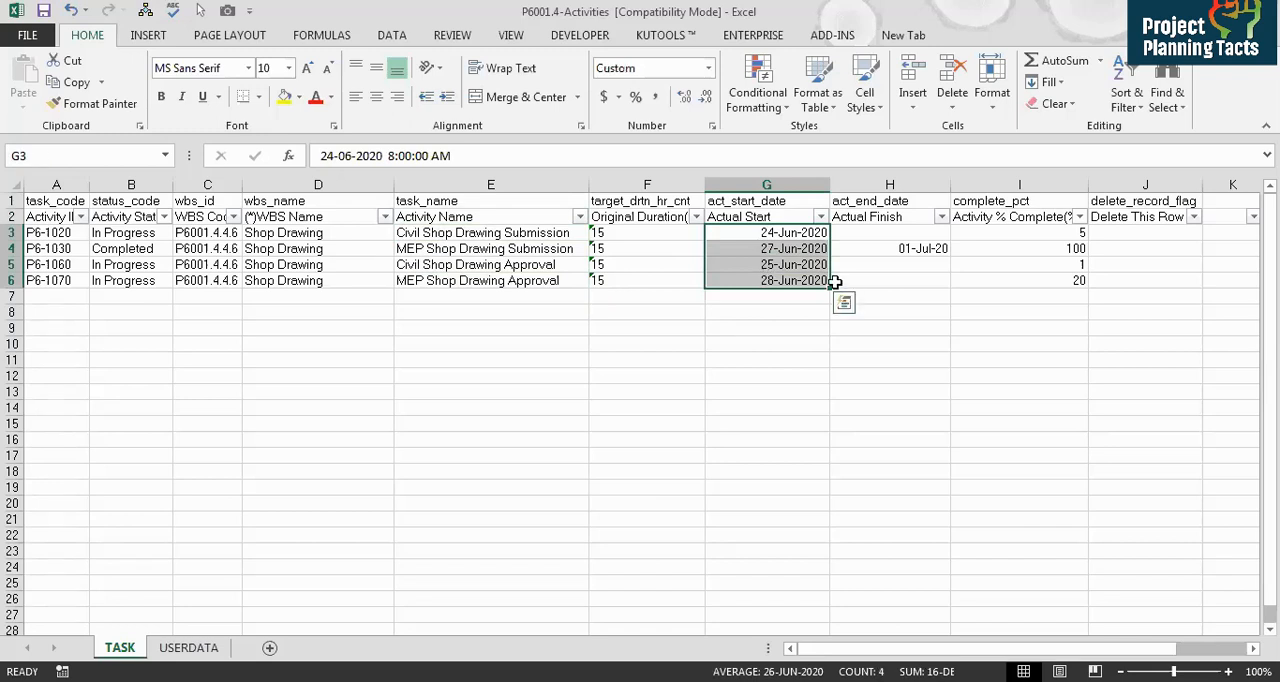
pyautogui.click(901, 248)
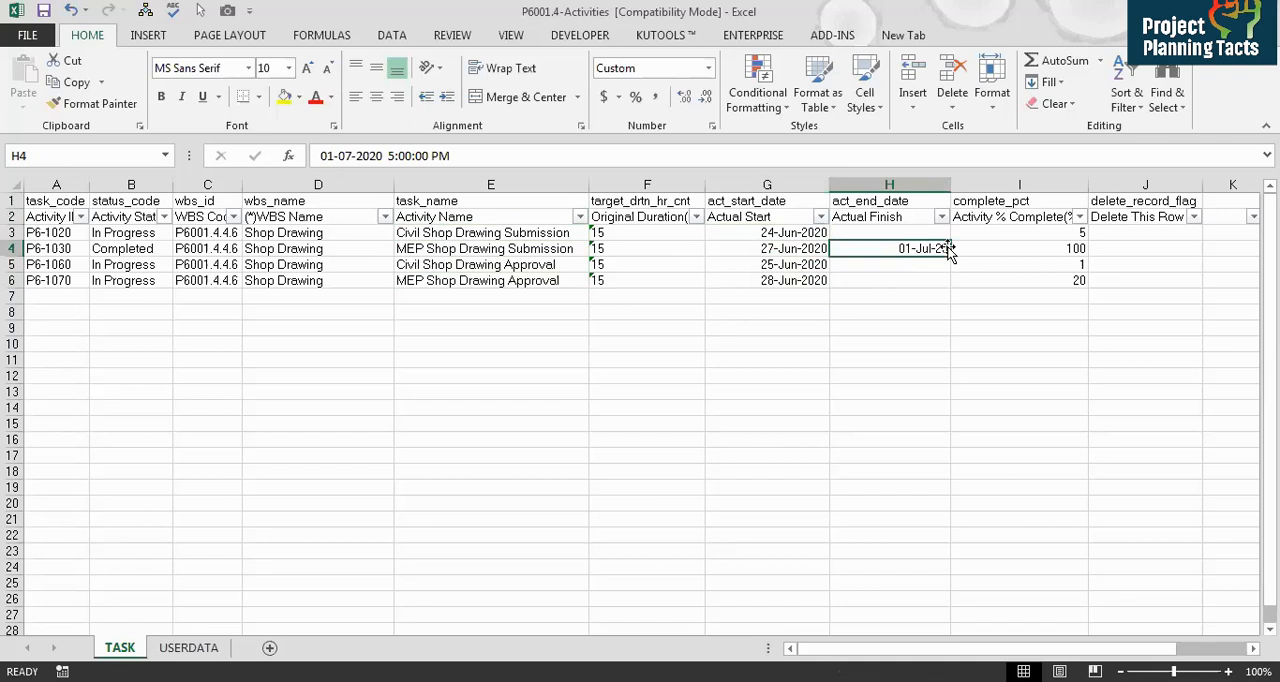
pyautogui.click(990, 248)
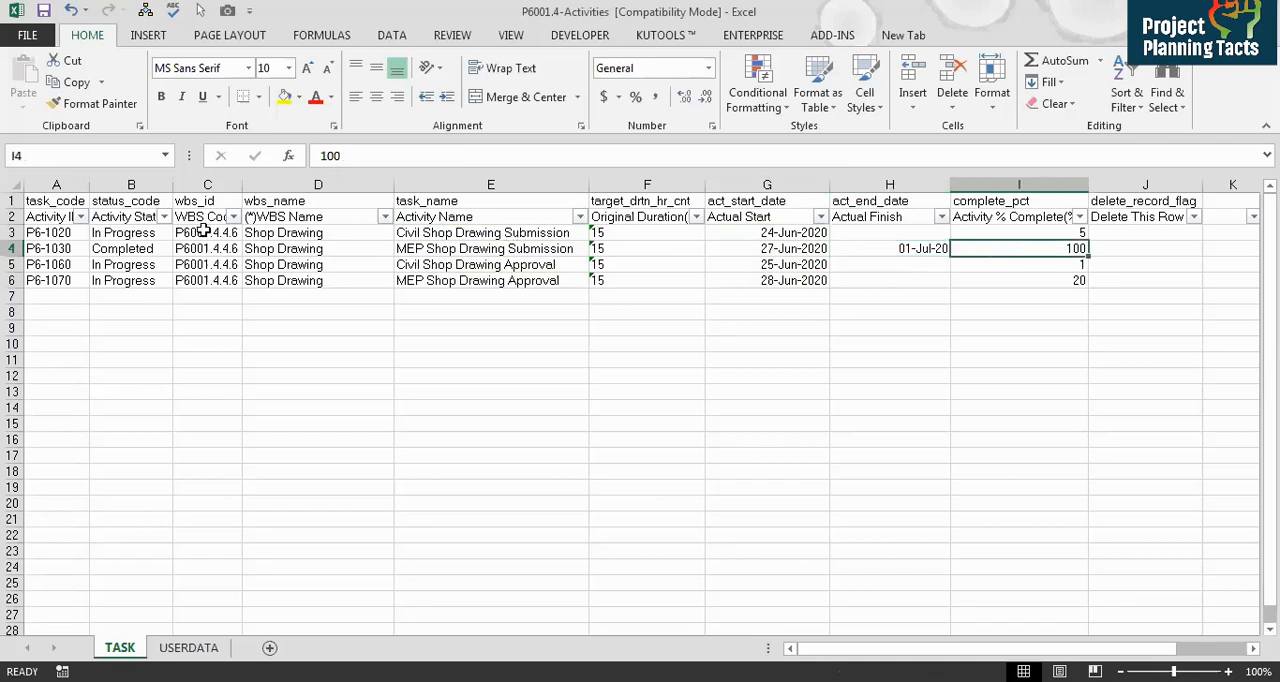
pyautogui.click(140, 232)
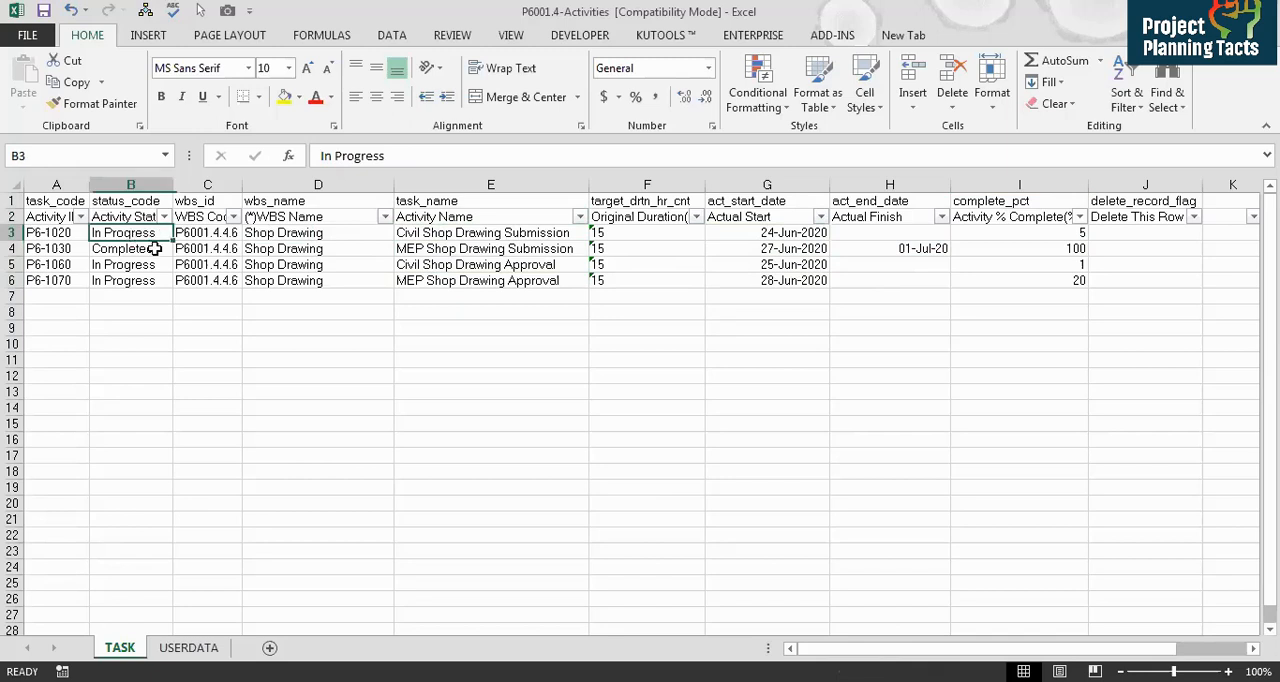
pyautogui.click(150, 249)
pyautogui.click(158, 263)
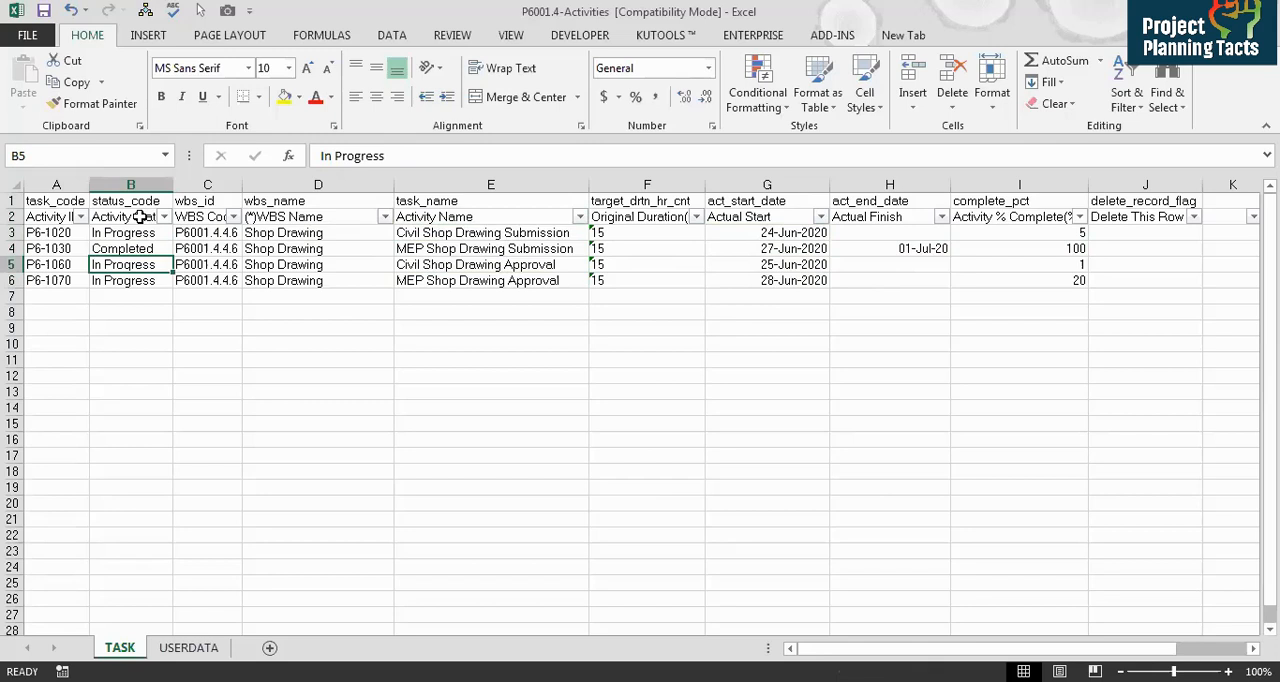
# Step: Widen the WBS Code column so the codes display fully
pyautogui.click(220, 232)
pyautogui.moveTo(220, 232); pyautogui.dragTo(216, 280)
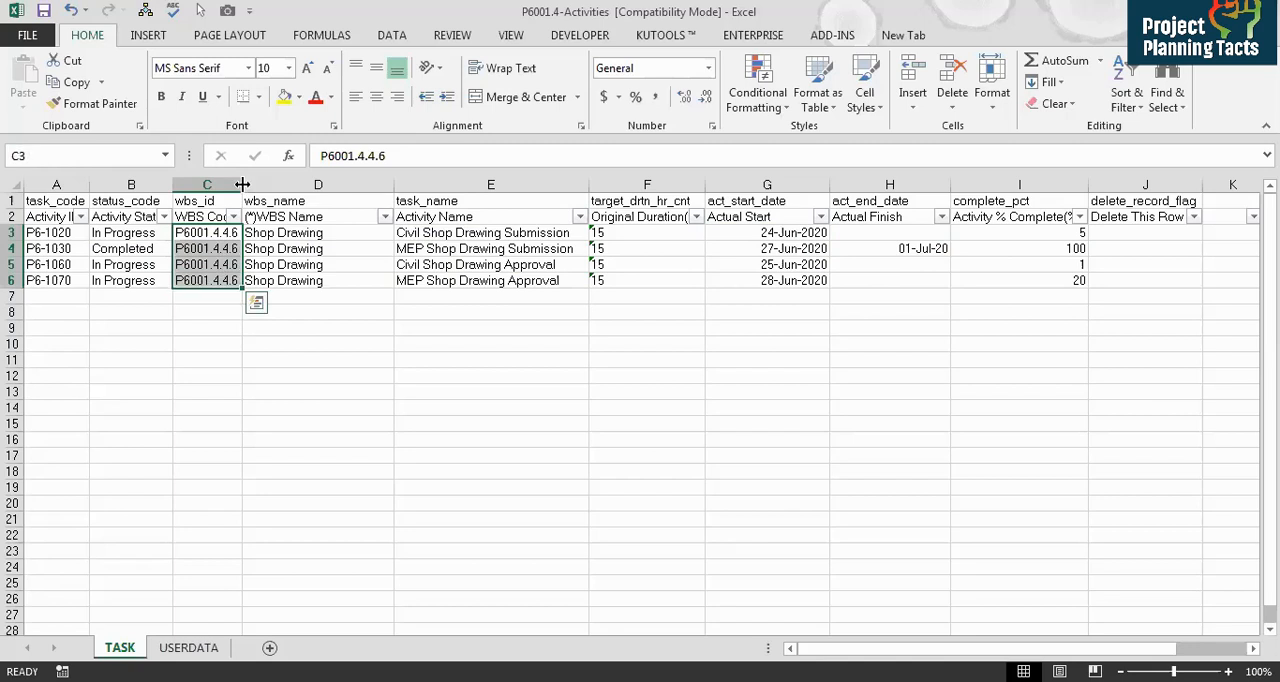
pyautogui.moveTo(242, 184); pyautogui.dragTo(272, 184)
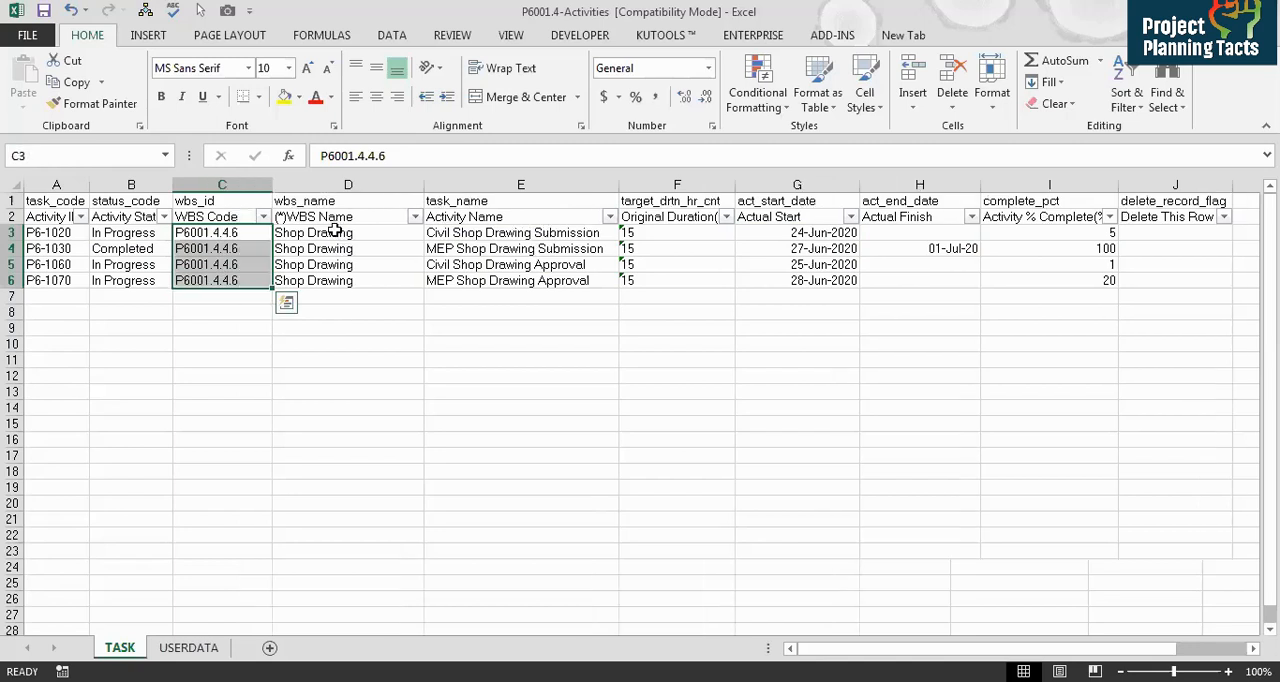
pyautogui.click(220, 232)
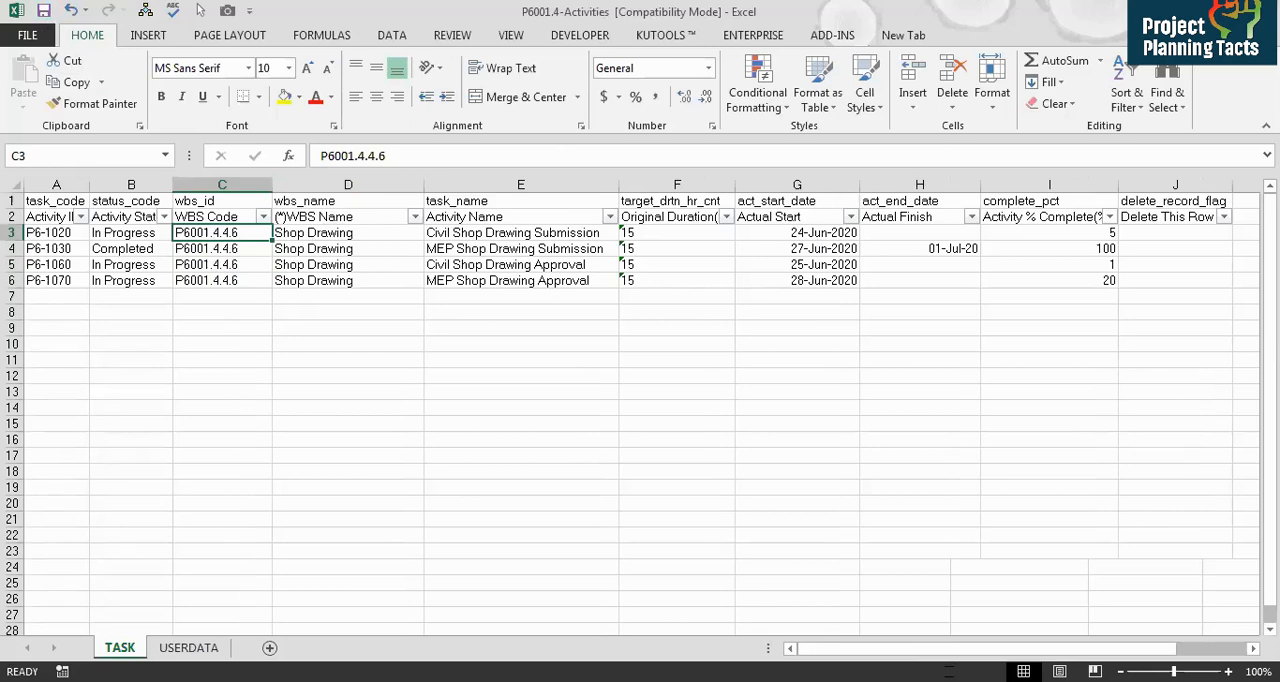
# Step: Start an import in Primavera P6 as Spreadsheet (XLS) and select the P6001.4-Activities file
pyautogui.click(23, 36)
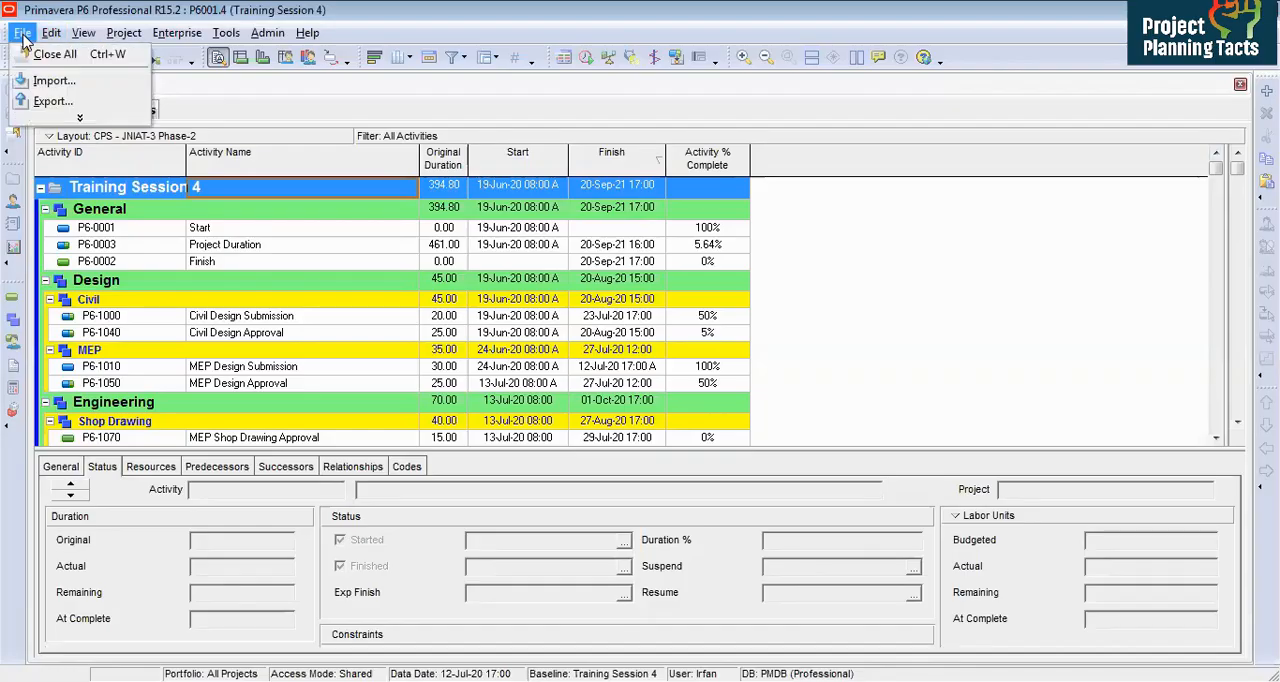
pyautogui.press('i')
pyautogui.click(515, 358)
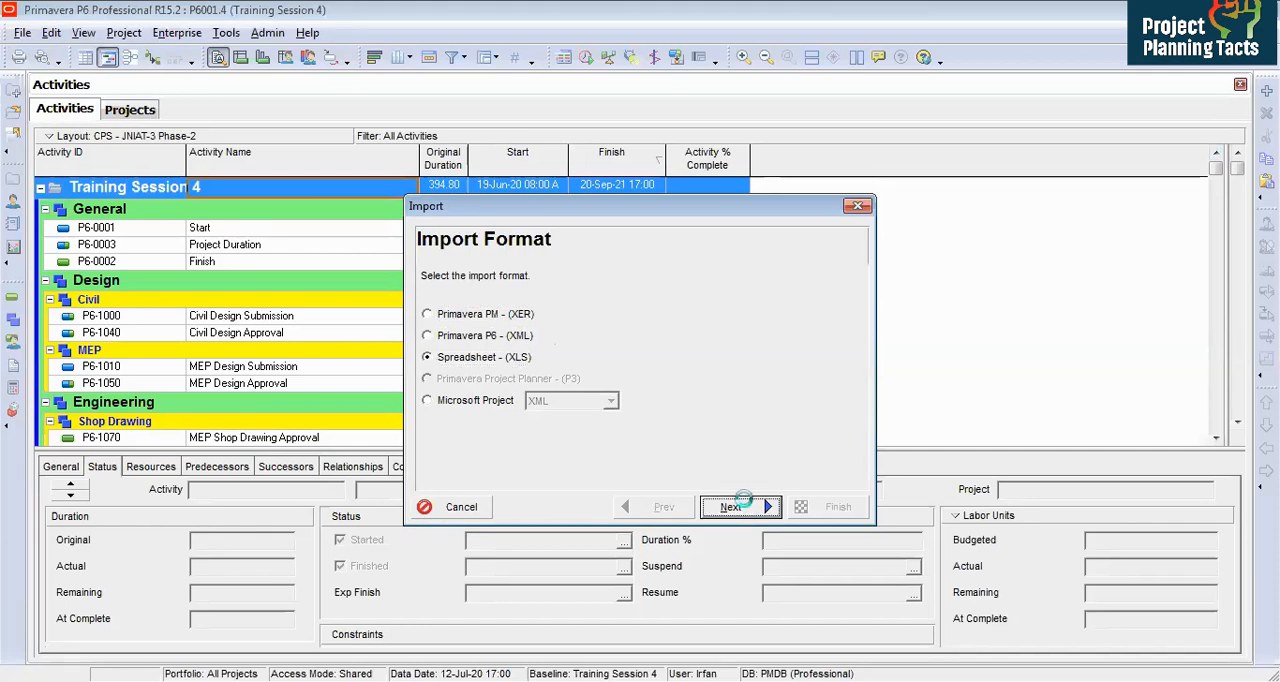
pyautogui.click(738, 506)
pyautogui.click(741, 402)
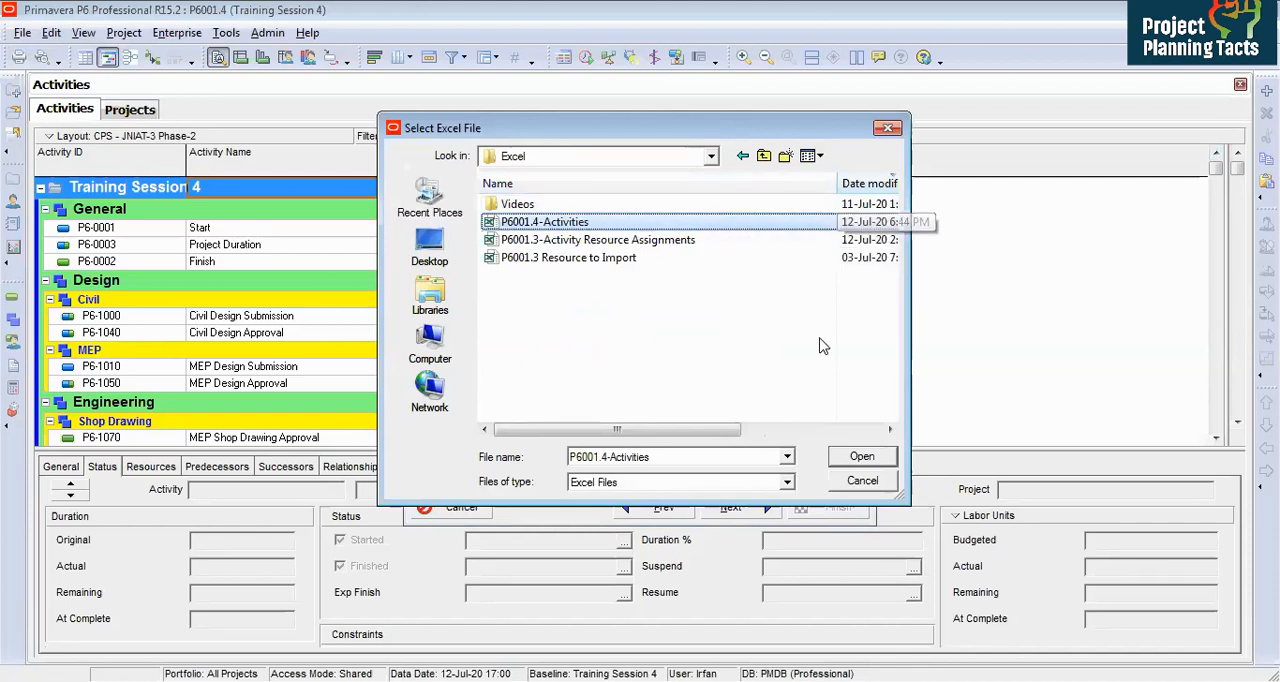
pyautogui.click(857, 458)
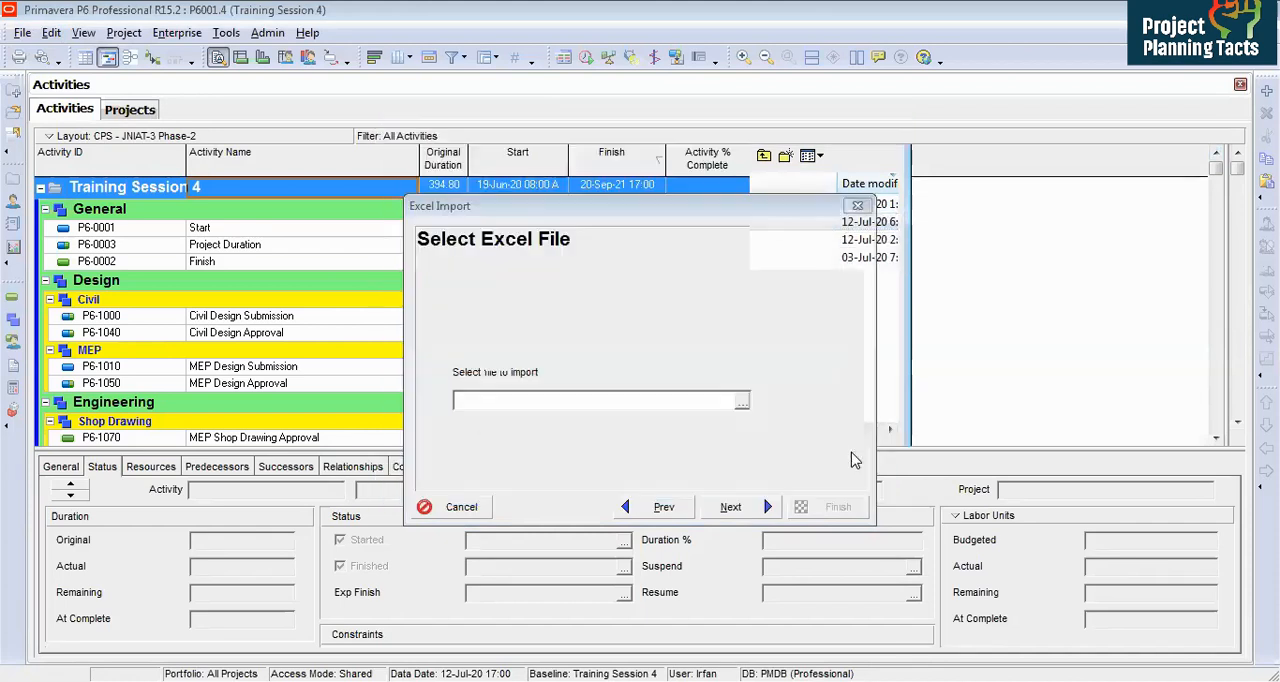
# Step: Choose Activities as the type of data to import
pyautogui.click(731, 507)
pyautogui.click(475, 330)
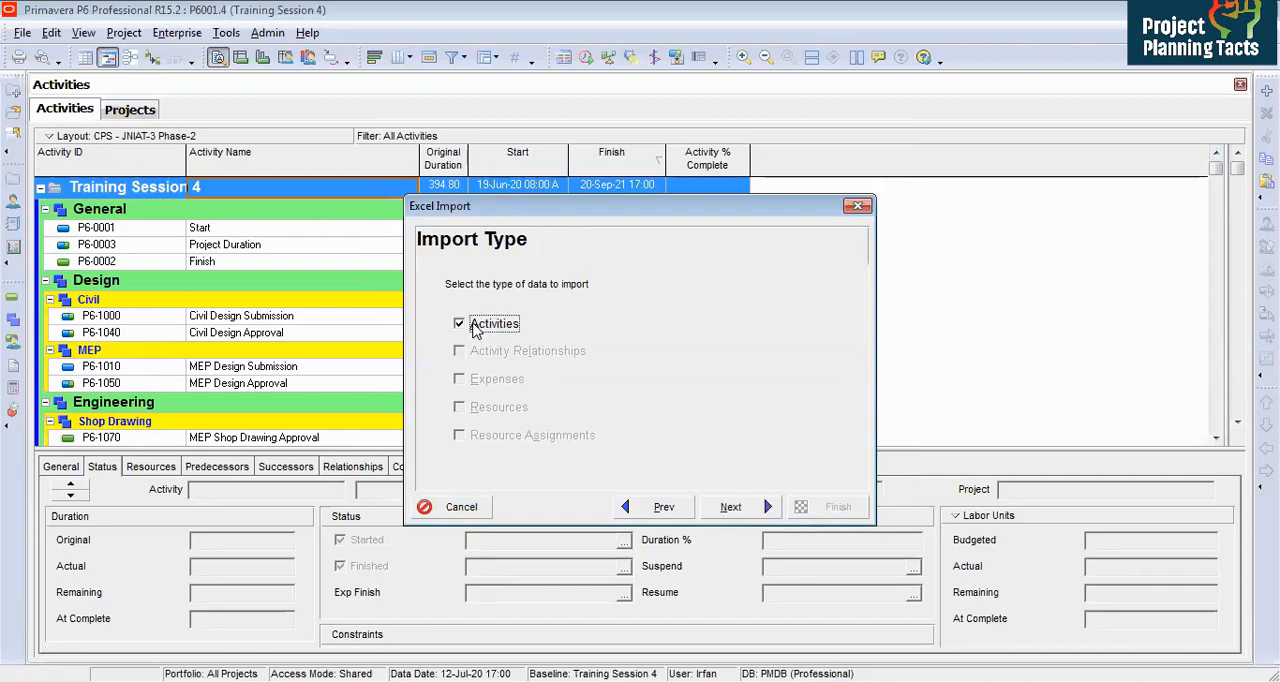
pyautogui.click(735, 507)
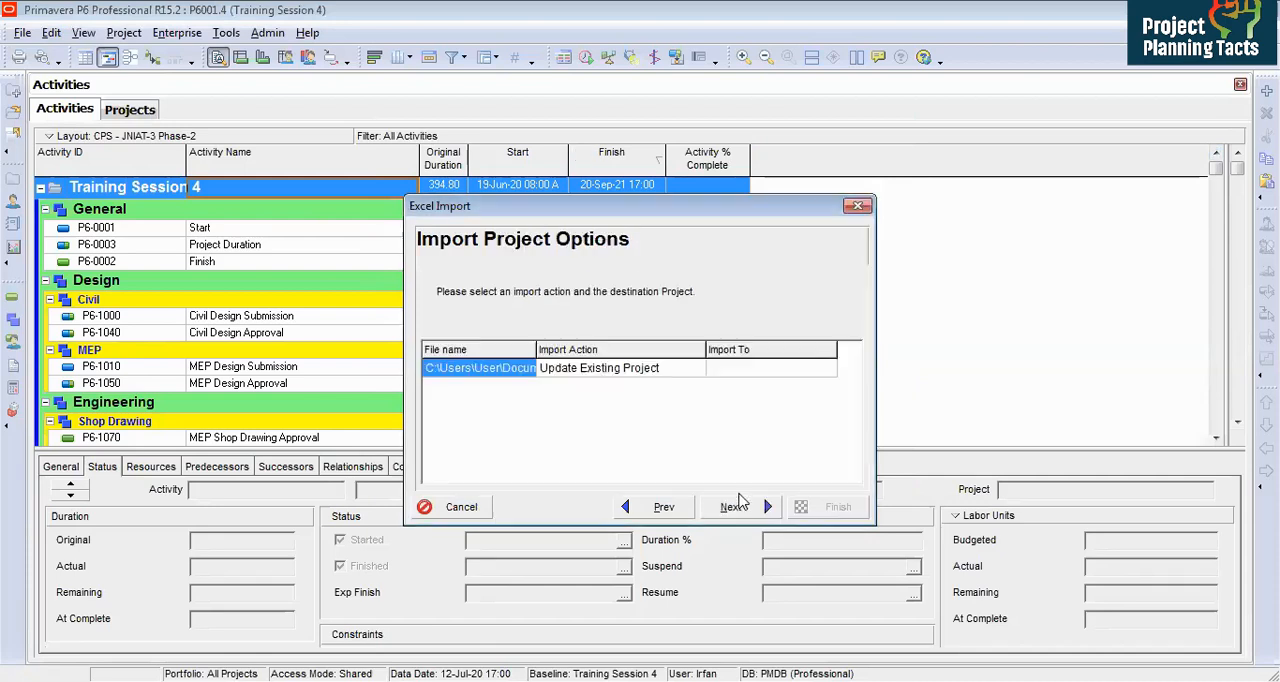
# Step: Set the import to update existing project P6001.4 and finish the import
pyautogui.click(790, 370)
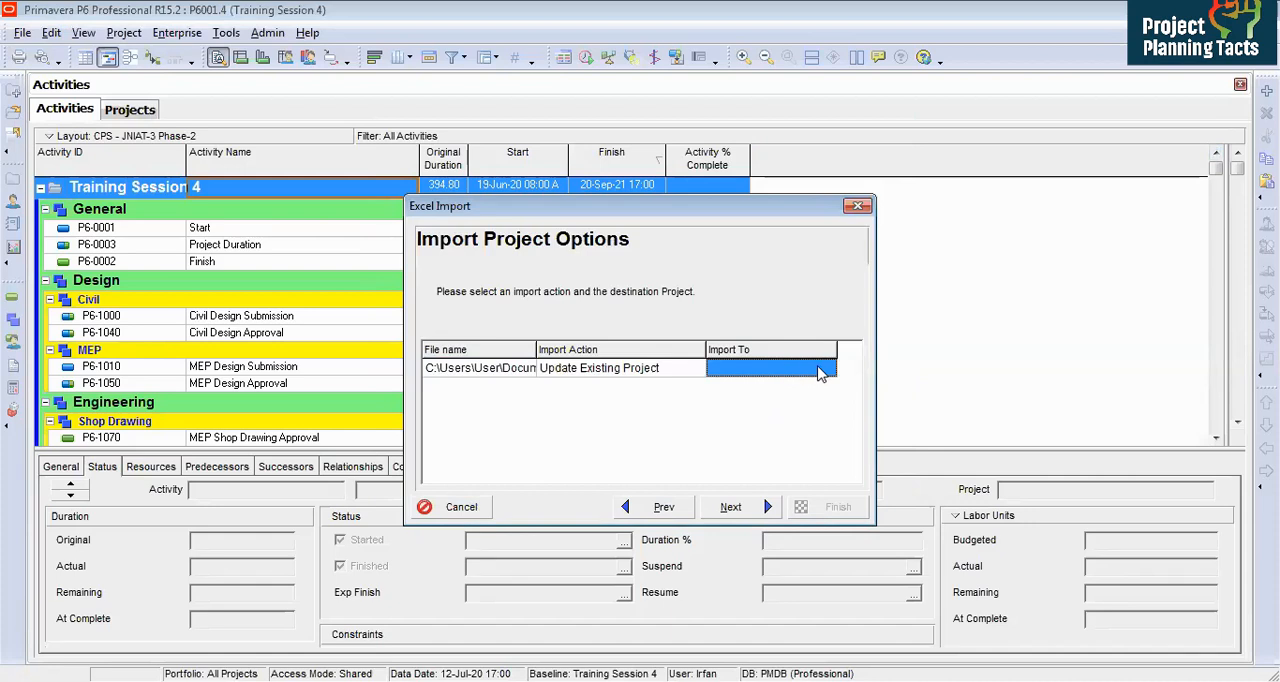
pyautogui.click(820, 370)
pyautogui.click(827, 368)
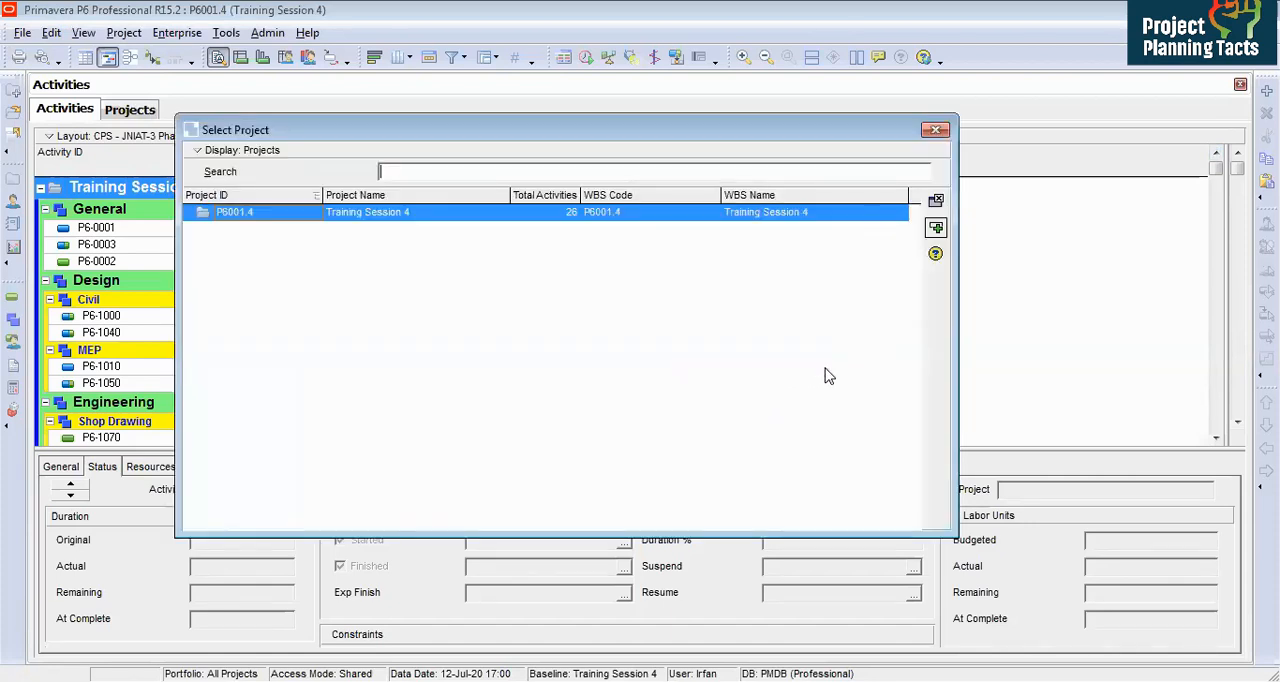
pyautogui.doubleClick(503, 224)
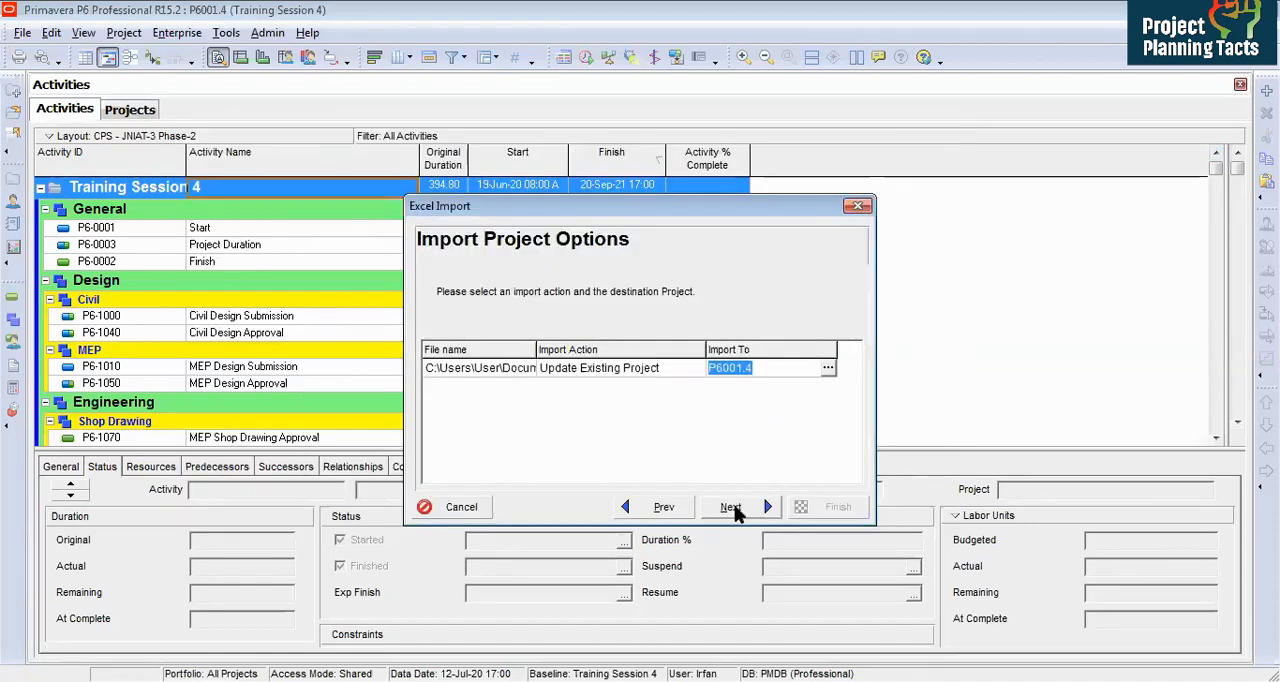
pyautogui.click(731, 507)
pyautogui.click(818, 512)
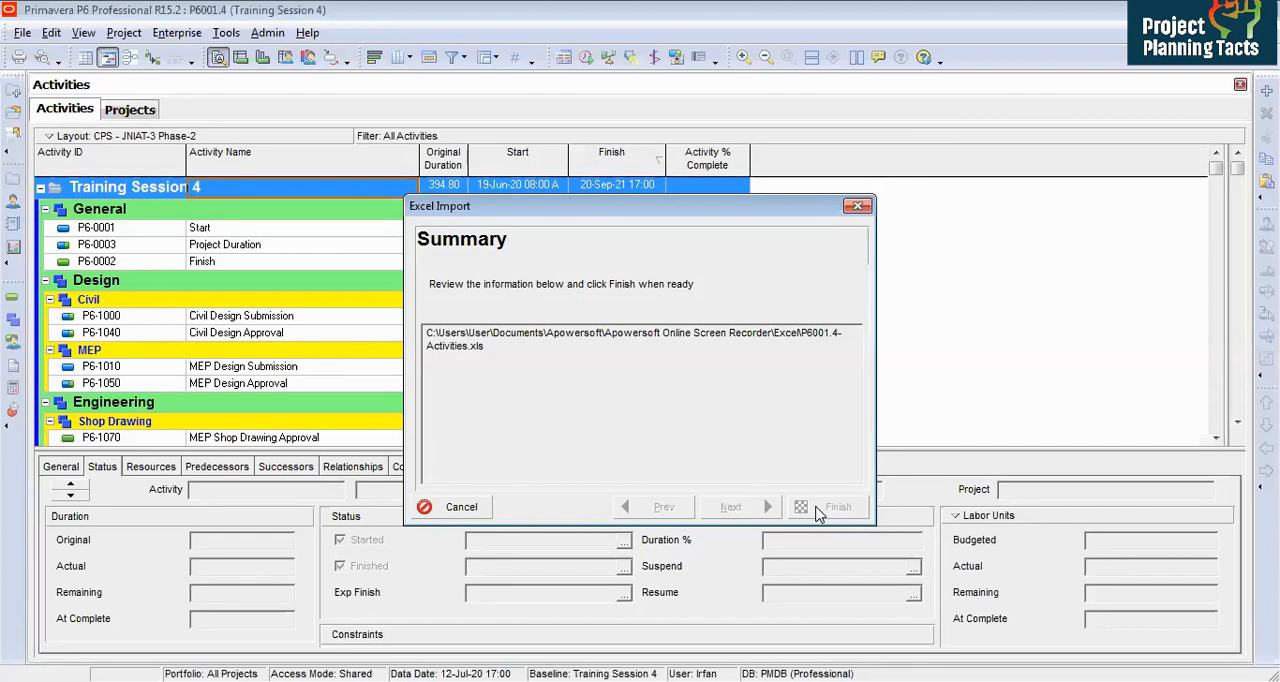
pyautogui.click(820, 510)
# Step: Review the updated dates and percent complete of the Shop Drawing activities
pyautogui.scroll(-2, 1216, 437)
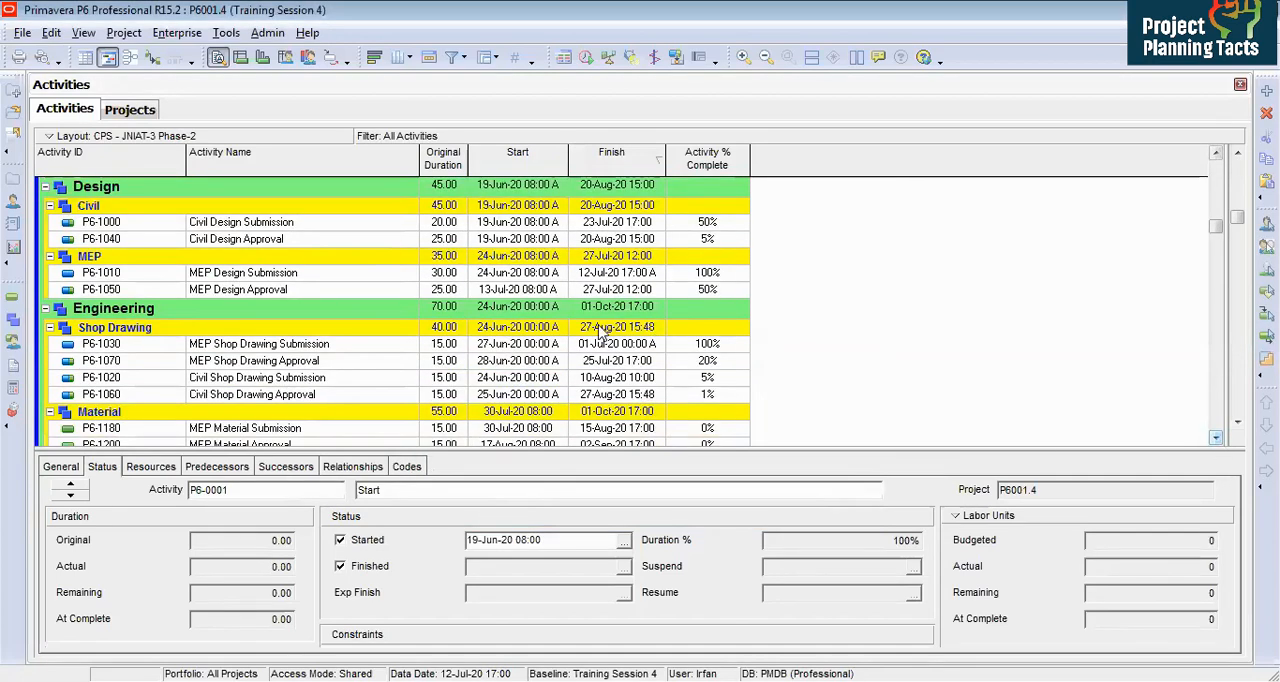
pyautogui.click(343, 352)
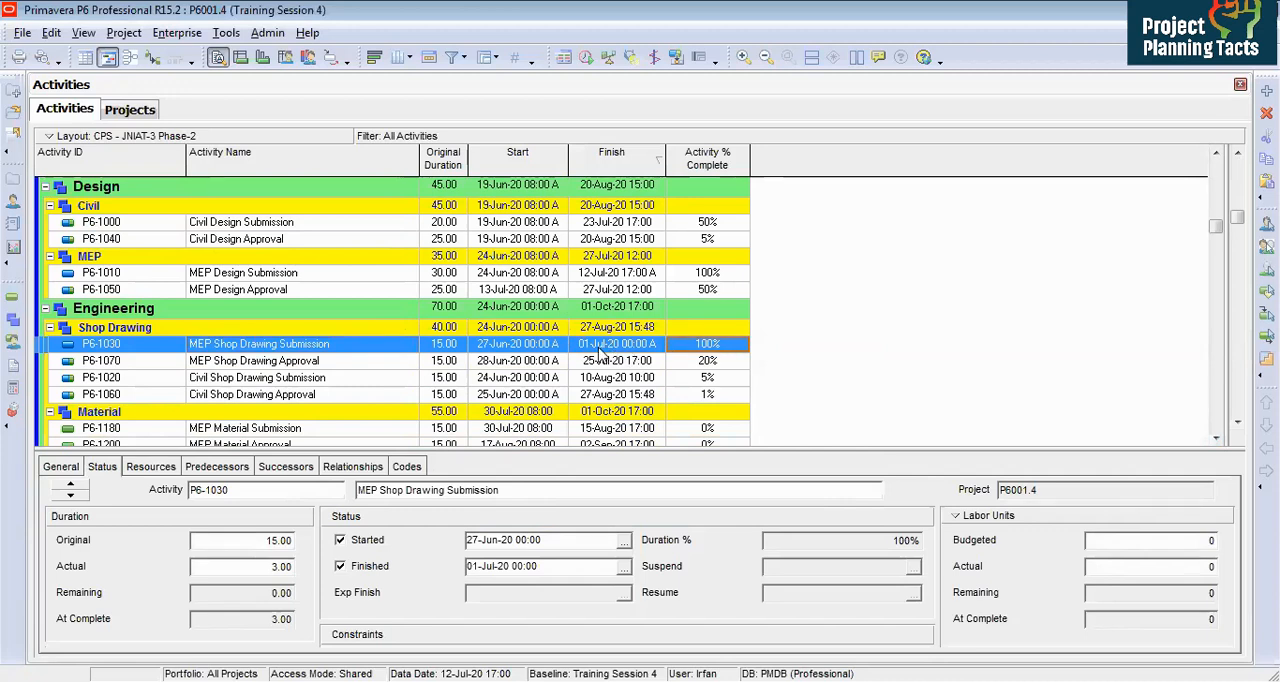
pyautogui.click(524, 368)
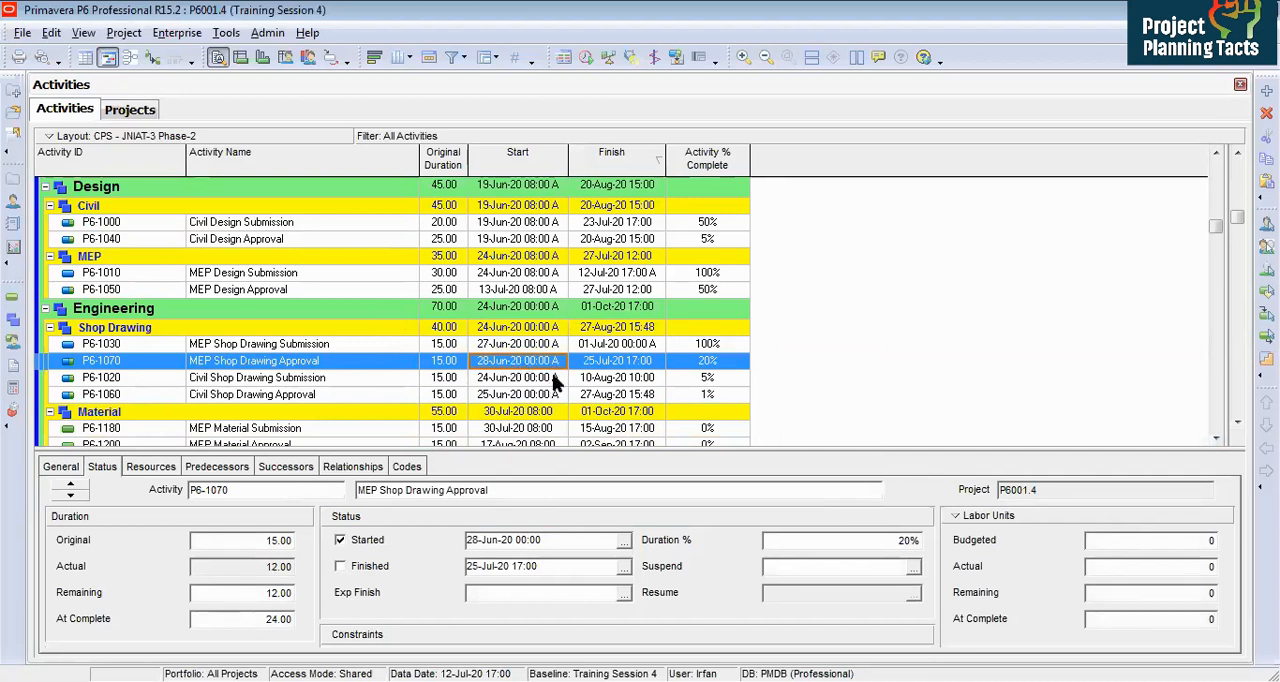
pyautogui.click(722, 365)
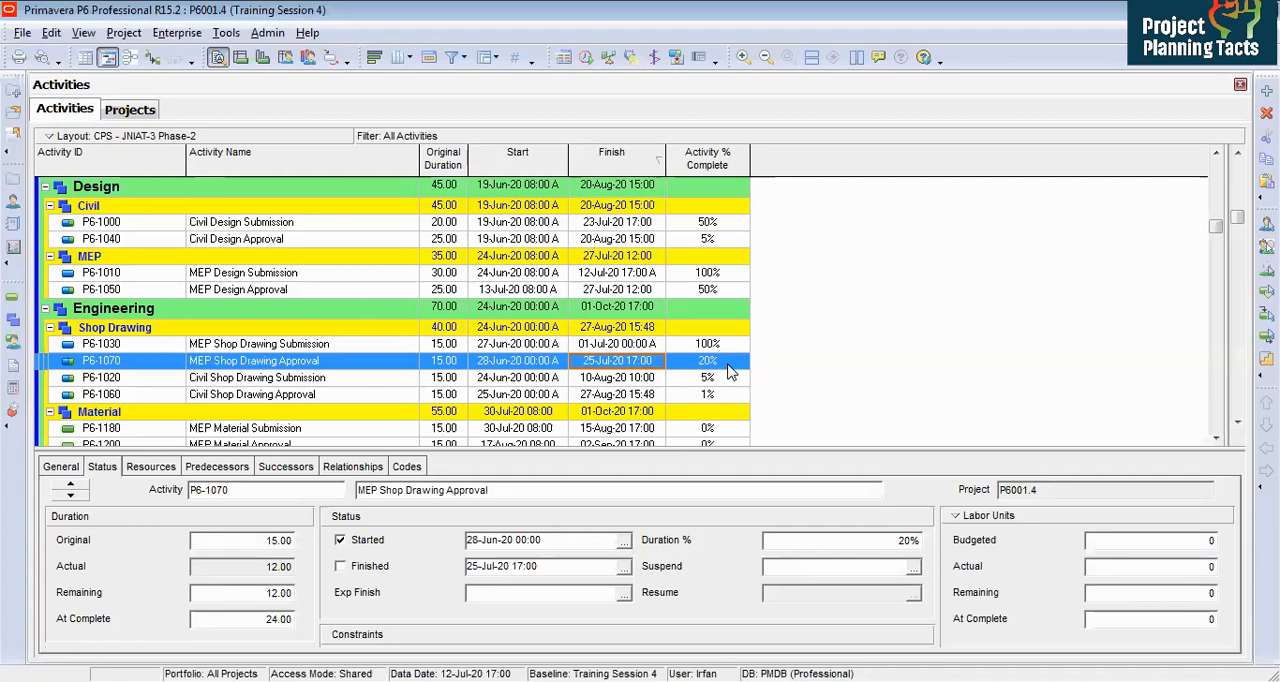
# Step: Add the Remaining Duration column to the activity table after Activity % Complete
pyautogui.click(717, 362)
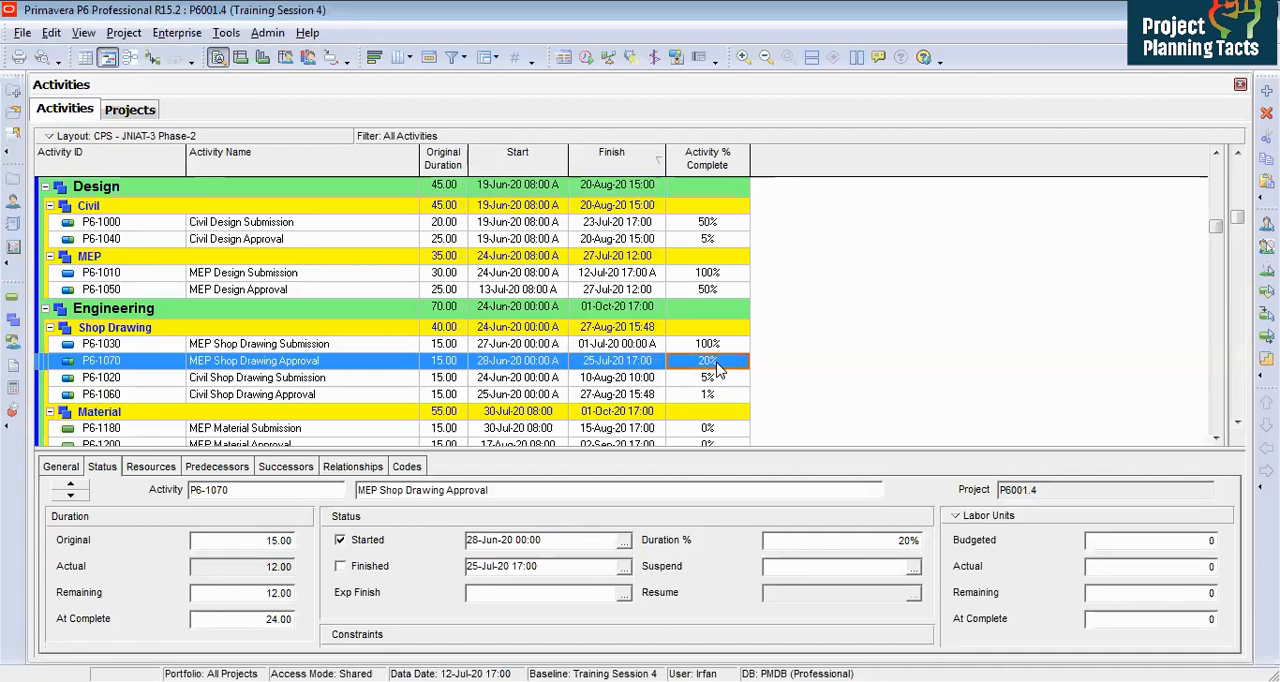
pyautogui.moveTo(1221, 176); pyautogui.dragTo(777, 300)
pyautogui.rightClick(527, 365)
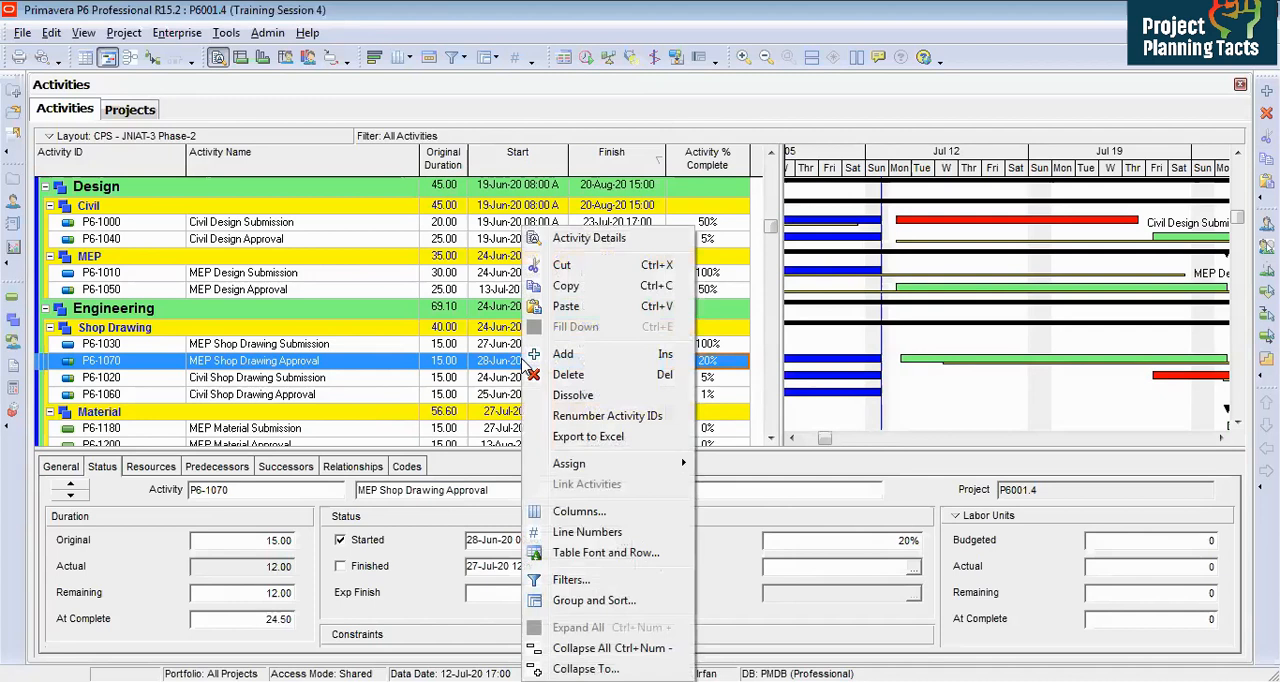
pyautogui.click(570, 511)
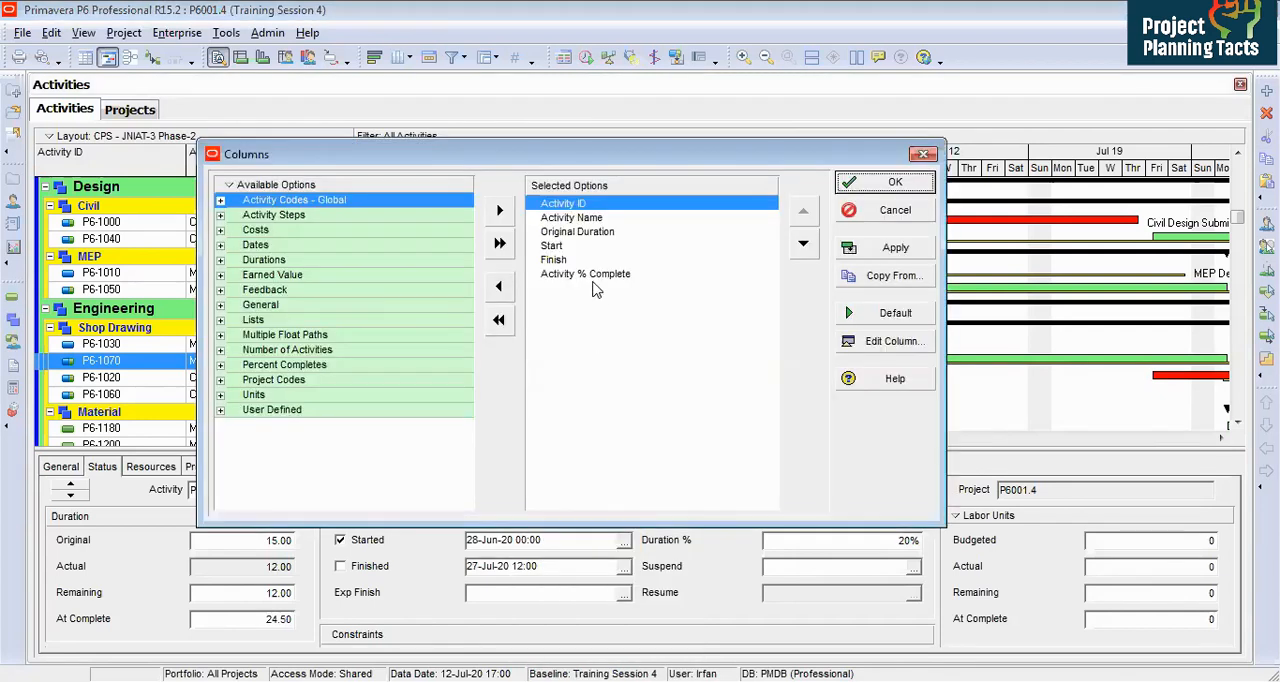
pyautogui.click(570, 274)
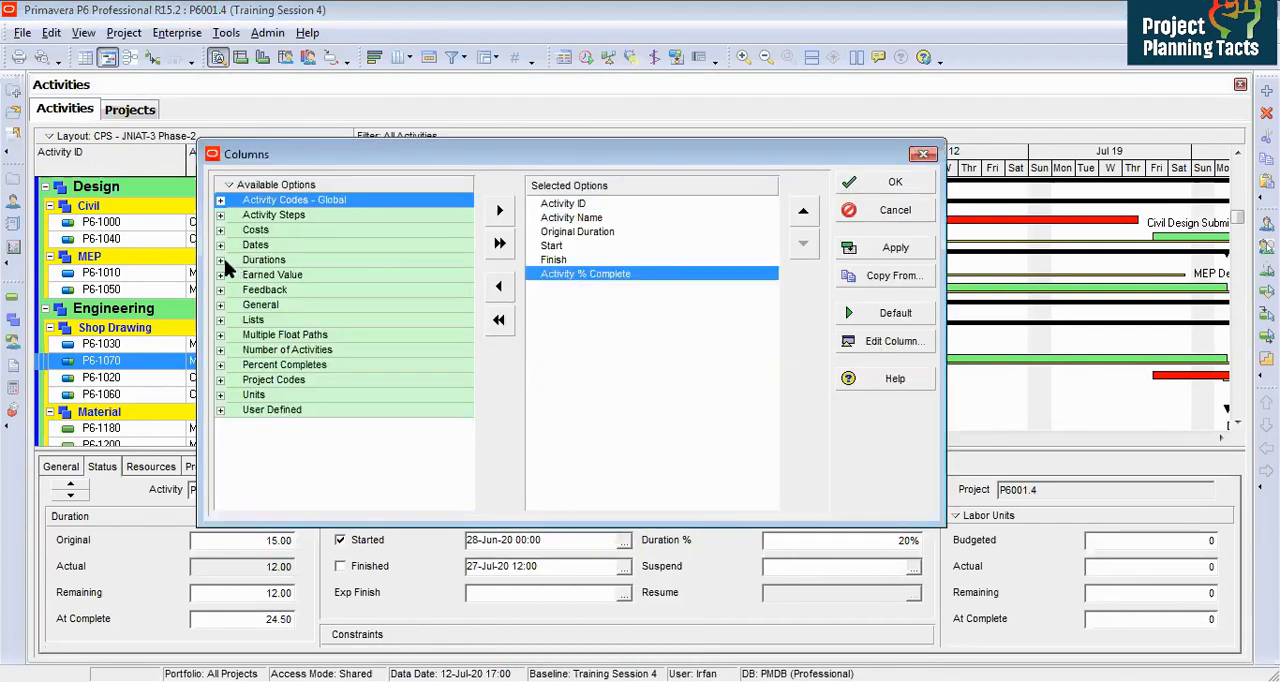
pyautogui.click(221, 261)
pyautogui.click(309, 399)
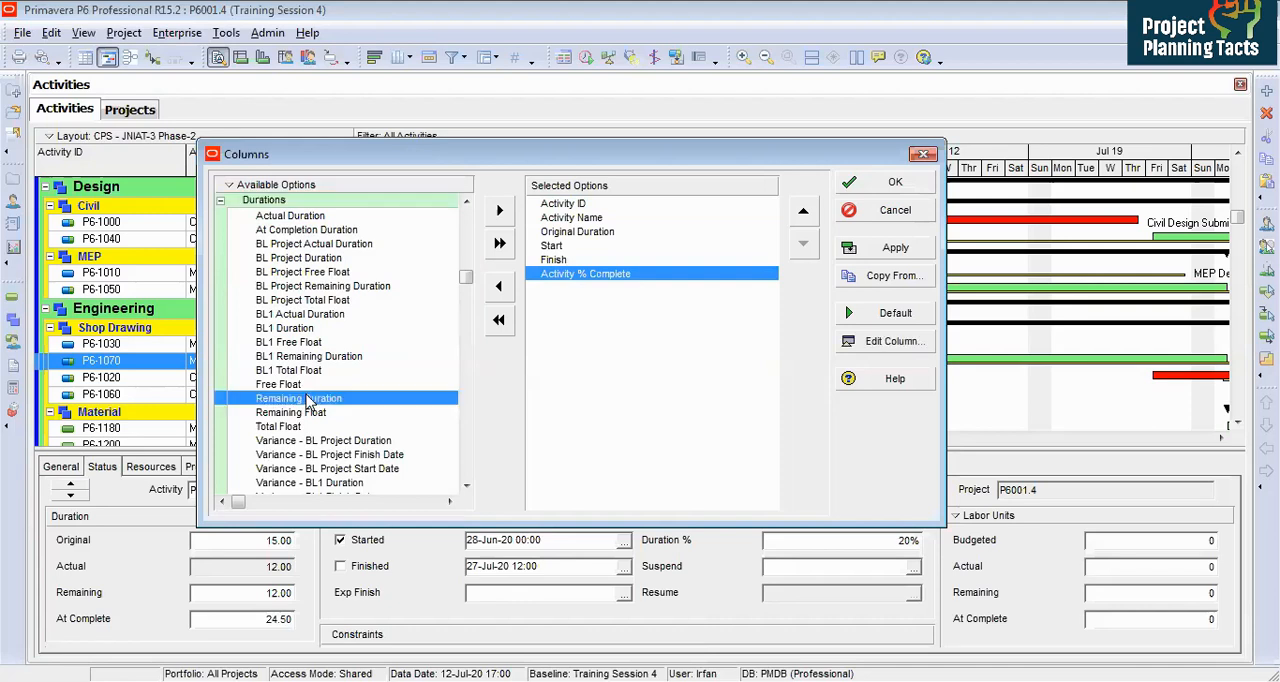
pyautogui.doubleClick(309, 399)
pyautogui.click(877, 180)
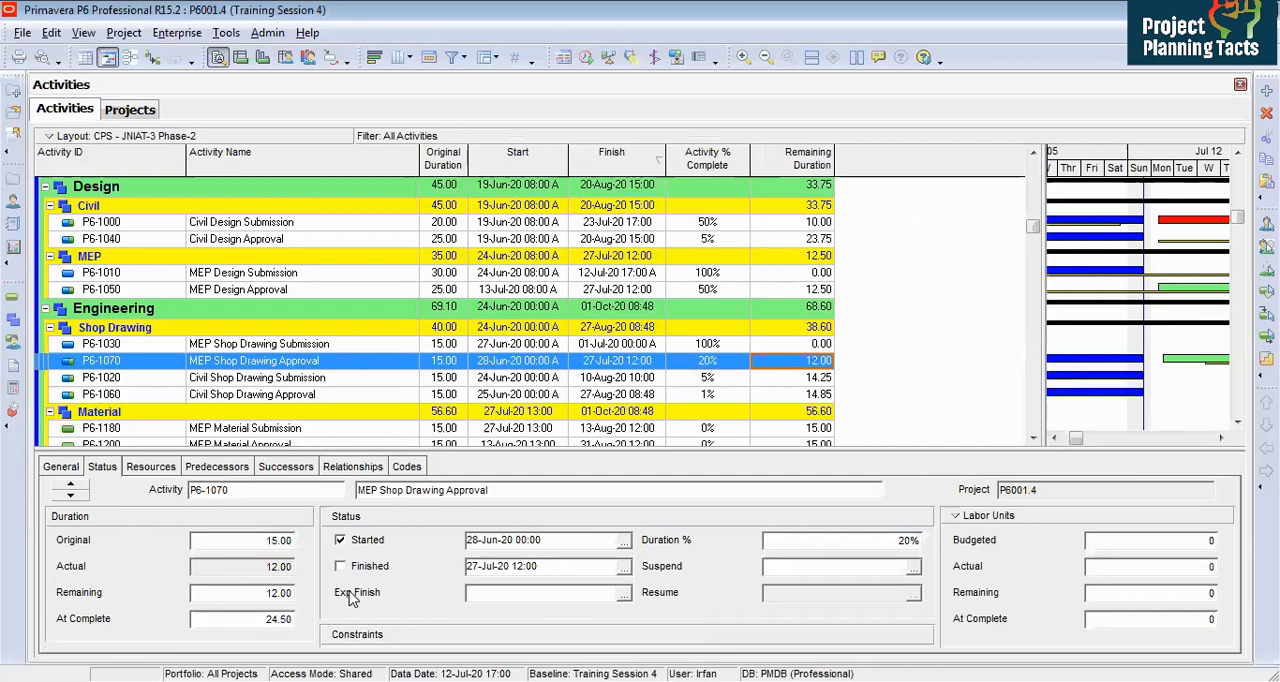
# Step: Set the MEP Shop Drawing Approval remaining duration to 40 and reschedule the project
pyautogui.click(249, 594)
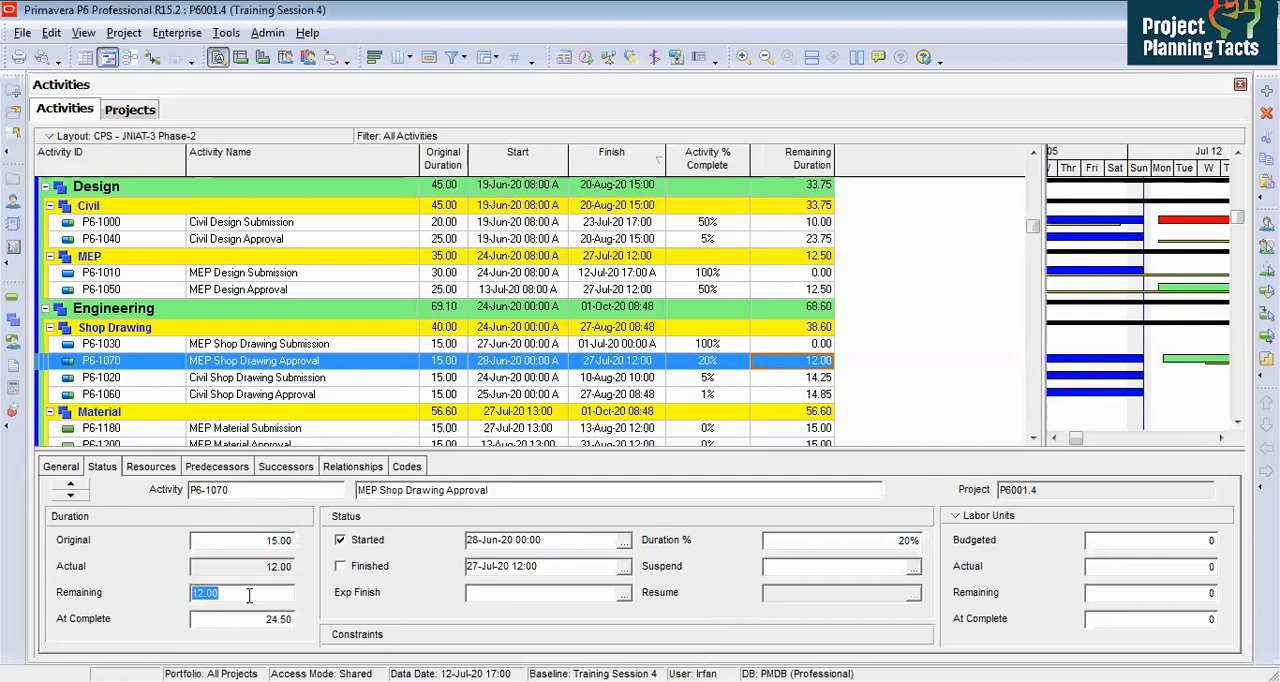
pyautogui.write('40')
pyautogui.press('Return')
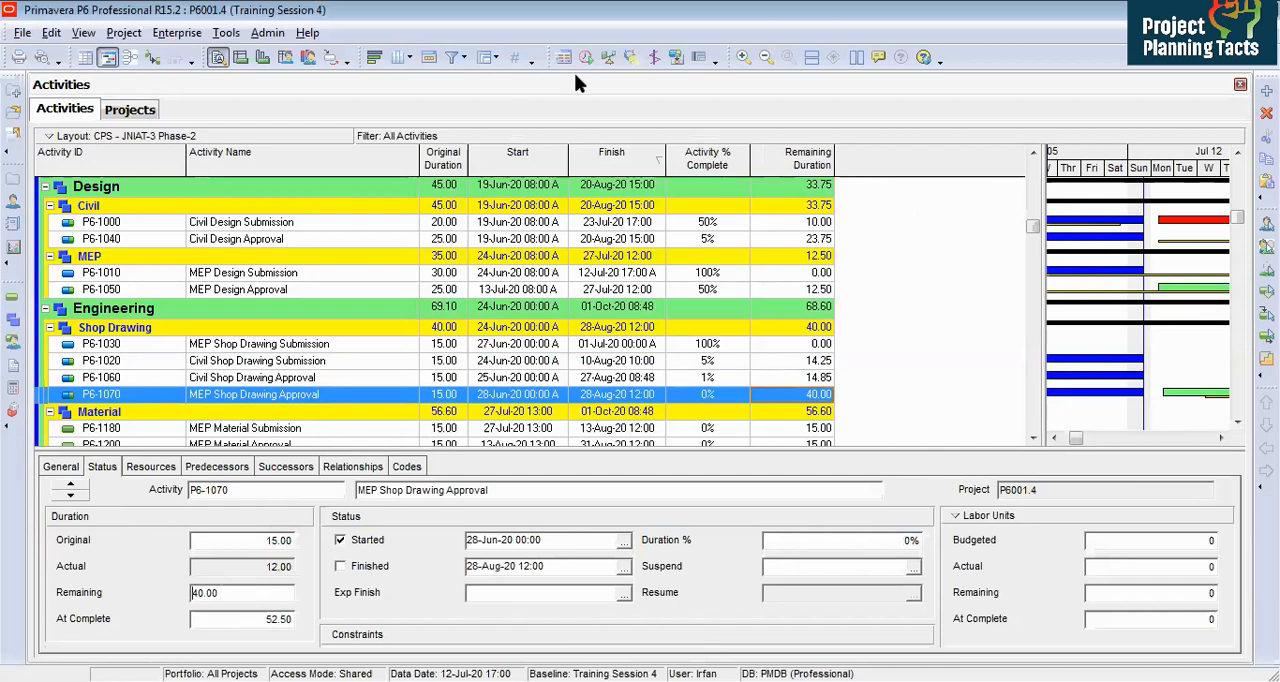
pyautogui.click(586, 58)
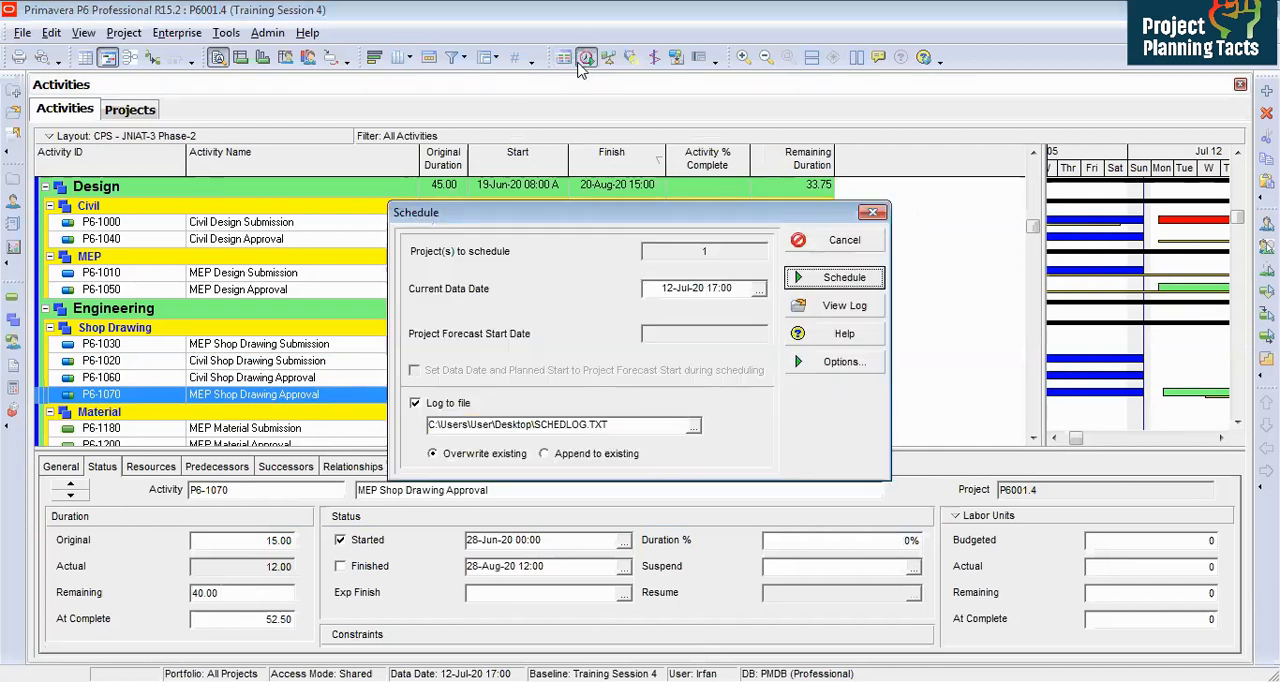
pyautogui.press('Return')
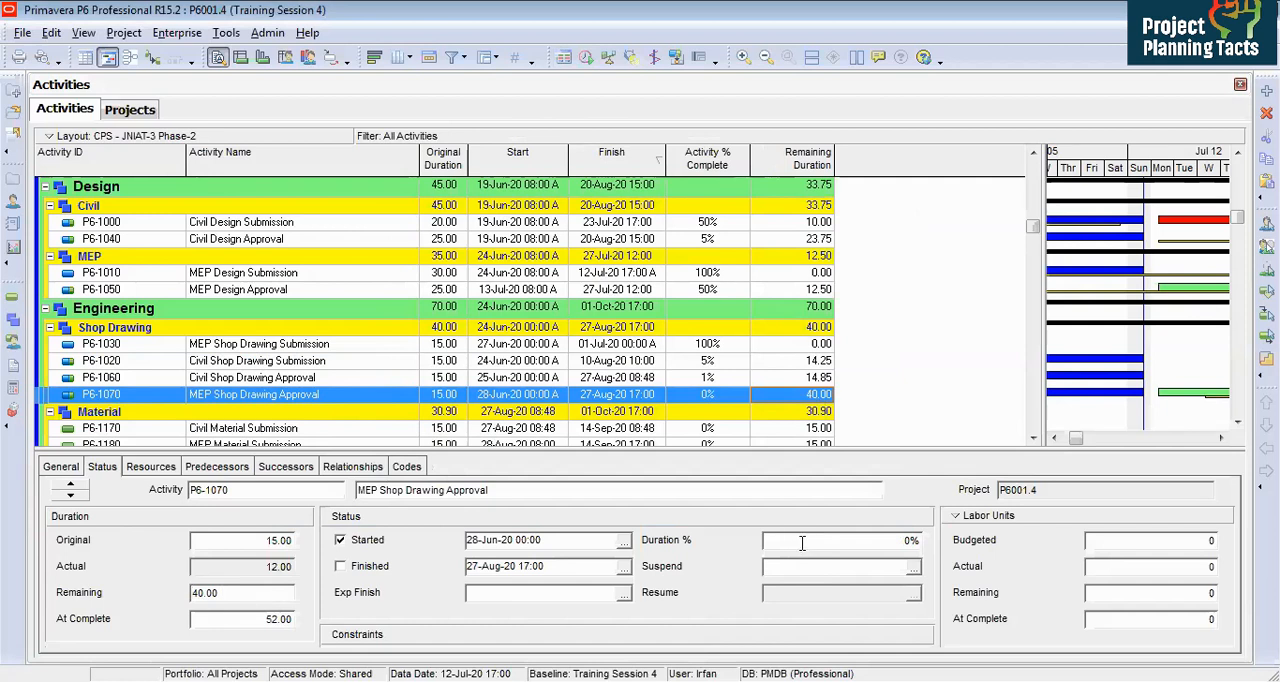
# Step: Set the MEP Shop Drawing Approval duration percent complete to 20%
pyautogui.click(854, 541)
pyautogui.write('20')
pyautogui.press('Return')
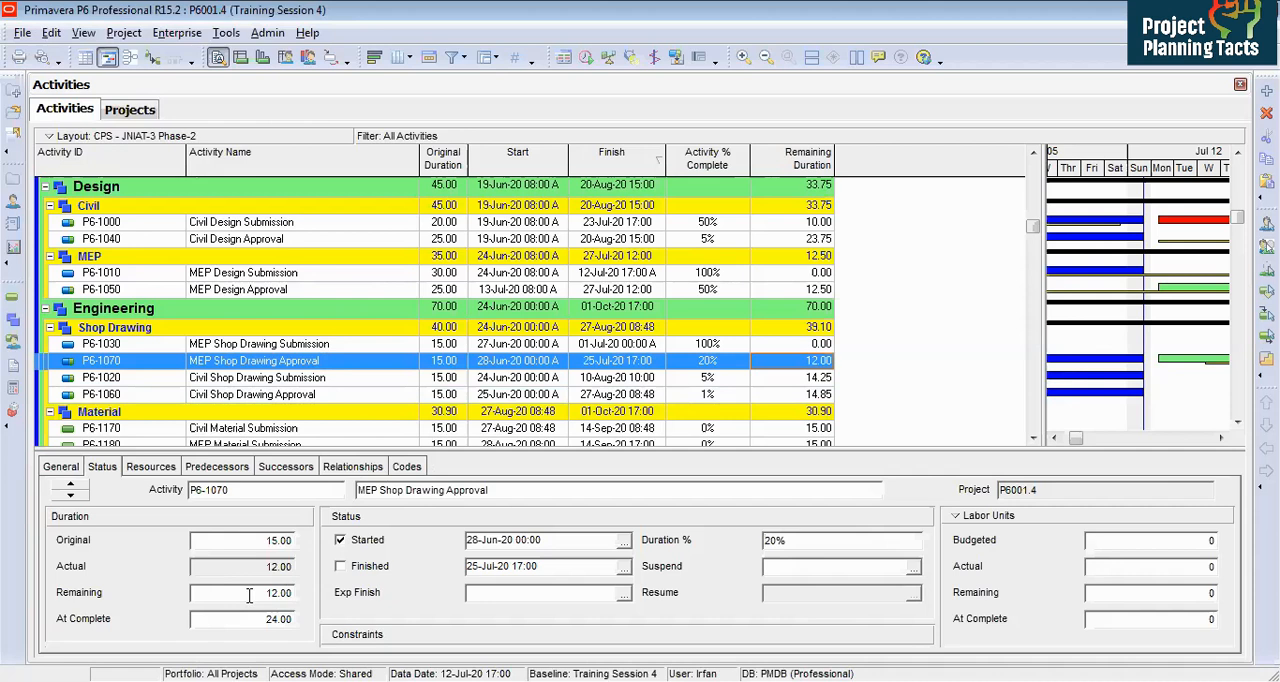
# Step: Change the activity's percent complete type to Physical
pyautogui.click(64, 472)
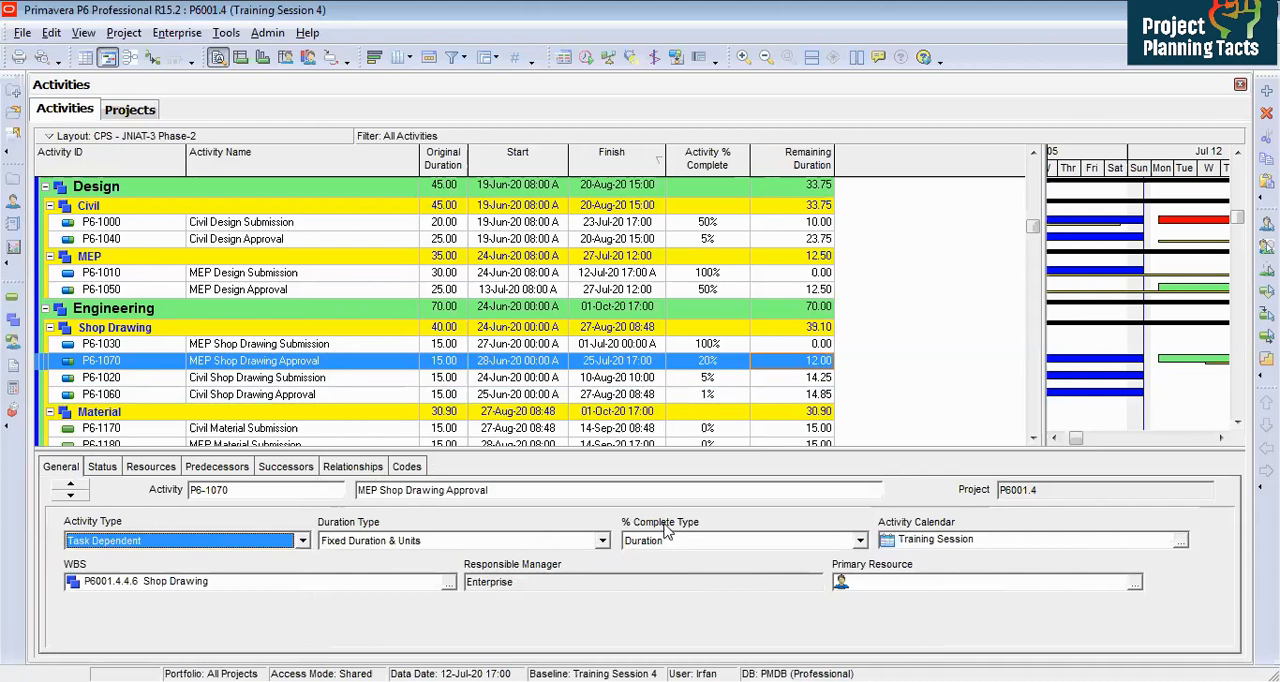
pyautogui.click(859, 540)
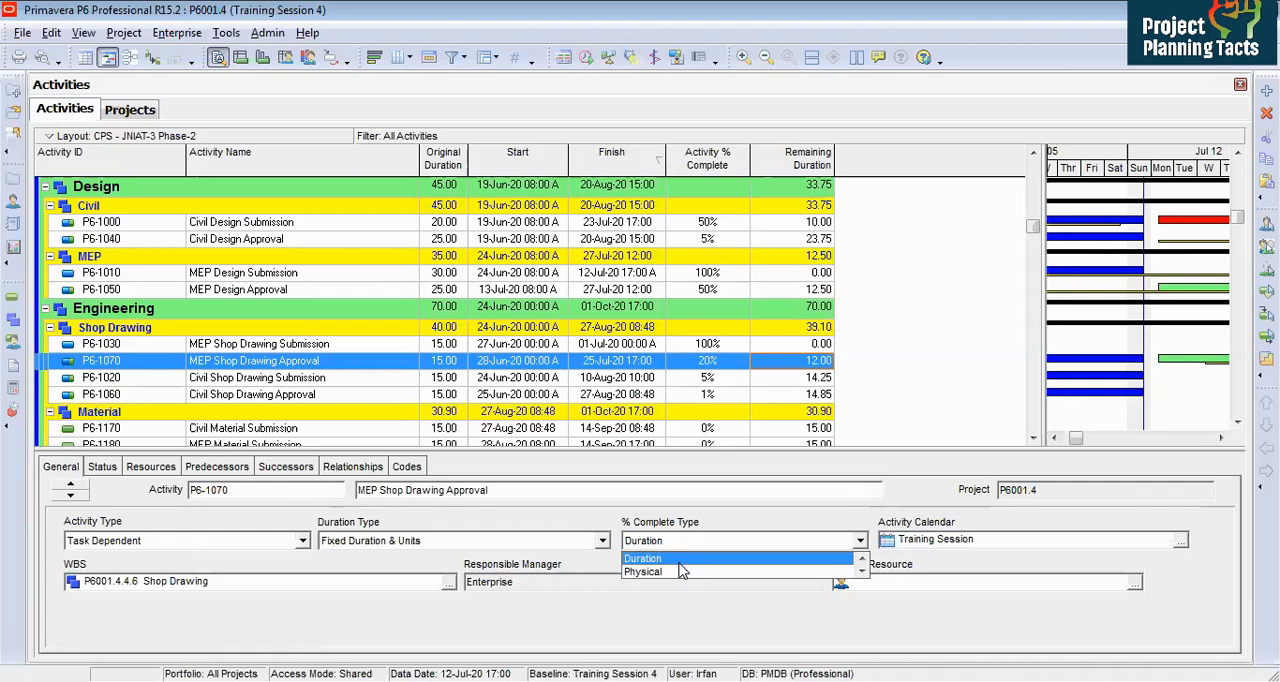
pyautogui.click(675, 557)
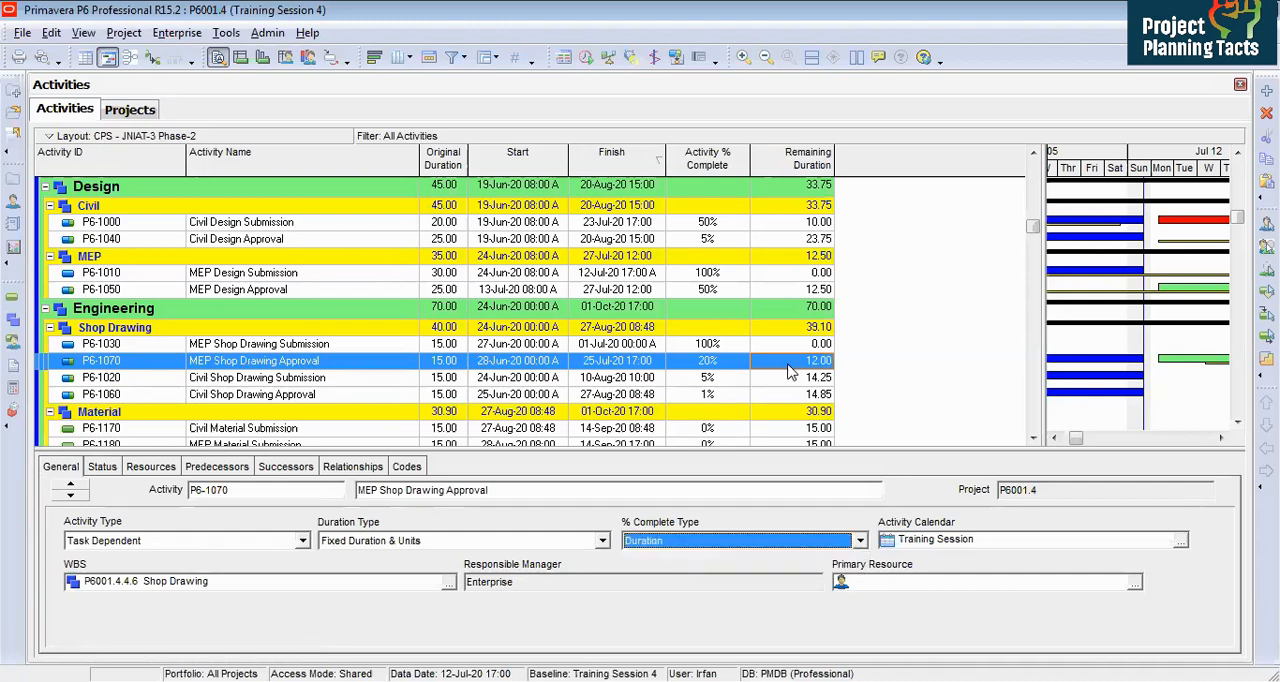
pyautogui.click(766, 545)
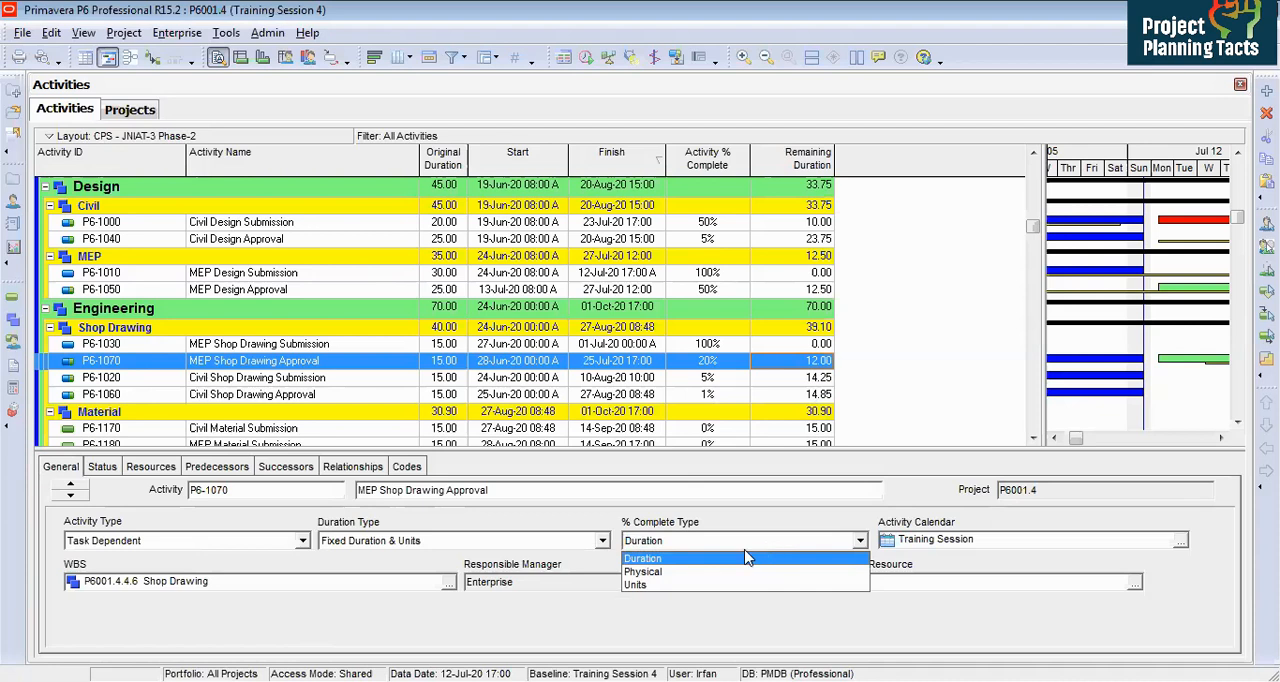
pyautogui.click(696, 572)
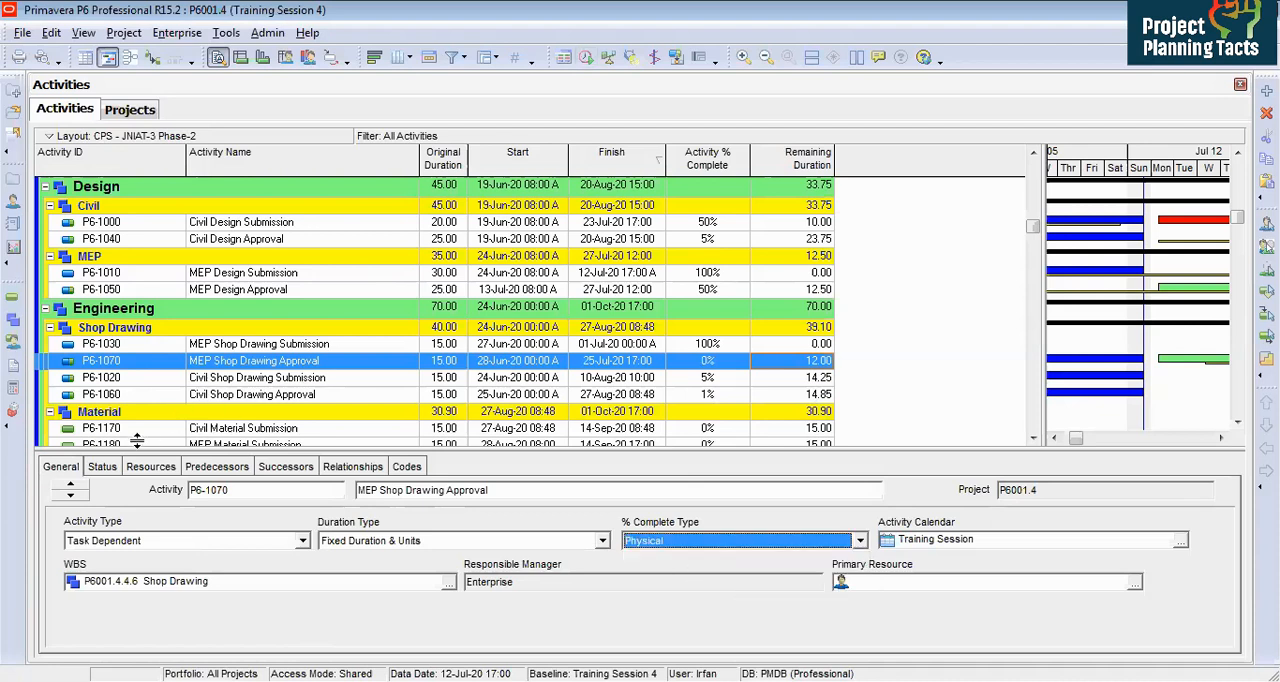
# Step: Set the activity's remaining duration to 25
pyautogui.click(108, 470)
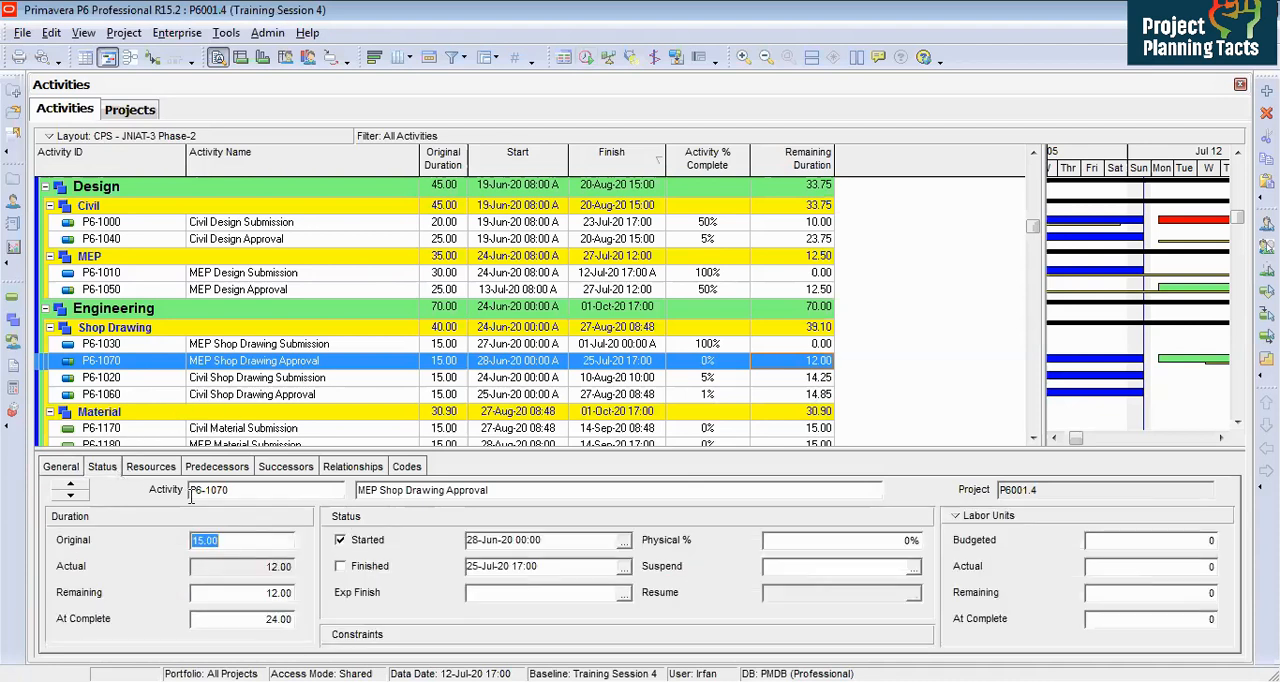
pyautogui.click(241, 595)
pyautogui.write('25')
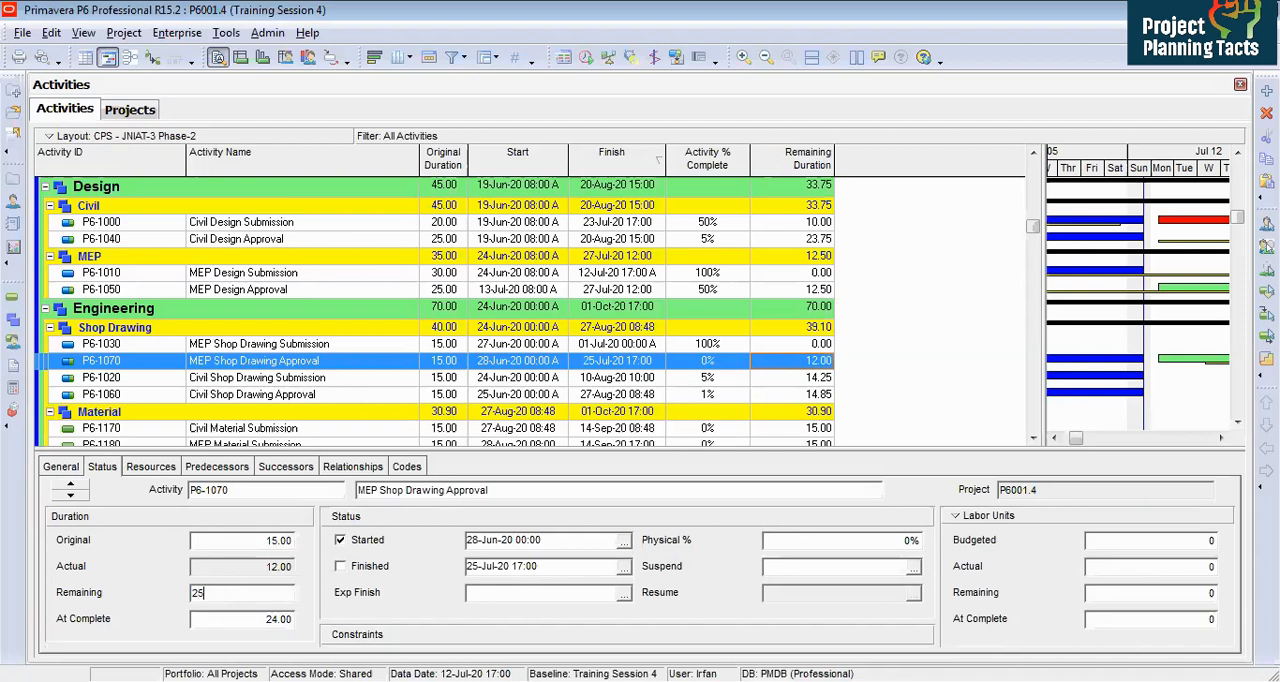
pyautogui.press('Return')
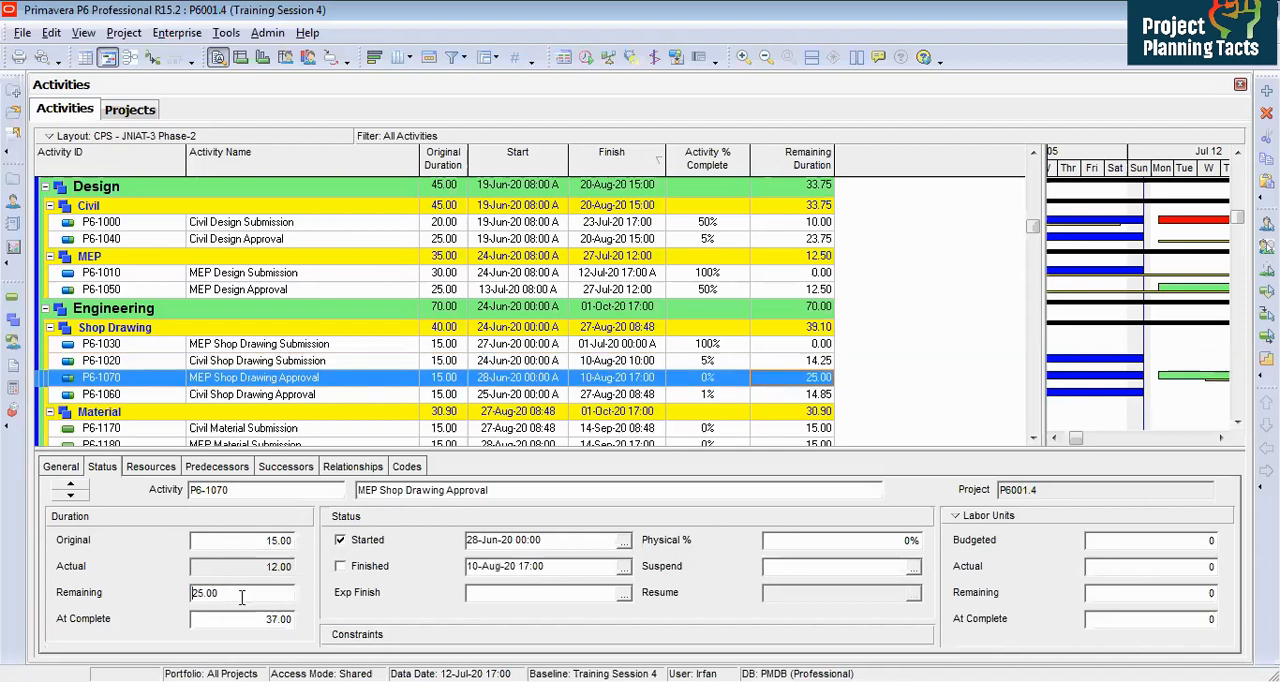
# Step: Set the activity's physical percent complete to 20% and reschedule the project
pyautogui.click(815, 542)
pyautogui.write('20')
pyautogui.press('Return')
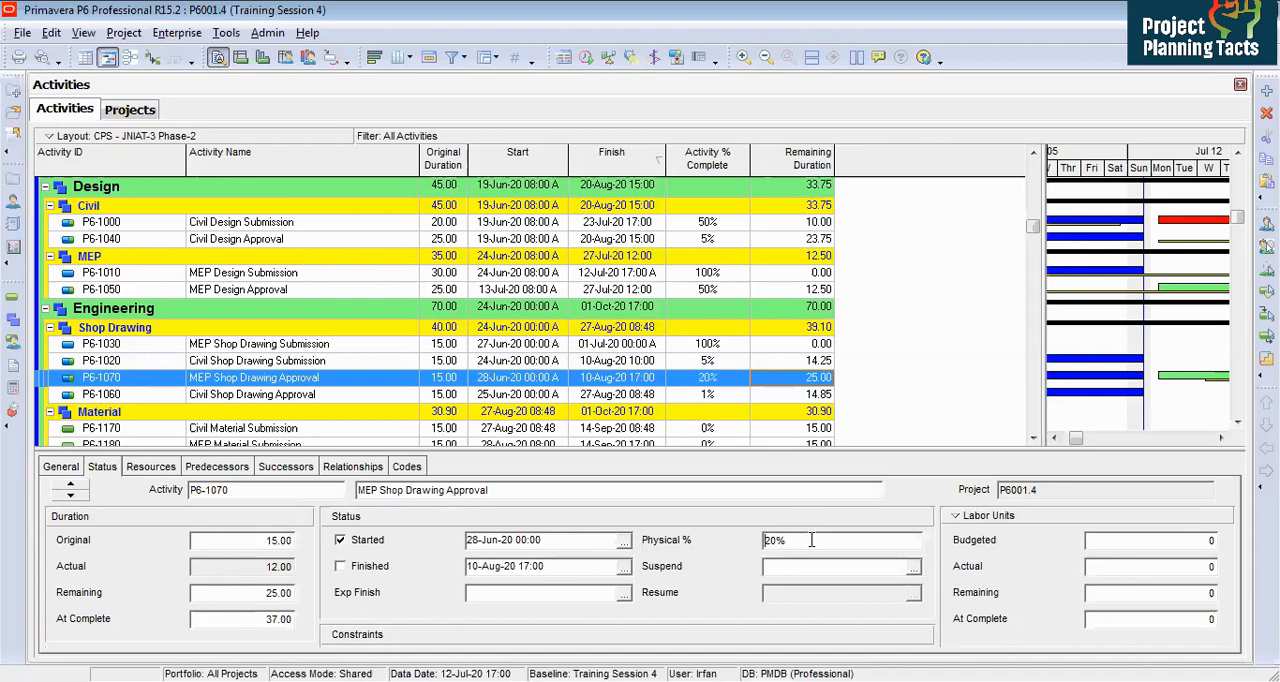
pyautogui.click(586, 58)
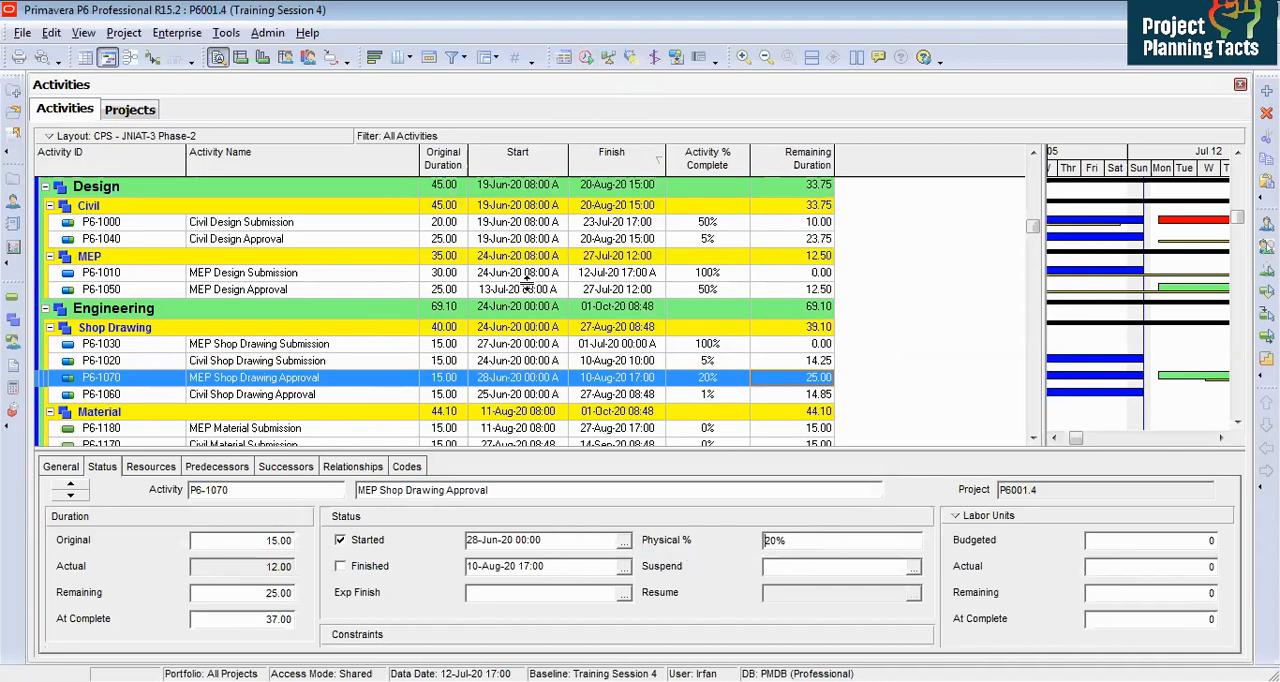
# Step: Change the activity's percent complete type to Units
pyautogui.click(76, 468)
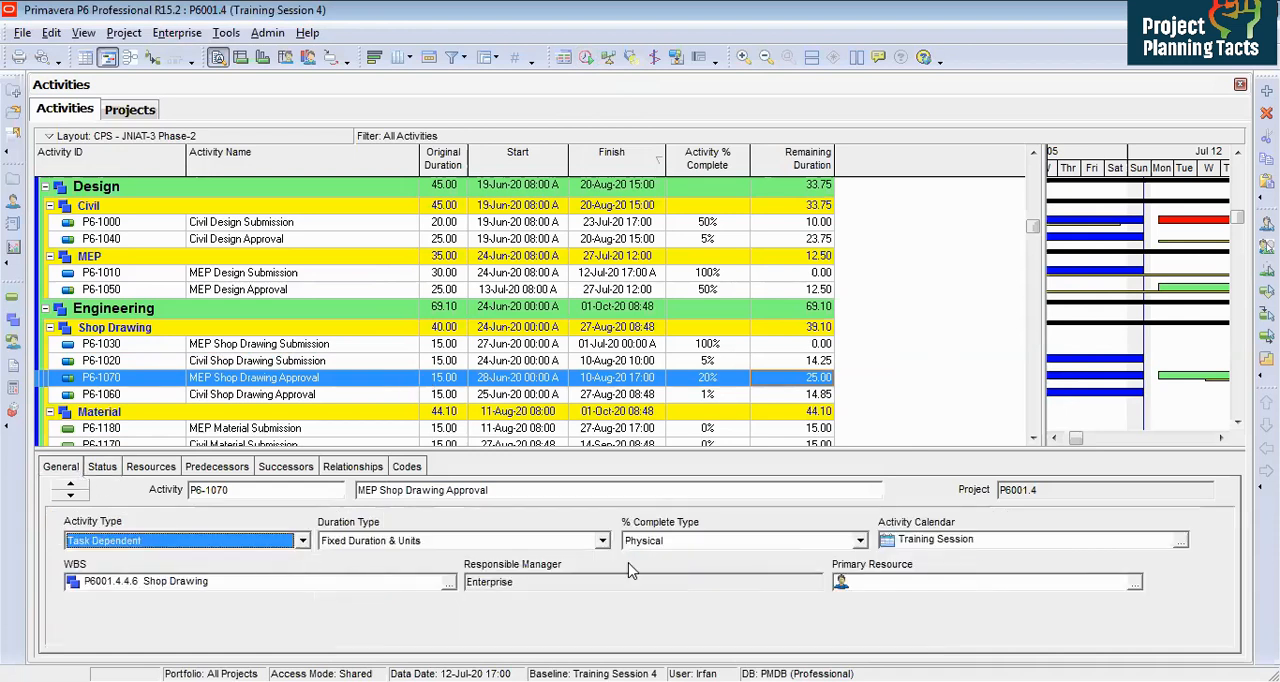
pyautogui.click(686, 542)
pyautogui.click(660, 585)
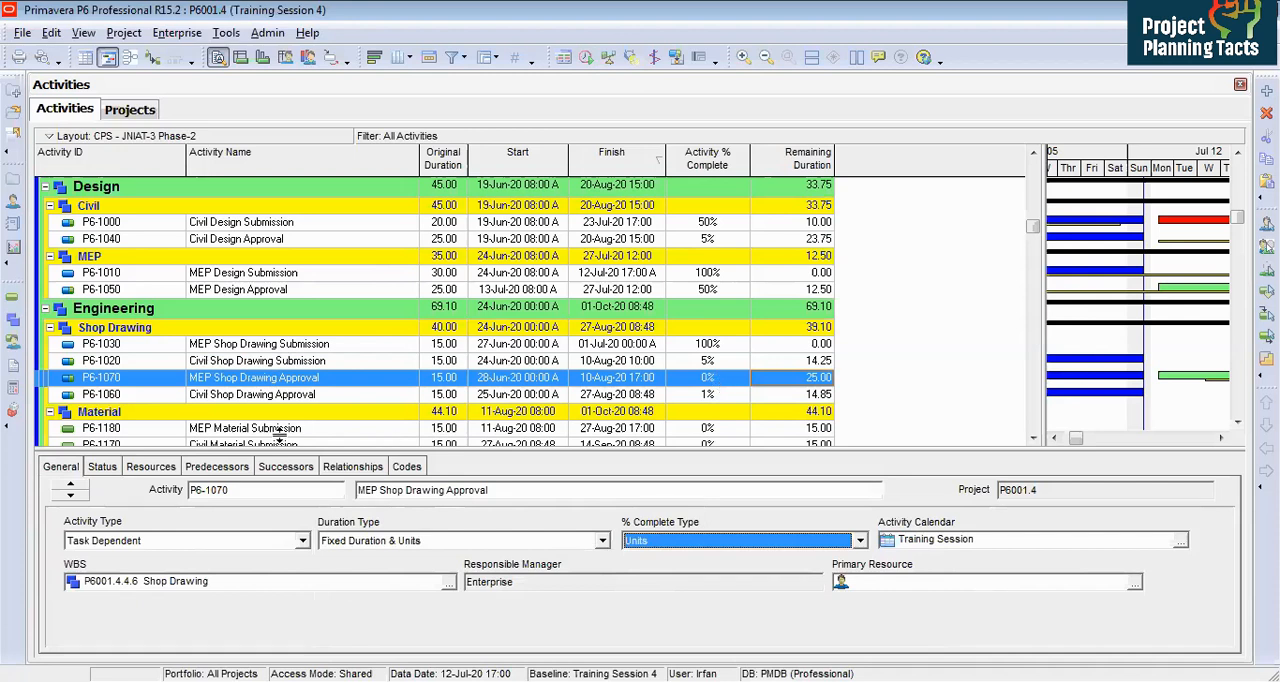
# Step: Enter 2500 actual regular units for the activity's resource assignment
pyautogui.click(163, 470)
pyautogui.click(735, 539)
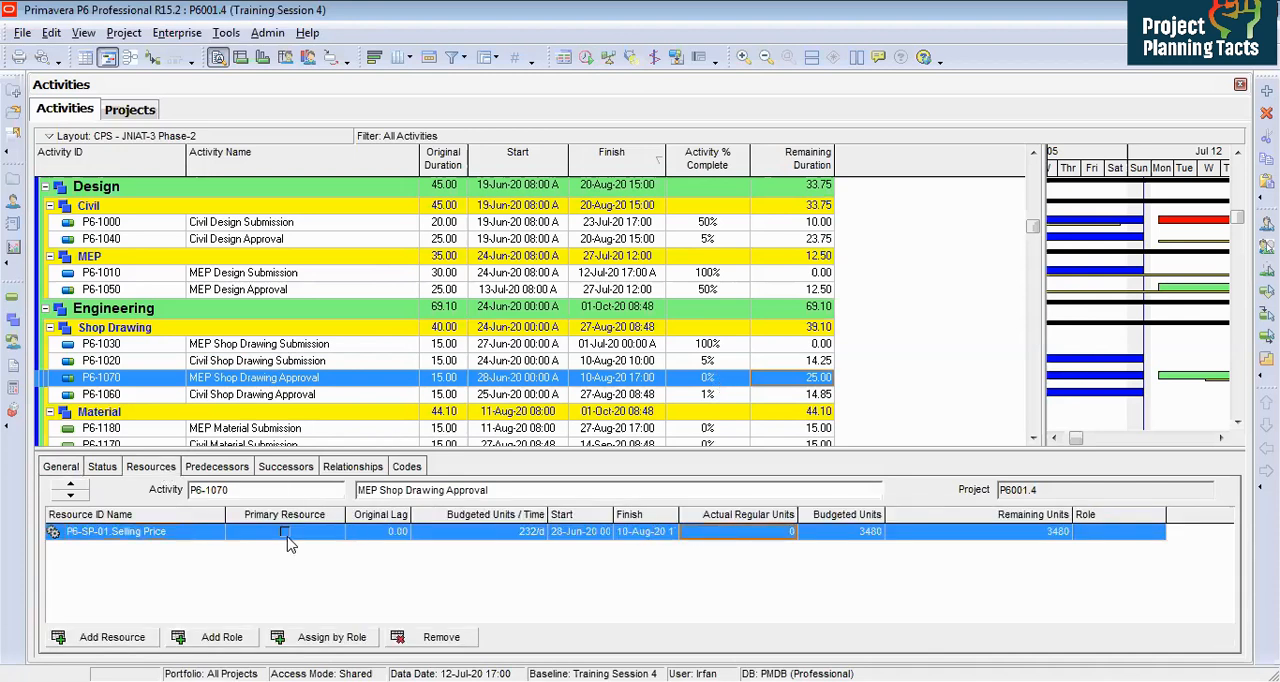
pyautogui.click(766, 537)
pyautogui.press('BackSpace')
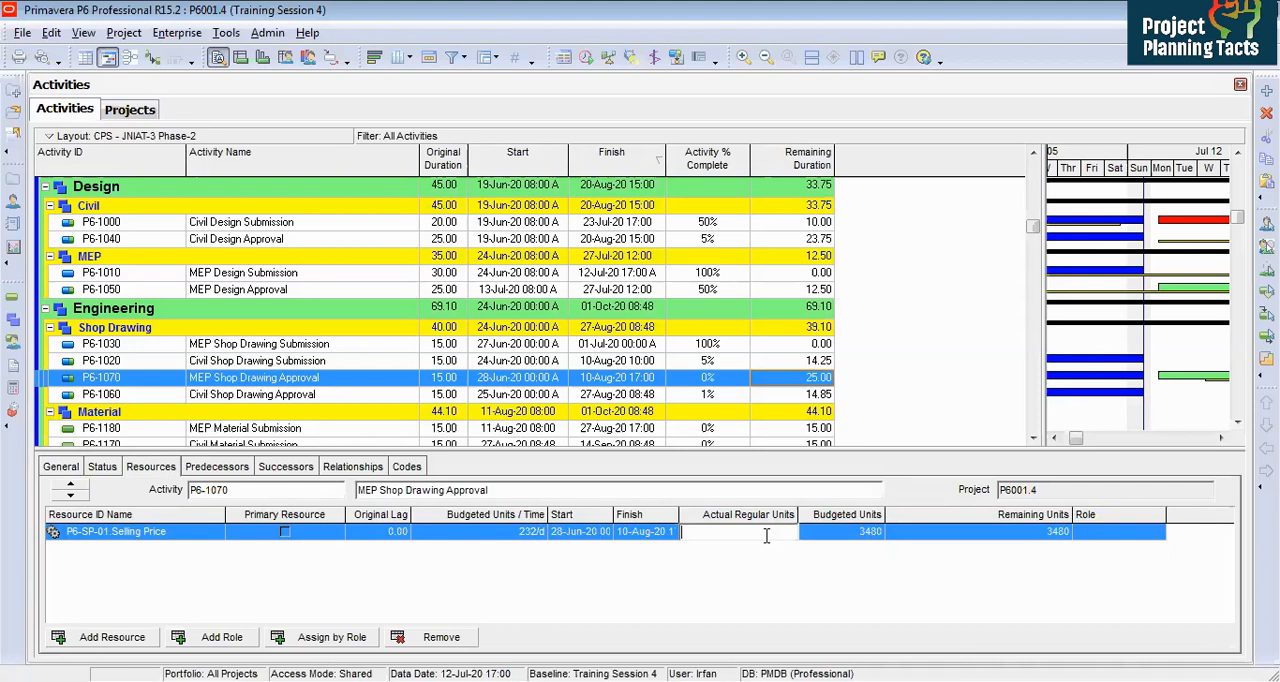
pyautogui.write('2500')
pyautogui.press('Return')
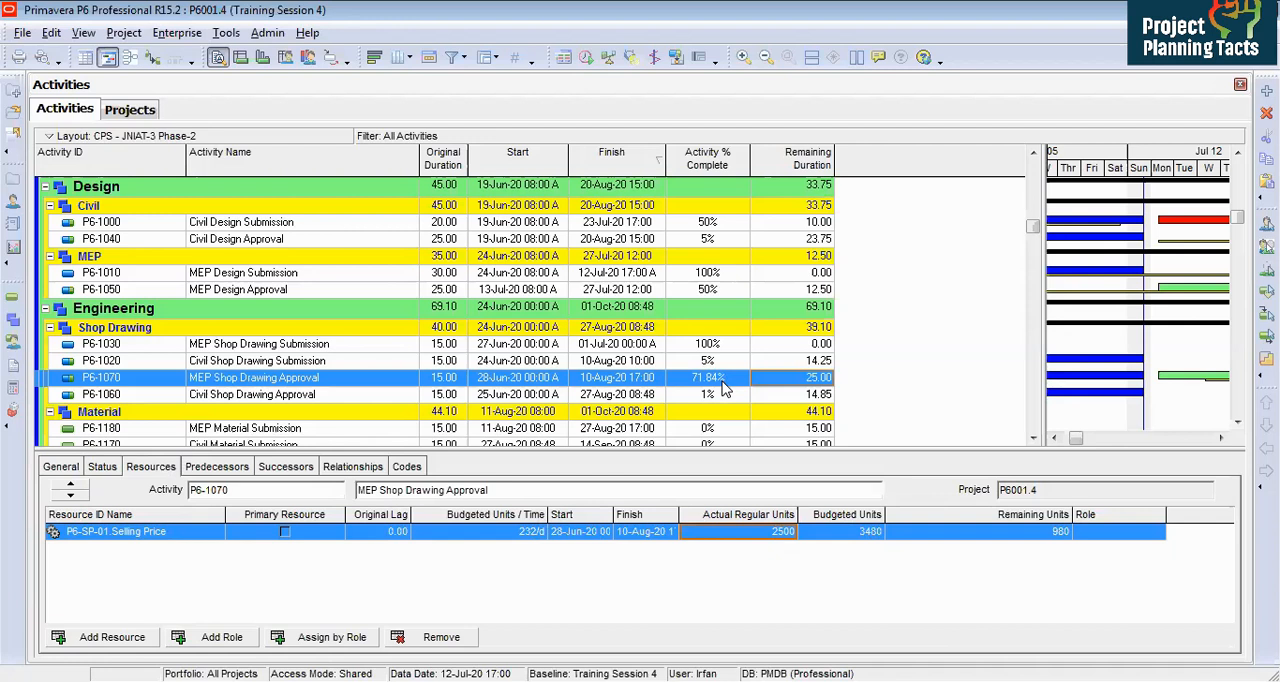
# Step: Change the activity's percent complete type back to Physical
pyautogui.click(66, 469)
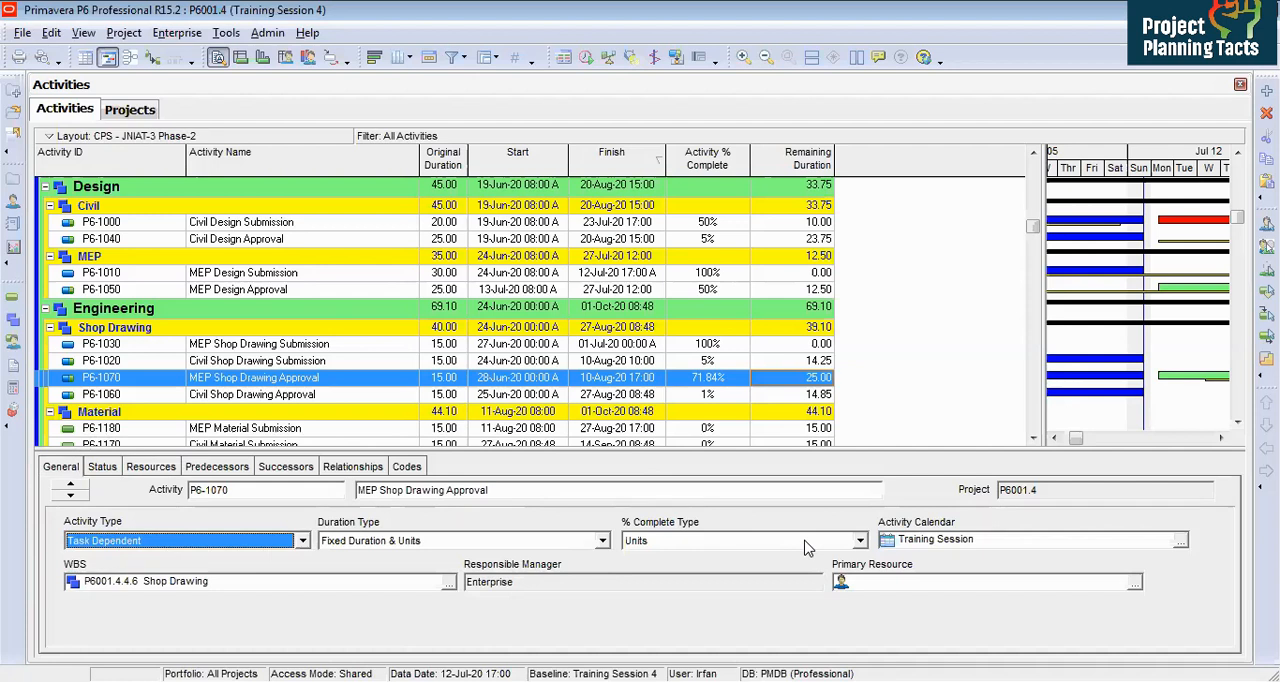
pyautogui.click(808, 547)
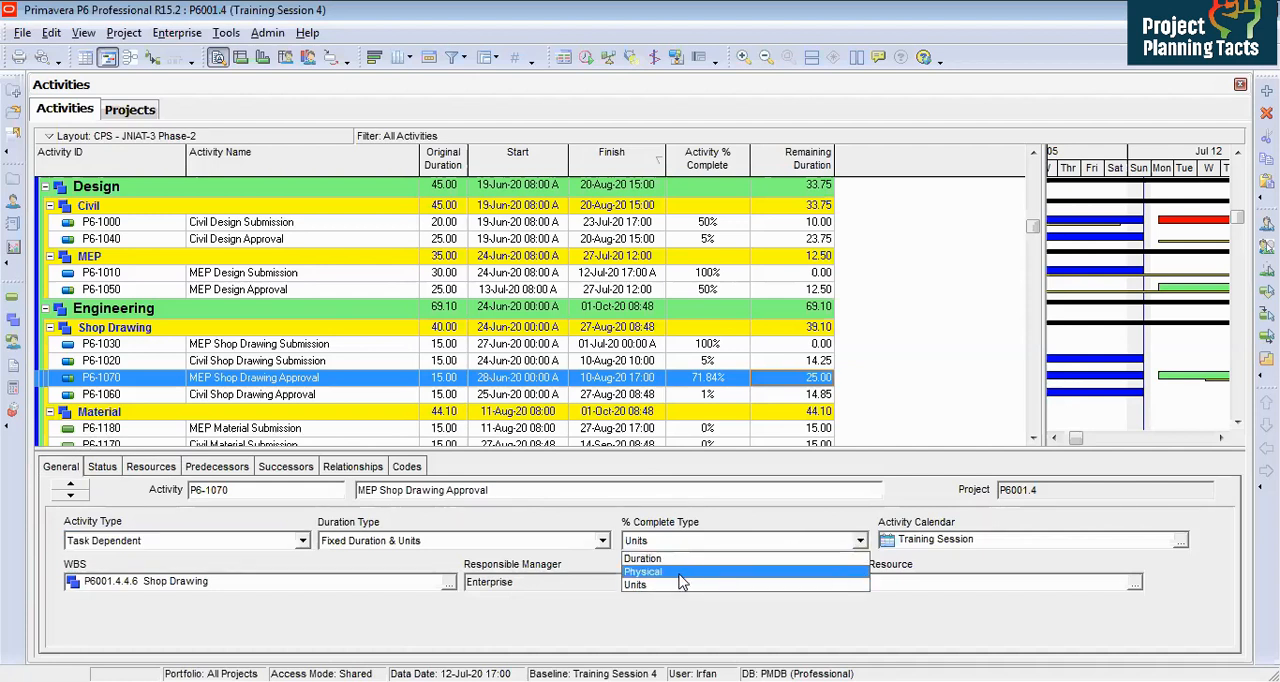
pyautogui.click(680, 574)
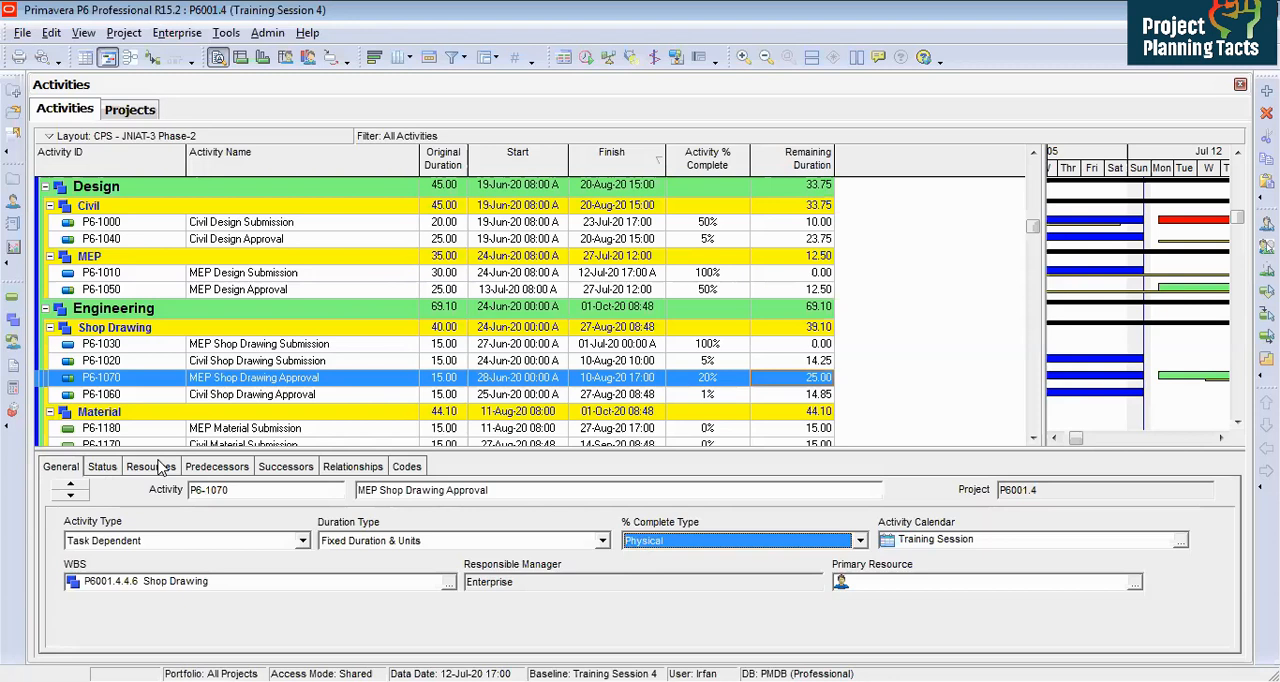
# Step: Set the MEP Shop Drawing Approval finish date to 20 August 2020 with the calendar picker
pyautogui.click(102, 466)
pyautogui.click(558, 385)
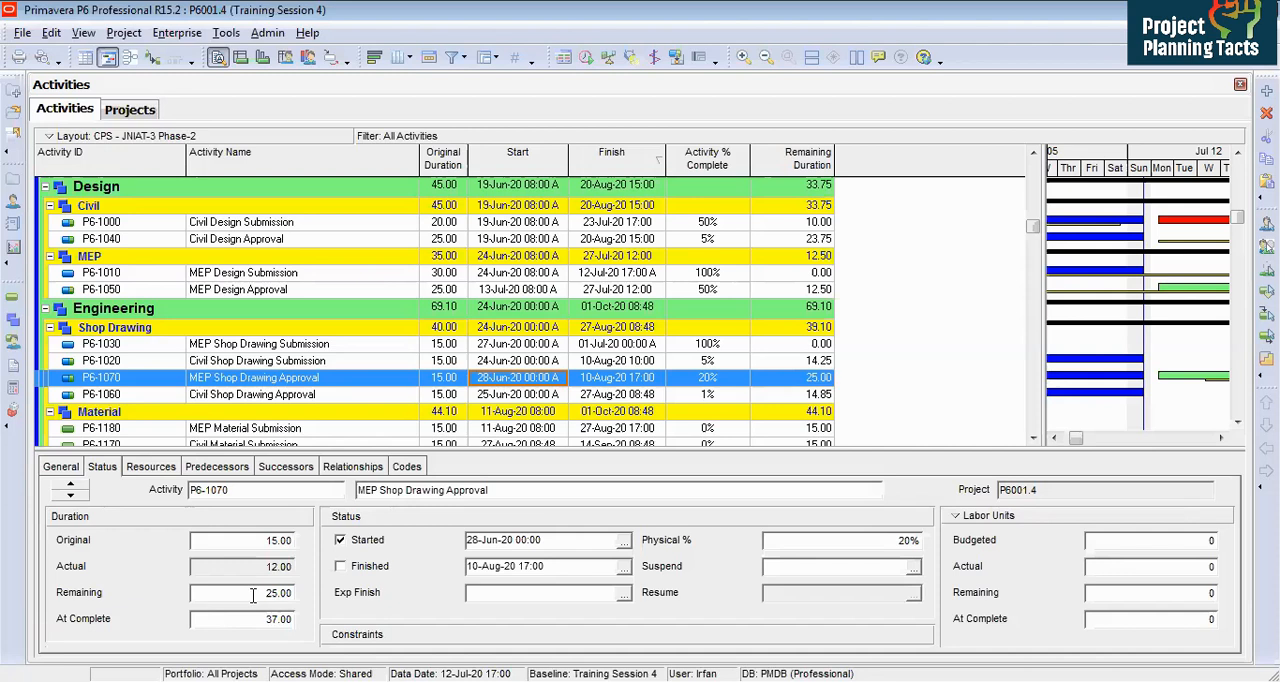
pyautogui.click(659, 384)
pyautogui.click(657, 380)
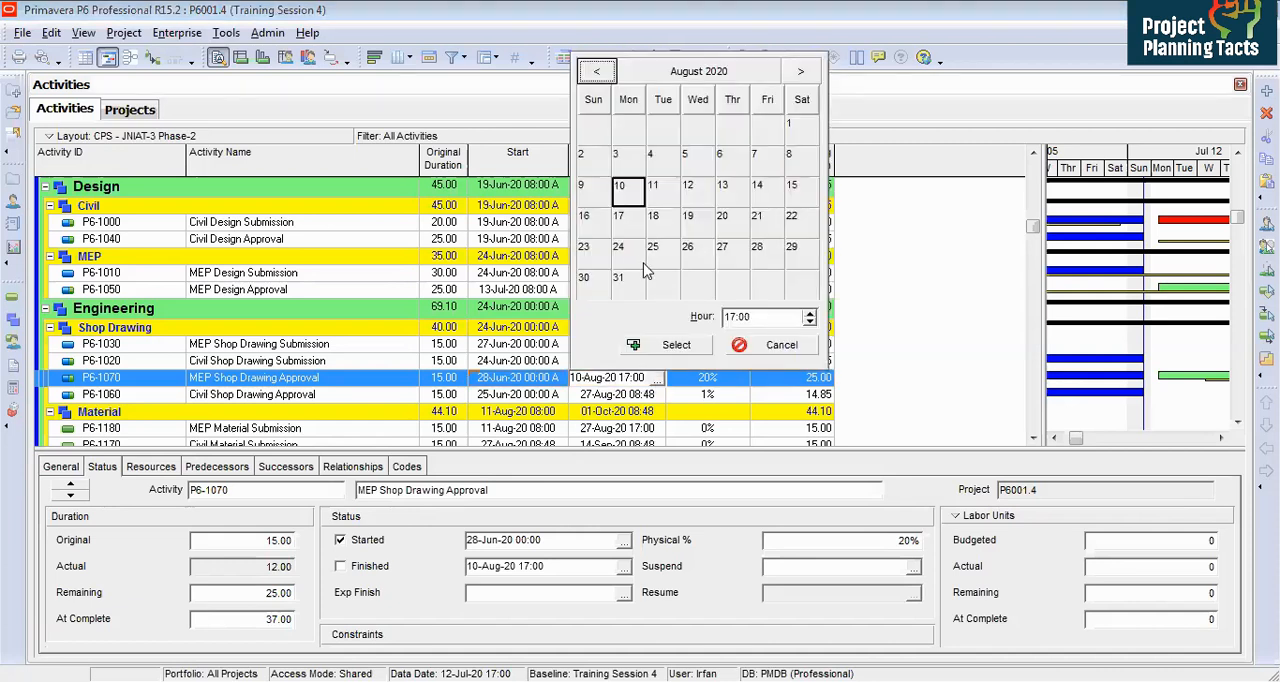
pyautogui.click(726, 218)
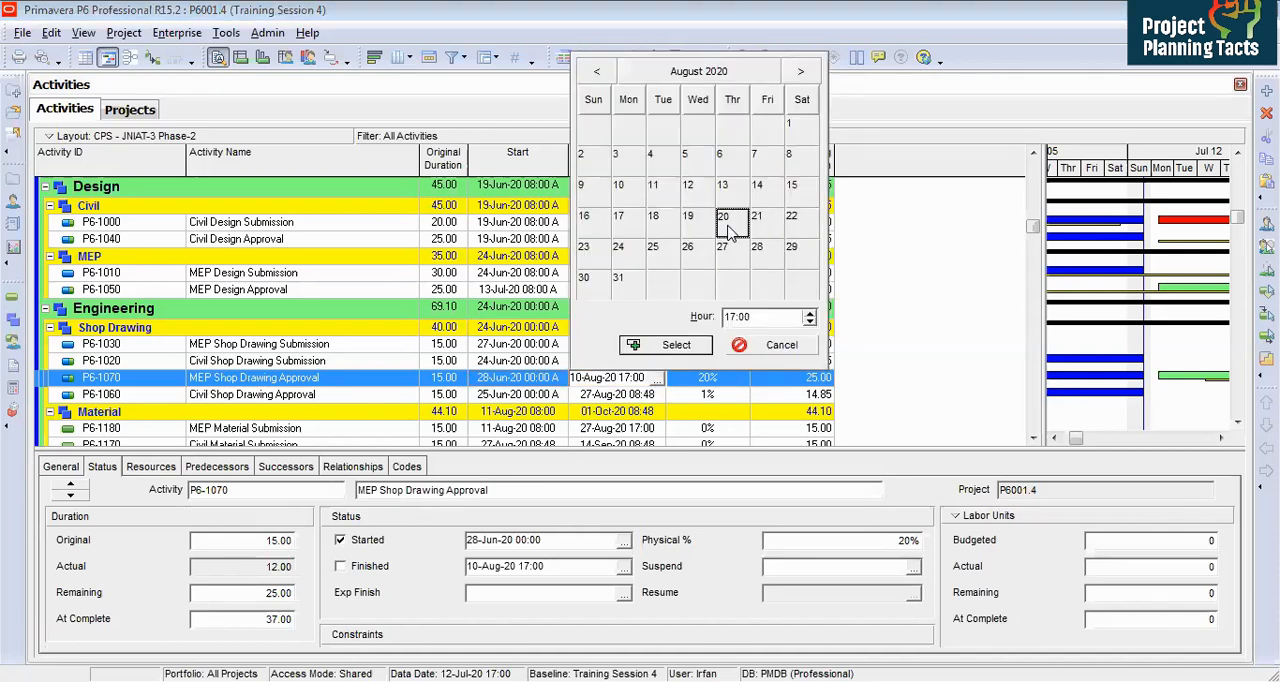
pyautogui.click(678, 345)
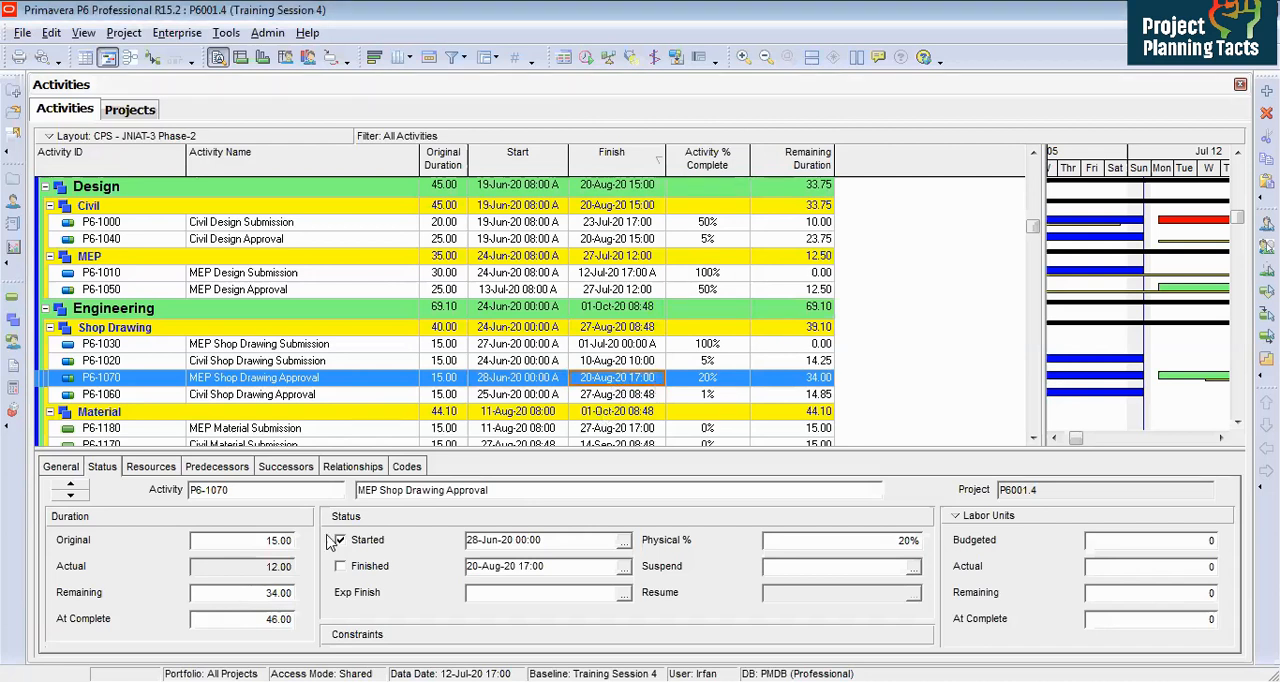
# Step: Try to set the activity's remaining duration to 15
pyautogui.click(253, 594)
pyautogui.write('15')
pyautogui.press('Return')
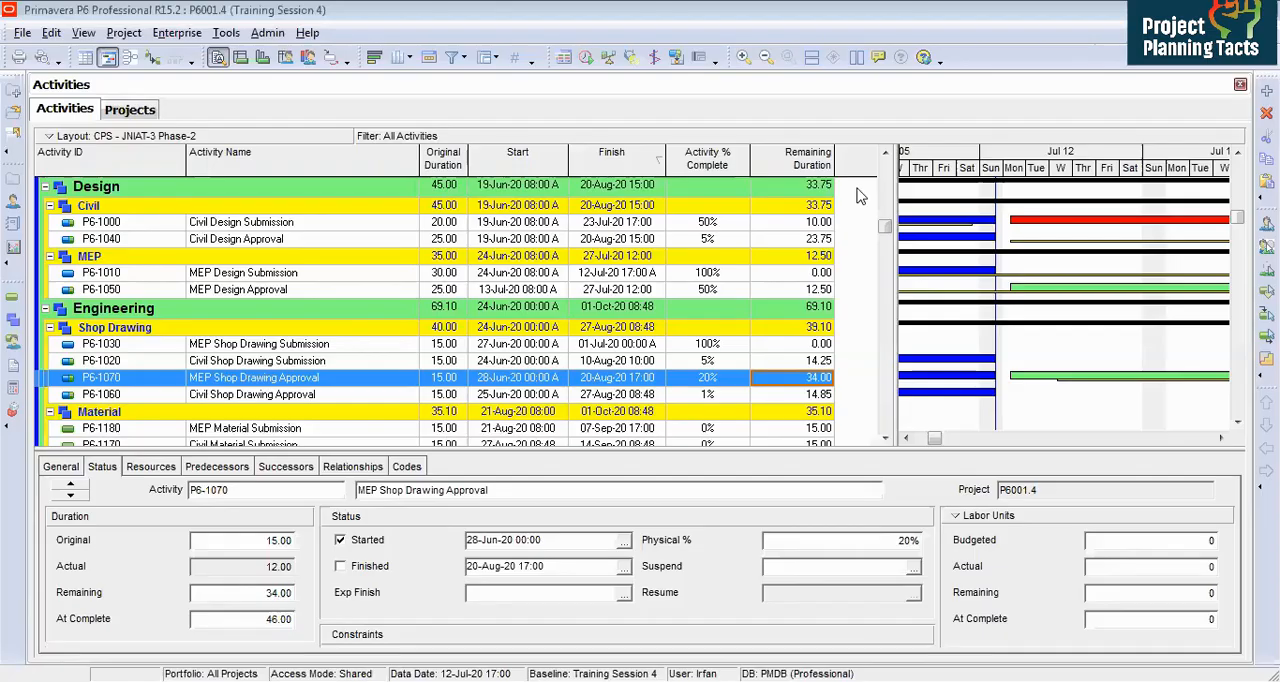
# Step: Add the Percent Complete Type column to the activity table
pyautogui.rightClick(860, 196)
pyautogui.click(930, 481)
pyautogui.click(467, 203)
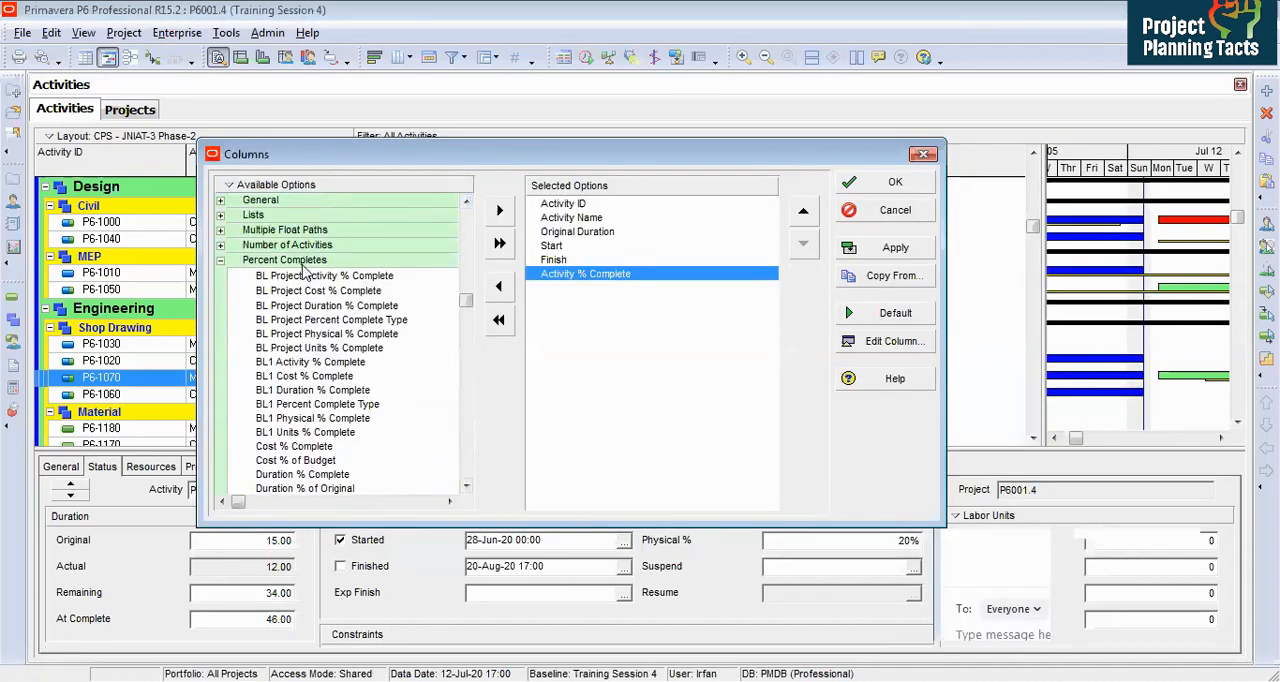
pyautogui.click(466, 486)
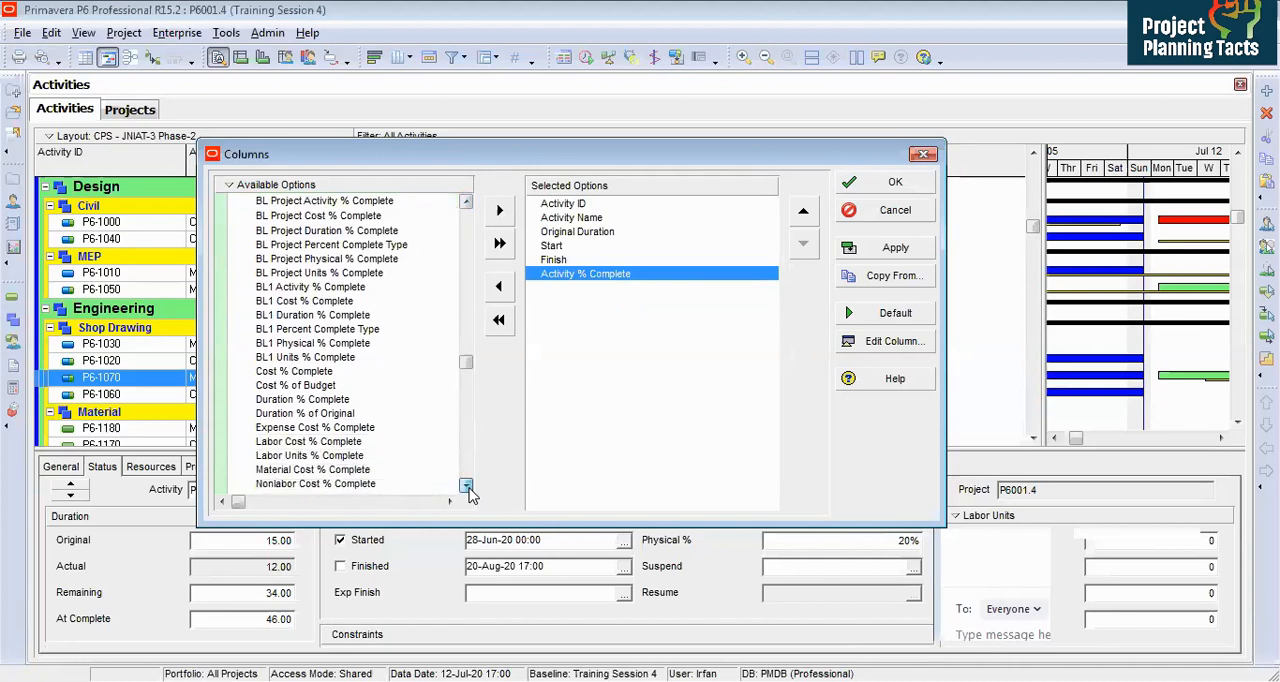
pyautogui.click(466, 486)
pyautogui.click(308, 426)
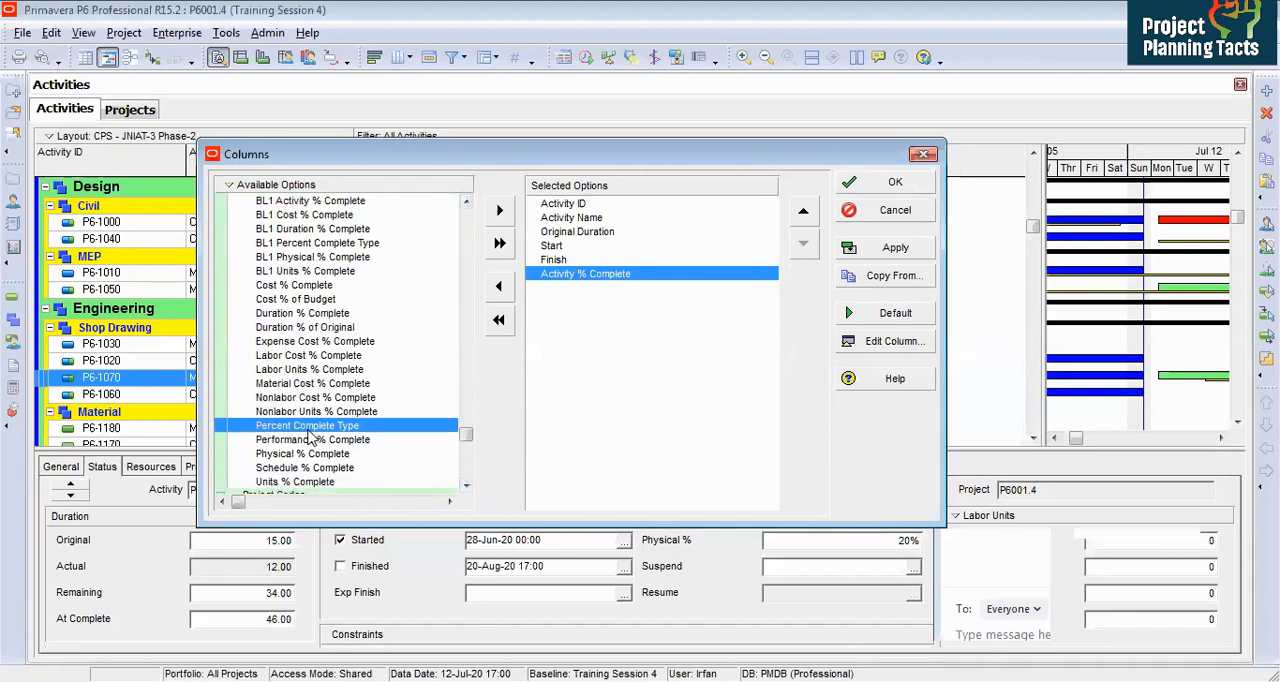
pyautogui.click(499, 210)
pyautogui.click(870, 183)
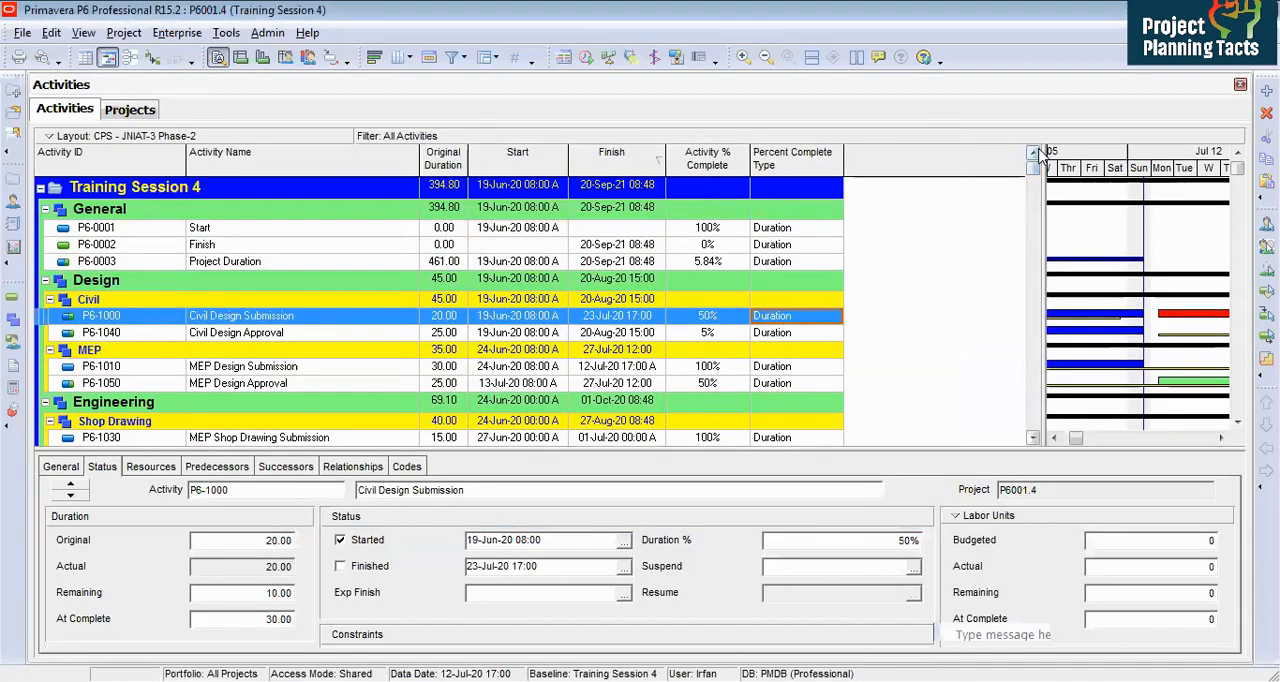
# Step: Set the Start activity's percent complete type to Physical
pyautogui.click(801, 230)
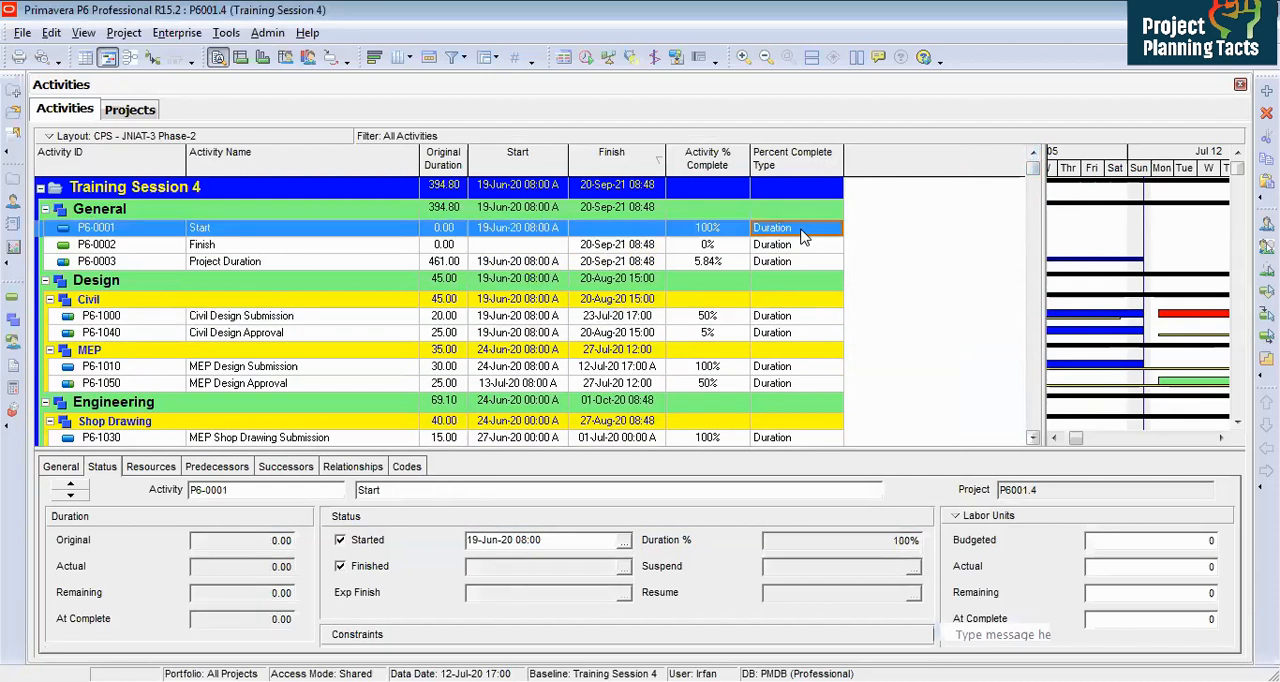
pyautogui.click(801, 230)
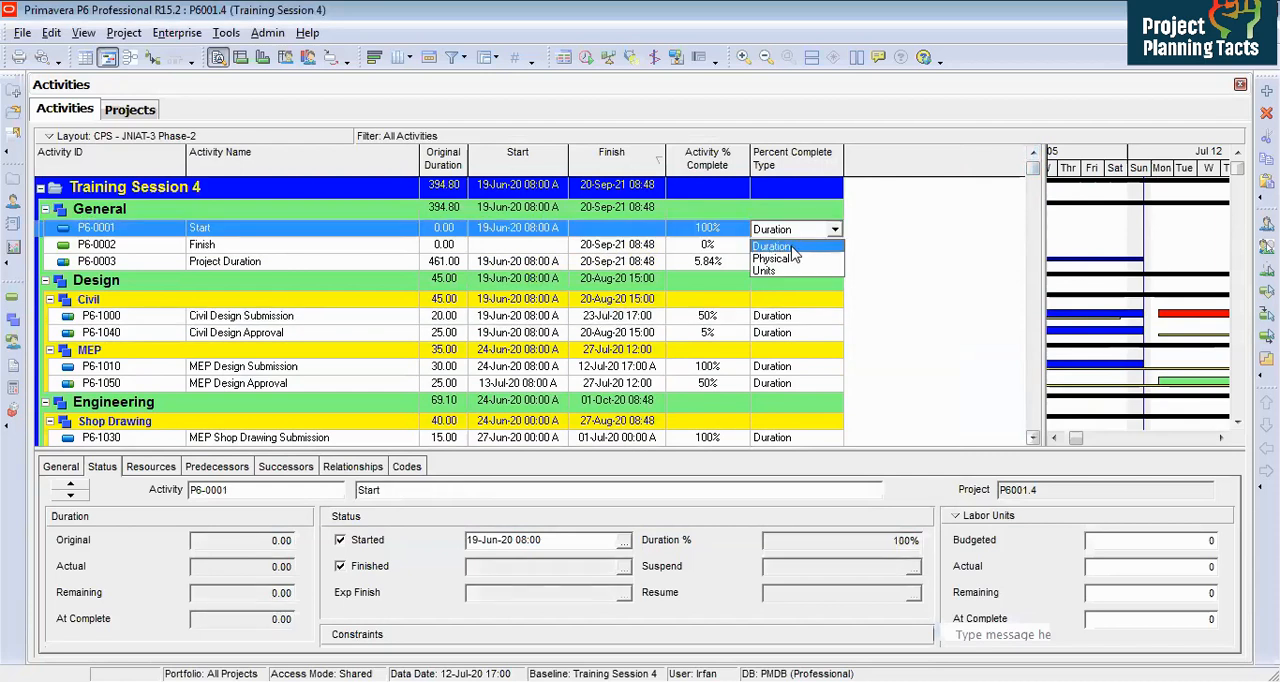
pyautogui.click(788, 258)
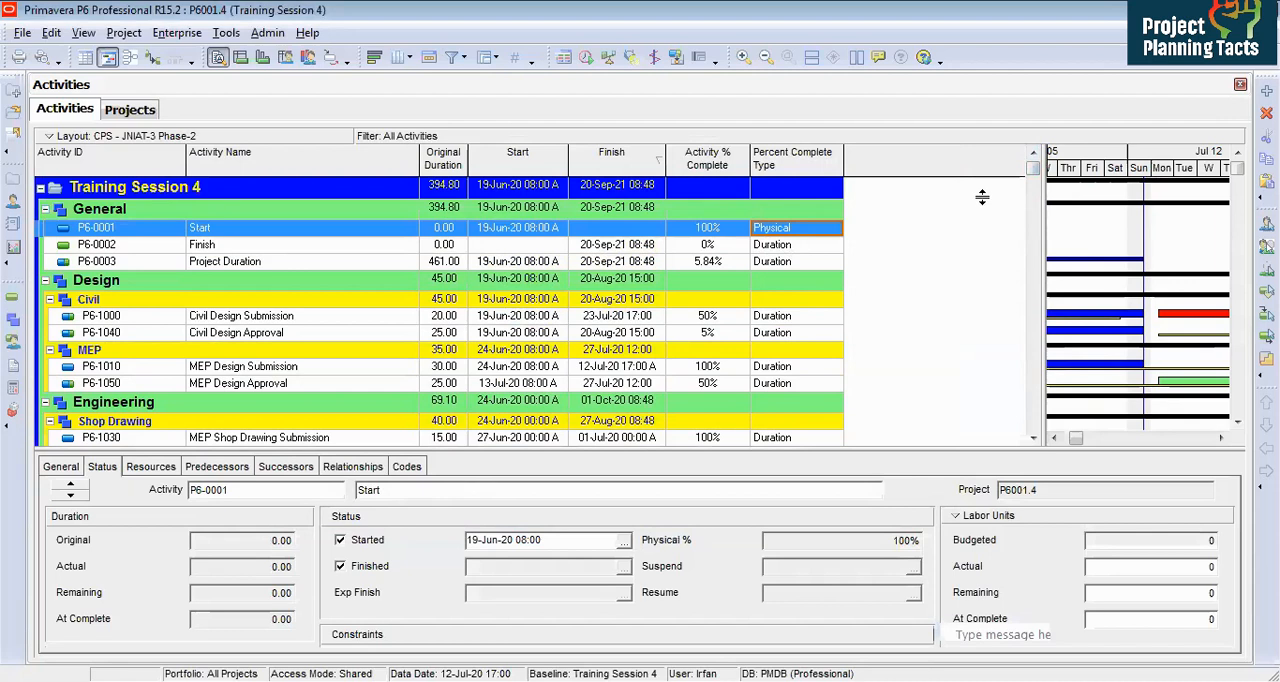
# Step: Fill the Physical percent complete type down to all activities from Start to Closeout & Handing Over
pyautogui.click(1033, 213)
pyautogui.scroll(-4, 1035, 214)
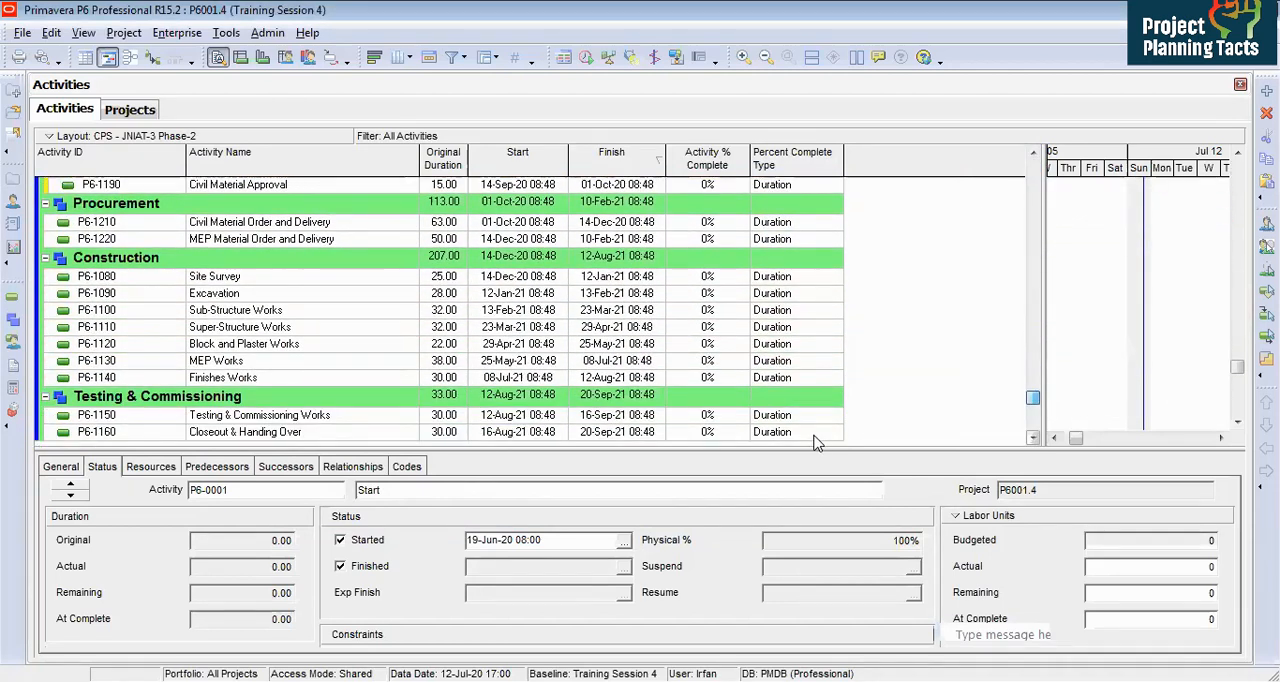
pyautogui.keyDown('shift'); pyautogui.click(815, 433); pyautogui.keyUp('shift')
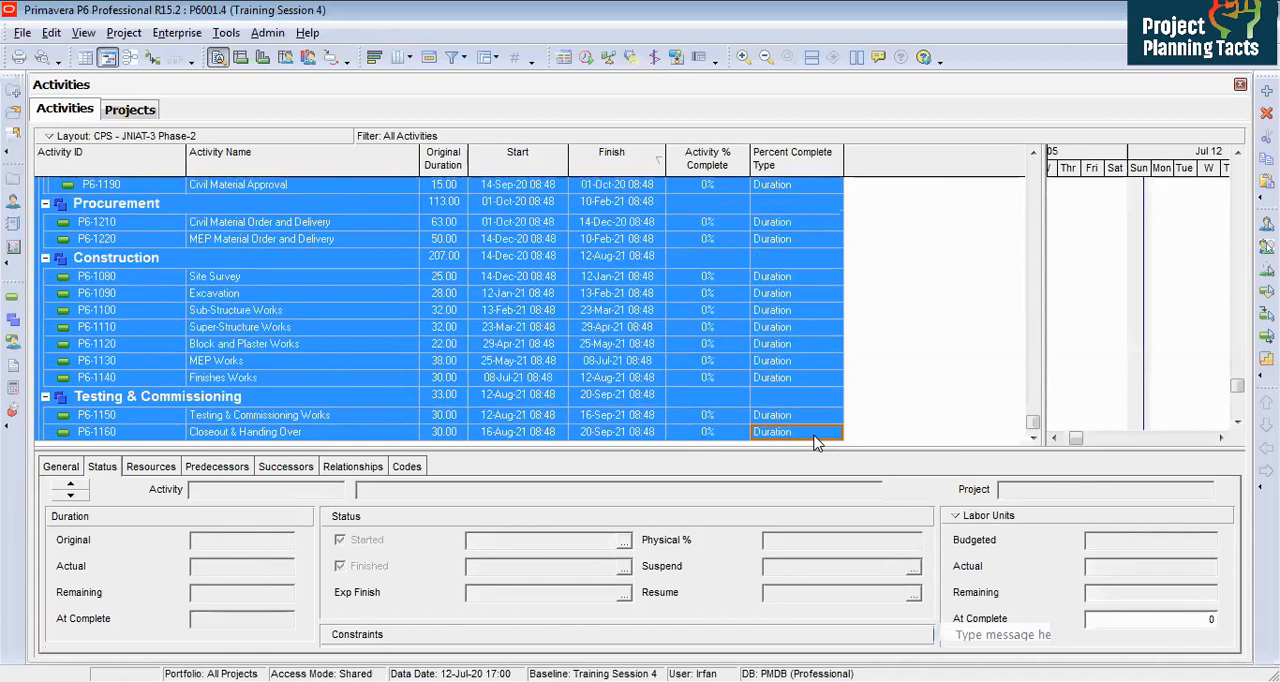
pyautogui.rightClick(815, 443)
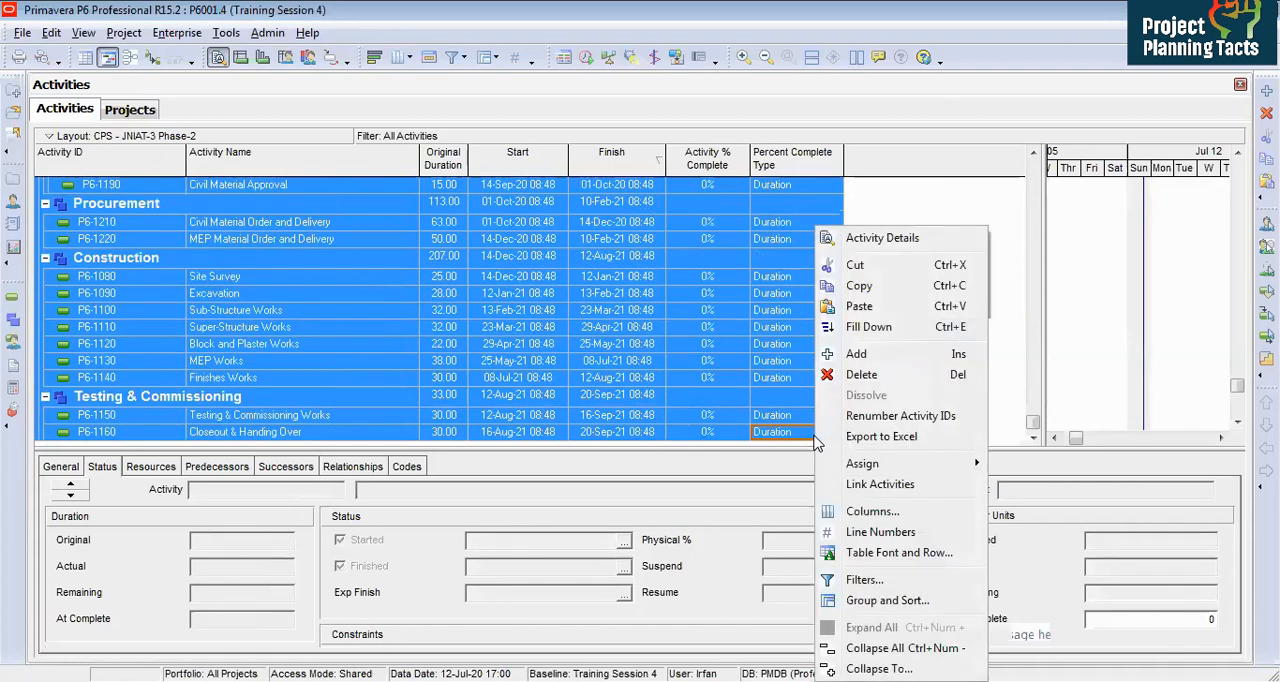
pyautogui.click(869, 328)
pyautogui.click(789, 275)
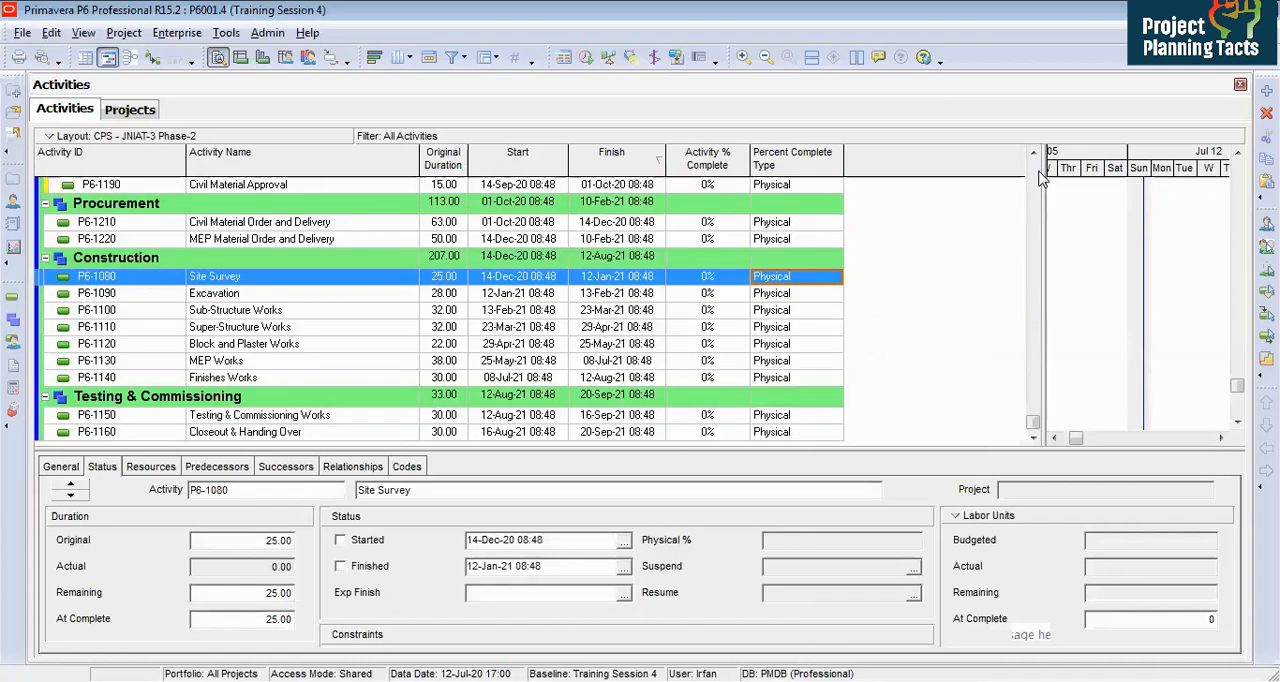
pyautogui.click(1034, 175)
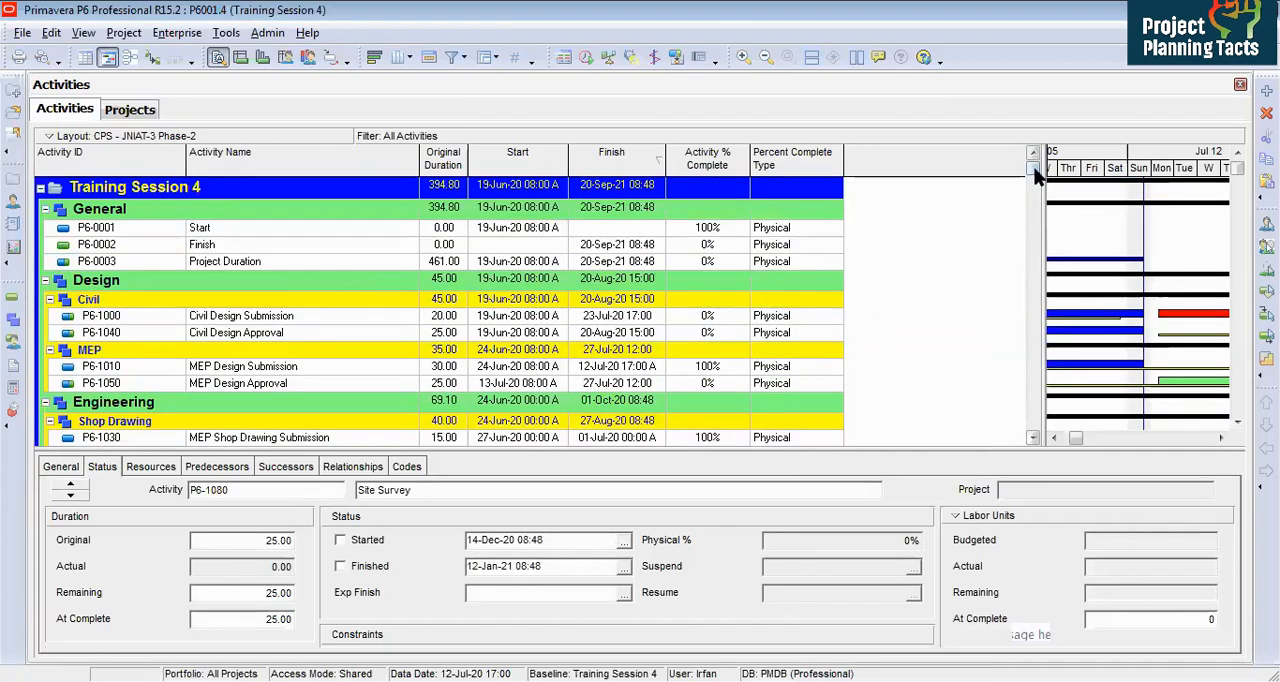
pyautogui.click(790, 230)
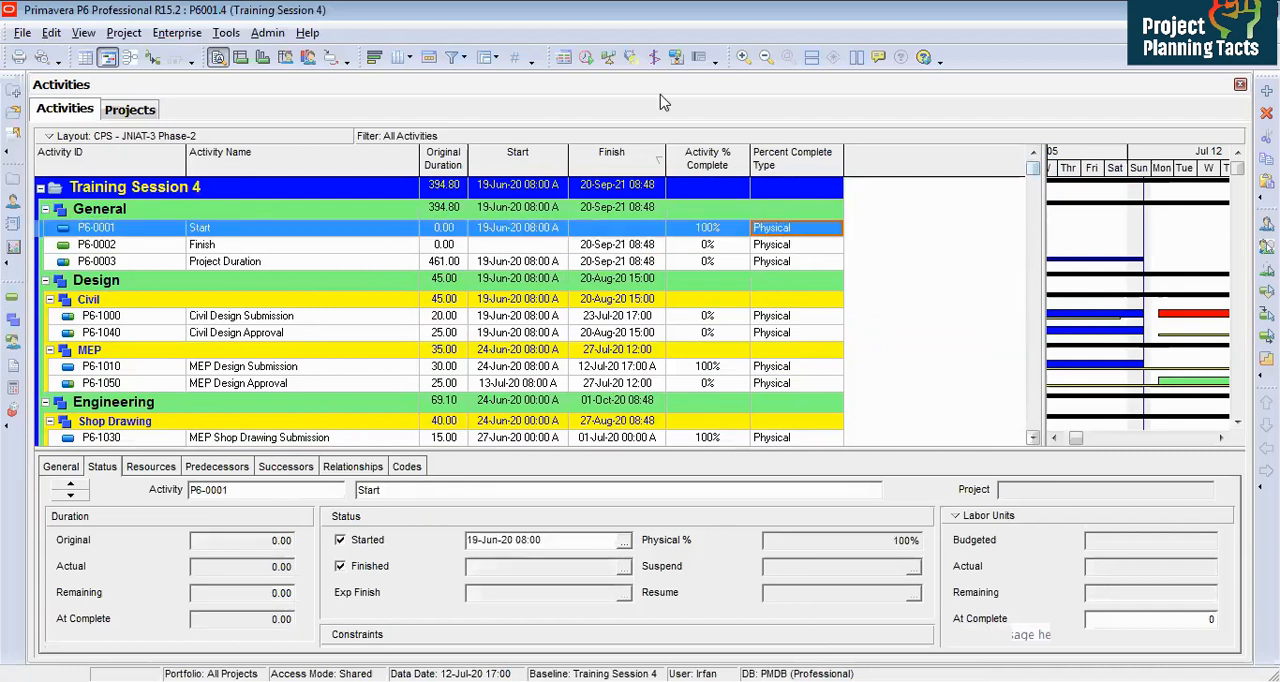
# Step: Add the Duration % Complete and Performance % Complete columns and widen the activity table
pyautogui.rightClick(870, 237)
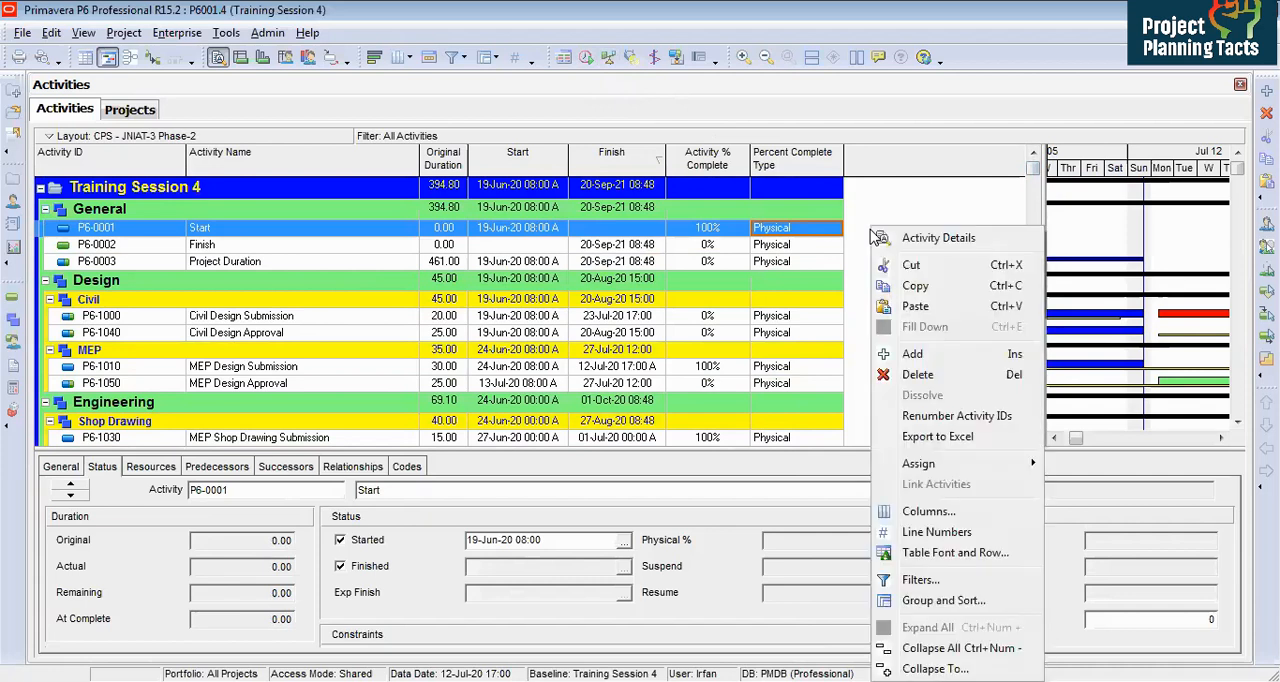
pyautogui.click(945, 515)
pyautogui.doubleClick(295, 366)
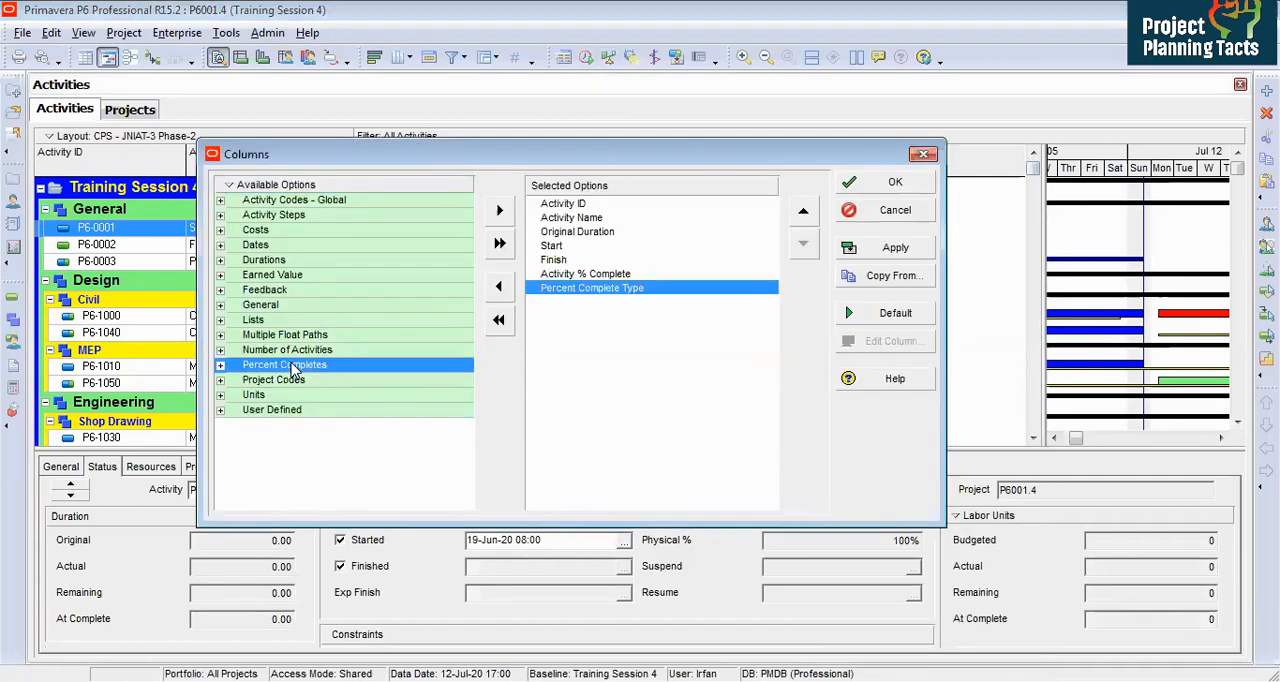
pyautogui.click(268, 412)
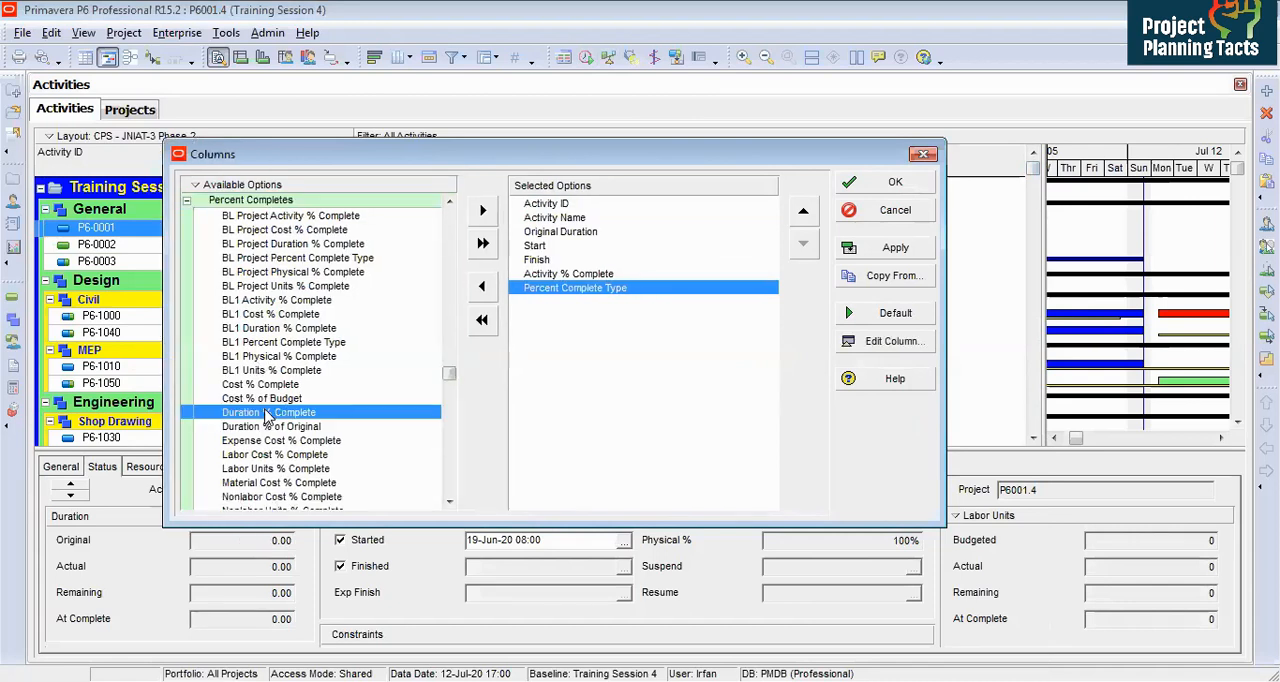
pyautogui.doubleClick(290, 418)
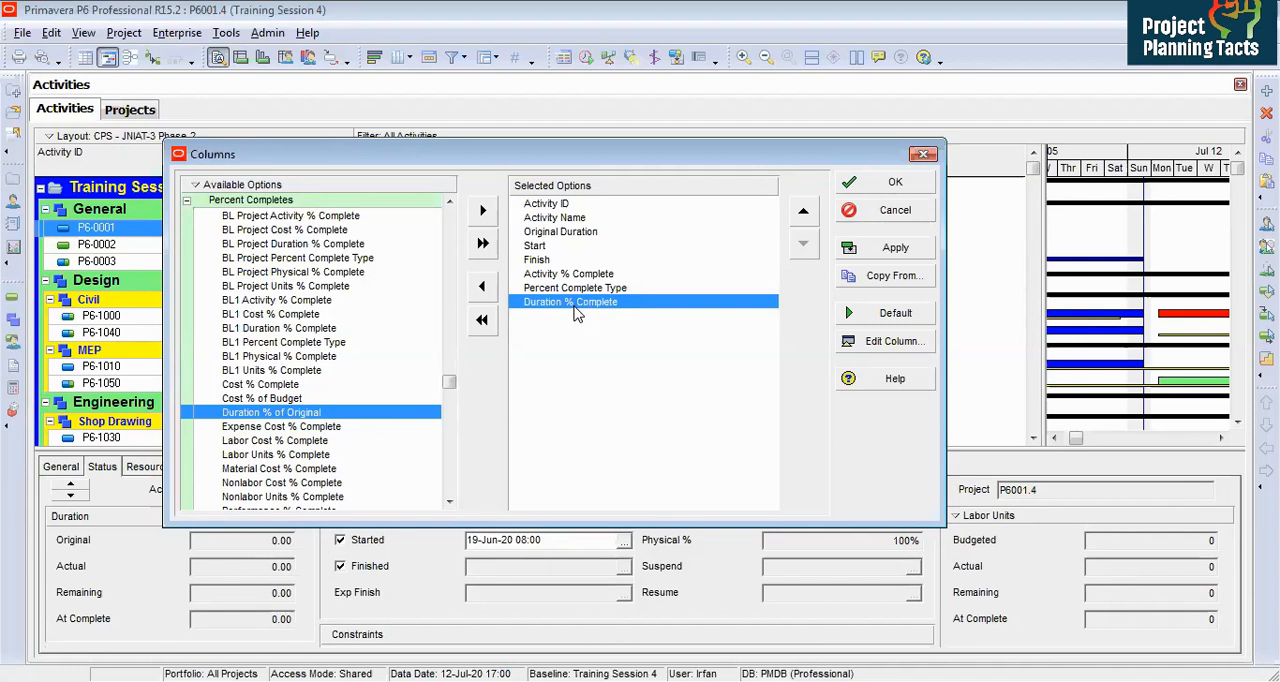
pyautogui.click(270, 427)
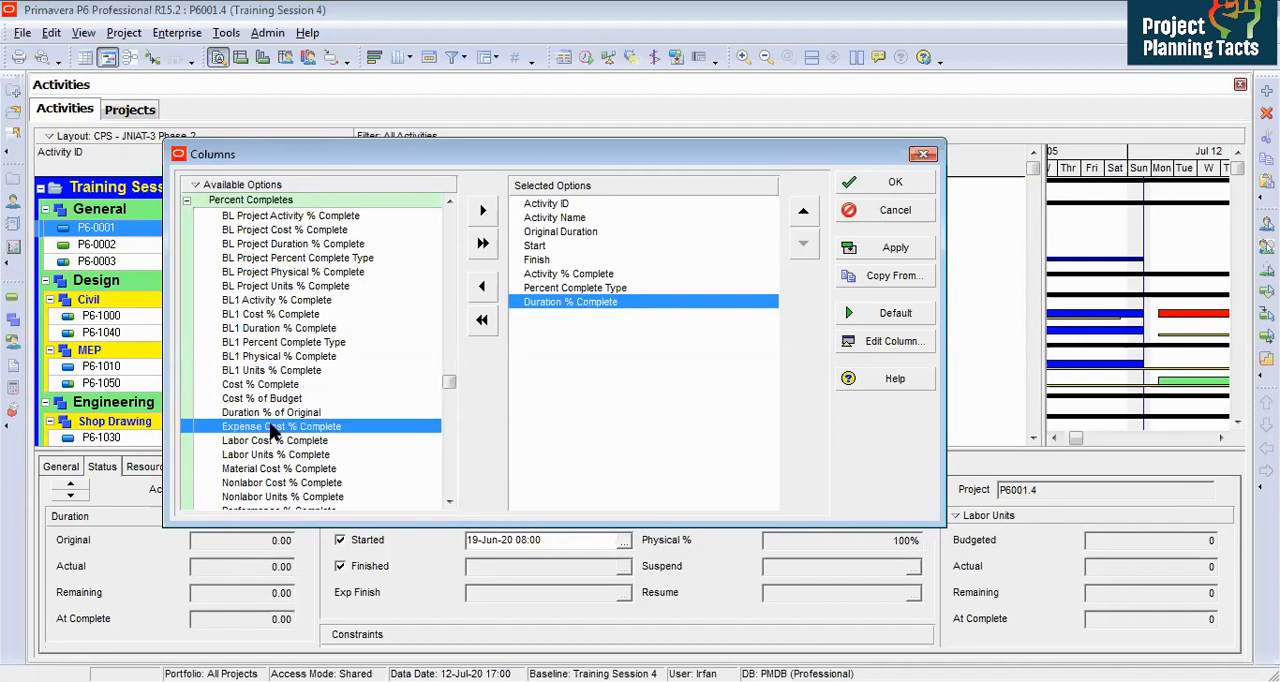
pyautogui.scroll(-5, 309, 447)
pyautogui.scroll(-2, 309, 480)
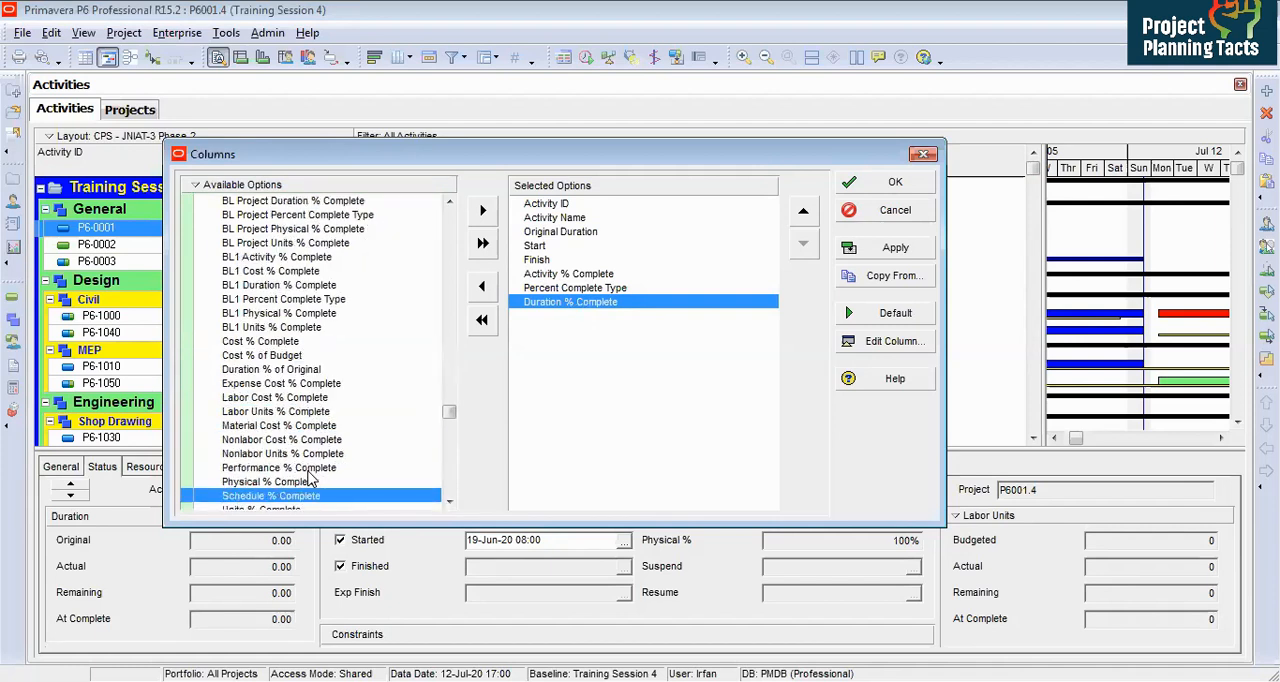
pyautogui.doubleClick(309, 470)
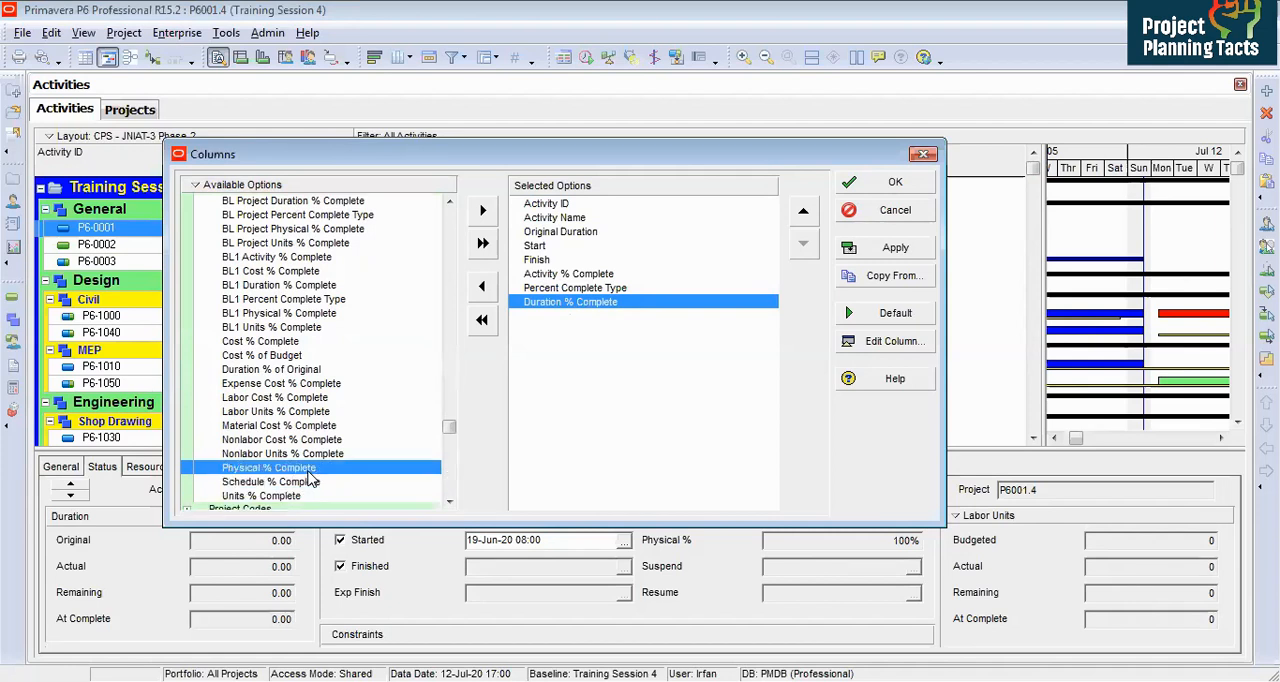
pyautogui.click(897, 187)
pyautogui.moveTo(1040, 190); pyautogui.dragTo(1137, 190)
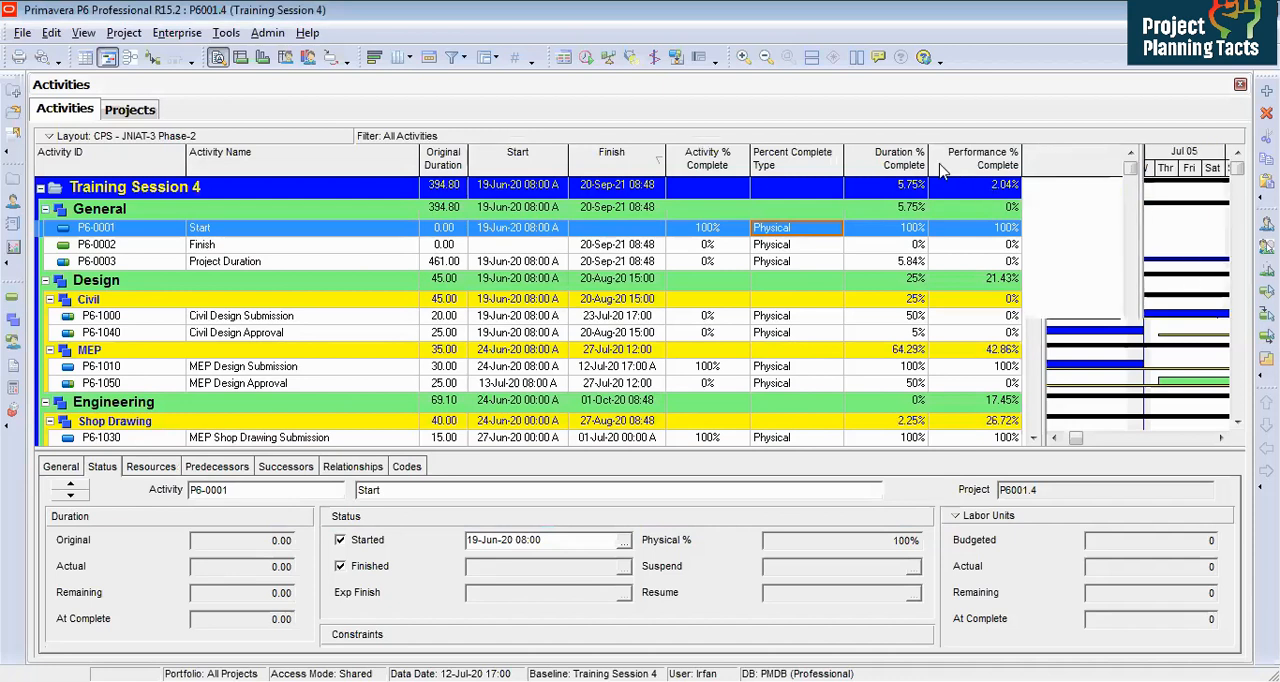
pyautogui.moveTo(944, 158); pyautogui.dragTo(908, 158)
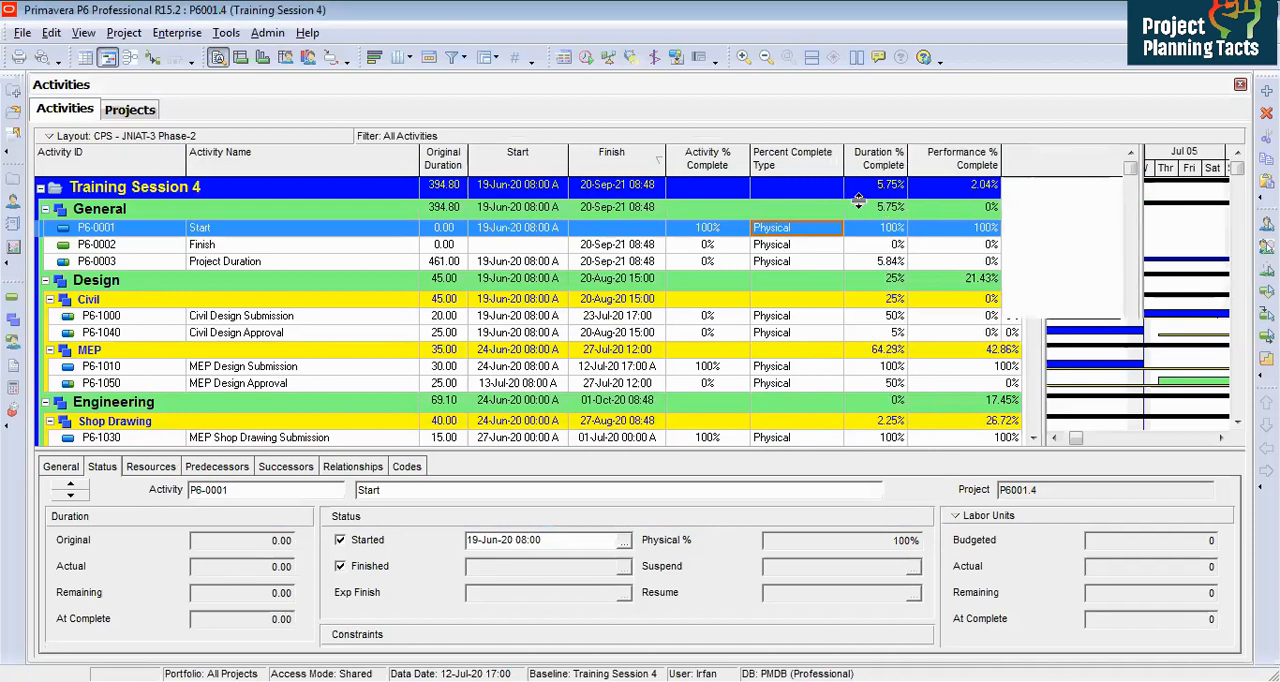
# Step: Set Civil Design Submission's physical percent complete to 50%
pyautogui.click(870, 262)
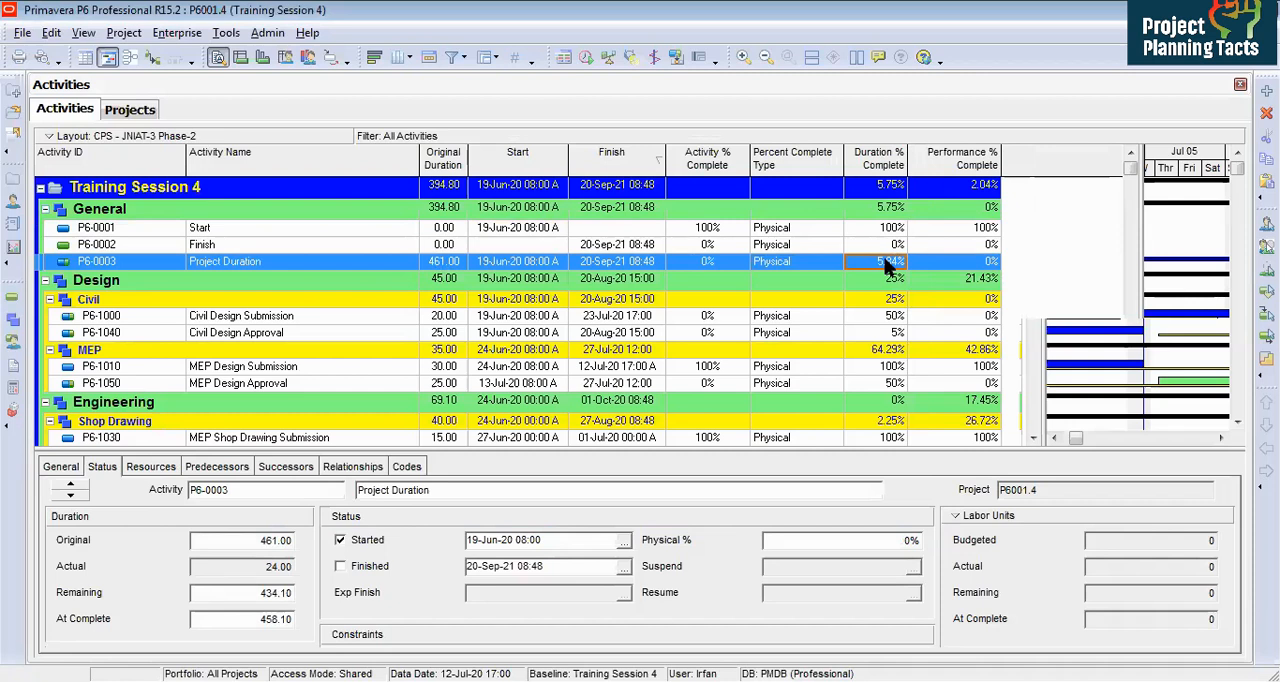
pyautogui.click(758, 320)
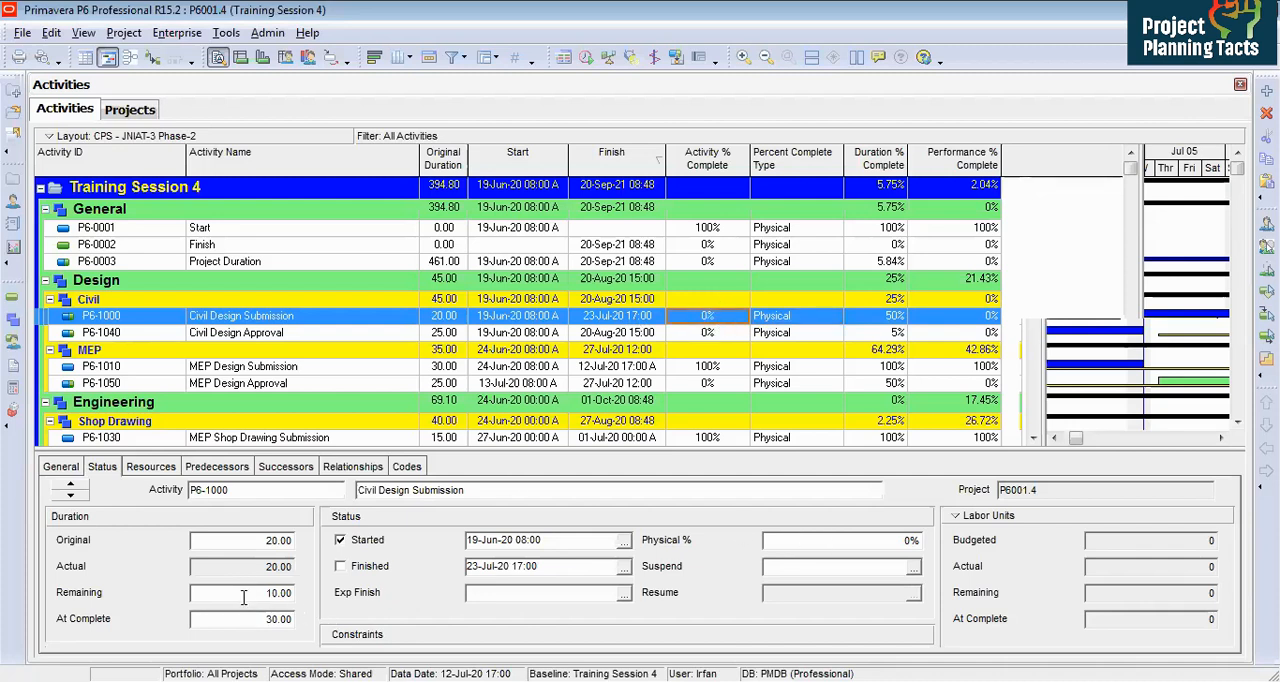
pyautogui.click(822, 540)
pyautogui.write('50')
pyautogui.press('Return')
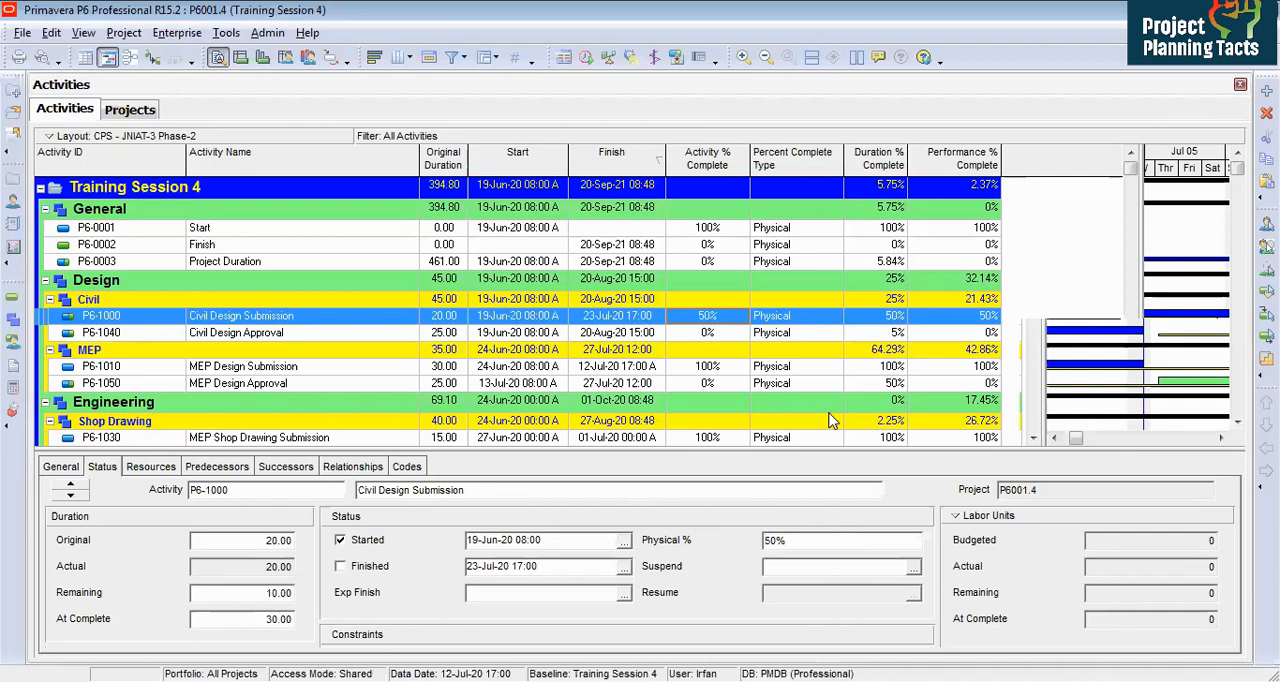
# Step: Set Civil Design Submission's remaining duration to 20
pyautogui.click(881, 318)
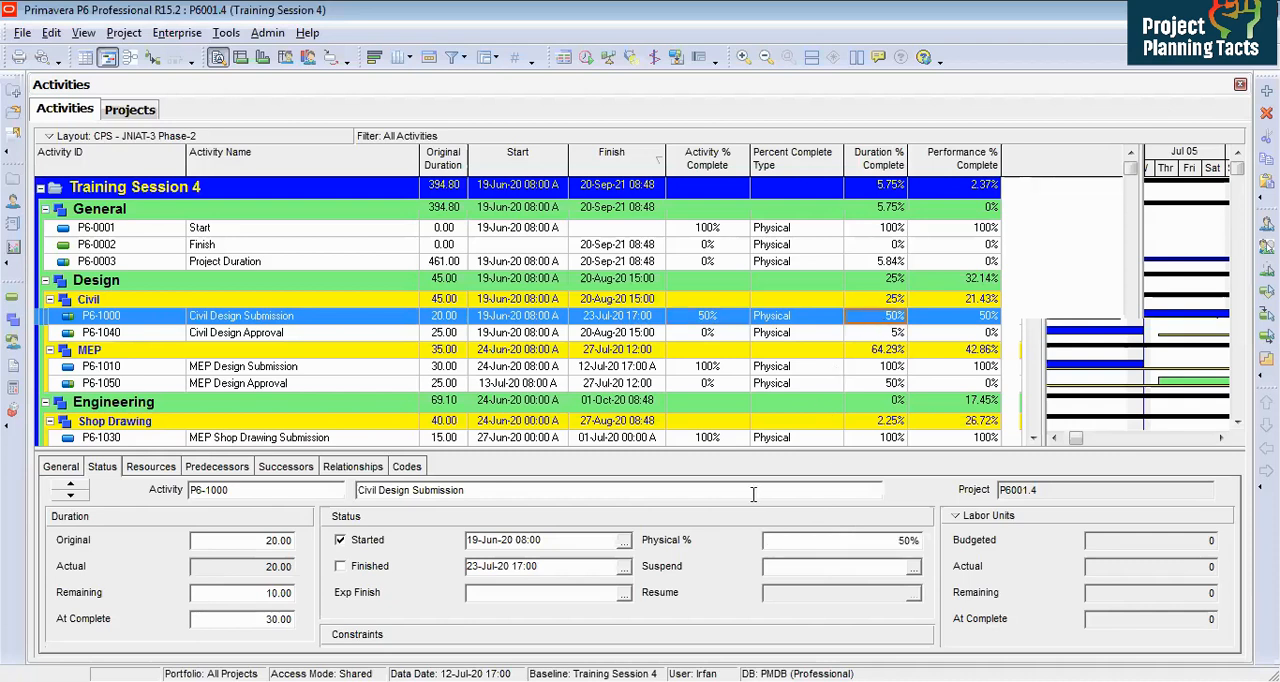
pyautogui.click(262, 595)
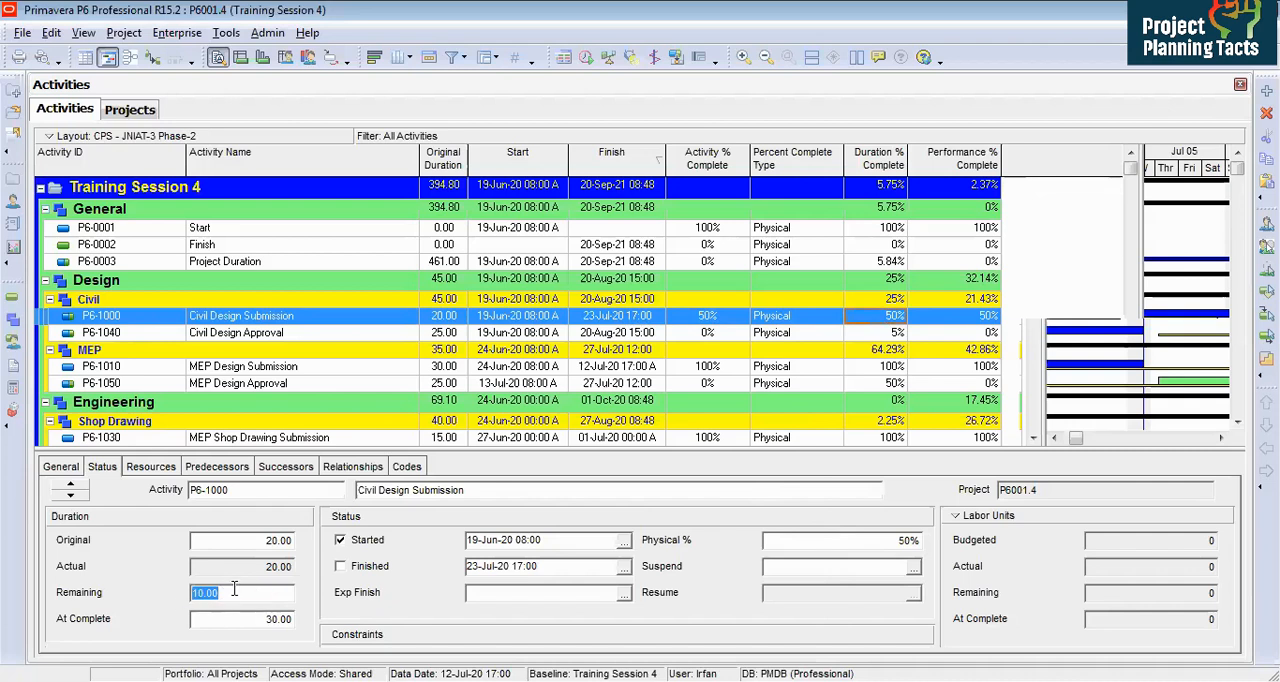
pyautogui.write('20')
pyautogui.press('Return')
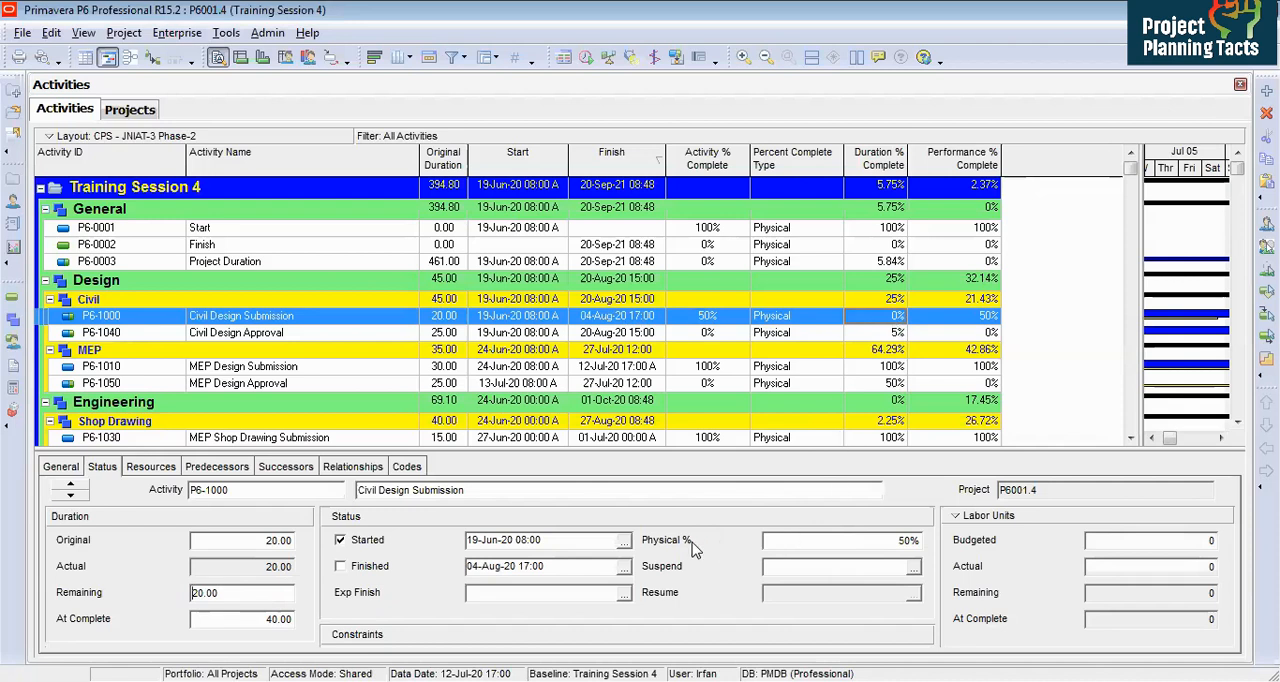
# Step: Remove the Duration % Complete column from the activity table
pyautogui.rightClick(903, 318)
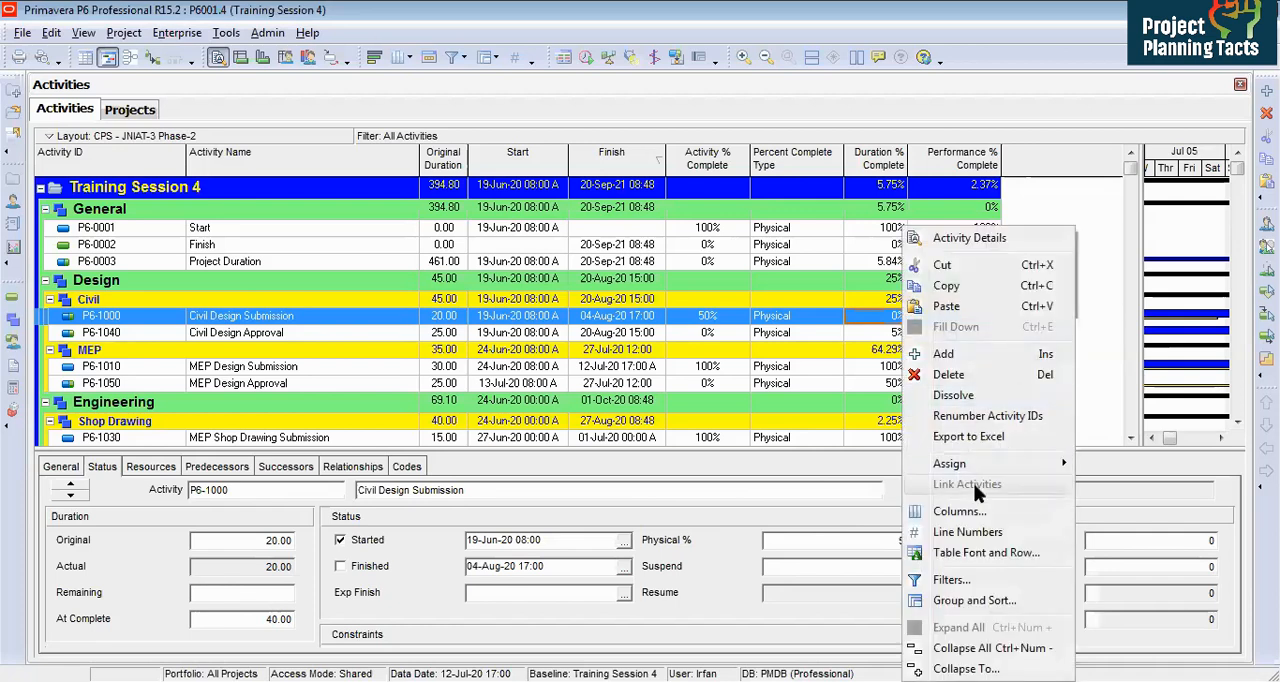
pyautogui.click(960, 516)
pyautogui.doubleClick(612, 301)
pyautogui.click(873, 183)
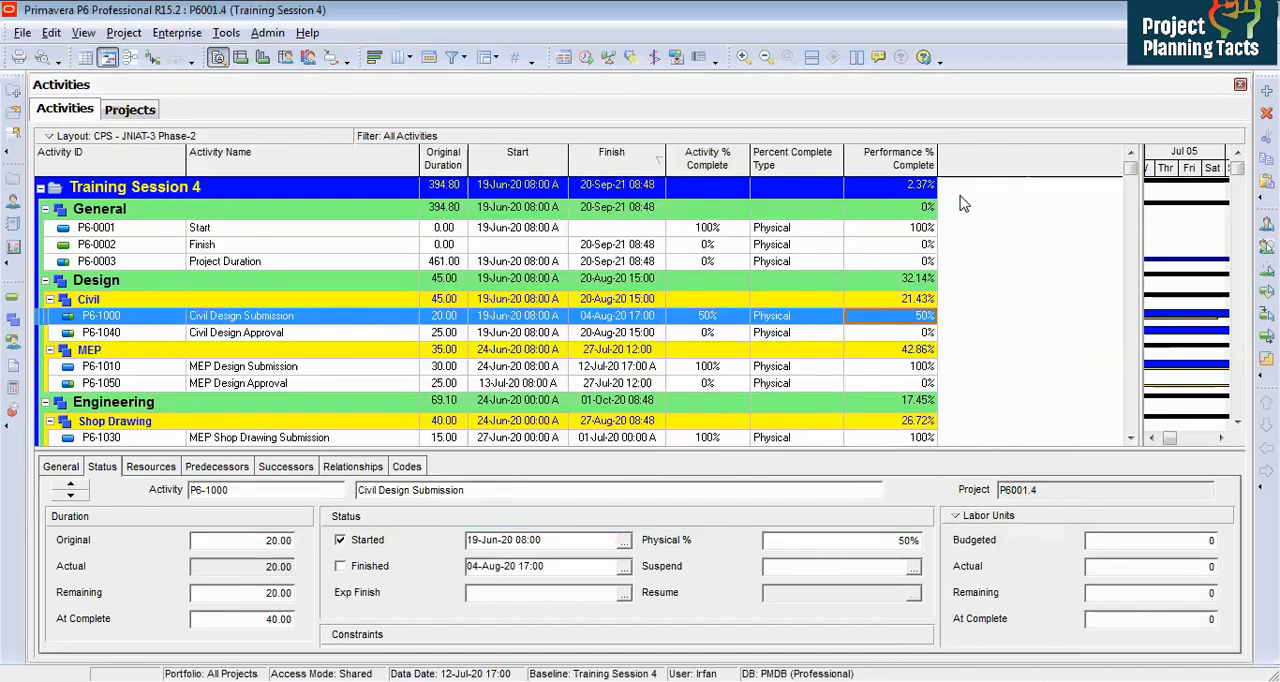
# Step: Add Budget At Completion, Planned Value Cost, Earned Value Cost and Schedule % Complete columns to the activity table
pyautogui.rightClick(960, 204)
pyautogui.click(1006, 482)
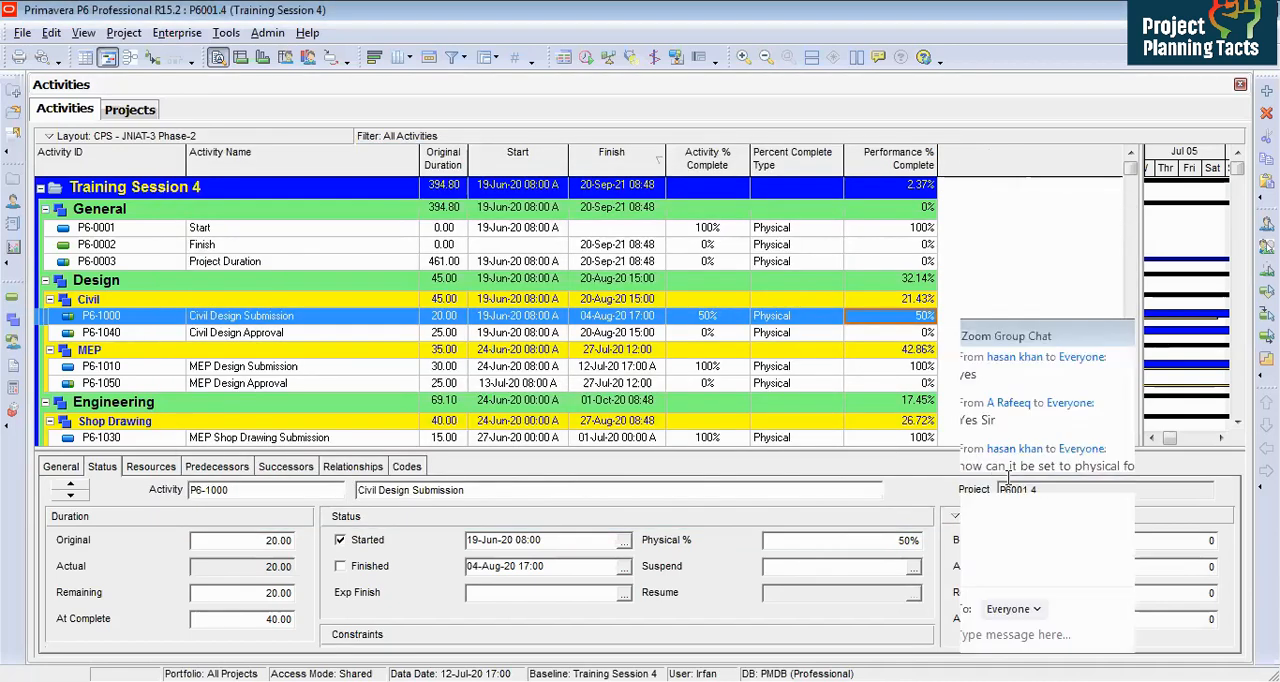
pyautogui.click(541, 302)
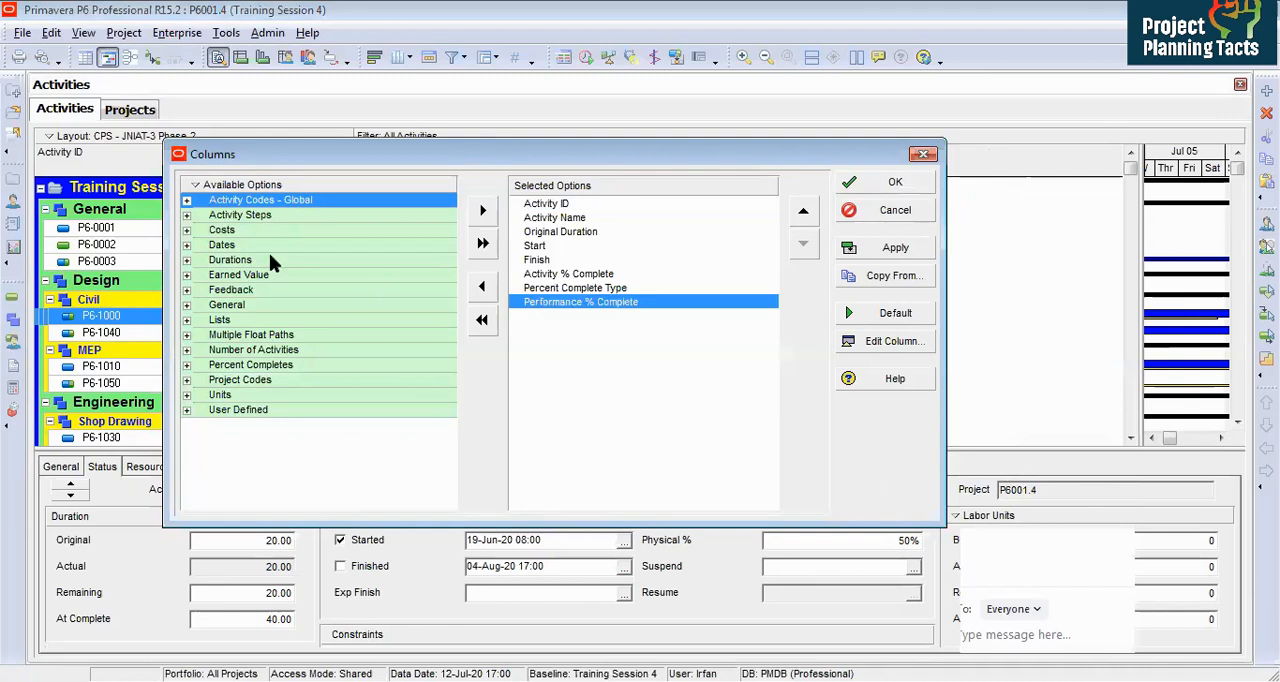
pyautogui.doubleClick(224, 275)
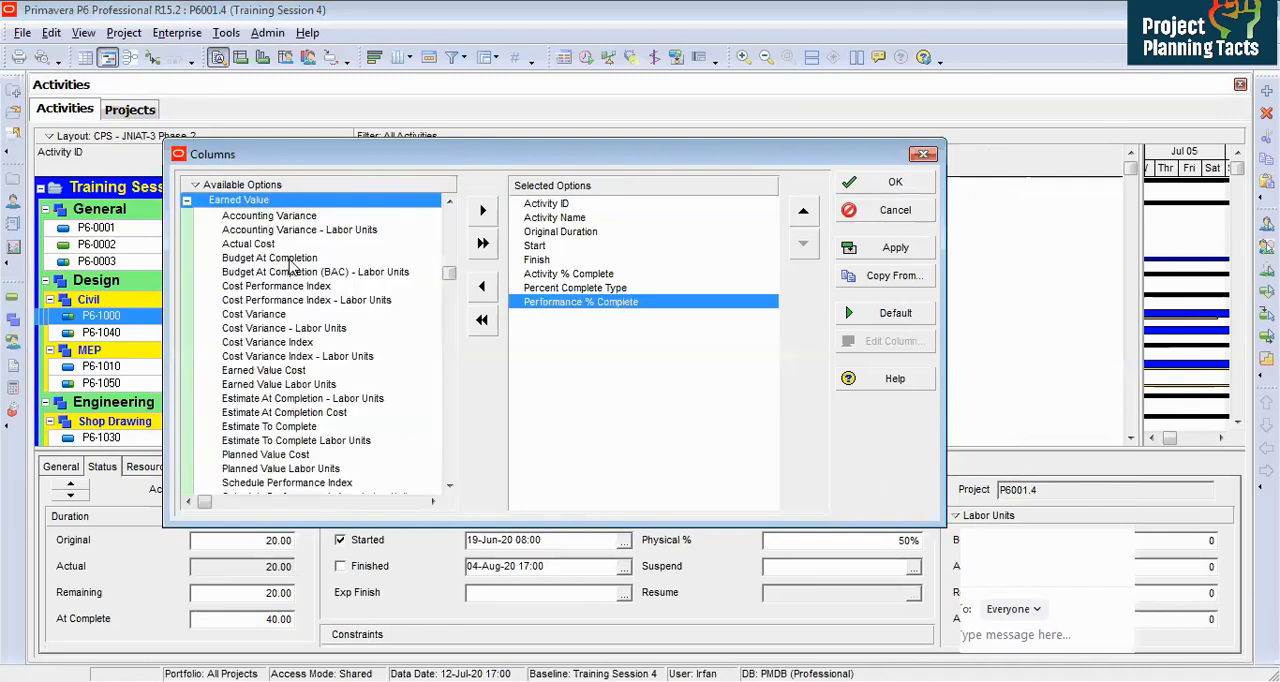
pyautogui.doubleClick(291, 259)
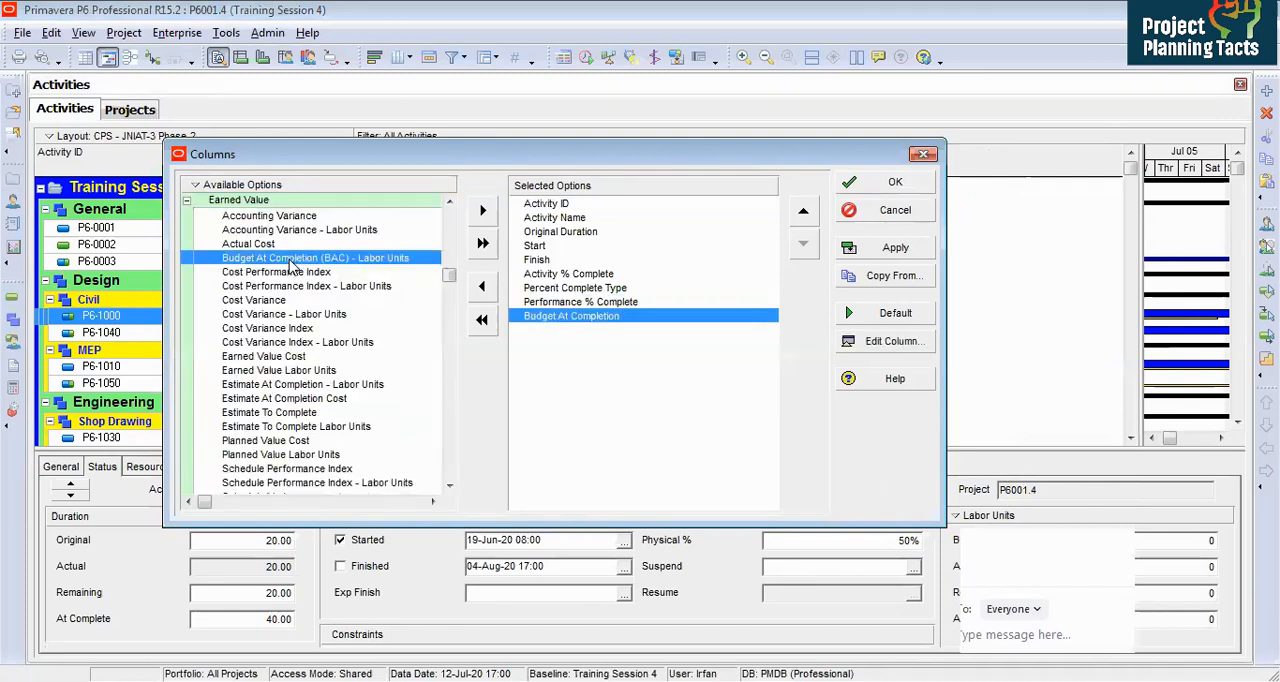
pyautogui.click(261, 371)
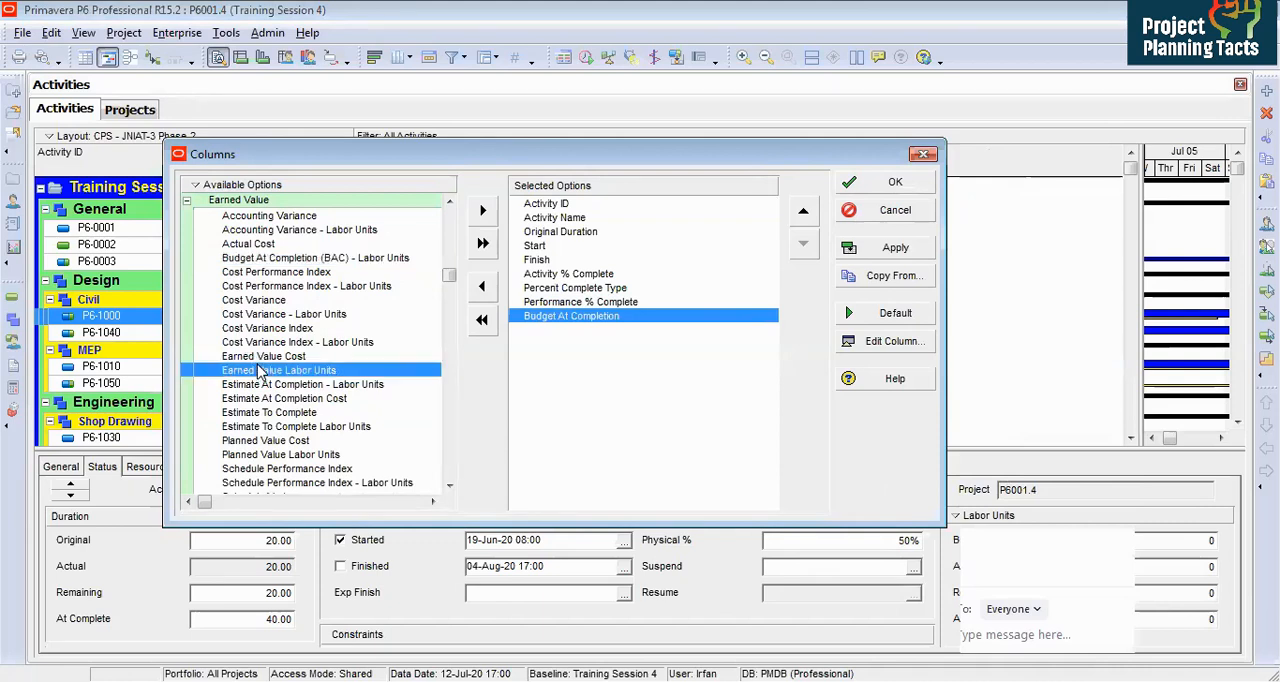
pyautogui.doubleClick(289, 360)
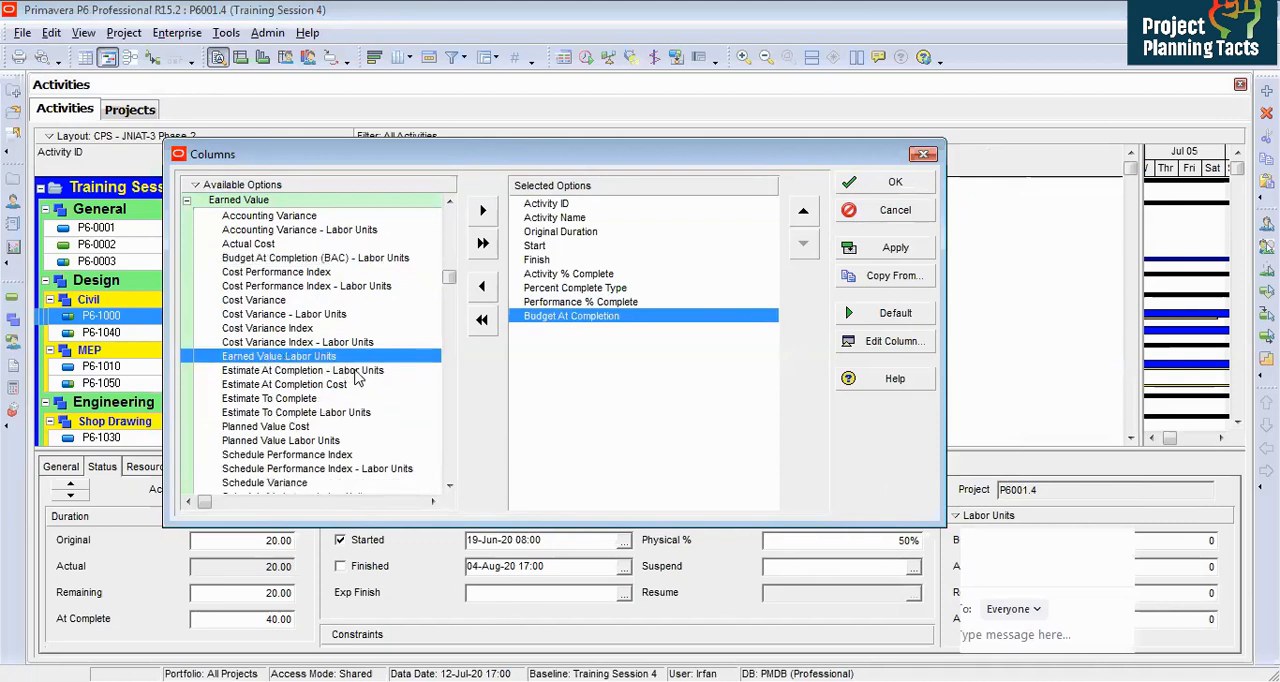
pyautogui.click(803, 210)
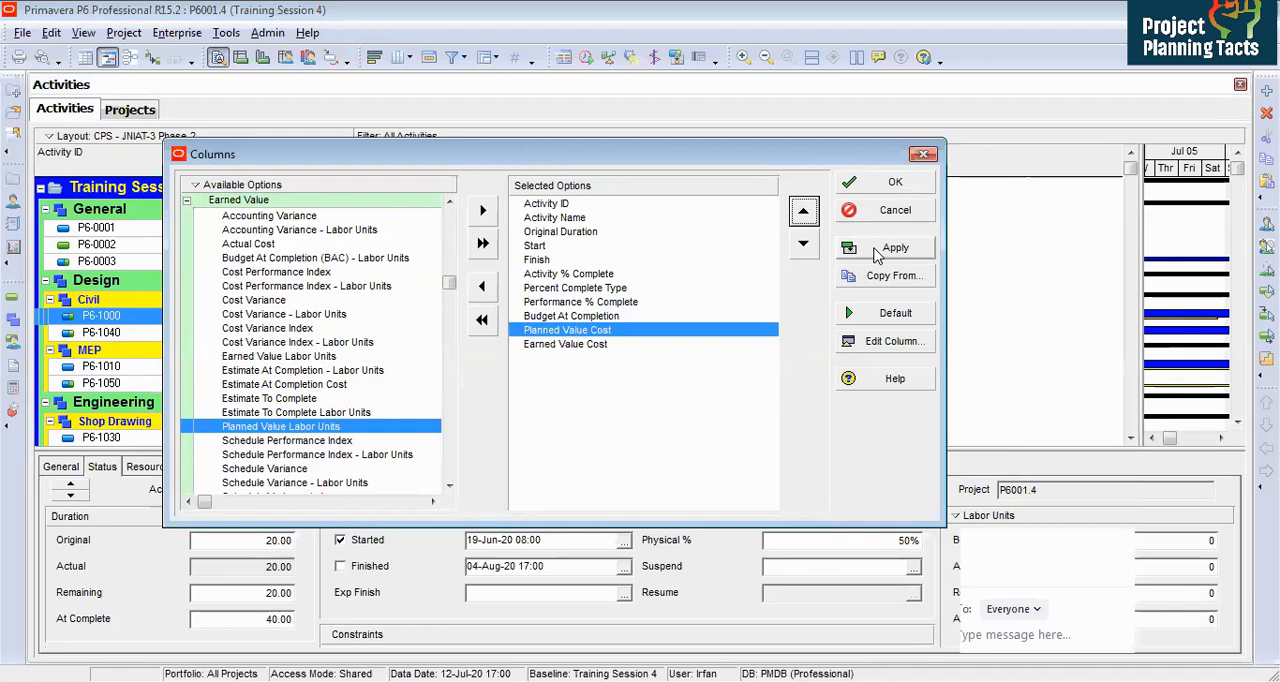
pyautogui.click(187, 200)
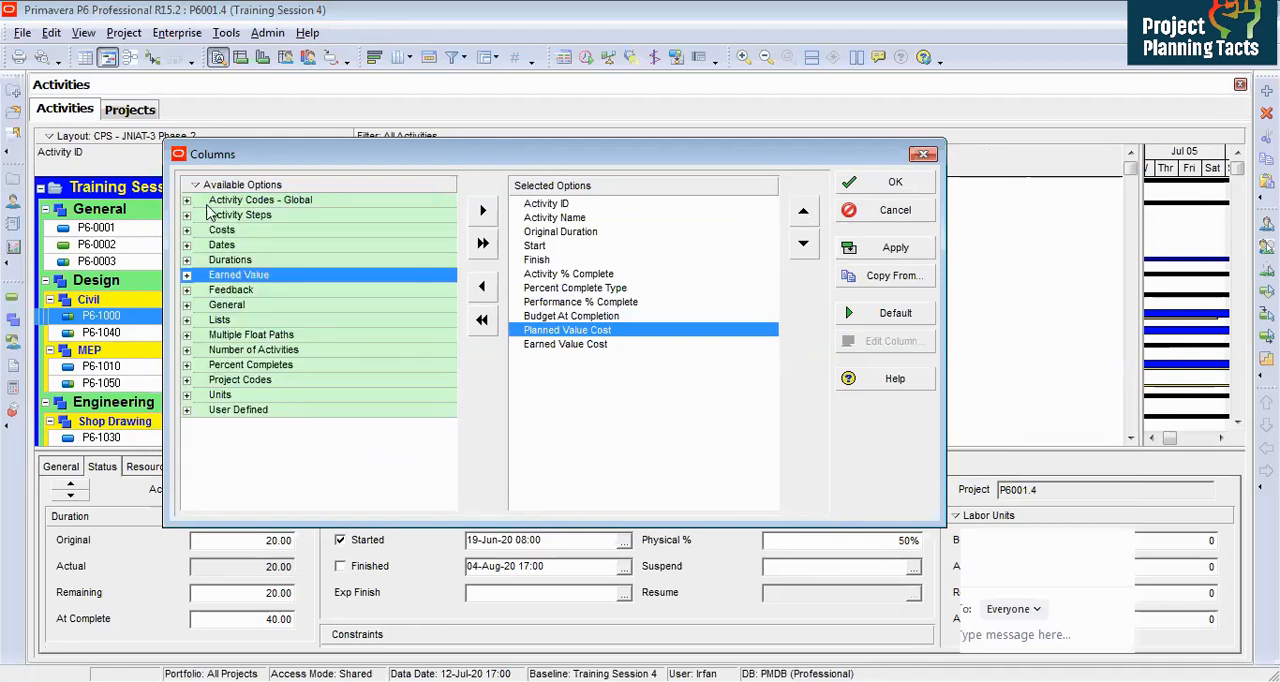
pyautogui.click(186, 364)
pyautogui.click(297, 414)
pyautogui.press('Down')
pyautogui.press('Down')
pyautogui.press('Down')
pyautogui.press('Down')
pyautogui.press('Down')
pyautogui.press('Down')
pyautogui.press('Down')
pyautogui.press('Down')
pyautogui.press('Down')
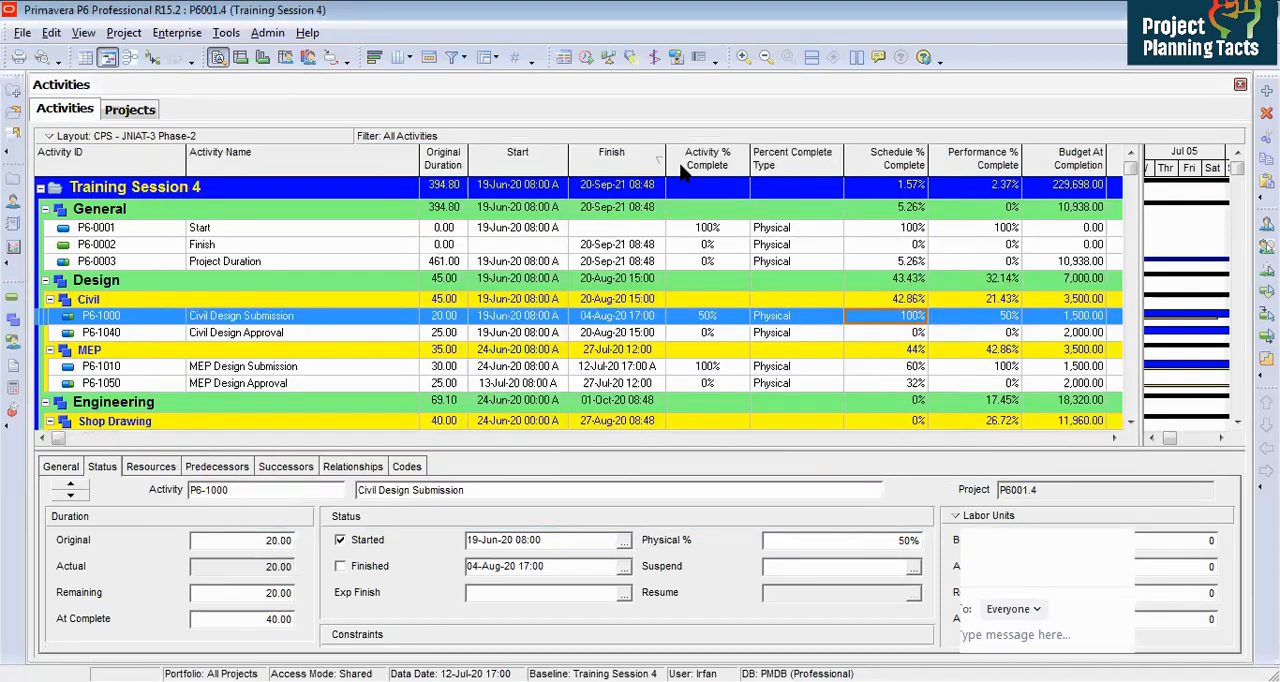
# Step: Remove the Activity % Complete and Percent Complete Type columns from the activity table
pyautogui.rightClick(736, 191)
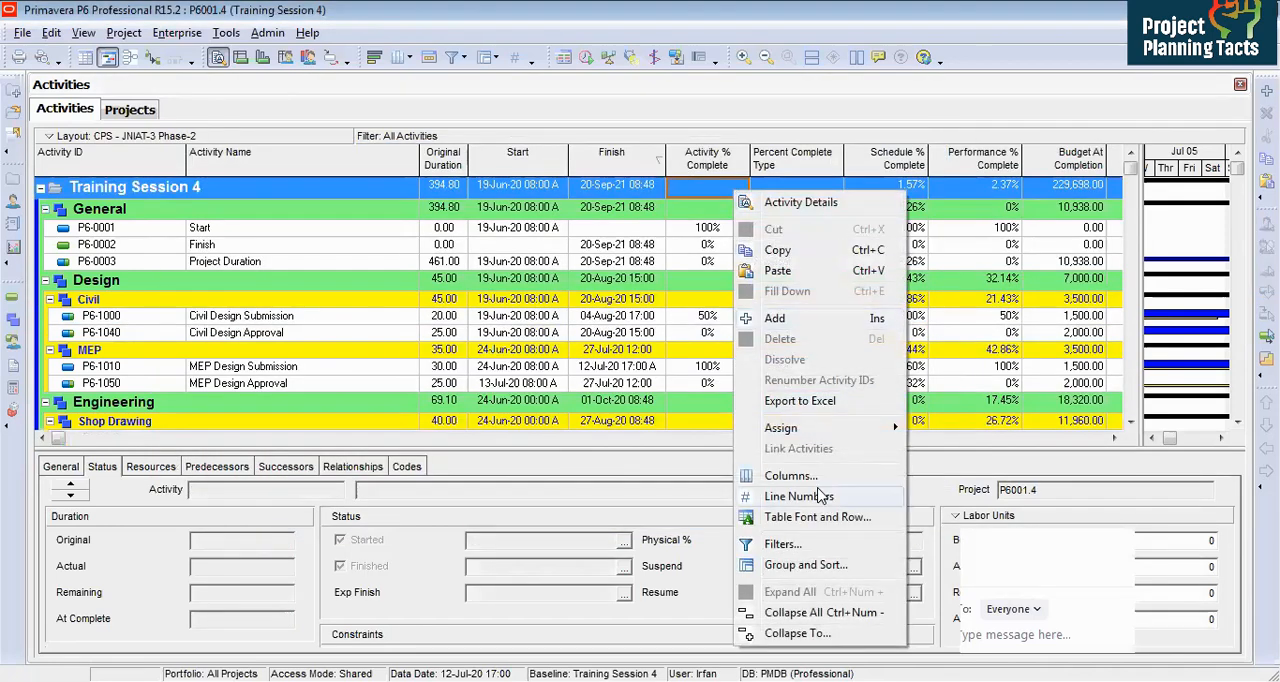
pyautogui.click(810, 476)
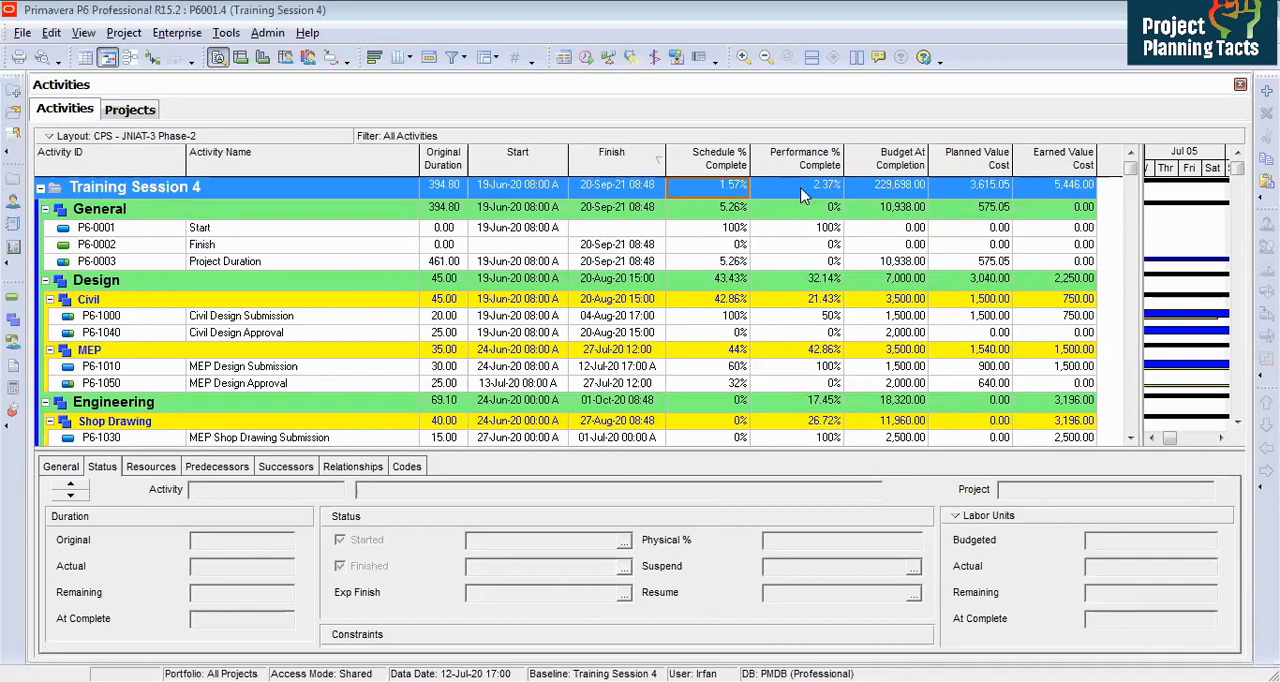
# Step: Examine the schedule, performance, budget, planned value and earned value figures of the project and Civil Design Submission
pyautogui.click(831, 193)
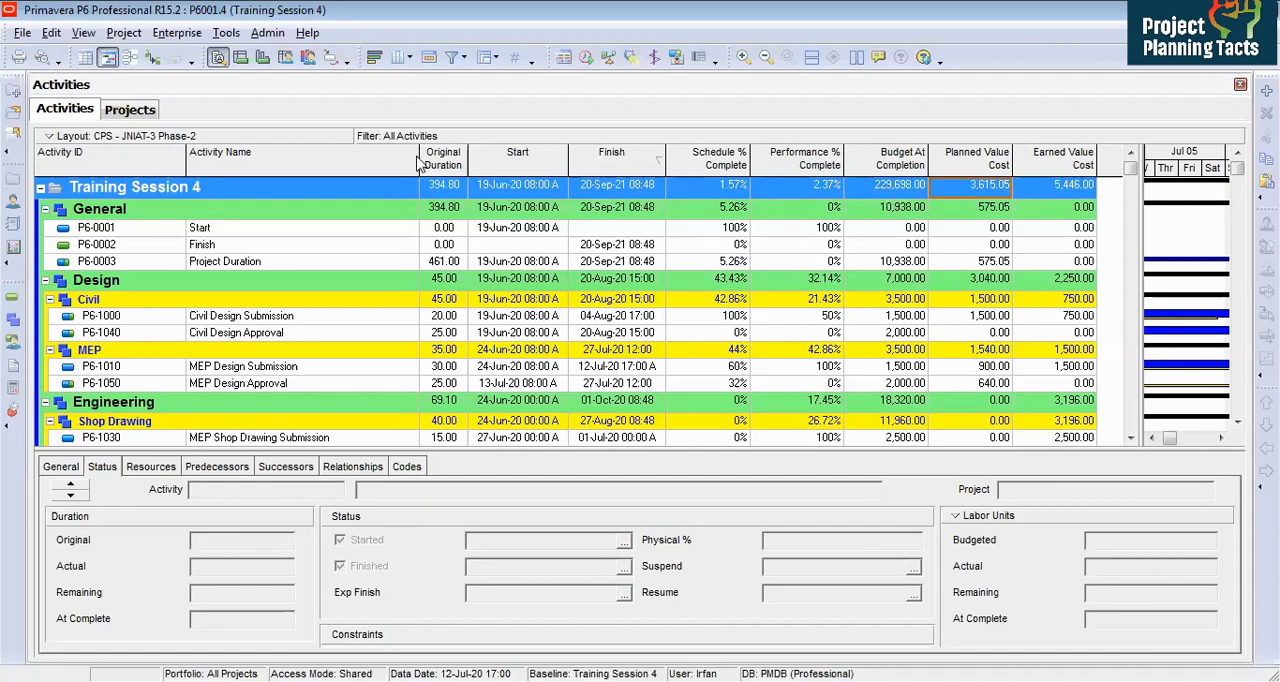
pyautogui.click(897, 181)
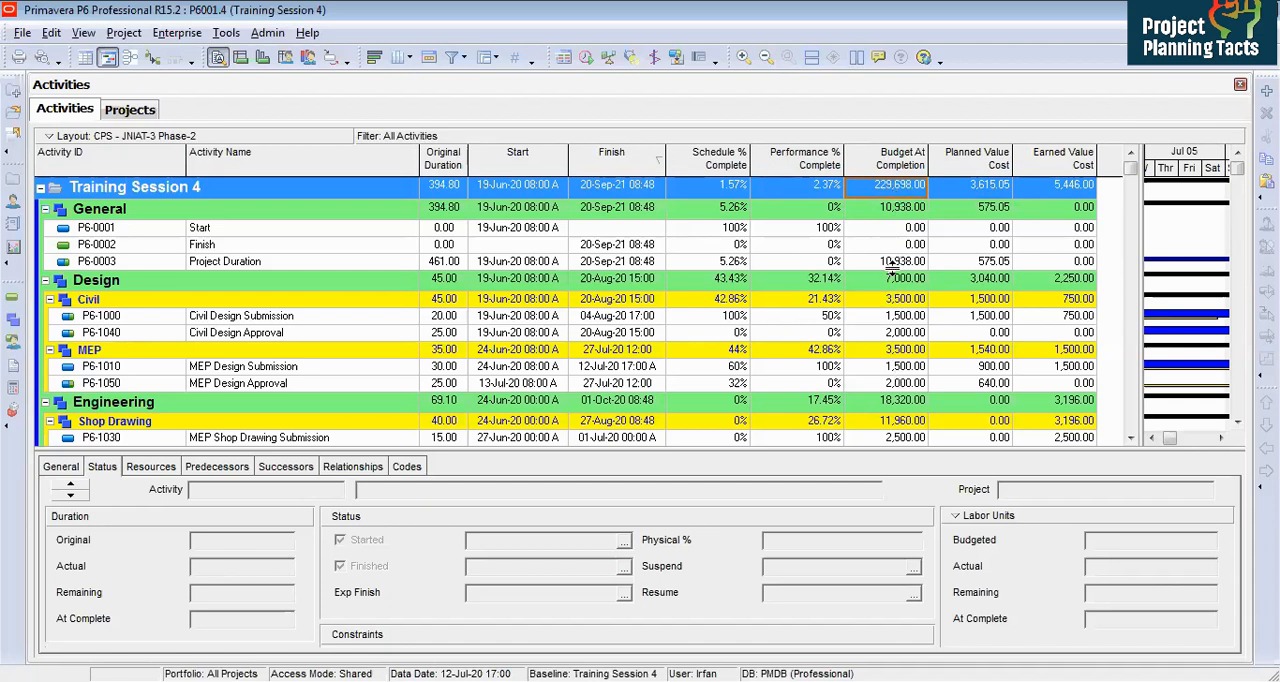
pyautogui.click(884, 316)
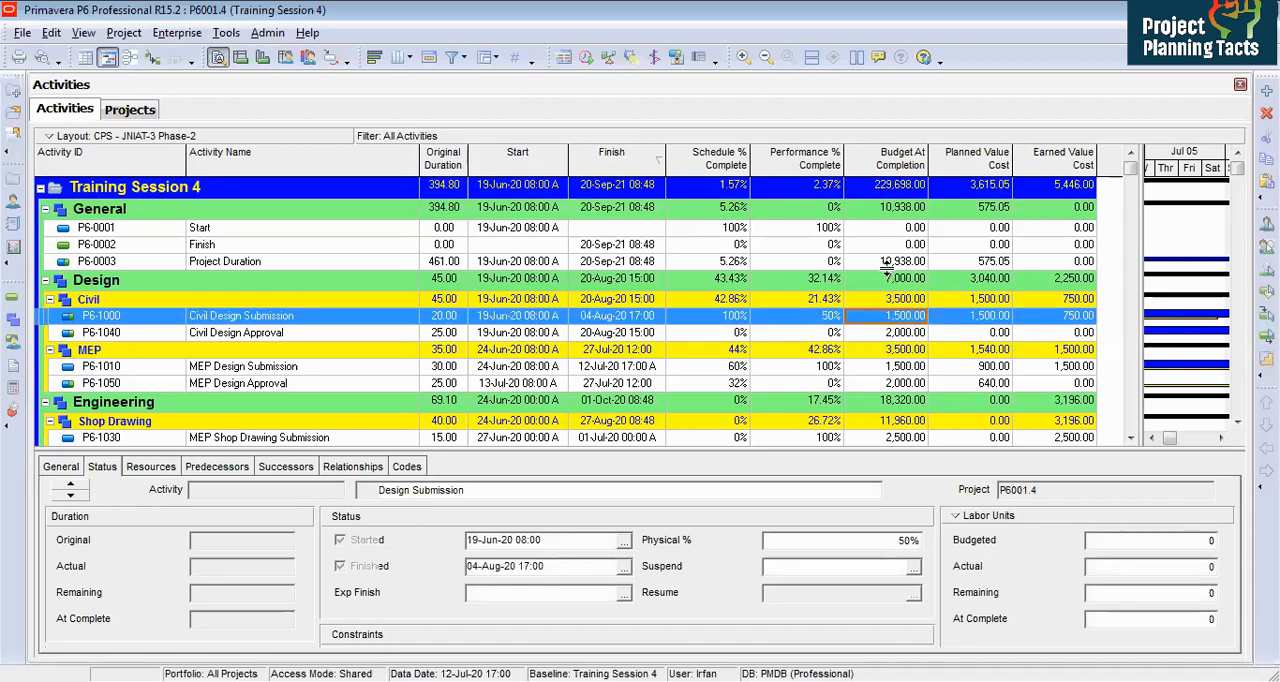
pyautogui.click(940, 187)
pyautogui.click(714, 187)
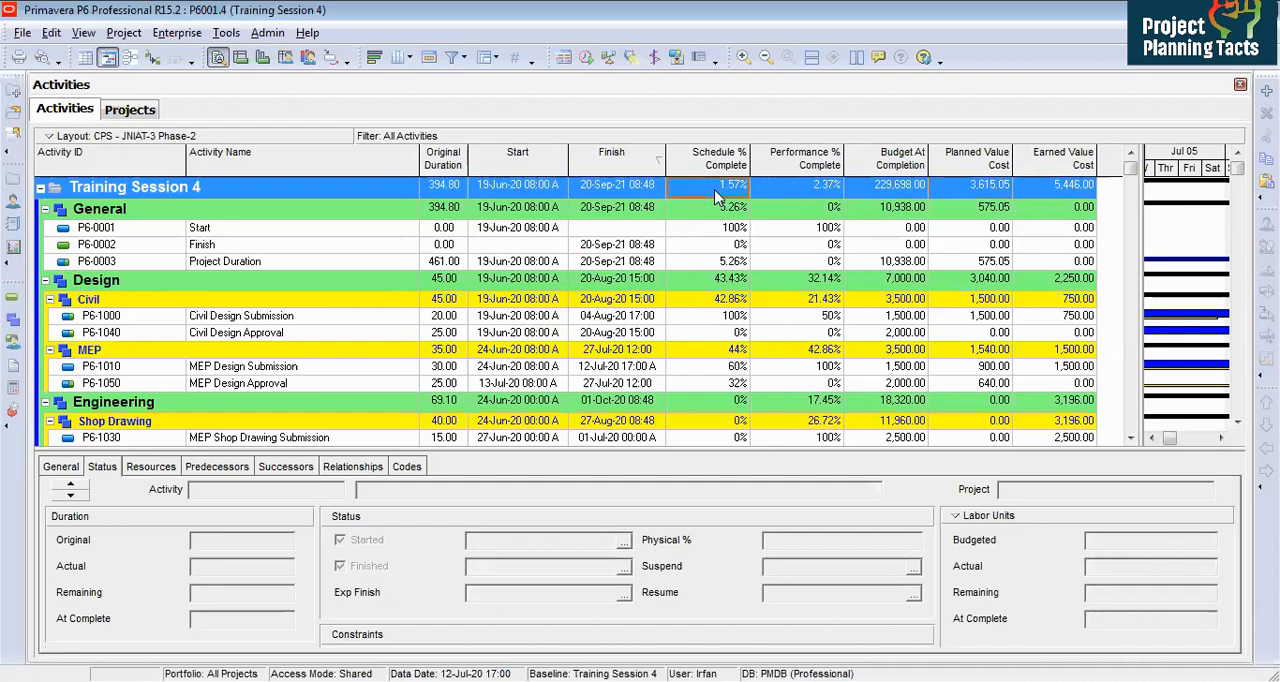
pyautogui.click(985, 187)
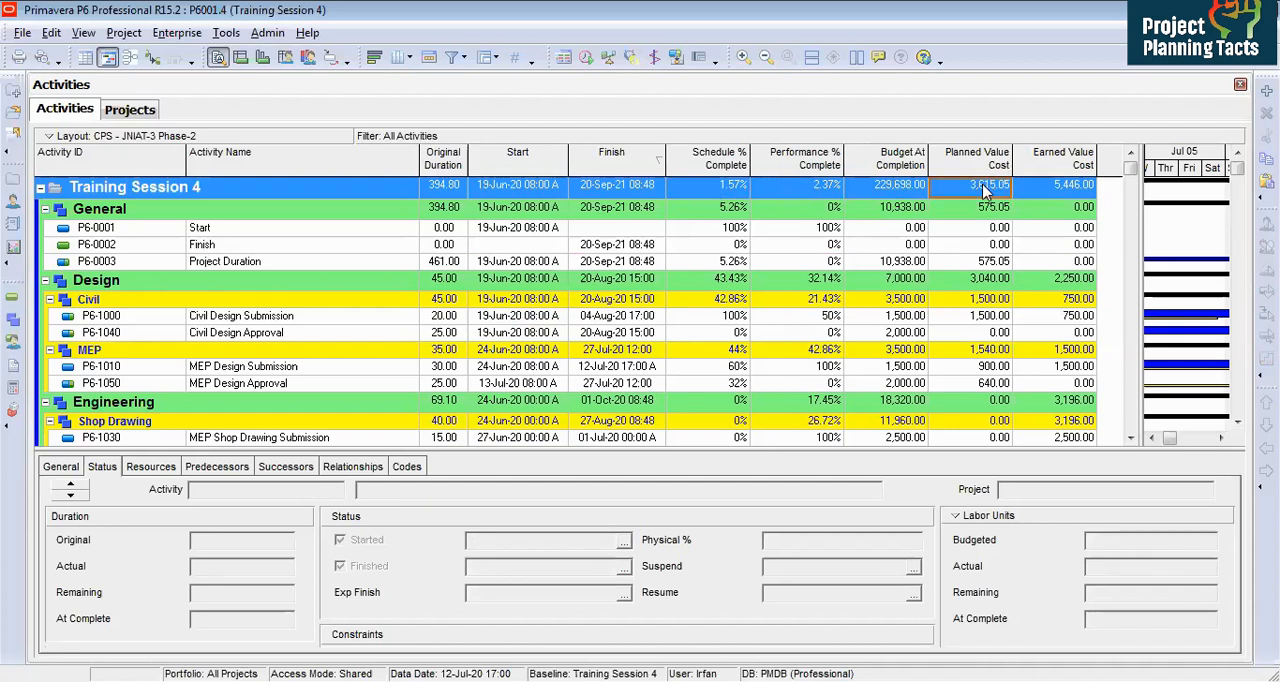
pyautogui.click(912, 188)
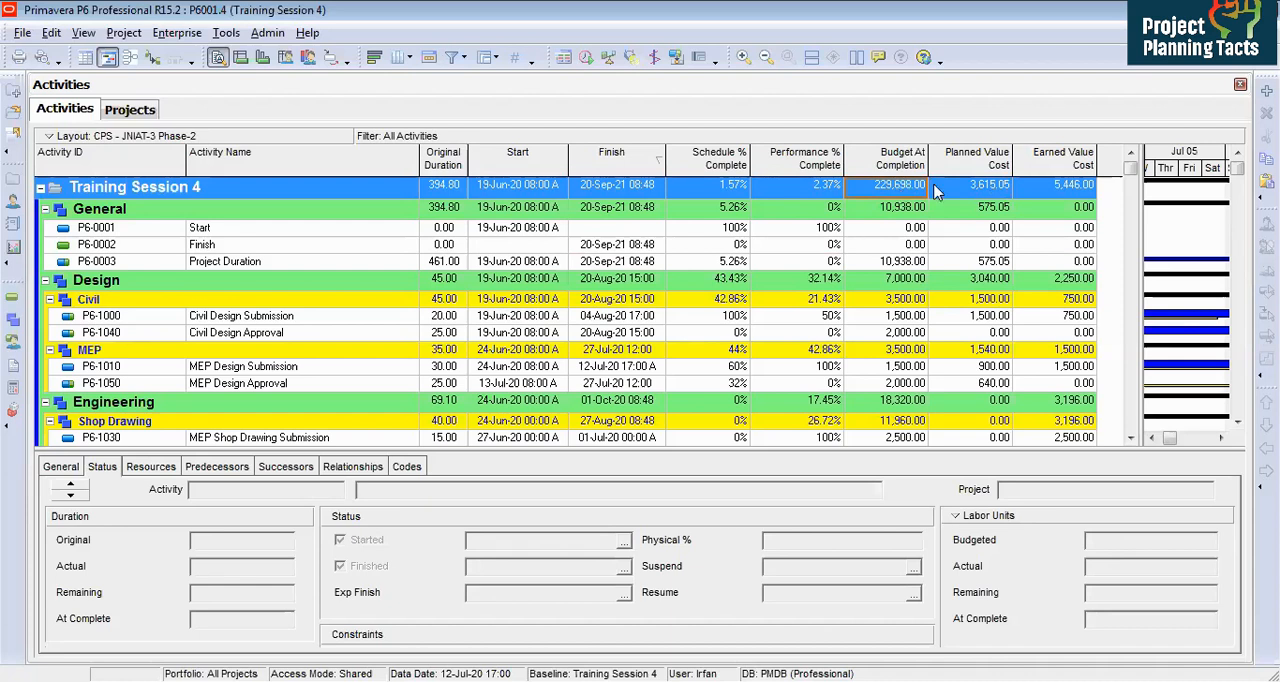
pyautogui.click(998, 190)
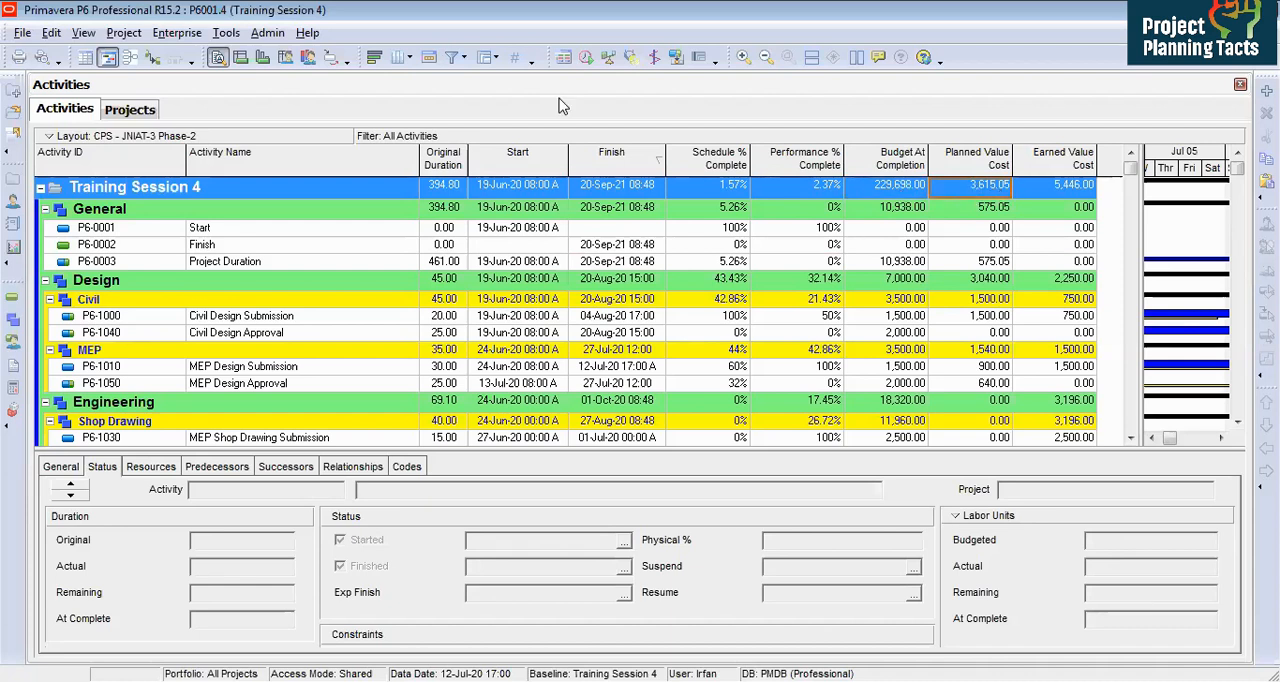
# Step: Open the activity usage spreadsheet and set its fields to Planned Value Cost and Cum Planned Value Cost
pyautogui.click(241, 58)
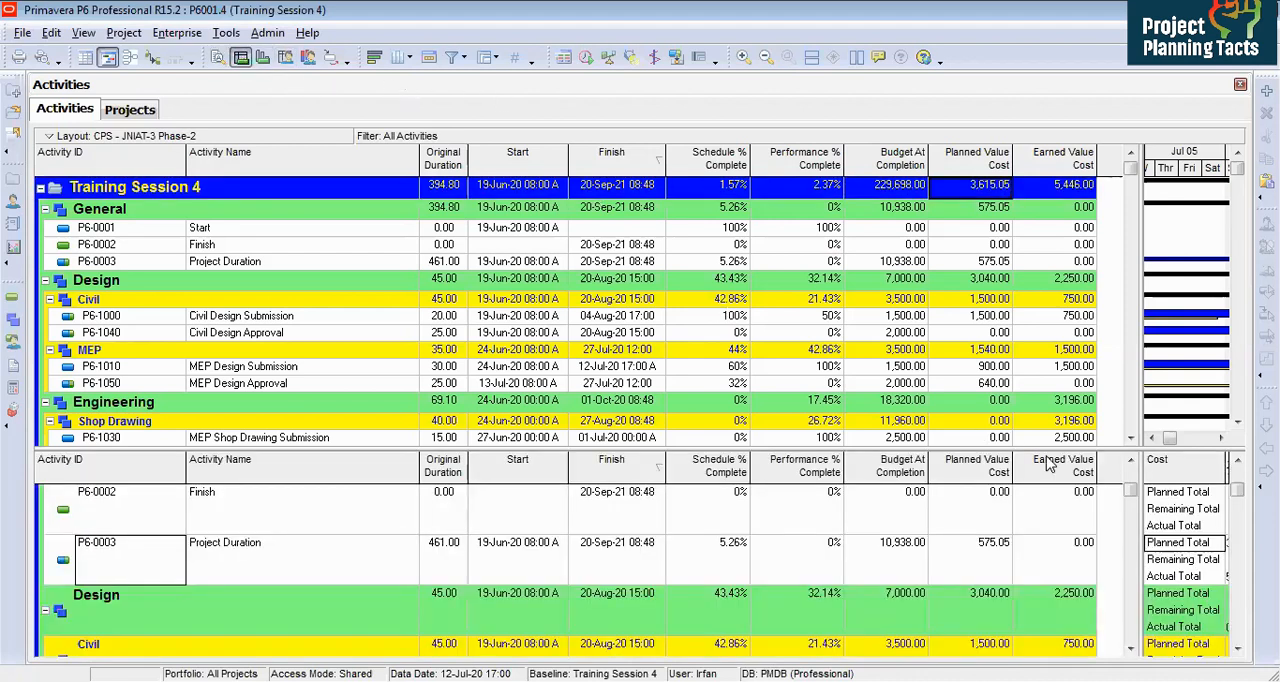
pyautogui.moveTo(1140, 408); pyautogui.dragTo(935, 392)
pyautogui.rightClick(984, 469)
pyautogui.click(1063, 578)
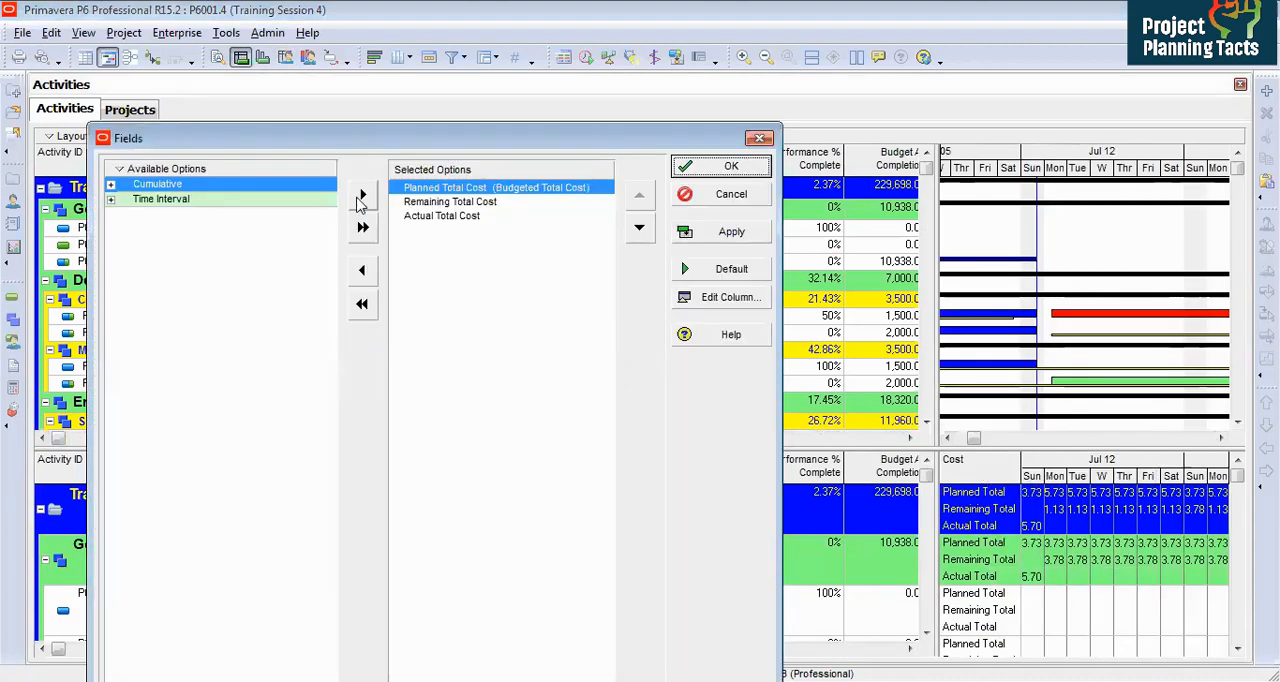
pyautogui.doubleClick(139, 187)
pyautogui.click(161, 214)
pyautogui.doubleClick(161, 219)
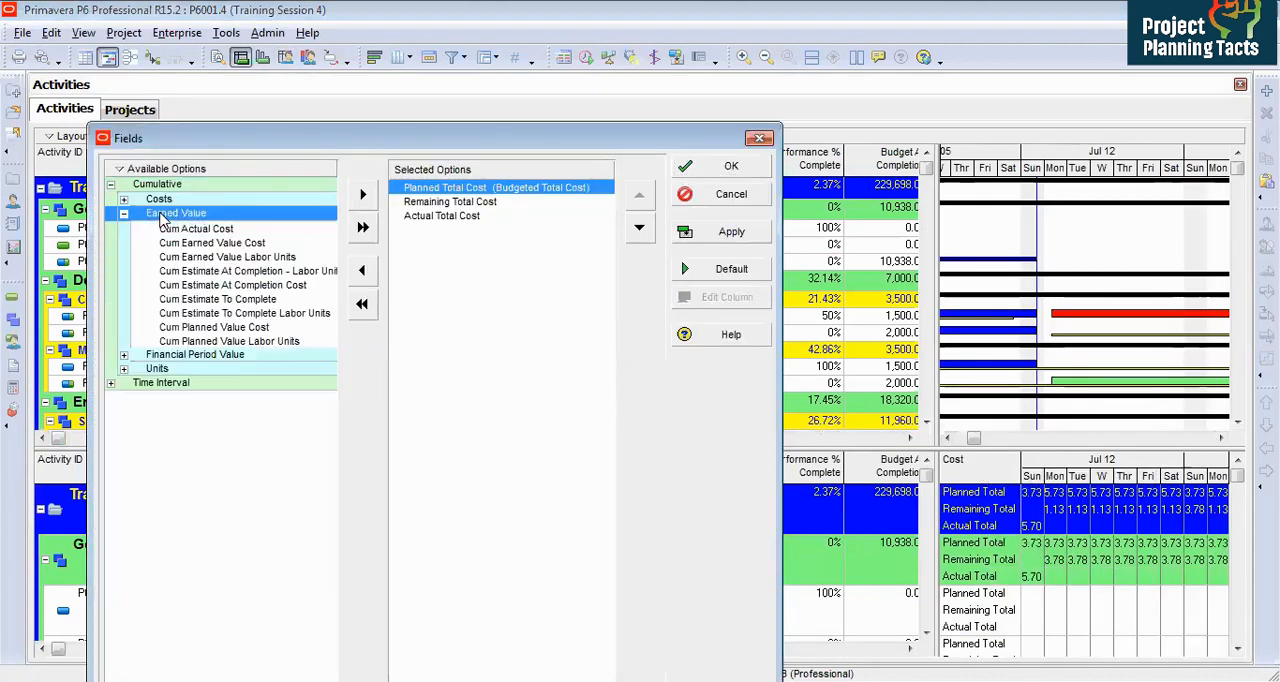
pyautogui.doubleClick(240, 328)
pyautogui.click(330, 189)
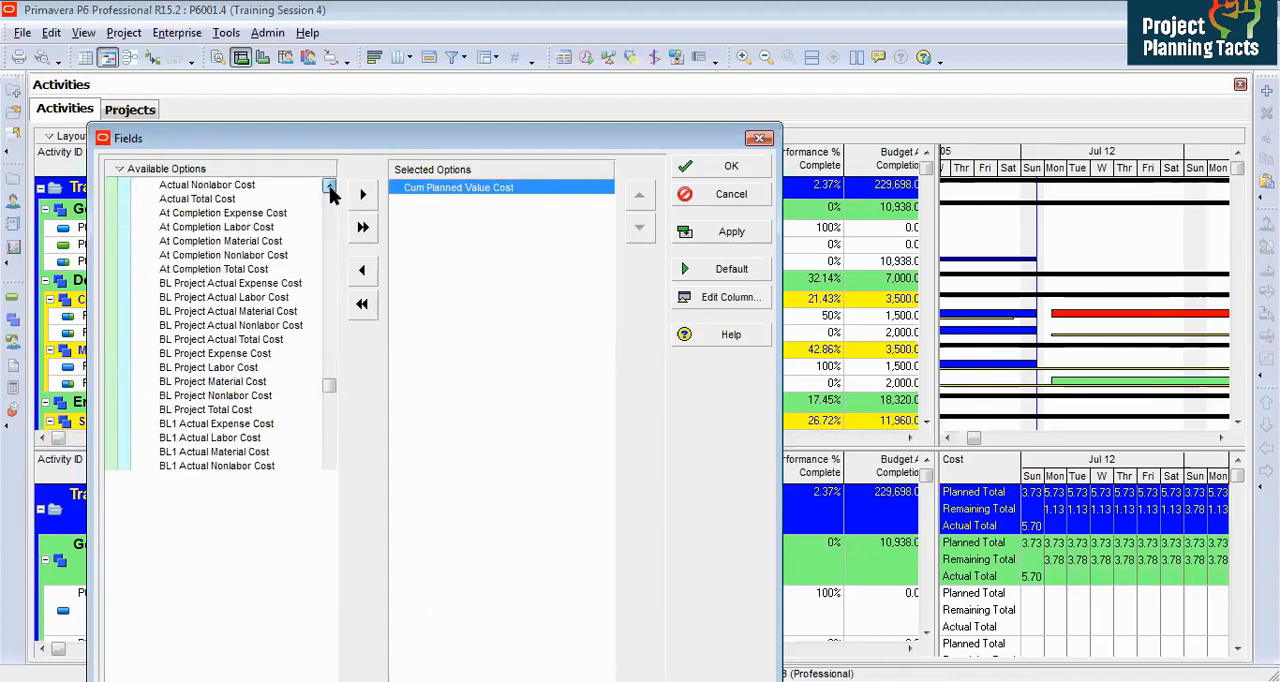
pyautogui.click(124, 215)
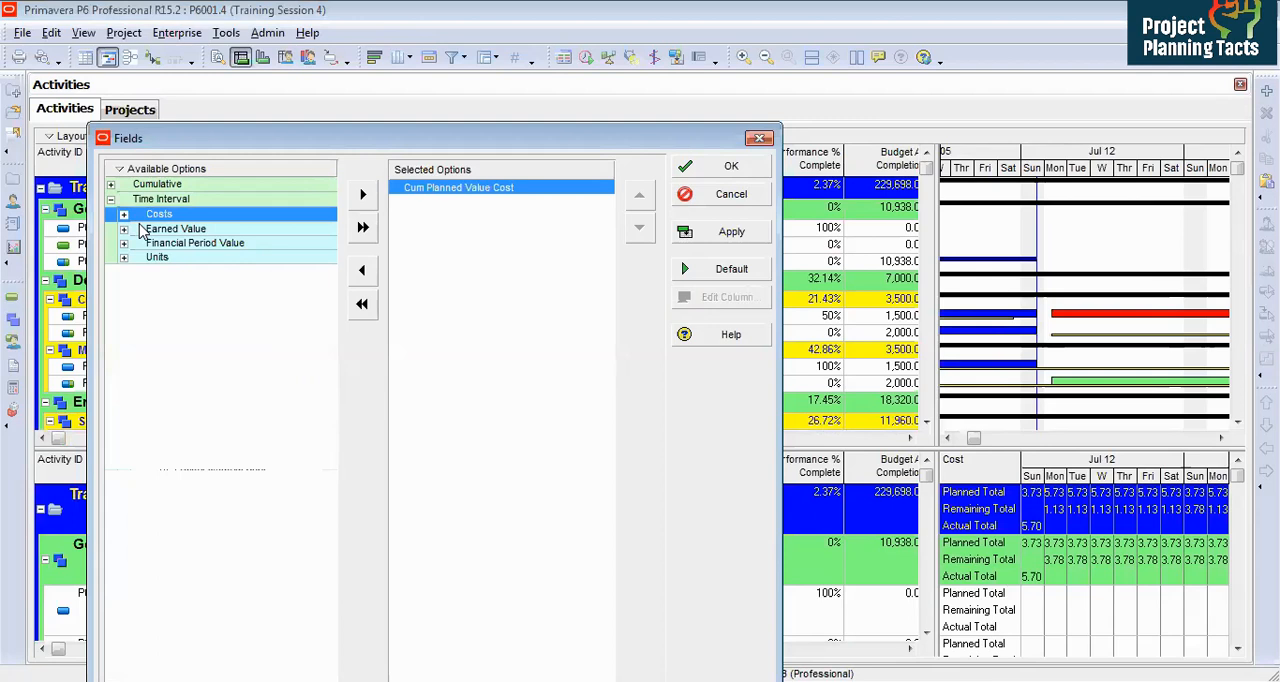
pyautogui.doubleClick(143, 230)
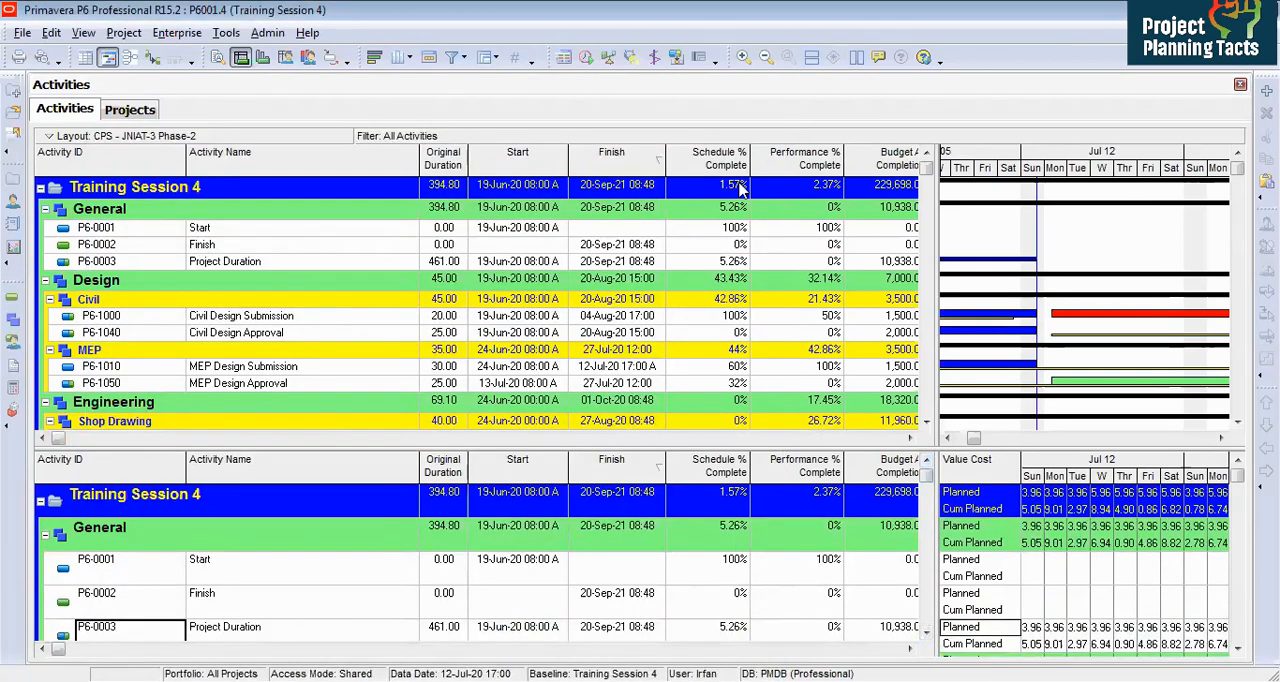
# Step: Browse the WBS rows of the usage spreadsheet down to the Construction activities
pyautogui.moveTo(933, 155); pyautogui.dragTo(970, 155)
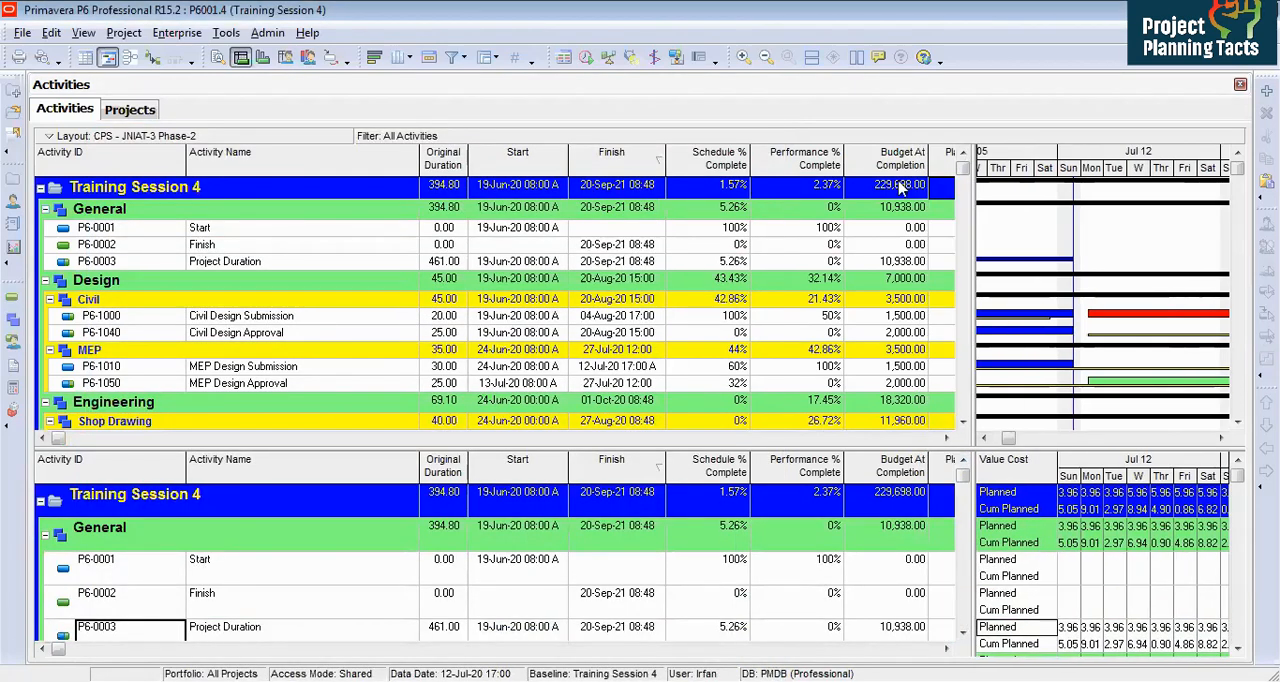
pyautogui.click(897, 190)
pyautogui.press('Down')
pyautogui.press('Down')
pyautogui.press('Down')
pyautogui.press('Down')
pyautogui.press('Down')
pyautogui.press('Down')
pyautogui.press('Down')
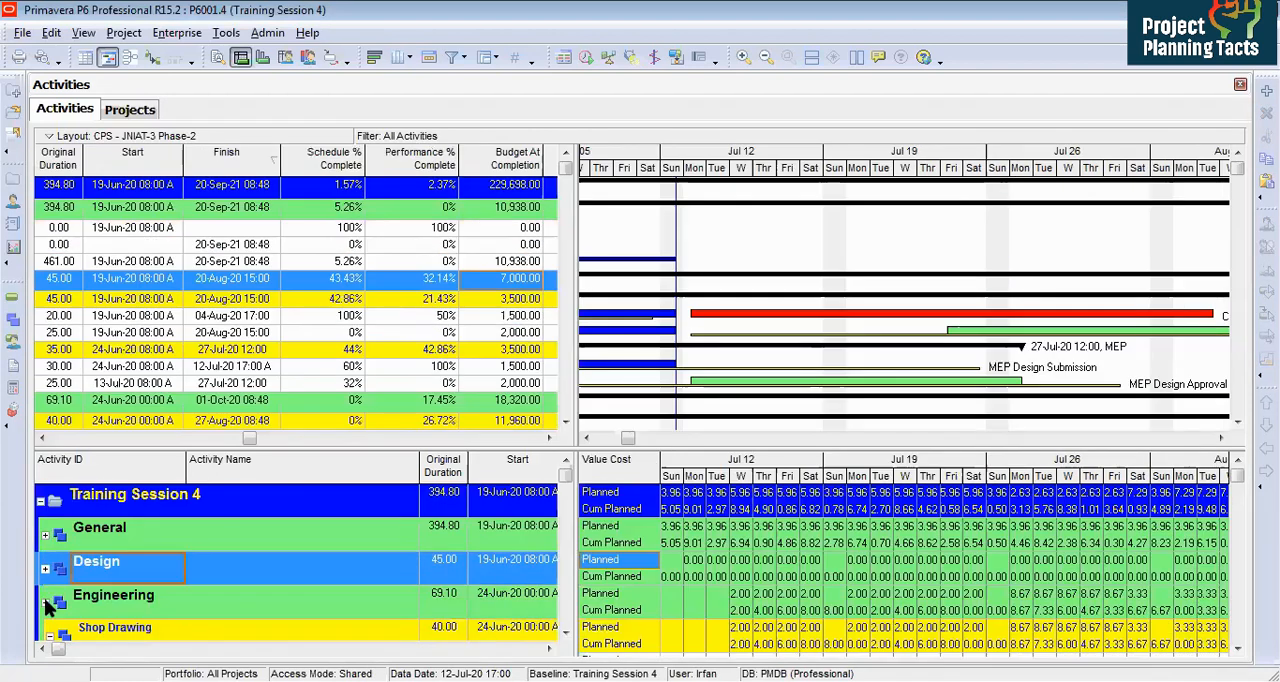
pyautogui.click(44, 599)
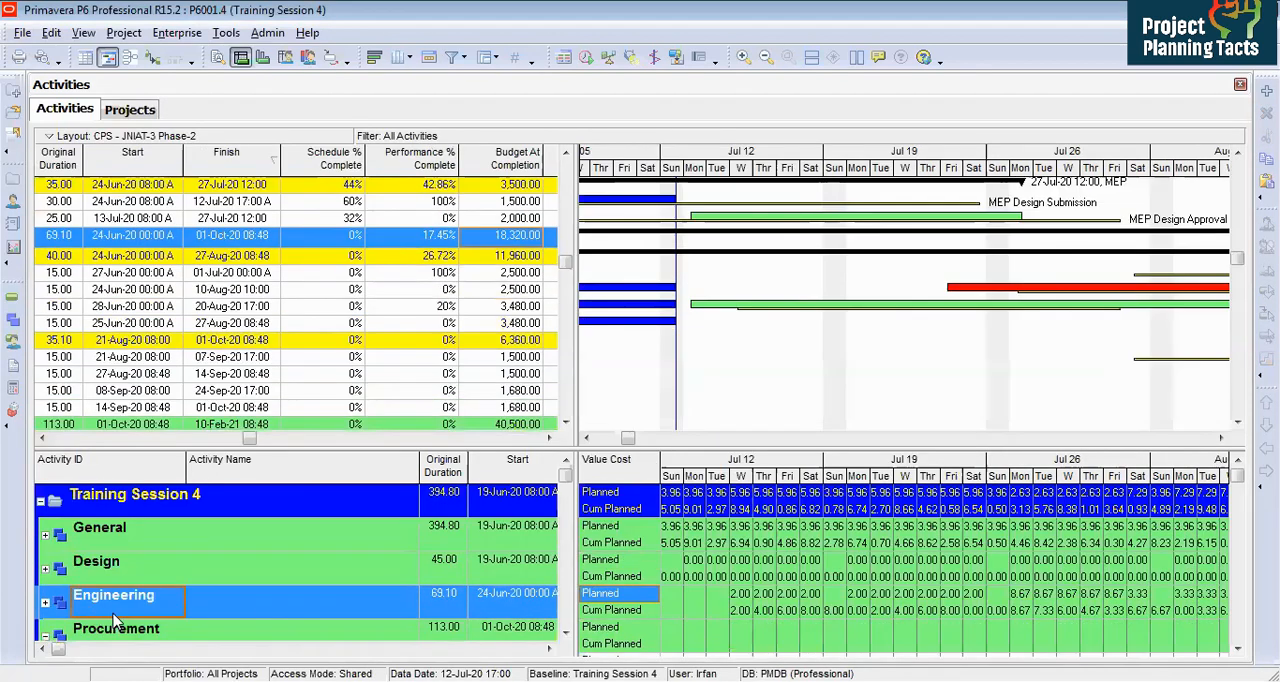
pyautogui.click(565, 636)
pyautogui.click(565, 636)
pyautogui.click(565, 636)
pyautogui.click(565, 636)
pyautogui.click(565, 636)
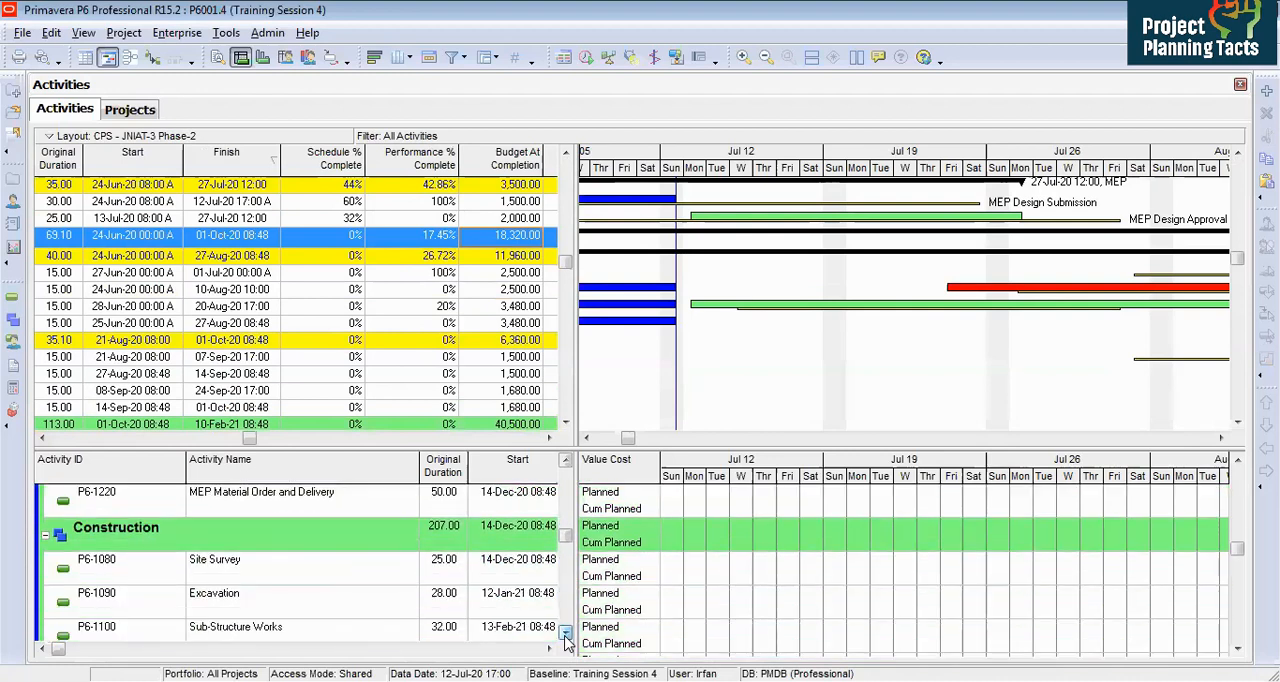
# Step: Review Site Survey's daily and cumulative planned value costs across its timescale
pyautogui.click(314, 564)
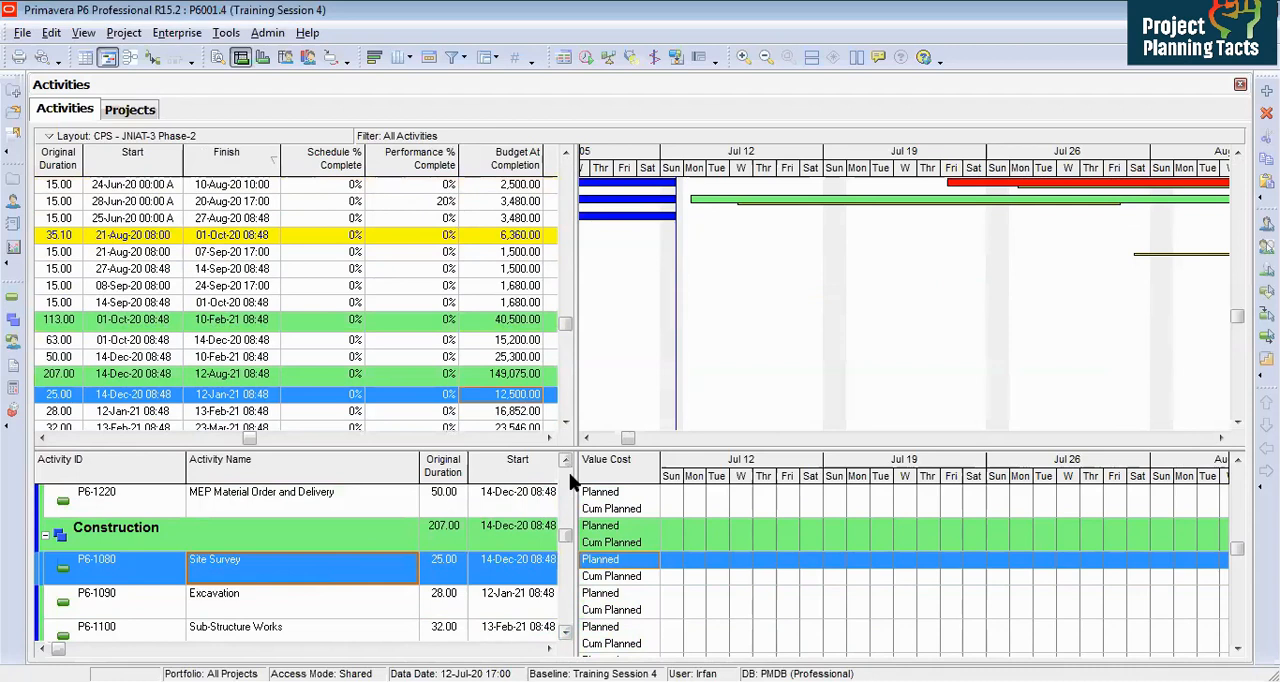
pyautogui.moveTo(1186, 472); pyautogui.dragTo(751, 506)
pyautogui.moveTo(914, 477); pyautogui.dragTo(1226, 460)
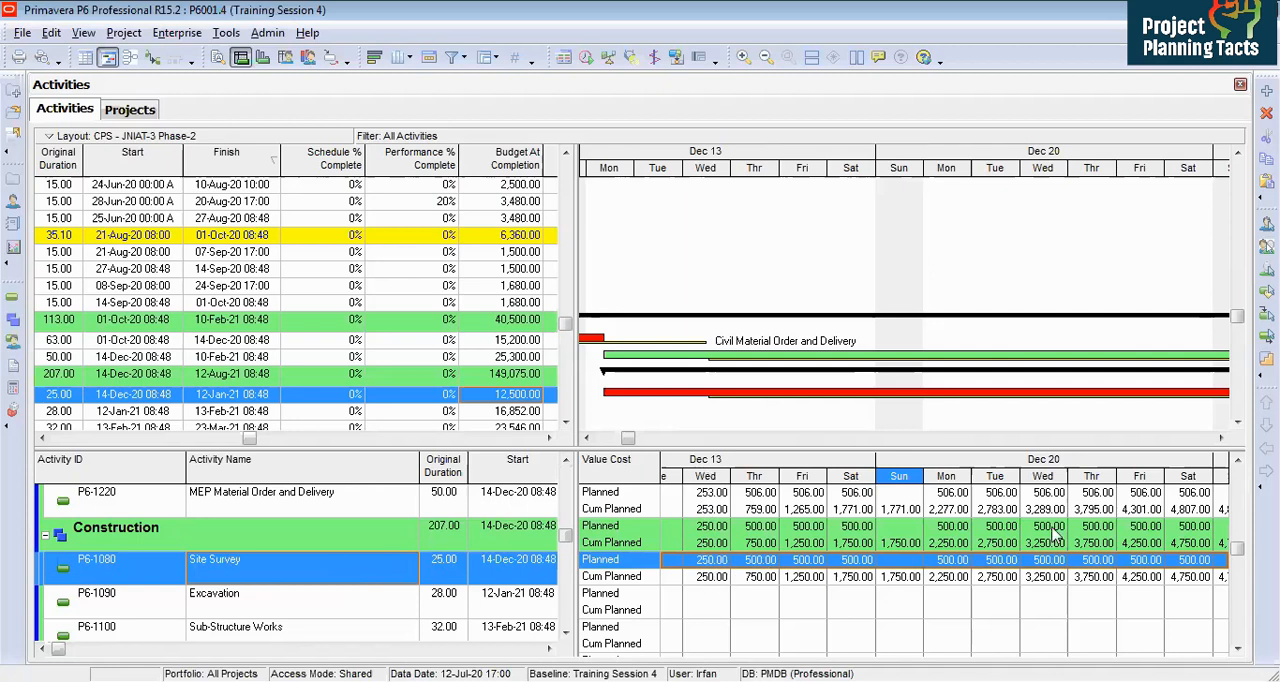
pyautogui.moveTo(1190, 458); pyautogui.dragTo(1016, 466)
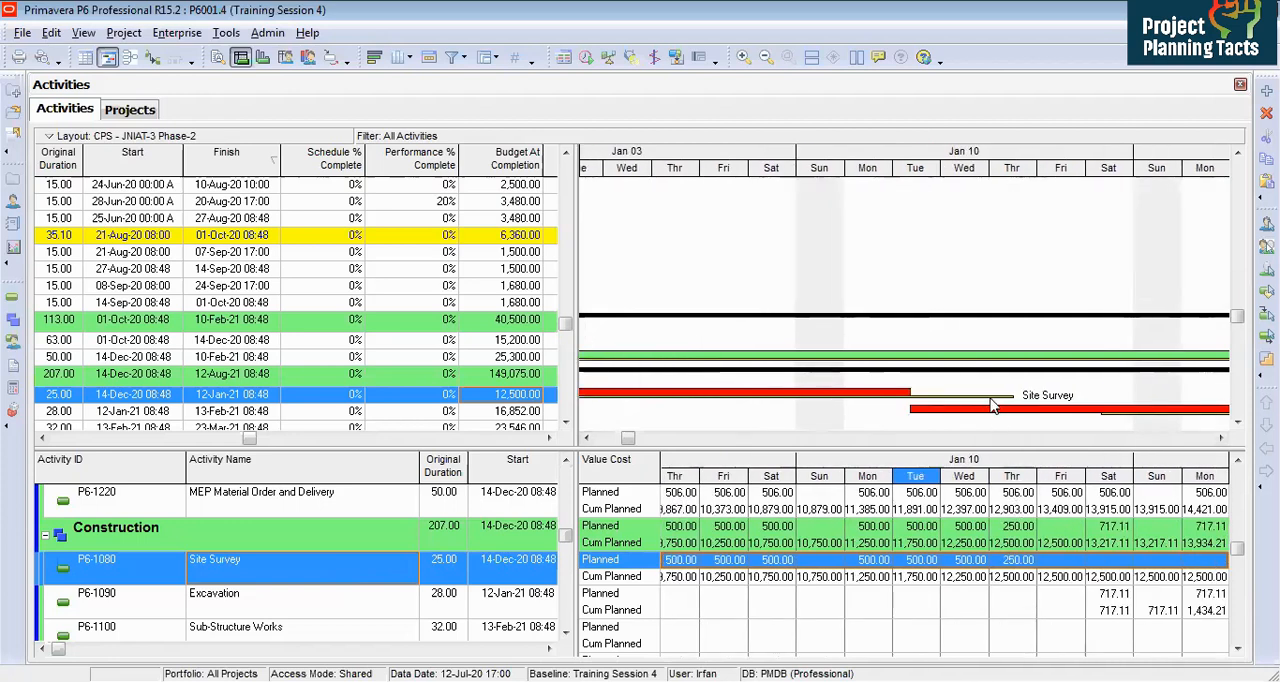
pyautogui.rightClick(941, 401)
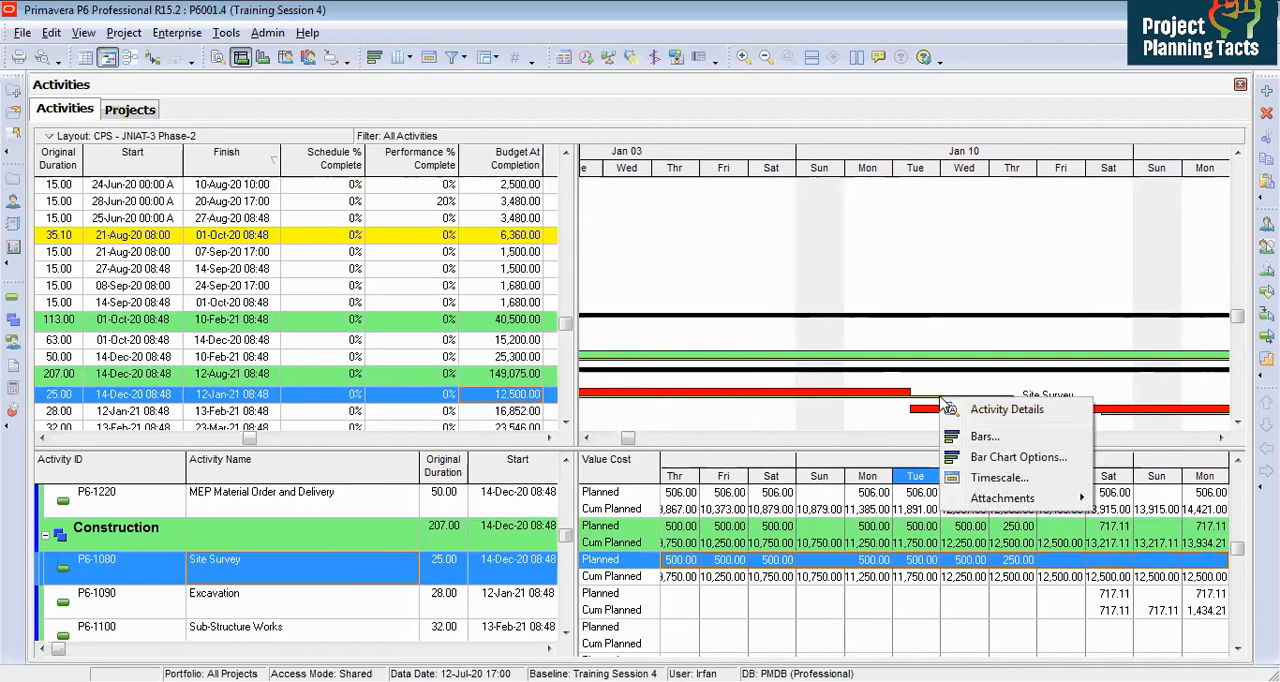
pyautogui.click(985, 439)
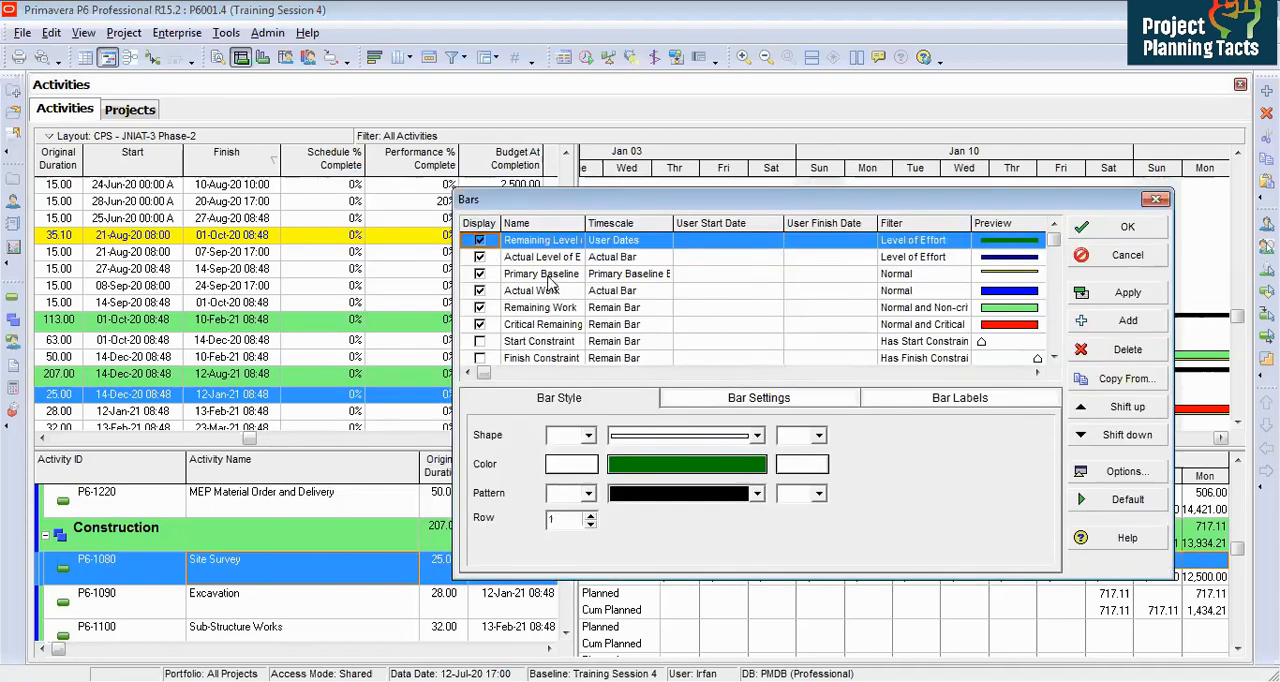
pyautogui.click(548, 283)
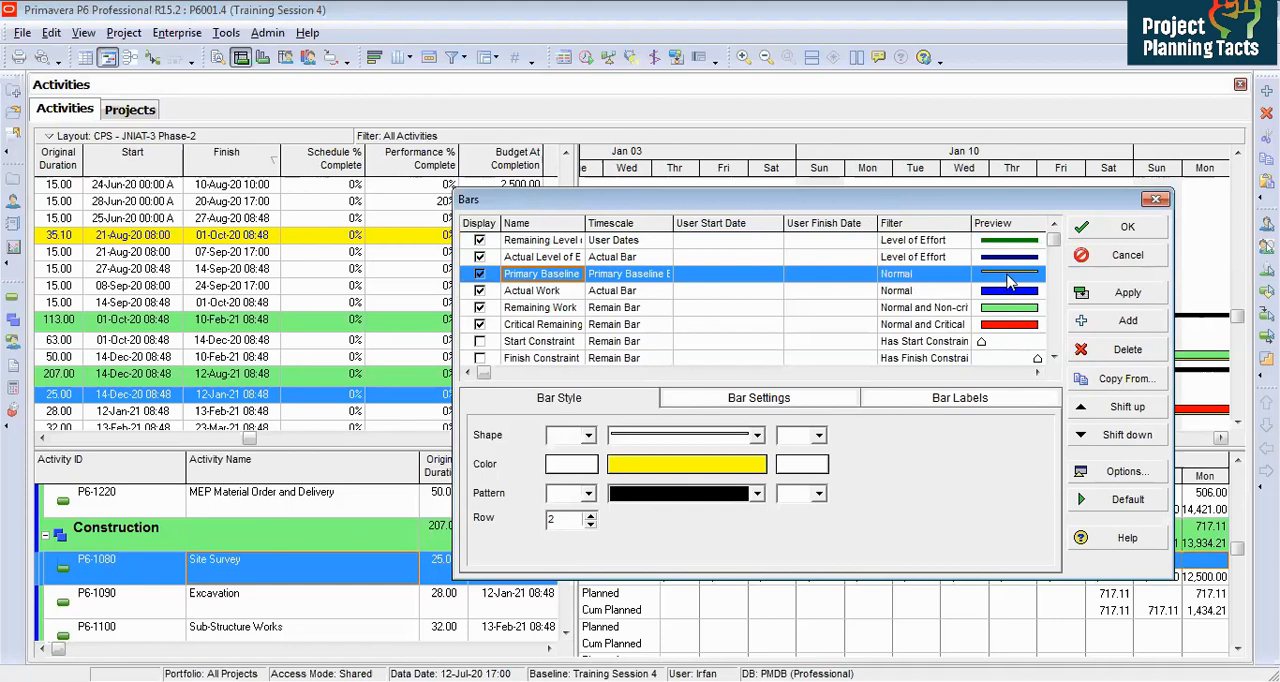
pyautogui.click(1127, 257)
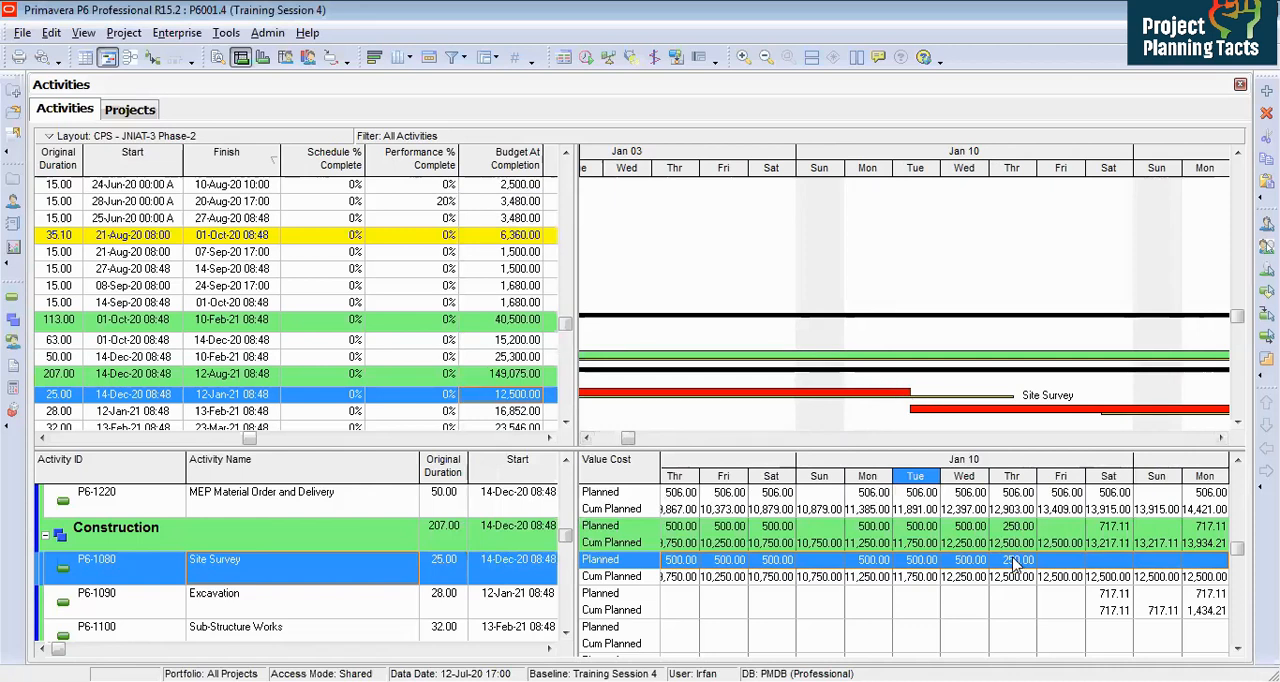
# Step: Select Civil Design Submission in both panes and switch to Excel to review its listed values
pyautogui.moveTo(727, 474); pyautogui.dragTo(1051, 467)
pyautogui.moveTo(565, 335); pyautogui.dragTo(565, 165)
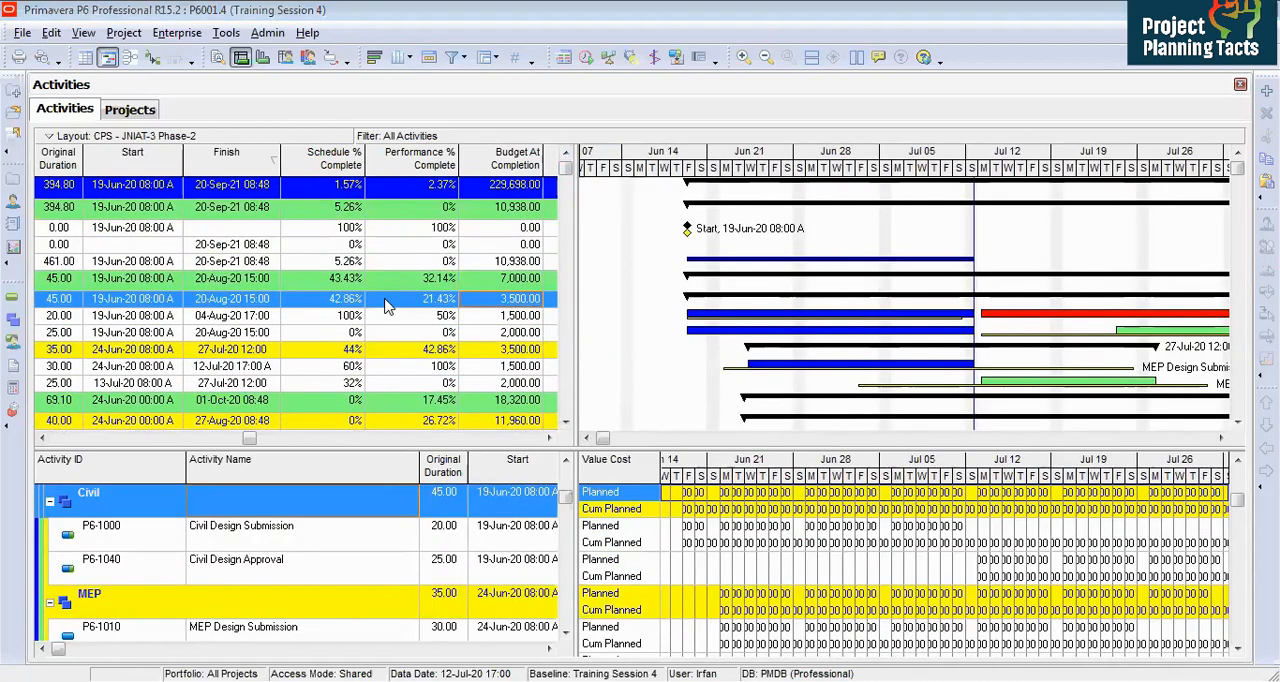
pyautogui.click(295, 315)
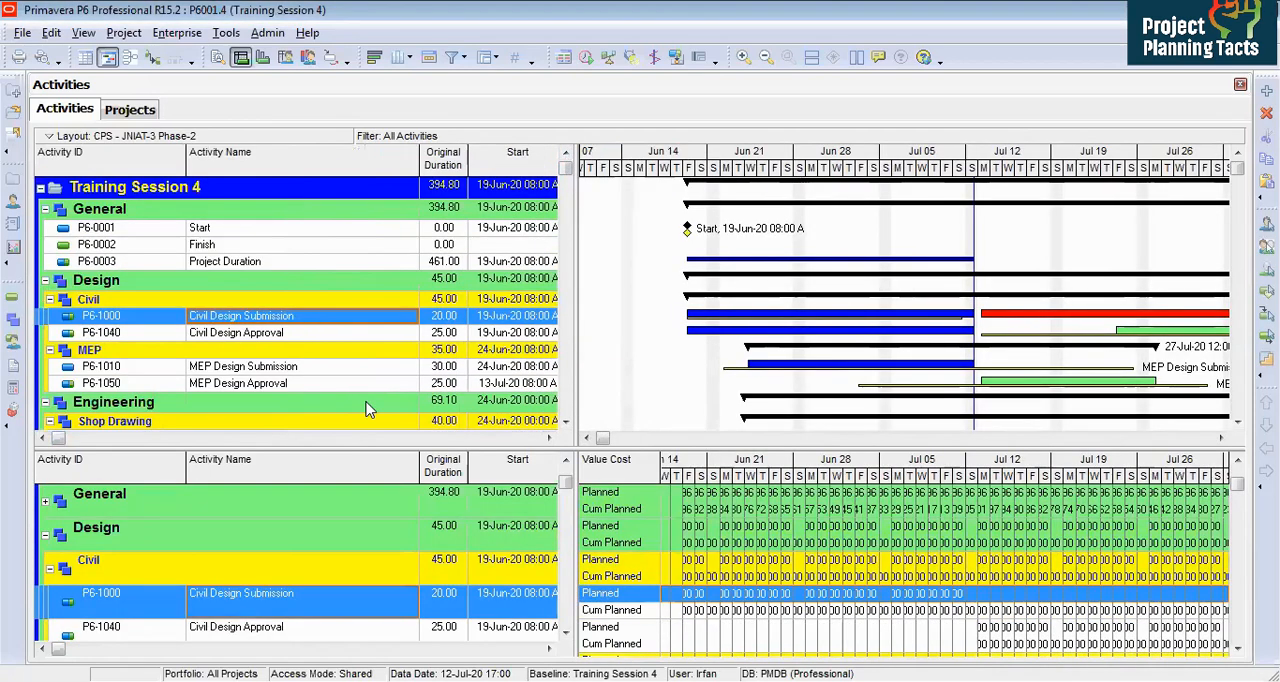
pyautogui.click(162, 617)
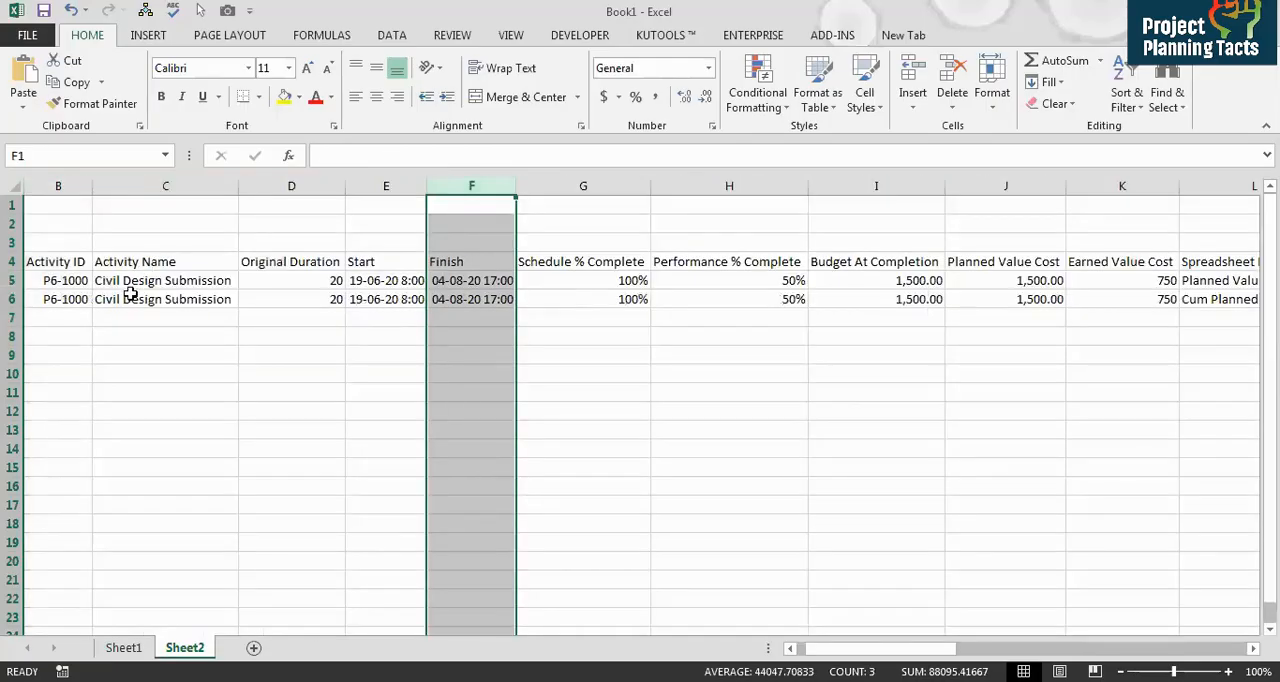
pyautogui.click(150, 295)
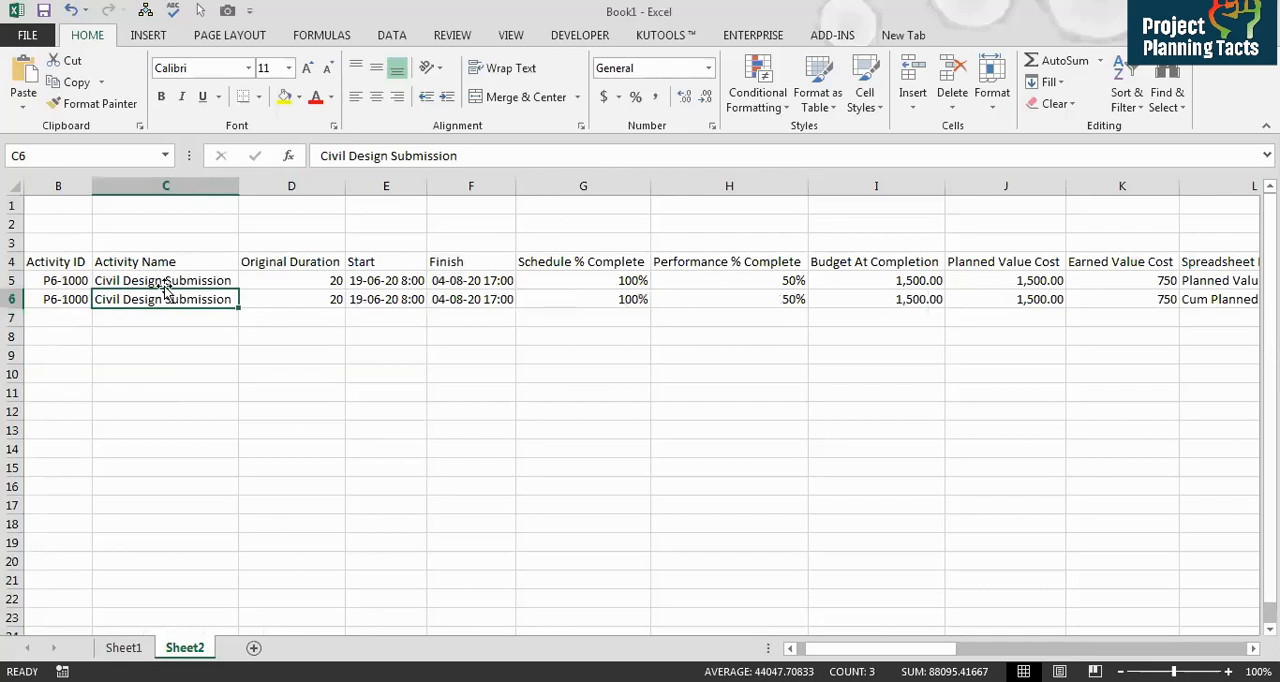
# Step: Review Civil Design Submission's dates, percent completes, budget, planned and earned value across the exported row
pyautogui.click(166, 283)
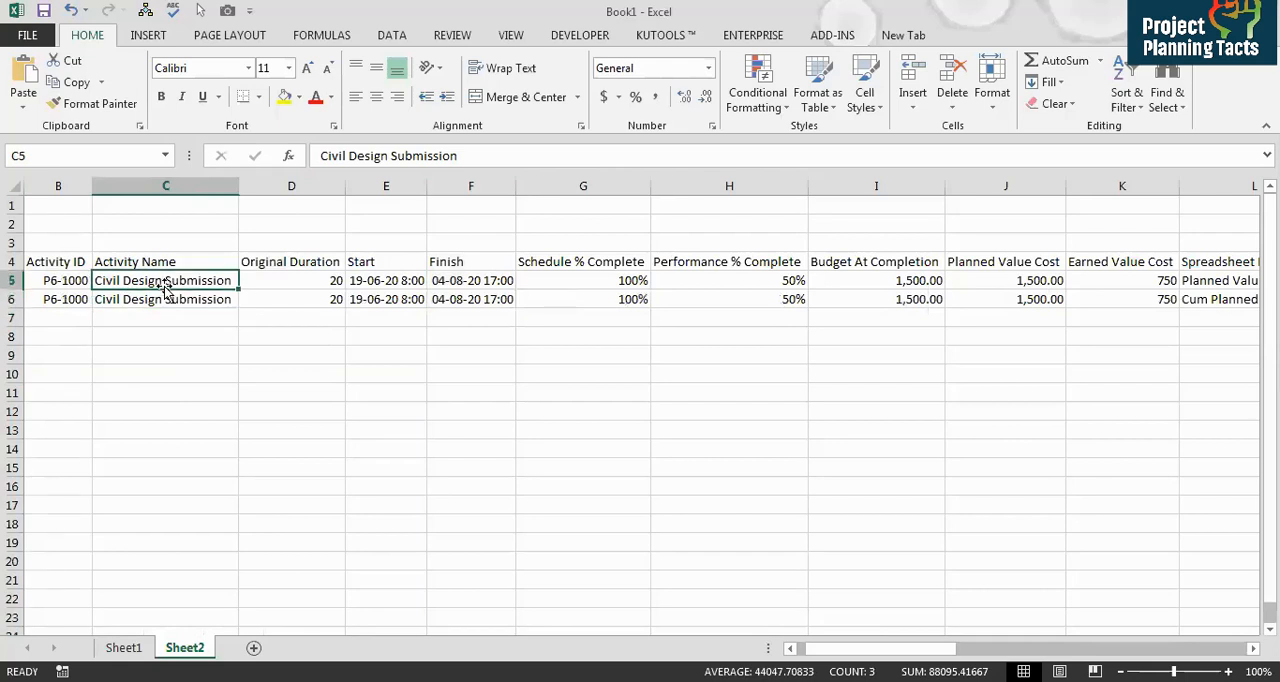
pyautogui.press('Right')
pyautogui.press('Right')
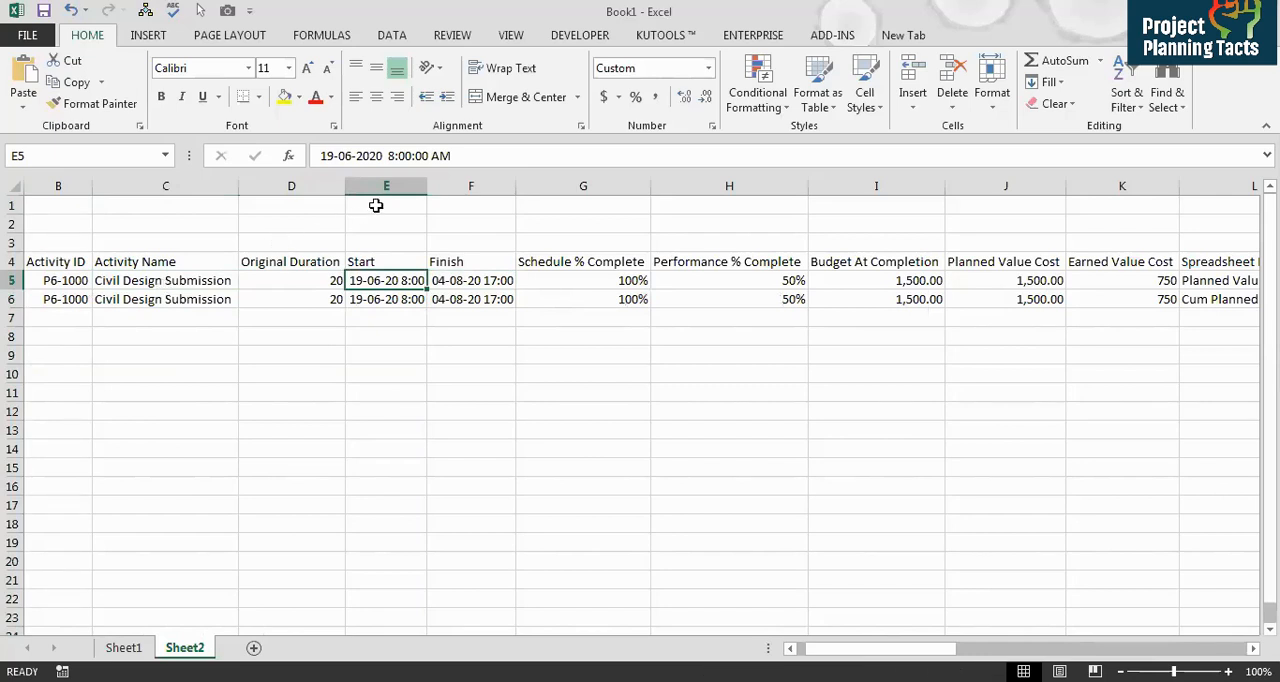
pyautogui.moveTo(427, 186); pyautogui.dragTo(466, 186)
pyautogui.press('Right')
pyautogui.press('Right')
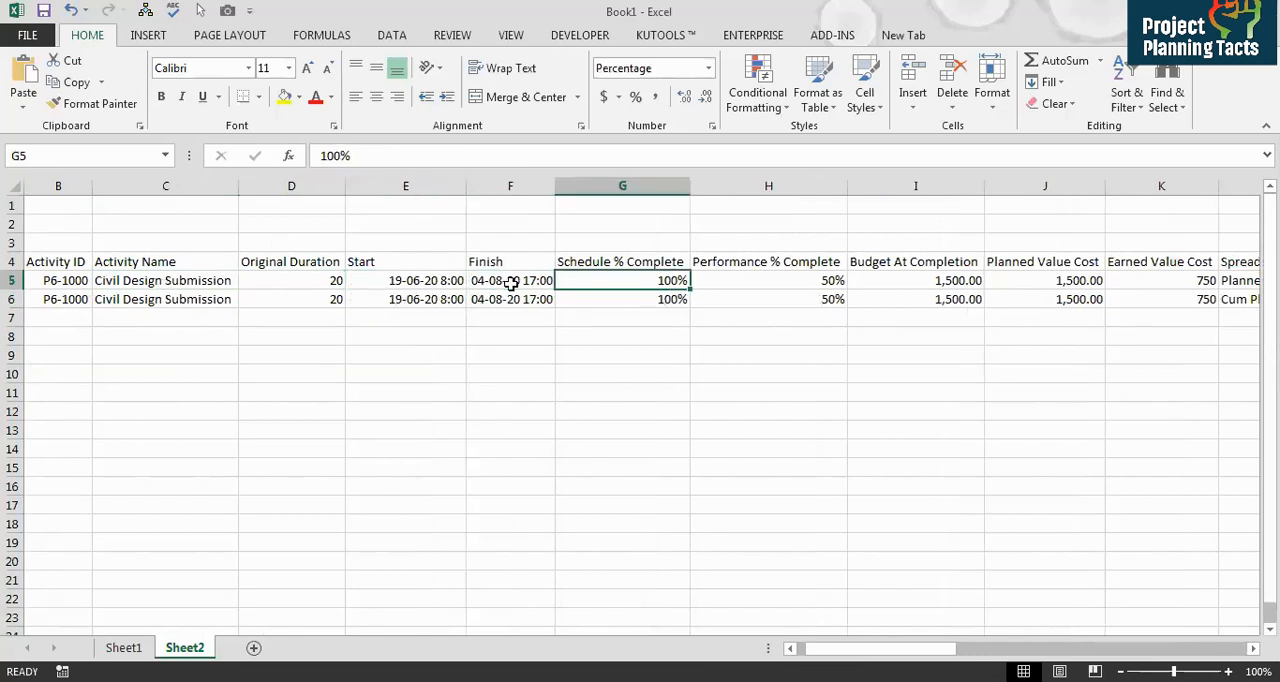
pyautogui.press('Right')
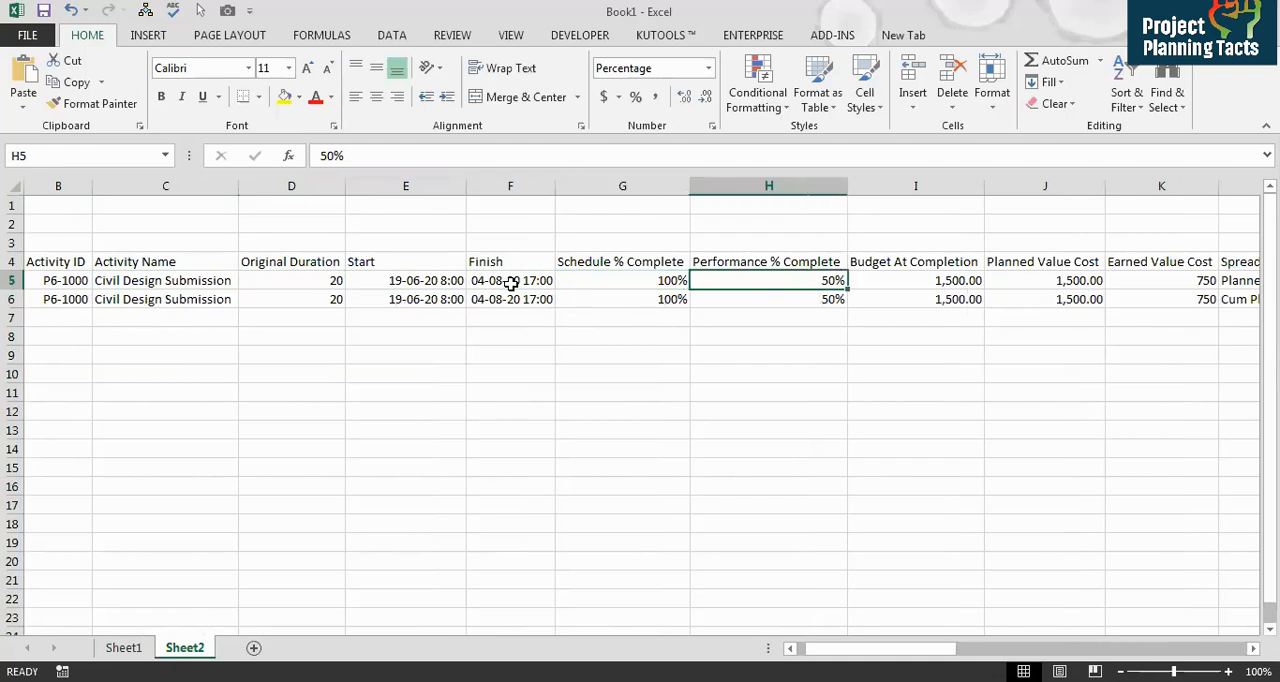
pyautogui.press('Right')
pyautogui.press('Right')
pyautogui.press('Right')
pyautogui.press('Right')
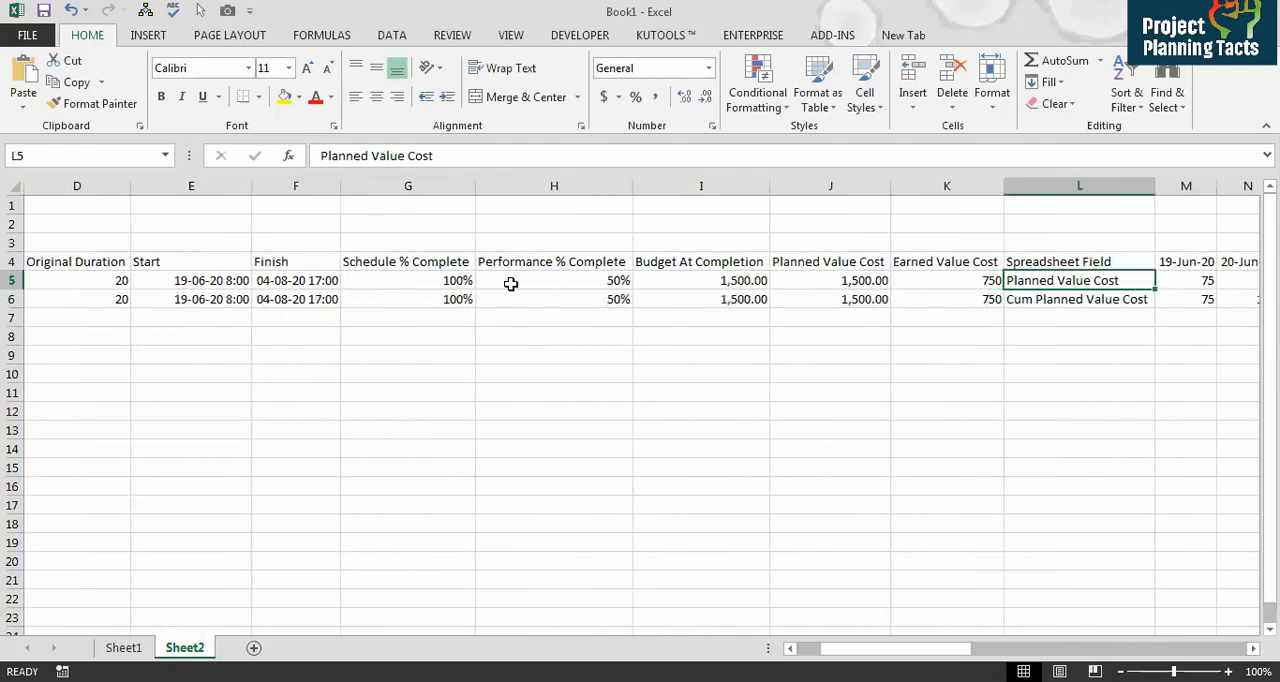
pyautogui.press('Right')
pyautogui.press('Right')
pyautogui.press('Right')
pyautogui.press('Right')
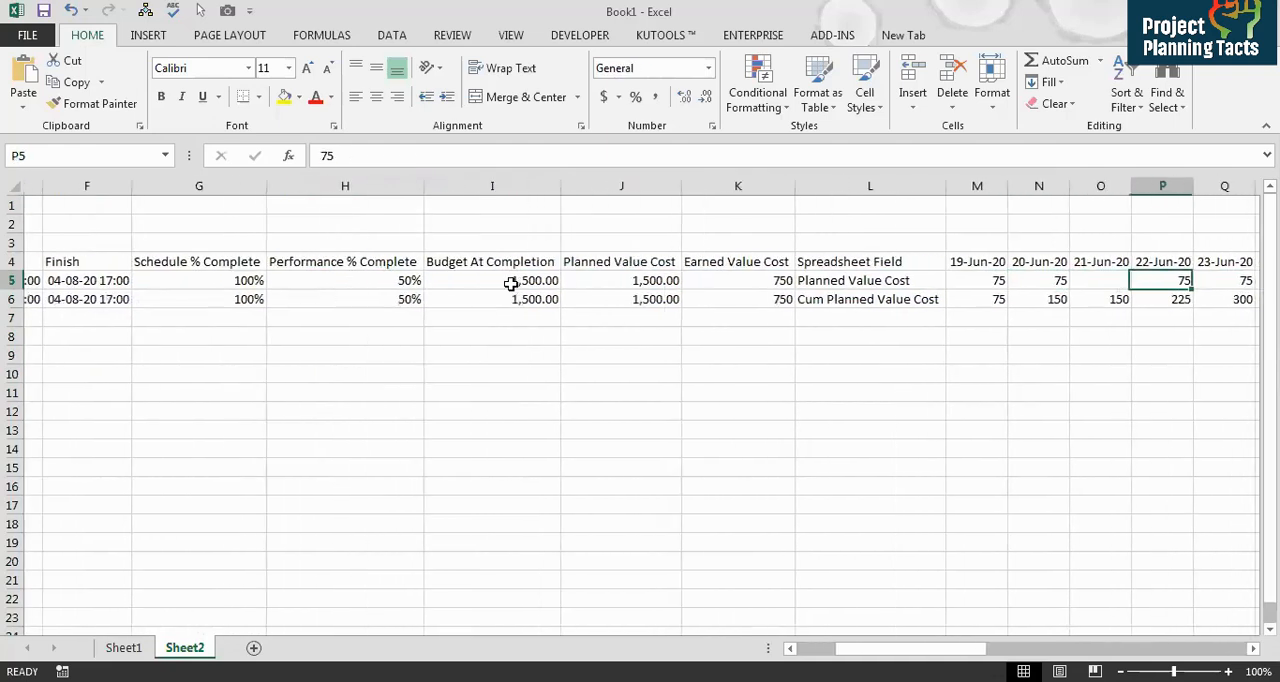
pyautogui.press('Left')
pyautogui.press('Left')
pyautogui.press('Left')
pyautogui.press('Left')
pyautogui.press('Left')
# Step: Calculate earned value cost divided by budget at completion in K8 and format it as a percentage
pyautogui.press('Down')
pyautogui.press('Down')
pyautogui.press('Down')
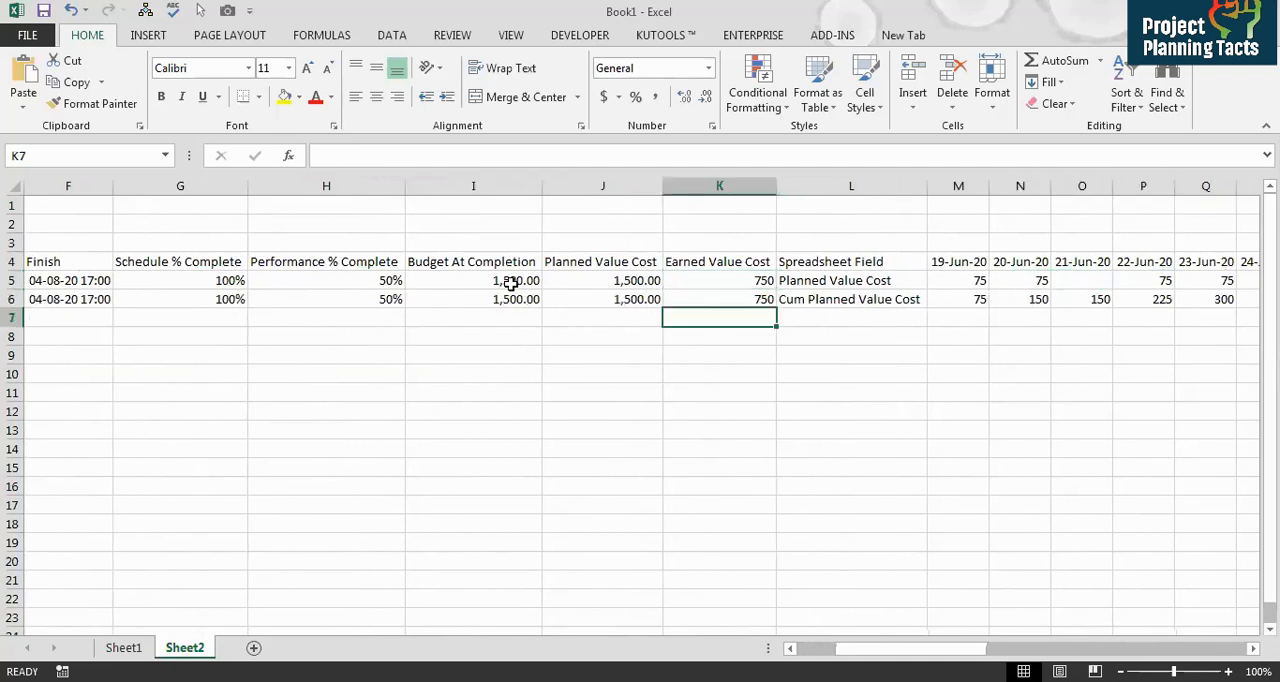
pyautogui.write('=')
pyautogui.press('Up')
pyautogui.press('Up')
pyautogui.press('Up')
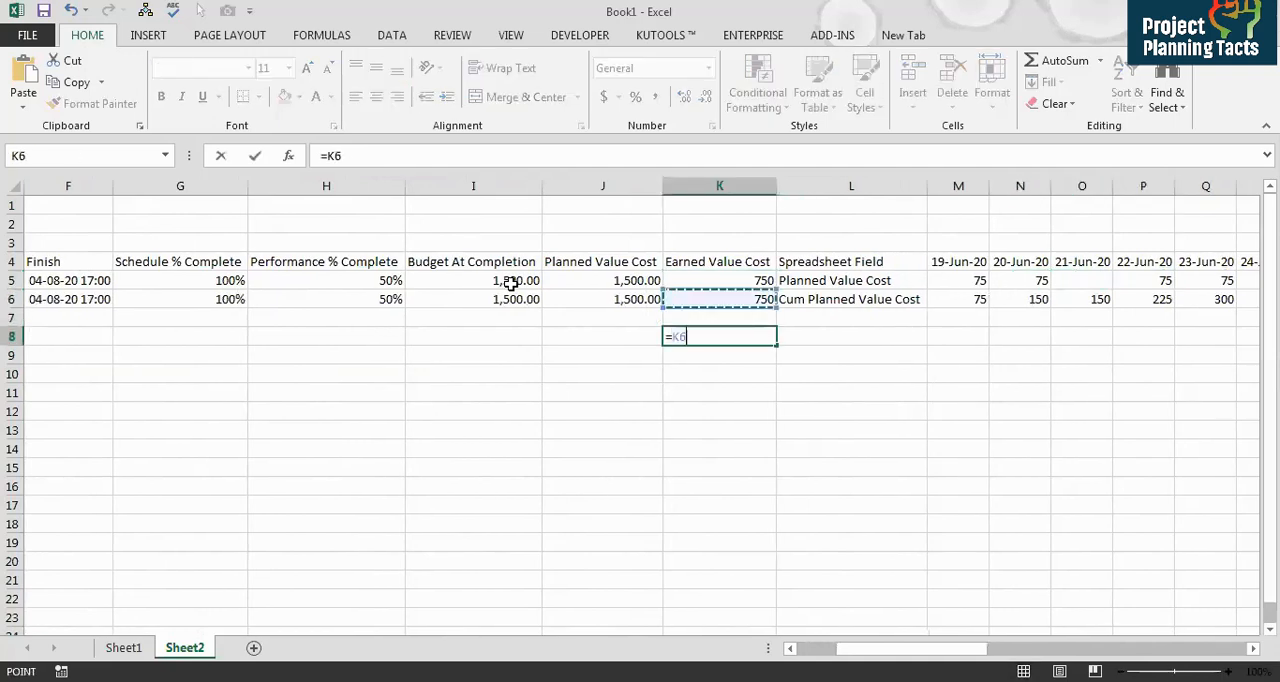
pyautogui.write('/')
pyautogui.click(510, 283)
pyautogui.press('Return')
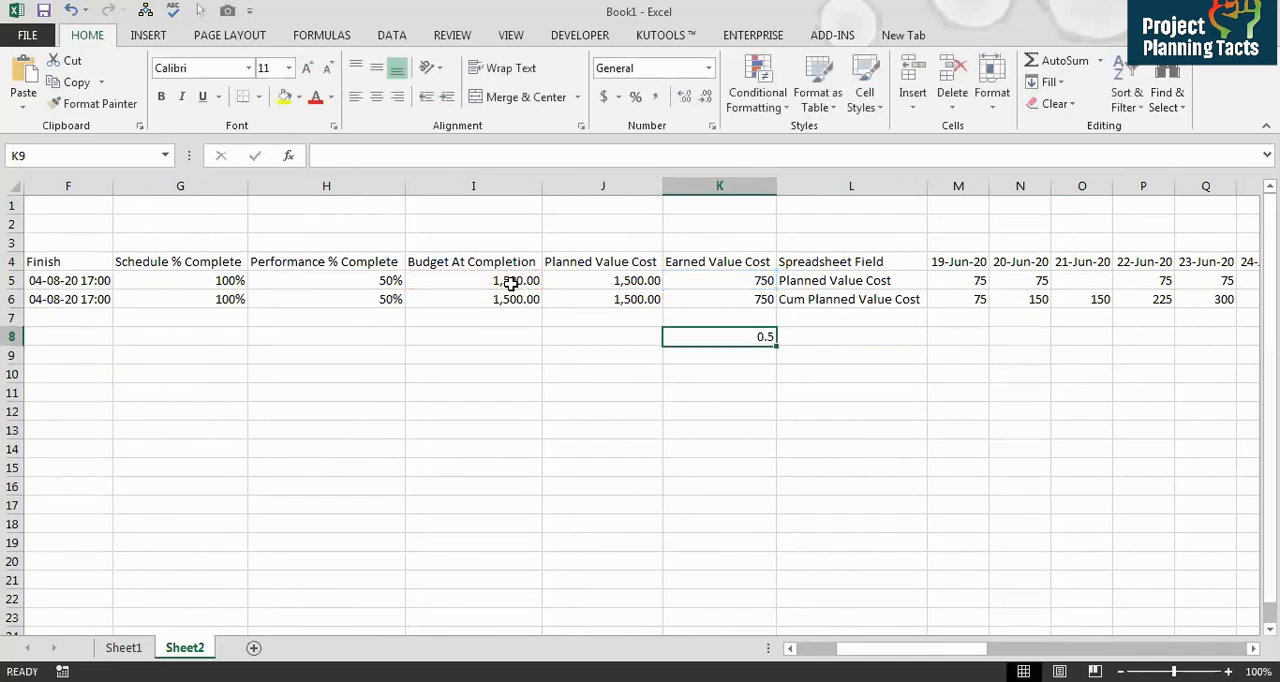
pyautogui.press('Up')
pyautogui.hotkey('ctrl', 'shift', '5')
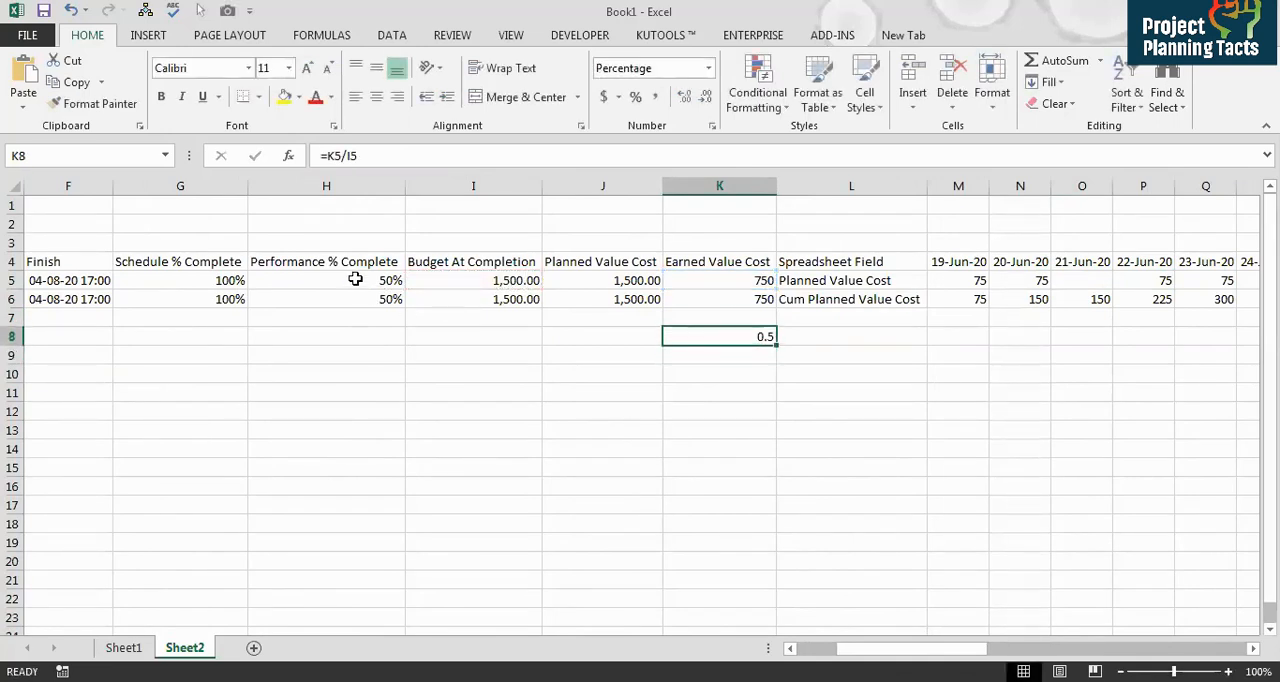
# Step: Review the daily and cumulative planned value costs in the timescale columns from 19-Jun-20 onward
pyautogui.click(352, 280)
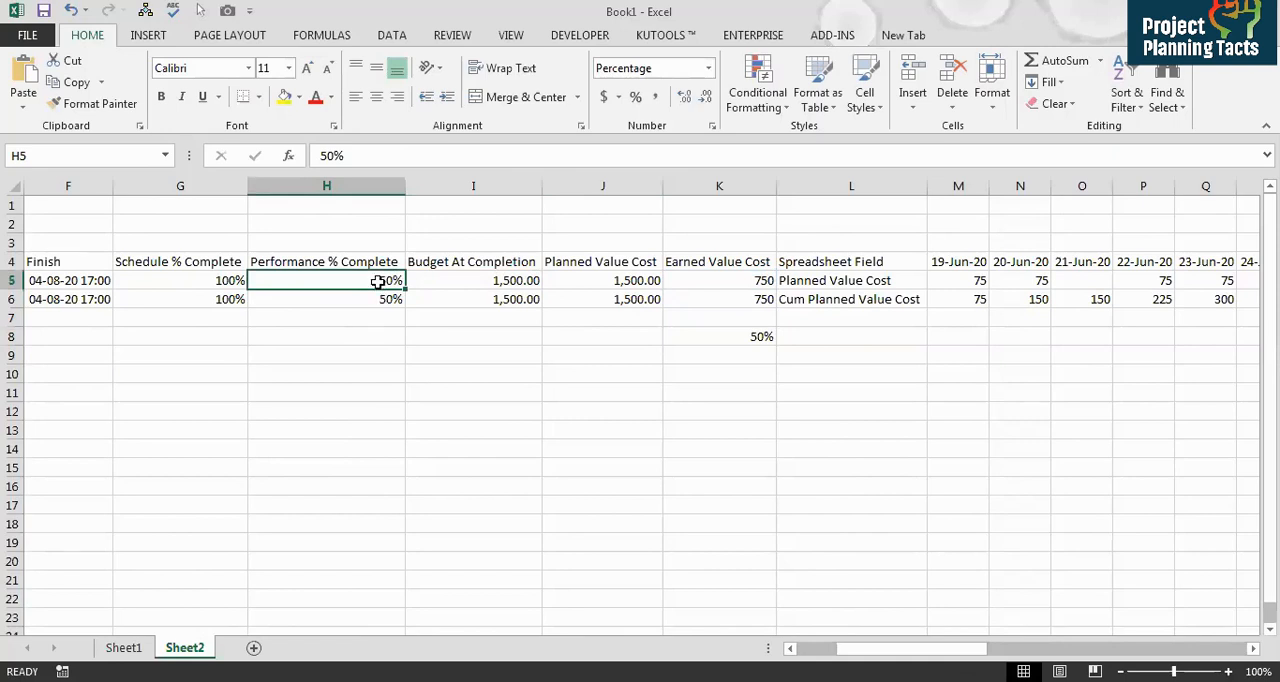
pyautogui.click(852, 280)
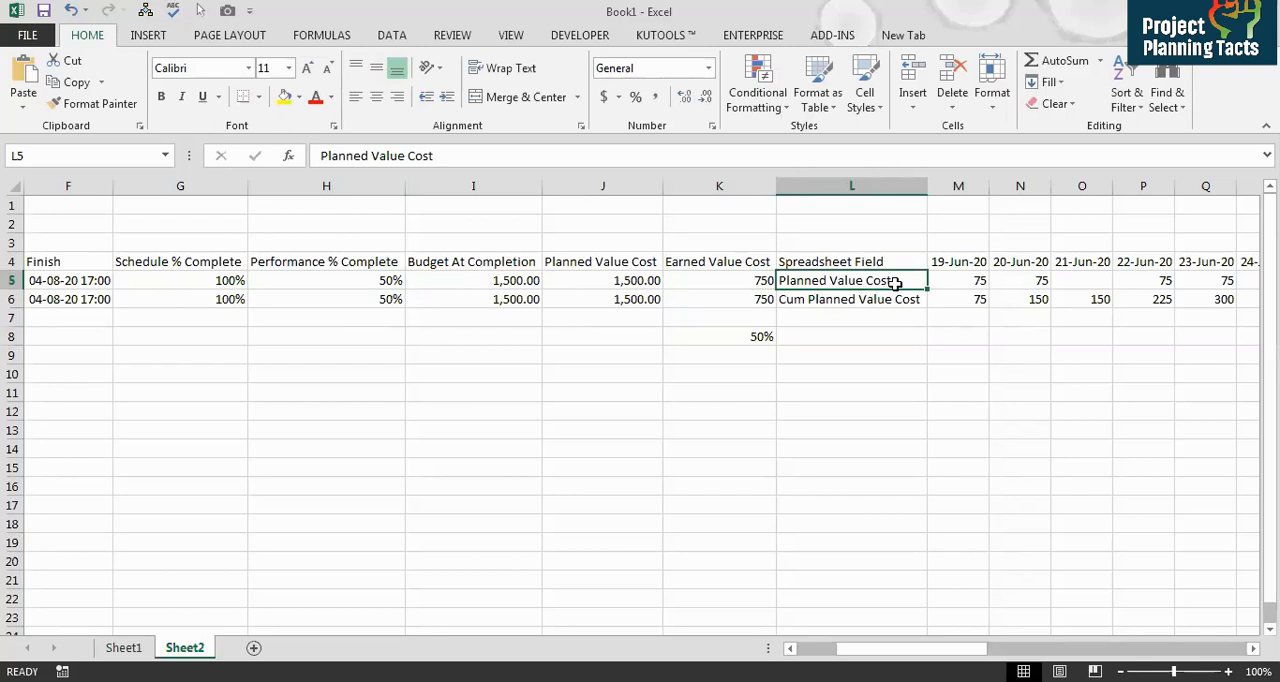
pyautogui.click(887, 298)
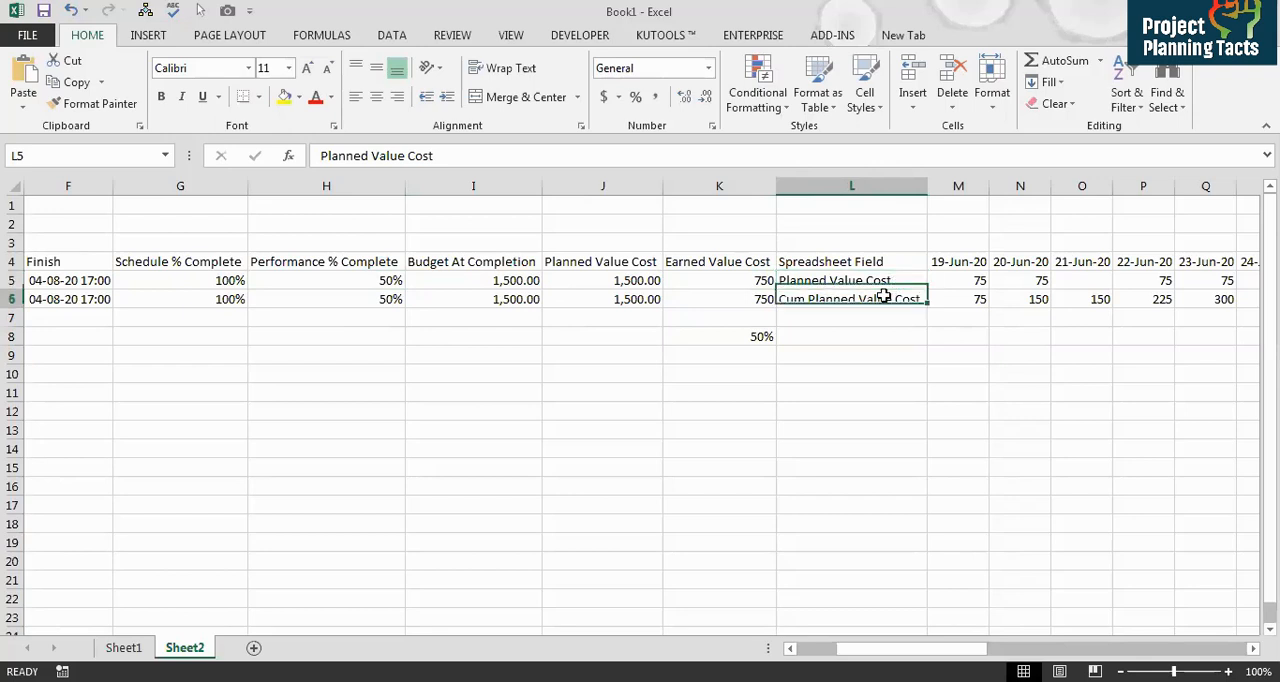
pyautogui.click(962, 280)
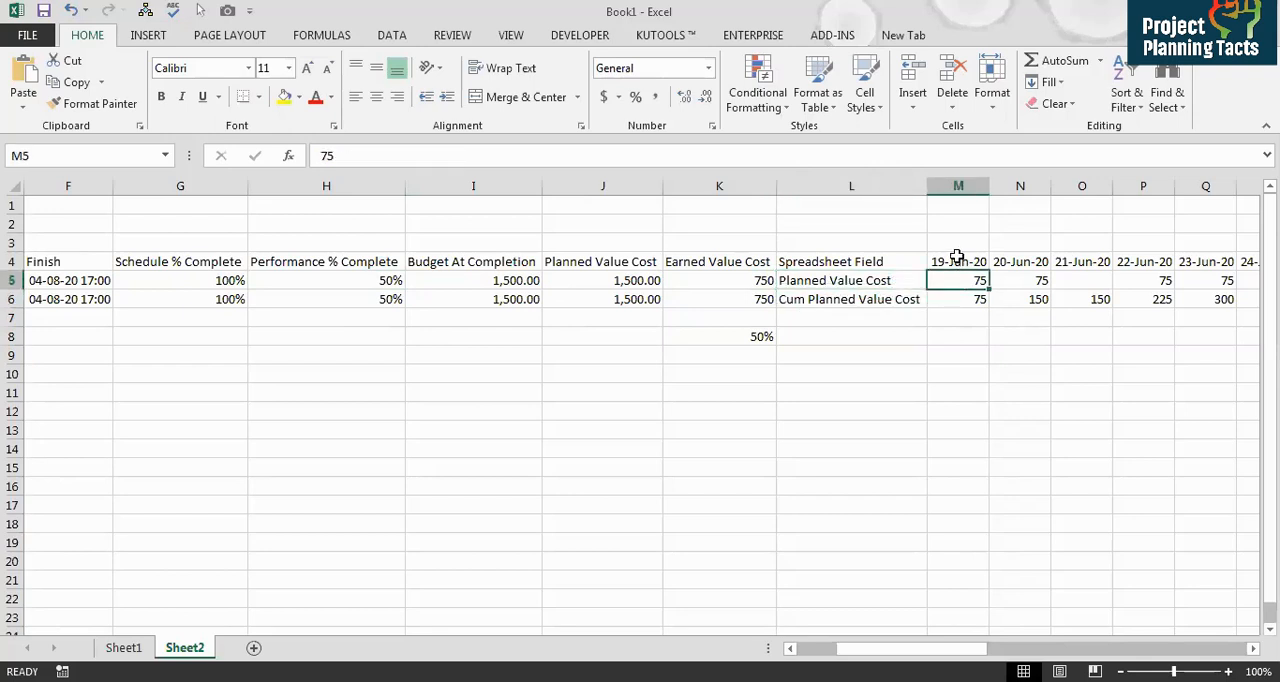
pyautogui.click(1005, 282)
pyautogui.press('Right')
pyautogui.press('Right')
pyautogui.press('Right')
pyautogui.press('Right')
pyautogui.press('Right')
pyautogui.press('Right')
pyautogui.press('Right')
pyautogui.press('Right')
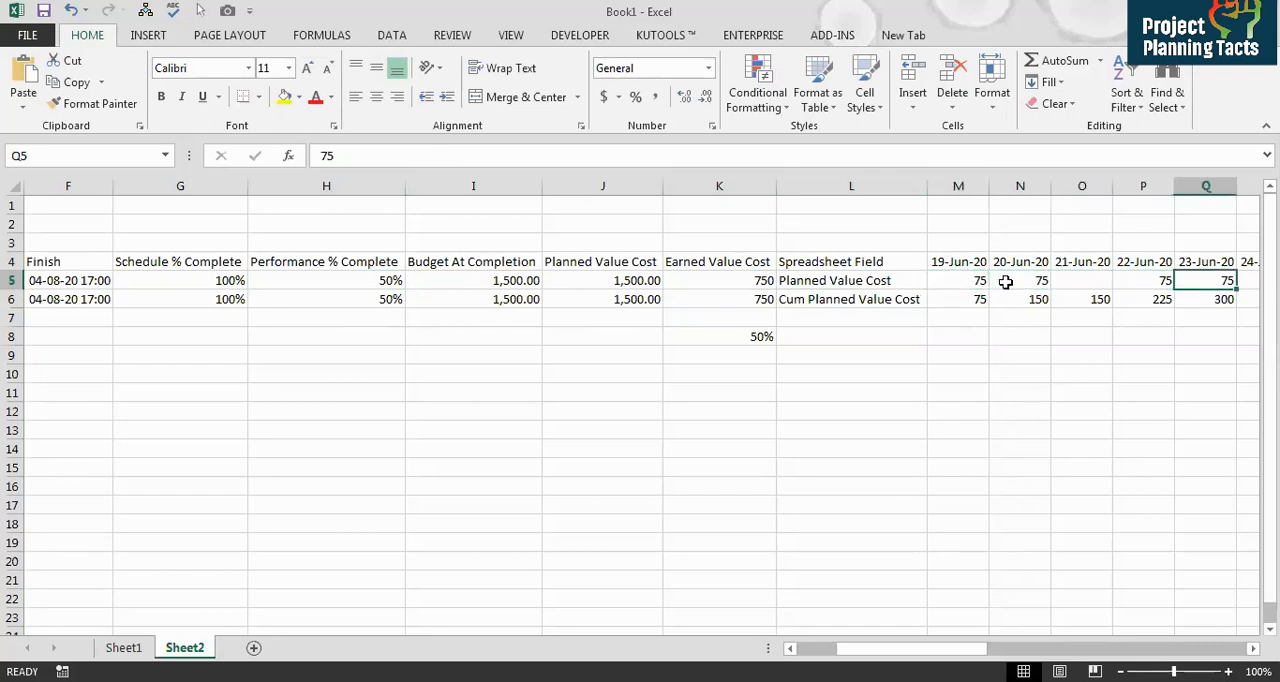
pyautogui.press('Right')
pyautogui.press('Right')
pyautogui.press('Right')
pyautogui.press('Right')
pyautogui.press('Right')
pyautogui.press('Right')
pyautogui.press('Right')
pyautogui.press('Right')
pyautogui.press('Right')
pyautogui.press('Right')
pyautogui.press('Right')
pyautogui.press('Right')
pyautogui.press('Right')
pyautogui.press('Right')
pyautogui.press('Right')
pyautogui.press('Right')
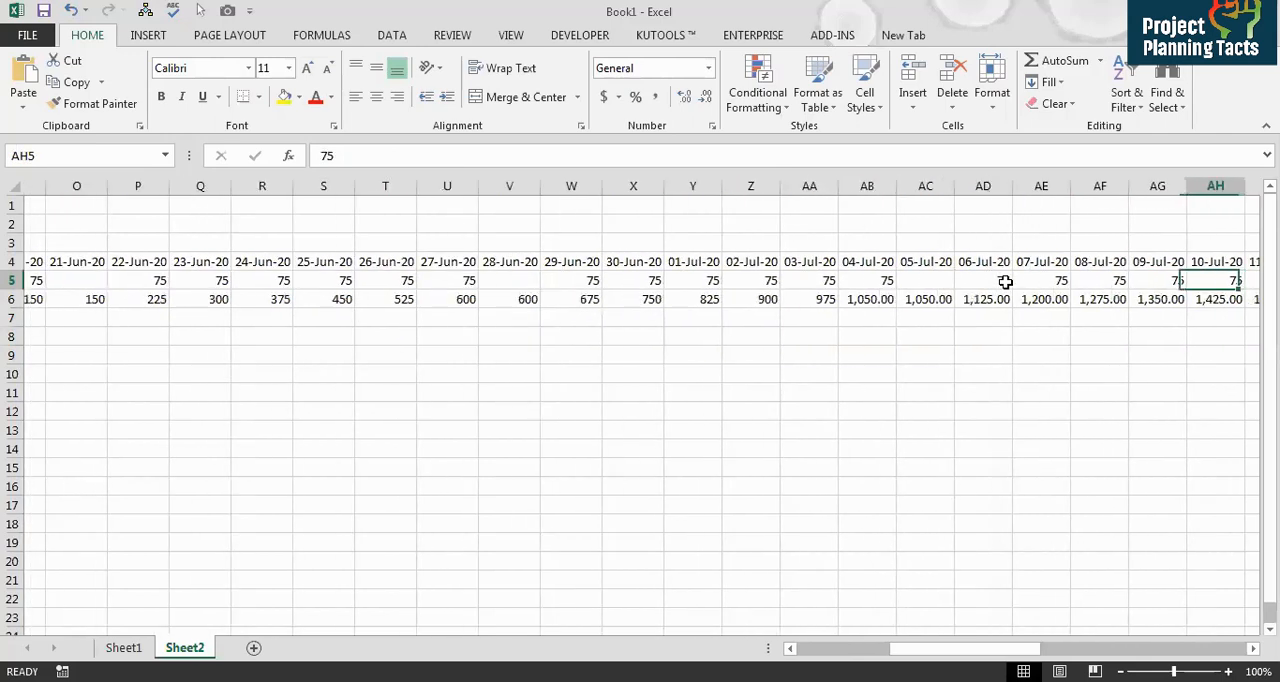
pyautogui.press('Left')
pyautogui.press('Left')
pyautogui.press('Left')
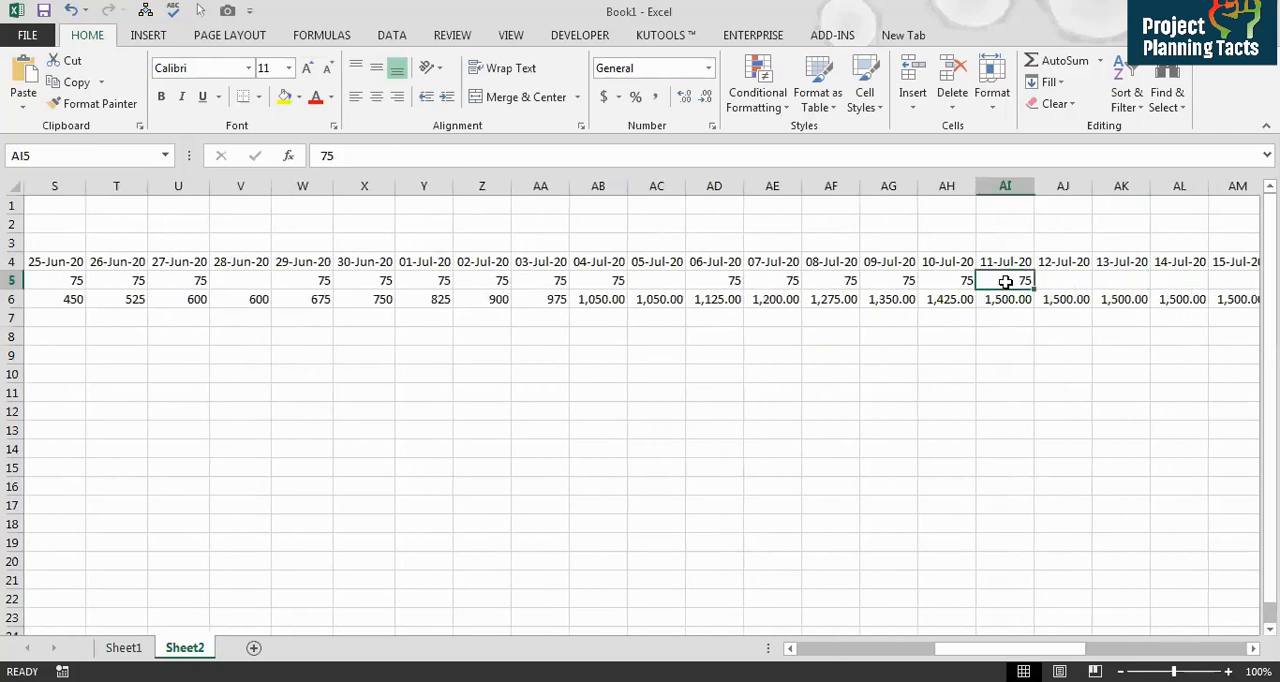
pyautogui.press('Down')
pyautogui.press('Left')
pyautogui.press('Left')
pyautogui.press('Left')
pyautogui.press('Left')
pyautogui.press('Left')
pyautogui.press('Left')
pyautogui.press('Left')
pyautogui.press('Left')
pyautogui.press('Left')
pyautogui.press('Left')
pyautogui.press('Left')
pyautogui.press('Left')
pyautogui.press('Left')
pyautogui.press('Left')
pyautogui.press('Left')
pyautogui.press('Left')
pyautogui.press('Left')
pyautogui.press('Left')
pyautogui.press('Left')
pyautogui.press('Left')
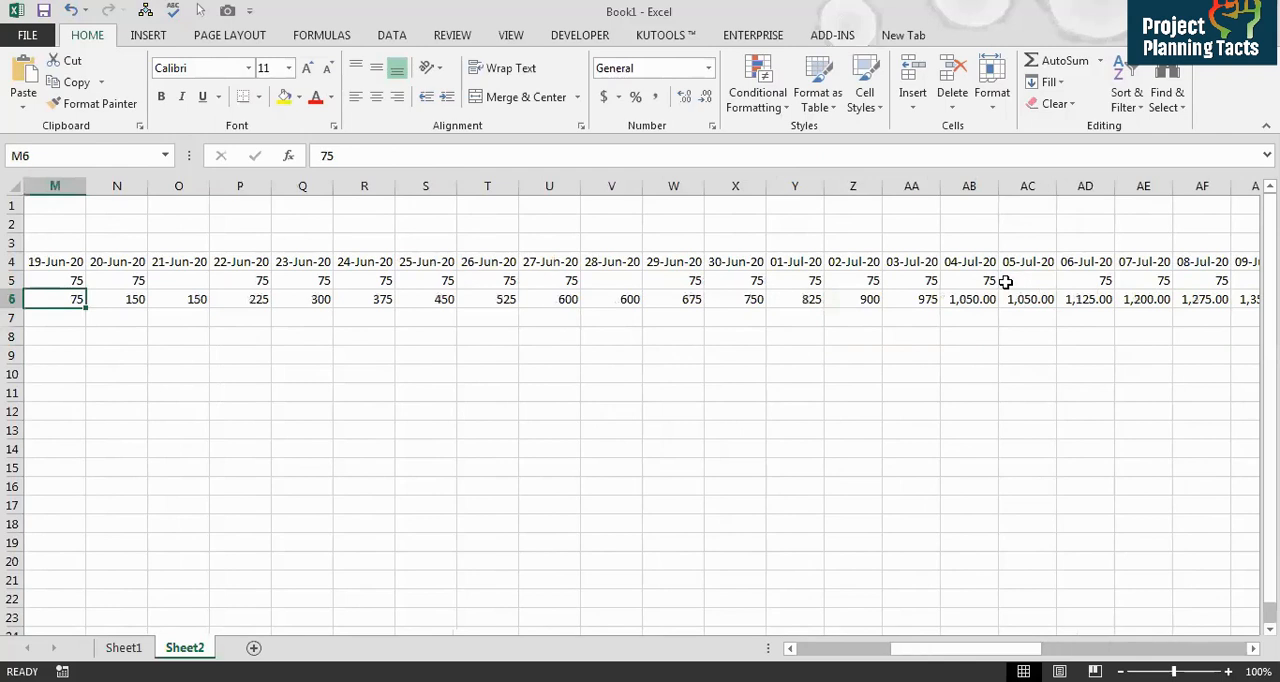
pyautogui.press('Up')
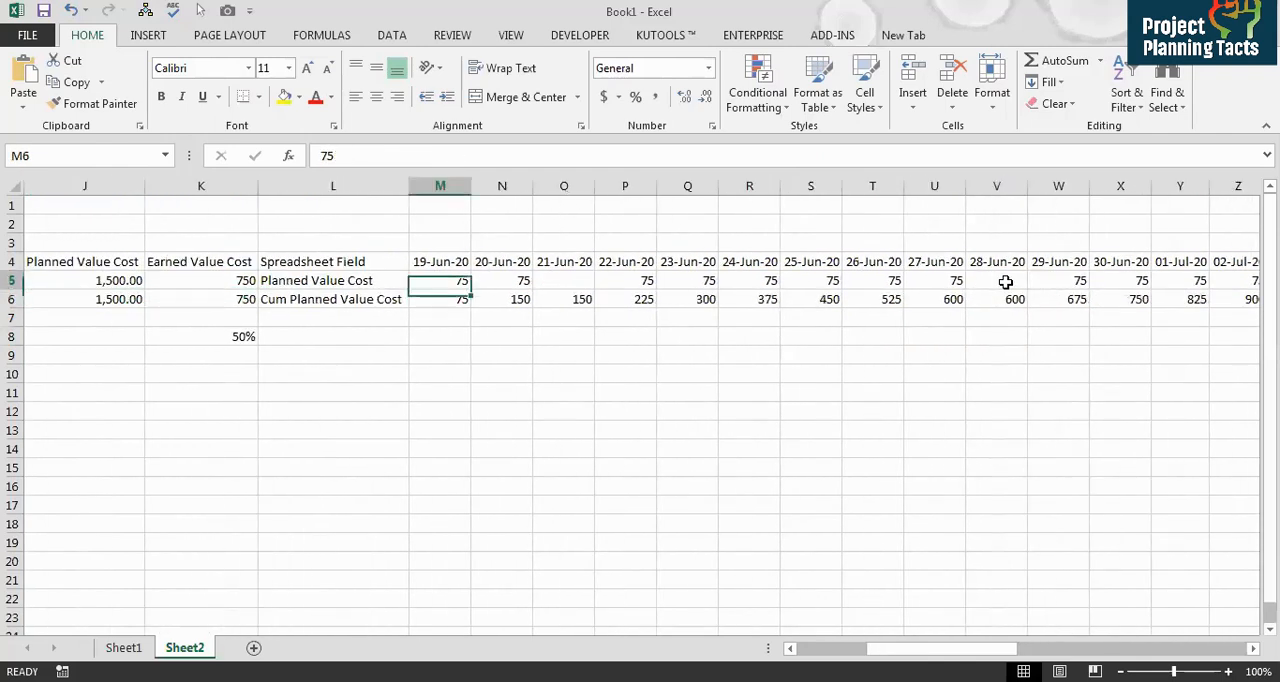
pyautogui.press('Right')
pyautogui.press('Down')
pyautogui.press('Down')
pyautogui.press('Down')
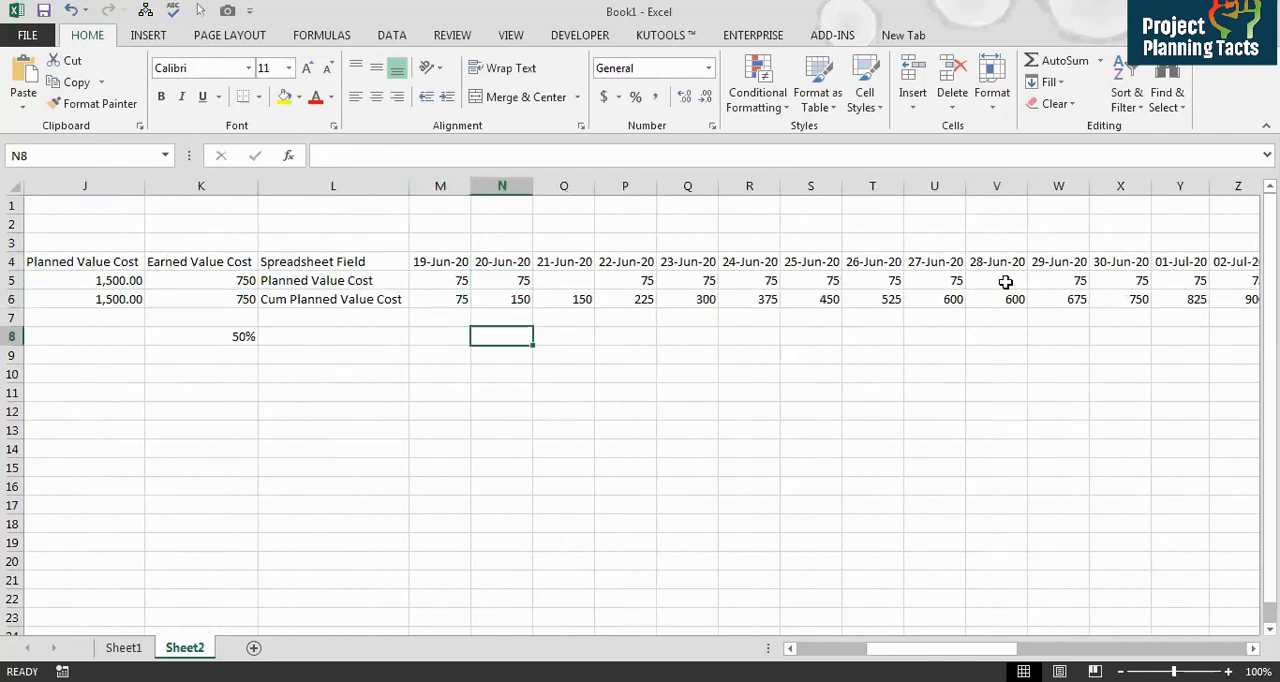
pyautogui.moveTo(447, 280); pyautogui.dragTo(506, 278)
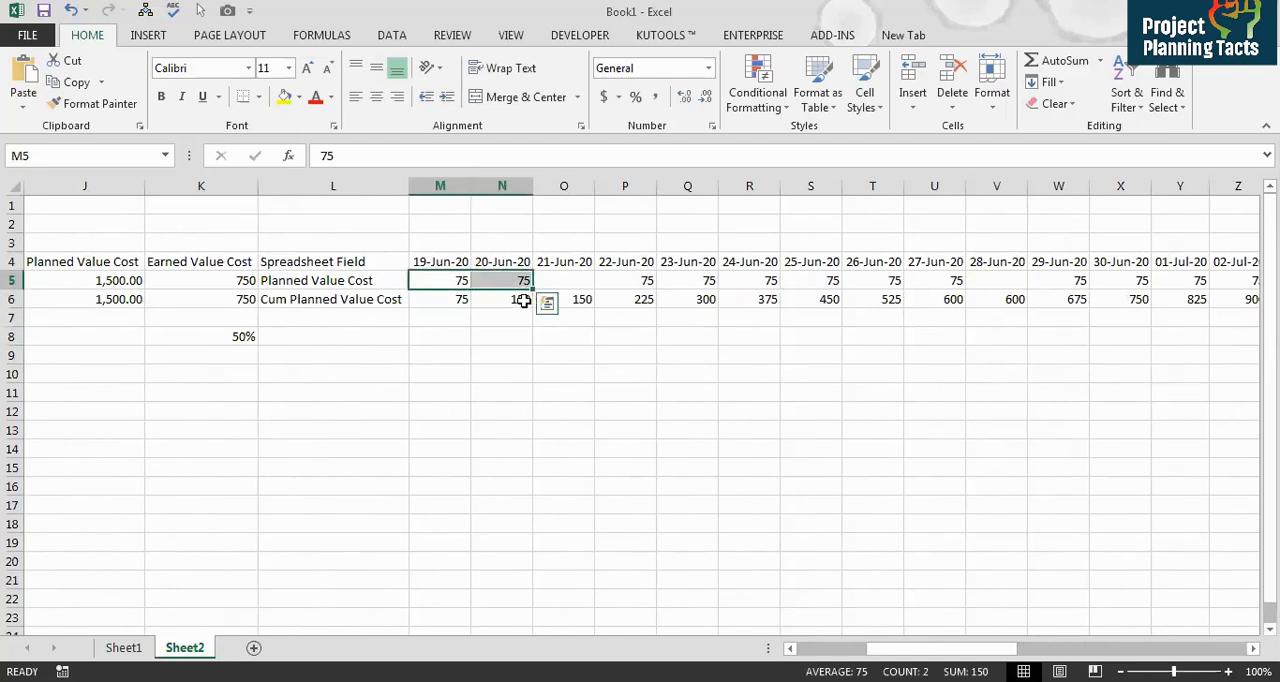
pyautogui.keyDown('shift'); pyautogui.click(648, 278); pyautogui.keyUp('shift')
pyautogui.click(642, 300)
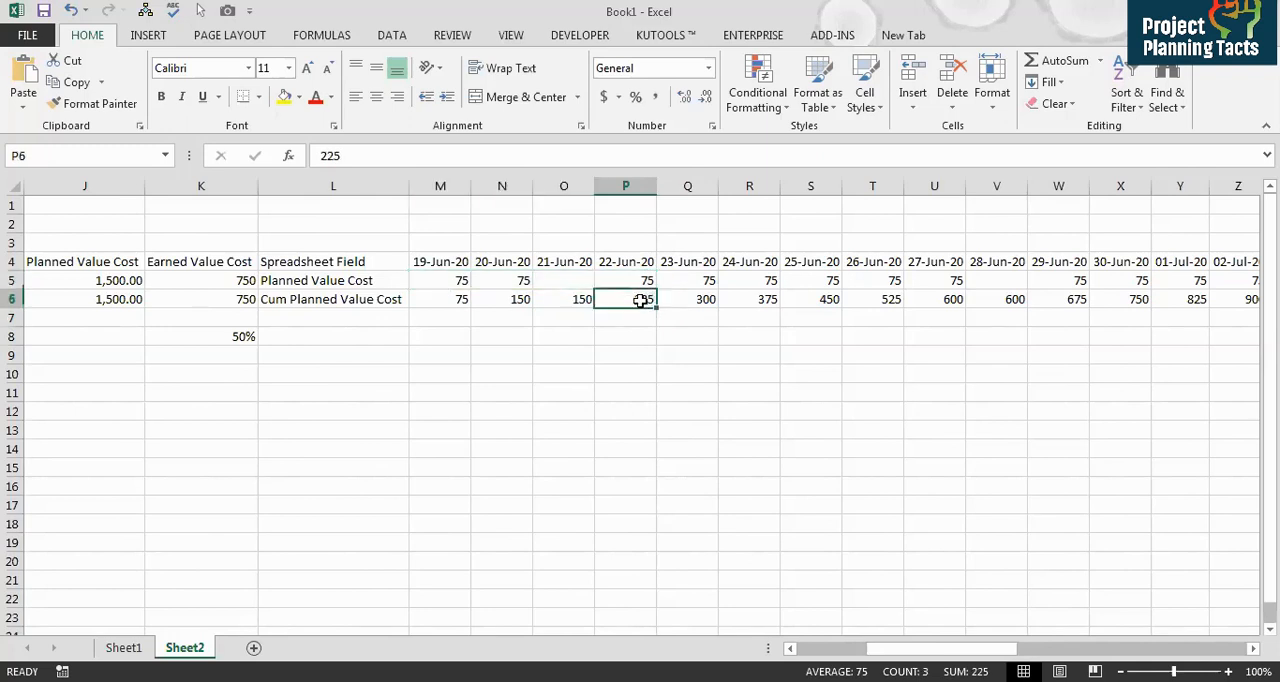
pyautogui.click(447, 278)
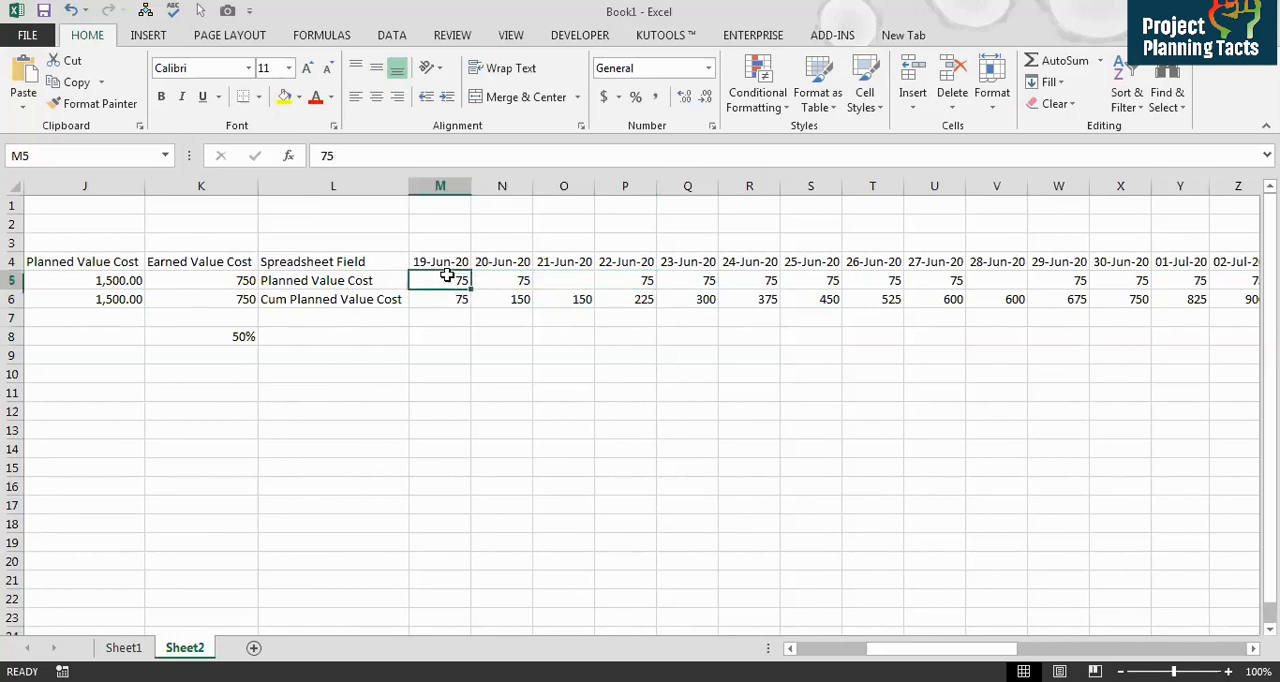
# Step: Enter a ratio formula in AI8 dividing the 11-Jul-20 cumulative planned value cost by another cell of the row
pyautogui.press('Right')
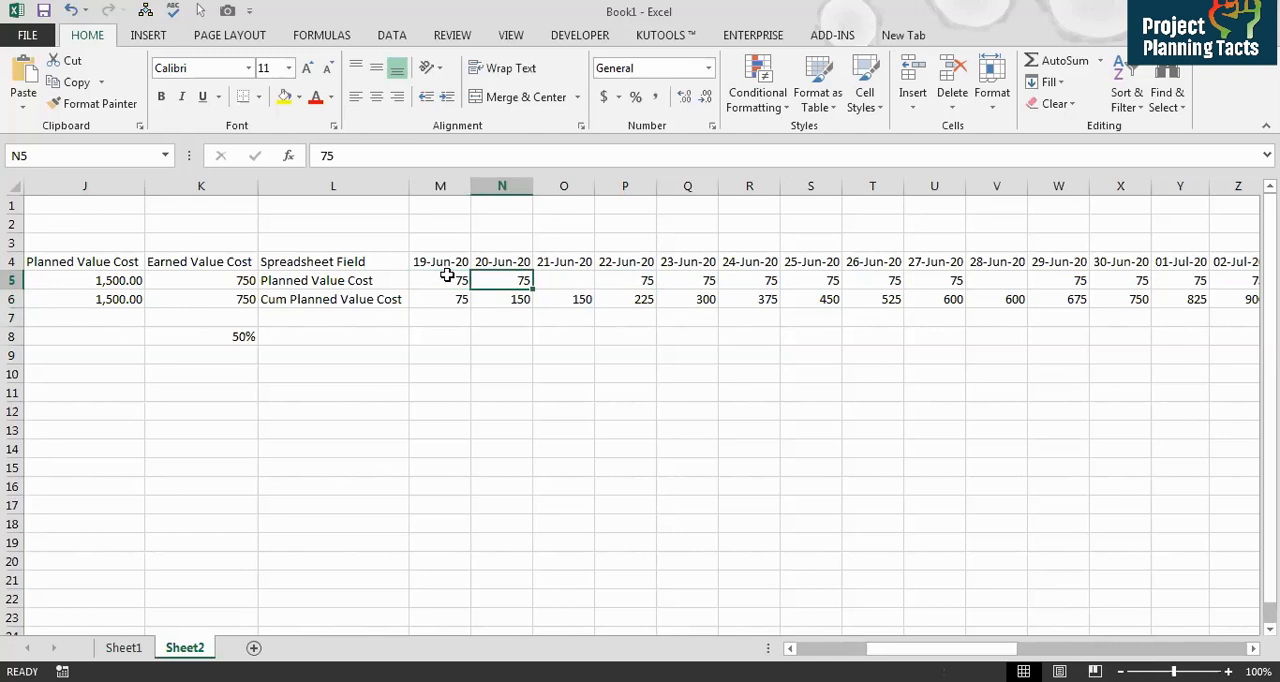
pyautogui.press('Right')
pyautogui.press('Right')
pyautogui.press('Right')
pyautogui.press('Right')
pyautogui.press('Right')
pyautogui.press('Right')
pyautogui.press('Right')
pyautogui.press('Right')
pyautogui.press('Right')
pyautogui.press('Right')
pyautogui.press('Right')
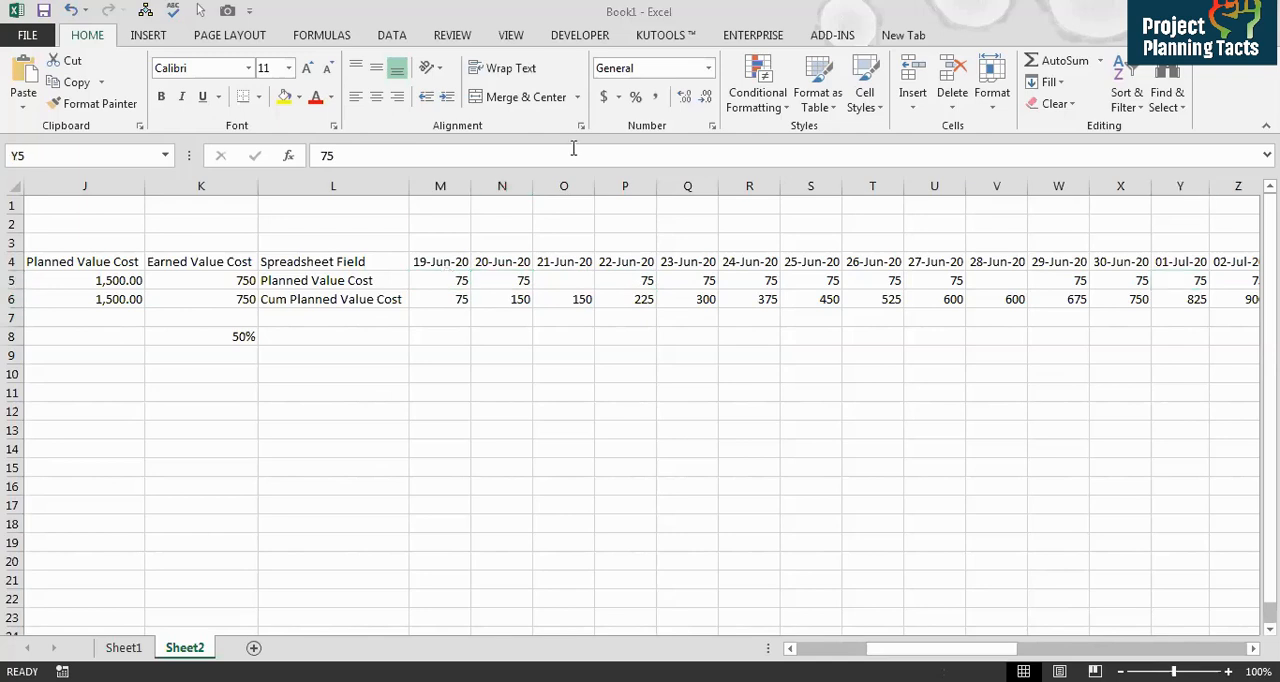
pyautogui.press('Right')
pyautogui.press('Right')
pyautogui.press('Right')
pyautogui.press('Right')
pyautogui.press('Right')
pyautogui.press('Right')
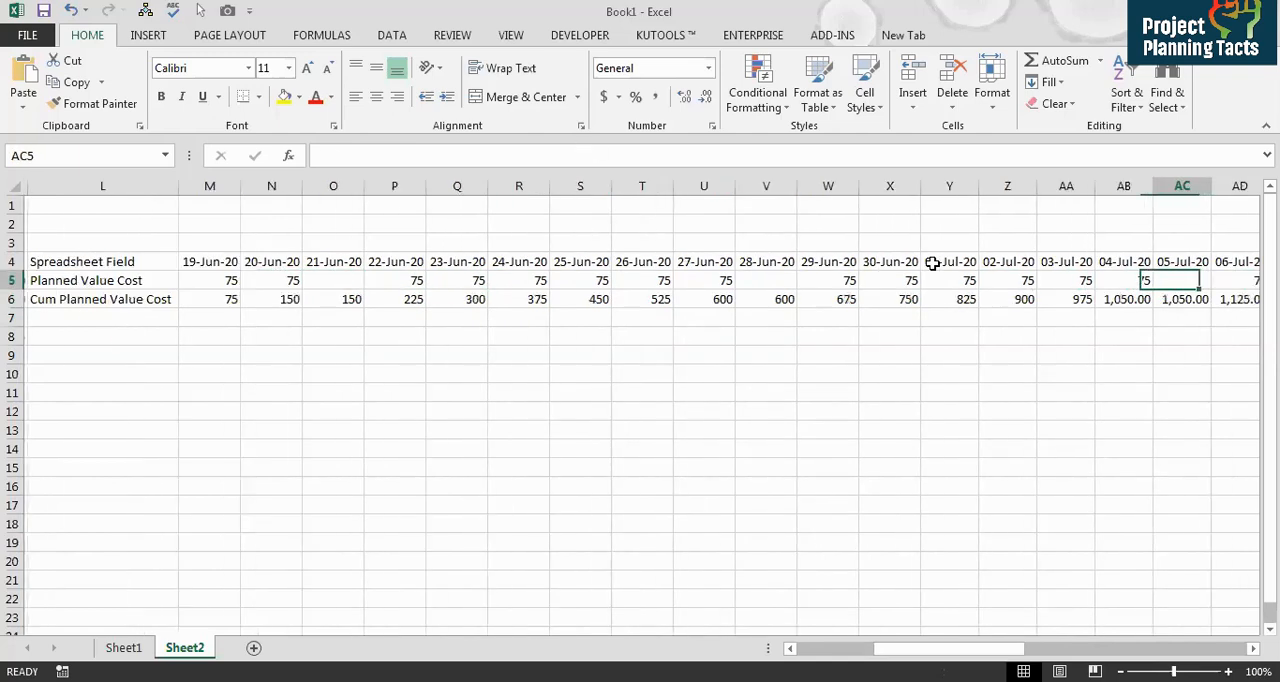
pyautogui.press('Left')
pyautogui.press('Left')
pyautogui.press('Right')
pyautogui.press('Right')
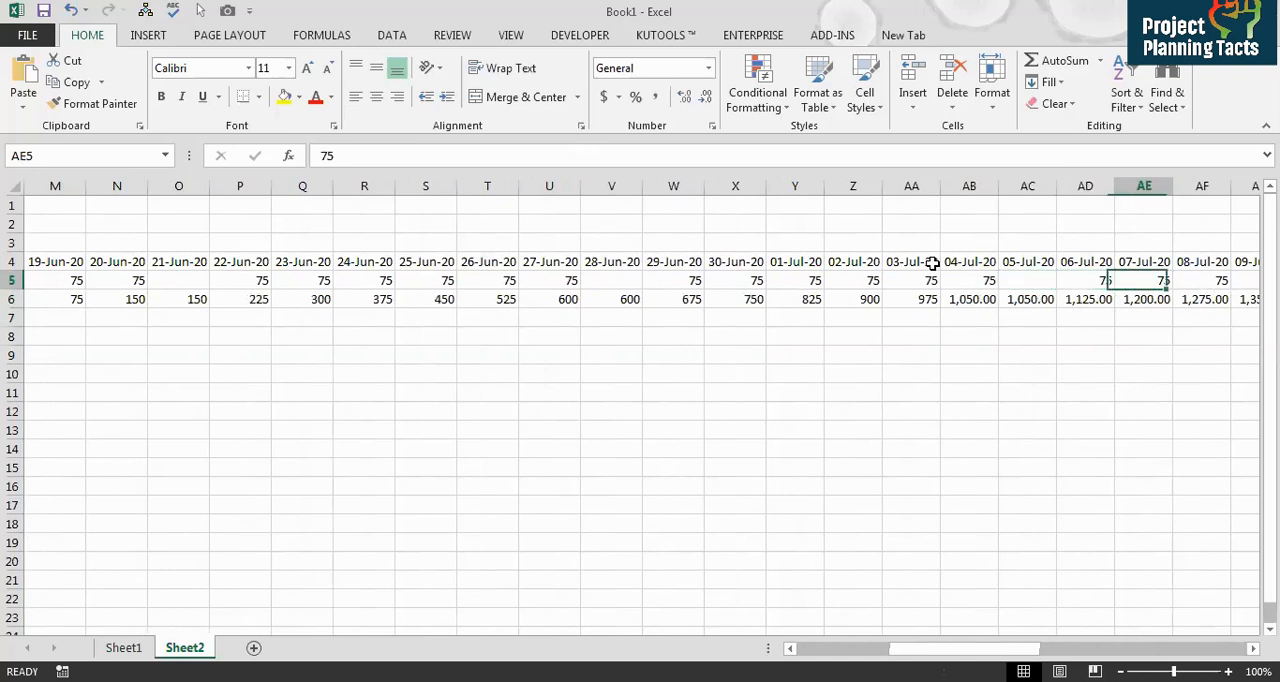
pyautogui.press('Right')
pyautogui.press('Right')
pyautogui.press('Right')
pyautogui.press('Right')
pyautogui.press('Right')
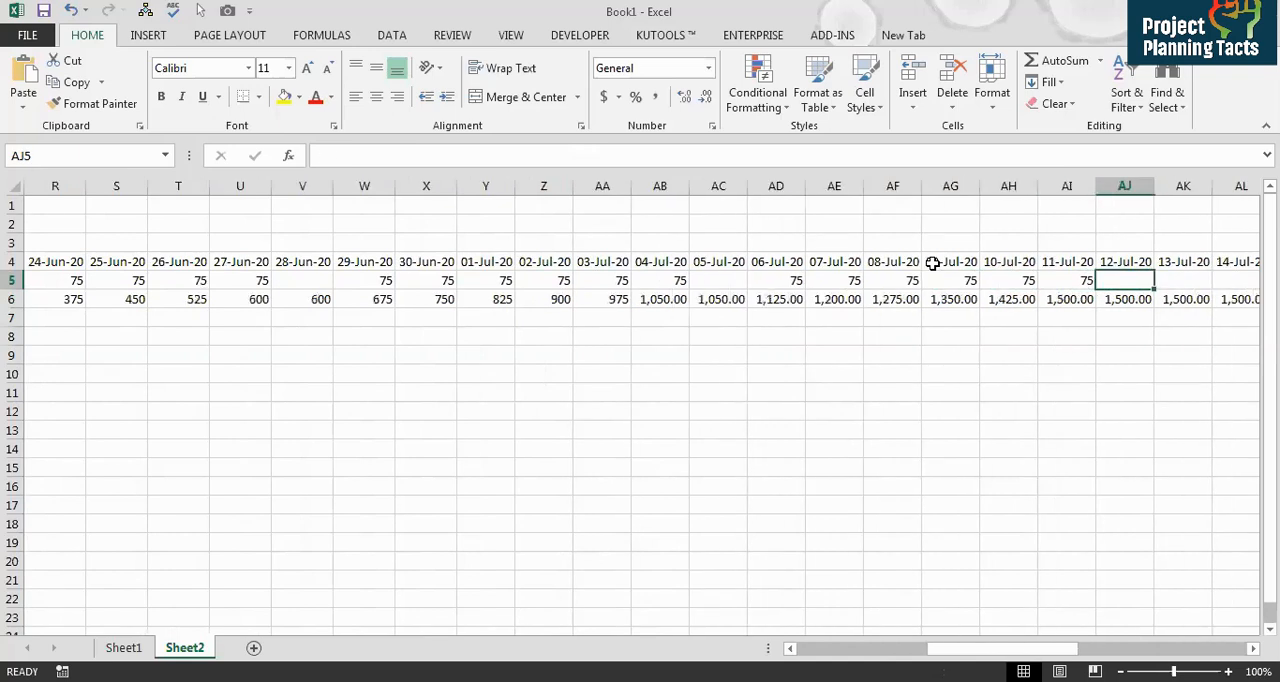
pyautogui.press('Left')
pyautogui.press('Down')
pyautogui.press('Down')
pyautogui.press('Down')
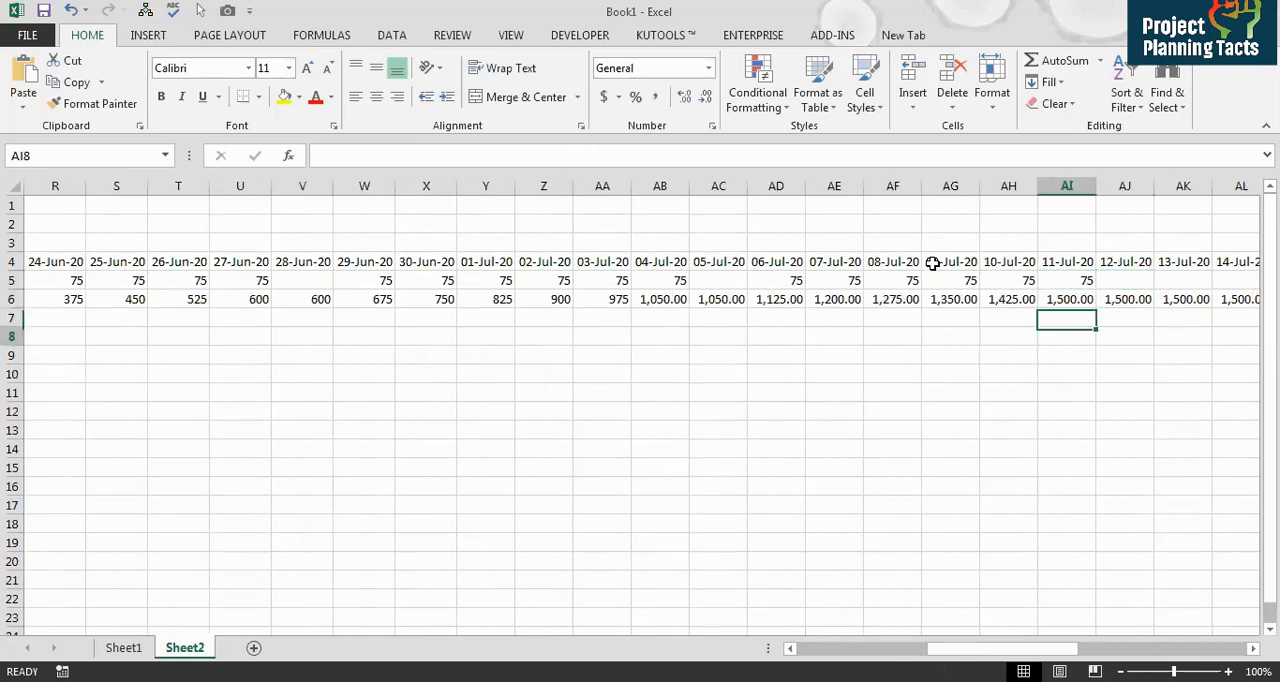
pyautogui.write('=')
pyautogui.press('Up')
pyautogui.press('Up')
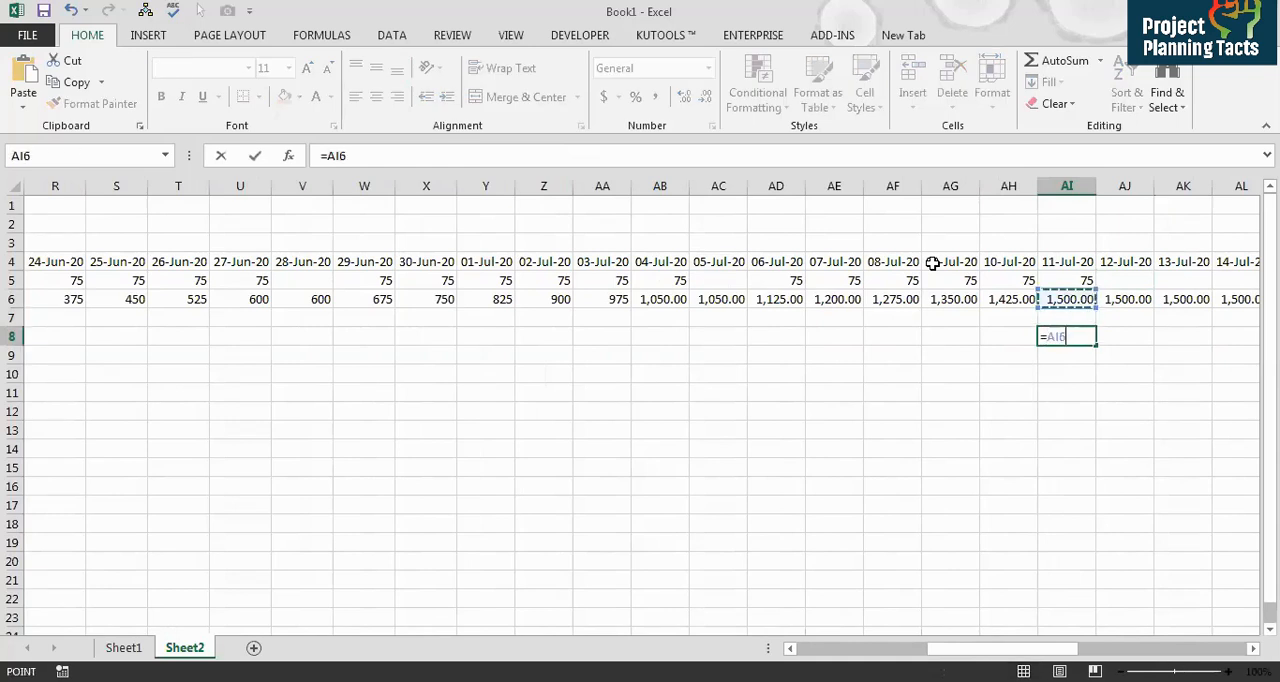
pyautogui.write('/')
pyautogui.press('Up')
pyautogui.press('Up')
pyautogui.press('Home')
pyautogui.press('Right')
pyautogui.press('Right')
pyautogui.press('Right')
pyautogui.press('Right')
pyautogui.press('Right')
pyautogui.press('Right')
pyautogui.press('Right')
pyautogui.press('Right')
pyautogui.press('Return')
pyautogui.press('Up')
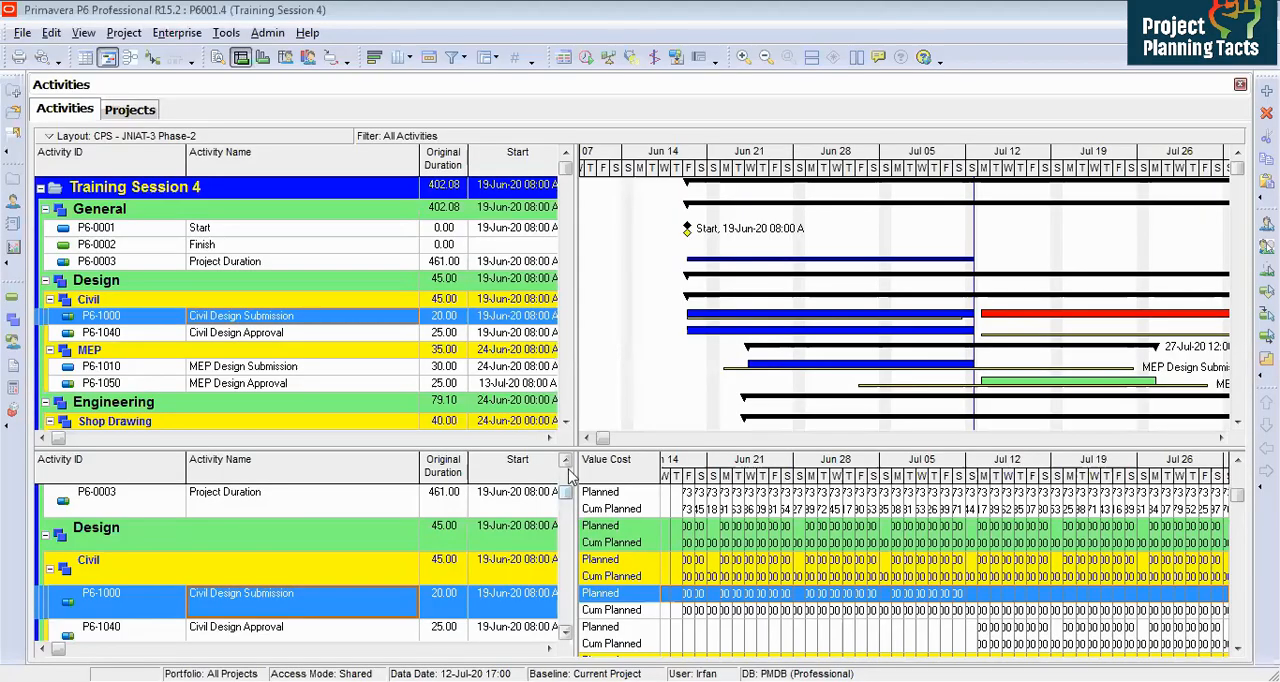
# Step: Add the time-interval Earned Value Cost and the cumulative Cum Earned Value Cost to the lower pane's timescaled spreadsheet fields
pyautogui.scroll(3, 570, 478)
pyautogui.click(45, 537)
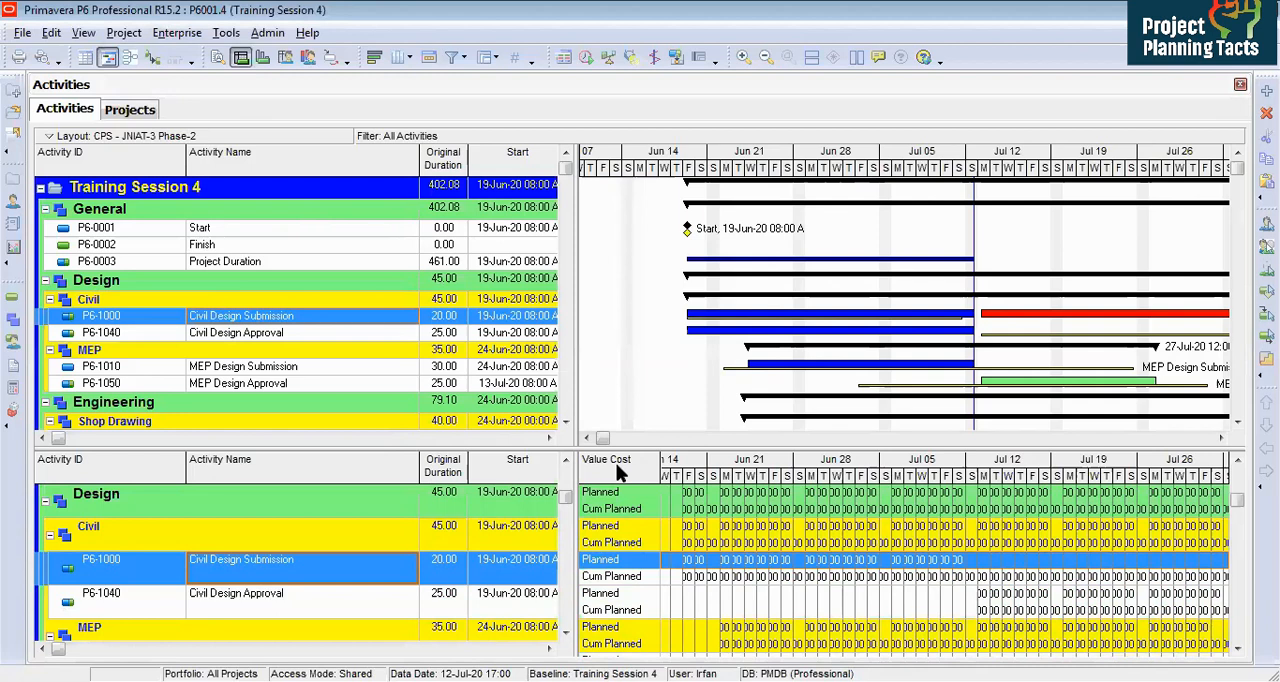
pyautogui.rightClick(617, 473)
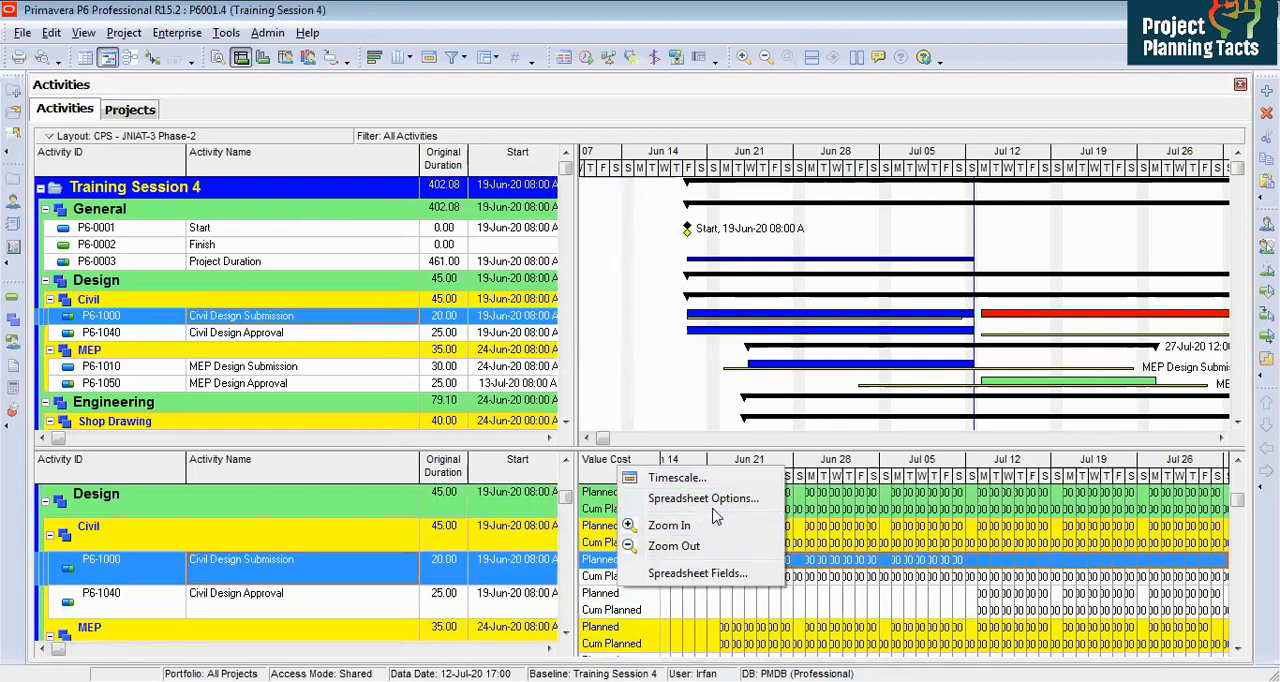
pyautogui.click(695, 573)
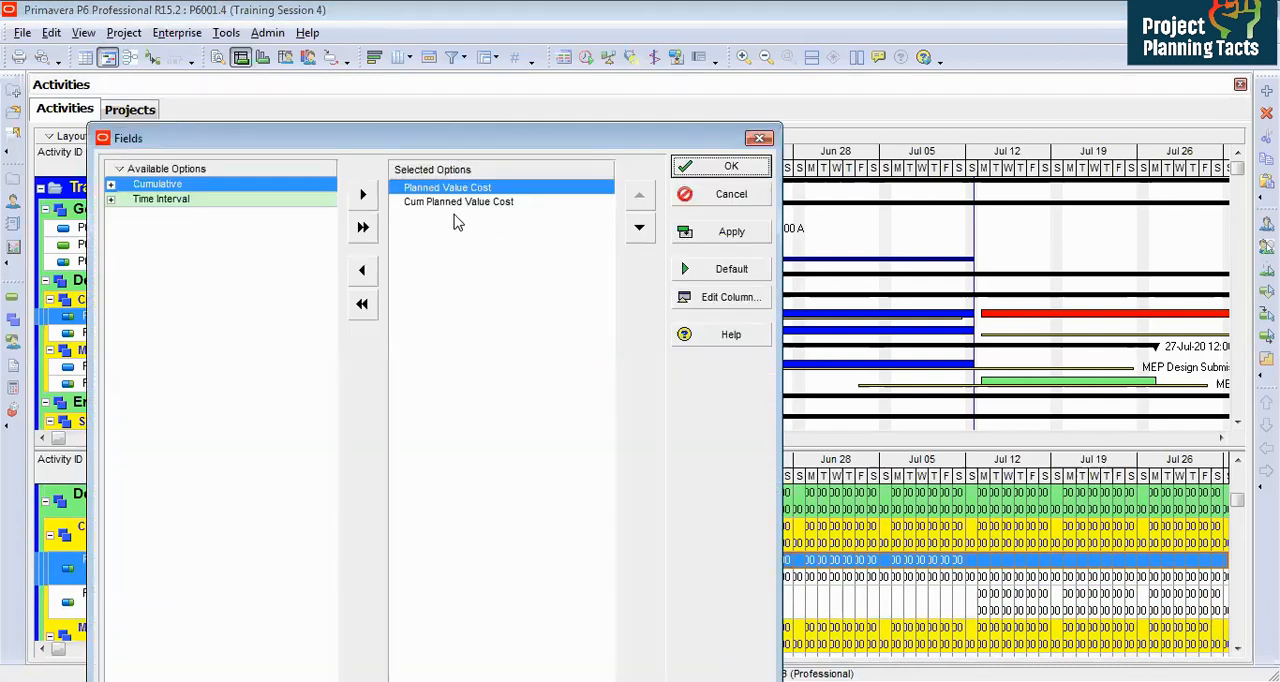
pyautogui.click(111, 201)
pyautogui.click(125, 229)
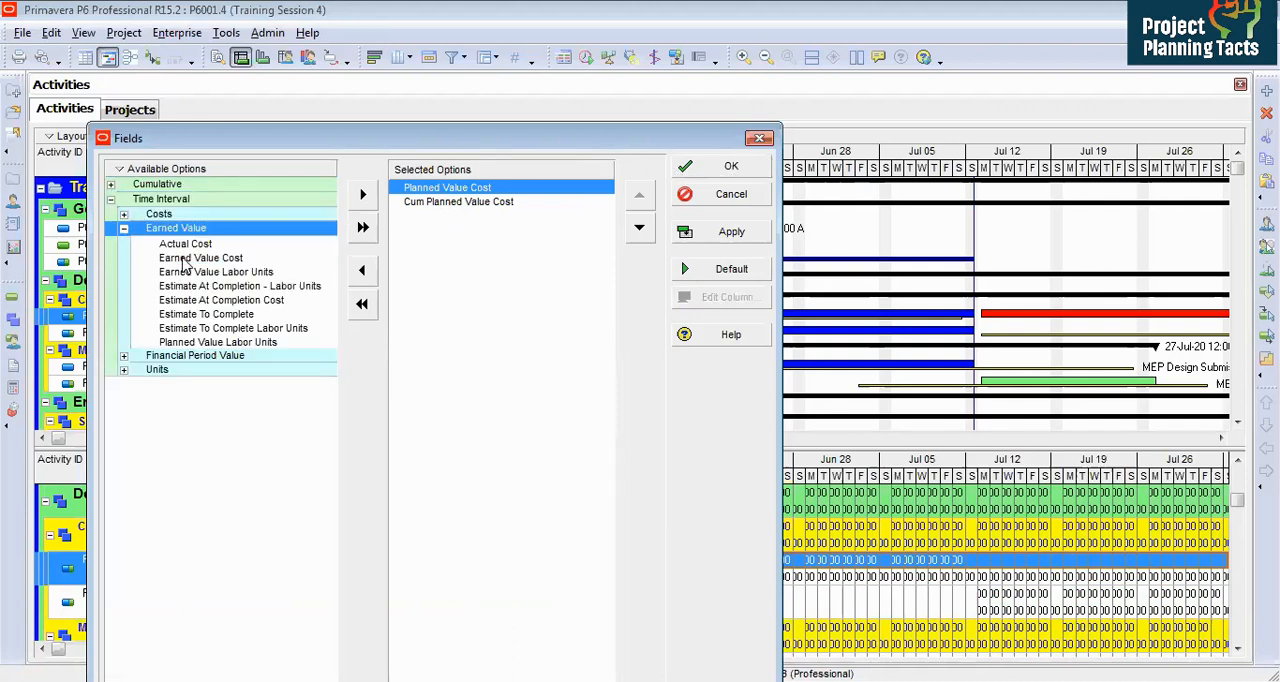
pyautogui.doubleClick(185, 259)
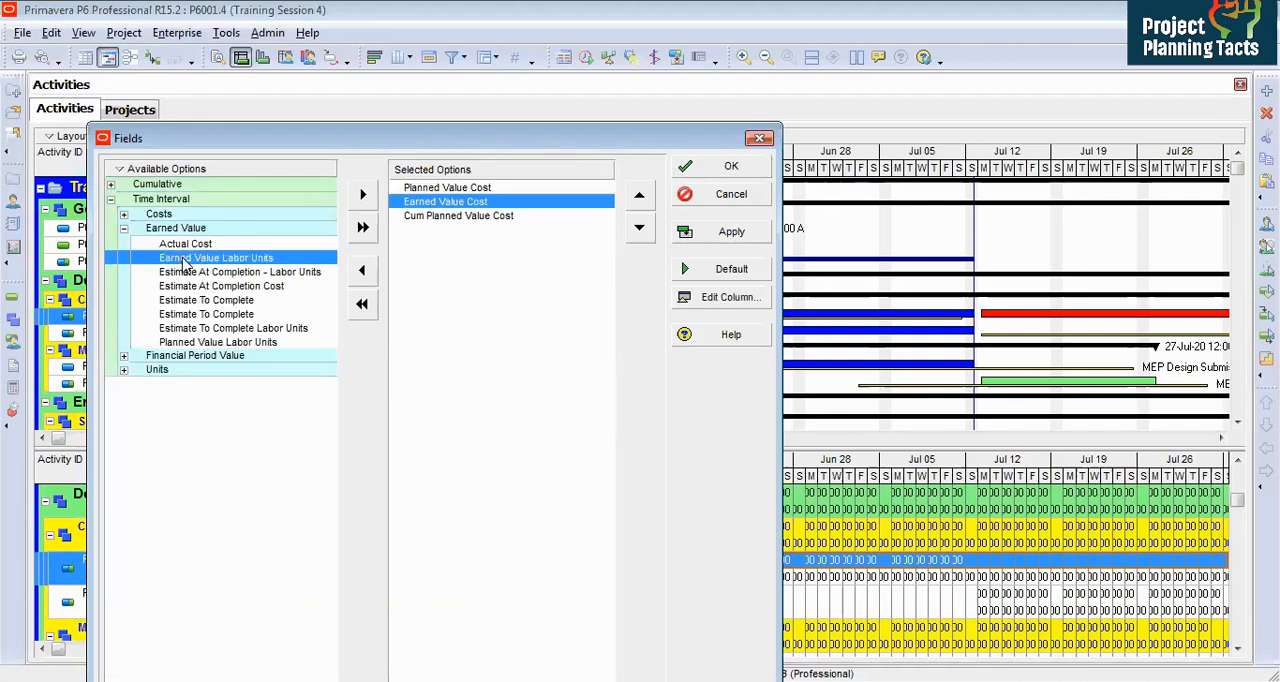
pyautogui.click(639, 227)
pyautogui.click(111, 186)
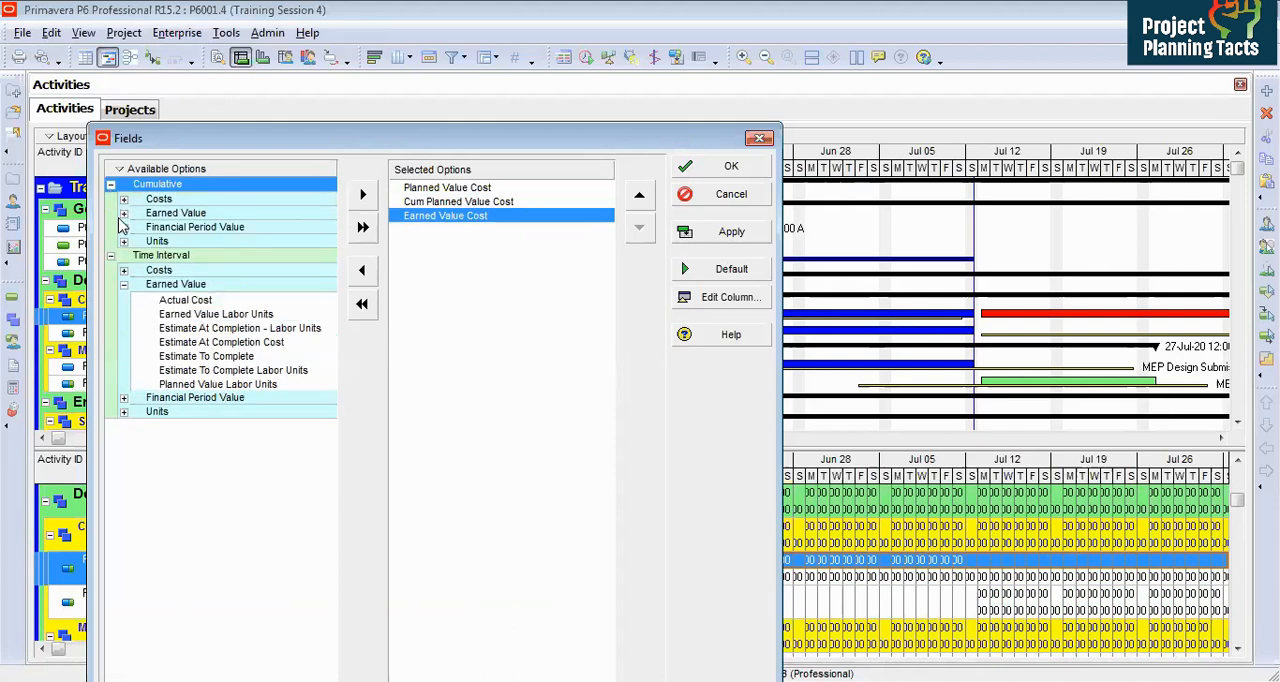
pyautogui.click(123, 214)
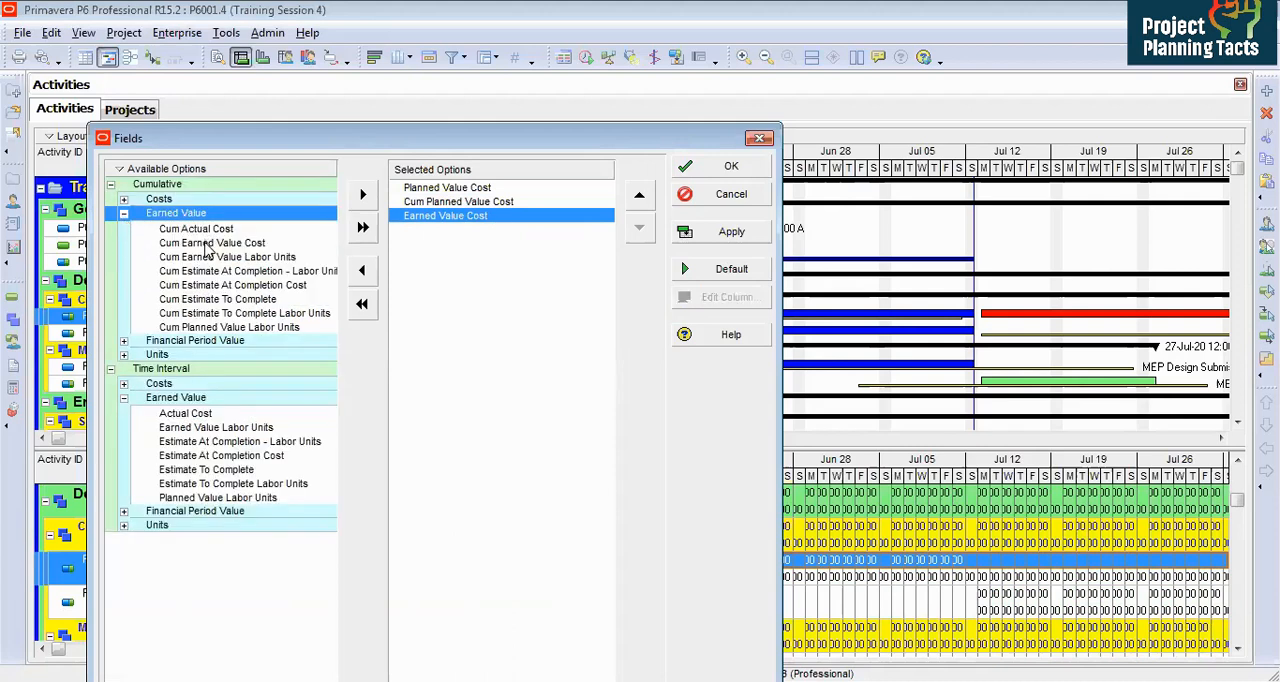
pyautogui.doubleClick(205, 244)
pyautogui.click(506, 229)
pyautogui.click(688, 167)
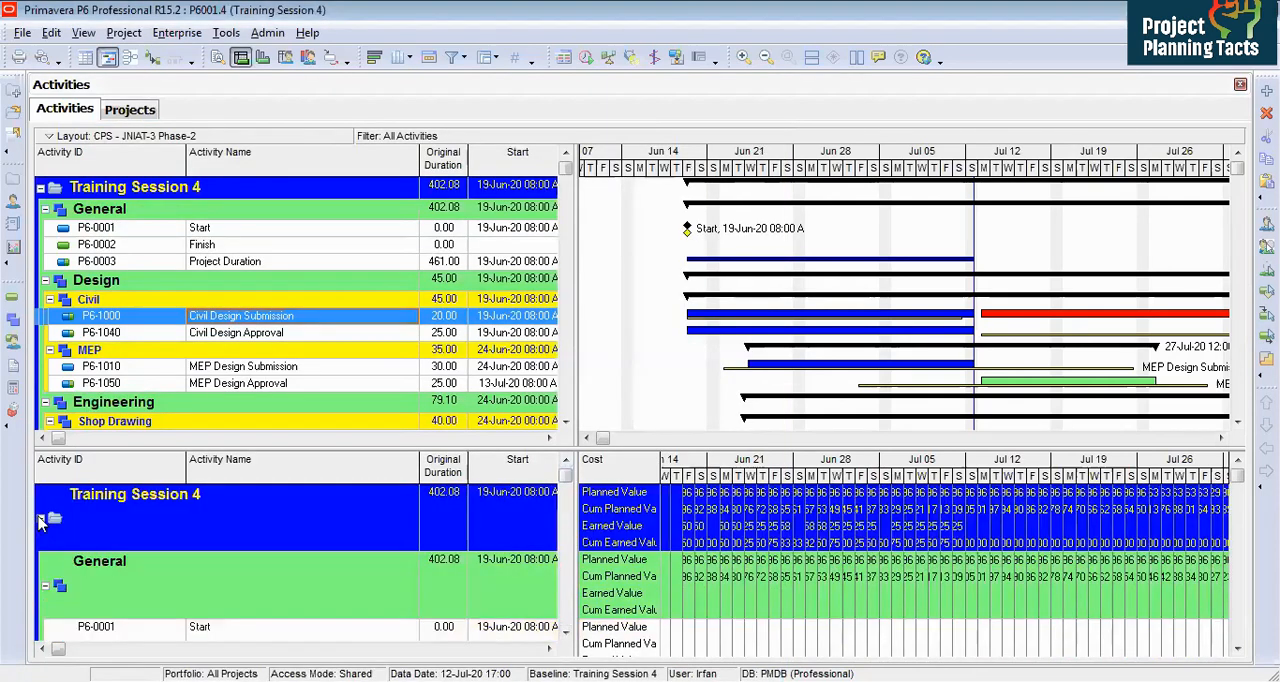
# Step: Collapse the project to its summary row, paste it into cell A2 of a new Excel workbook and autofit column K
pyautogui.click(41, 520)
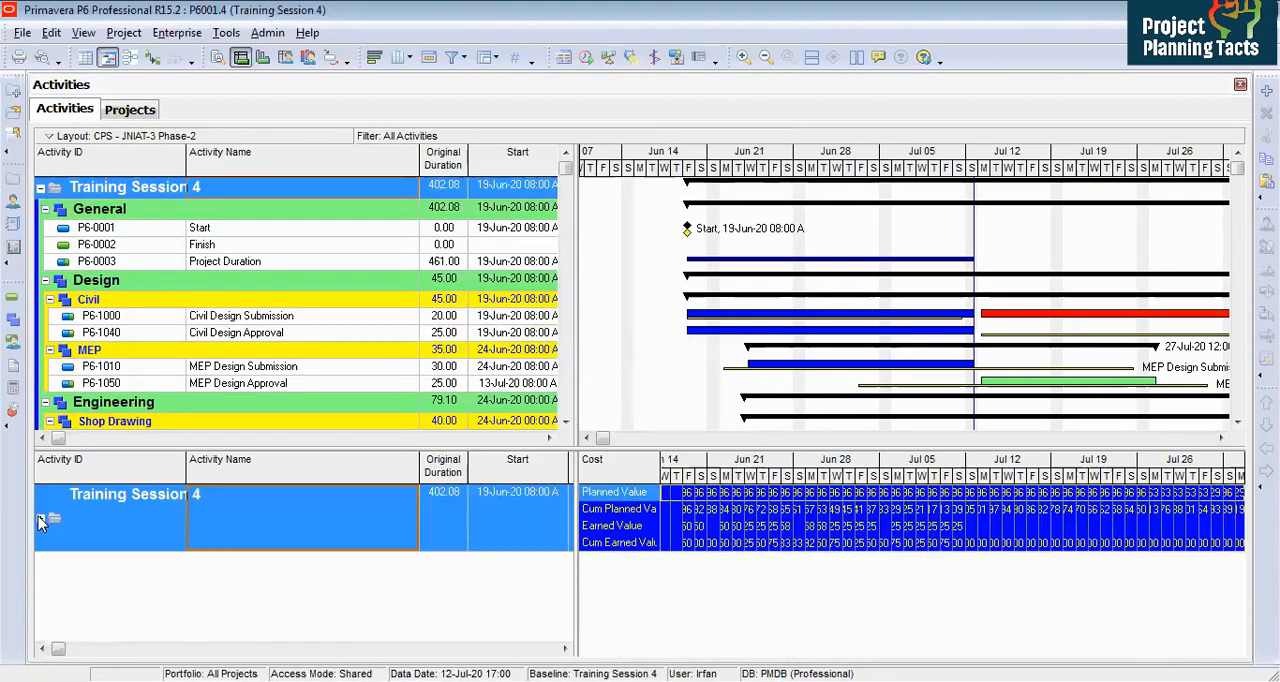
pyautogui.doubleClick(181, 518)
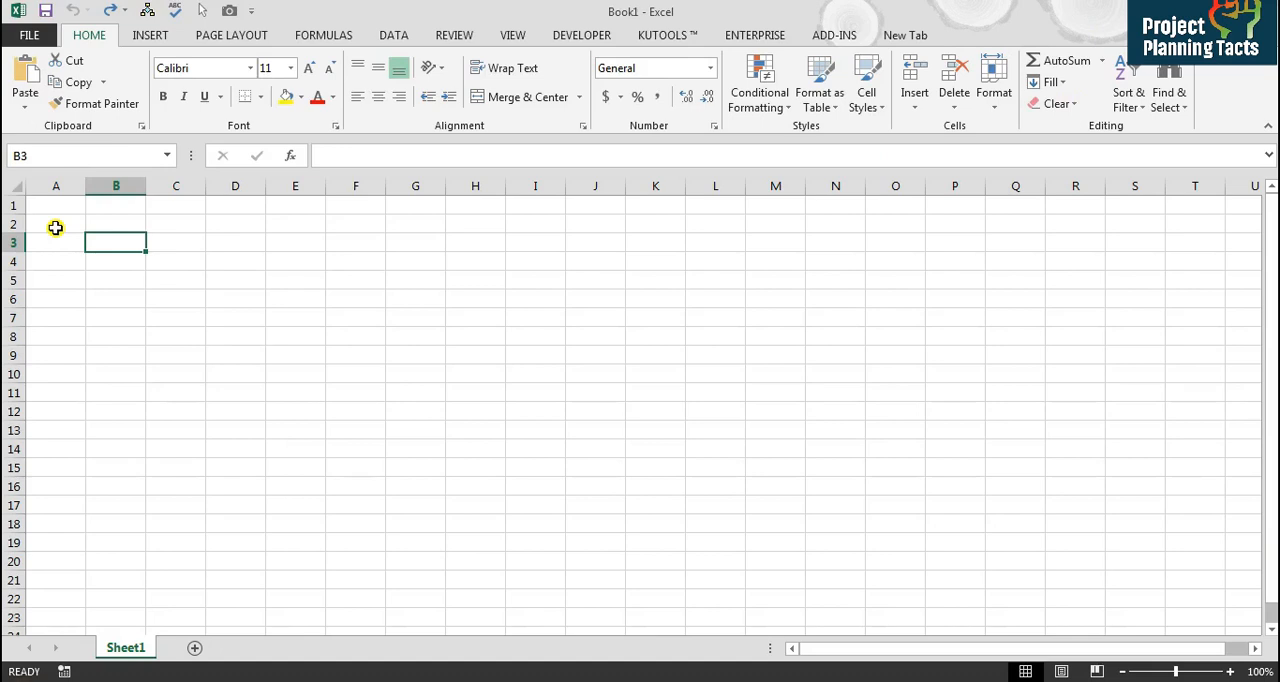
pyautogui.click(55, 228)
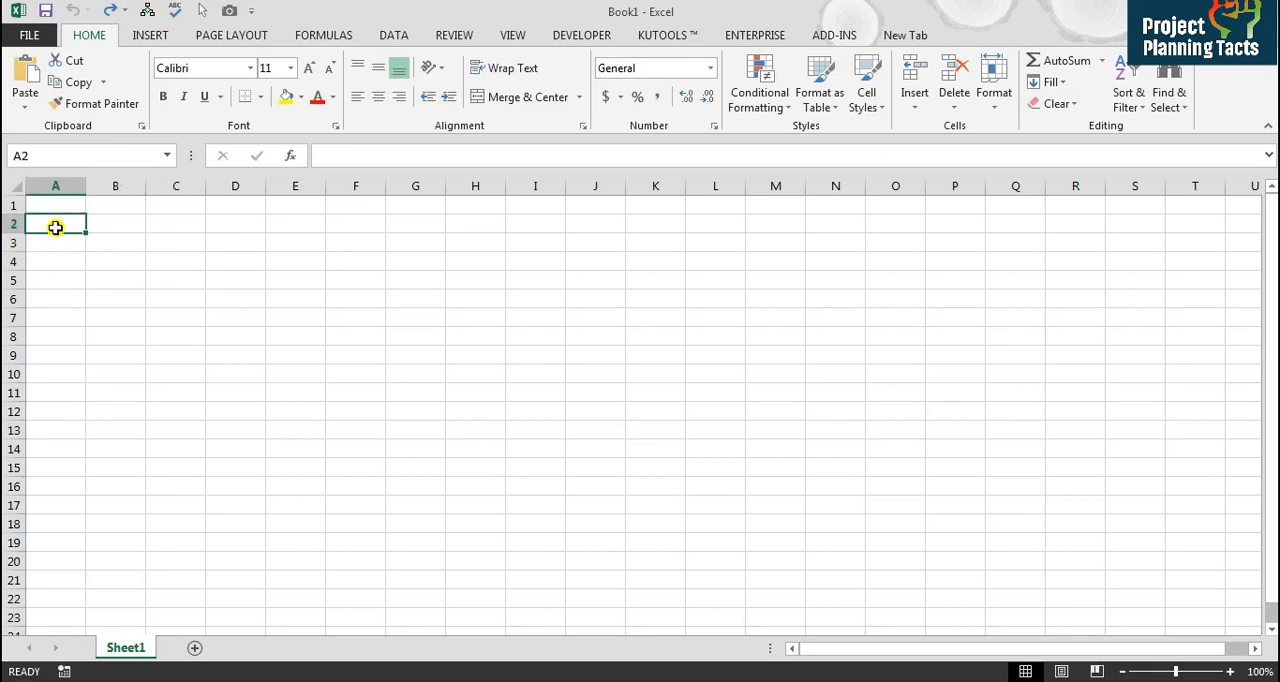
pyautogui.hotkey('ctrl', 'v')
pyautogui.moveTo(655, 224); pyautogui.dragTo(655, 318)
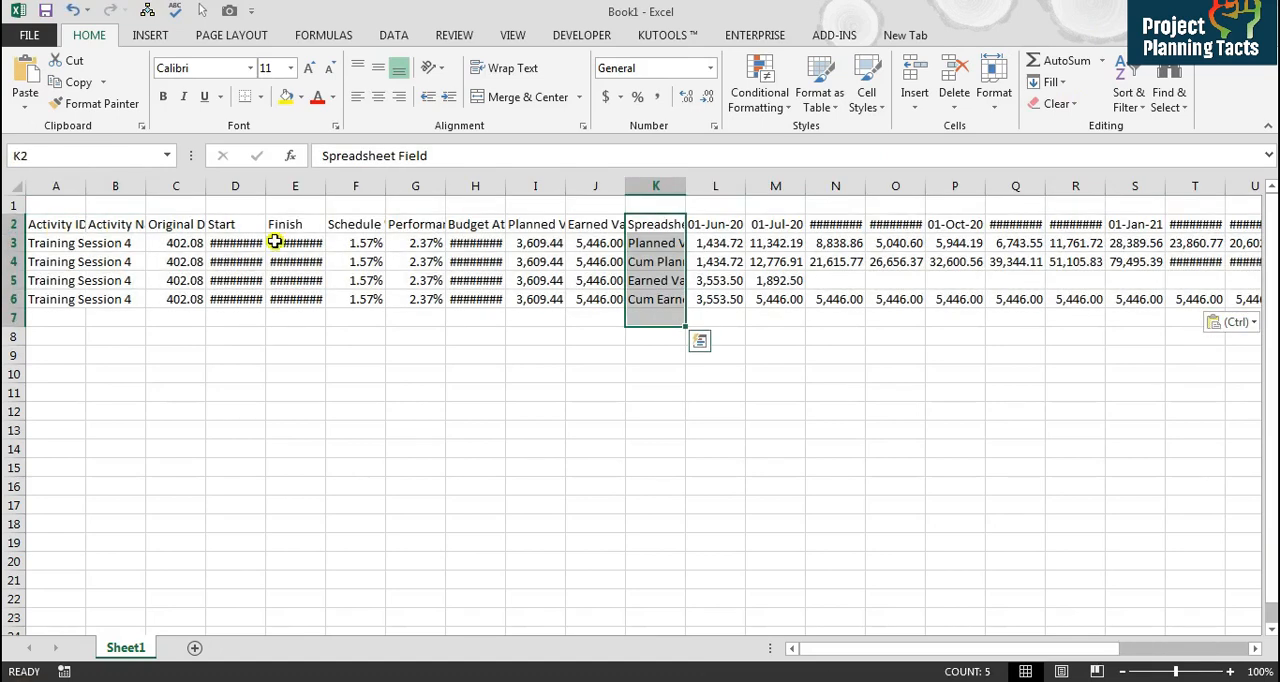
pyautogui.doubleClick(686, 190)
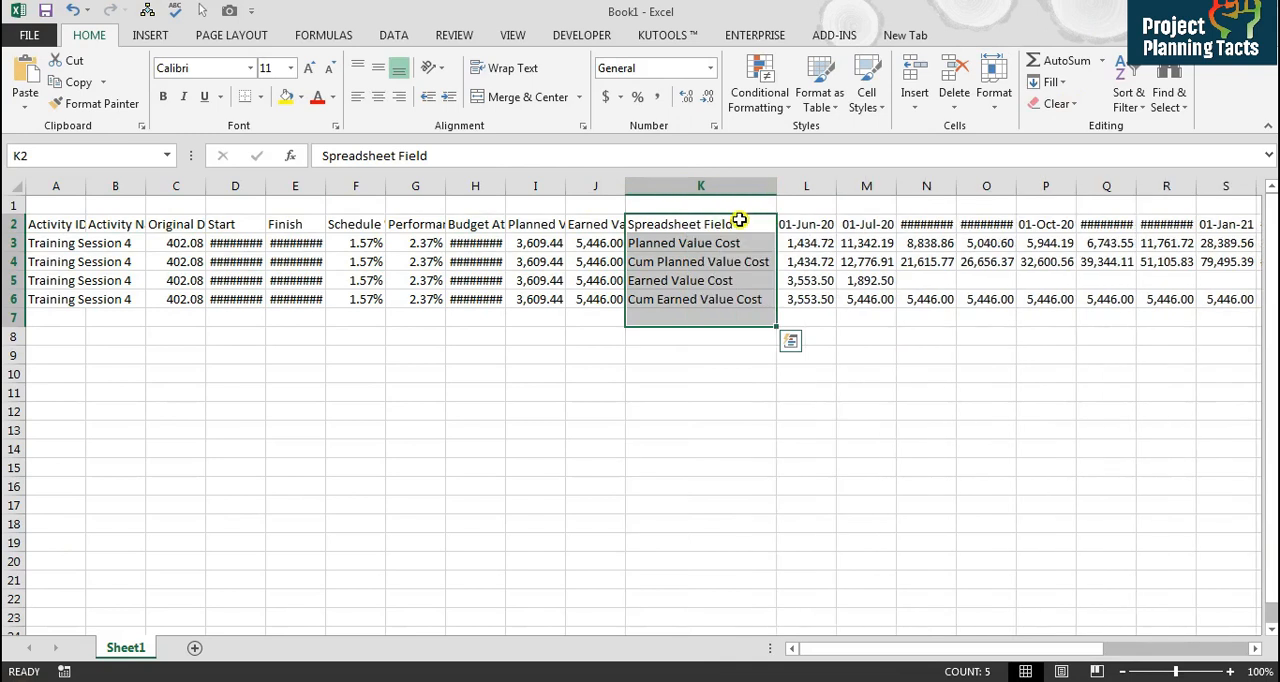
# Step: Autofit the widths of the monthly date columns from L onward
pyautogui.click(707, 243)
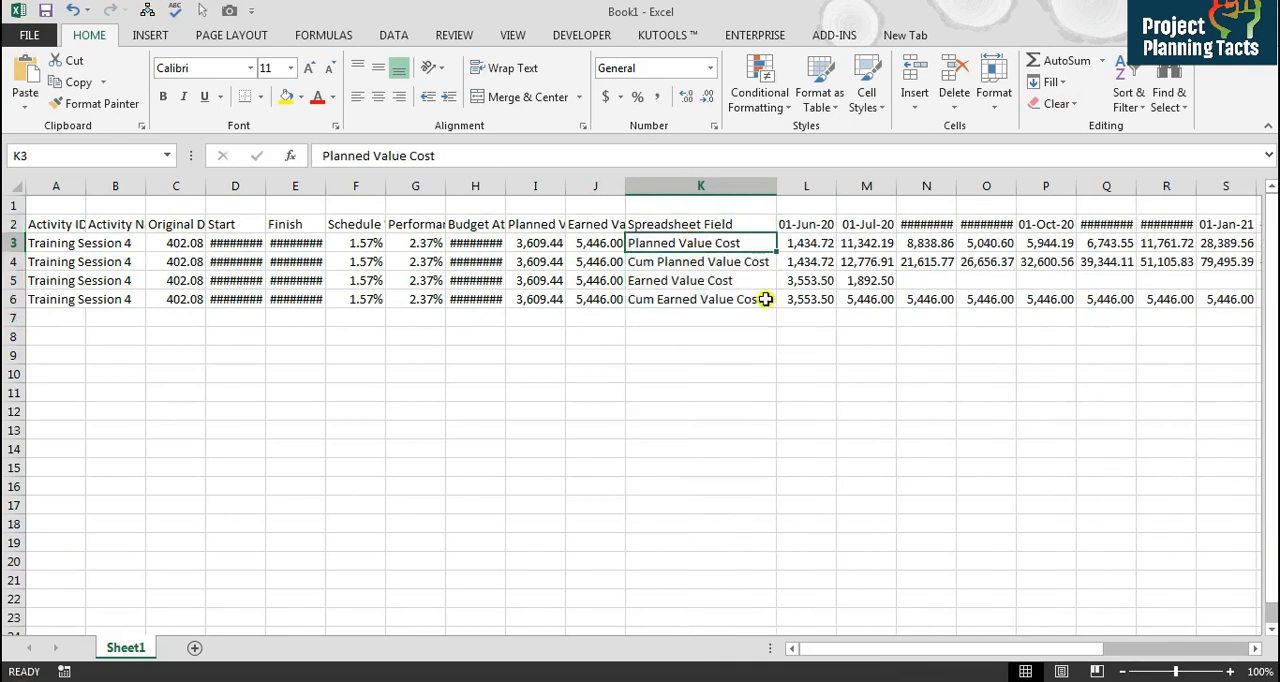
pyautogui.press('Down')
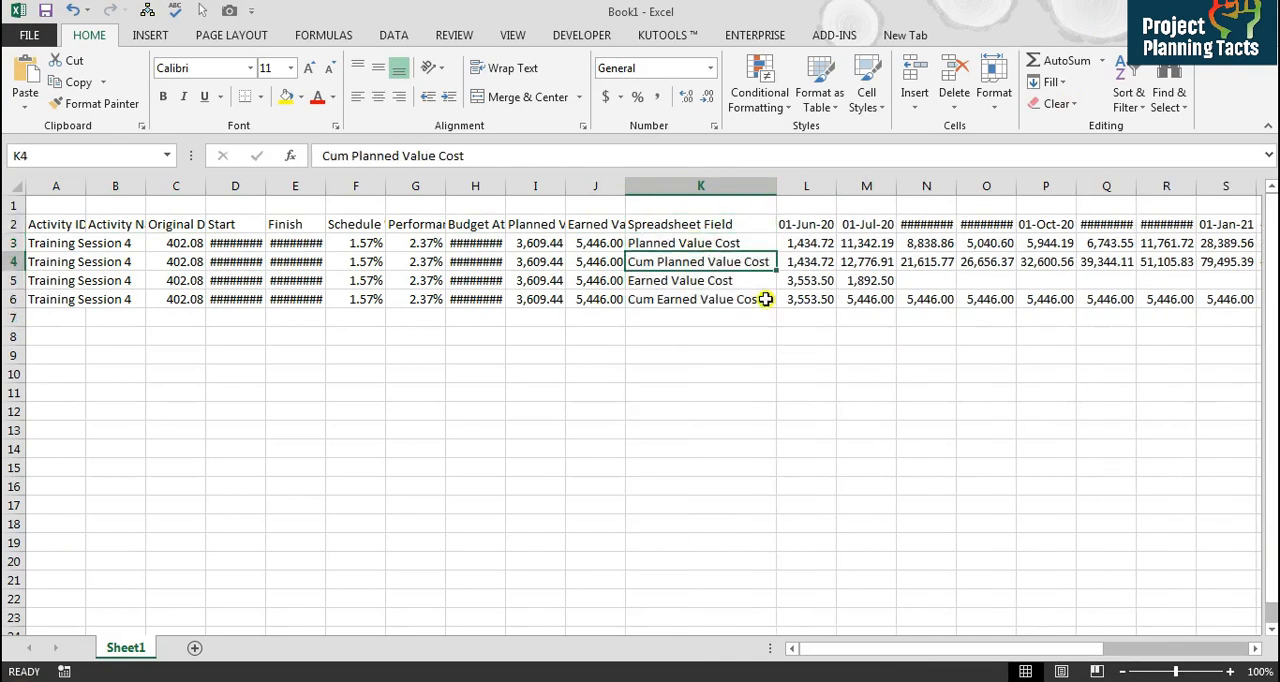
pyautogui.press('Down')
pyautogui.press('Down')
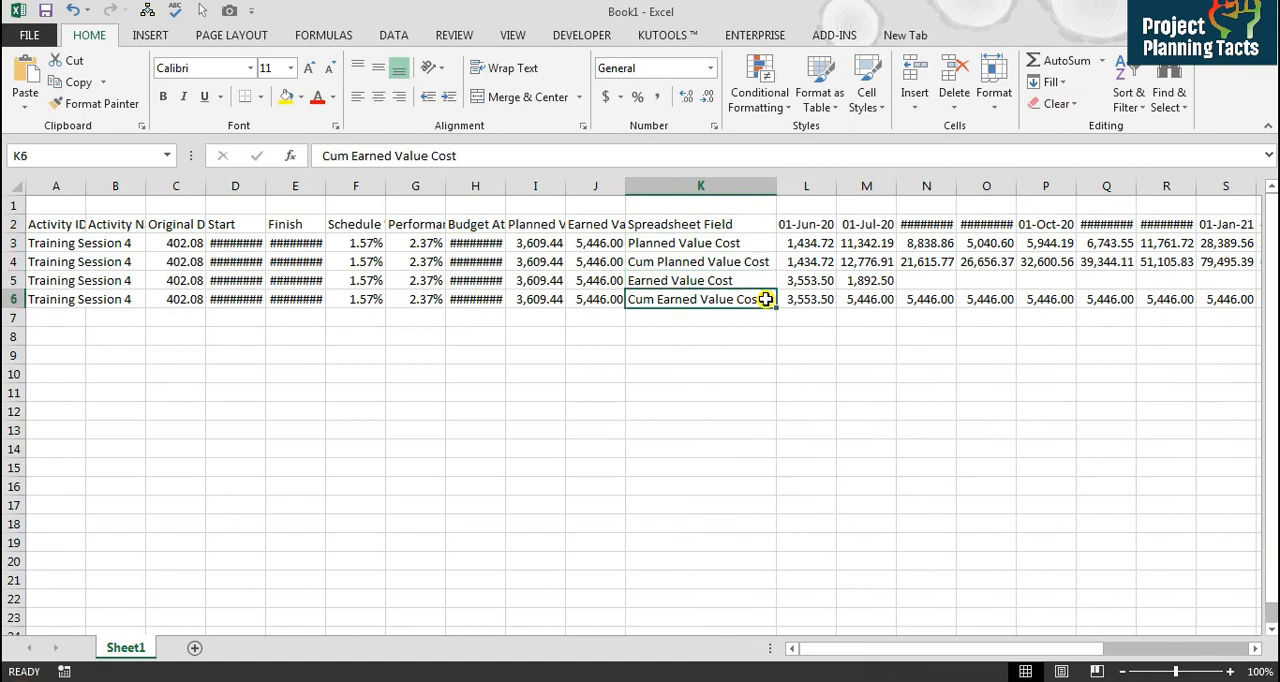
pyautogui.press('Right')
pyautogui.press('Up')
pyautogui.press('Up')
pyautogui.press('Up')
pyautogui.press('Up')
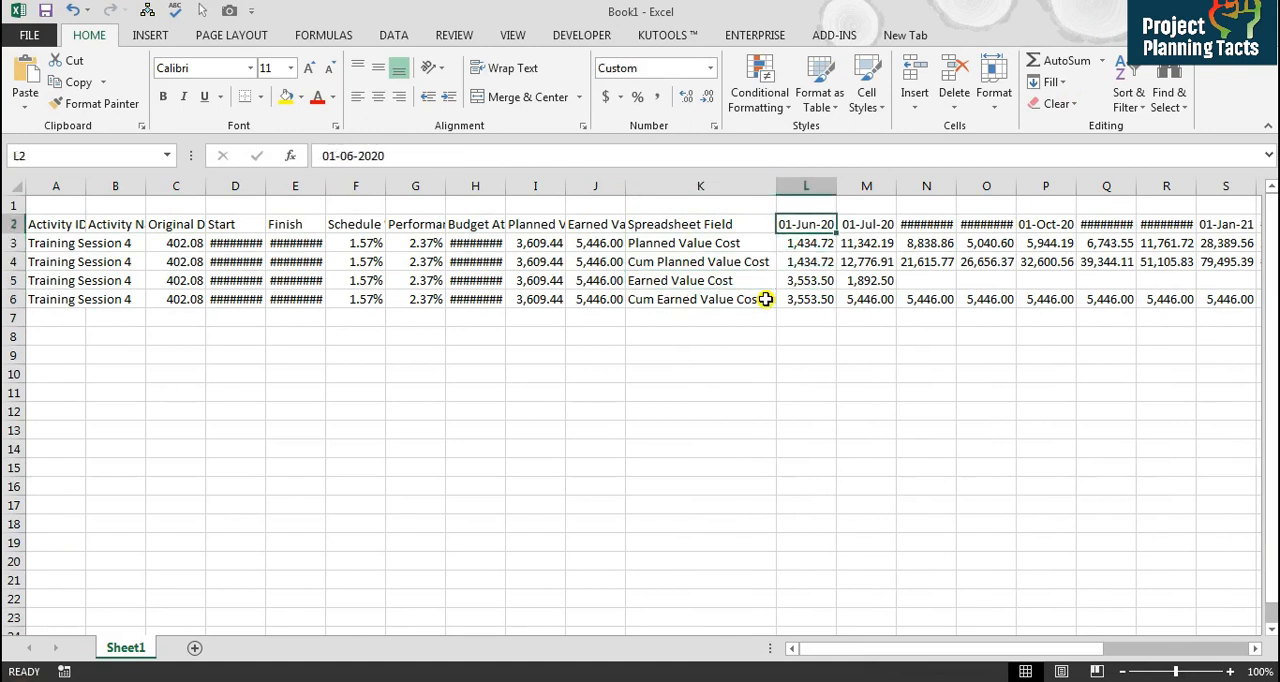
pyautogui.hotkey('ctrl', 'shift', 'Right')
pyautogui.hotkey('alt', 'h')
pyautogui.press('o')
pyautogui.press('i')
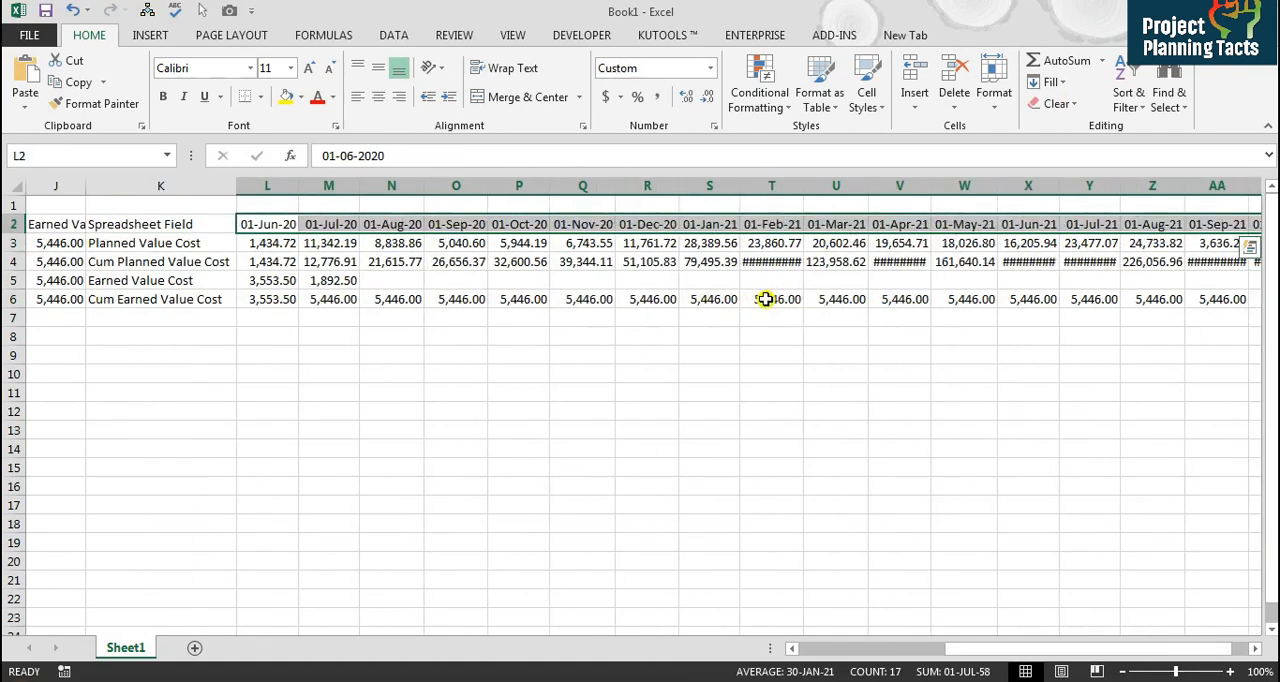
# Step: Autofit the monthly value columns again across the data rows so all values display
pyautogui.press('Down')
pyautogui.press('Right')
pyautogui.press('Right')
pyautogui.press('Right')
pyautogui.press('Right')
pyautogui.press('Right')
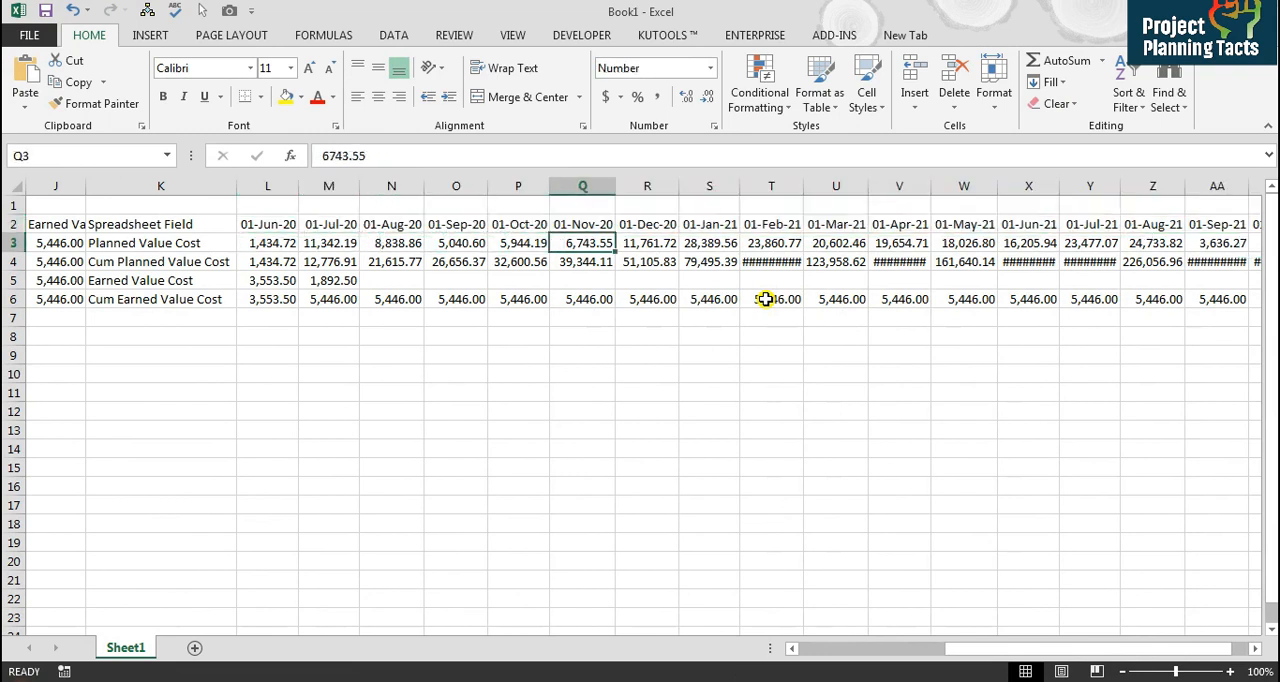
pyautogui.press('Left')
pyautogui.press('Left')
pyautogui.press('Left')
pyautogui.press('Left')
pyautogui.press('Left')
pyautogui.hotkey('ctrl', 'shift', 'Right')
pyautogui.hotkey('ctrl', 'shift', 'Down')
pyautogui.hotkey('alt', 'h')
pyautogui.press('o')
pyautogui.press('i')
# Step: Select the field names and monthly values in K2:AB6 and insert a 2-D clustered column chart
pyautogui.press('Up')
pyautogui.press('Left')
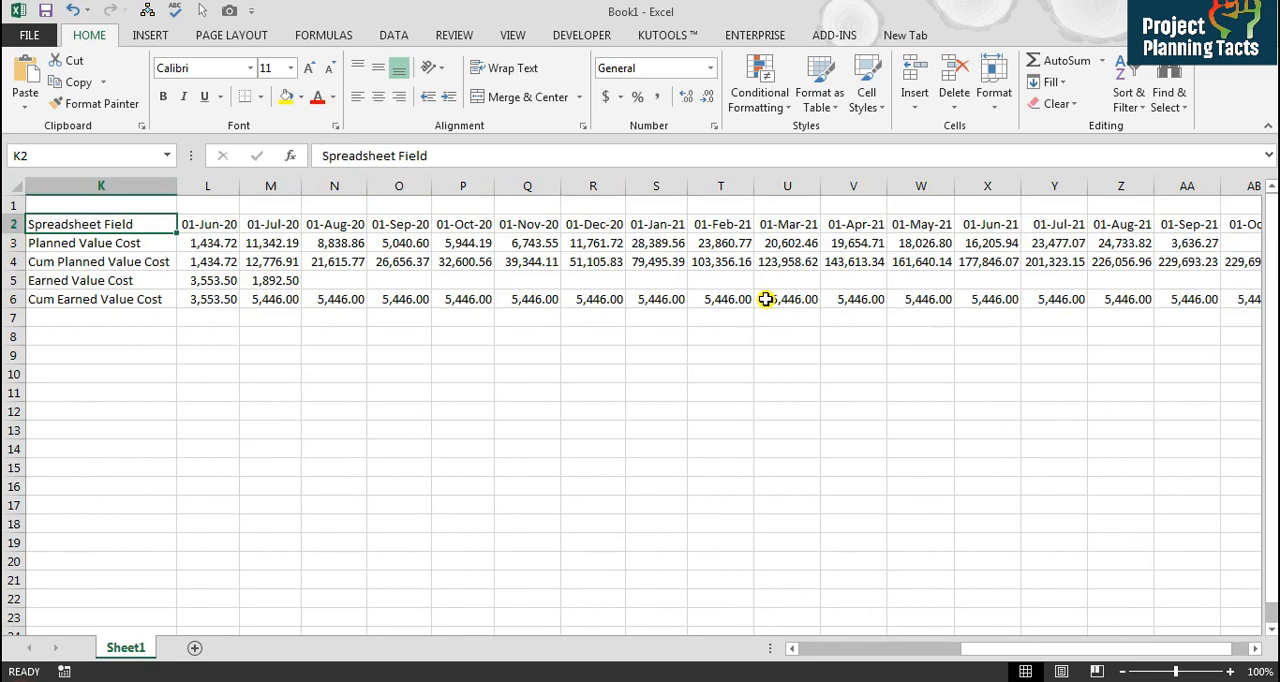
pyautogui.hotkey('ctrl', 'shift', 'Down')
pyautogui.hotkey('ctrl', 'shift', 'Right')
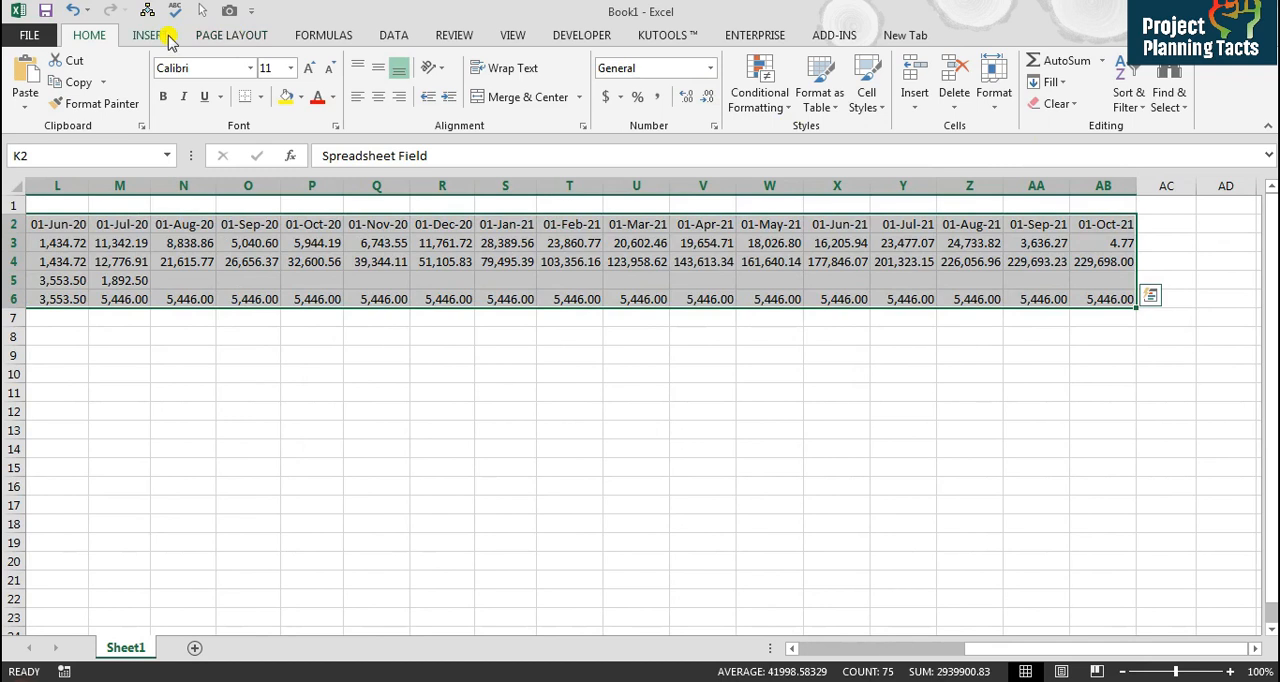
pyautogui.click(170, 40)
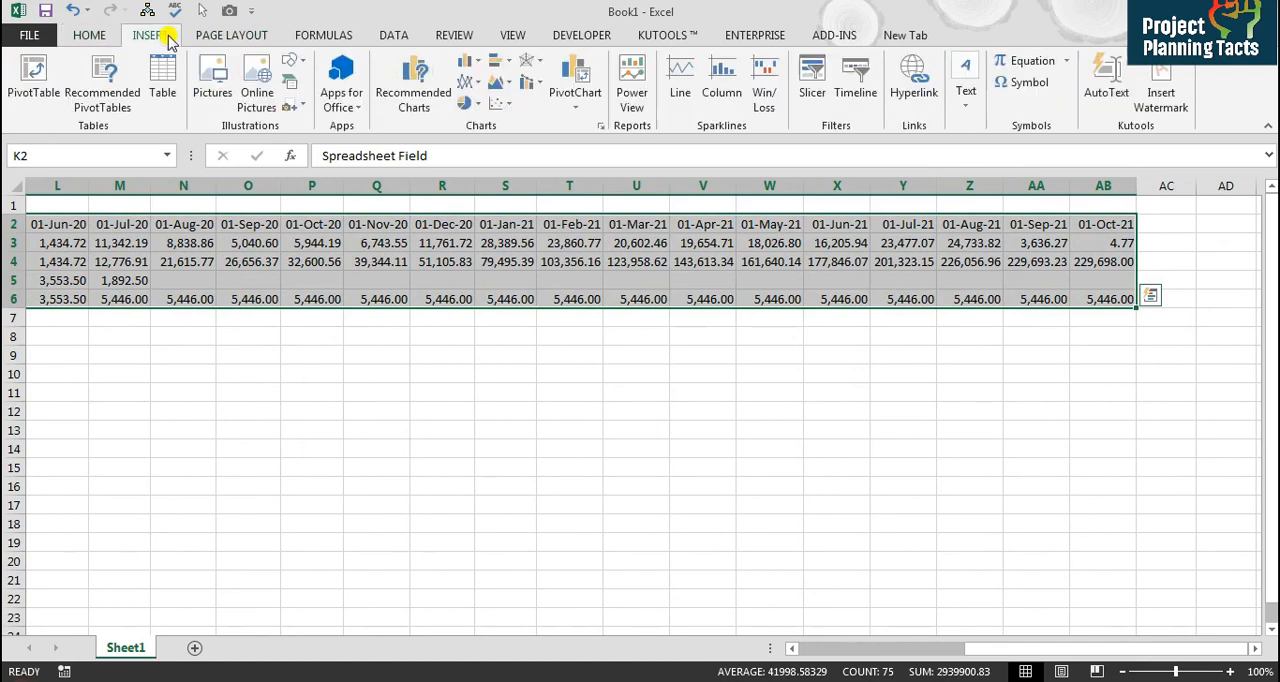
pyautogui.click(465, 60)
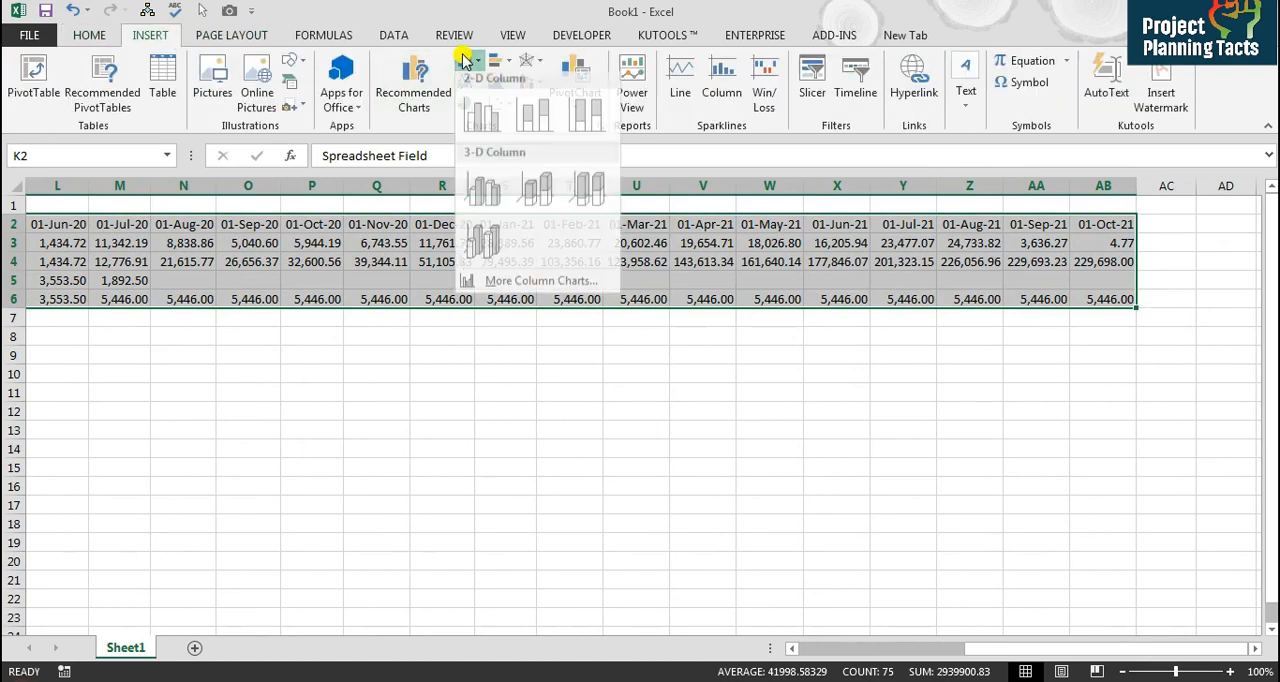
pyautogui.click(480, 120)
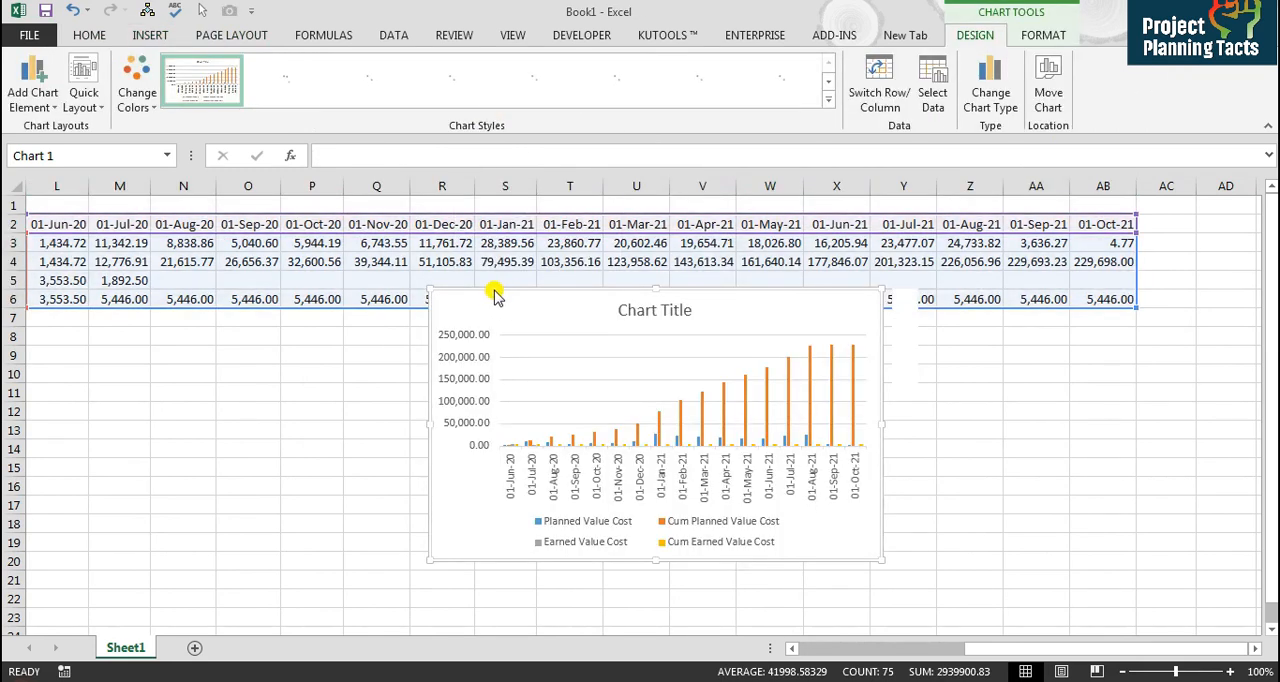
# Step: Move the chart under the data near column L and enlarge it to about column AA
pyautogui.moveTo(493, 293); pyautogui.dragTo(167, 335)
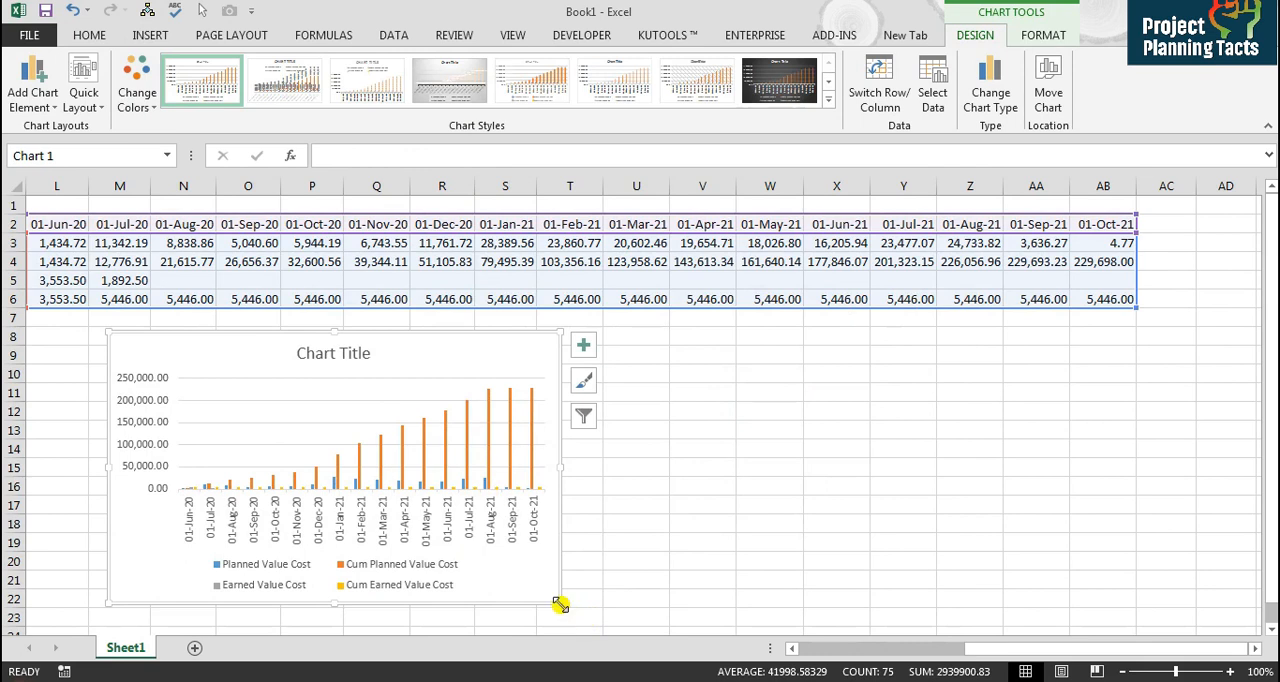
pyautogui.moveTo(561, 603); pyautogui.dragTo(951, 614)
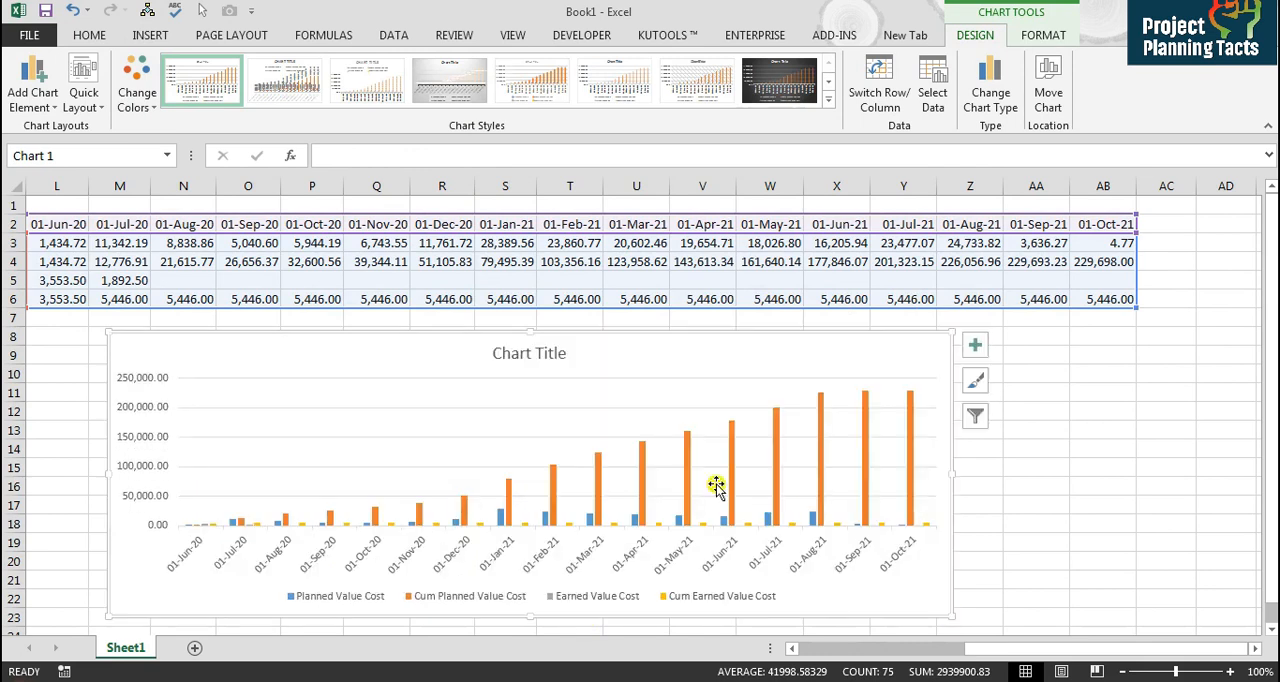
# Step: Open Change Chart Type for the chart series and put Planned Value Cost and Earned Value Cost on the secondary axis
pyautogui.click(598, 485)
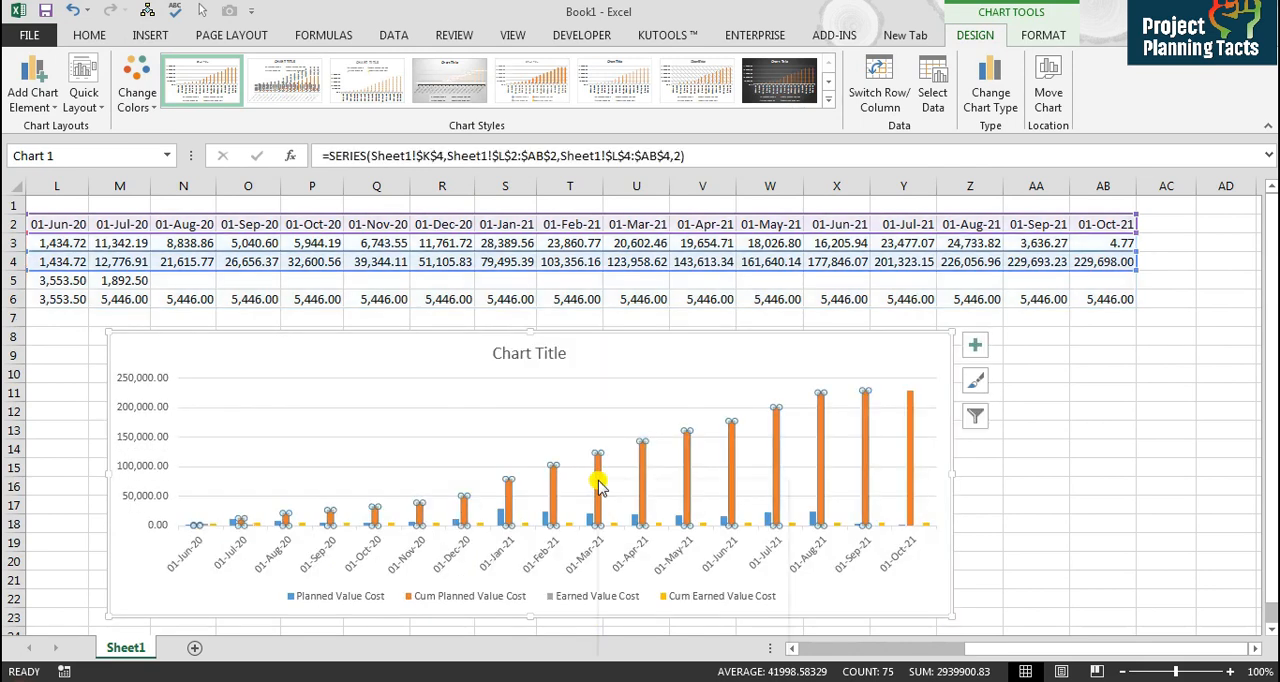
pyautogui.rightClick(598, 485)
pyautogui.click(666, 540)
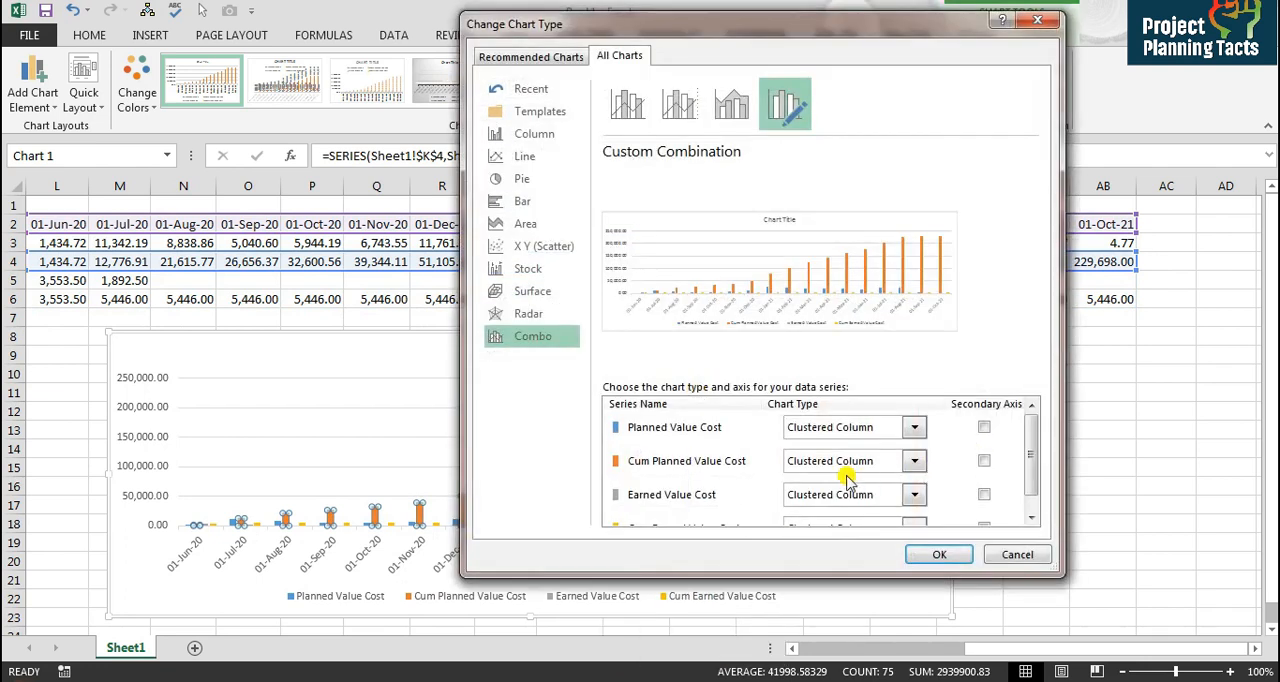
pyautogui.click(984, 428)
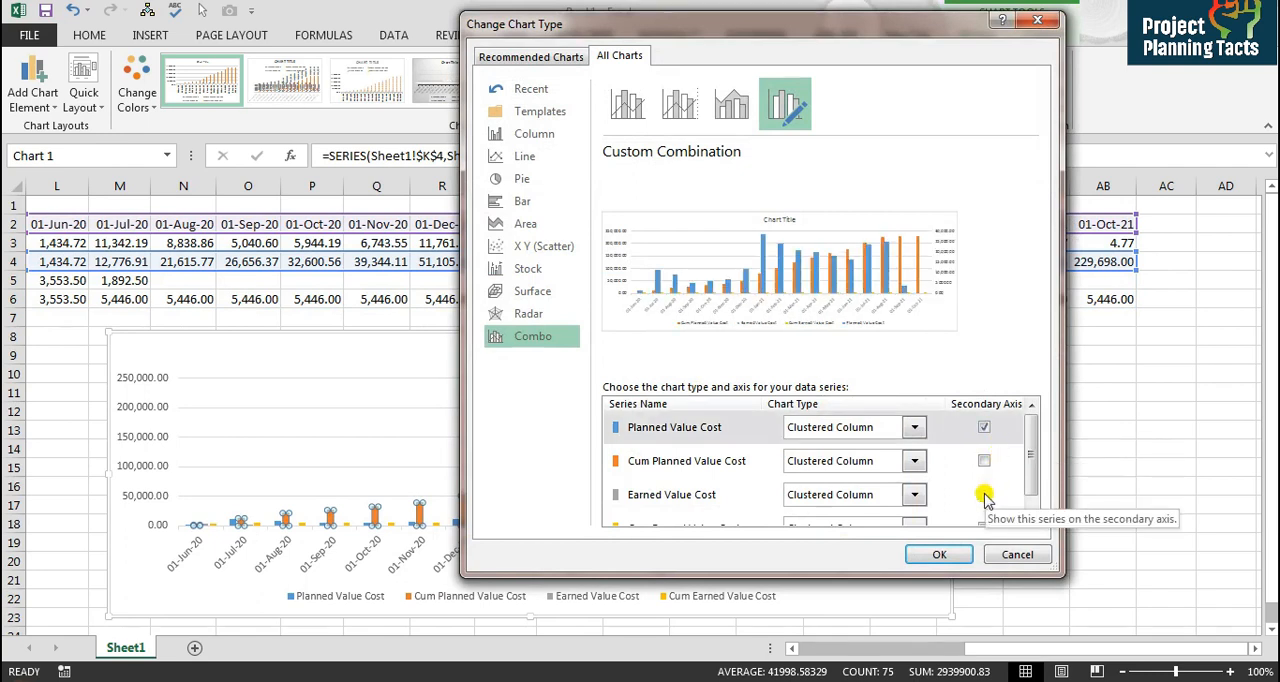
pyautogui.click(984, 495)
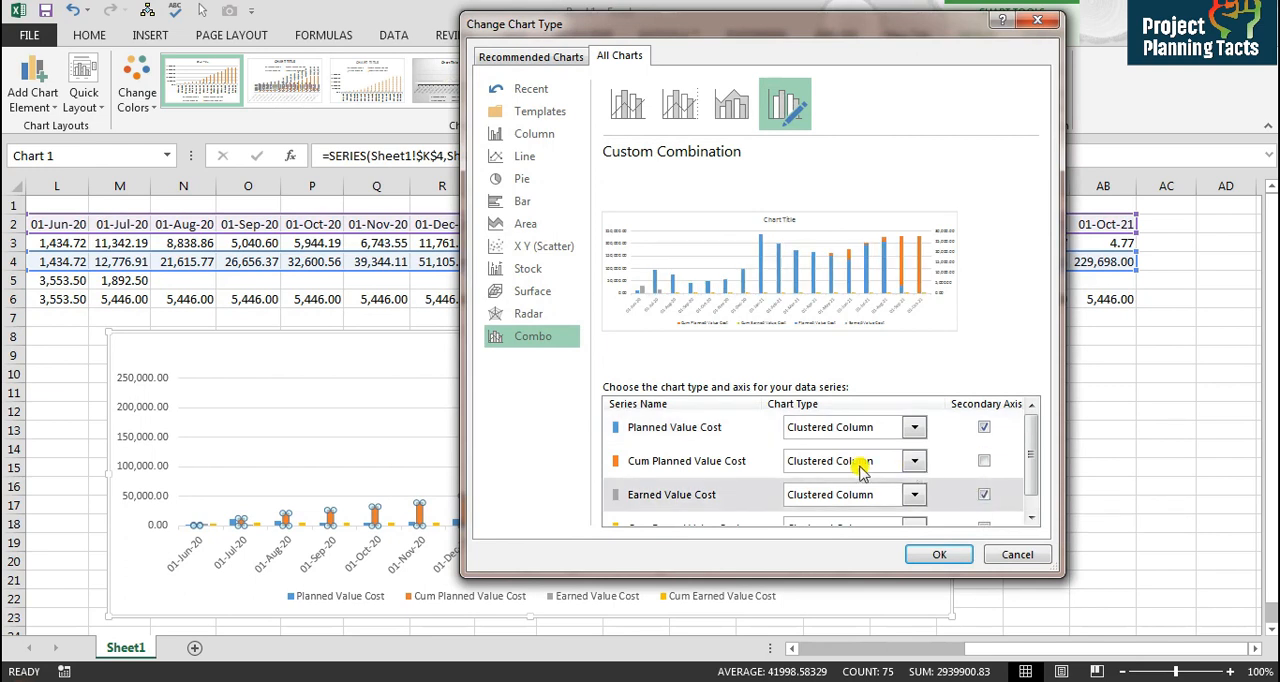
# Step: Change Cum Planned Value Cost and Cum Earned Value Cost to line charts and apply the combination chart
pyautogui.click(915, 461)
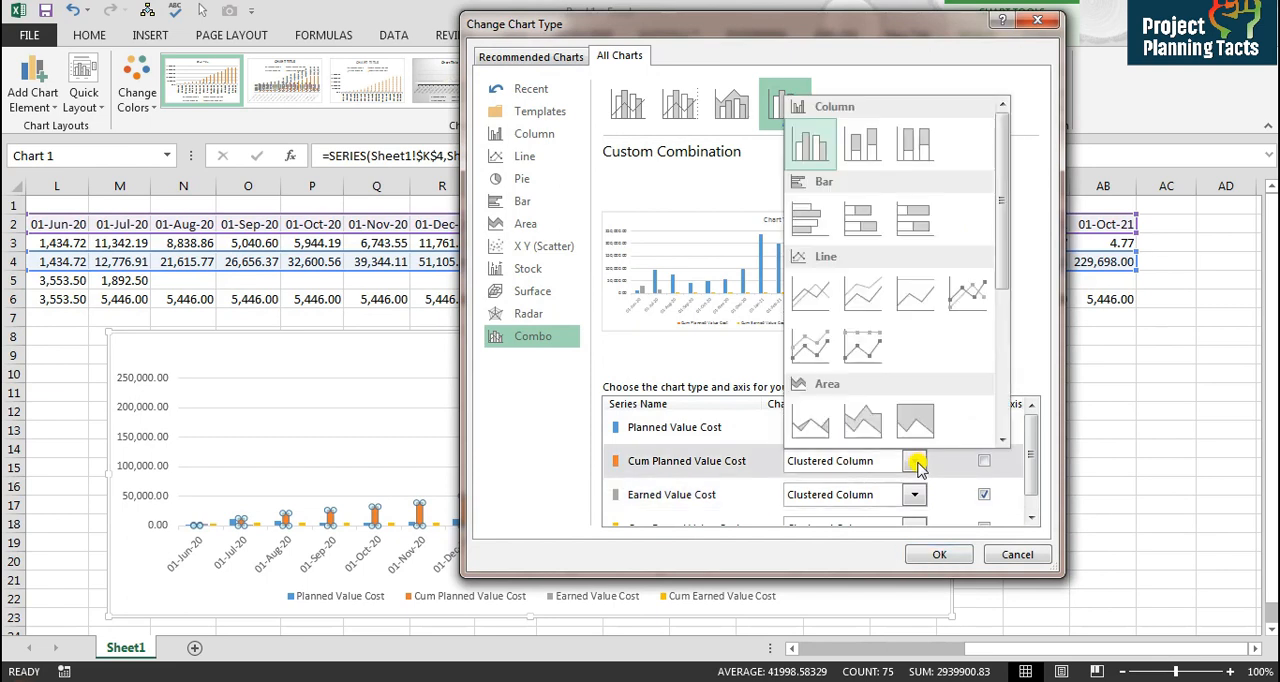
pyautogui.click(805, 293)
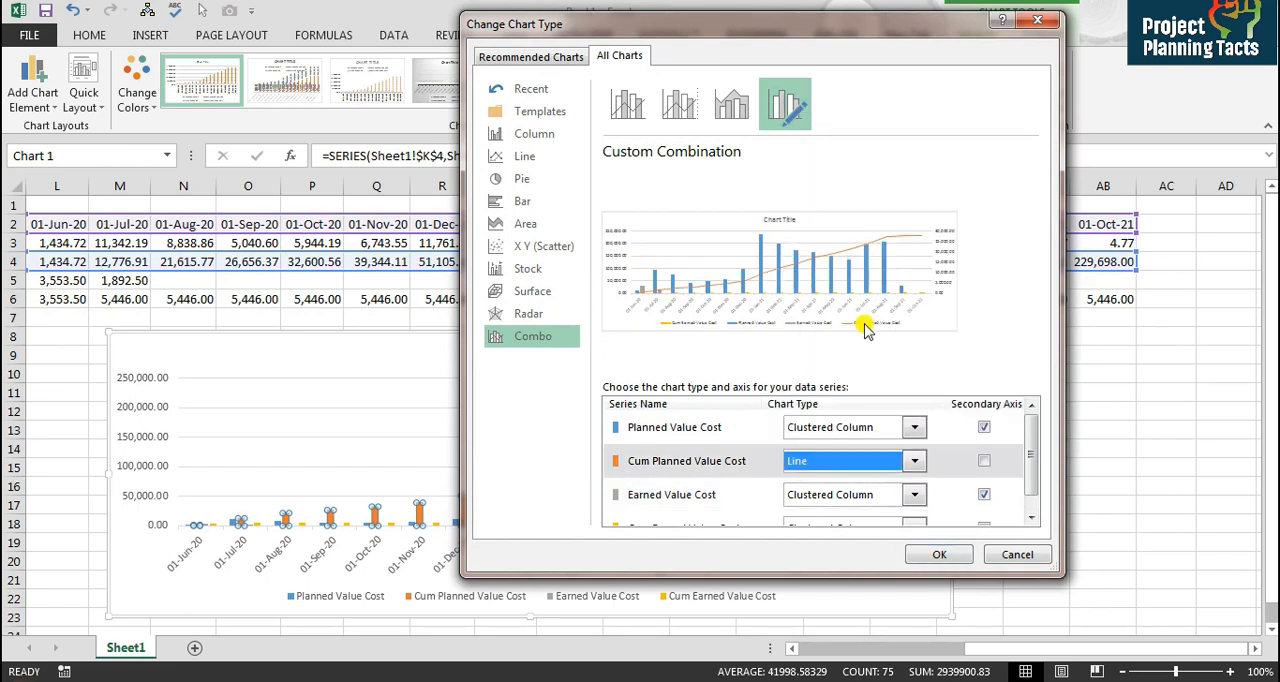
pyautogui.click(916, 524)
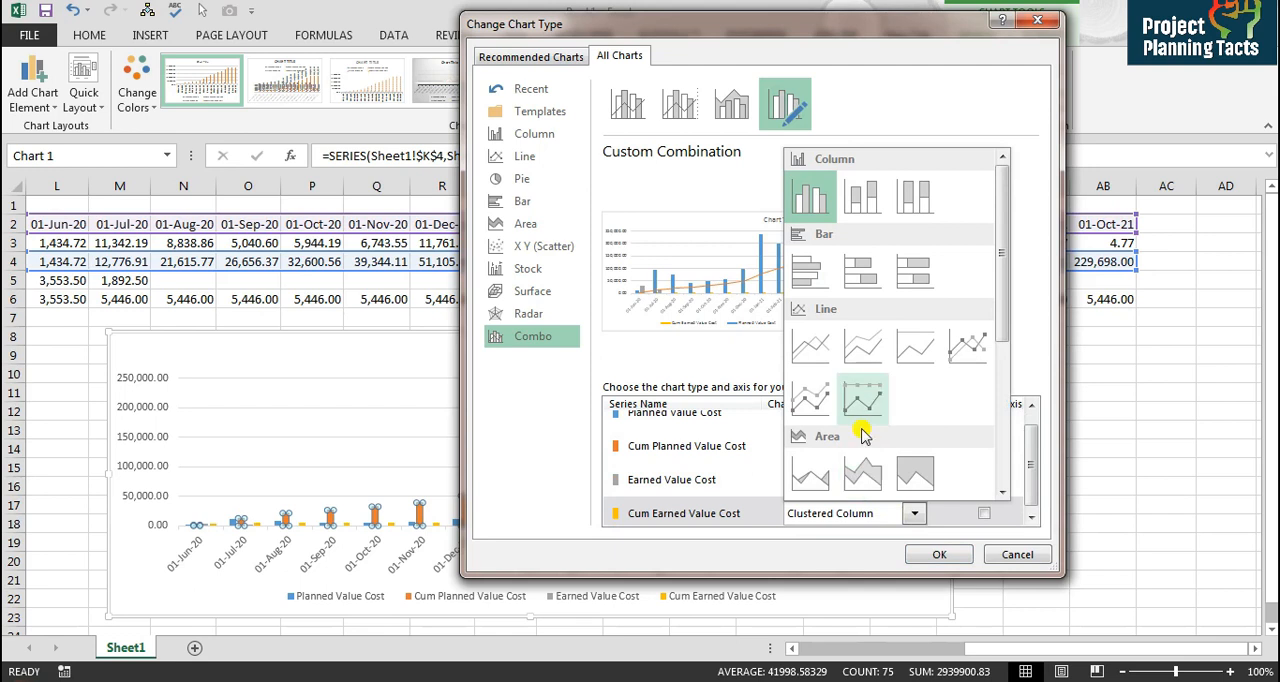
pyautogui.click(810, 347)
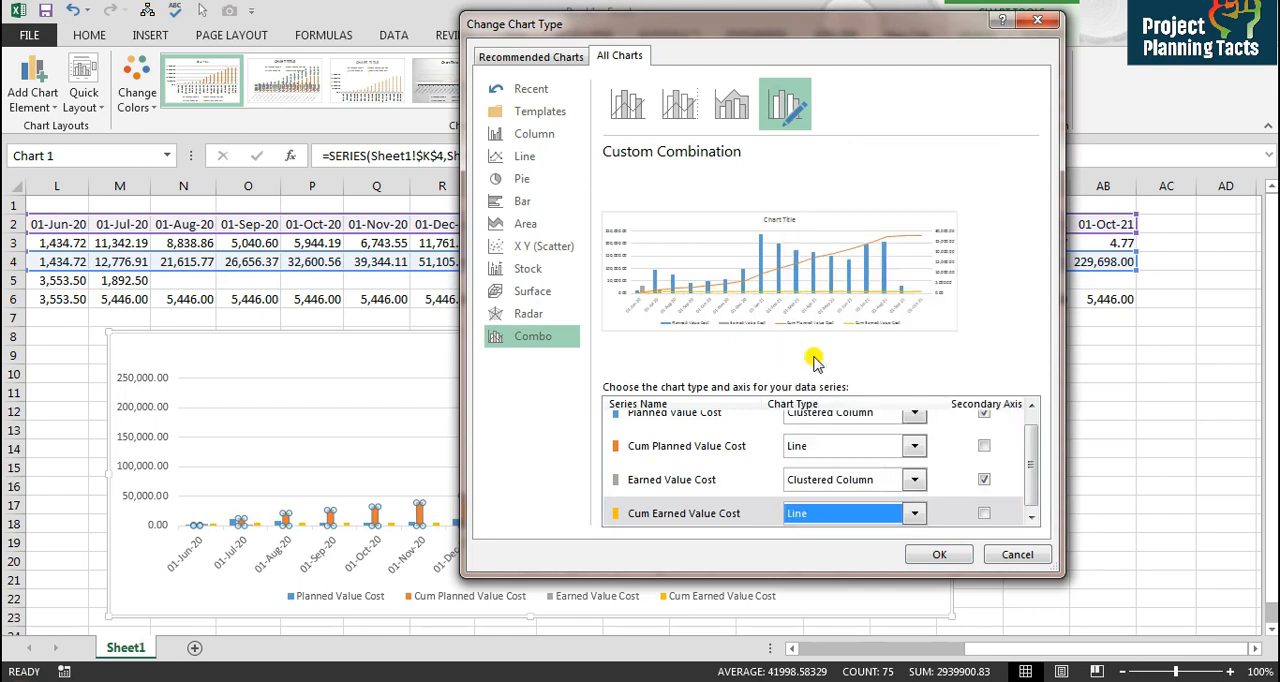
pyautogui.click(940, 556)
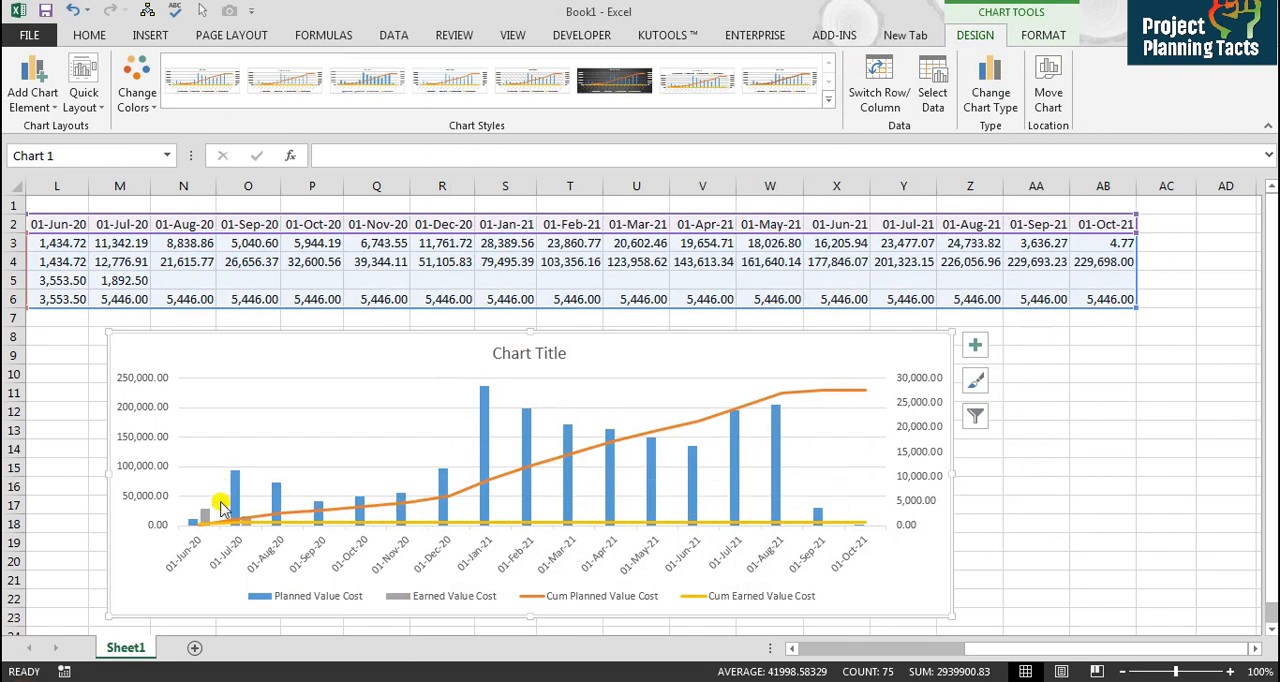
# Step: Fill the Earned Value Cost columns with green
pyautogui.click(207, 521)
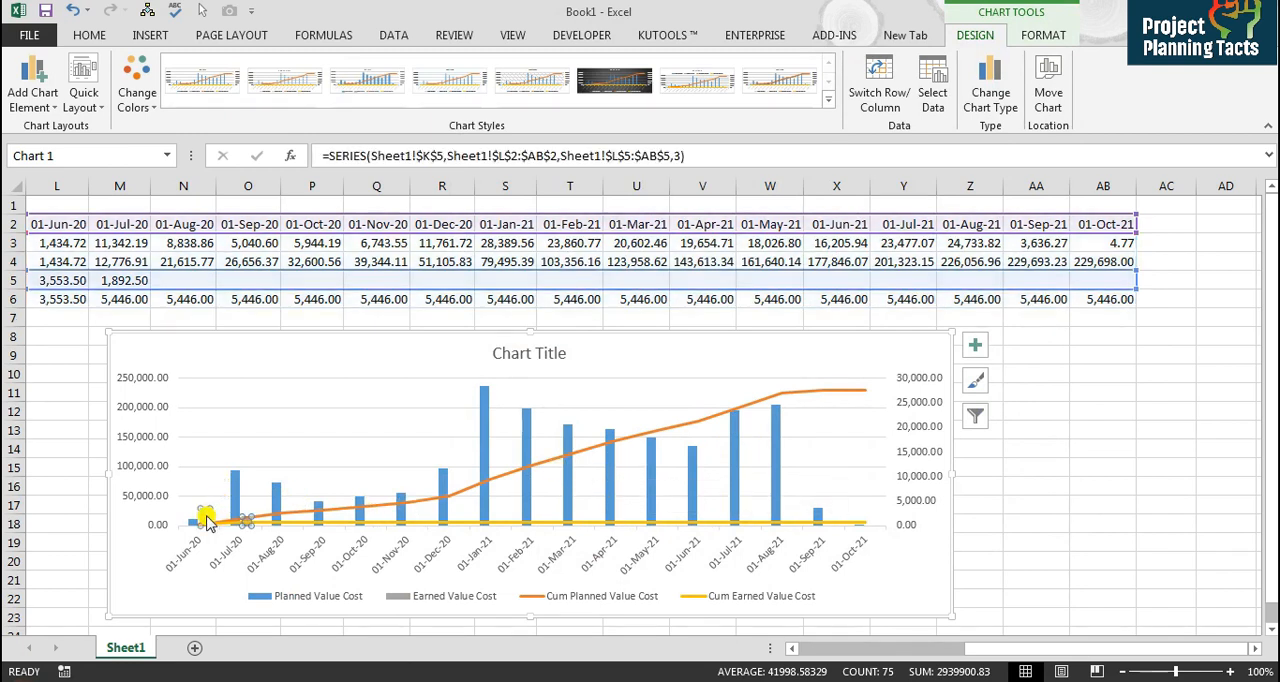
pyautogui.rightClick(207, 521)
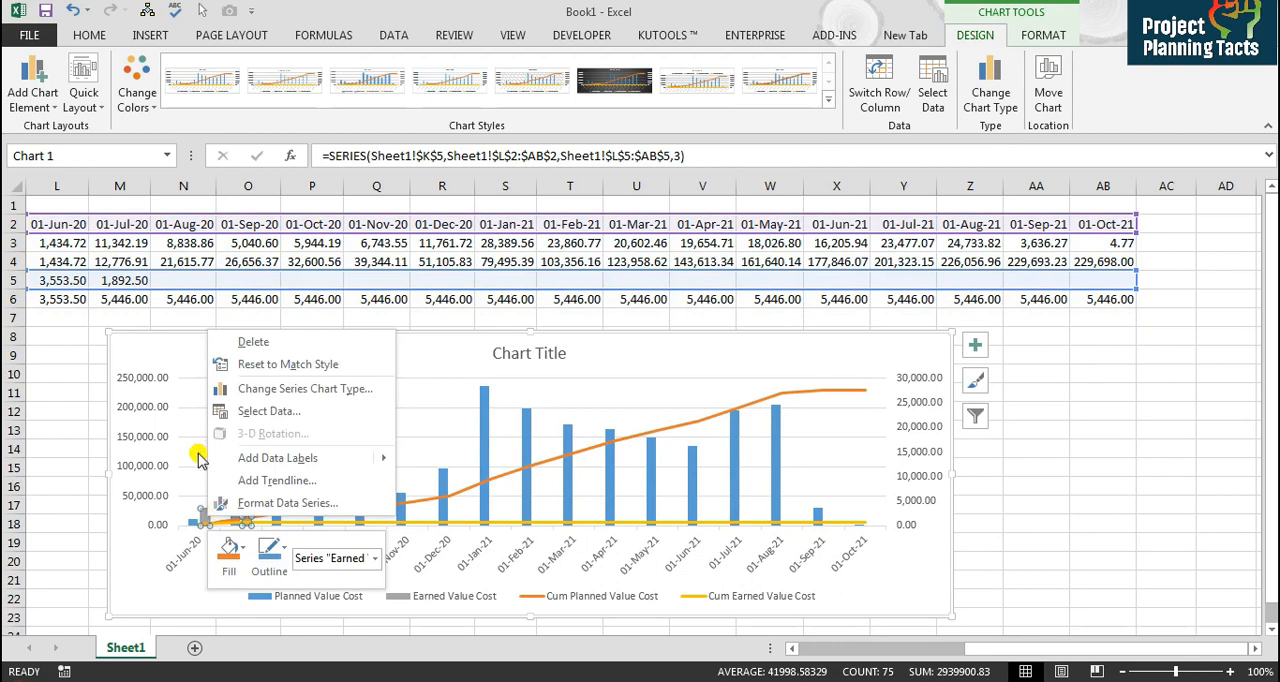
pyautogui.click(240, 546)
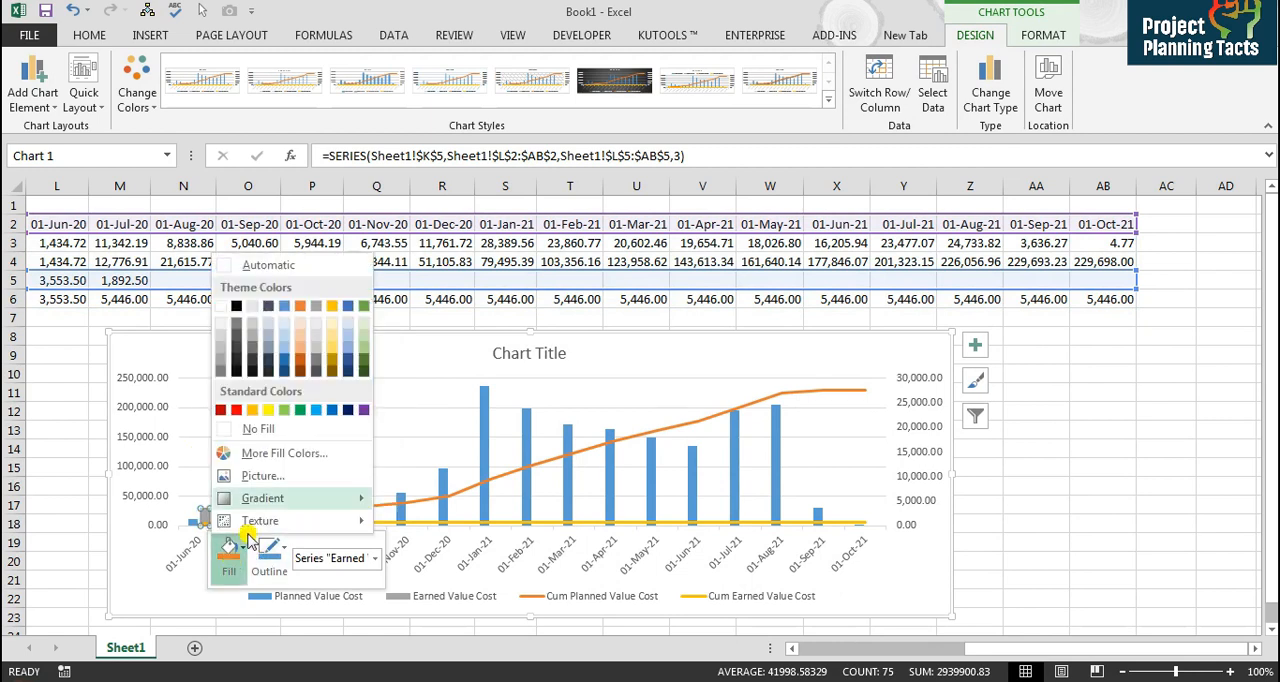
pyautogui.click(300, 410)
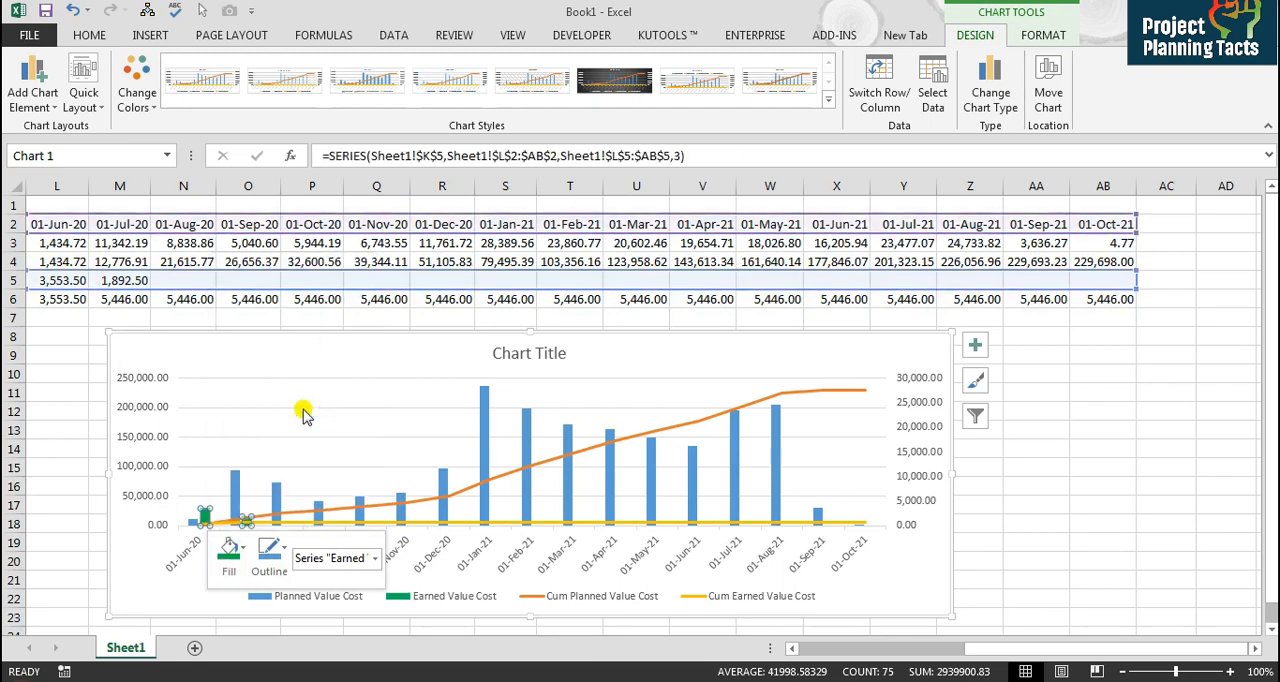
# Step: Set the Cum Planned Value Cost line's outline colour to dark blue
pyautogui.click(360, 510)
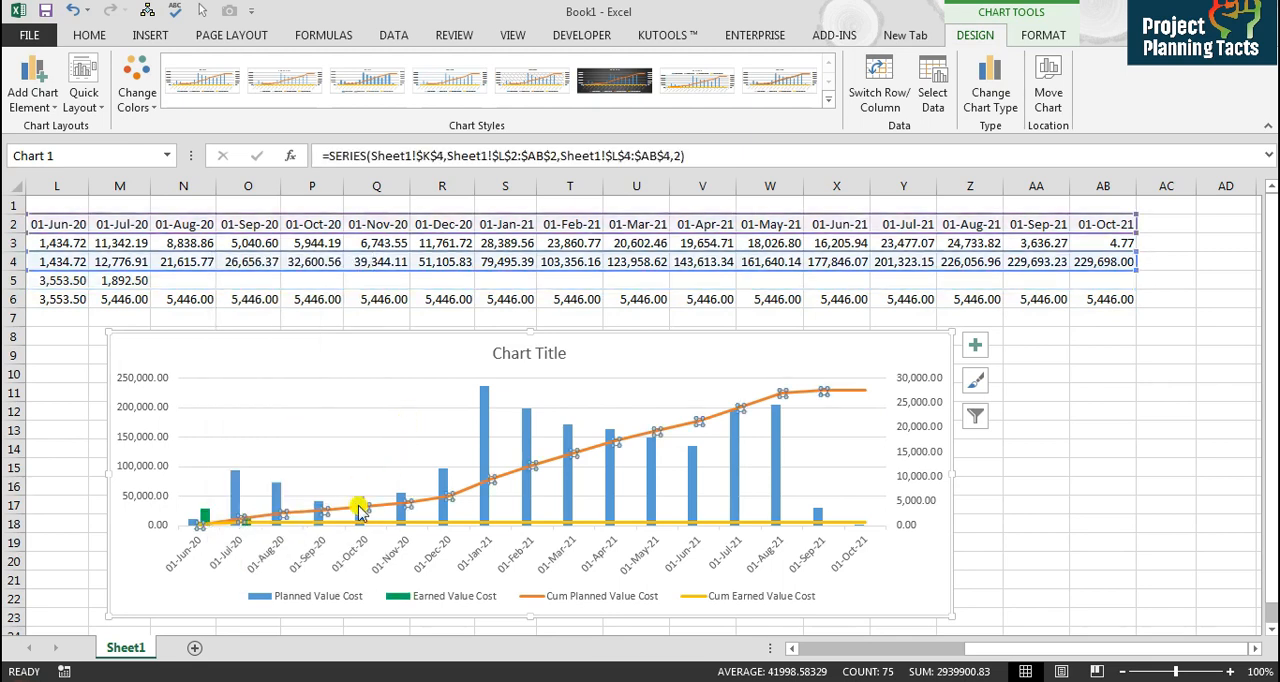
pyautogui.click(278, 497)
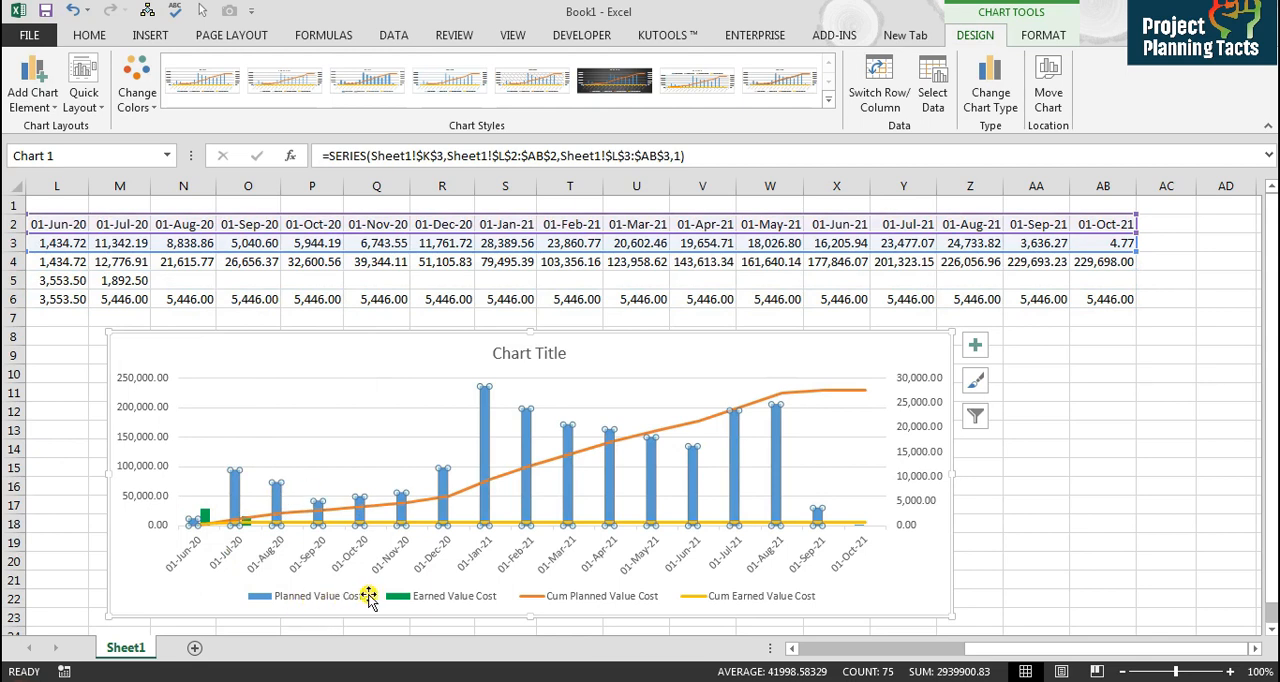
pyautogui.rightClick(668, 438)
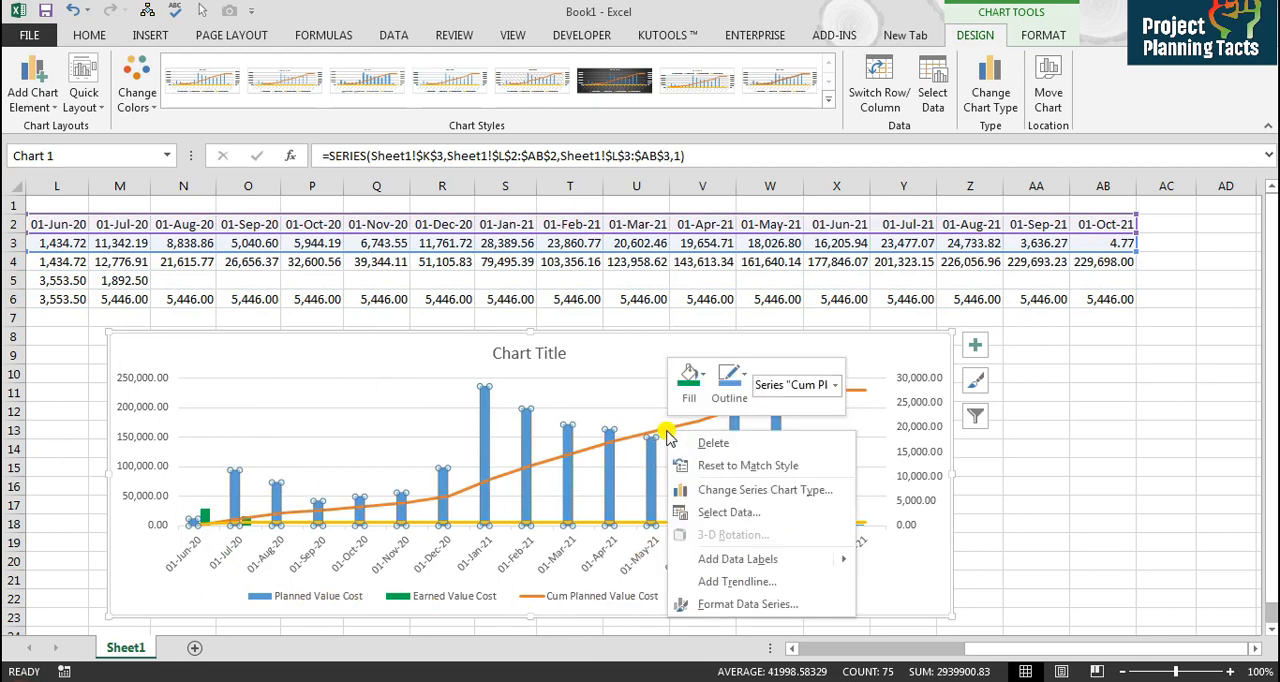
pyautogui.click(731, 398)
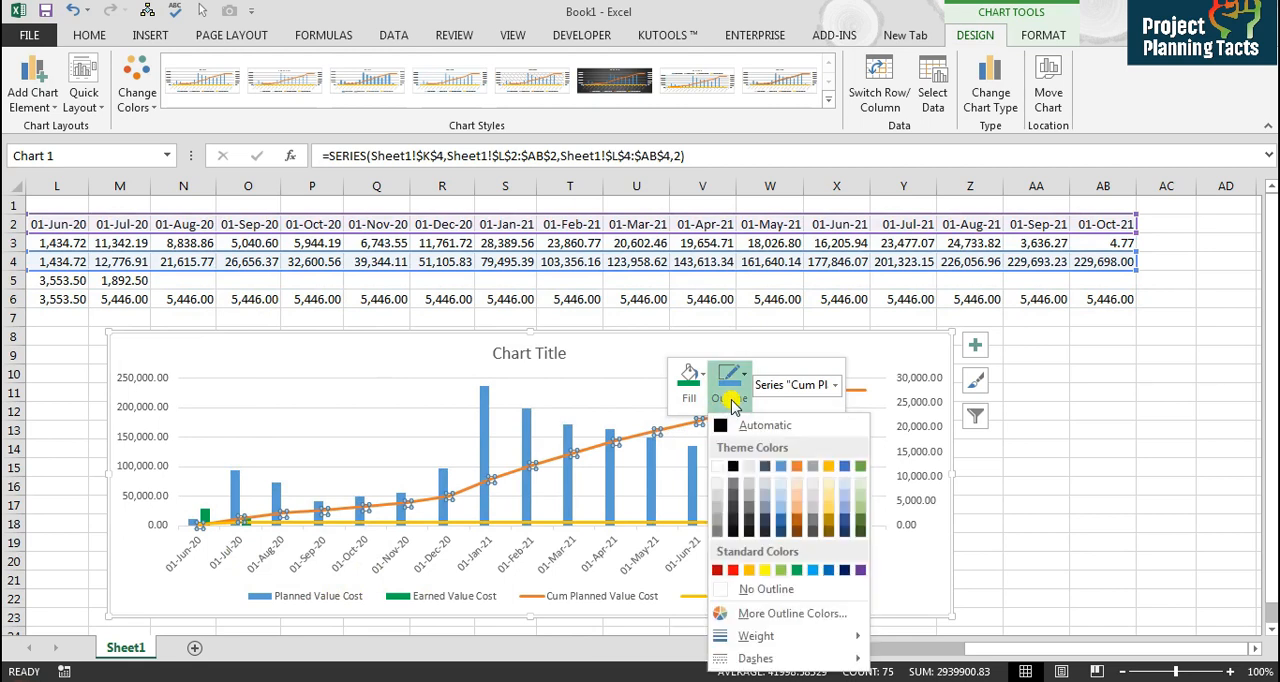
pyautogui.click(845, 570)
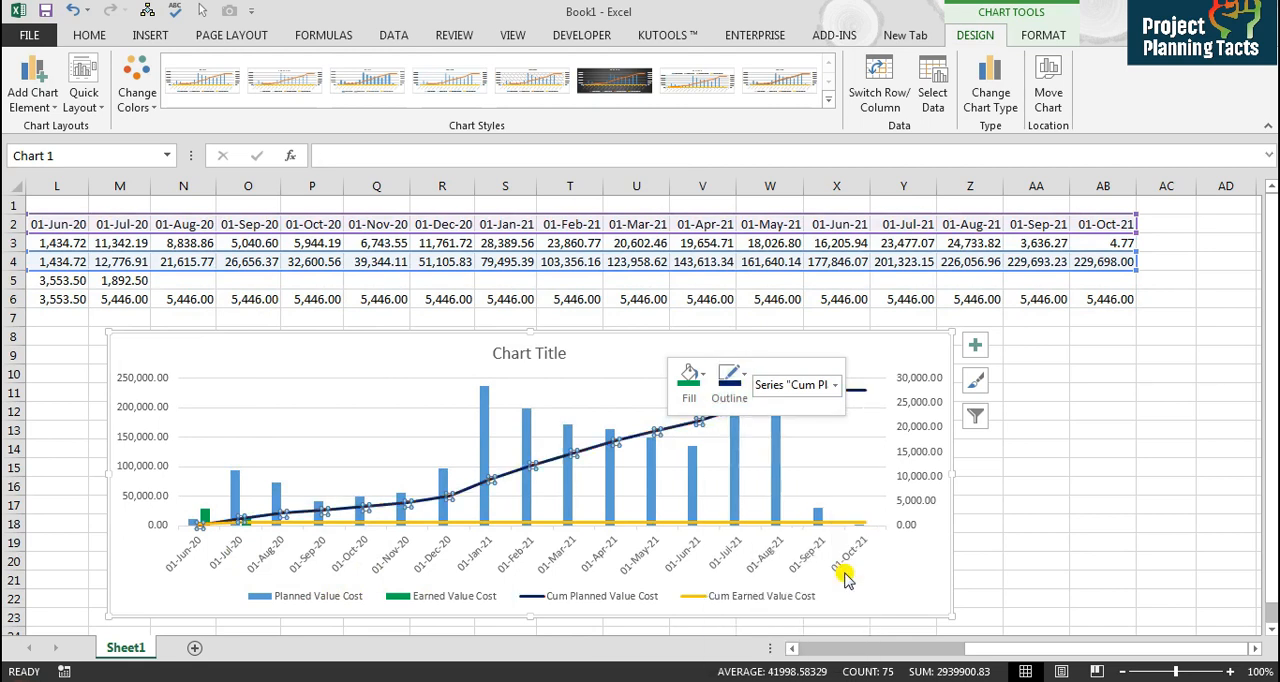
# Step: Set the Cum Earned Value Cost line's outline colour to green
pyautogui.click(800, 524)
pyautogui.rightClick(800, 524)
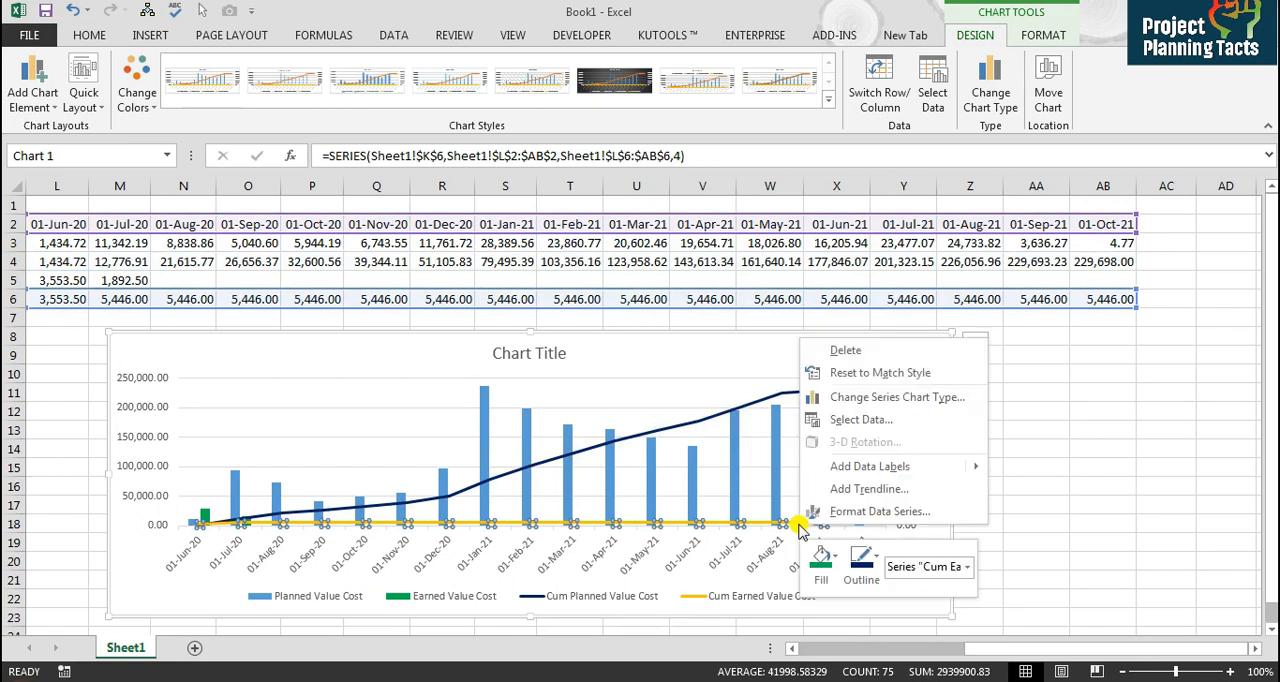
pyautogui.click(870, 570)
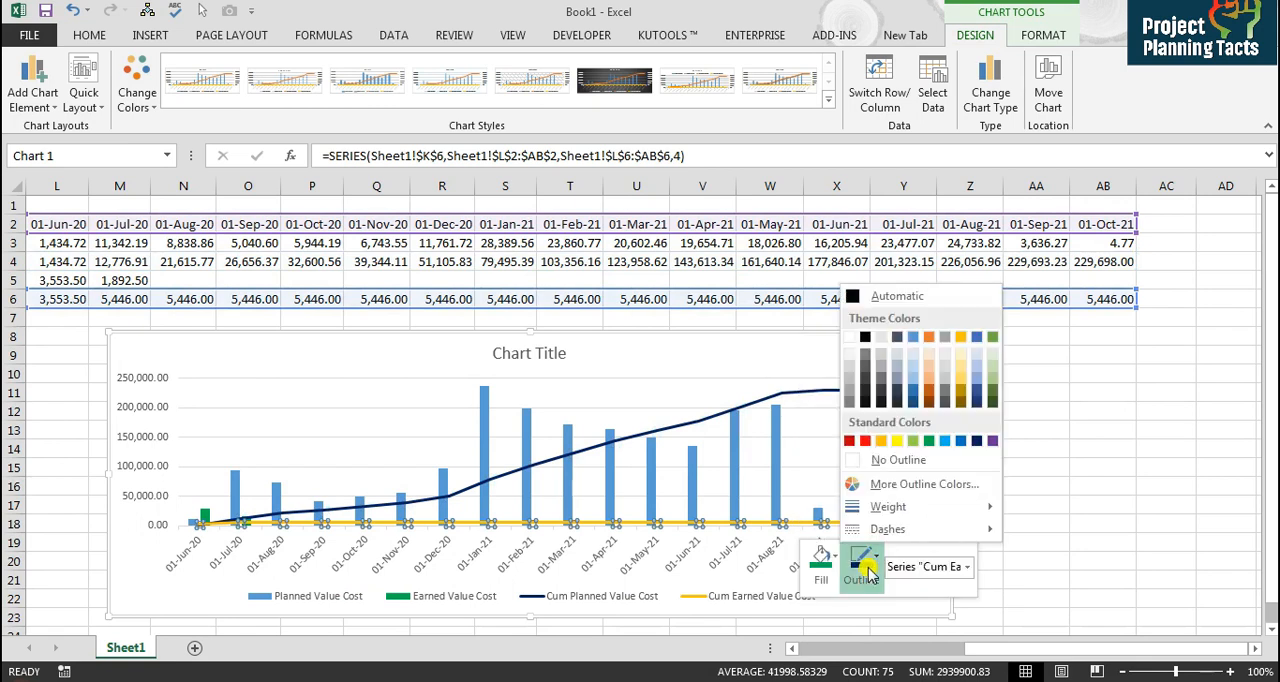
pyautogui.click(929, 440)
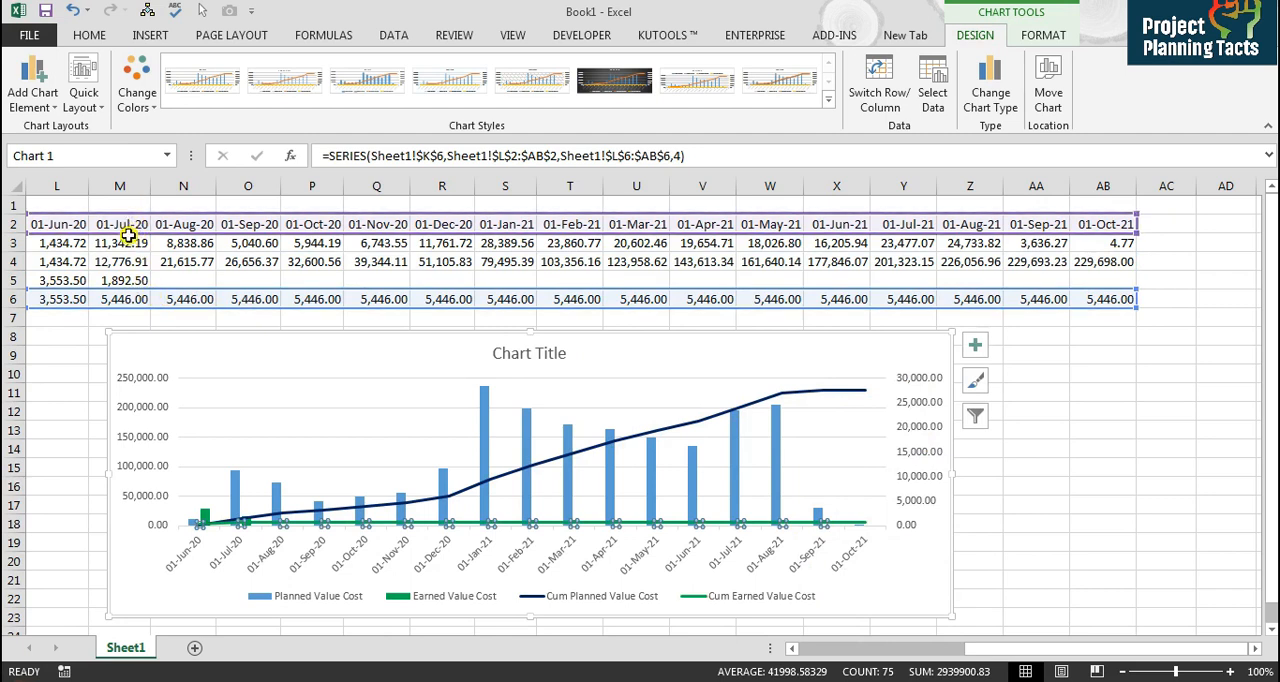
# Step: Limit the Cum Earned Value Cost series data to cells L6:M6
pyautogui.moveTo(1136, 307); pyautogui.dragTo(142, 270)
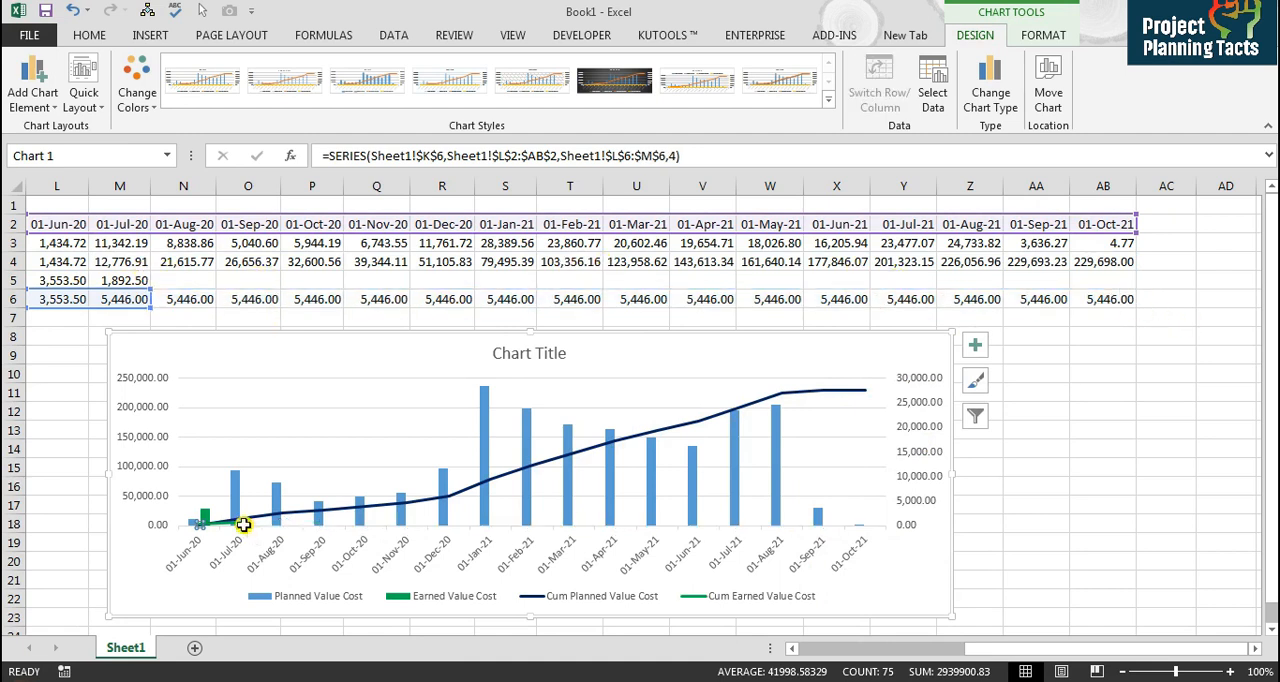
pyautogui.click(263, 493)
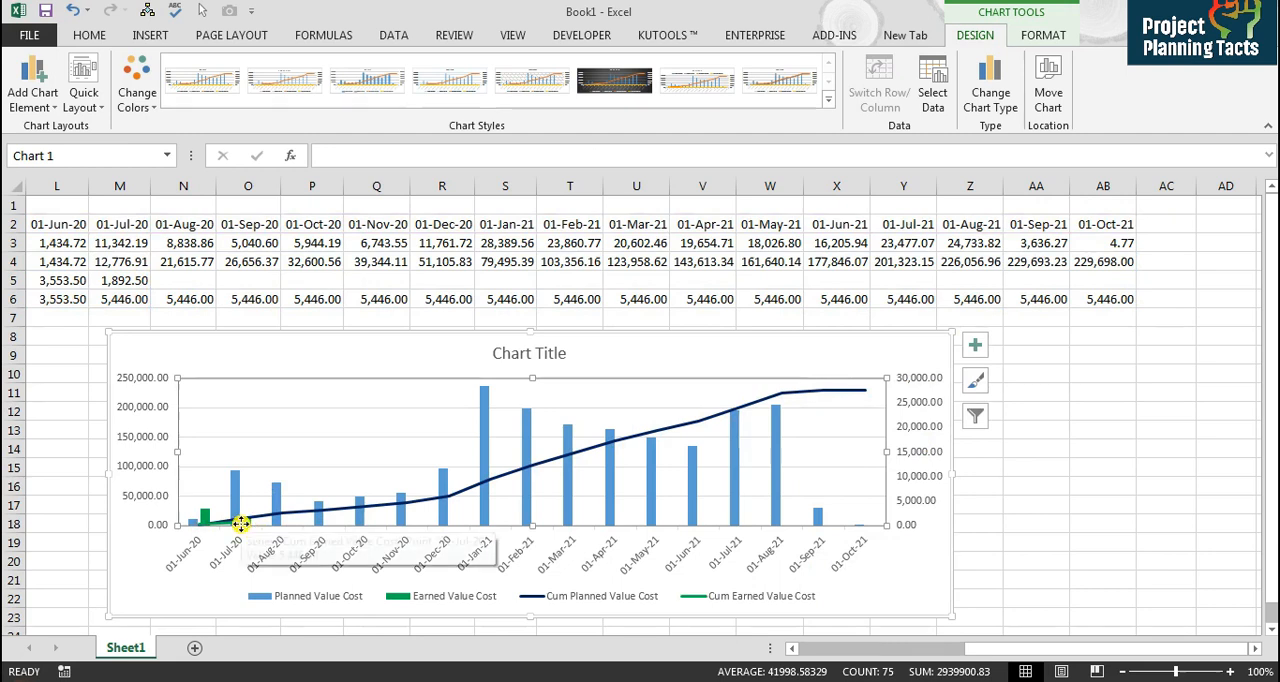
# Step: Add data labels to the Cum Planned Value Cost line
pyautogui.rightClick(257, 518)
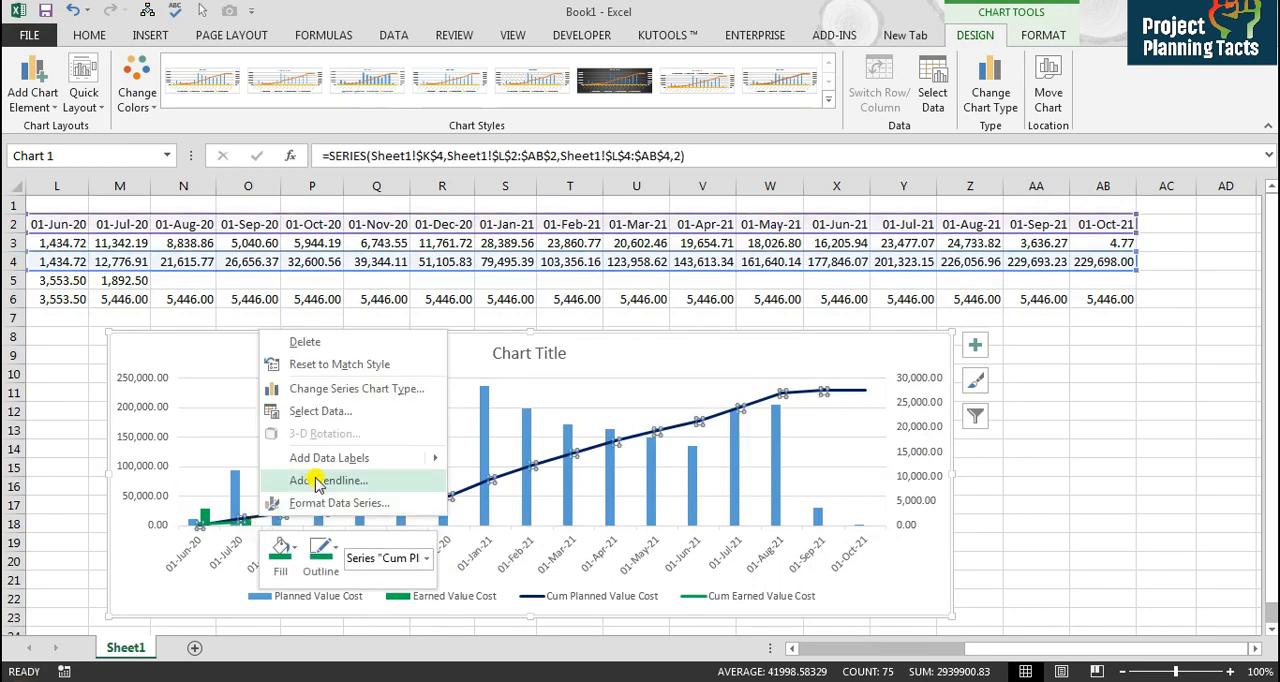
pyautogui.moveTo(330, 460)
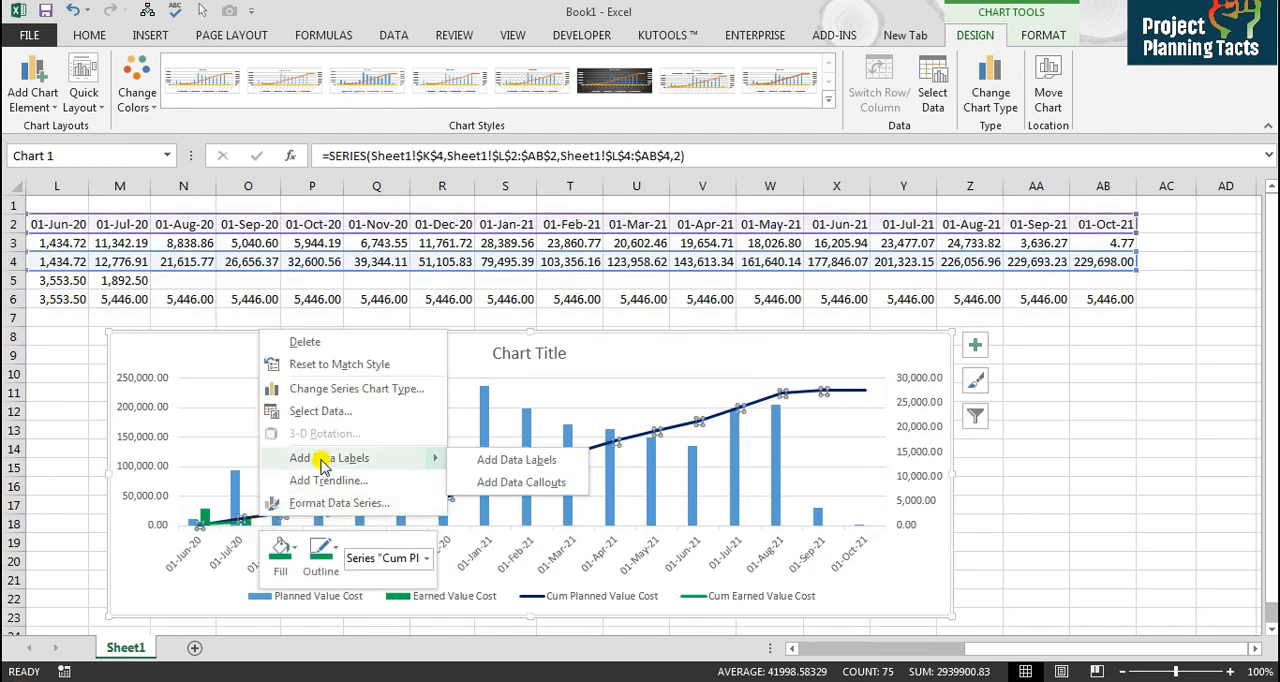
pyautogui.click(538, 460)
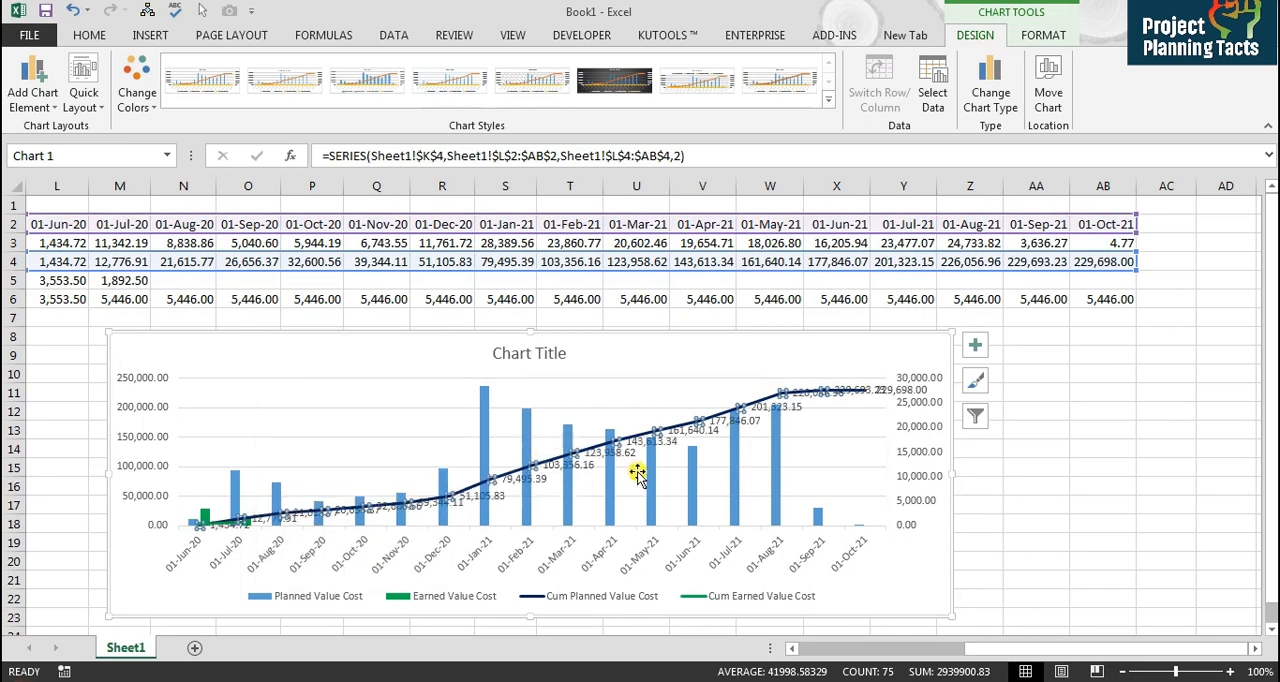
# Step: Apply the dark gradient chart style to the chart
pyautogui.click(976, 386)
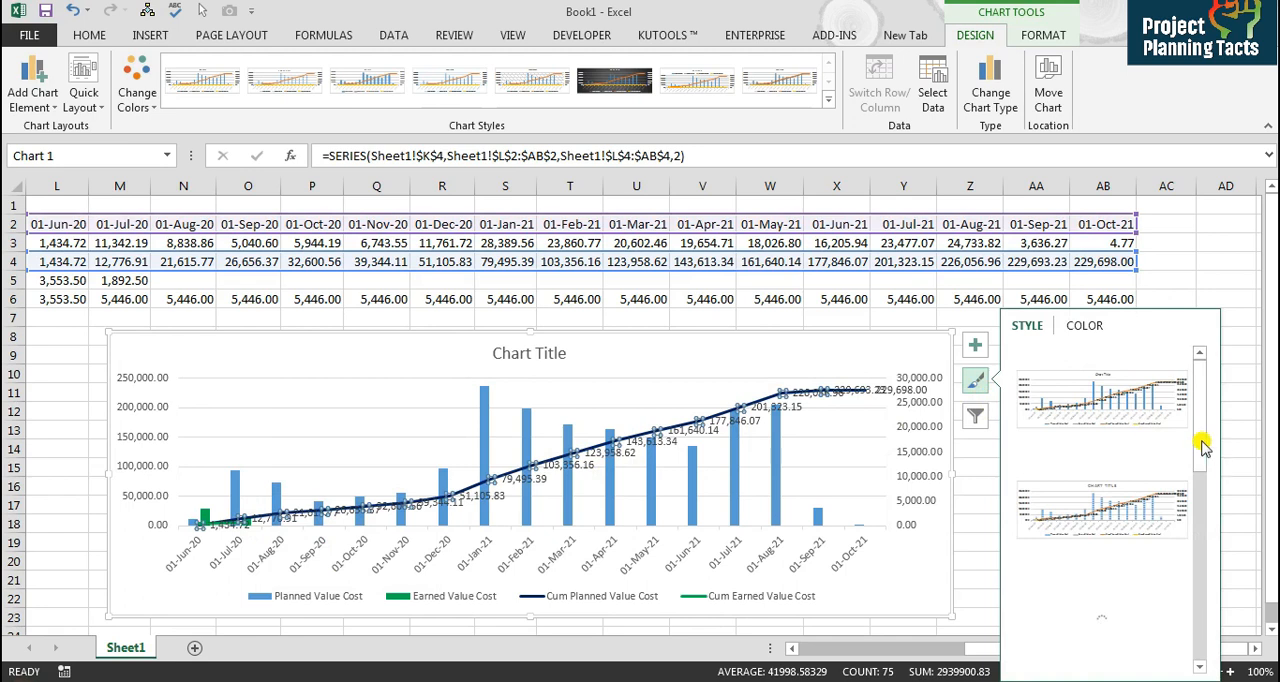
pyautogui.click(1205, 622)
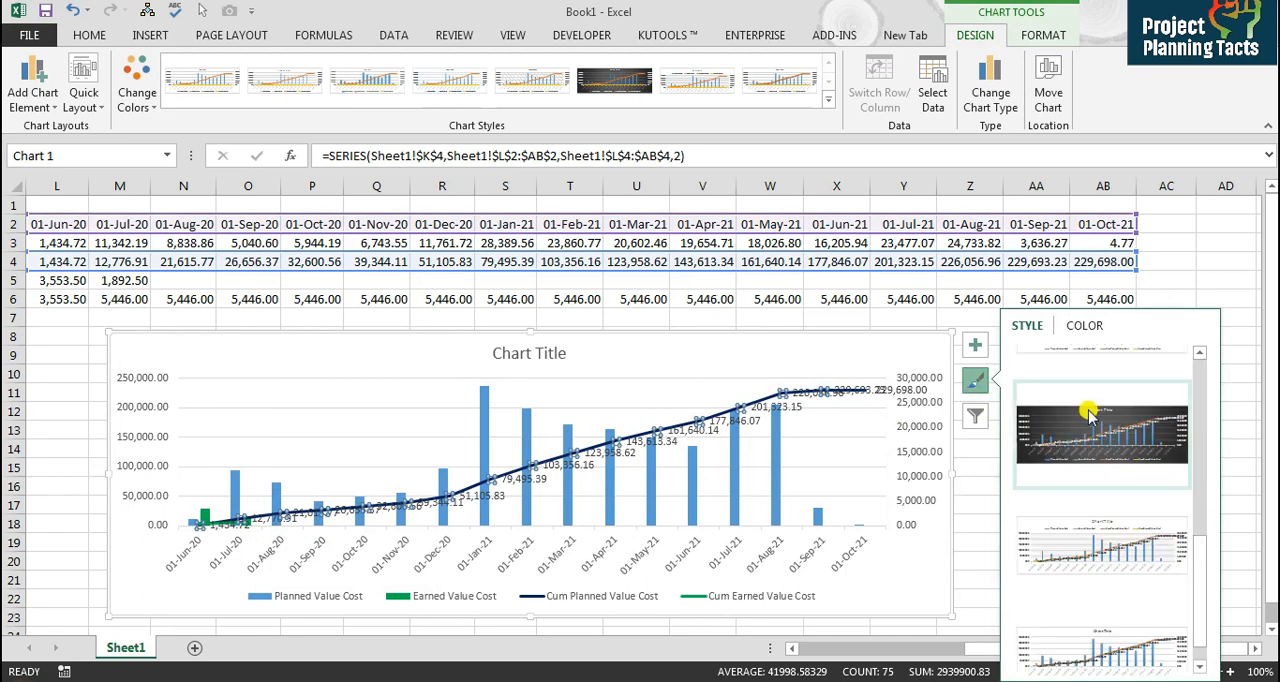
pyautogui.click(1088, 415)
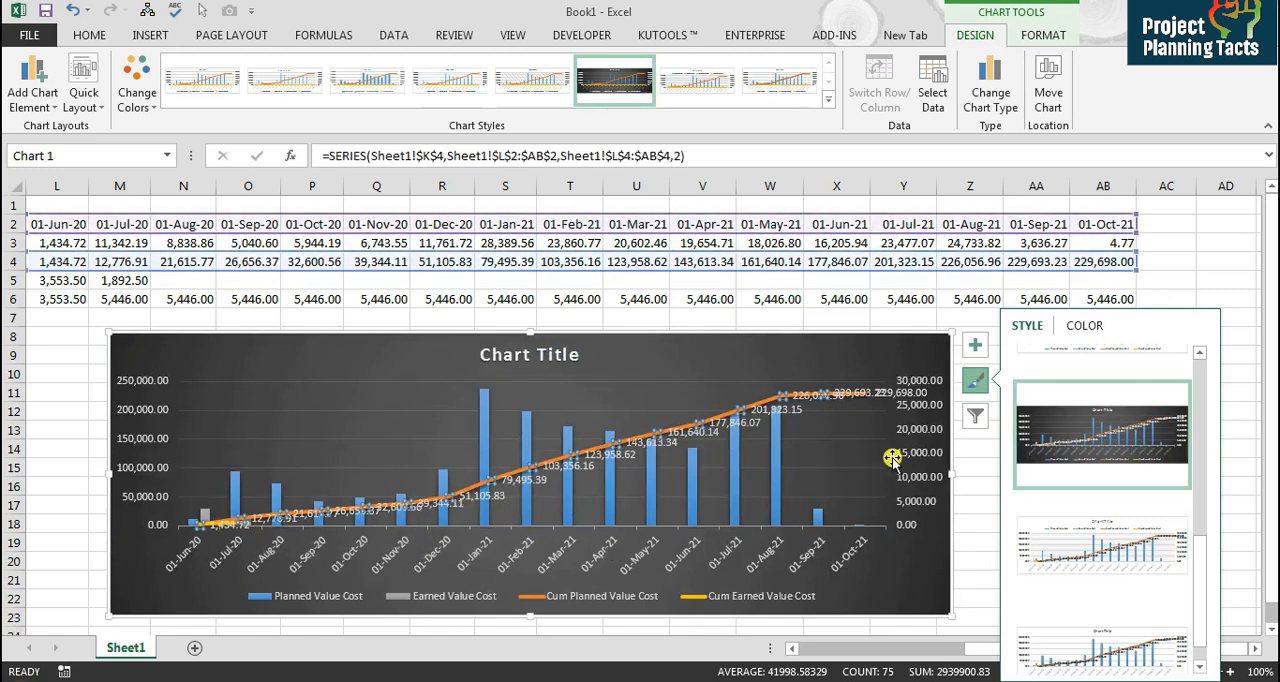
pyautogui.click(425, 402)
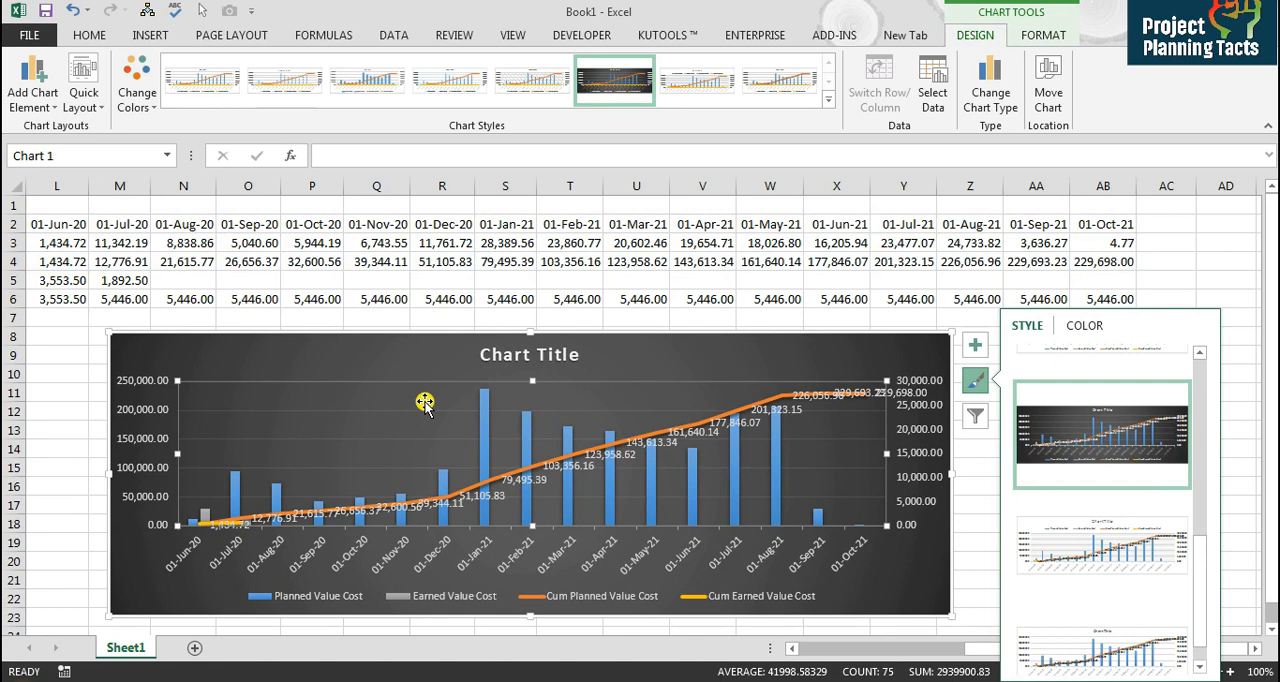
pyautogui.click(446, 484)
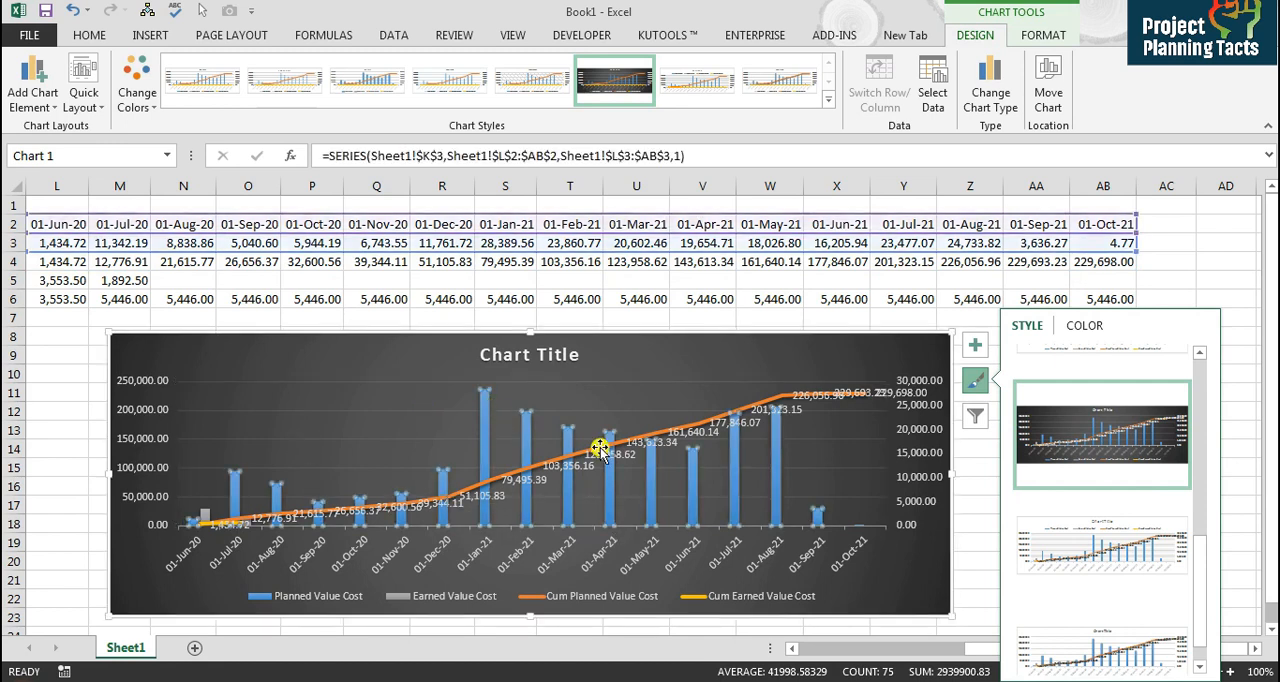
pyautogui.click(205, 515)
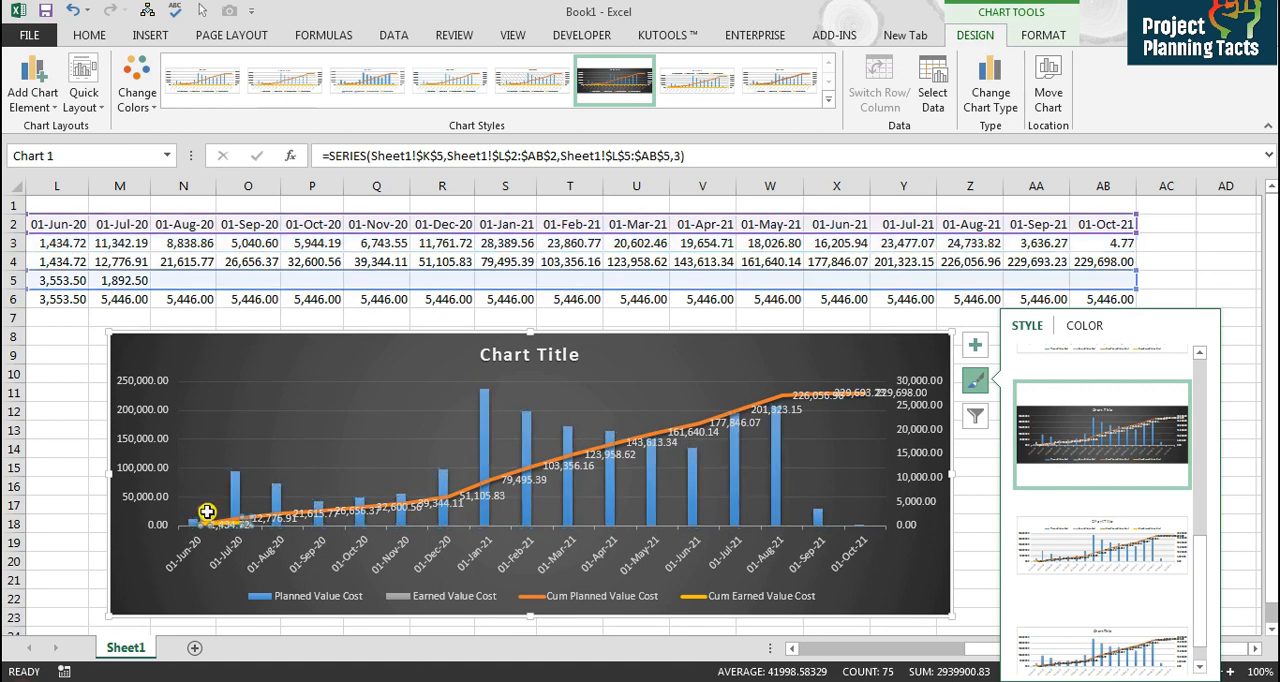
pyautogui.click(155, 298)
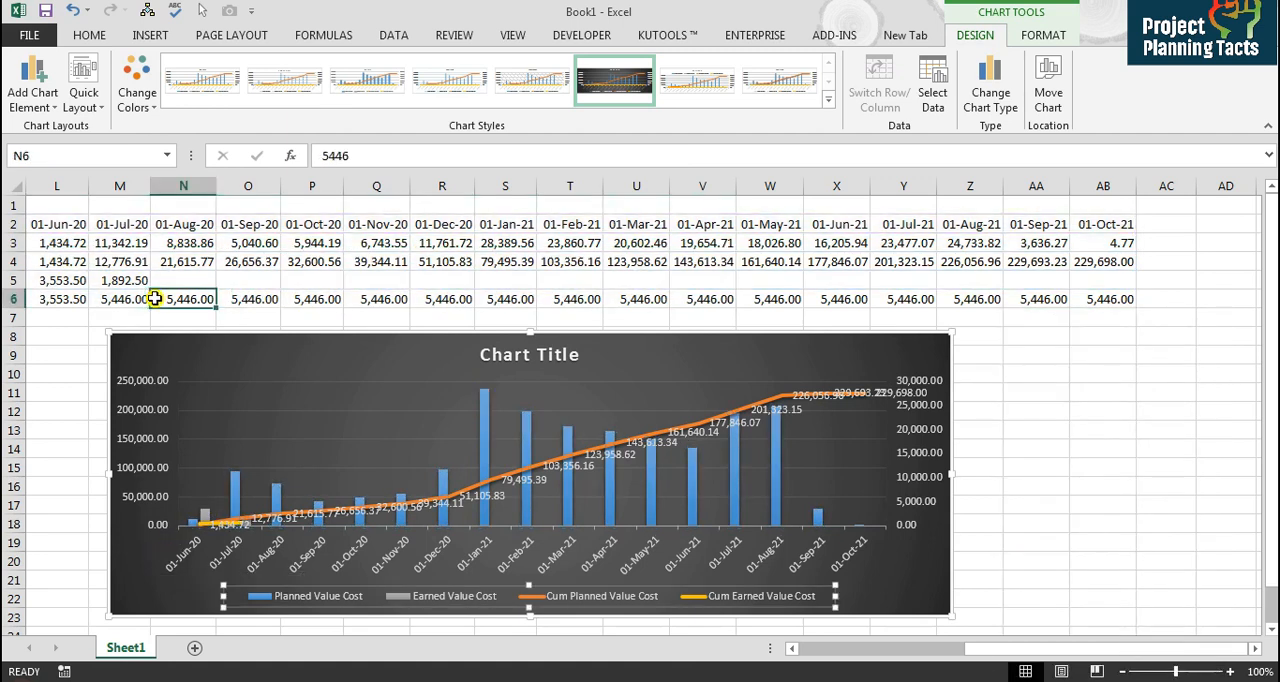